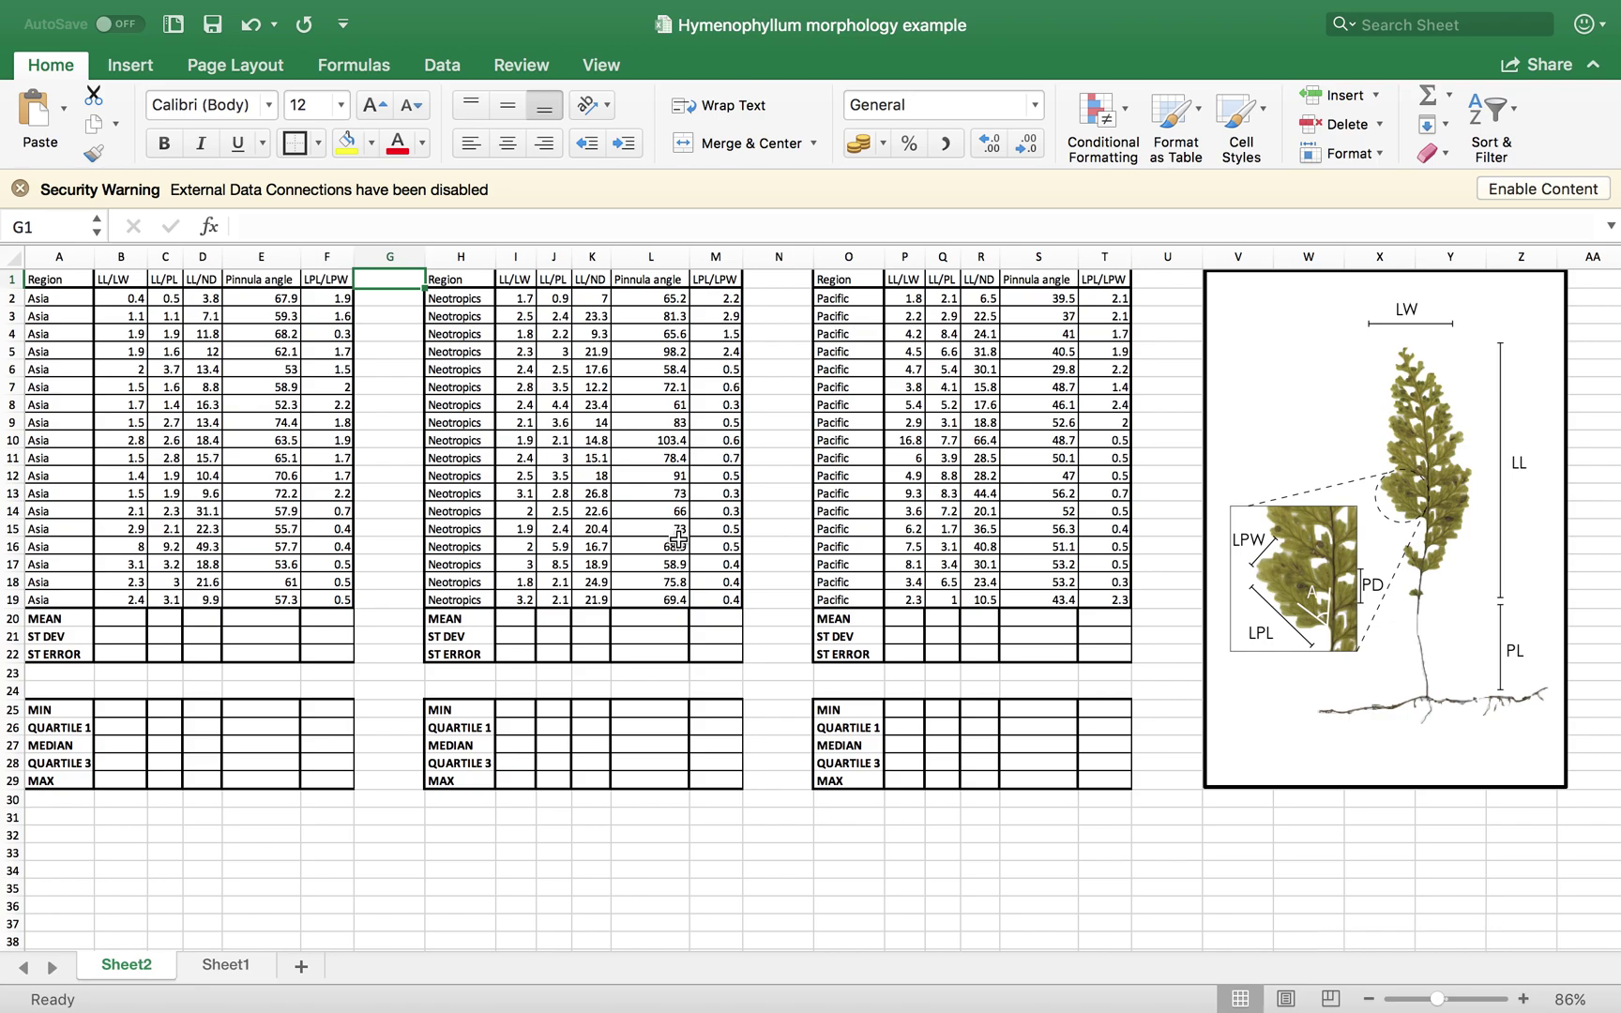
- Scroll down to the empty Asia MEAN row and select cell B20
scroll(105, 603, up, 3)
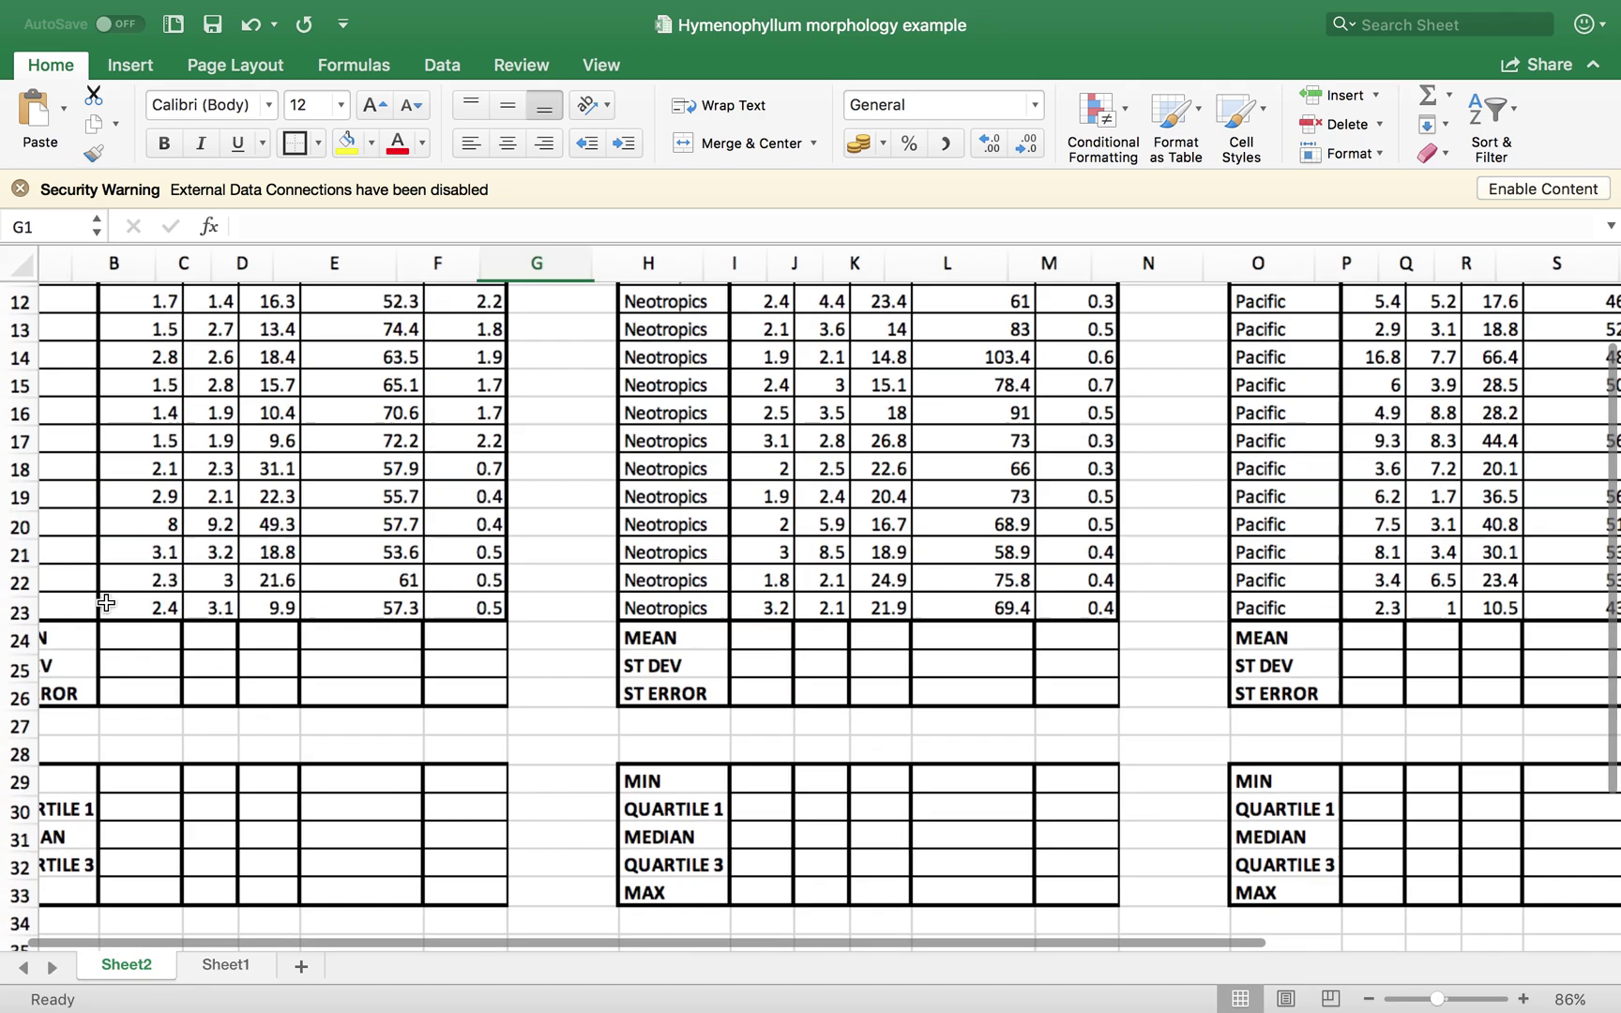
scroll(105, 603, up, 5)
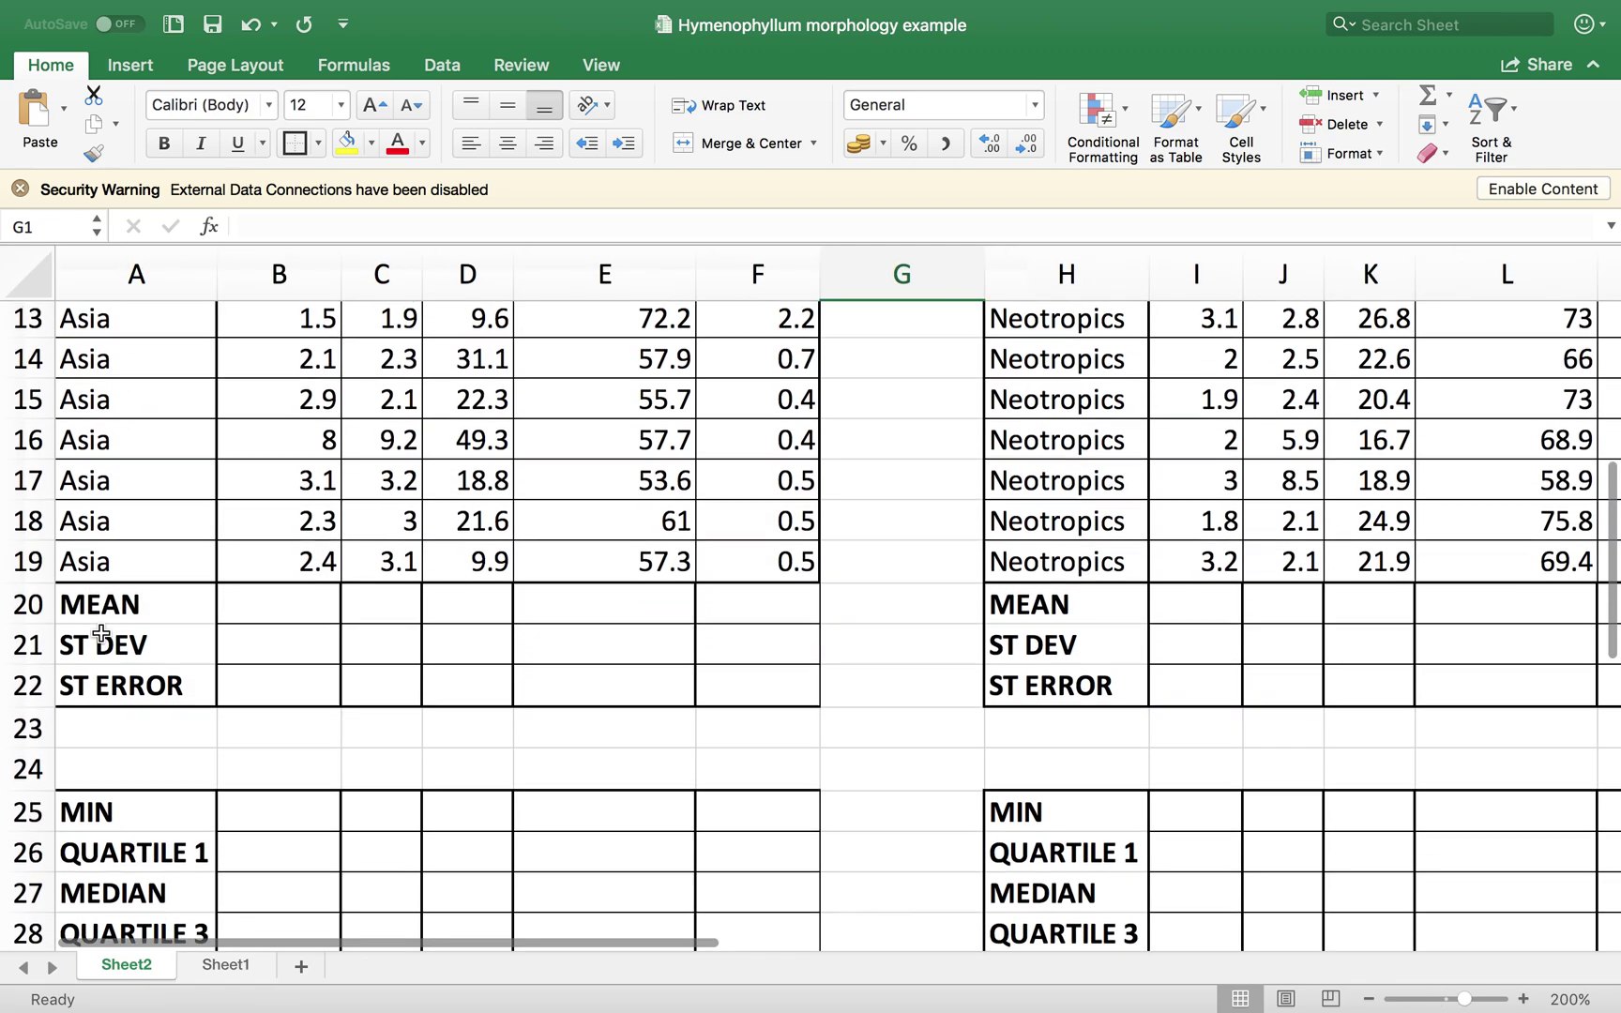
scroll(101, 633, down, 2)
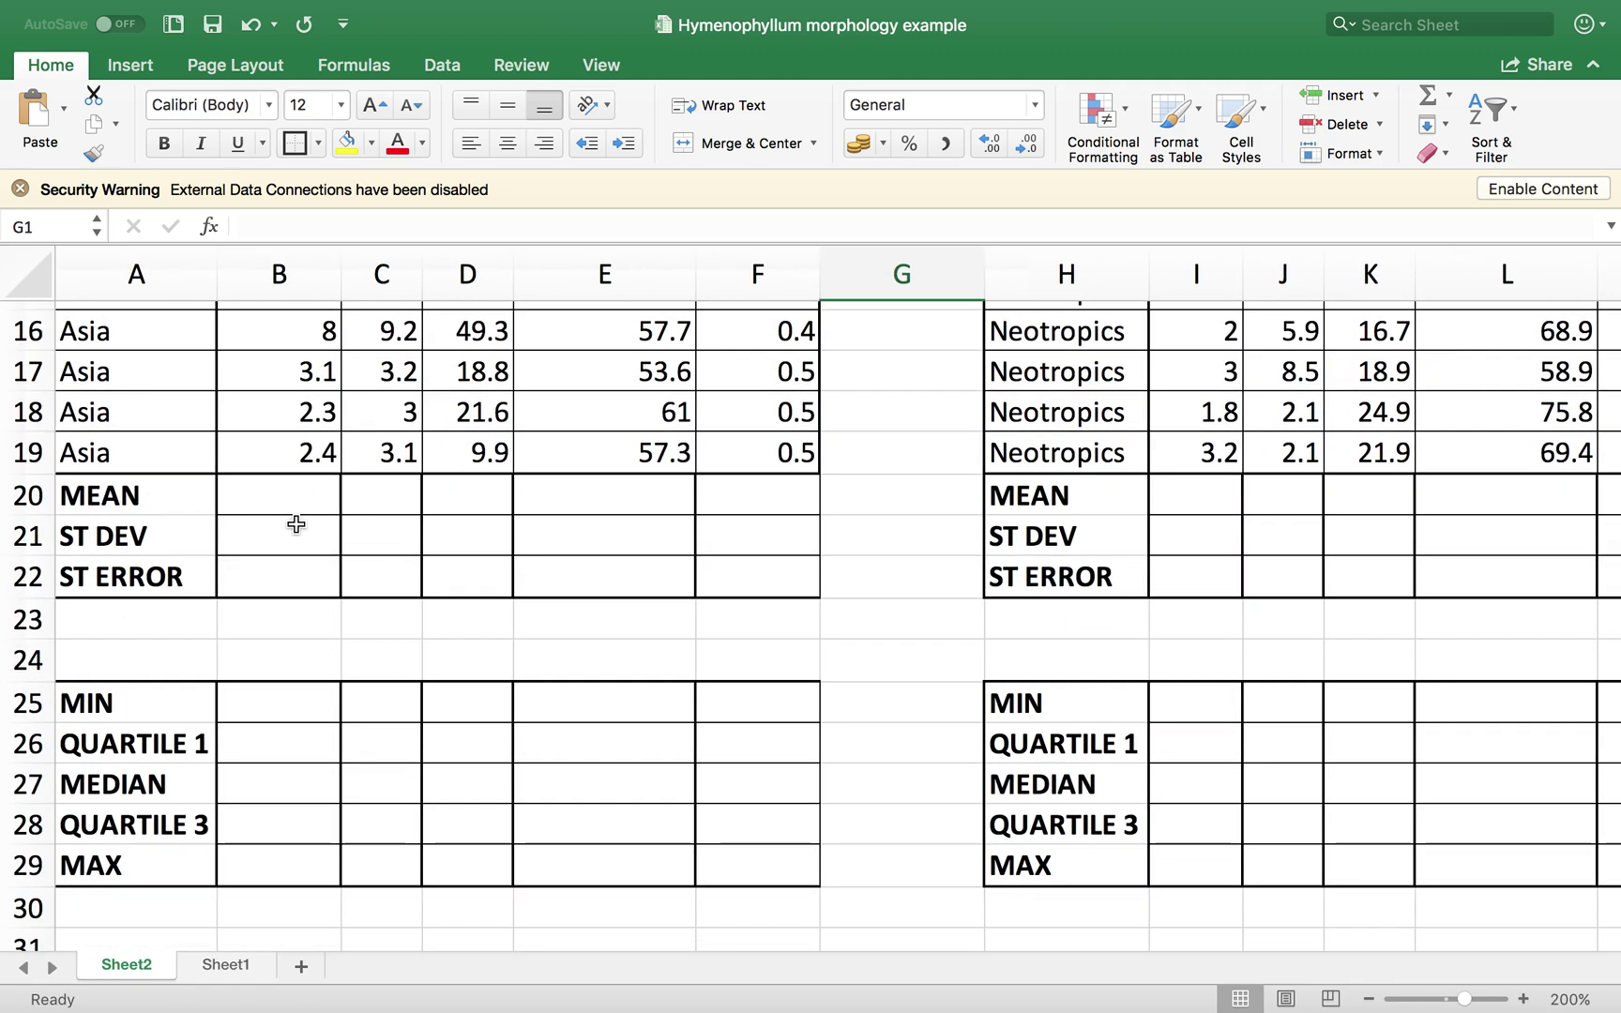
click(274, 496)
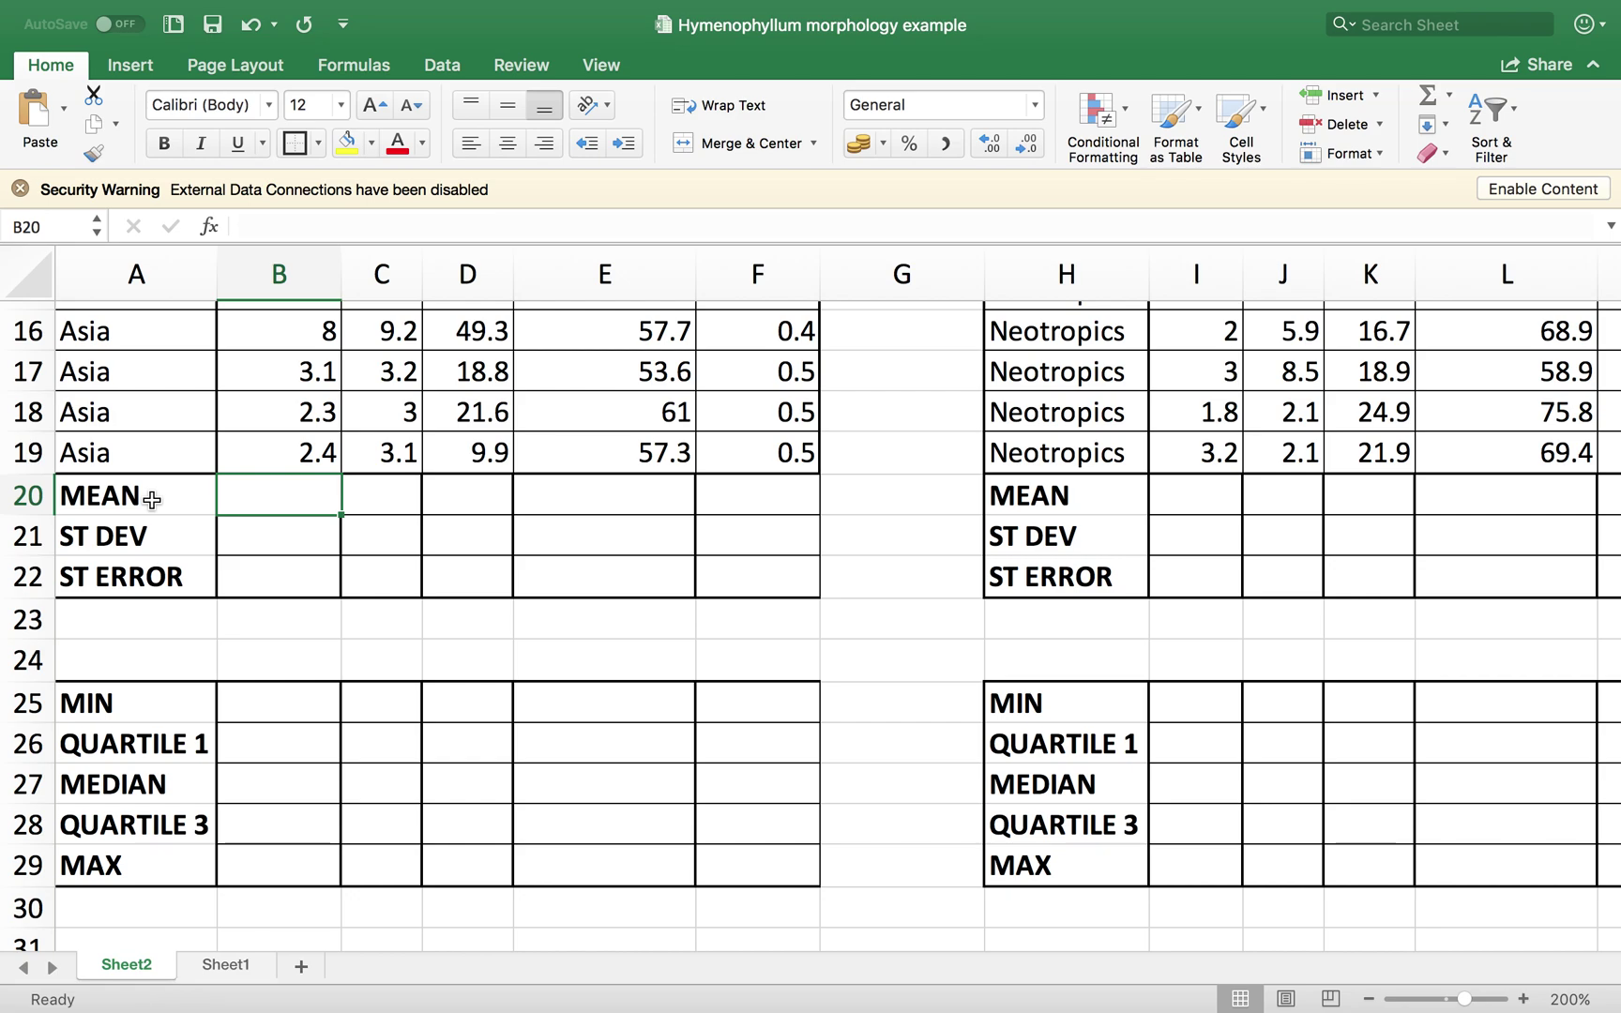
- Enter =AVERAGE(B2:B19) in B20 for the Asia LL/LW mean, giving 2.22222
text(=)
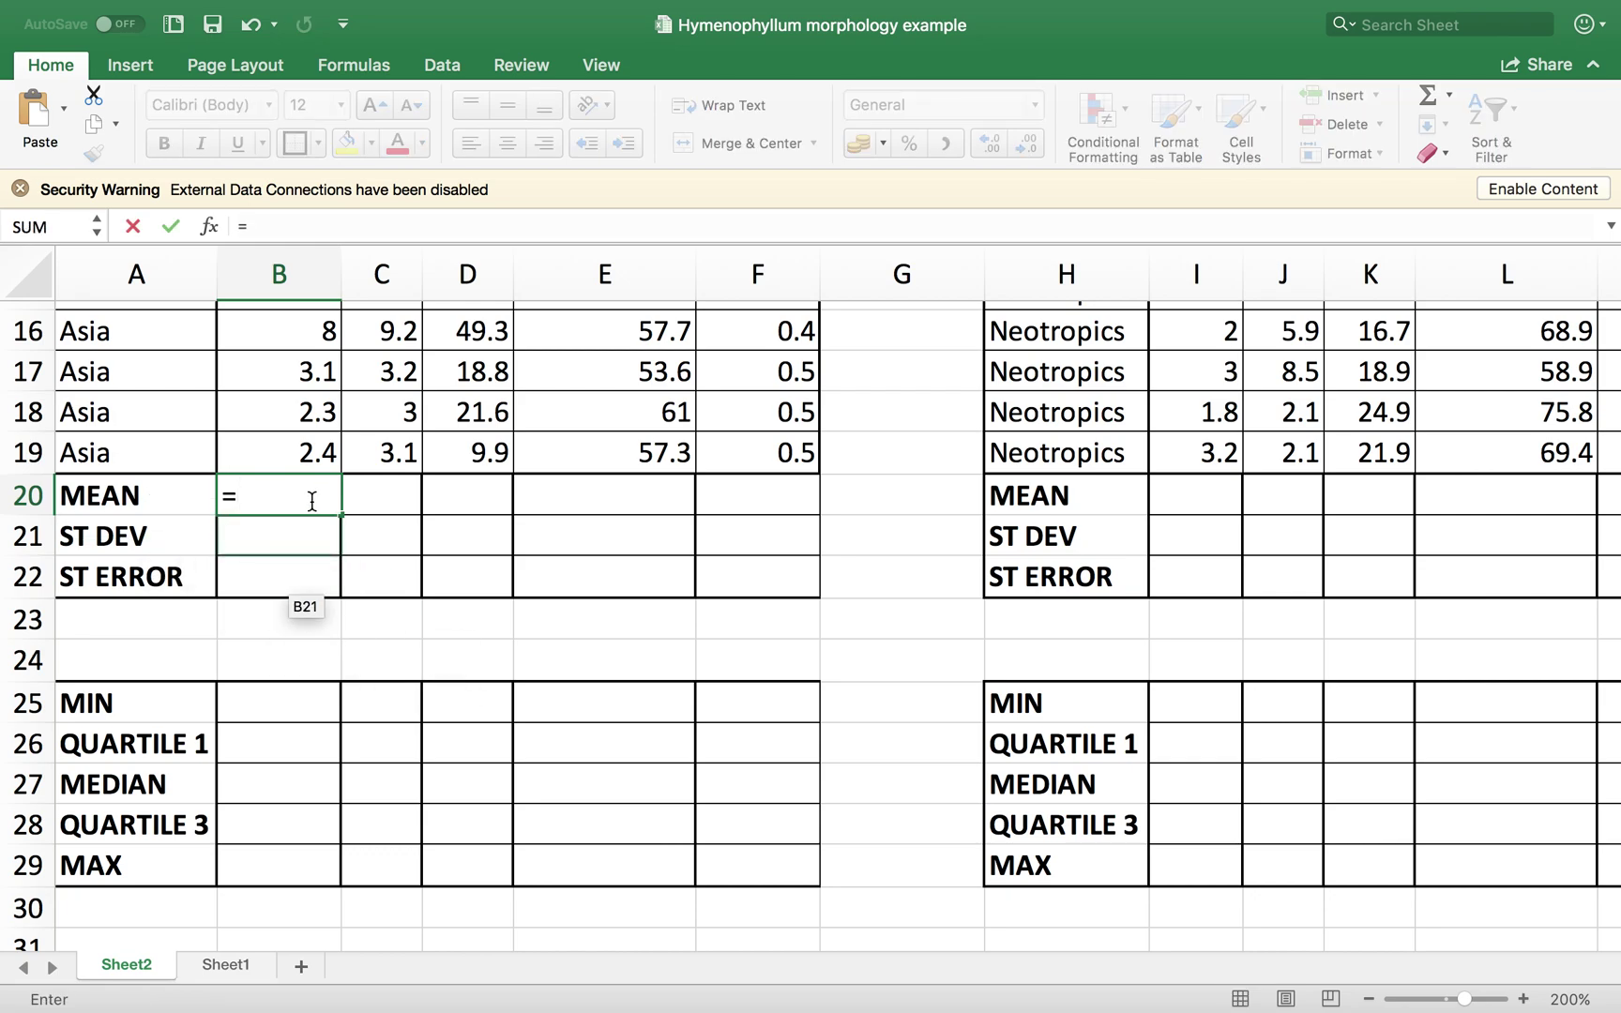
text(AVERAGE)
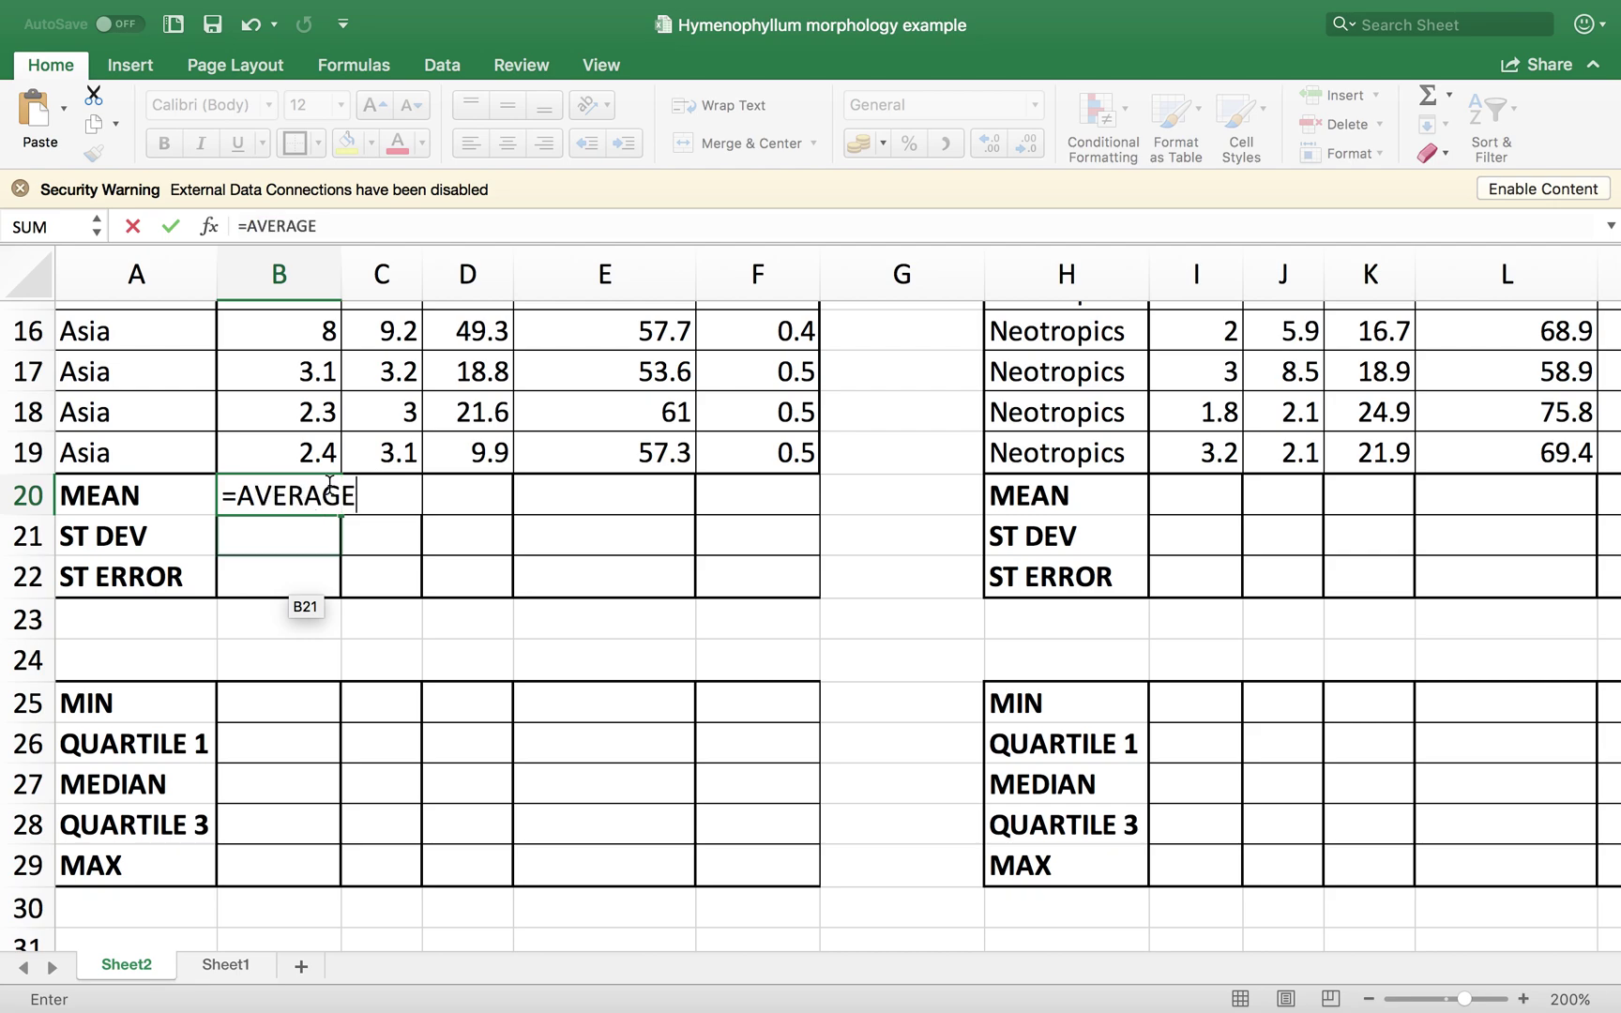
text(()
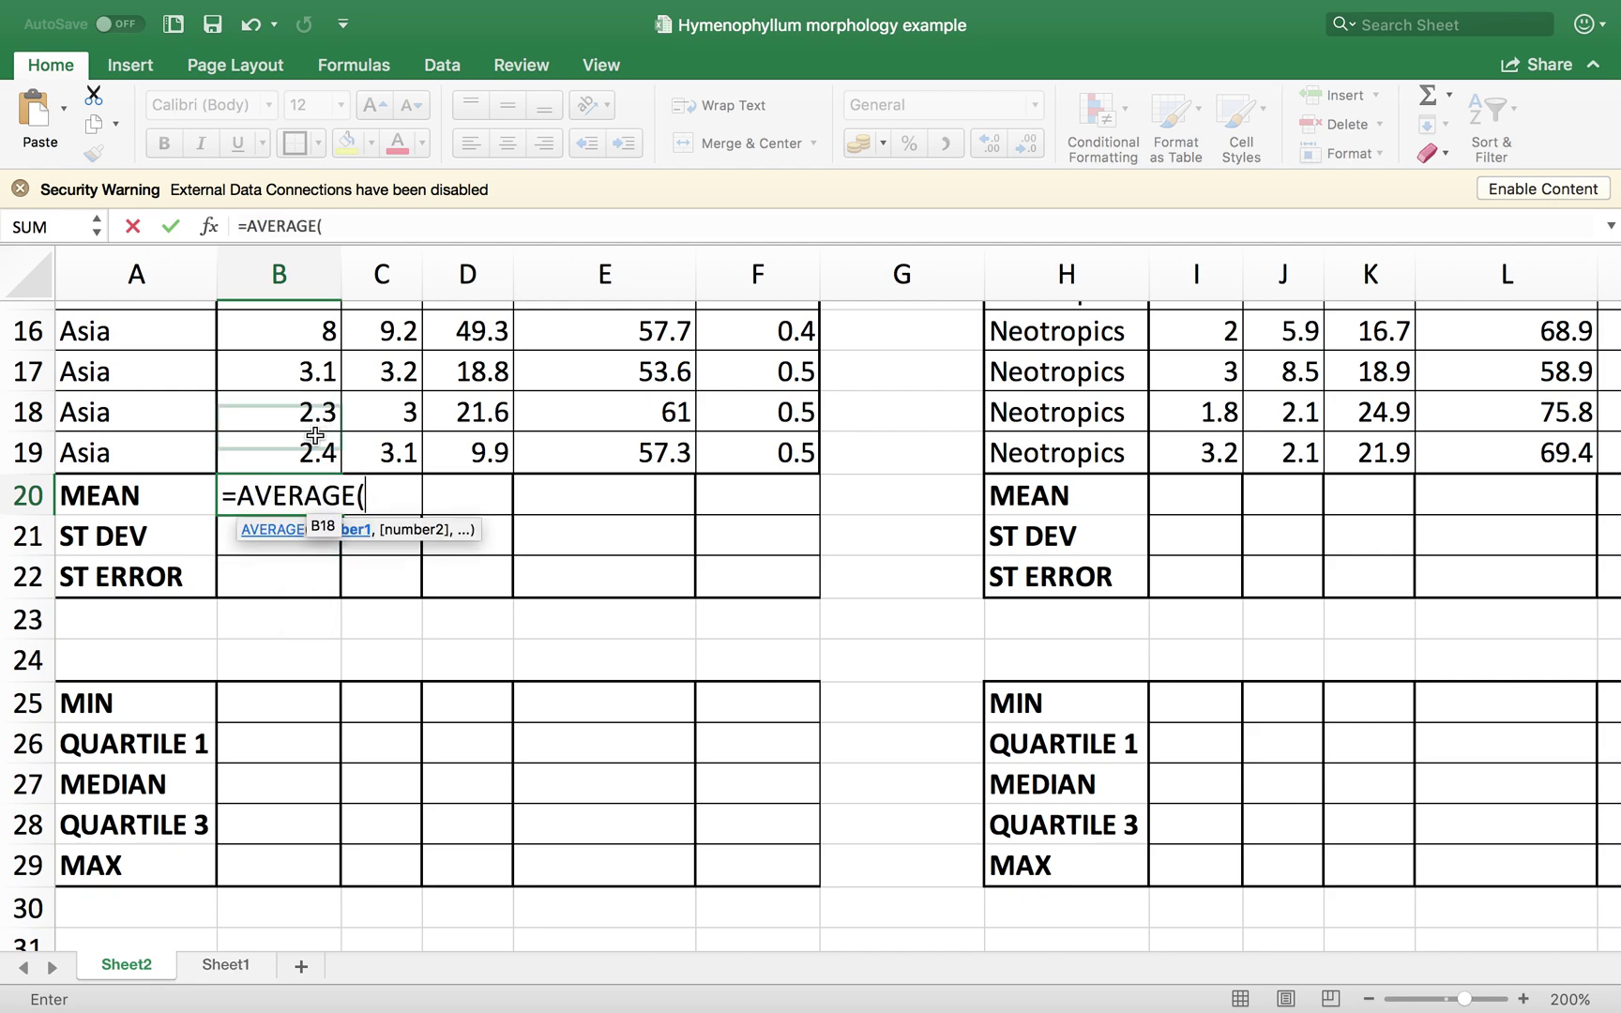
click(313, 451)
key(shift+Up)
key(shift+Up)
key(shift+Up)
key(shift+Up)
key(shift+Up)
key(shift+Up)
key(shift+Up)
key(shift+Up)
key(shift+Up)
key(shift+Up)
key(shift+Up)
key(shift+Up)
key(shift+Up)
key(shift+Up)
key(shift+Up)
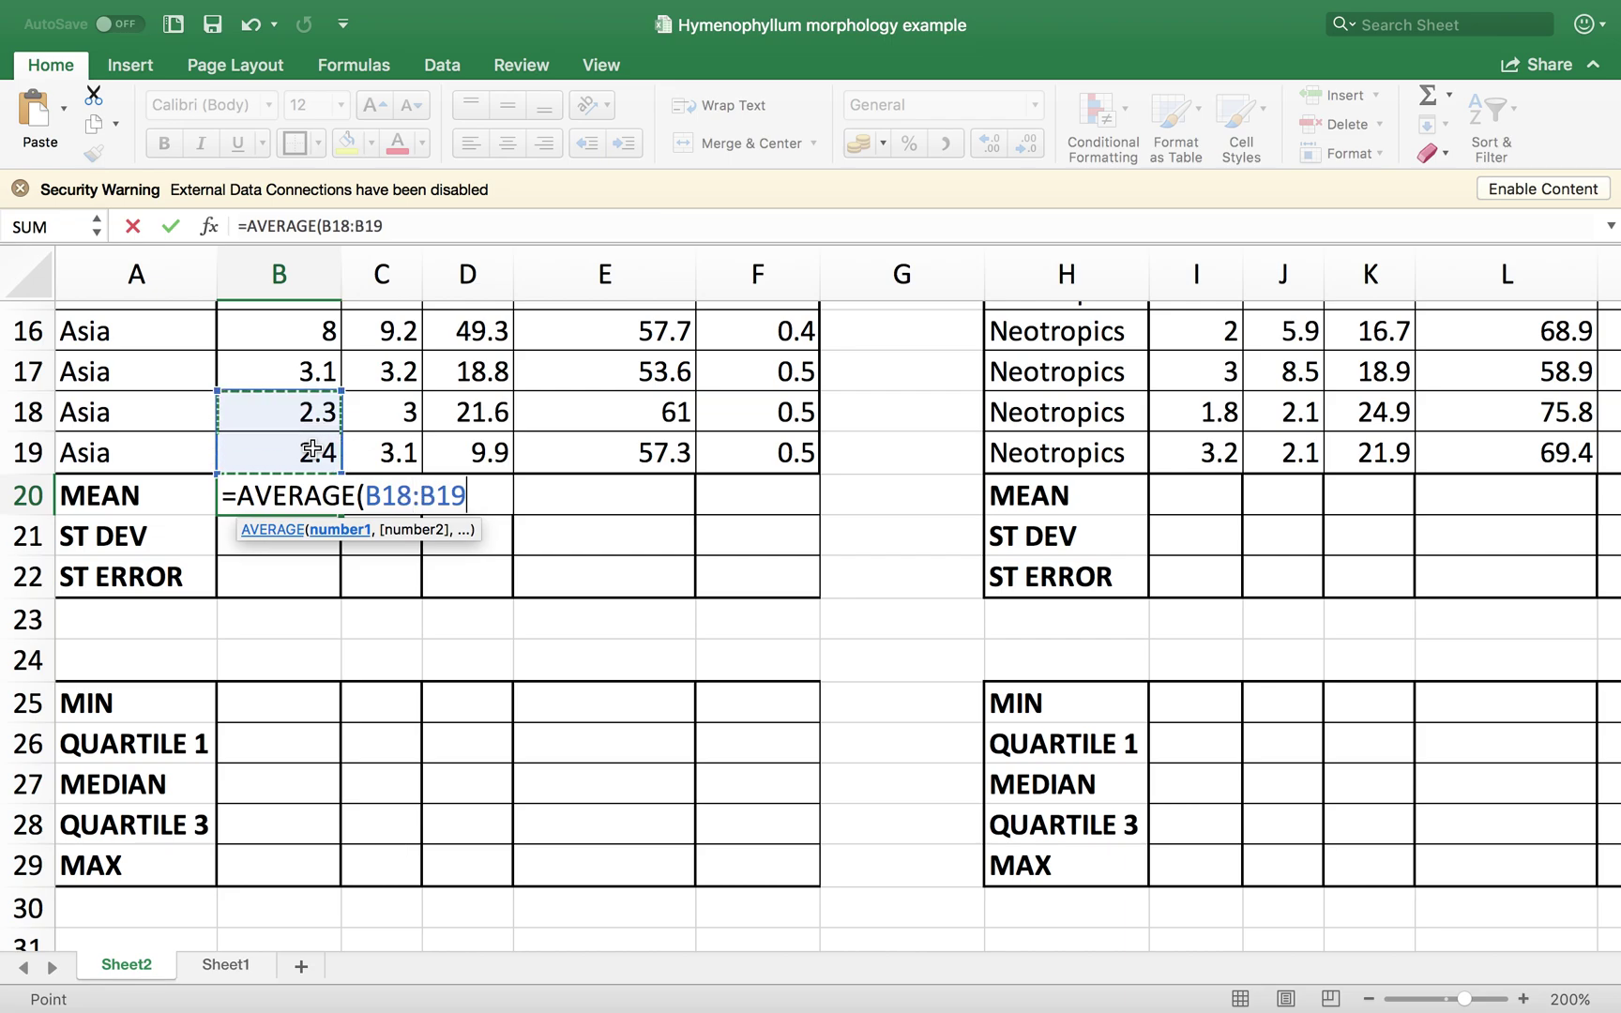
key(shift+Up)
key(shift+Up)
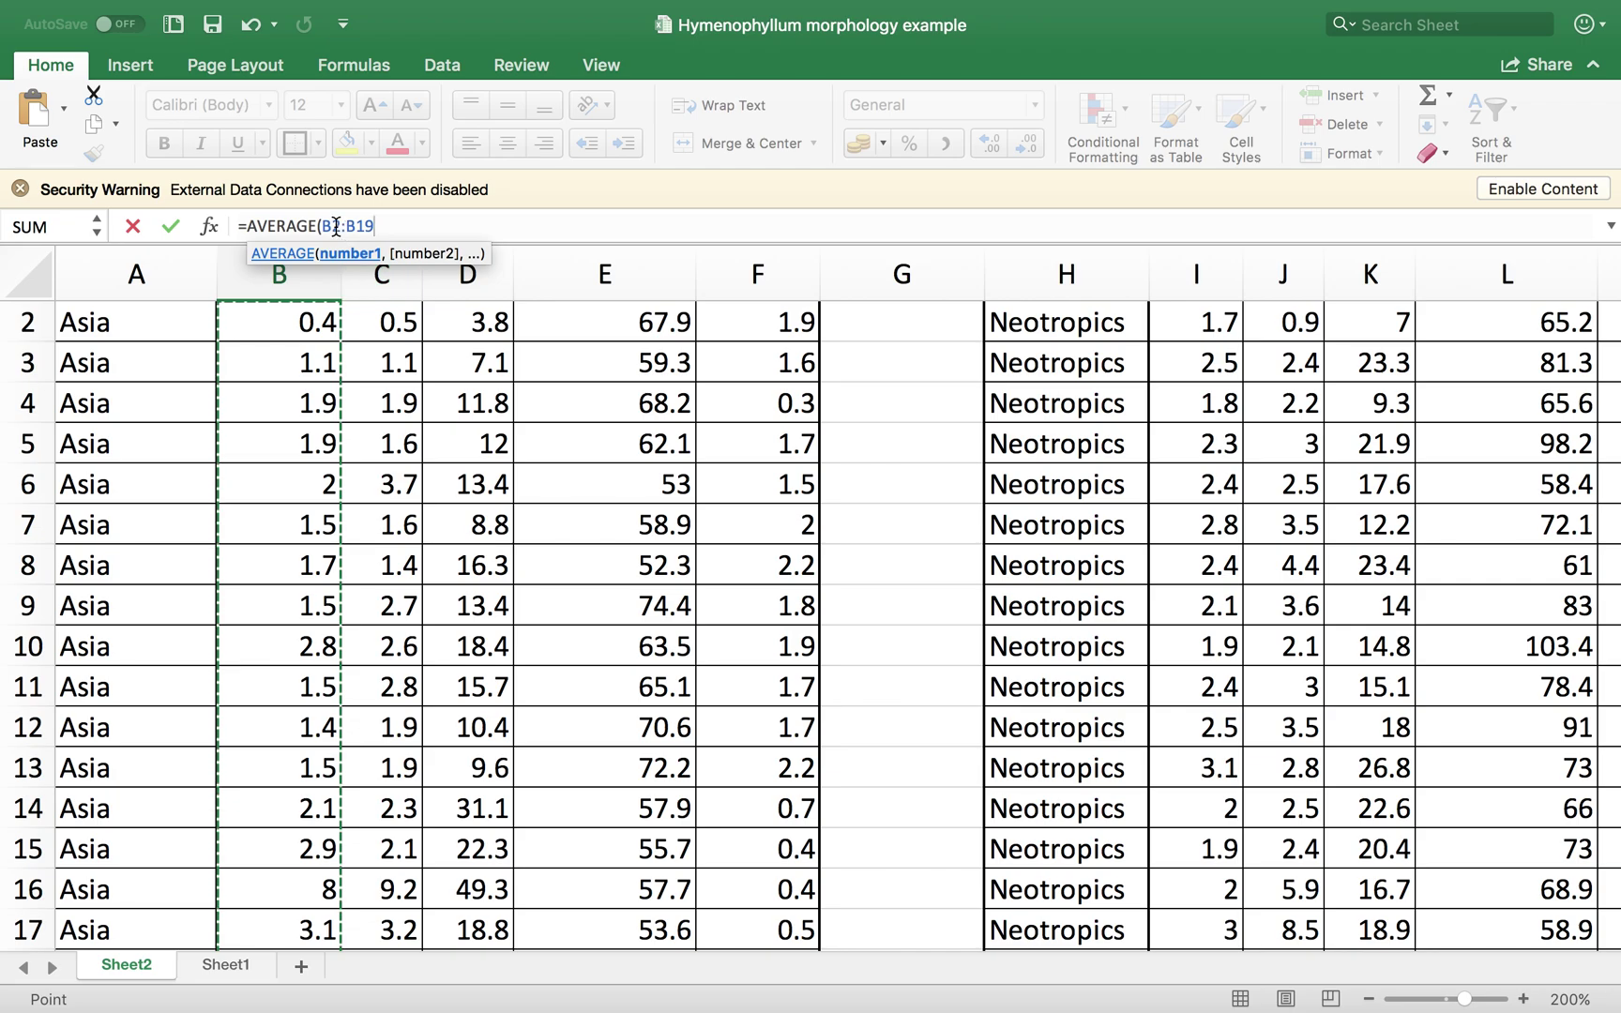
scroll(319, 451, down, 5)
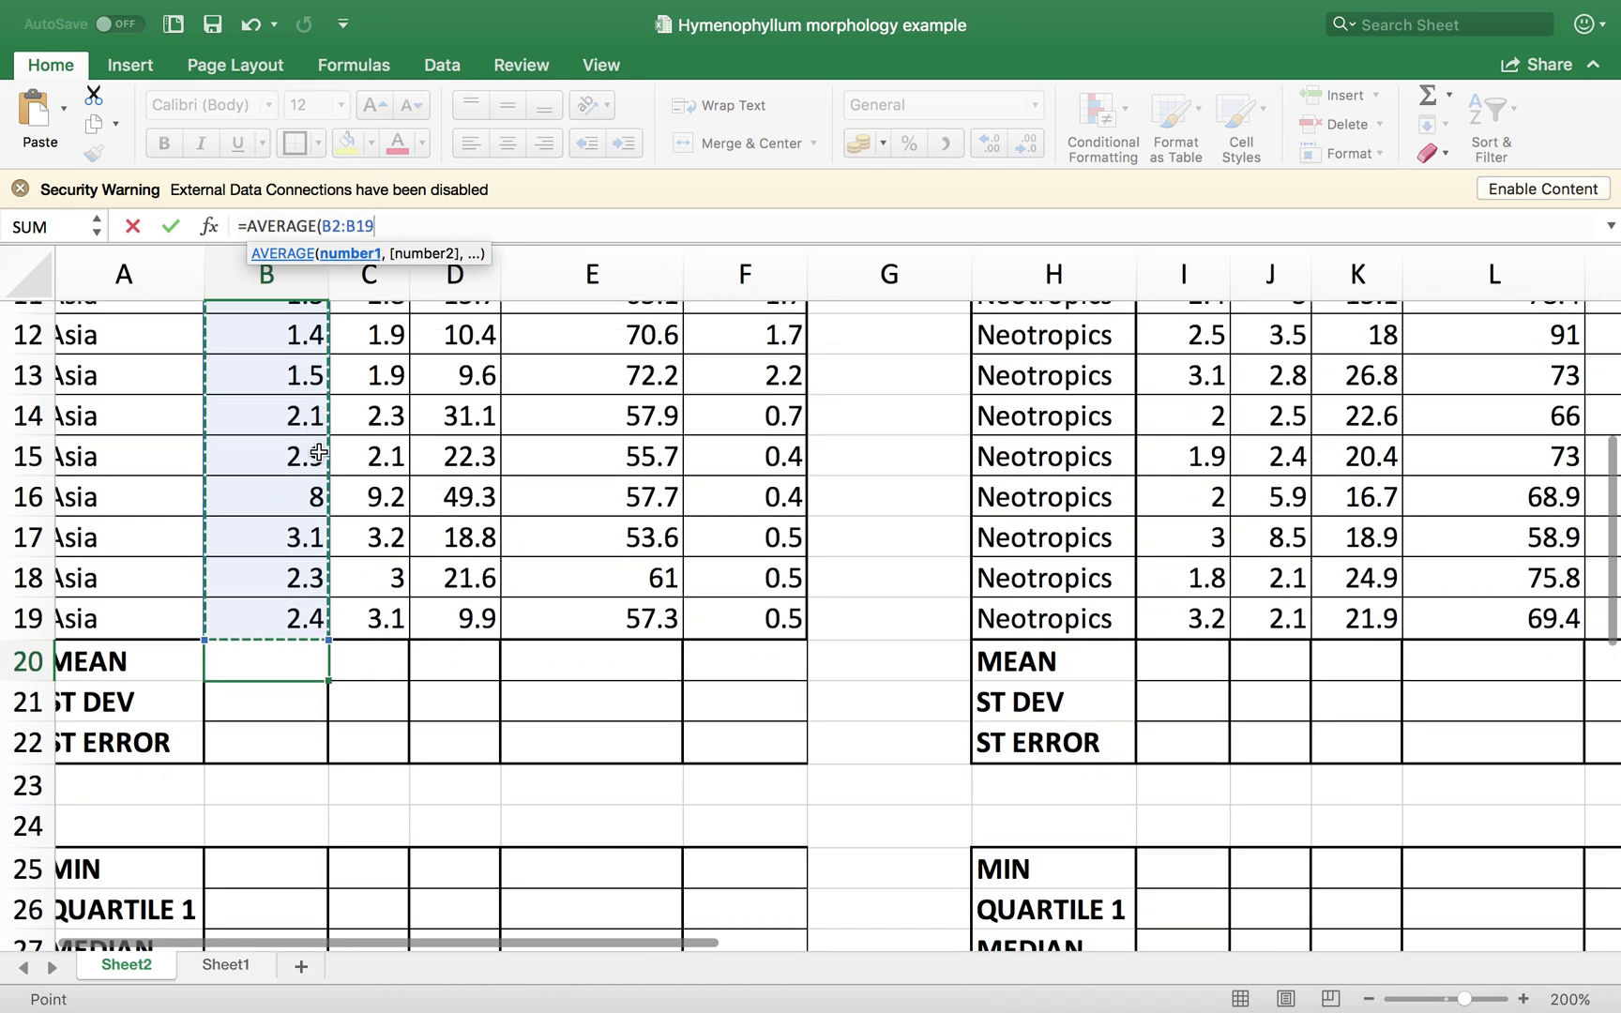
text())
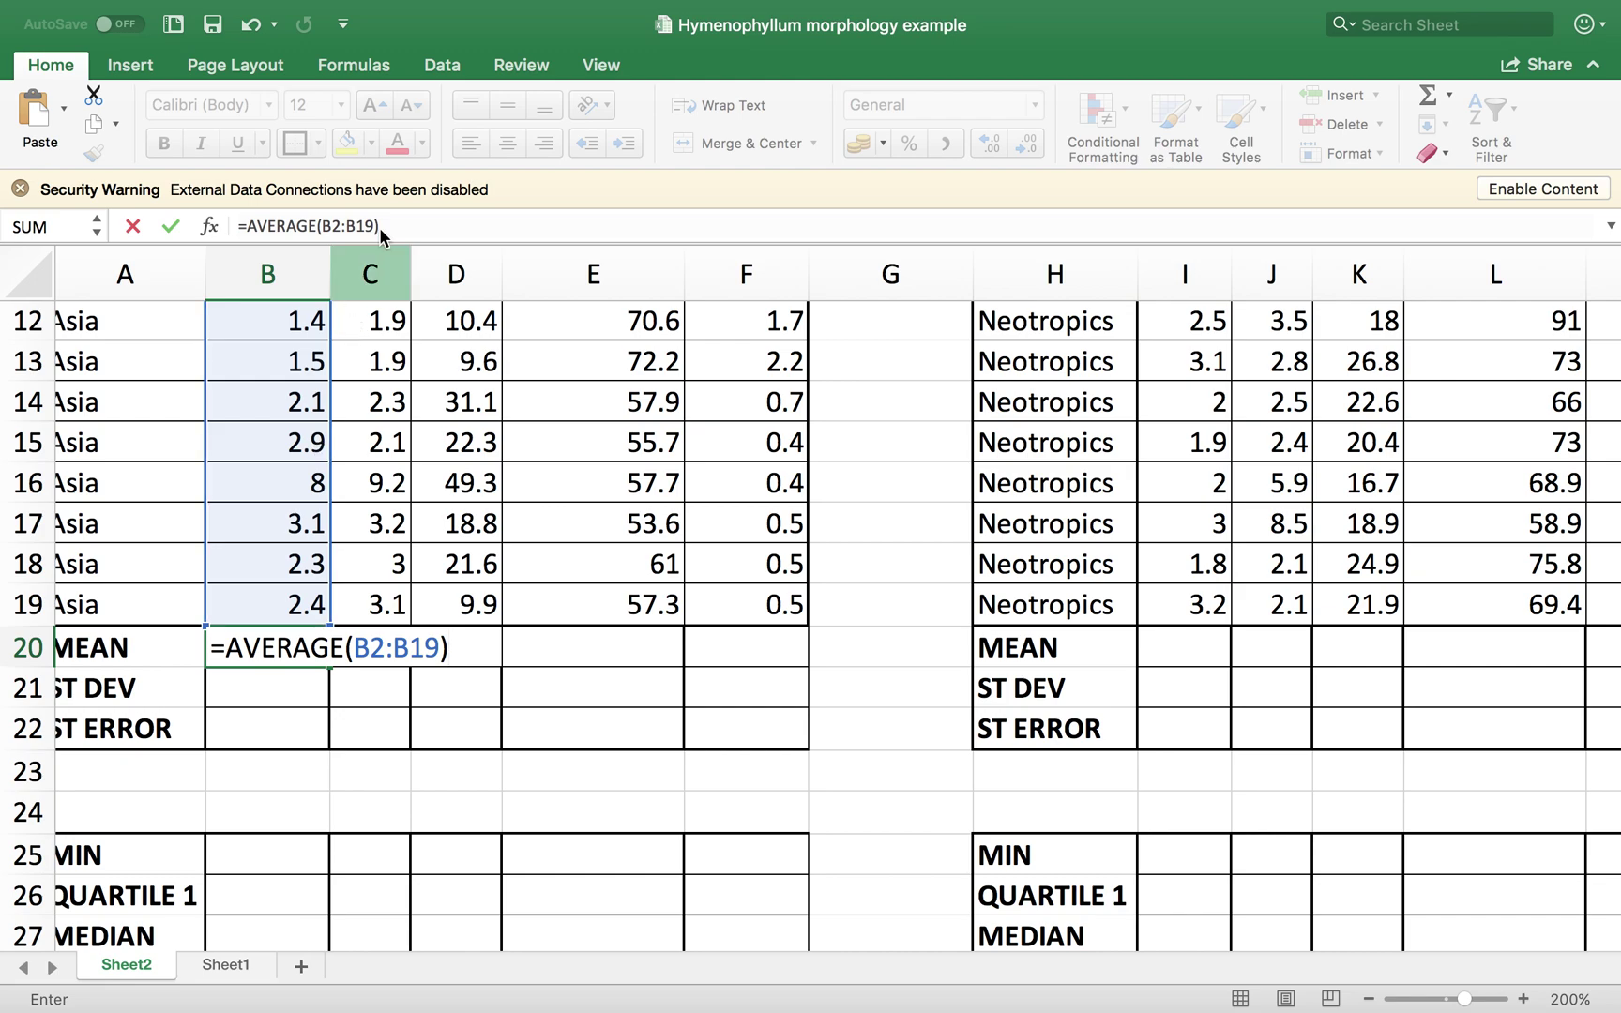
drag(379, 225, 317, 225)
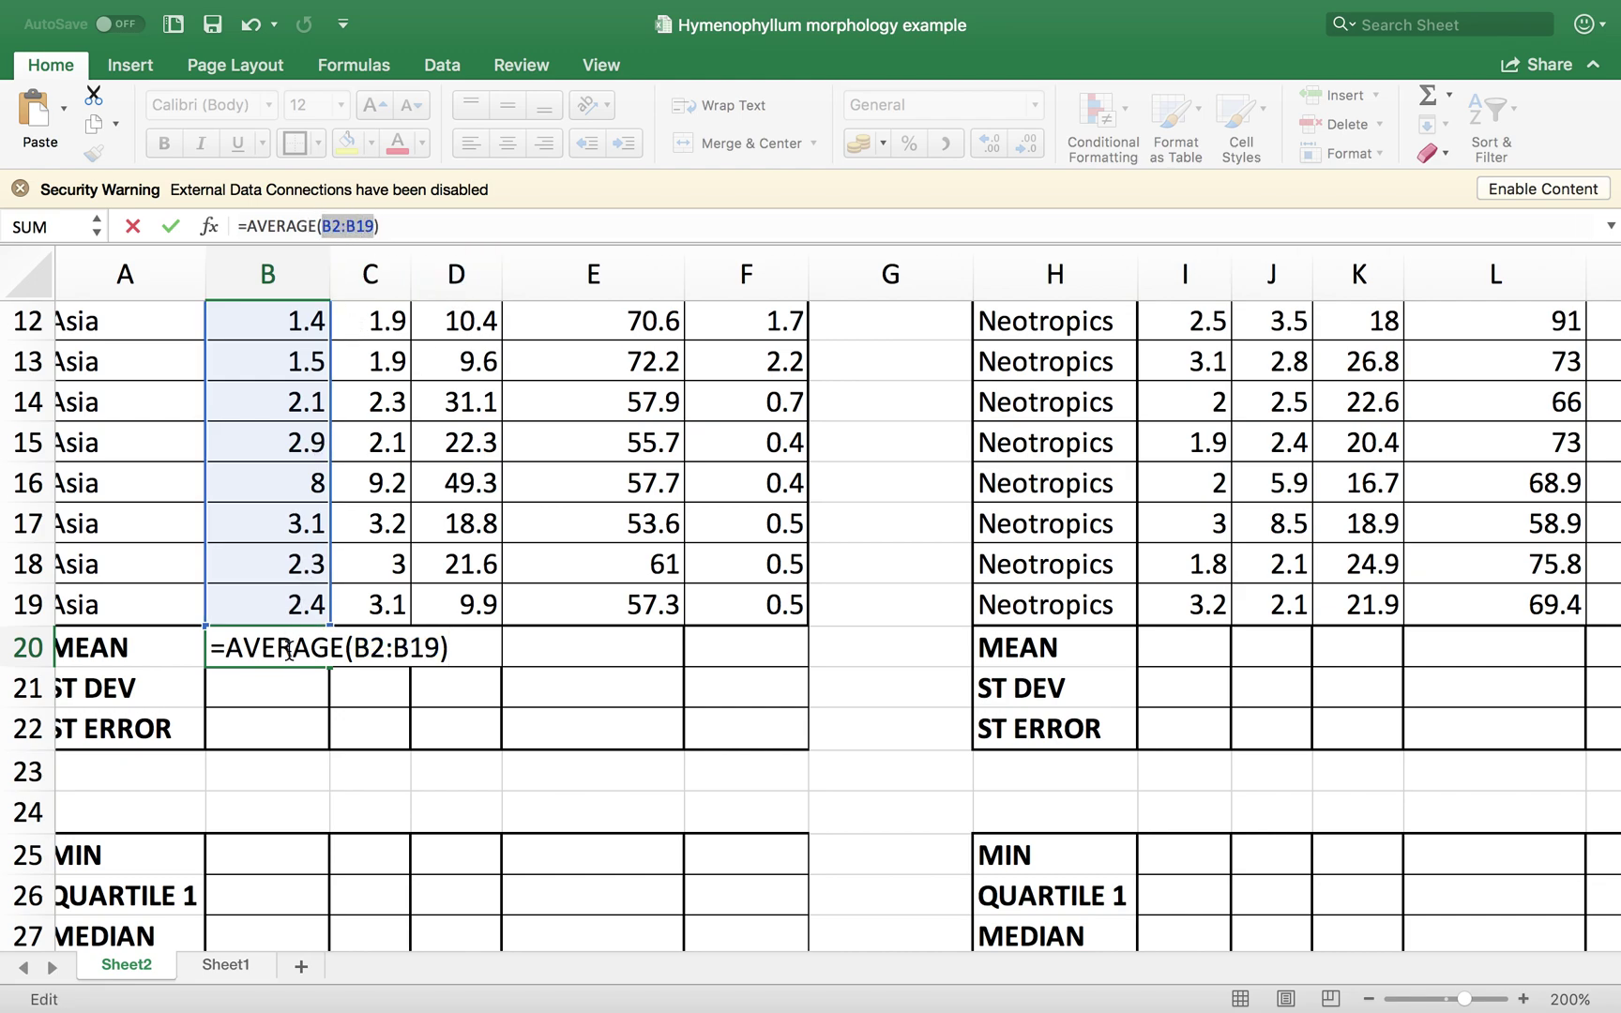
key(Return)
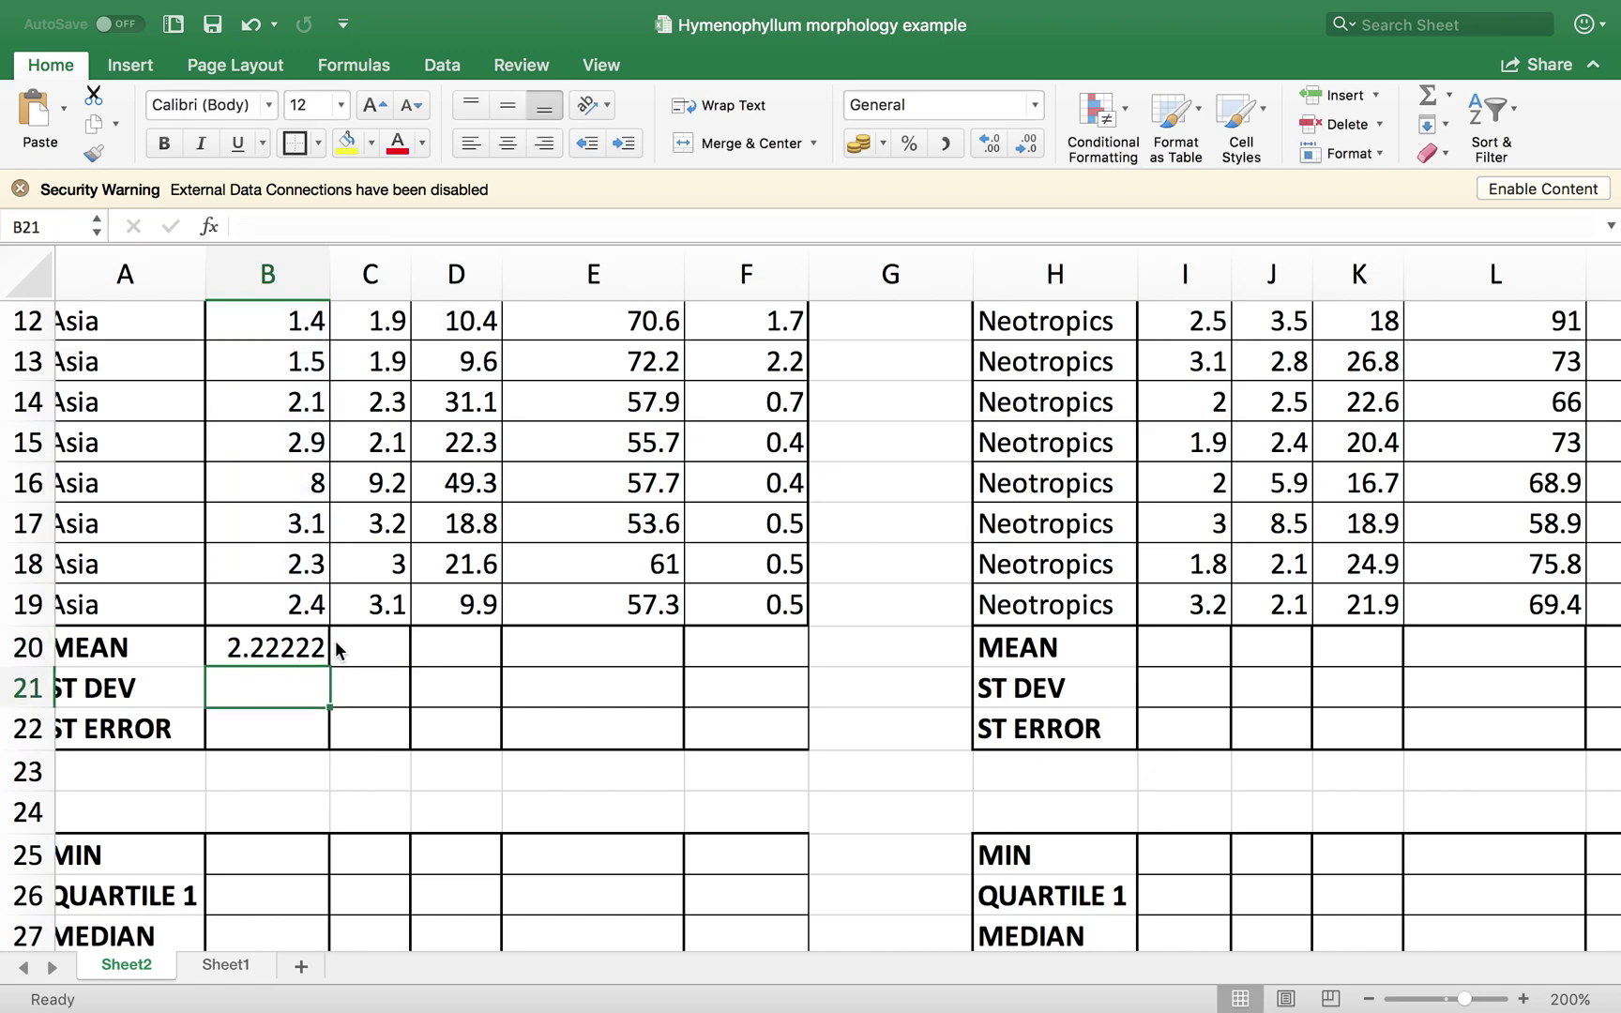
scroll(305, 658, left, 1)
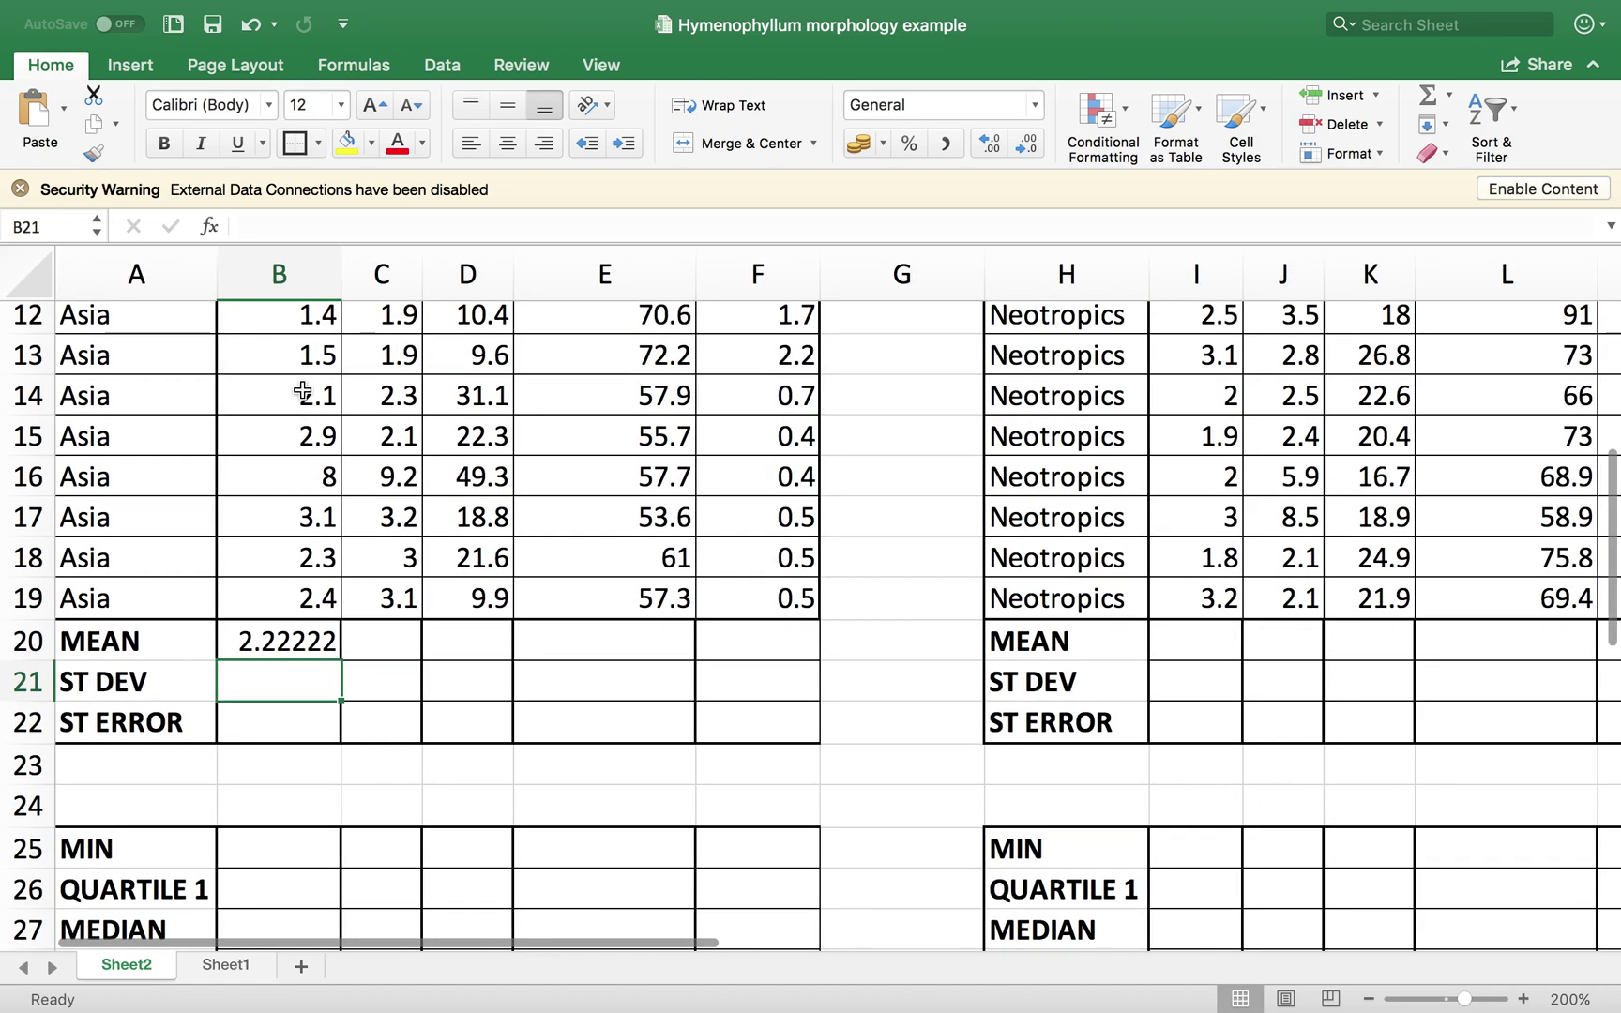
- Enter =STDEV(B2:B19) in B21 for the Asia standard deviation, giving 1.58803
scroll(287, 574, up, 5)
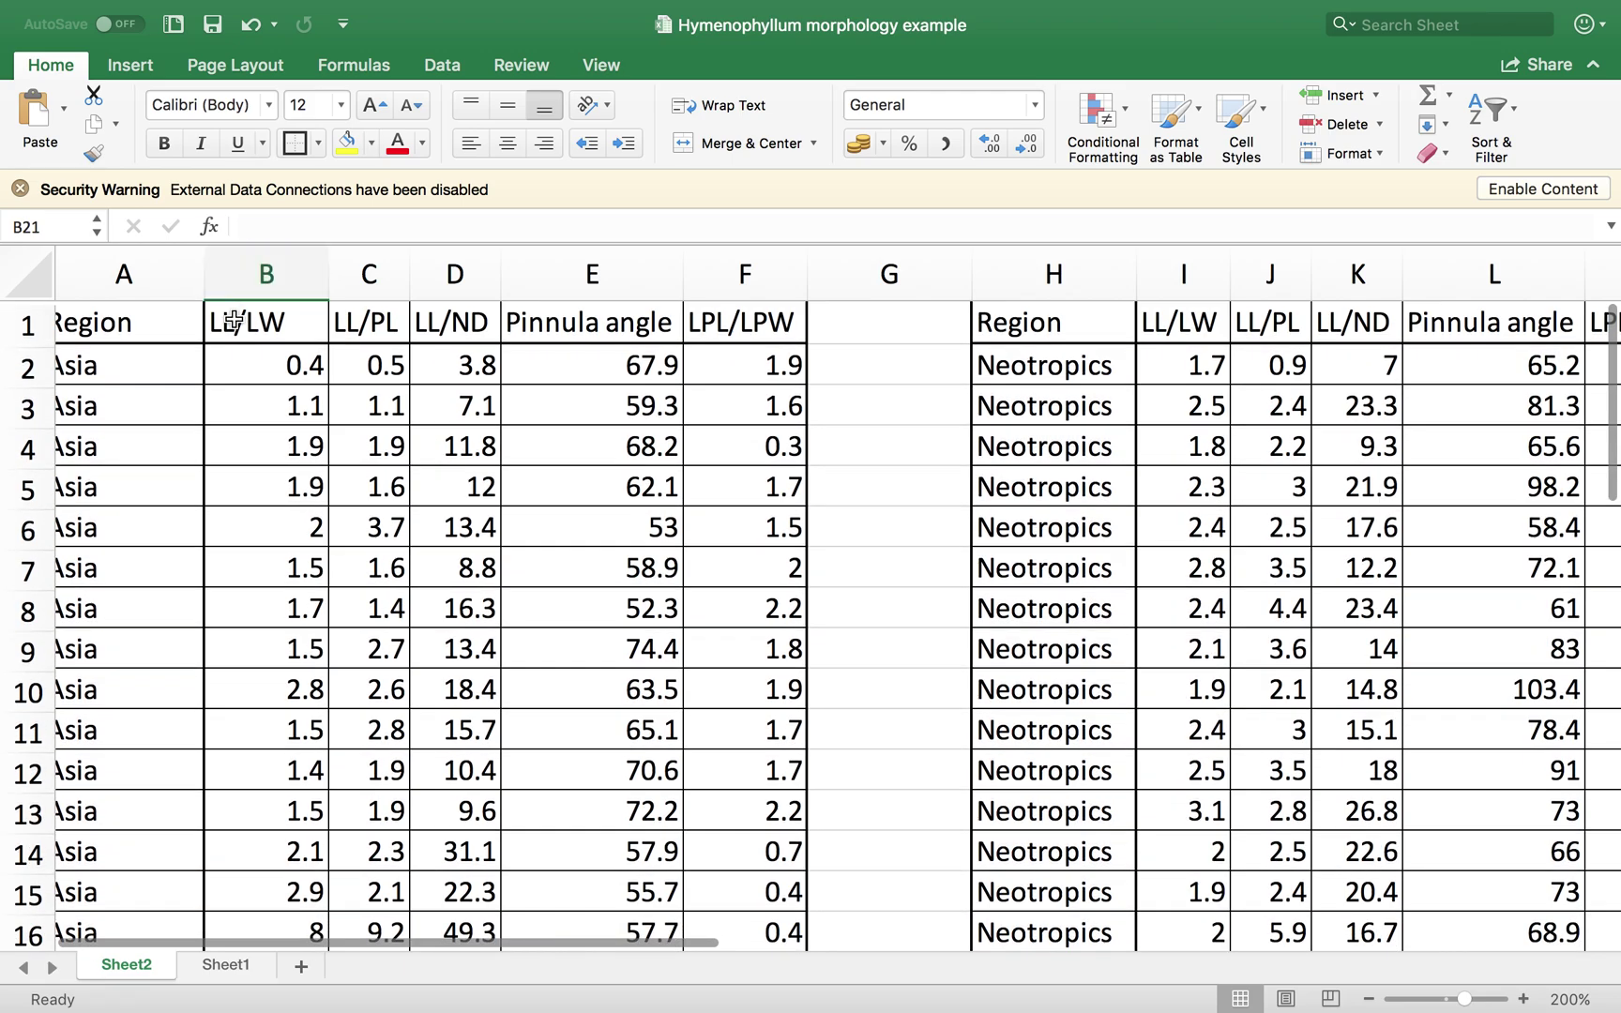
scroll(285, 319, down, 1)
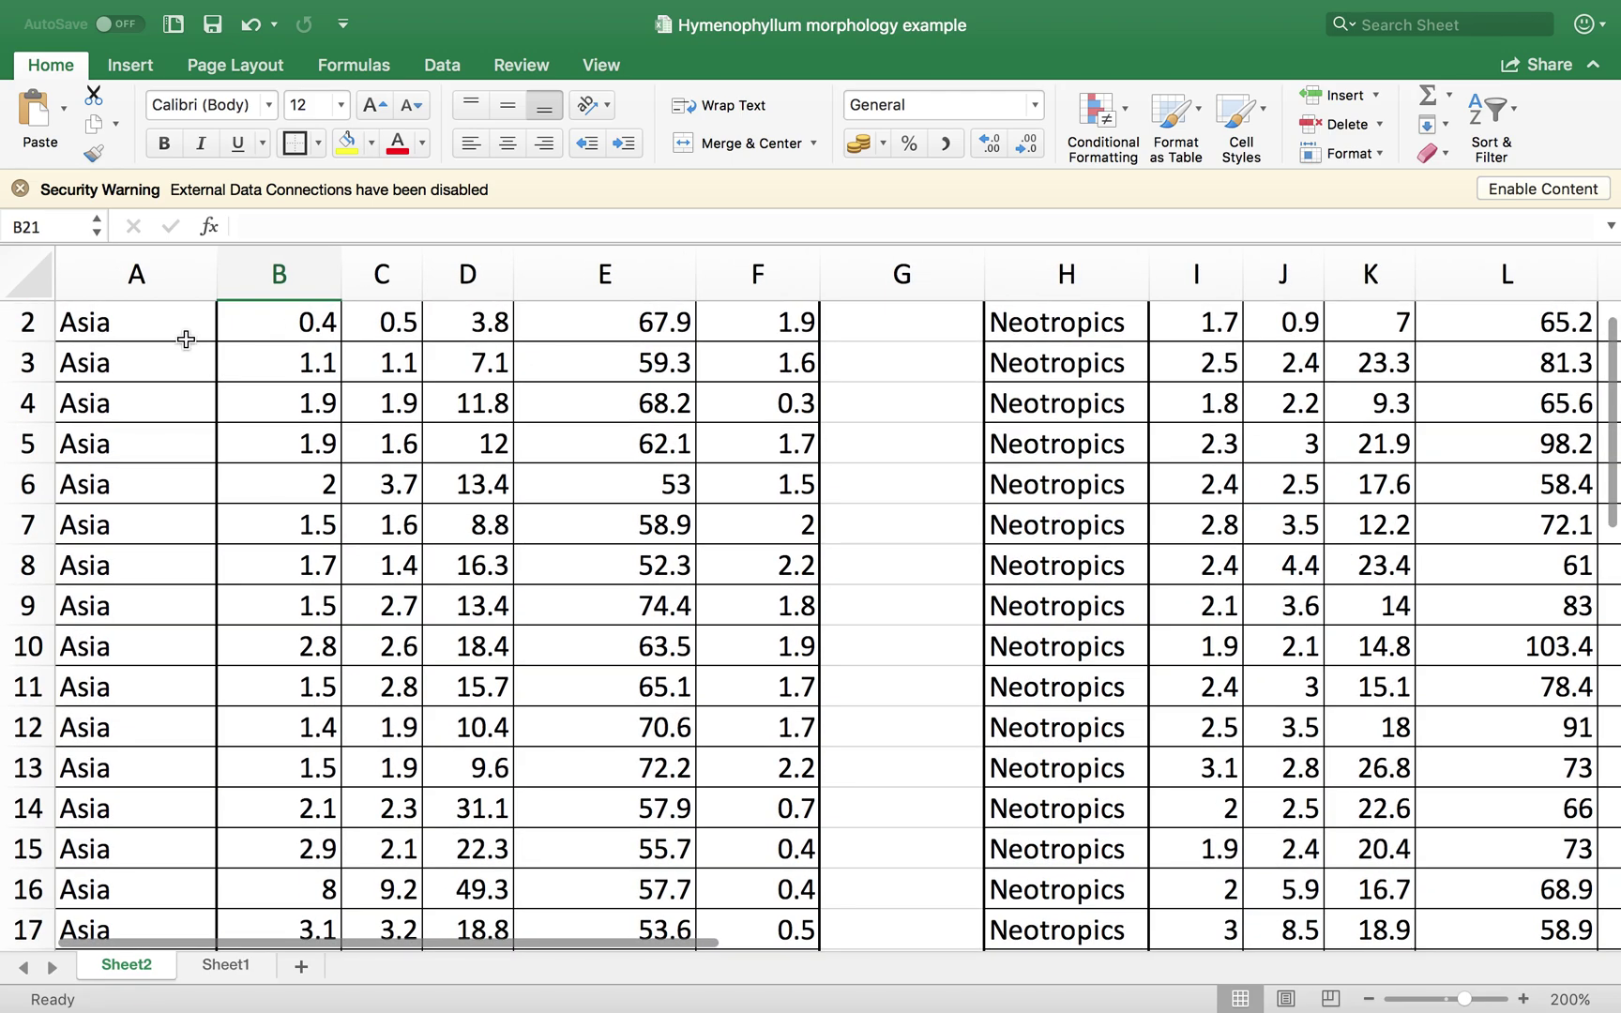
scroll(188, 676, down, 5)
scroll(188, 677, down, 1)
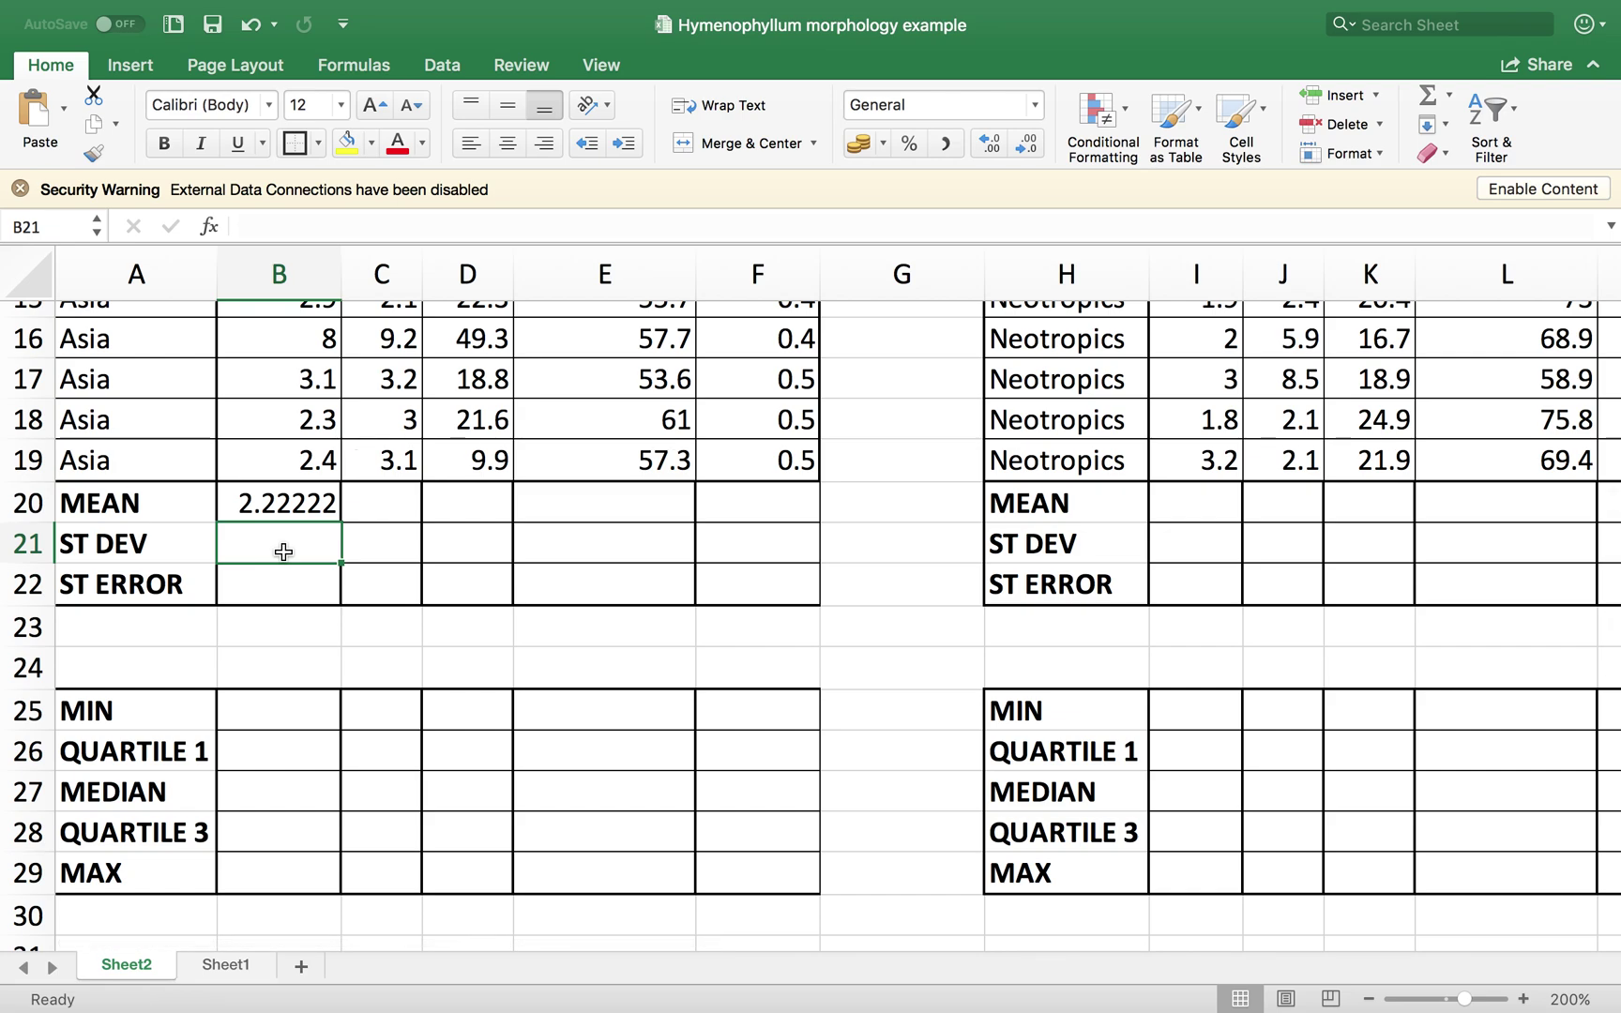
text(=)
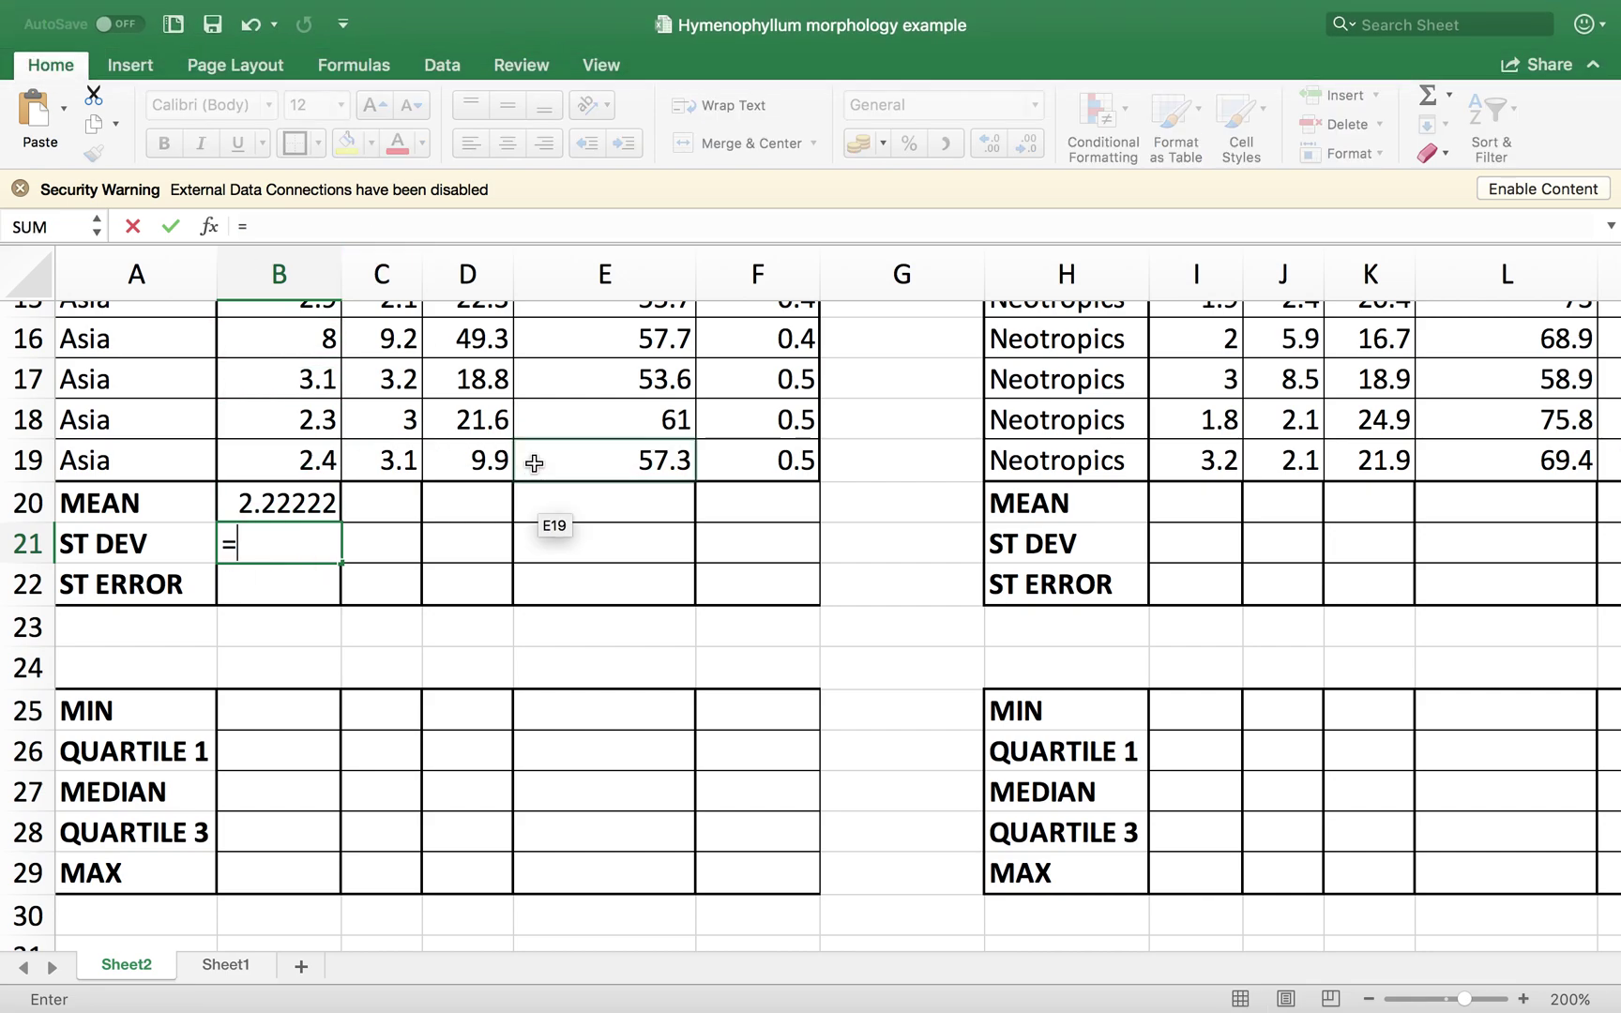
text(STDEV)
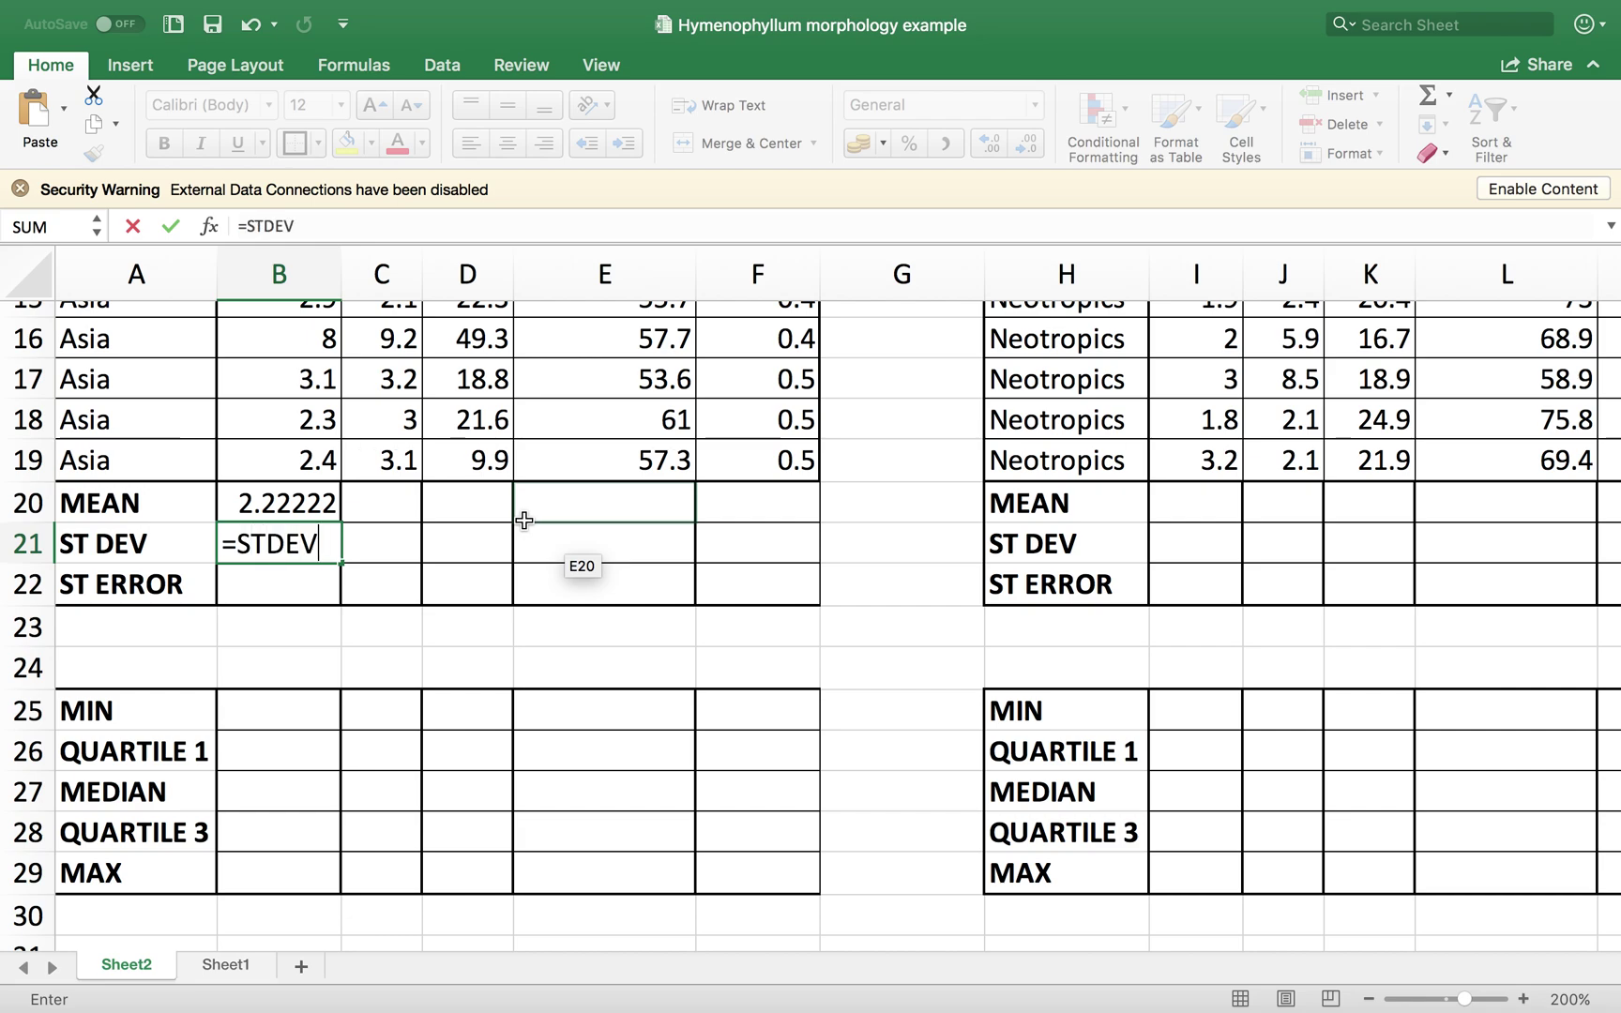
text((B2:B19)
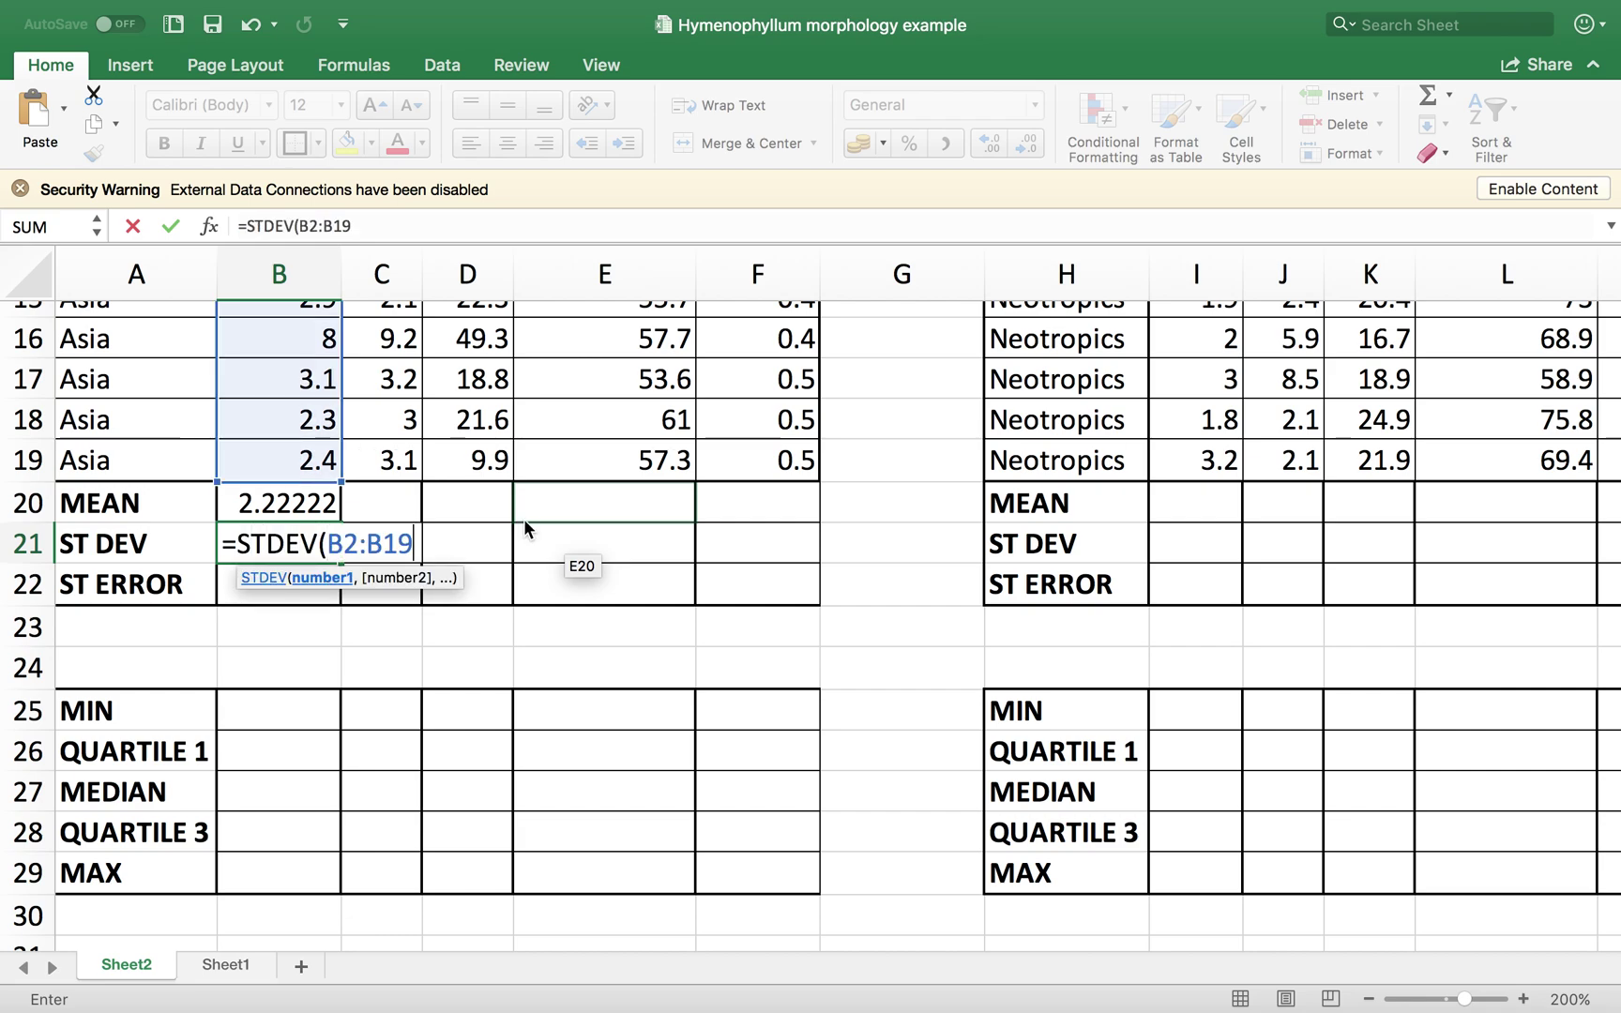
text())
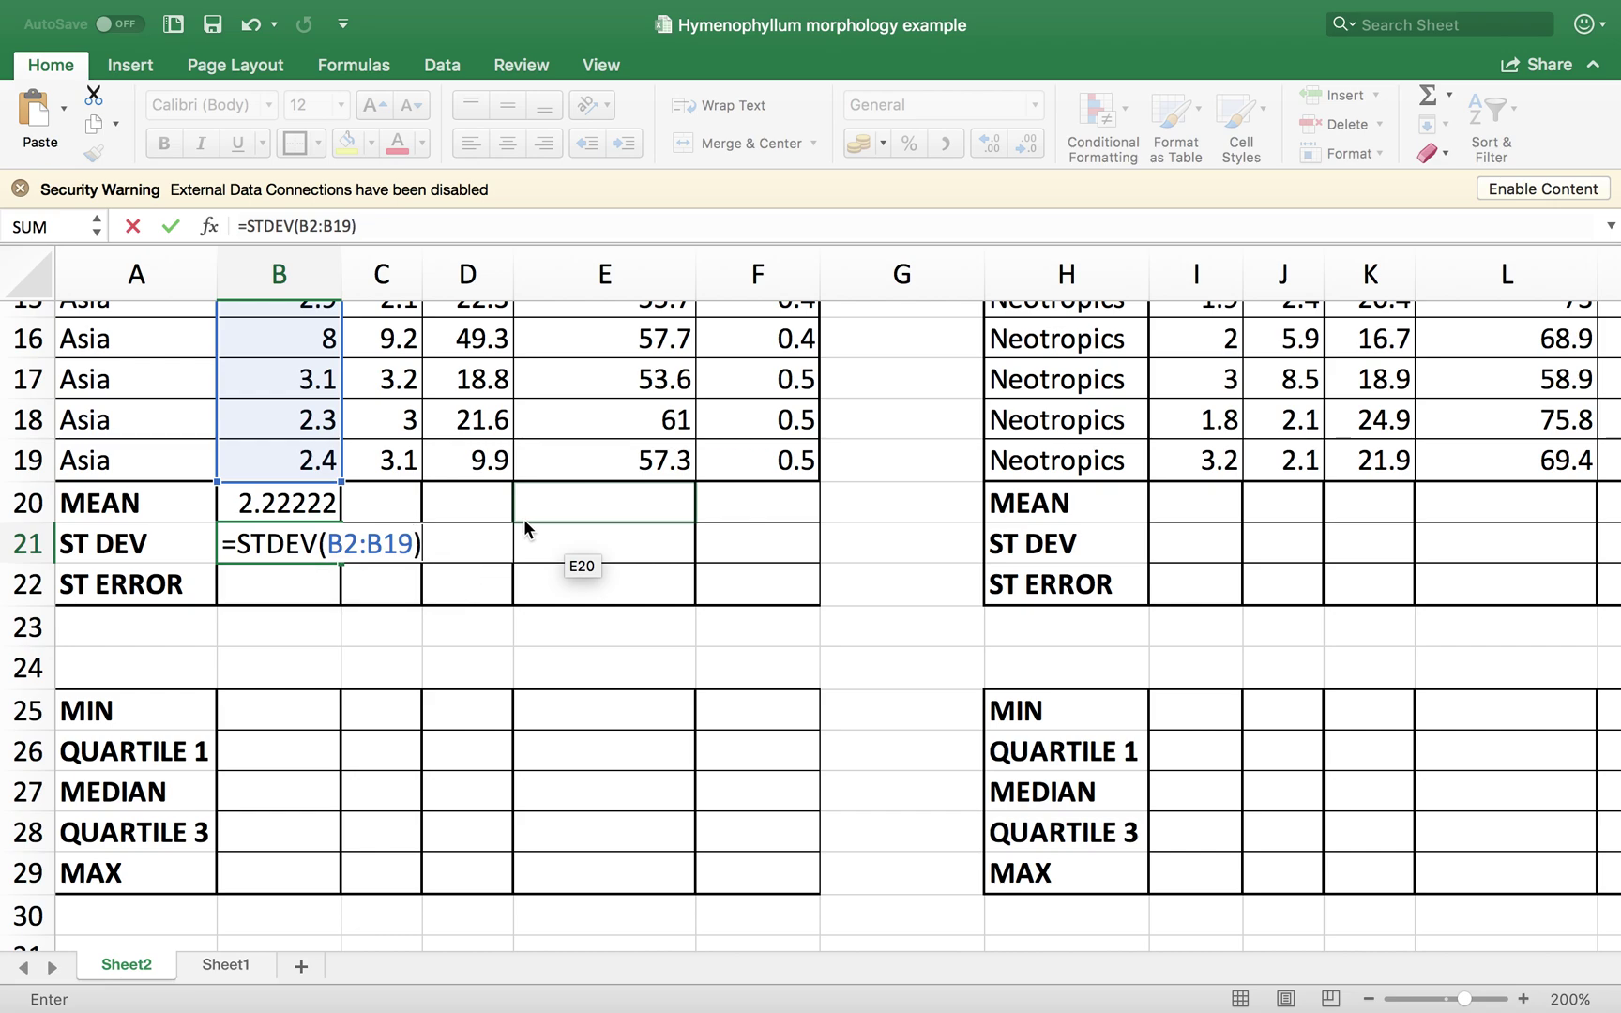
key(Return)
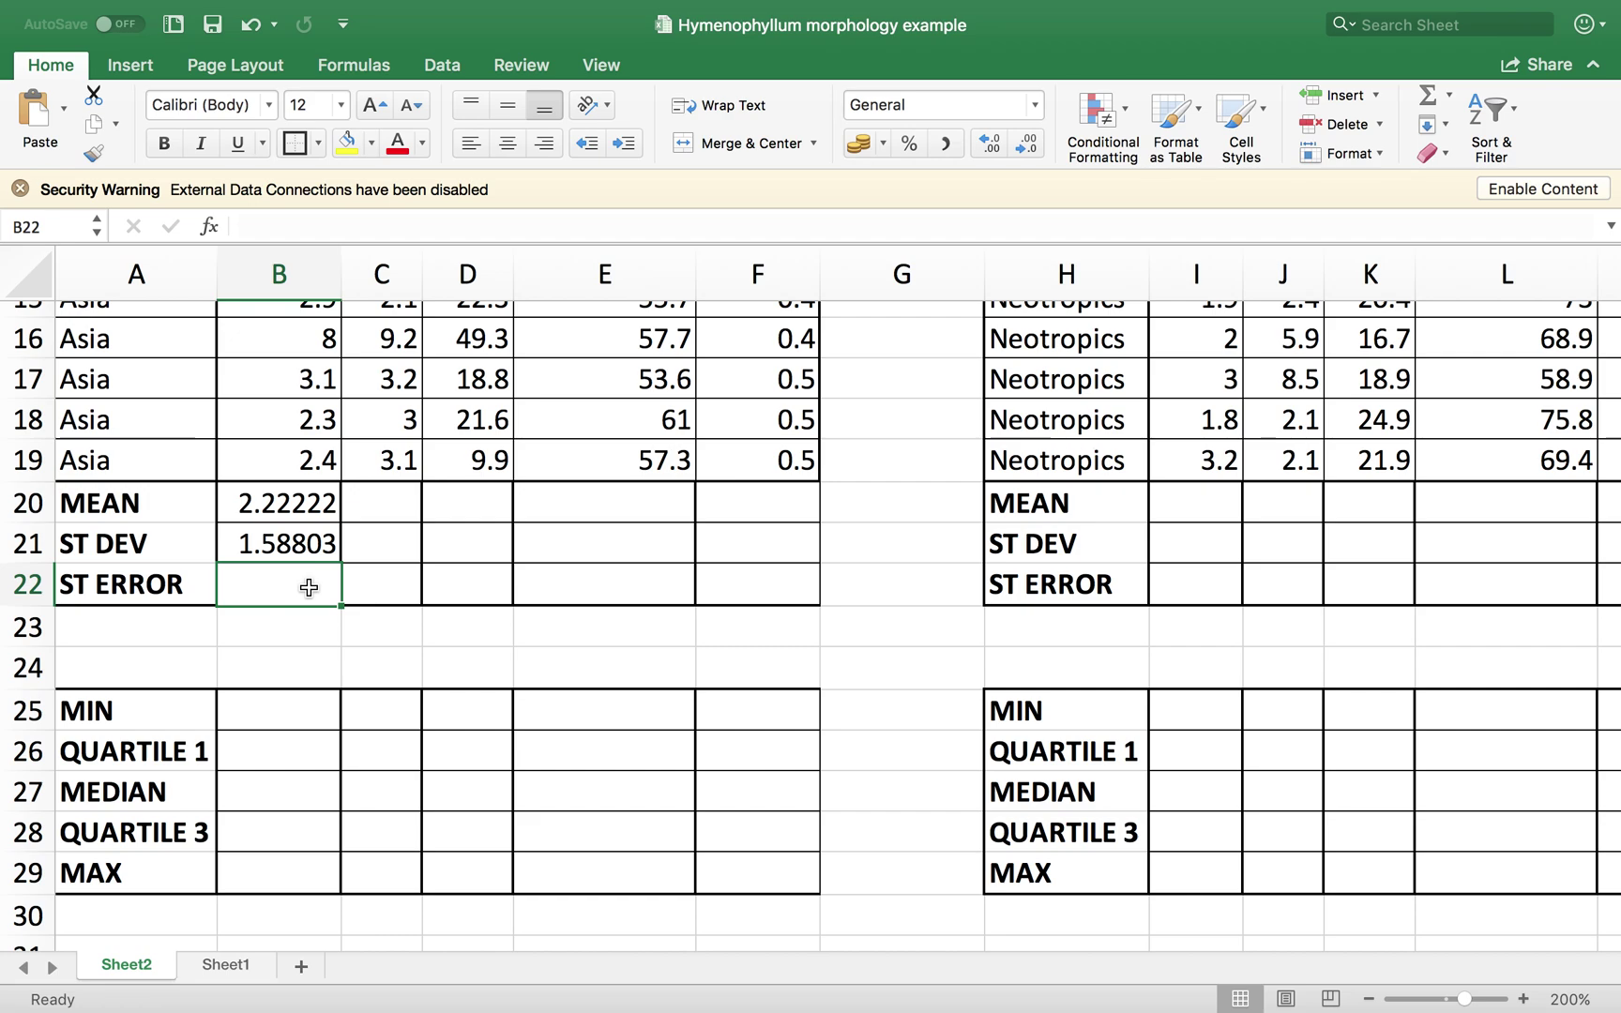
- Enter =B21/SQRT(18) in B22 for the Asia standard error, giving 0.3743
text(=)
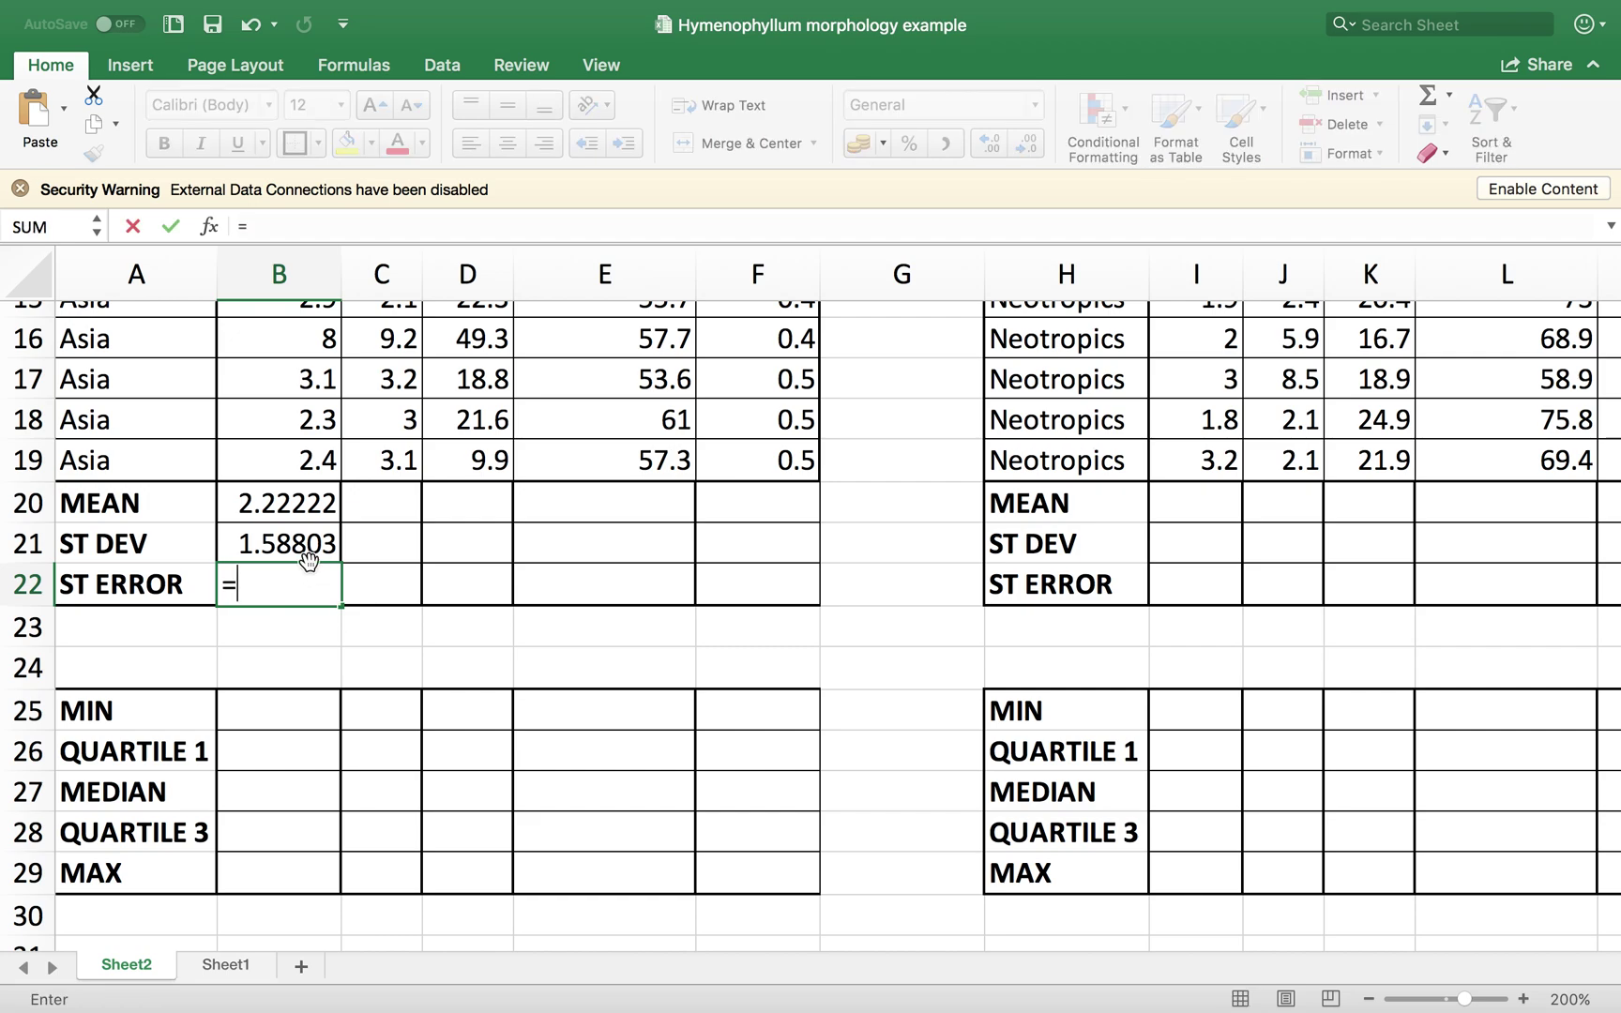
click(292, 544)
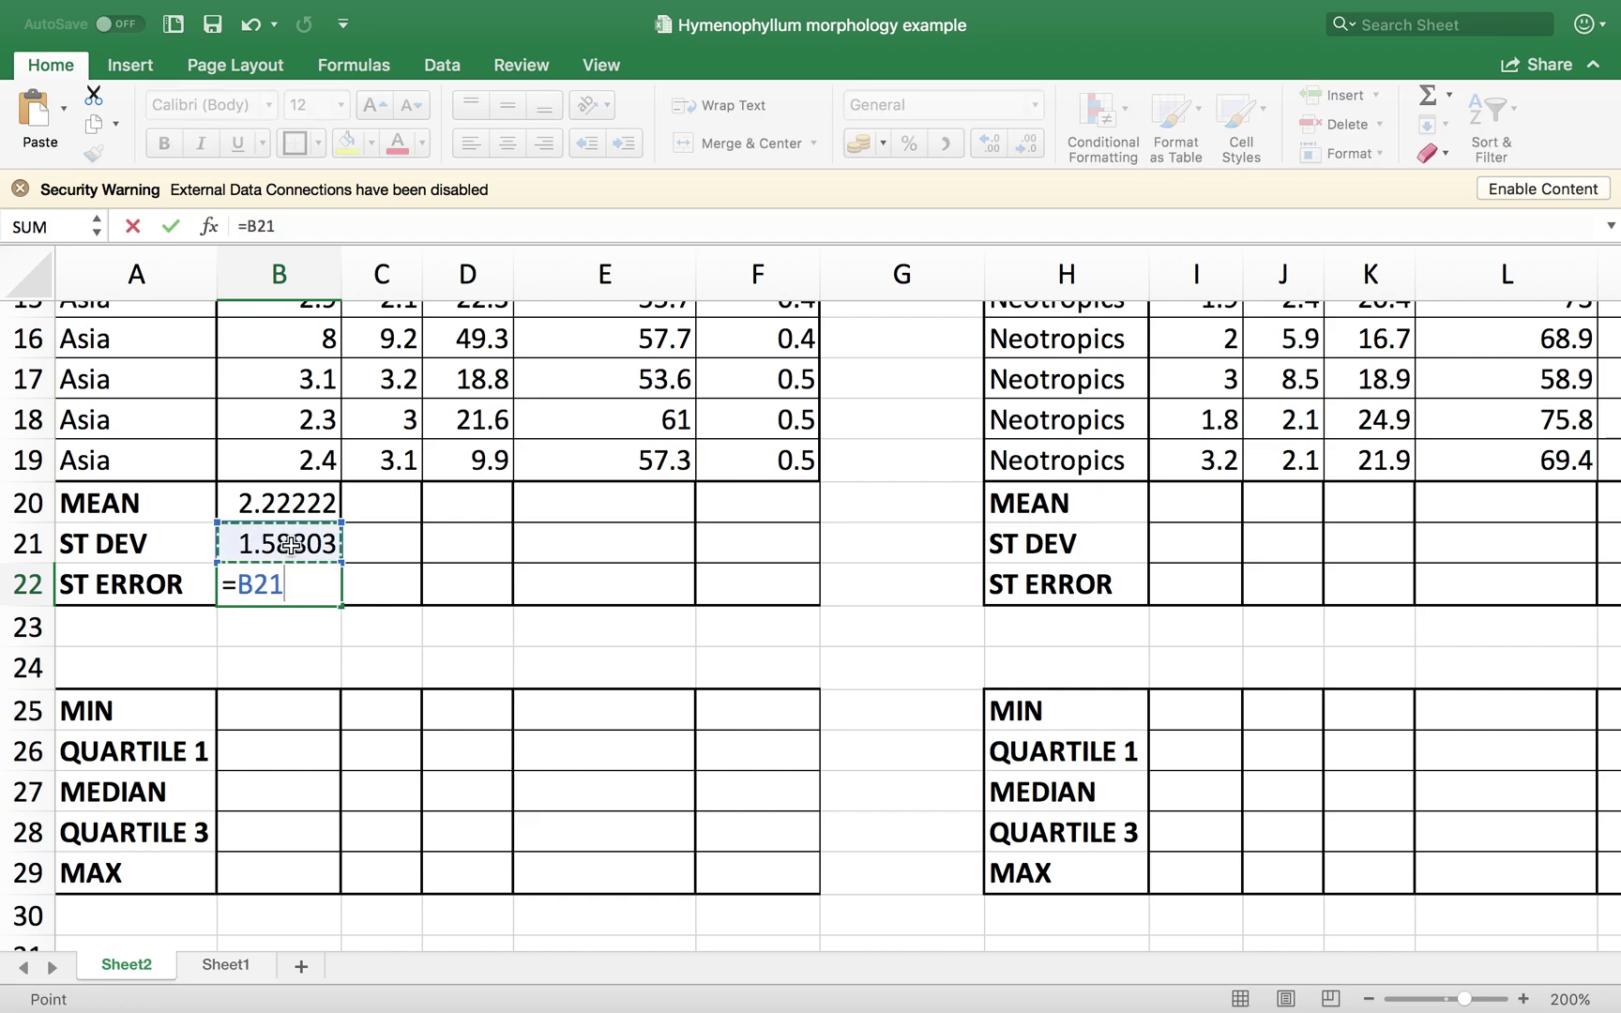
text(/)
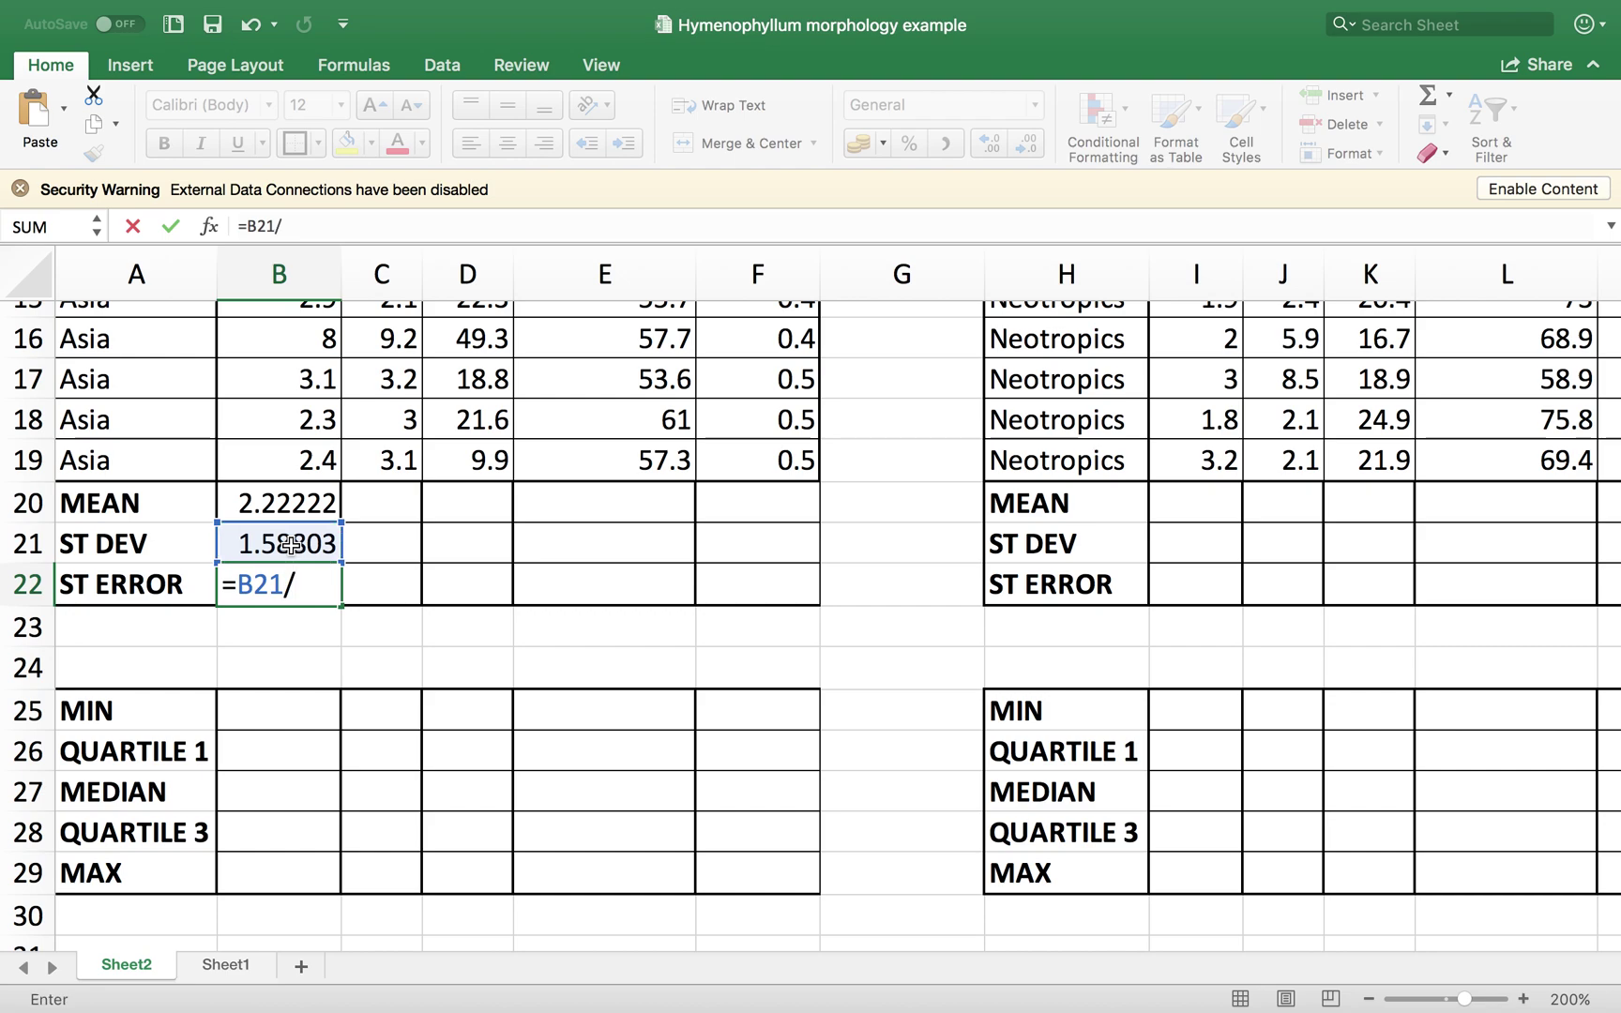
text(SQRT)
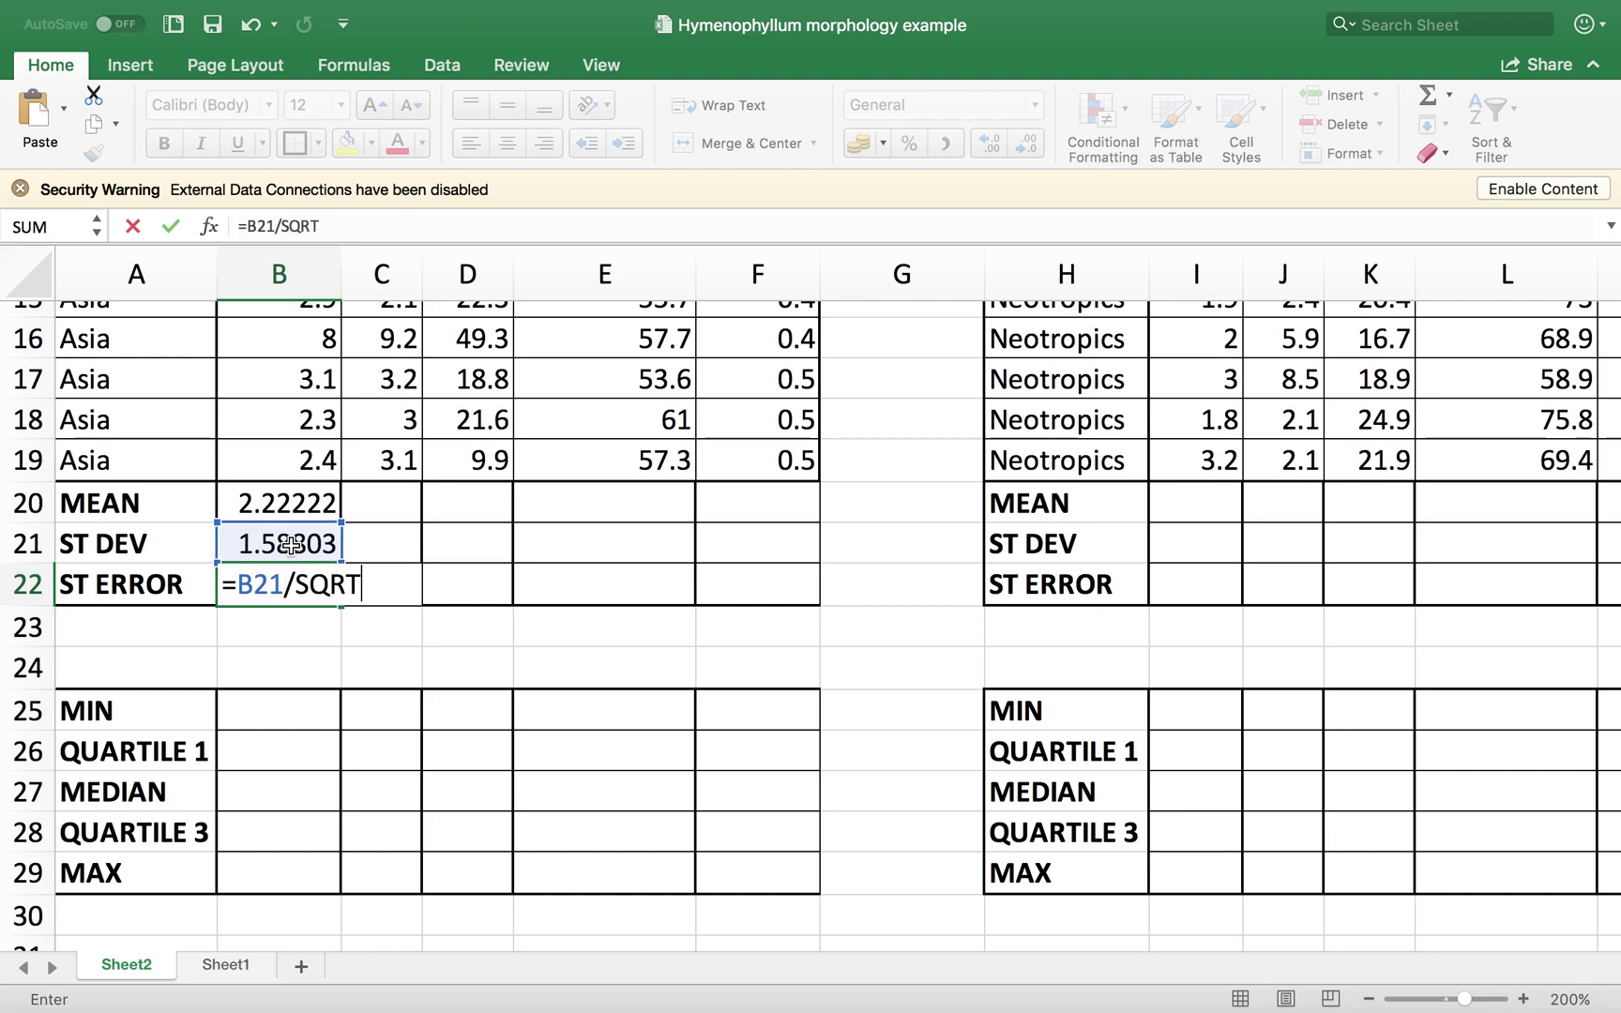
text((18))
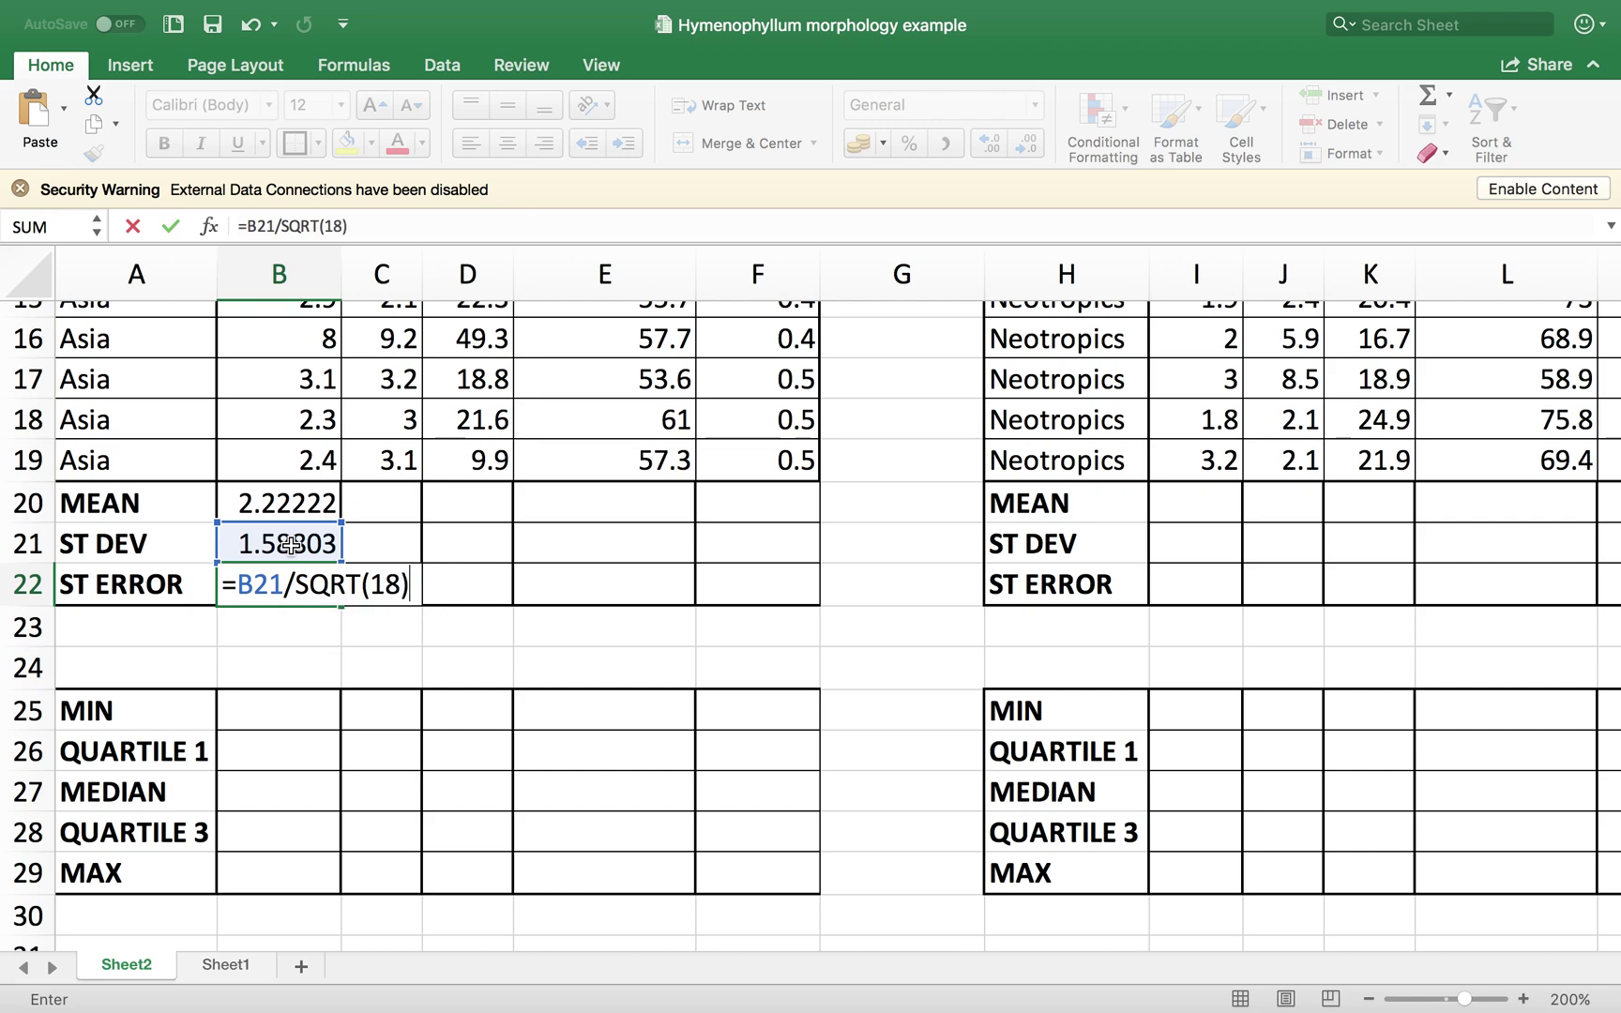
key(Return)
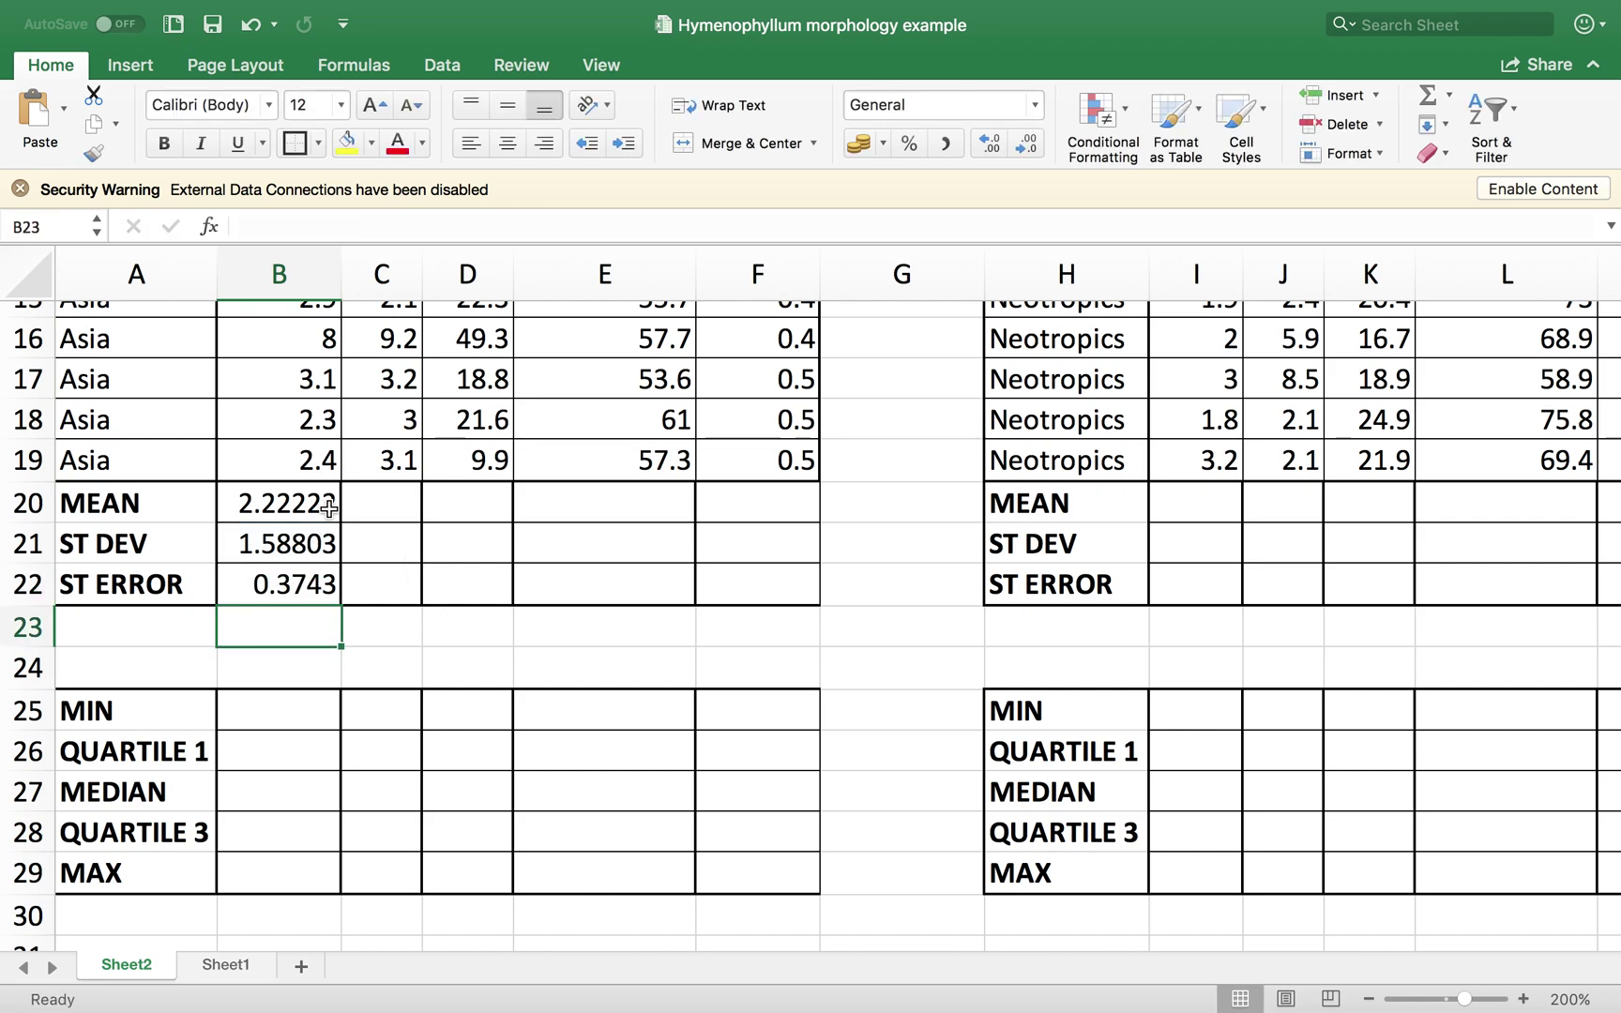
- Fill the B20:F22 formulas across columns C–F and verify each column's AVERAGE reference
drag(326, 503, 331, 603)
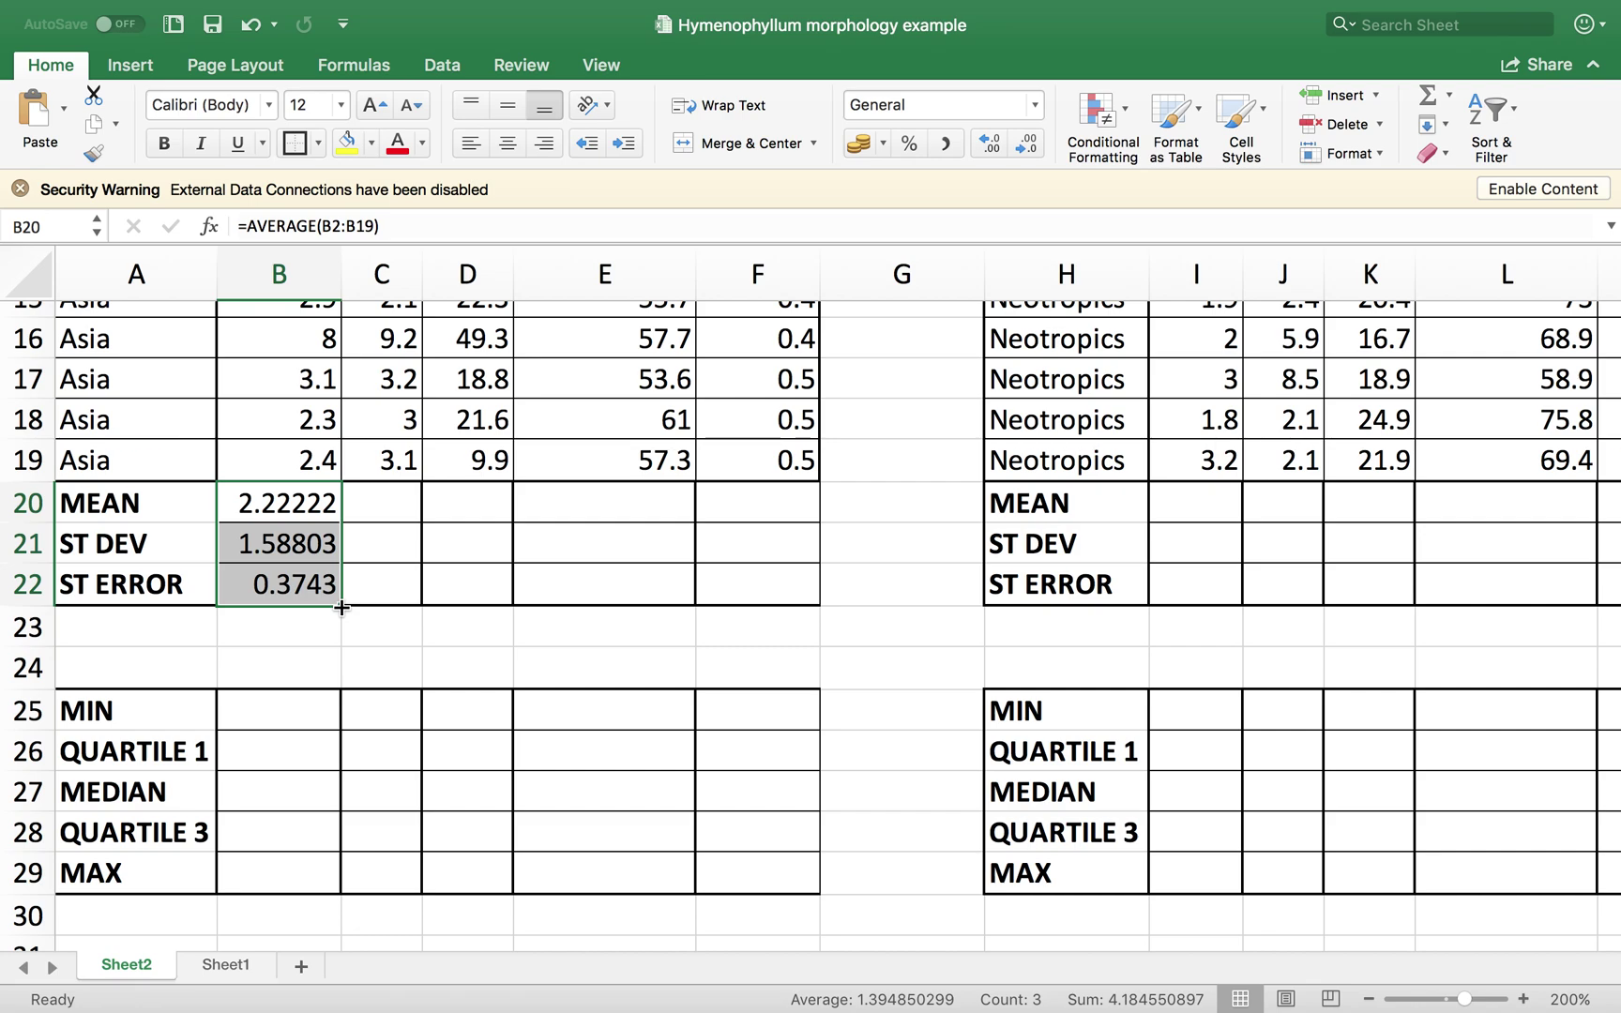
drag(341, 607, 784, 601)
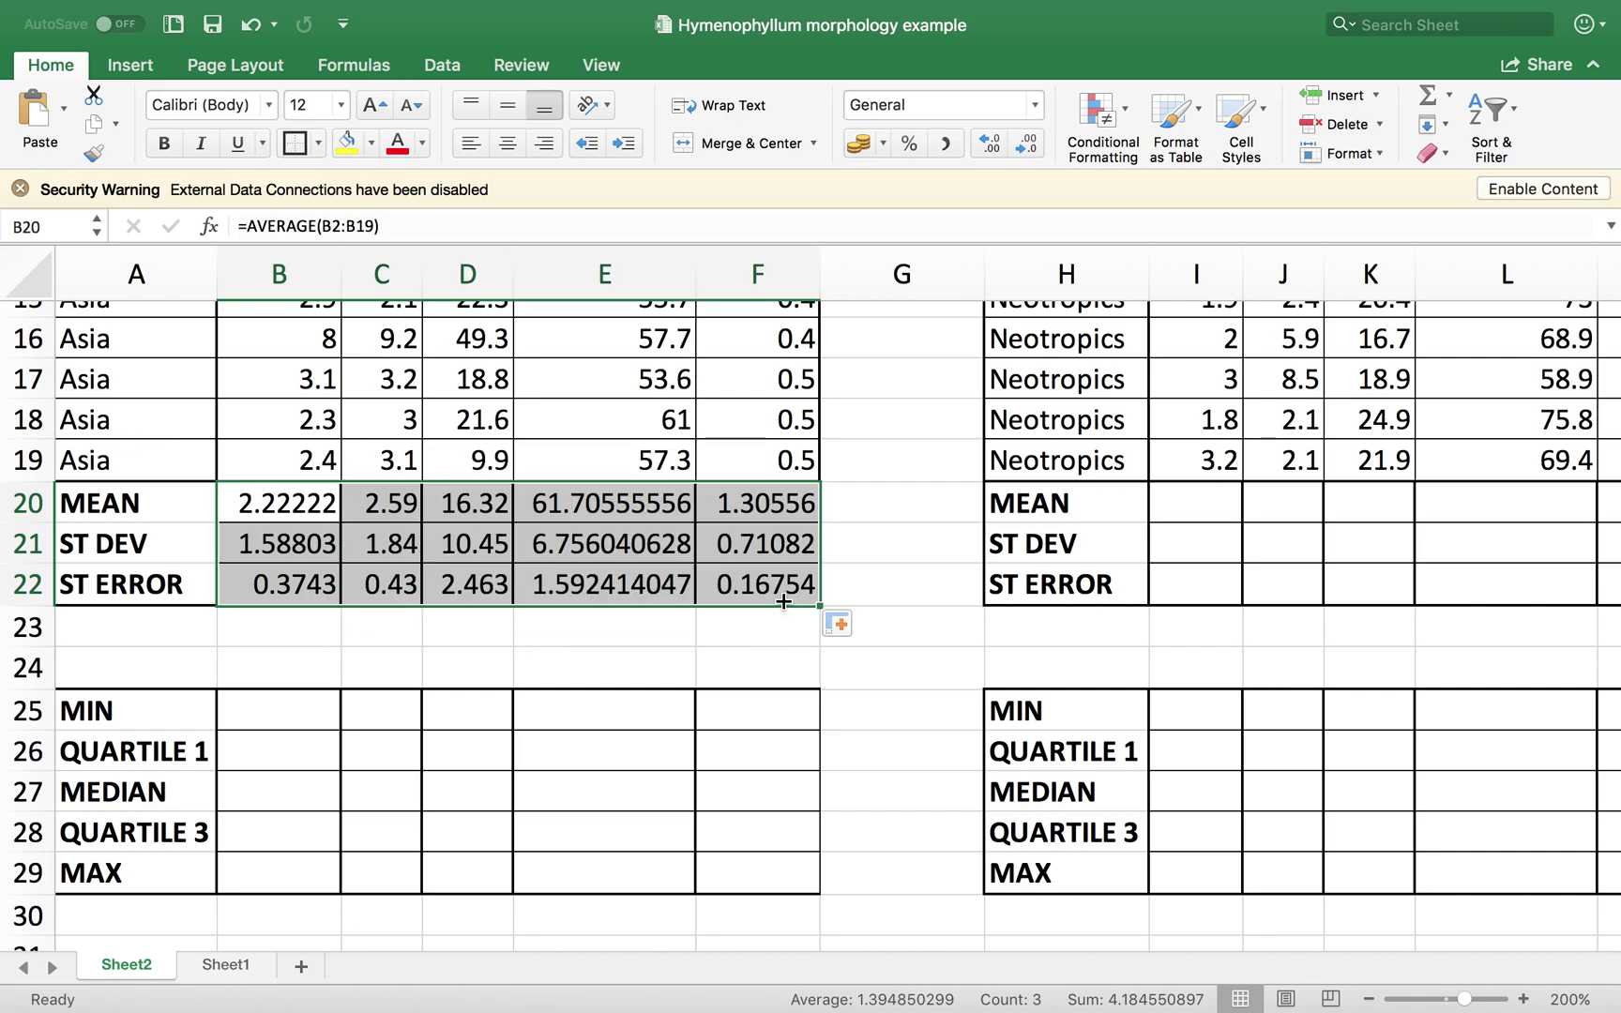
click(390, 507)
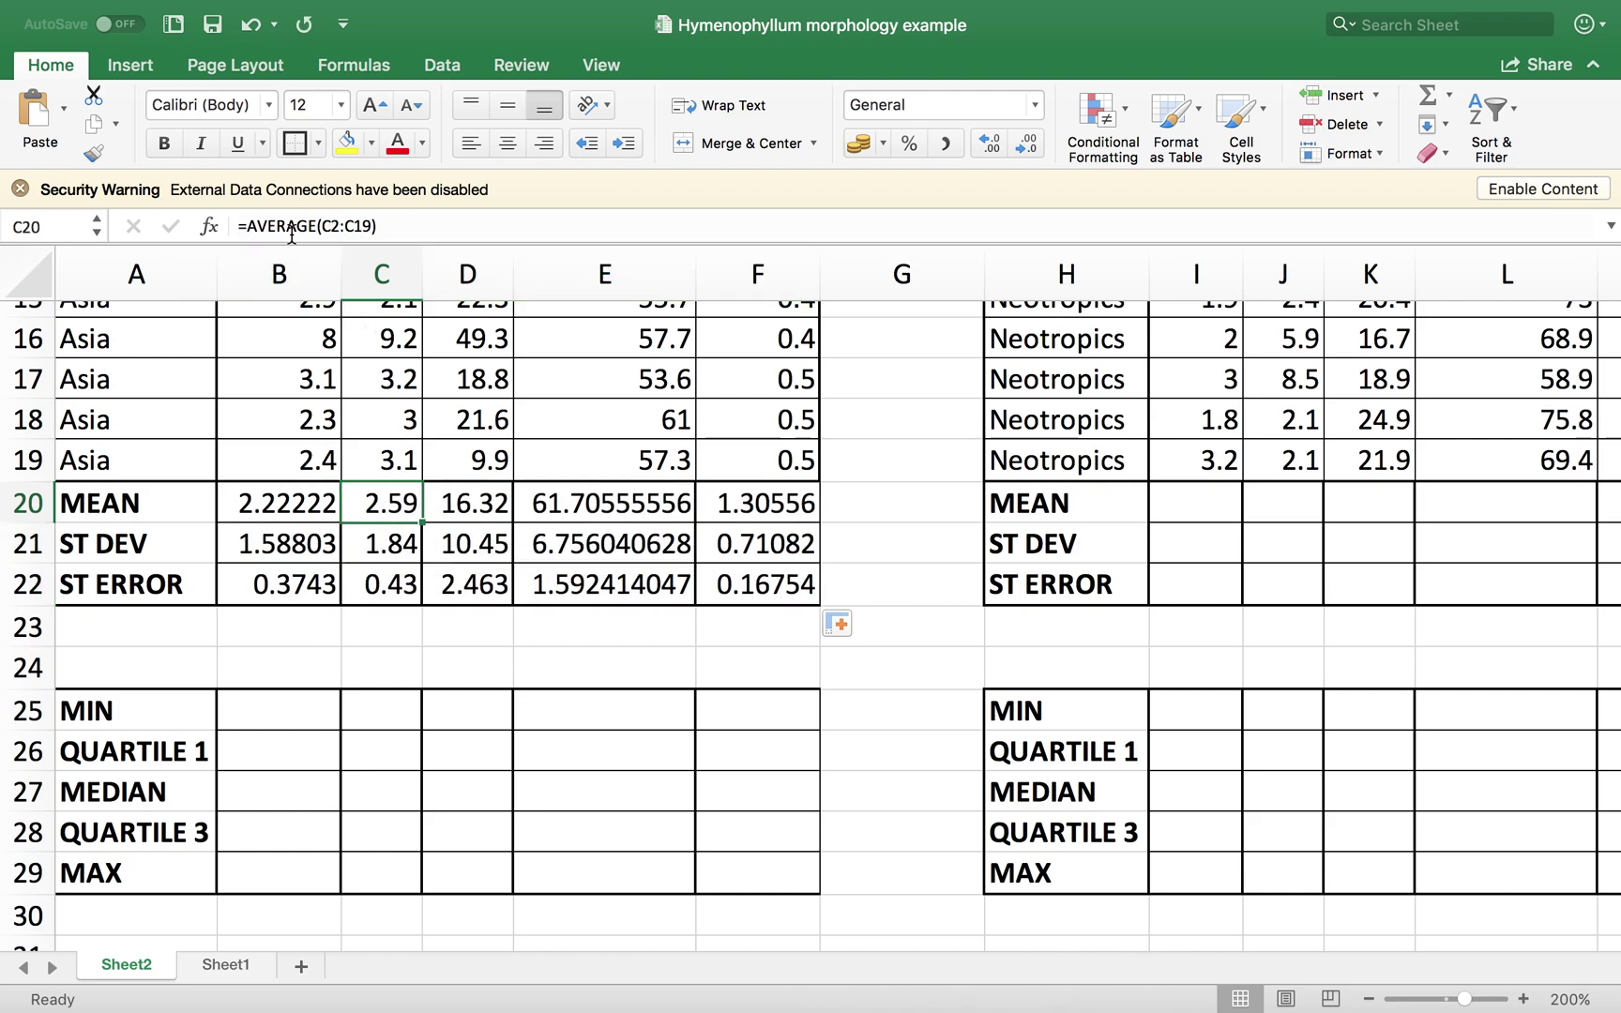
click(473, 504)
click(584, 504)
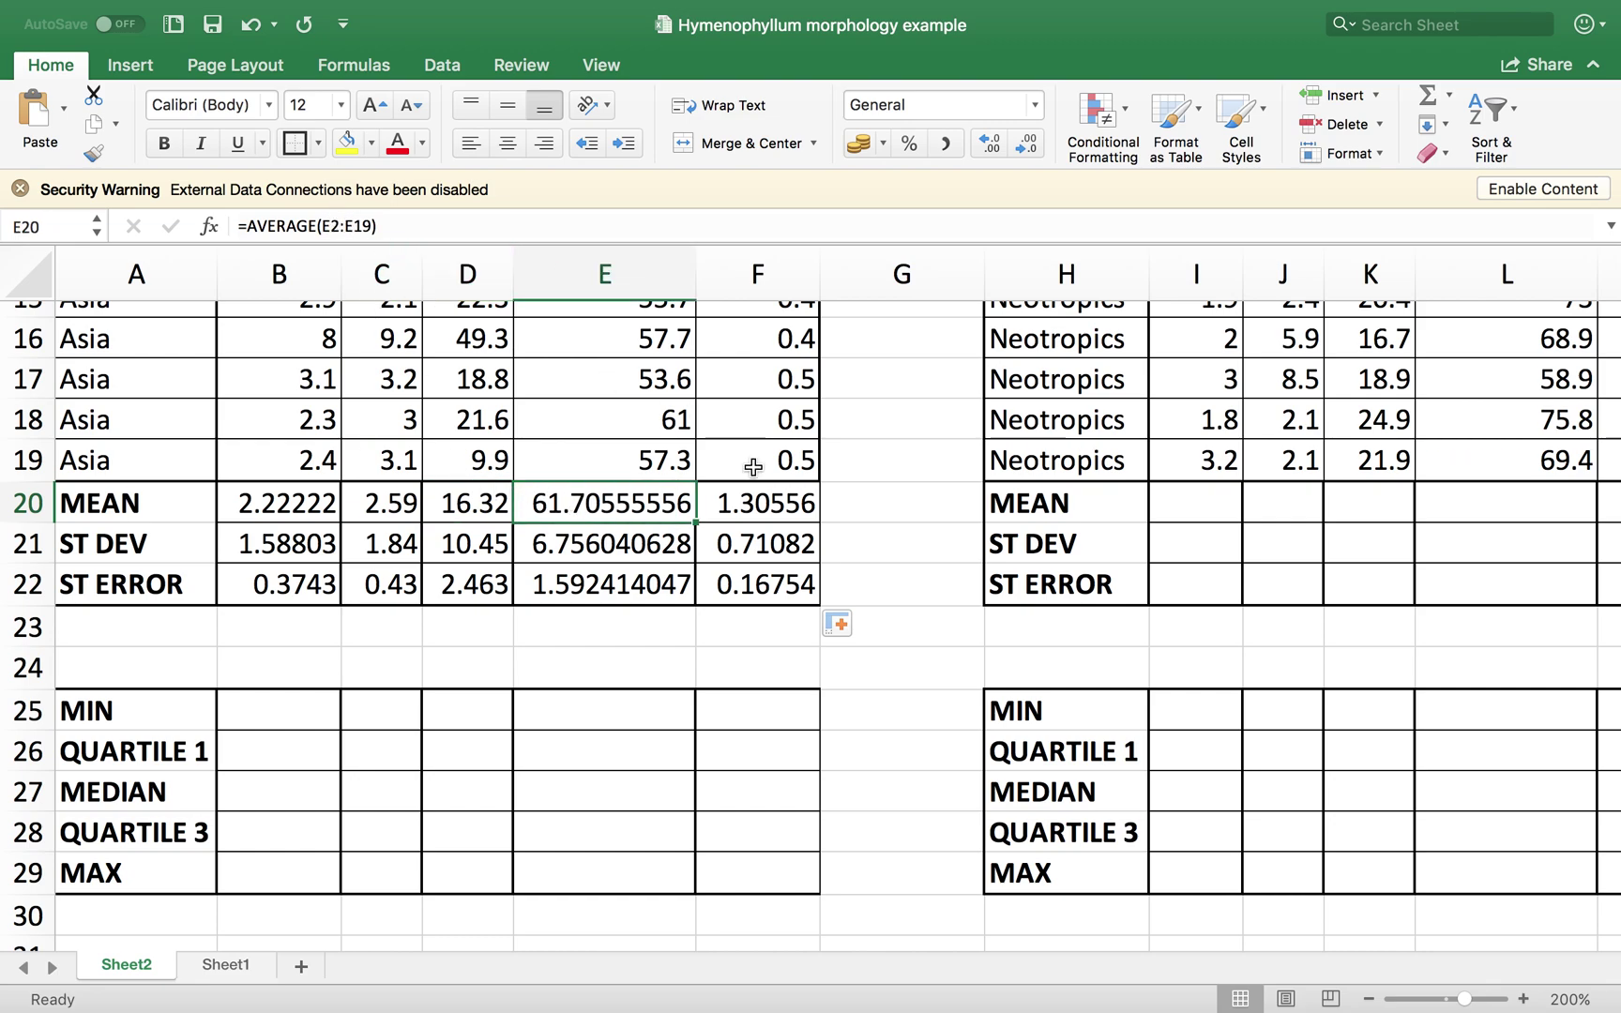
click(785, 509)
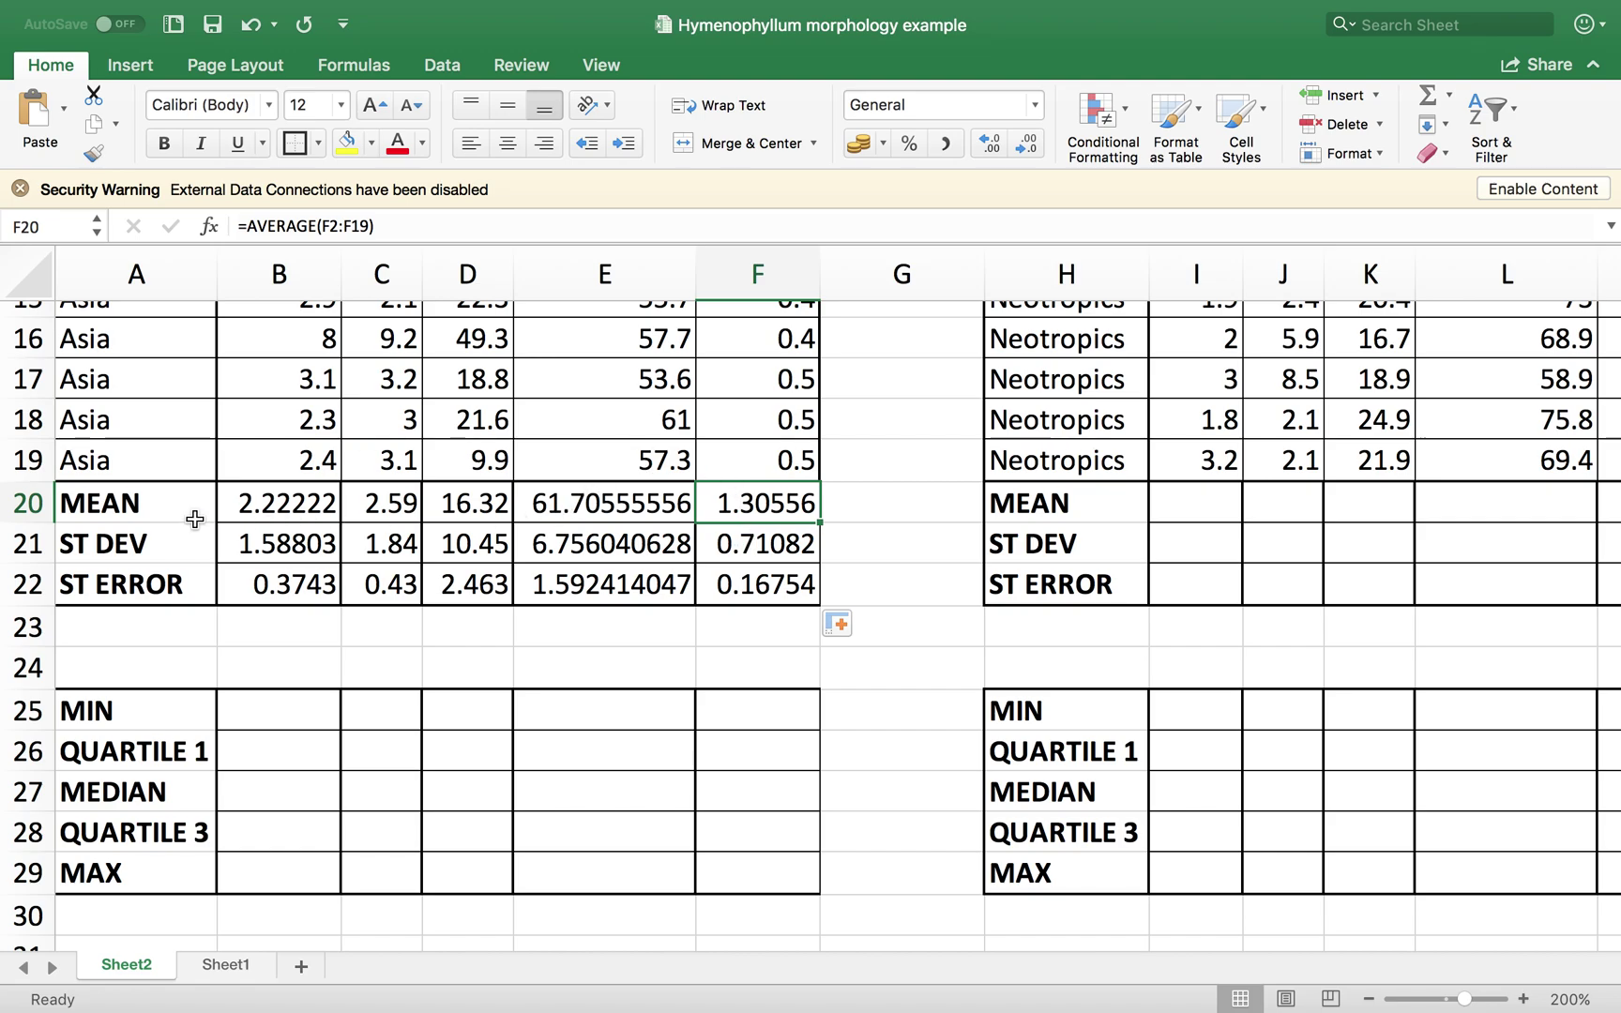
- Select the Asia summary statistics block B20:F22
scroll(549, 591, up, 5)
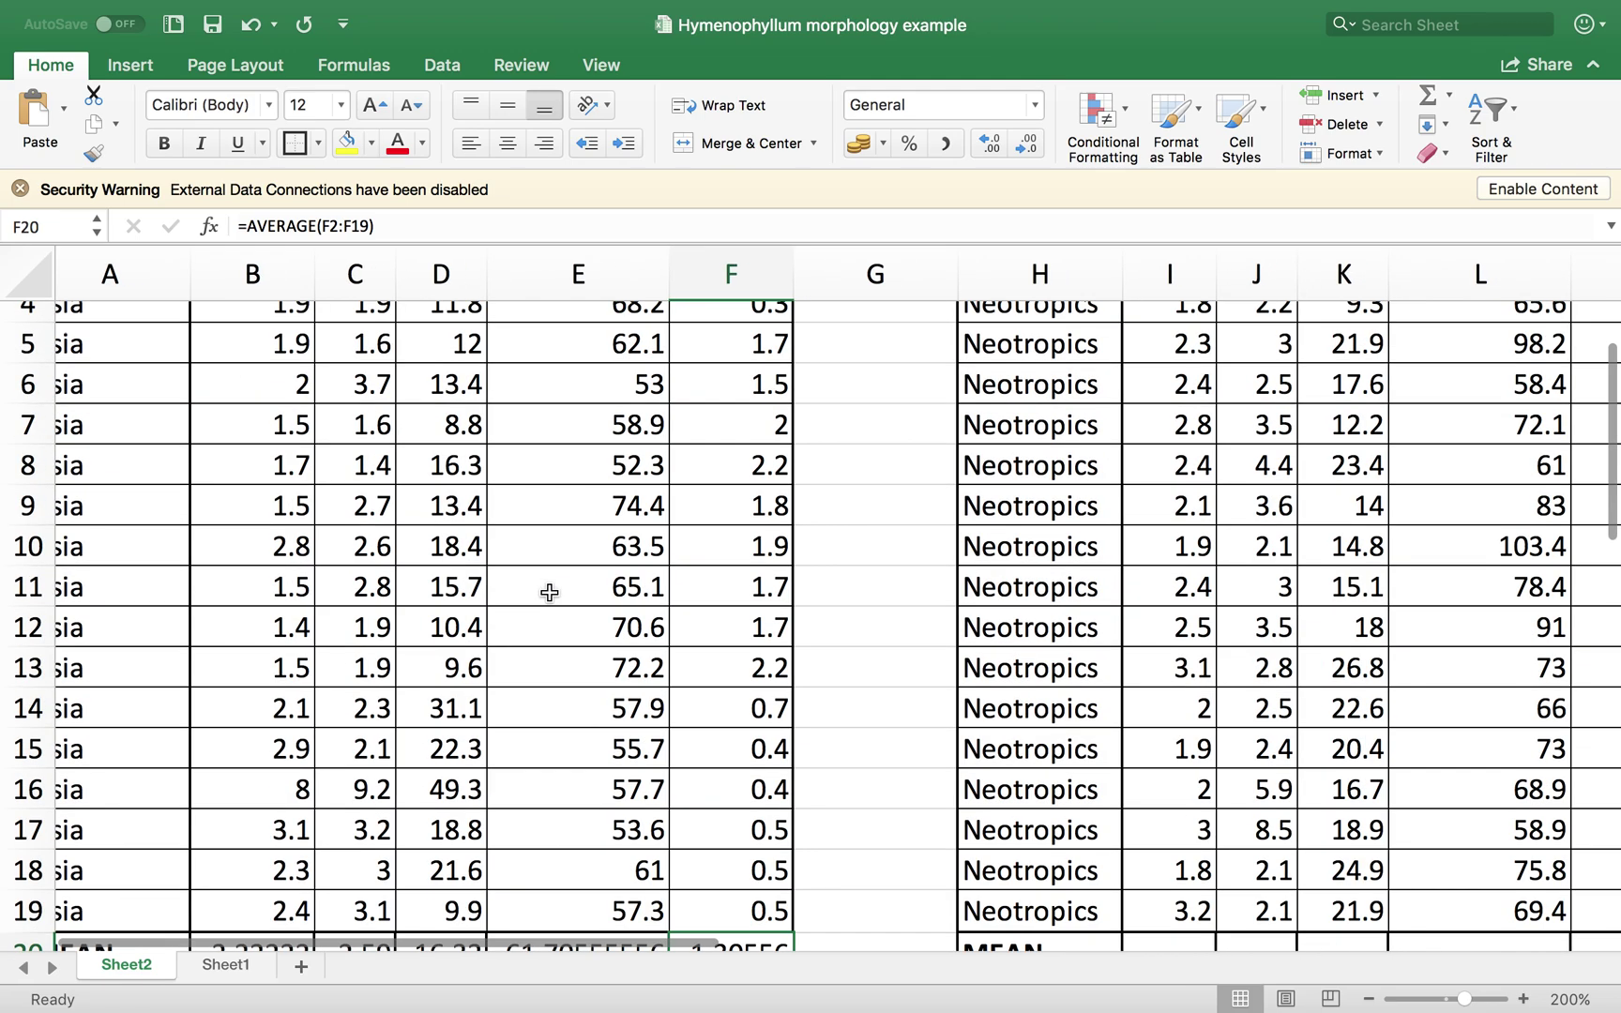
scroll(549, 591, down, 3)
scroll(549, 592, down, 3)
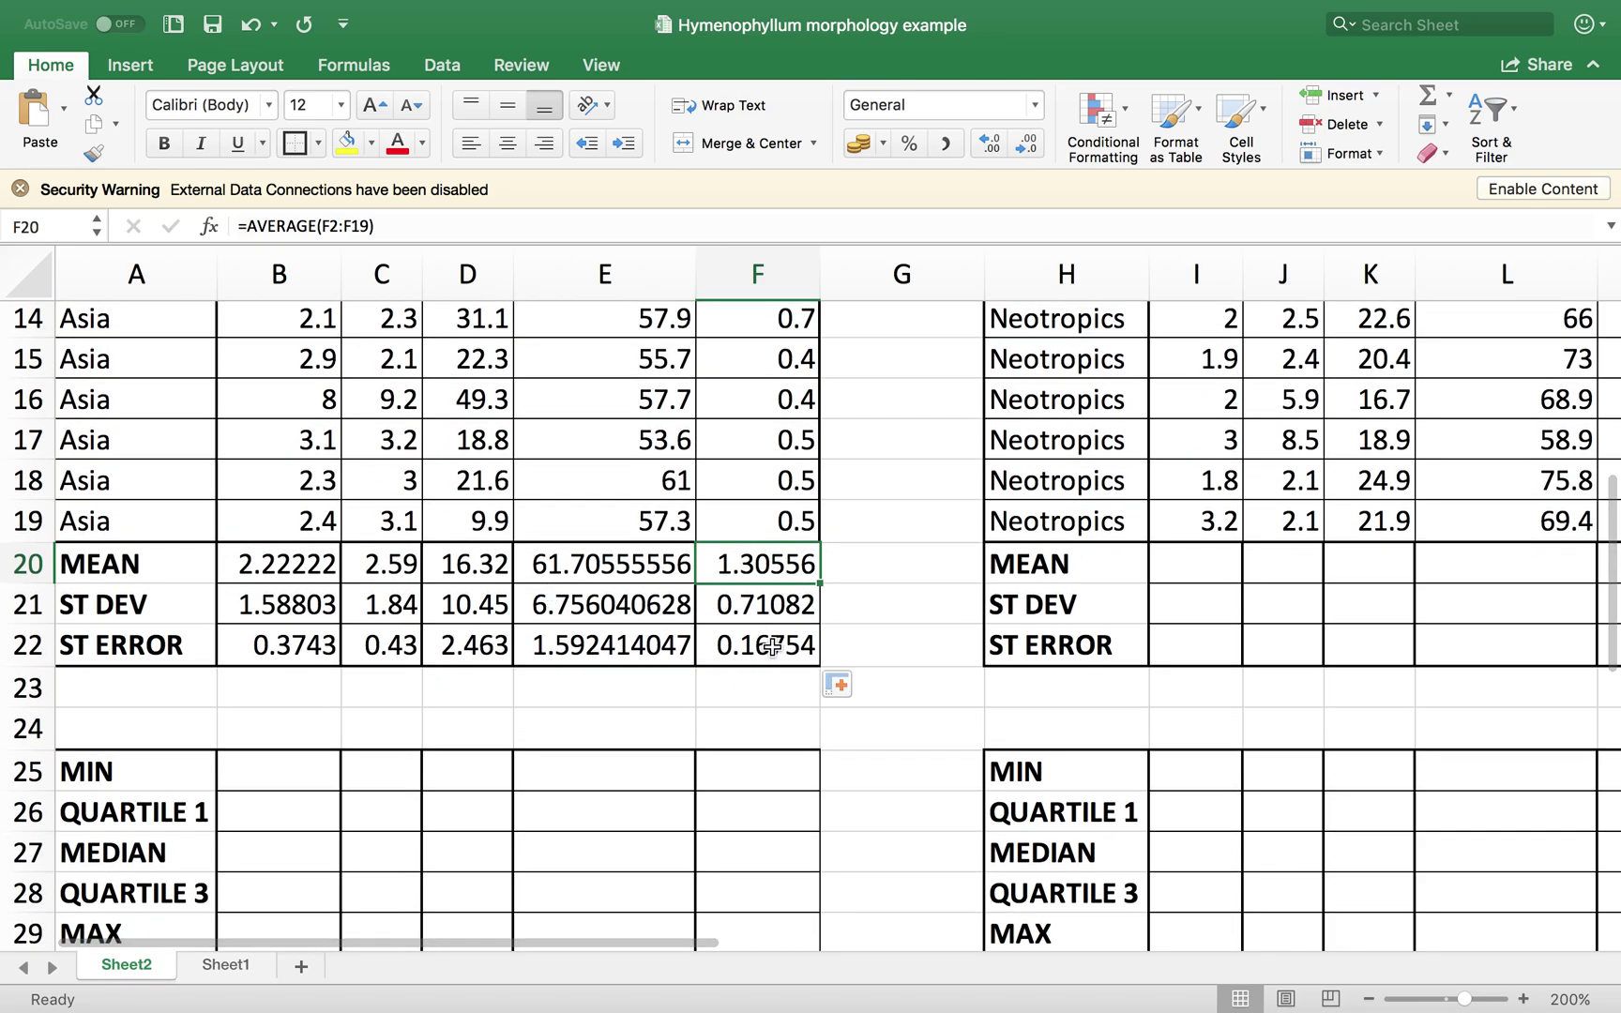
drag(747, 638, 291, 575)
- Copy the Asia statistics block and paste it into the Neotropics table at I20
key(super+c)
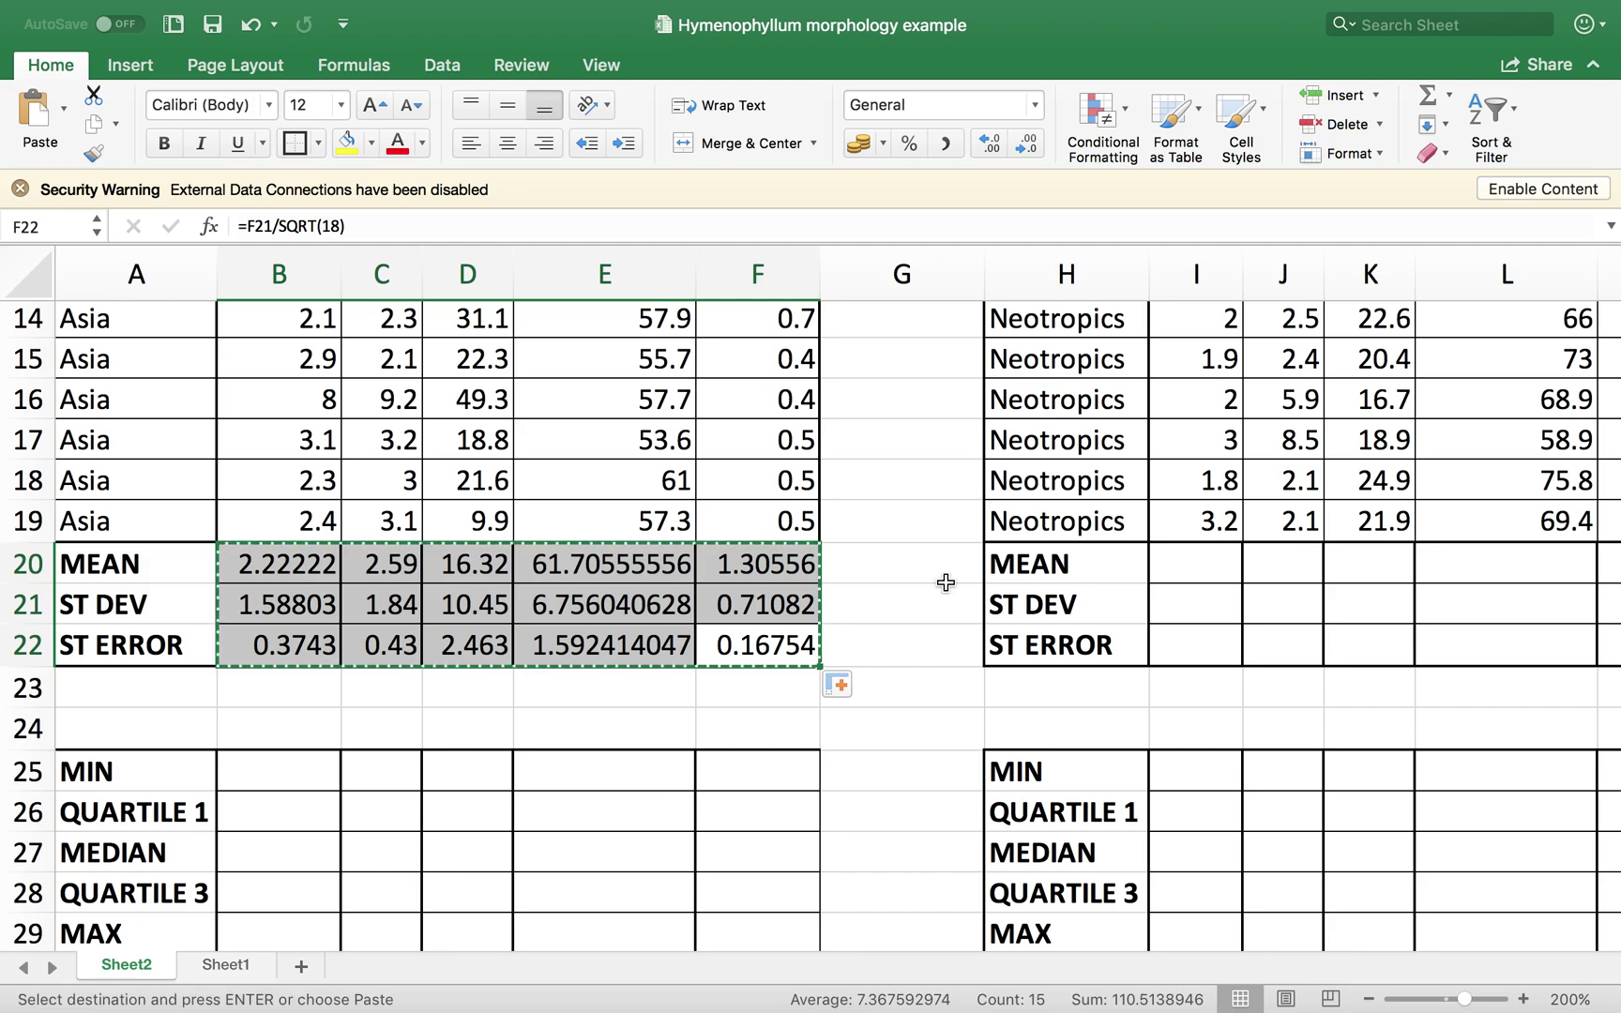
click(1205, 565)
key(super+v)
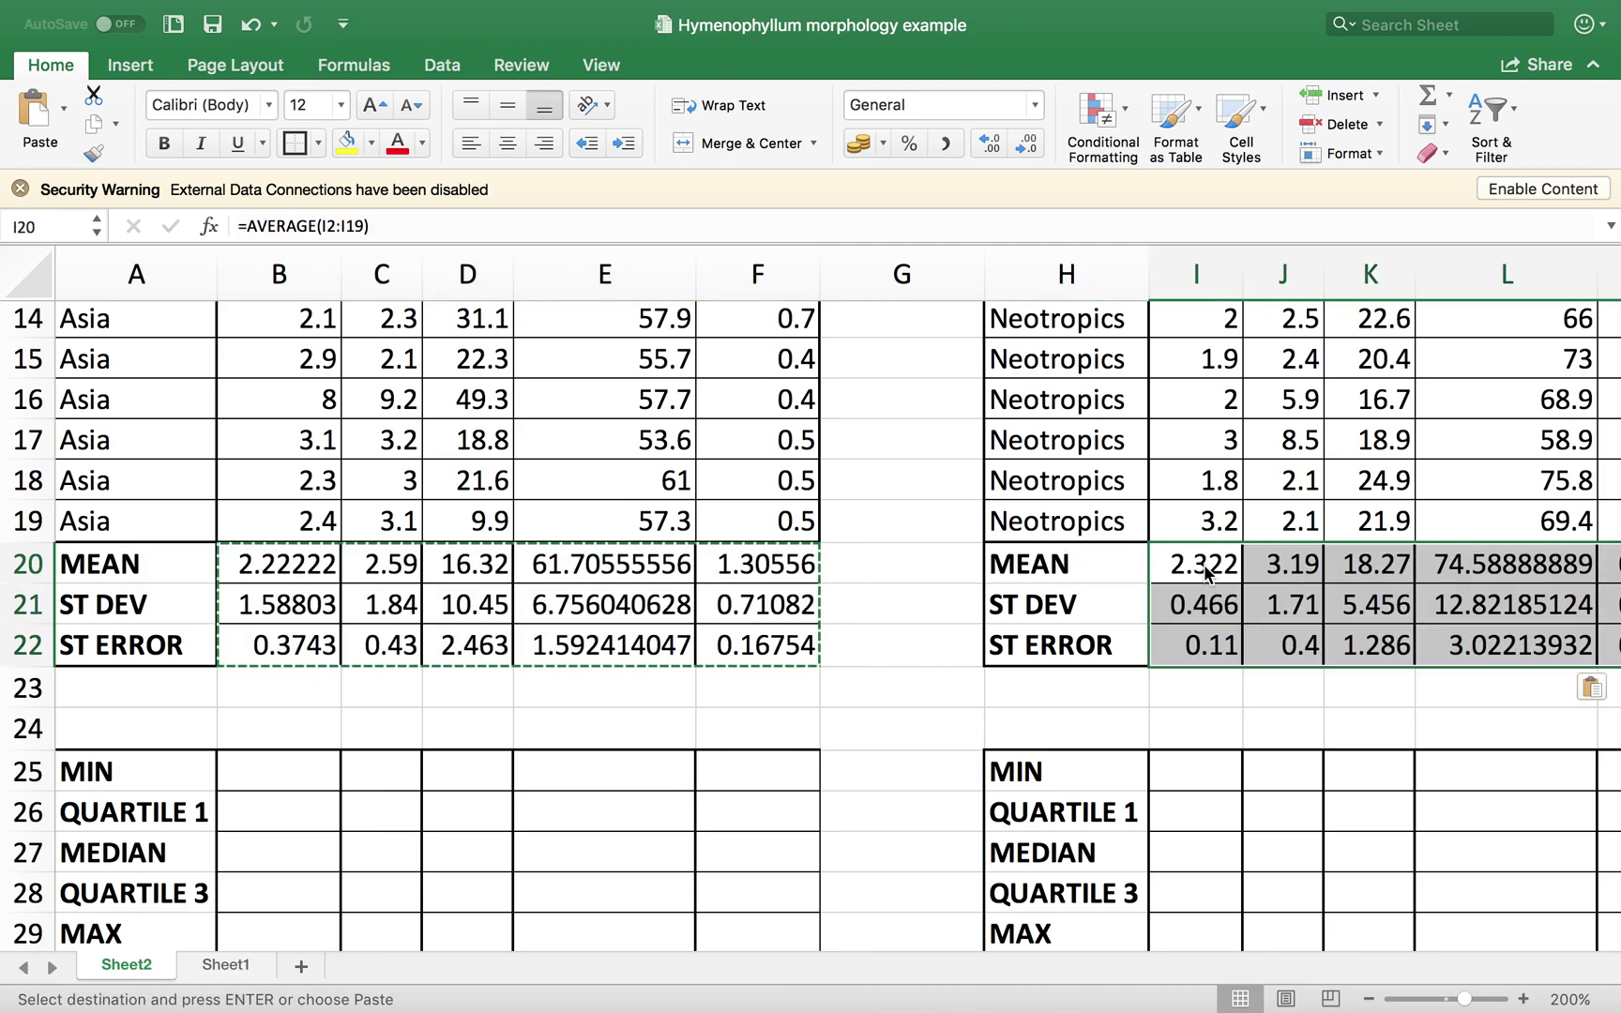
scroll(1192, 601, right, 3)
scroll(1184, 616, down, 1)
- Reselect the Asia statistics block and paste it into the Pacific table at P20
scroll(1184, 616, left, 1)
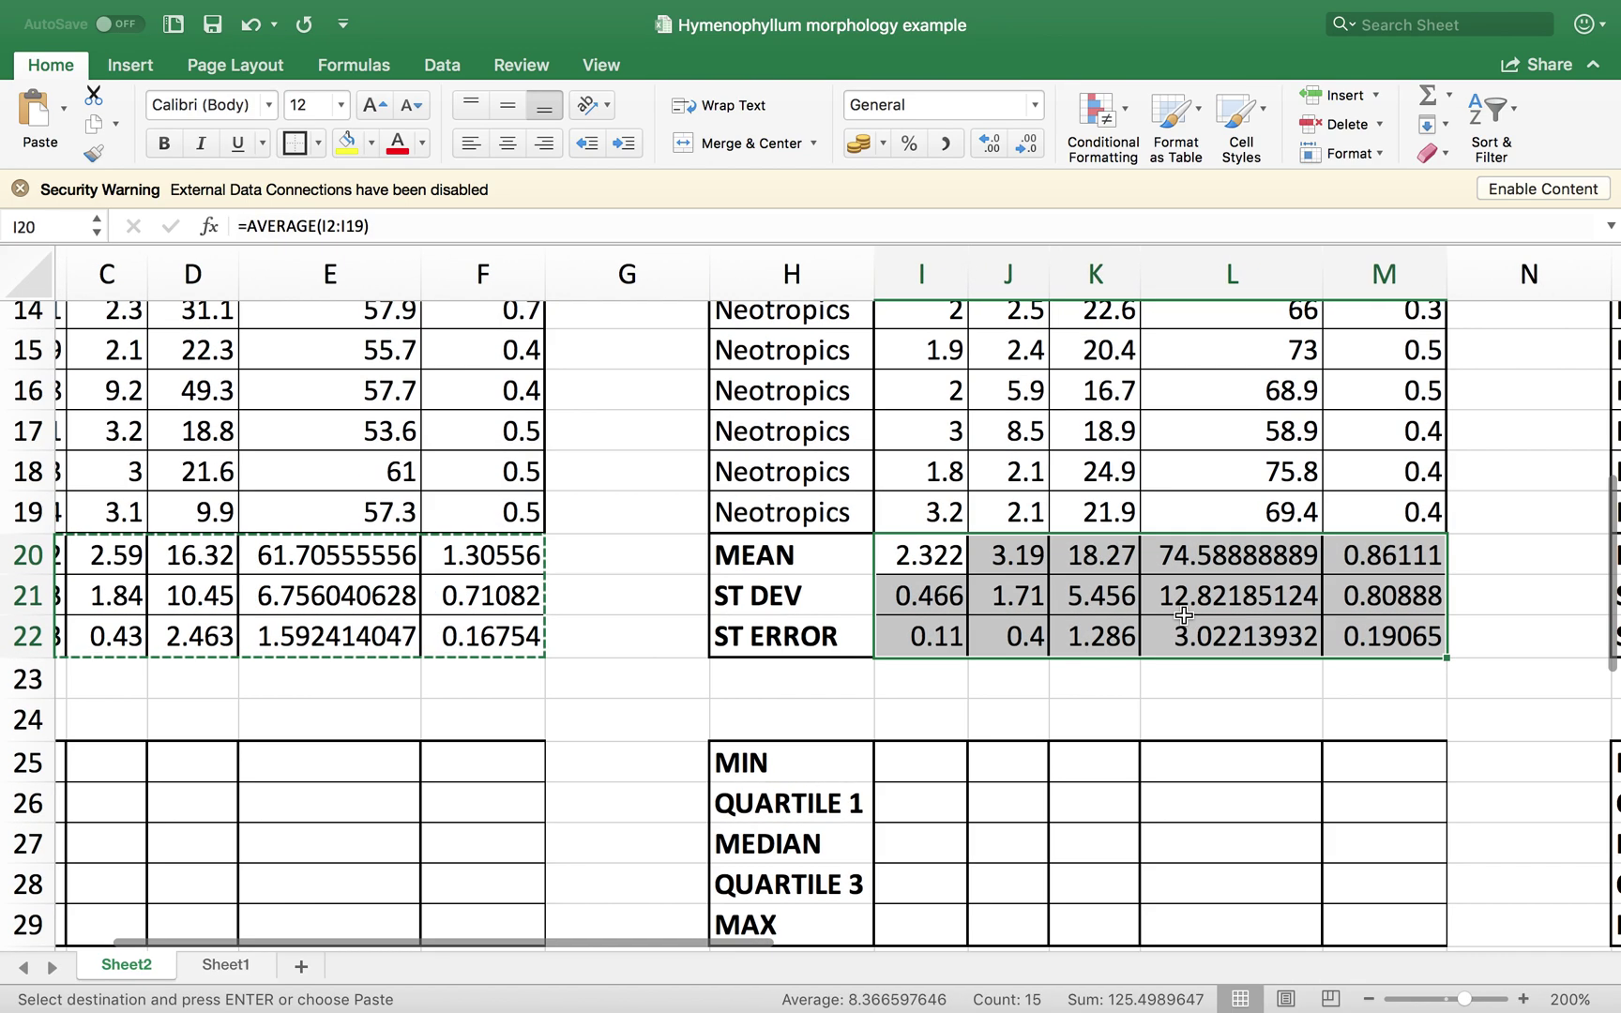
scroll(1190, 662, left, 3)
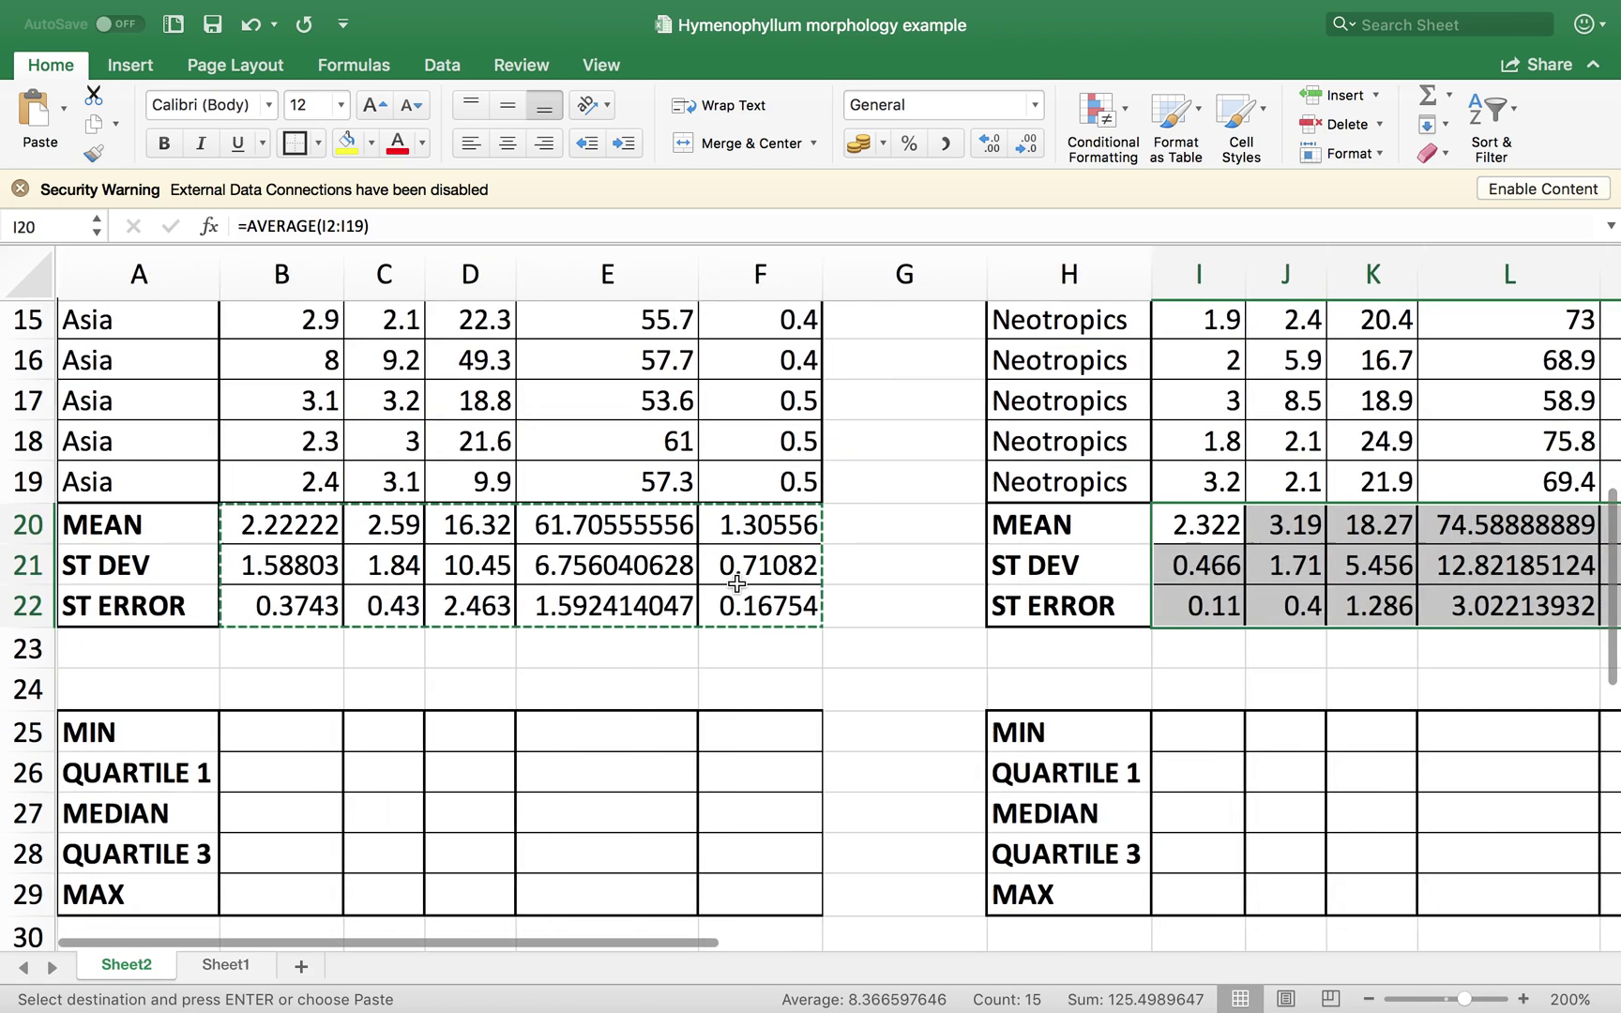
click(762, 614)
drag(761, 614, 269, 535)
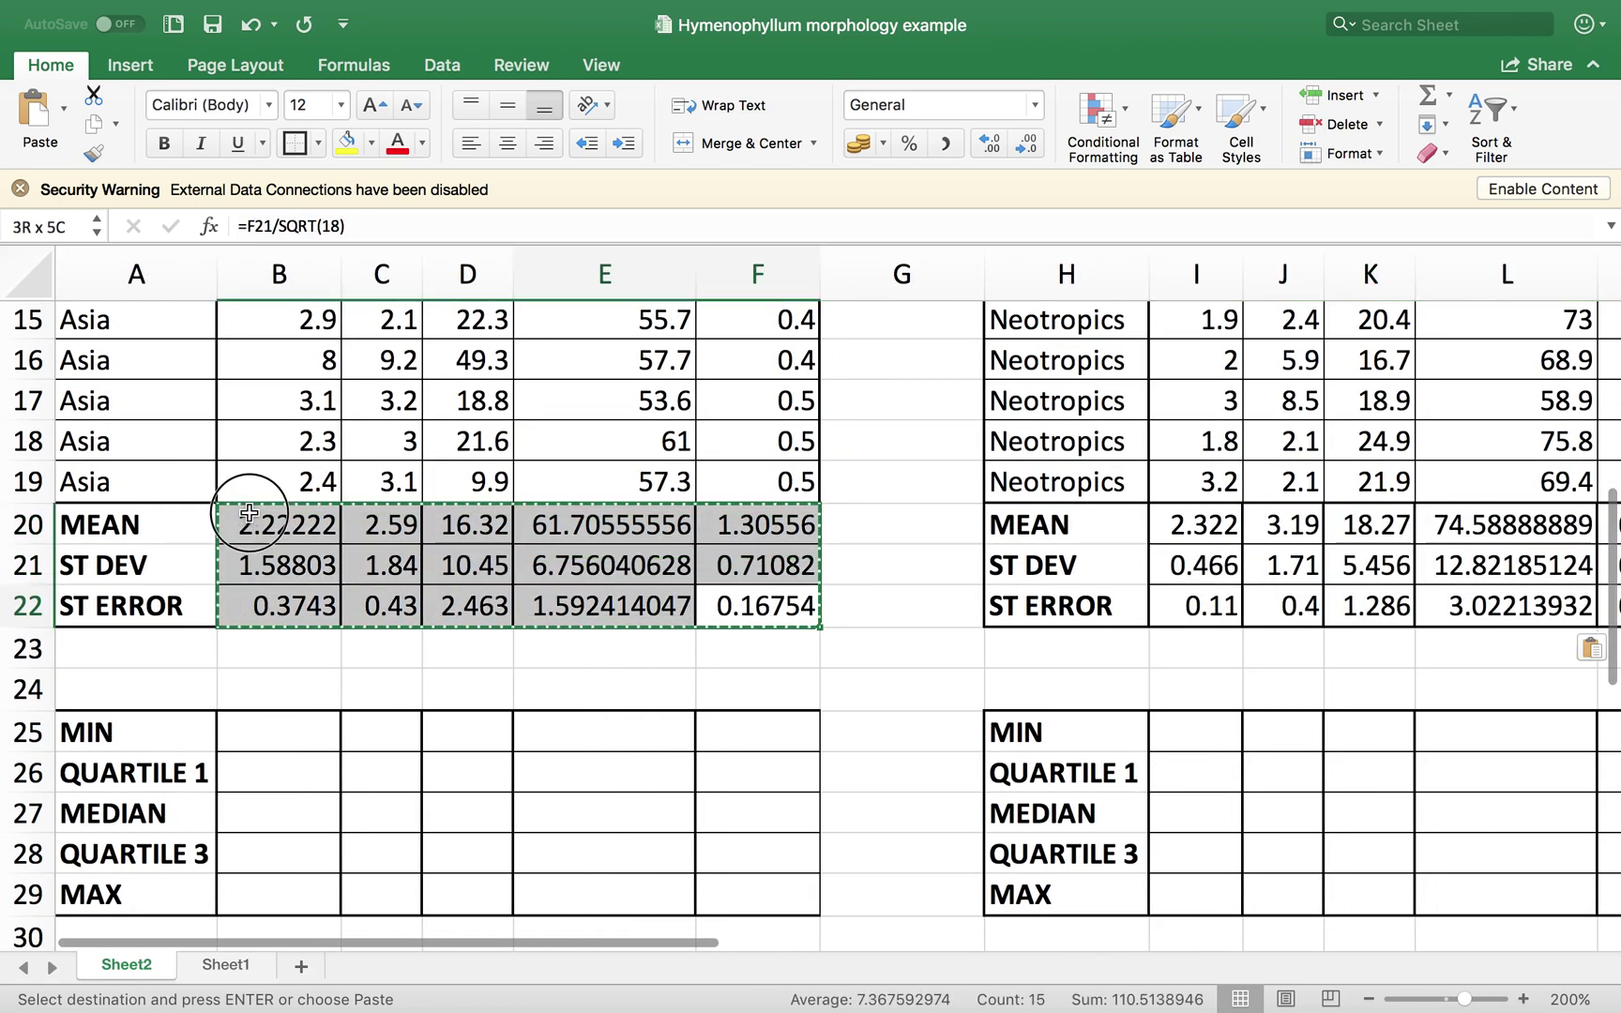
drag(249, 513, 248, 514)
scroll(263, 514, right, 10)
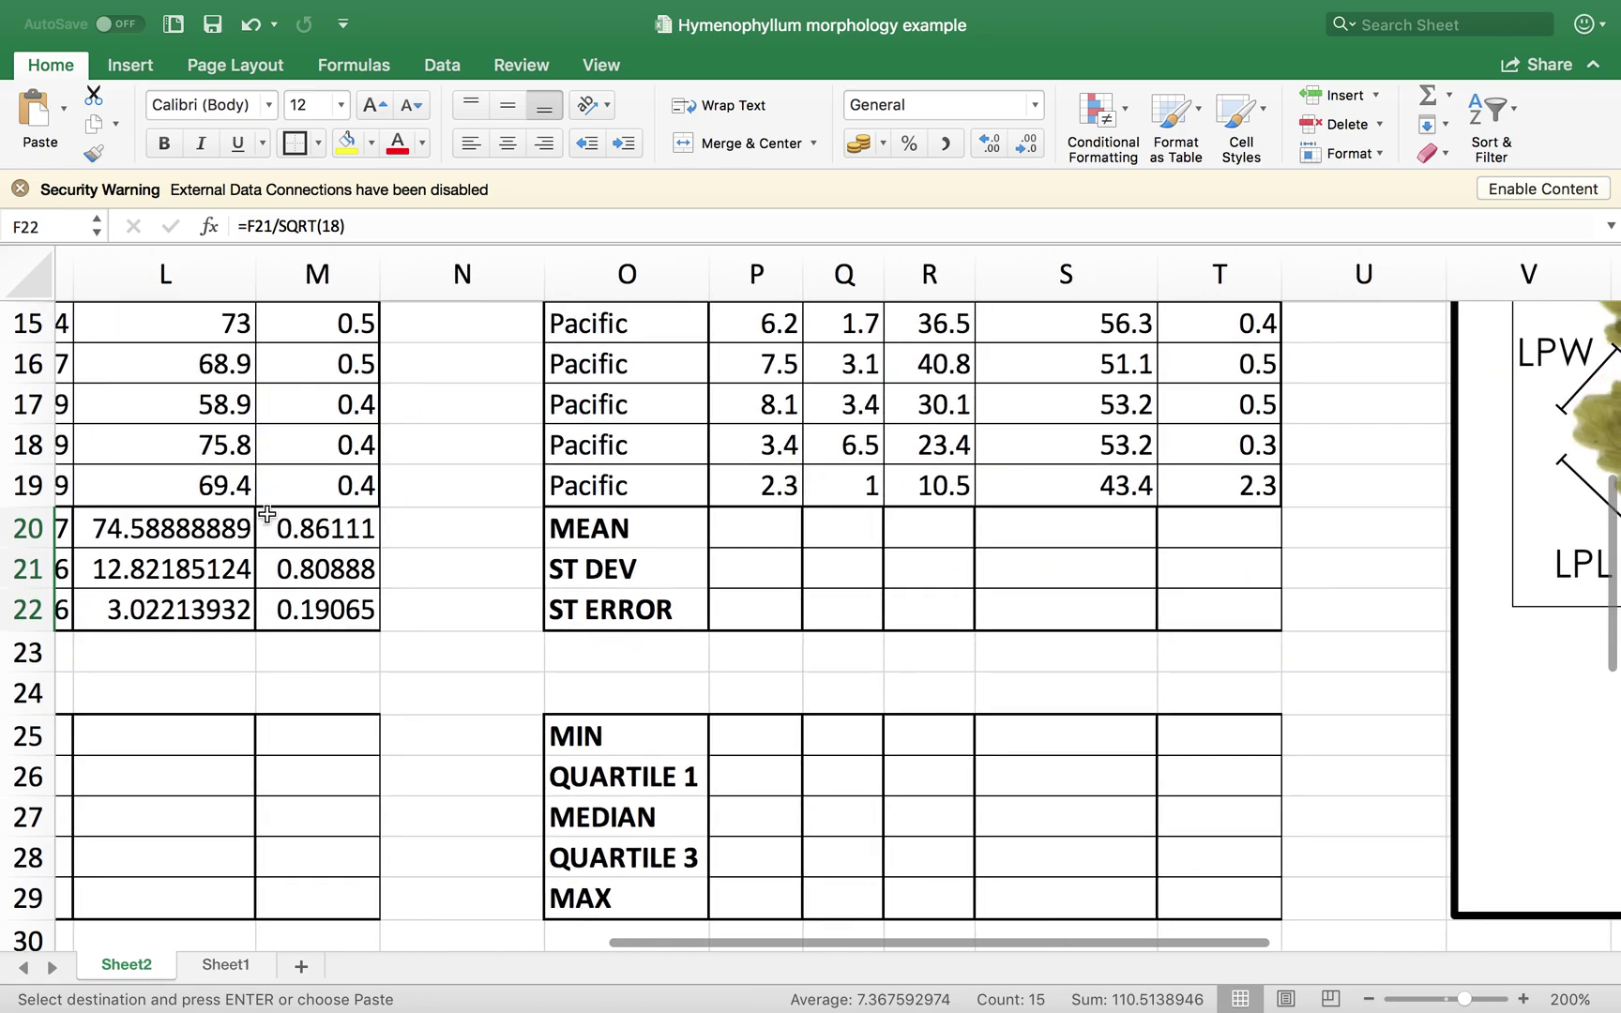
click(751, 530)
key(super+v)
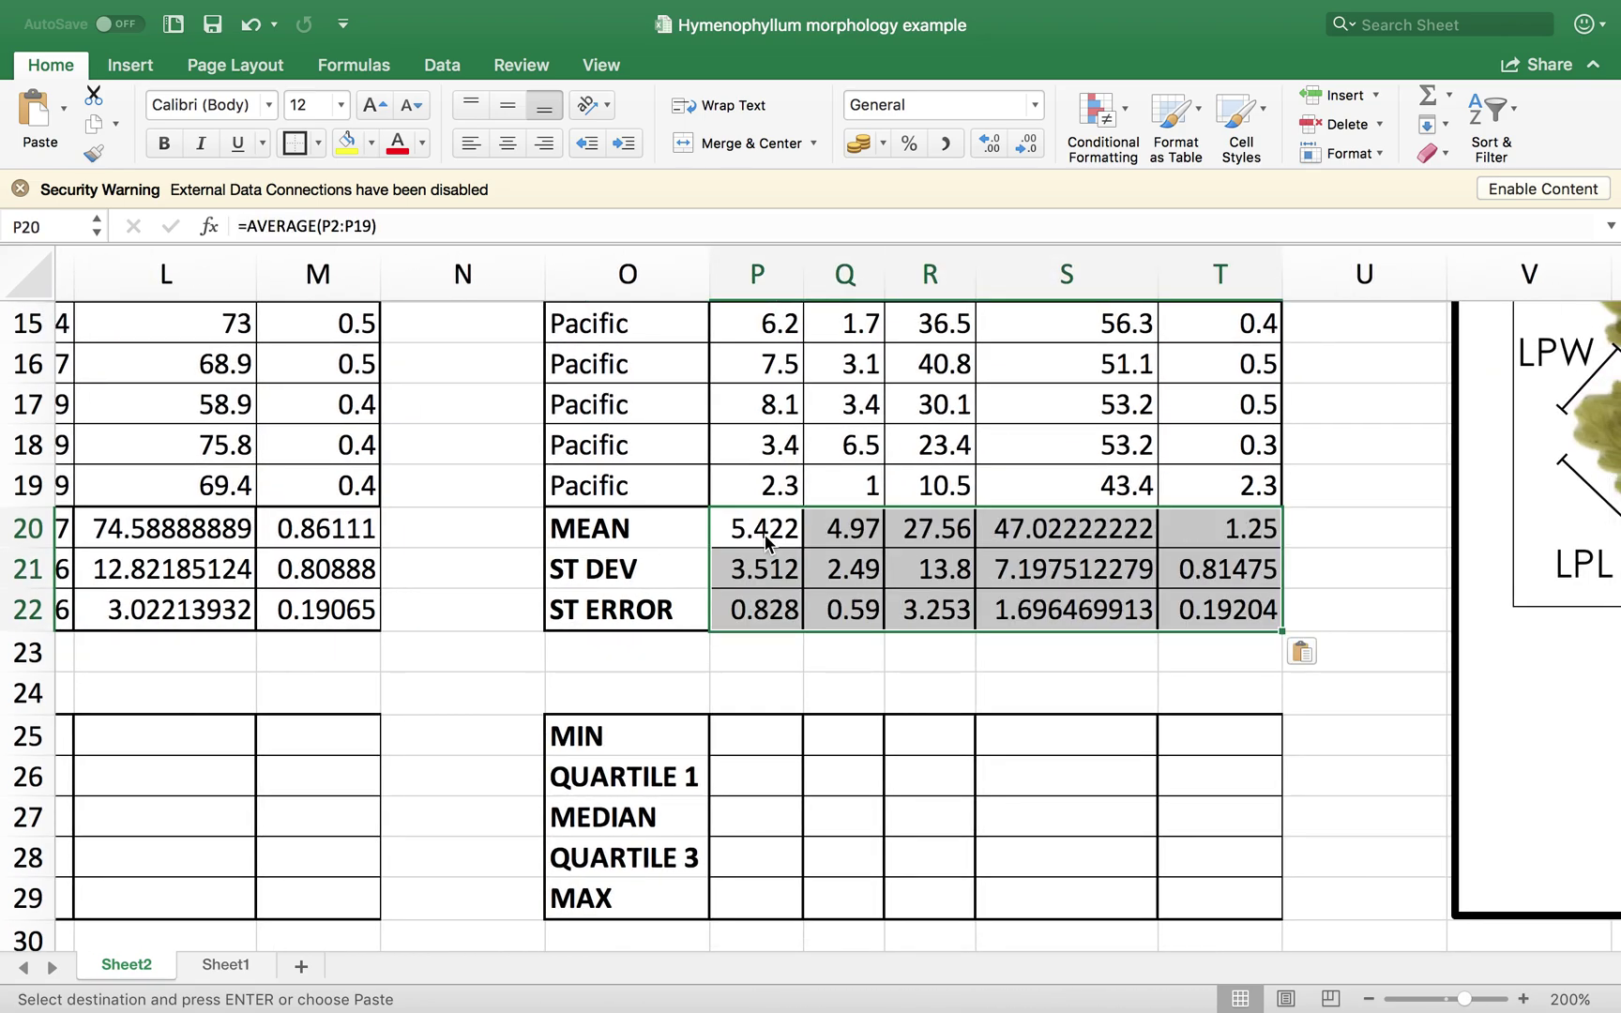
scroll(741, 581, left, 10)
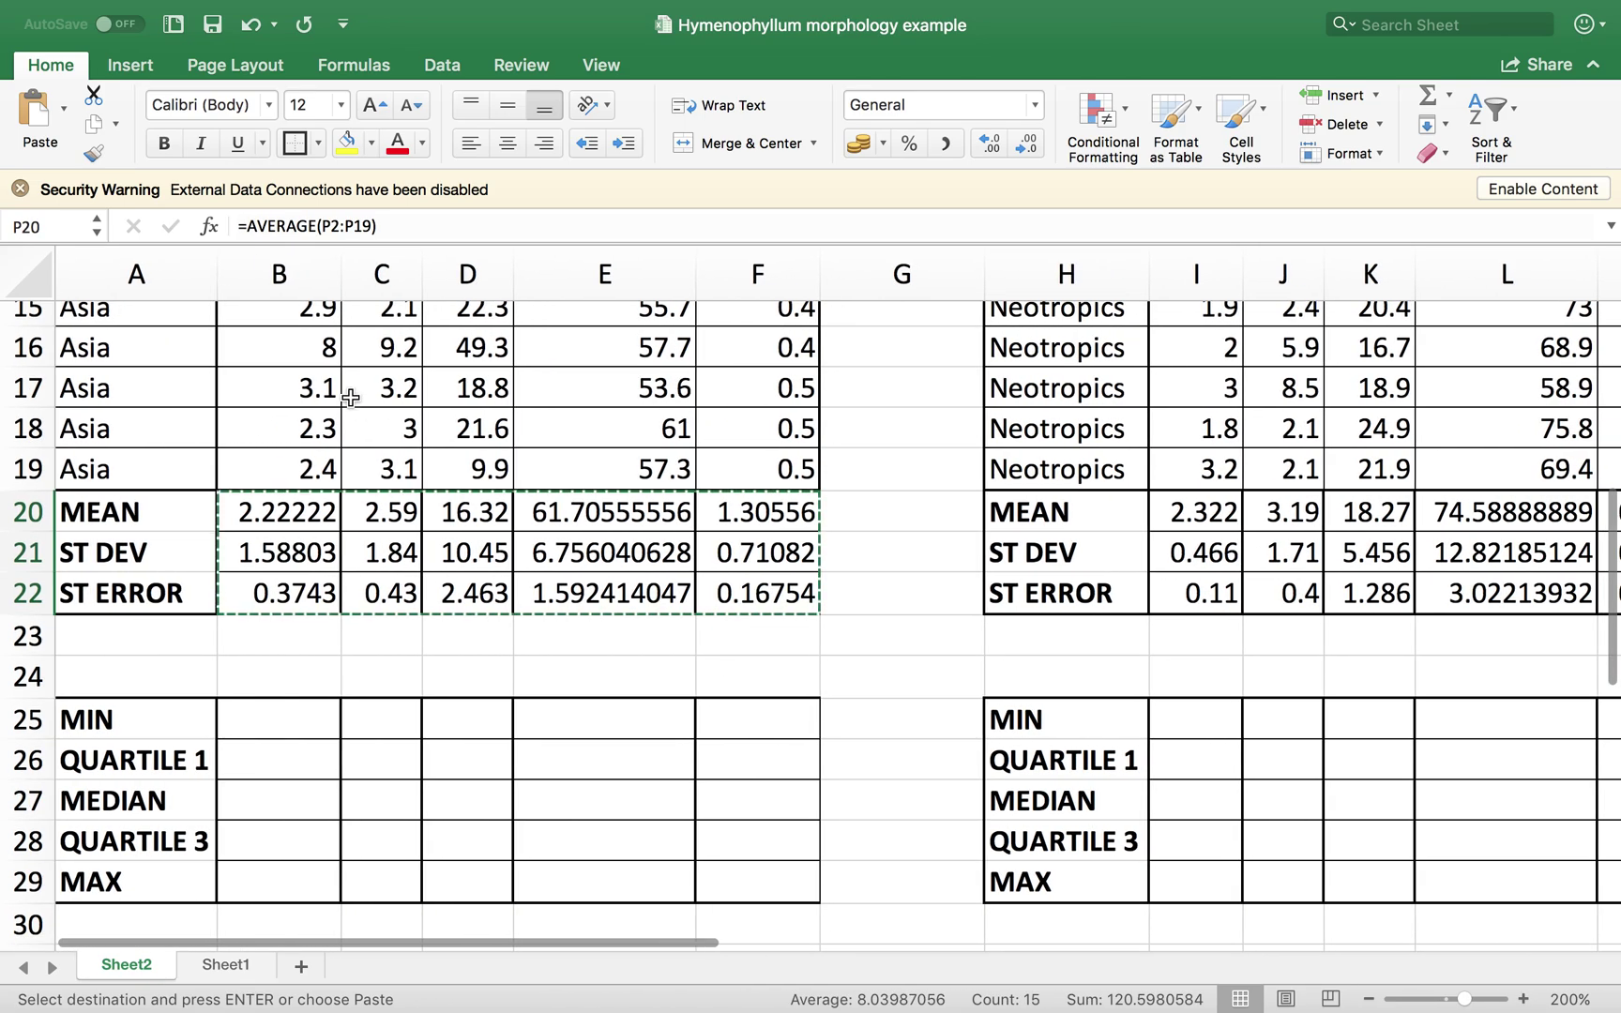
- Enter =MIN(B2:B19) in the Asia MIN cell B25, giving 0.4
click(258, 720)
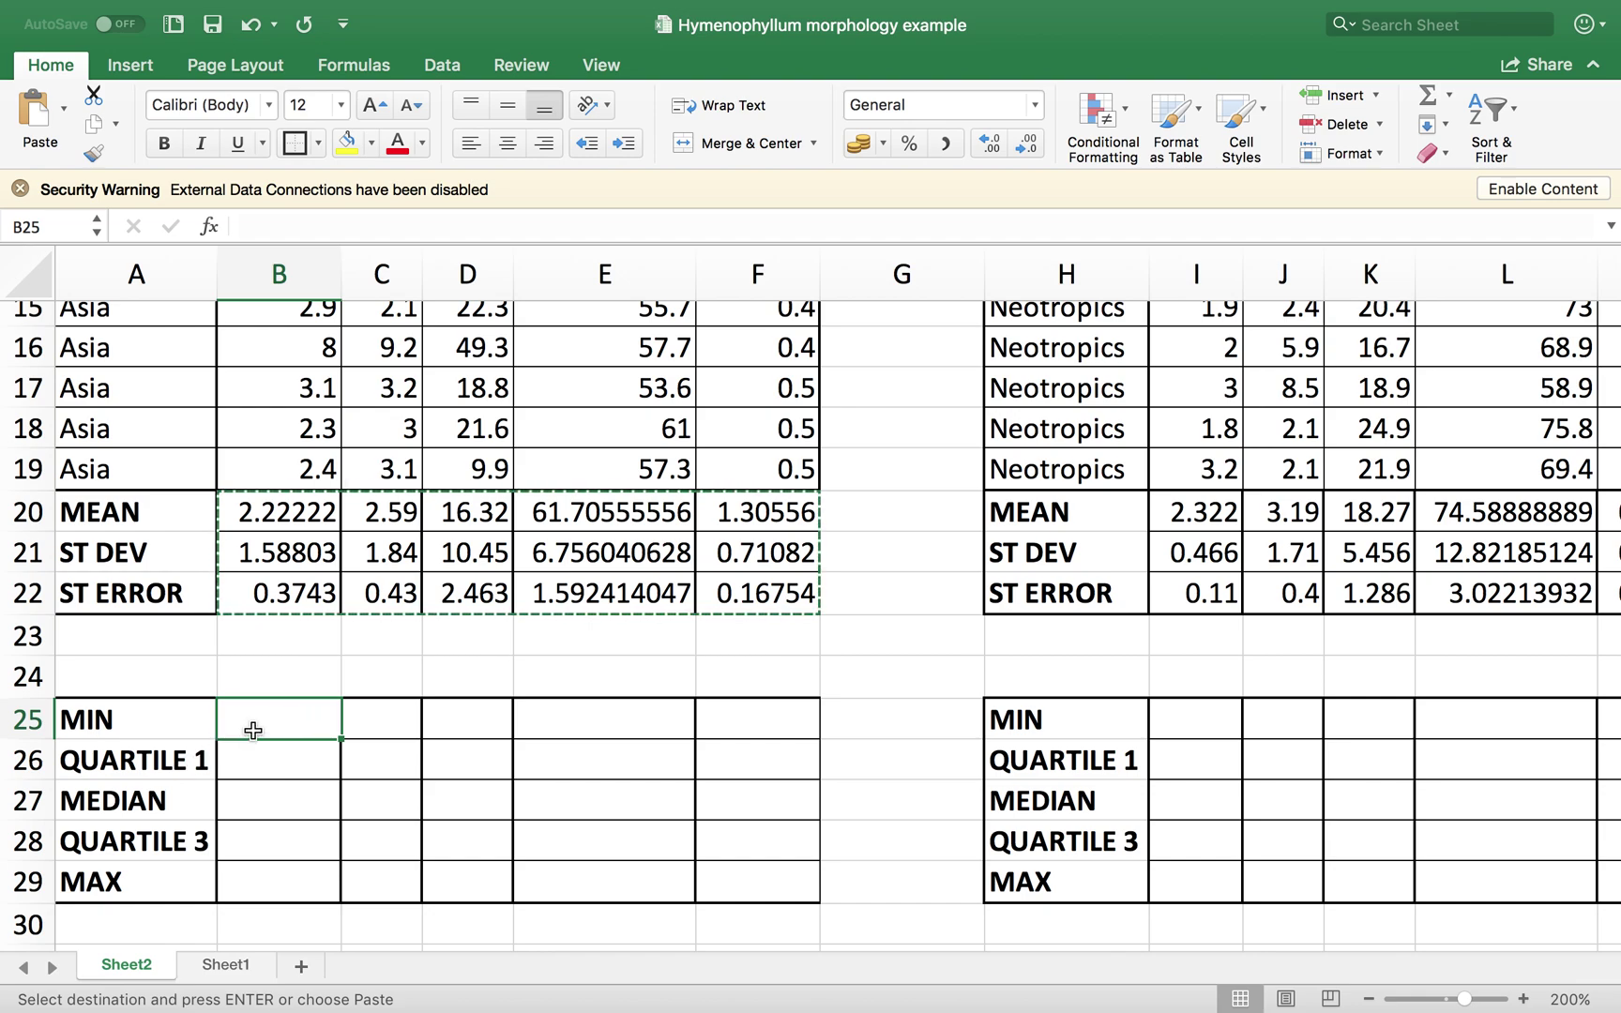
text(=M)
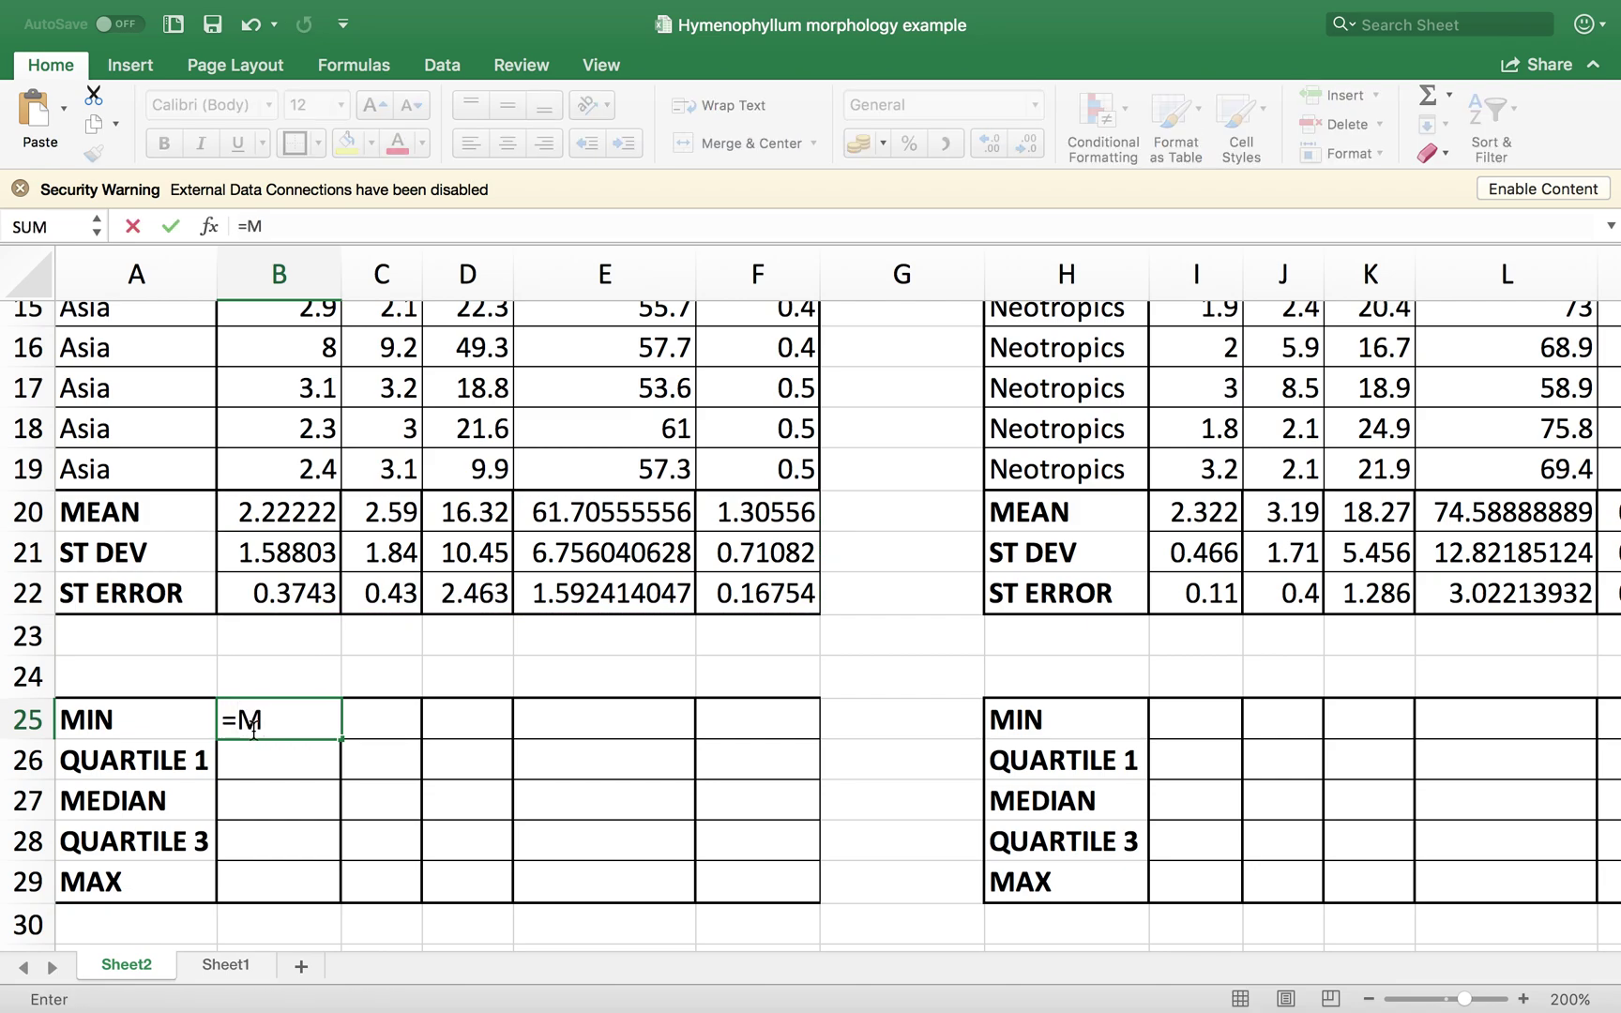
text(IN)
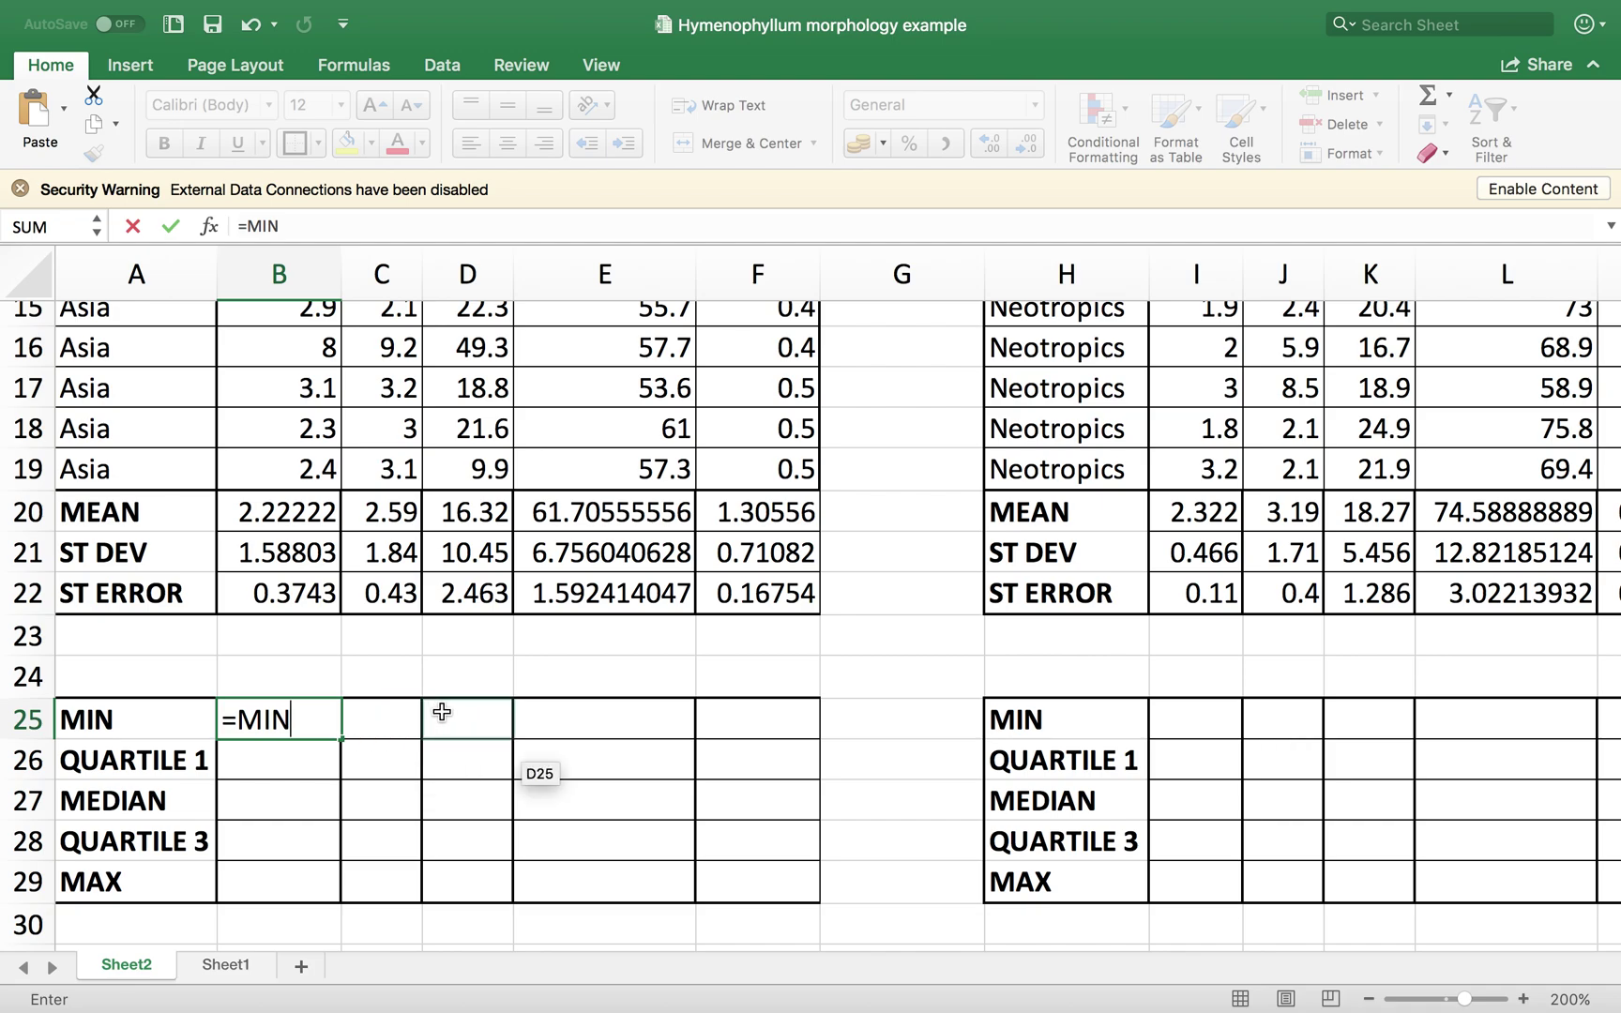
text(()
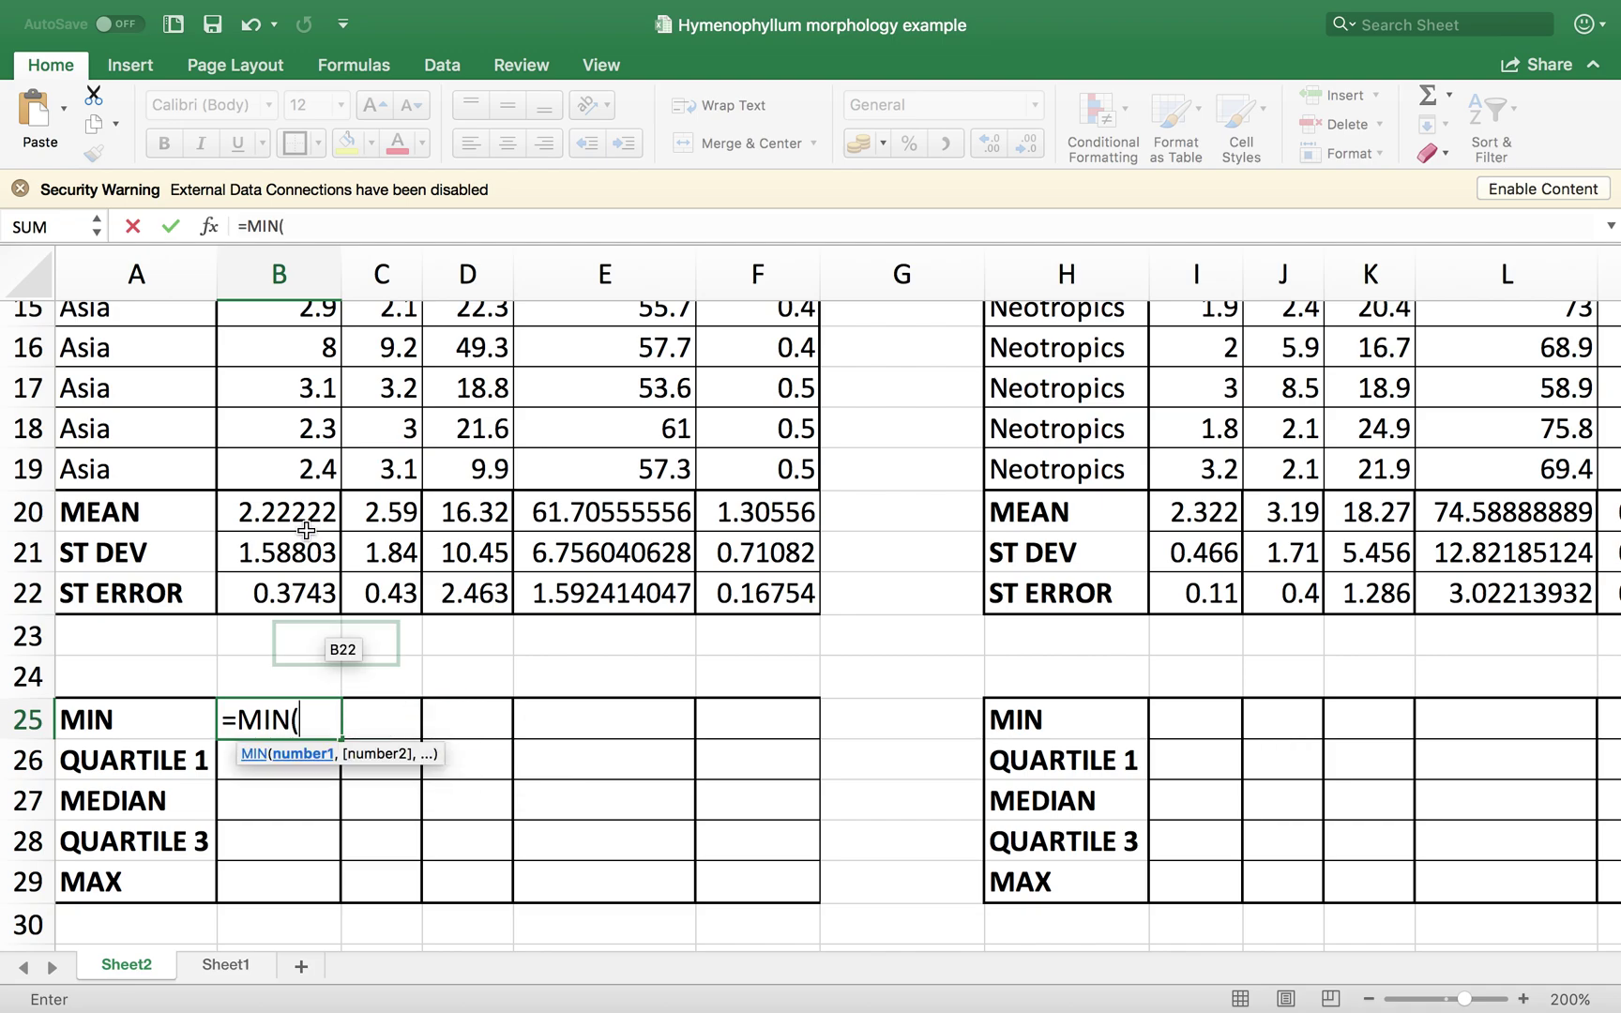
scroll(309, 513, up, 3)
scroll(308, 513, up, 10)
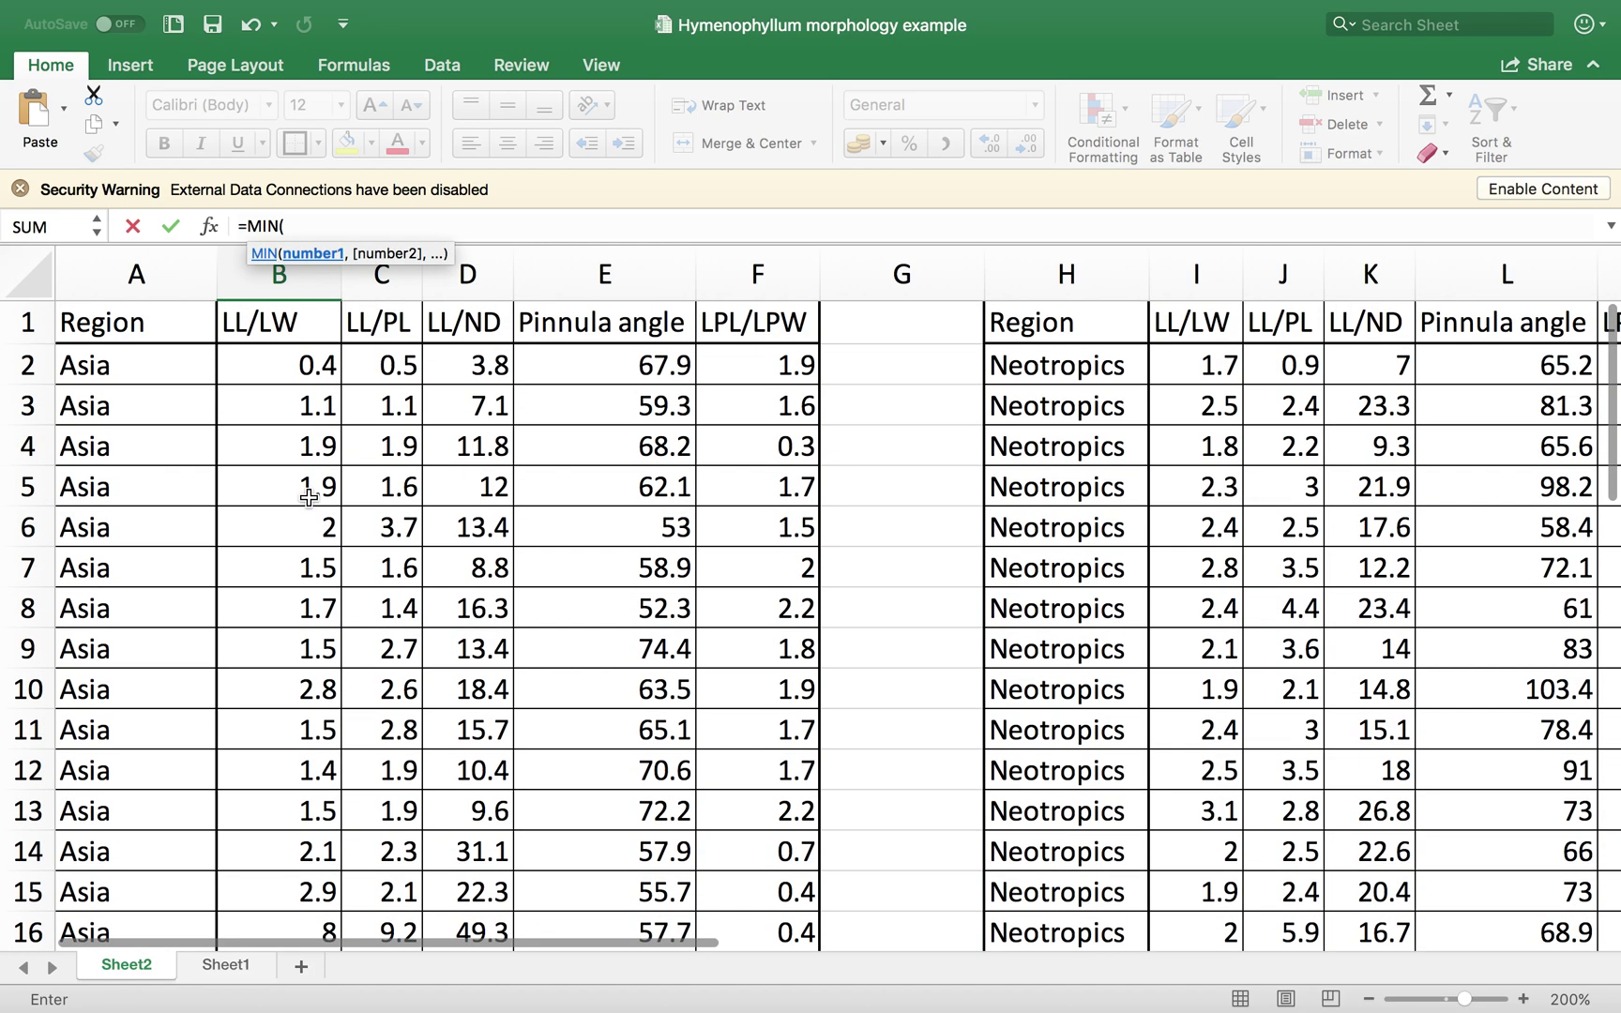
click(305, 371)
key(shift+Down)
key(shift+Down)
key(shift+Down)
key(shift+Down)
key(shift+Down)
key(shift+Down)
key(shift+Down)
key(shift+Down)
key(shift+Down)
key(shift+Down)
key(shift+Down)
key(shift+Down)
key(shift+Down)
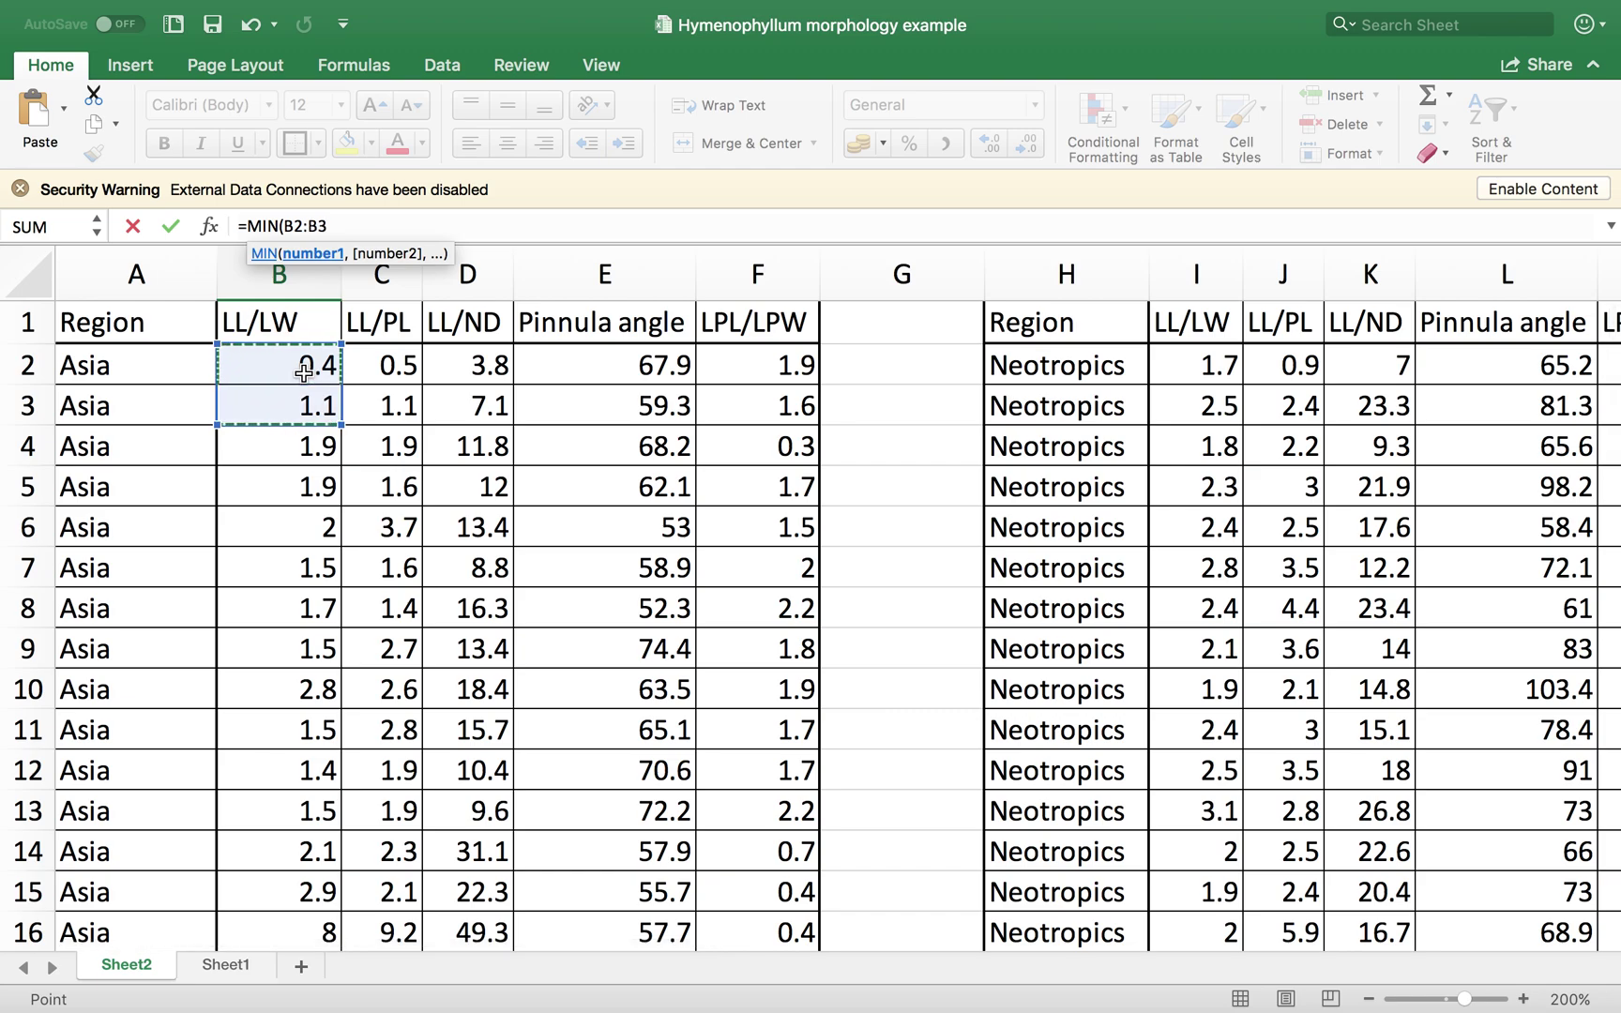
key(shift+Down)
key(shift+Down)
key(shift+Down)
key(shift+Down)
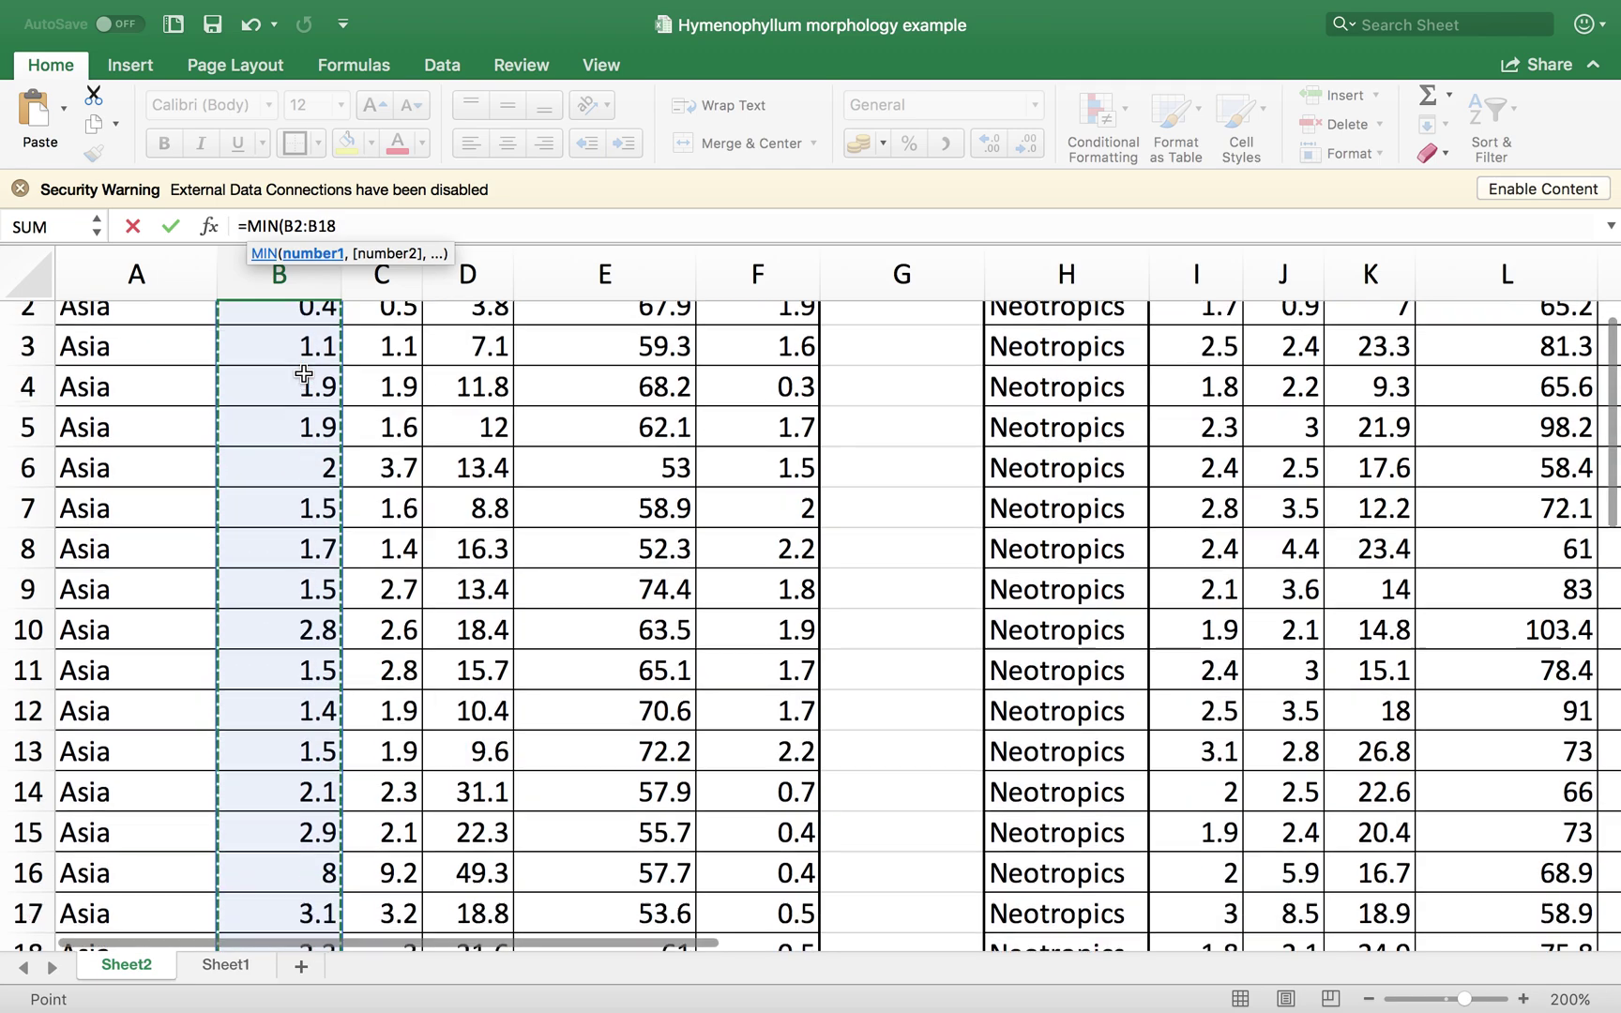
drag(345, 223, 286, 226)
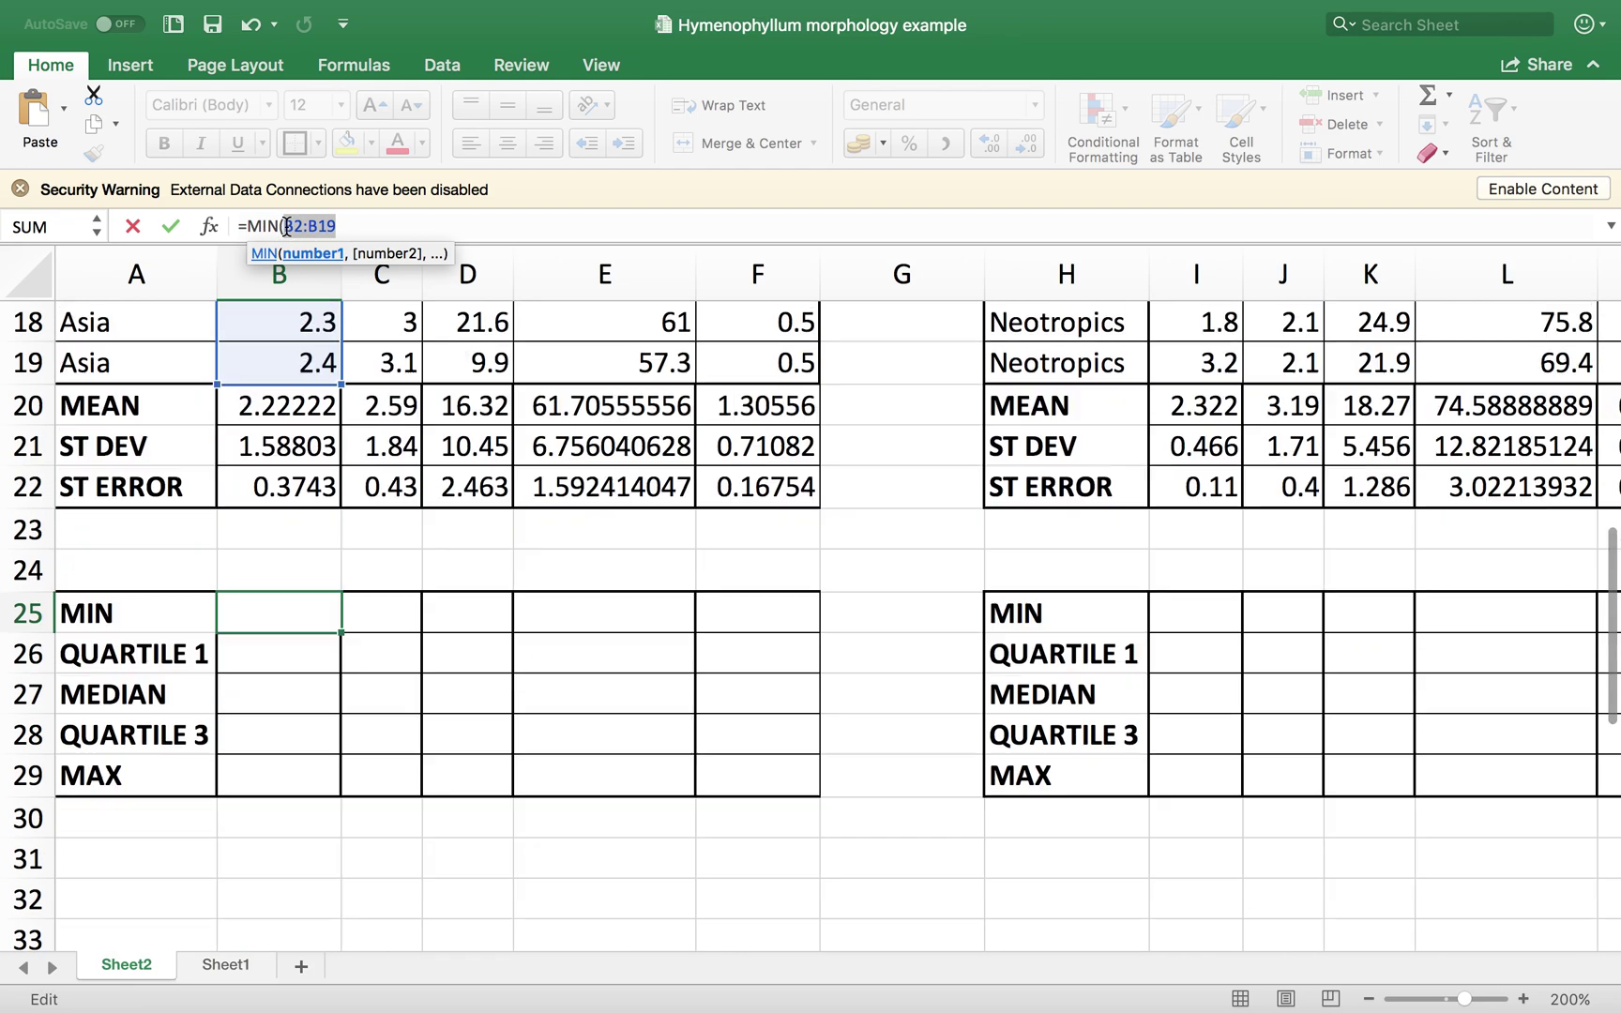
key(BackSpace)
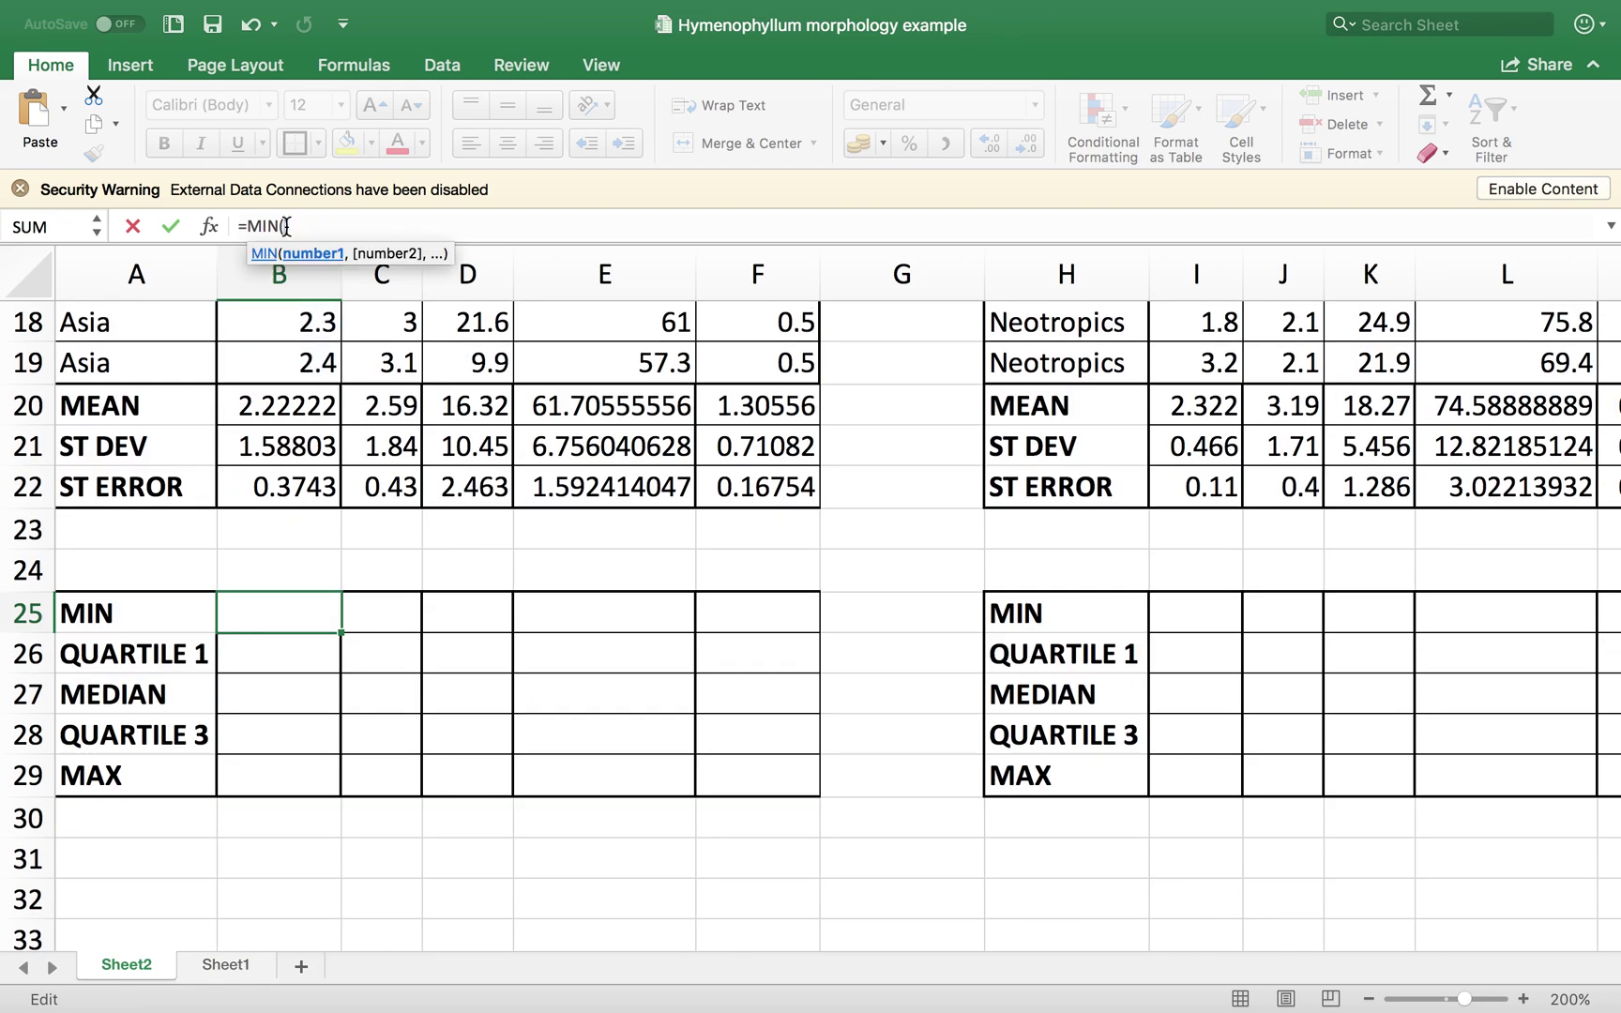
key(super+z)
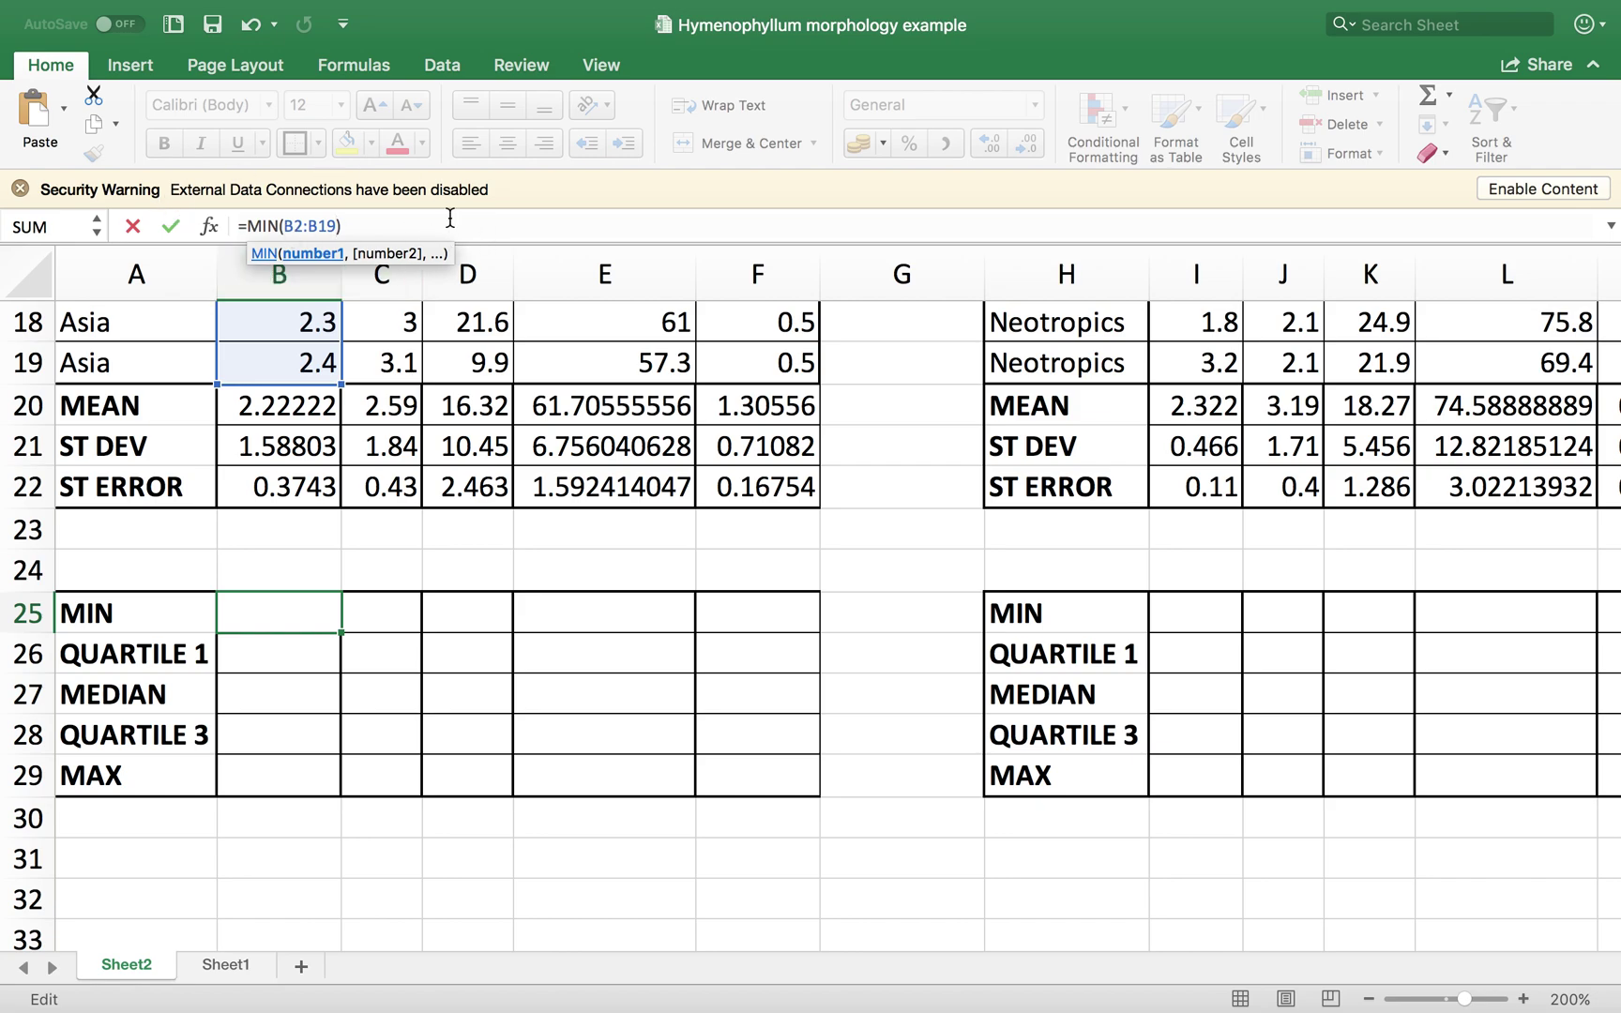
key(Return)
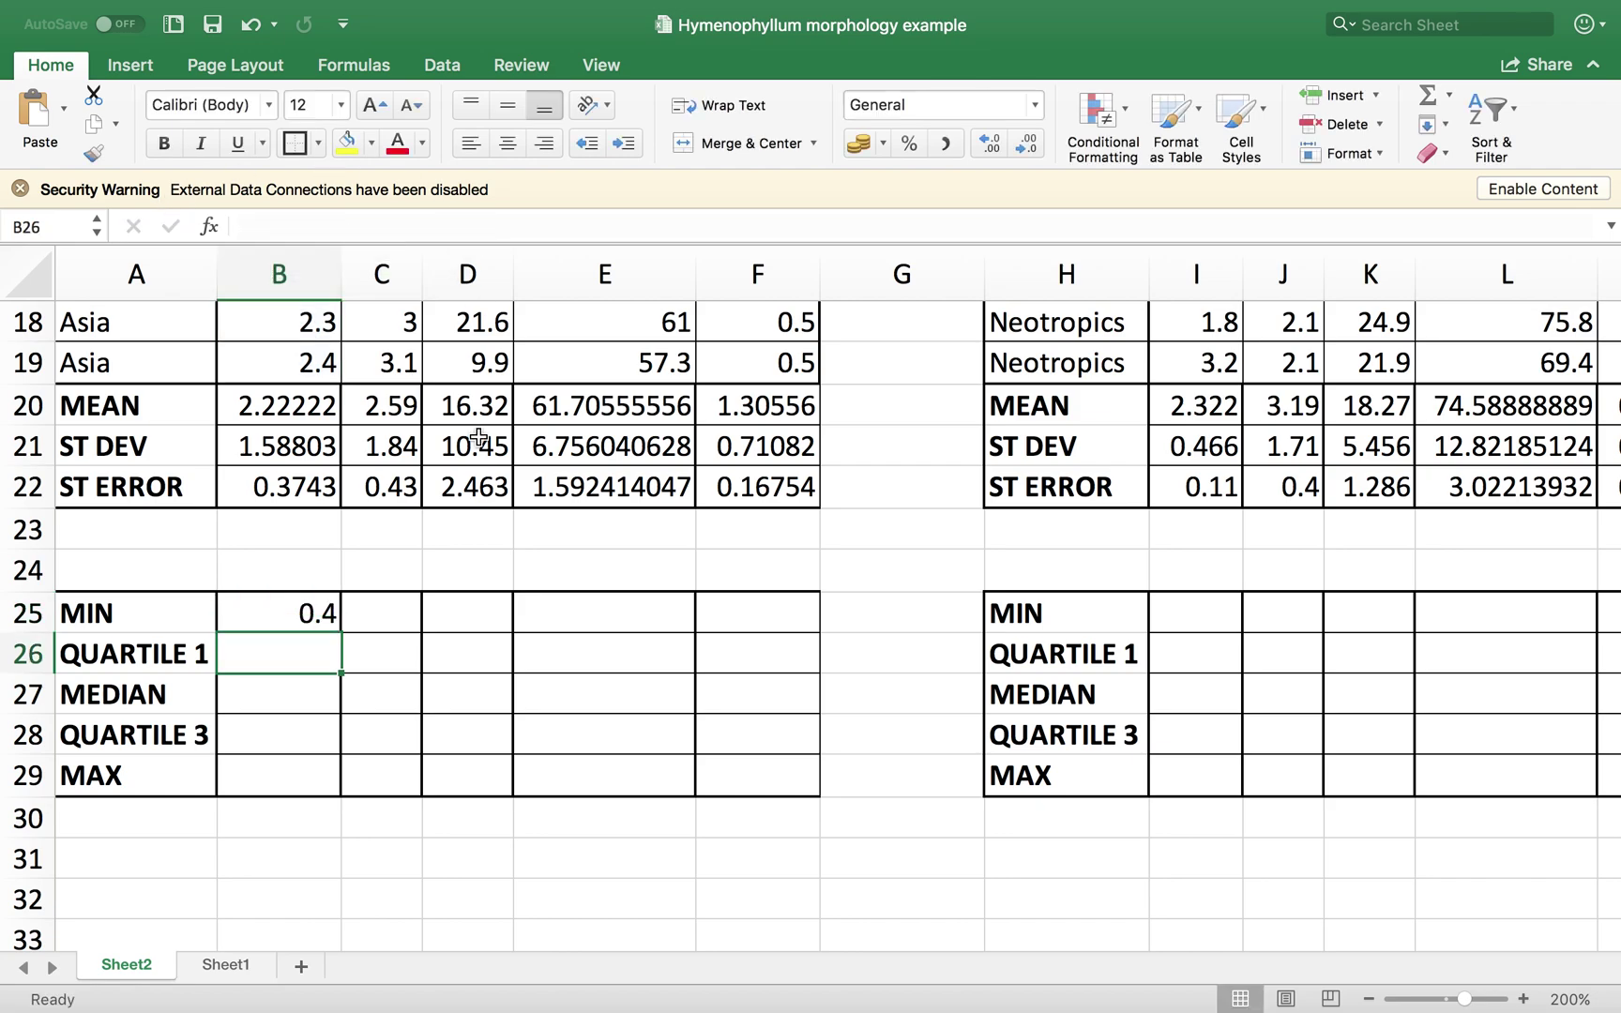
- Enter =MEDIAN(B2:B19) in B27 (1.9) and =MAX(B2:B19) in B29 (8)
click(274, 692)
text(=)
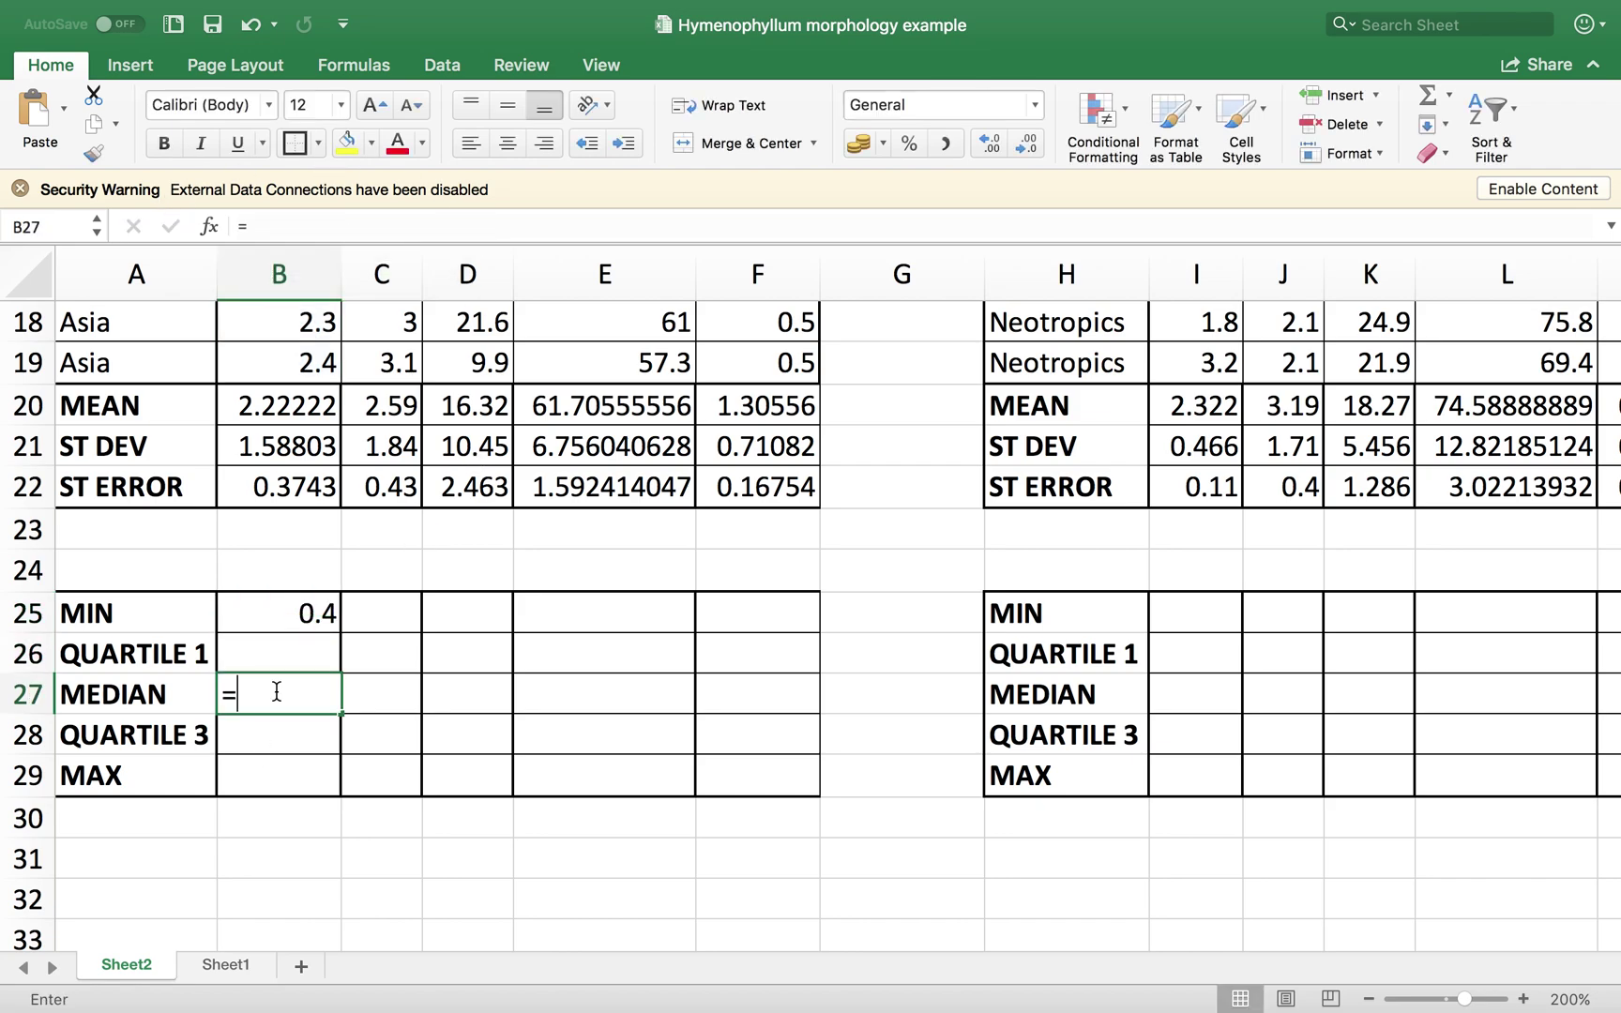
text(MEDIAN)
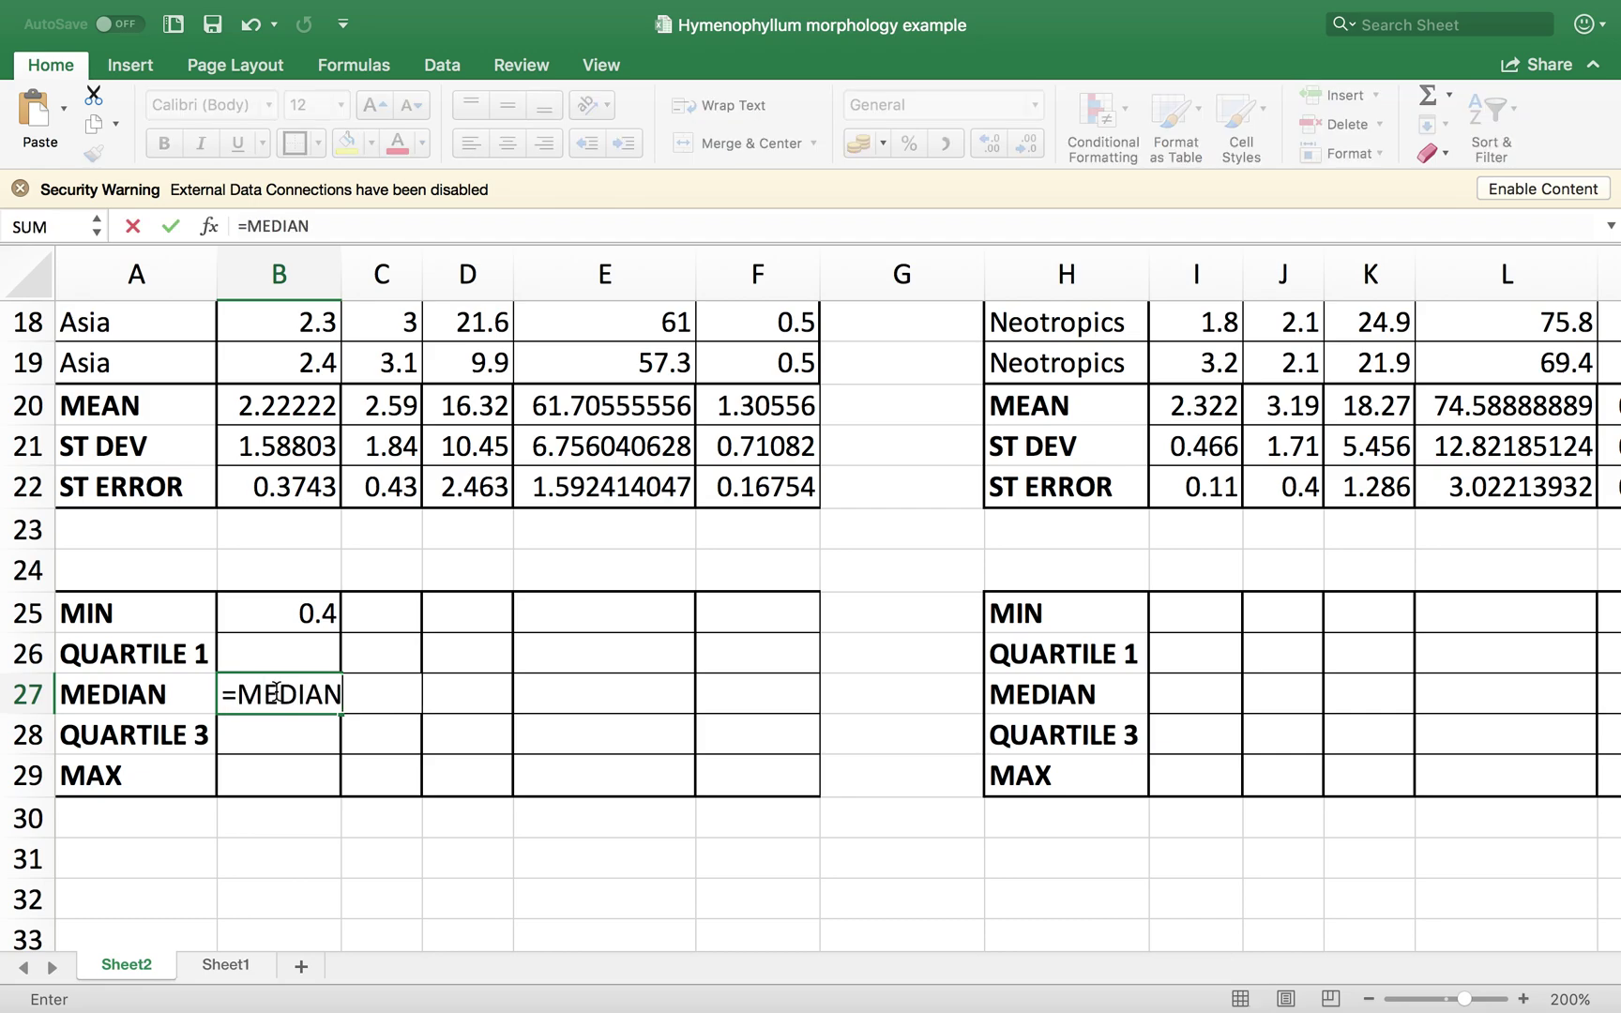
text((B2:B19)
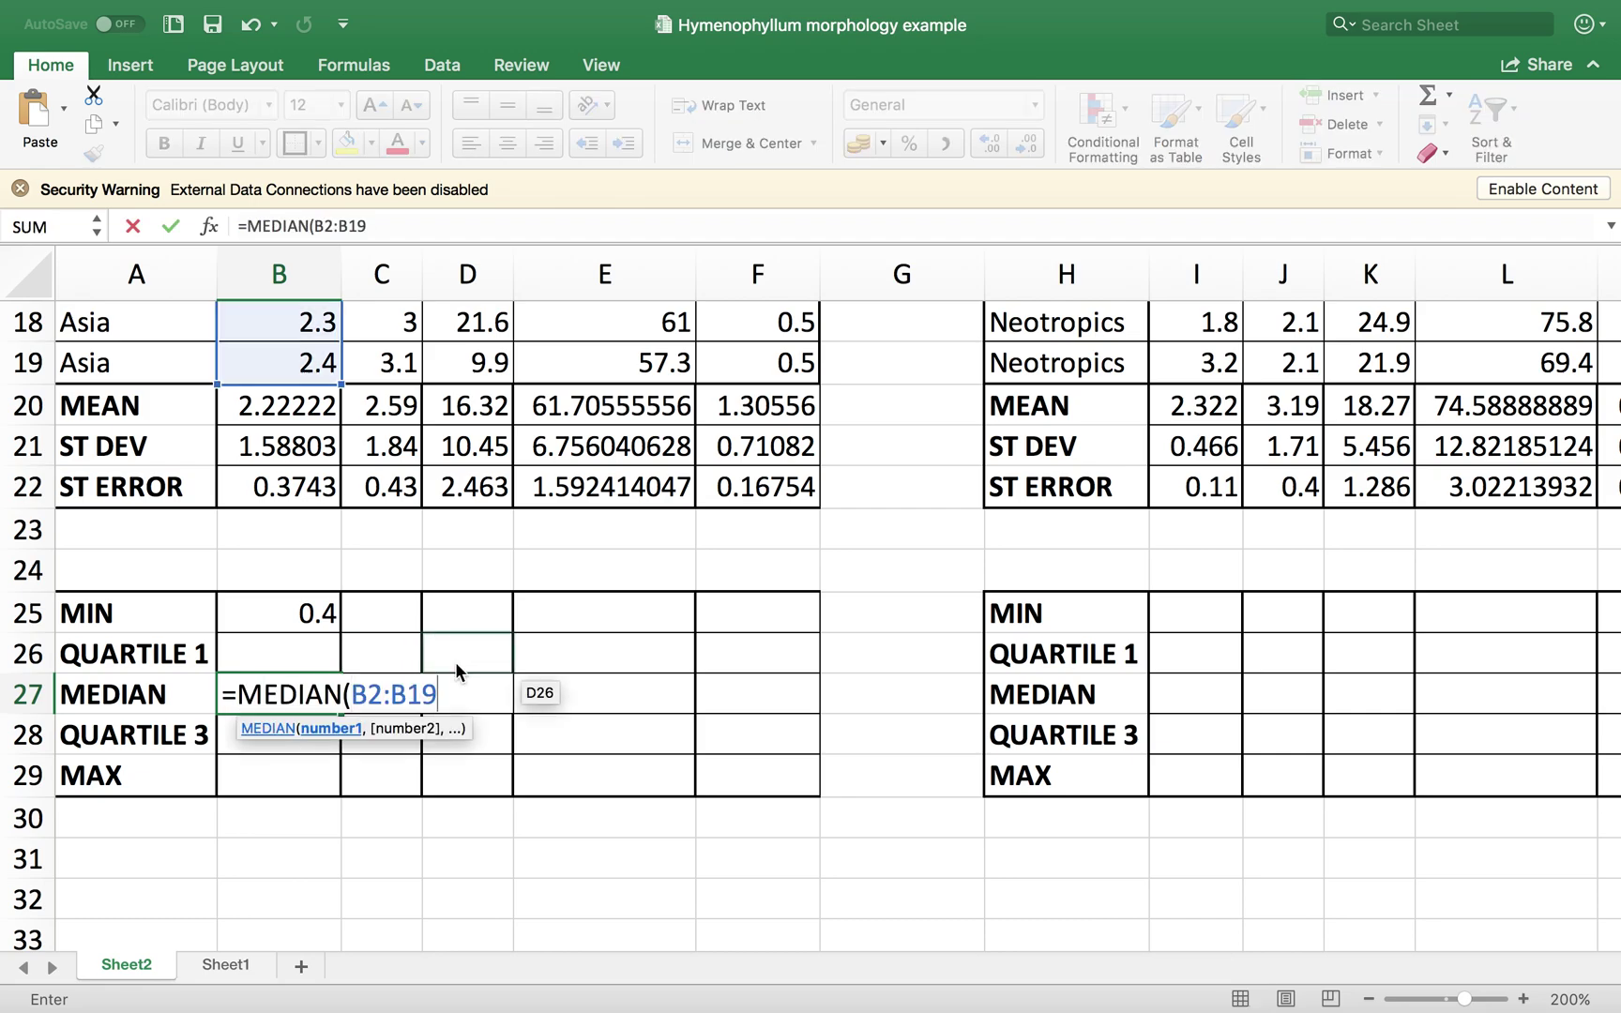
text())
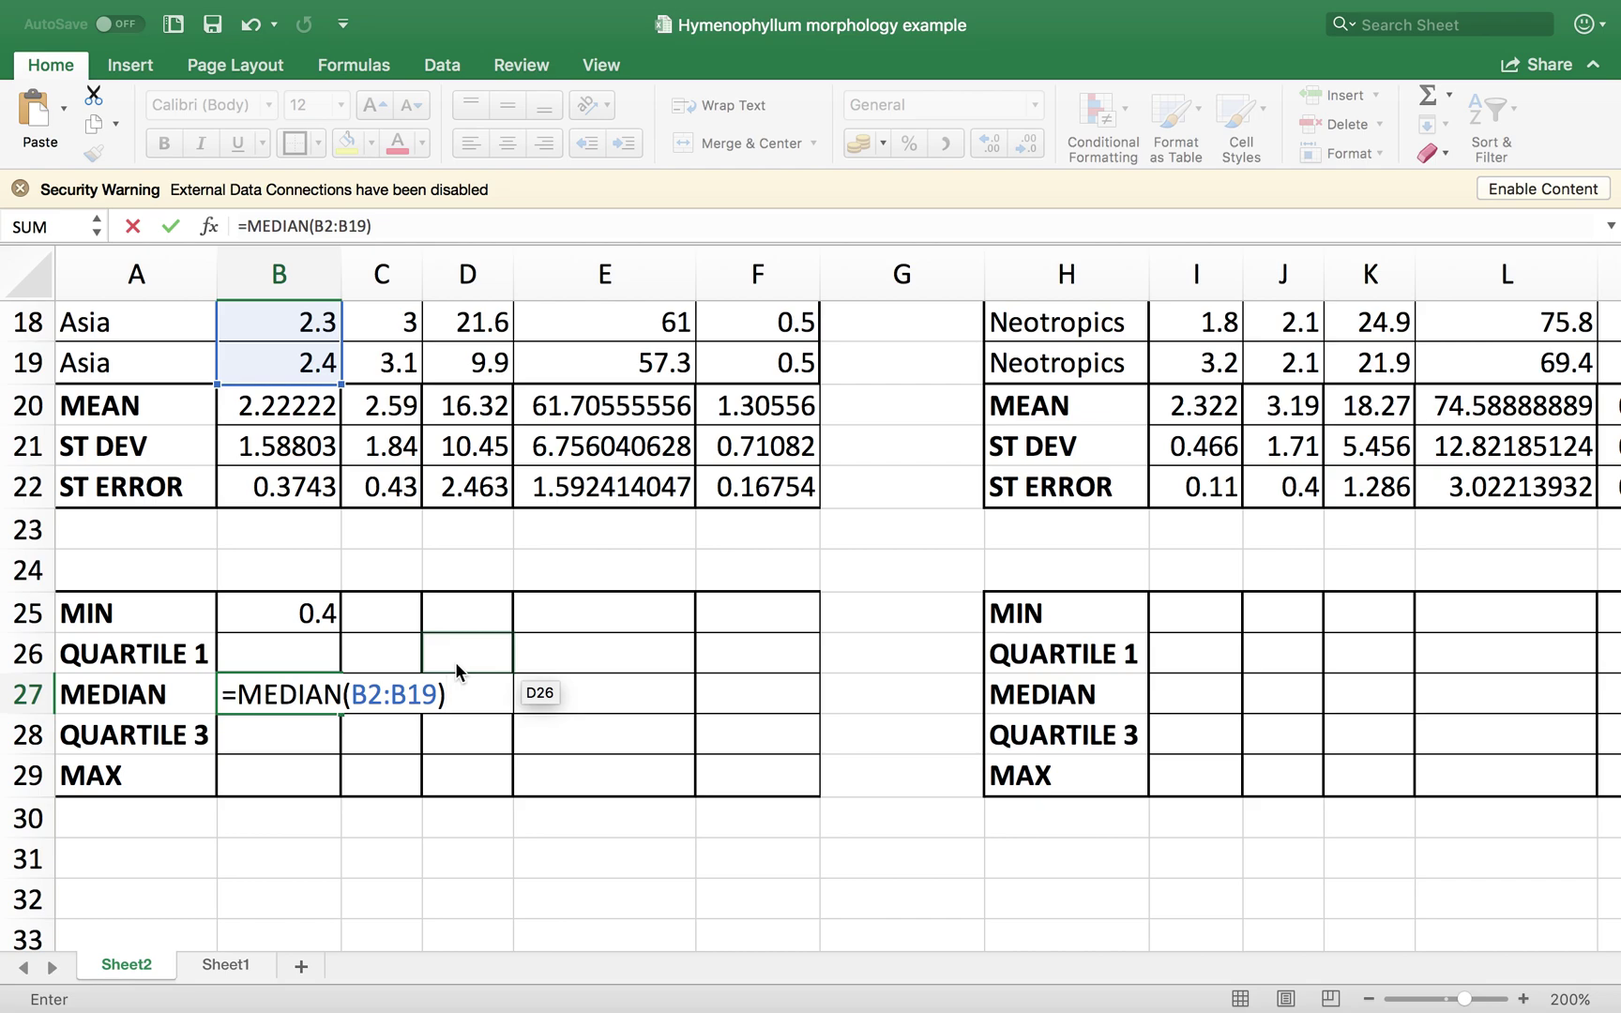
key(Return)
click(286, 772)
text(=)
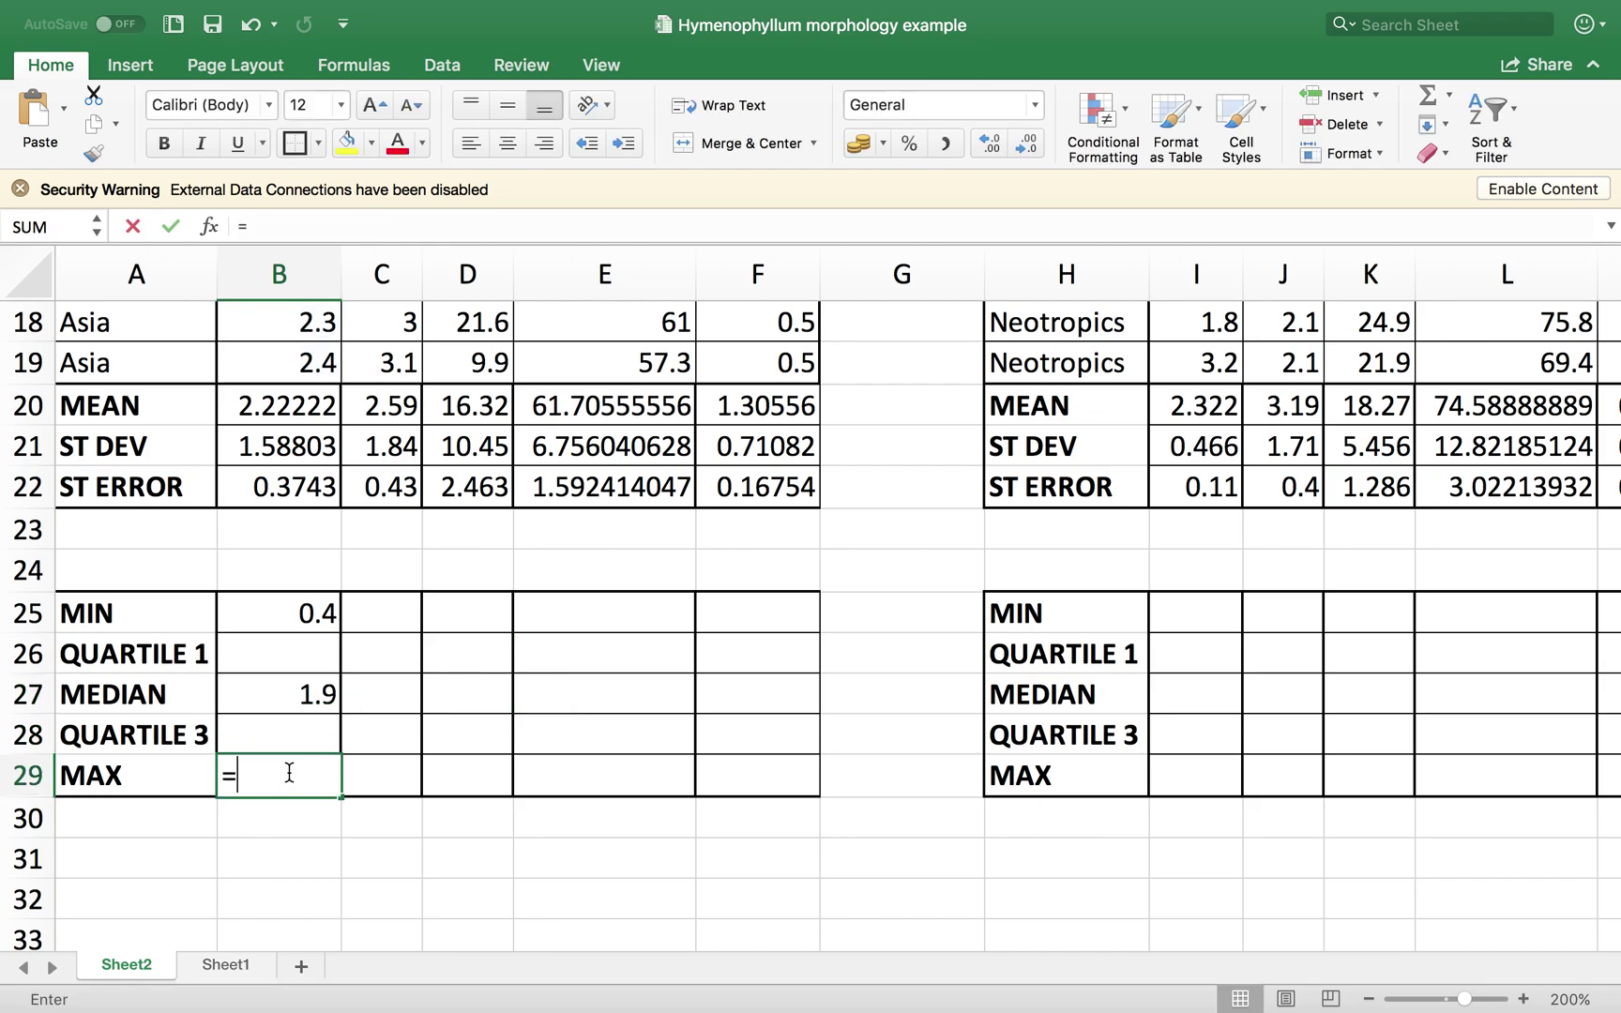
text(MAX()
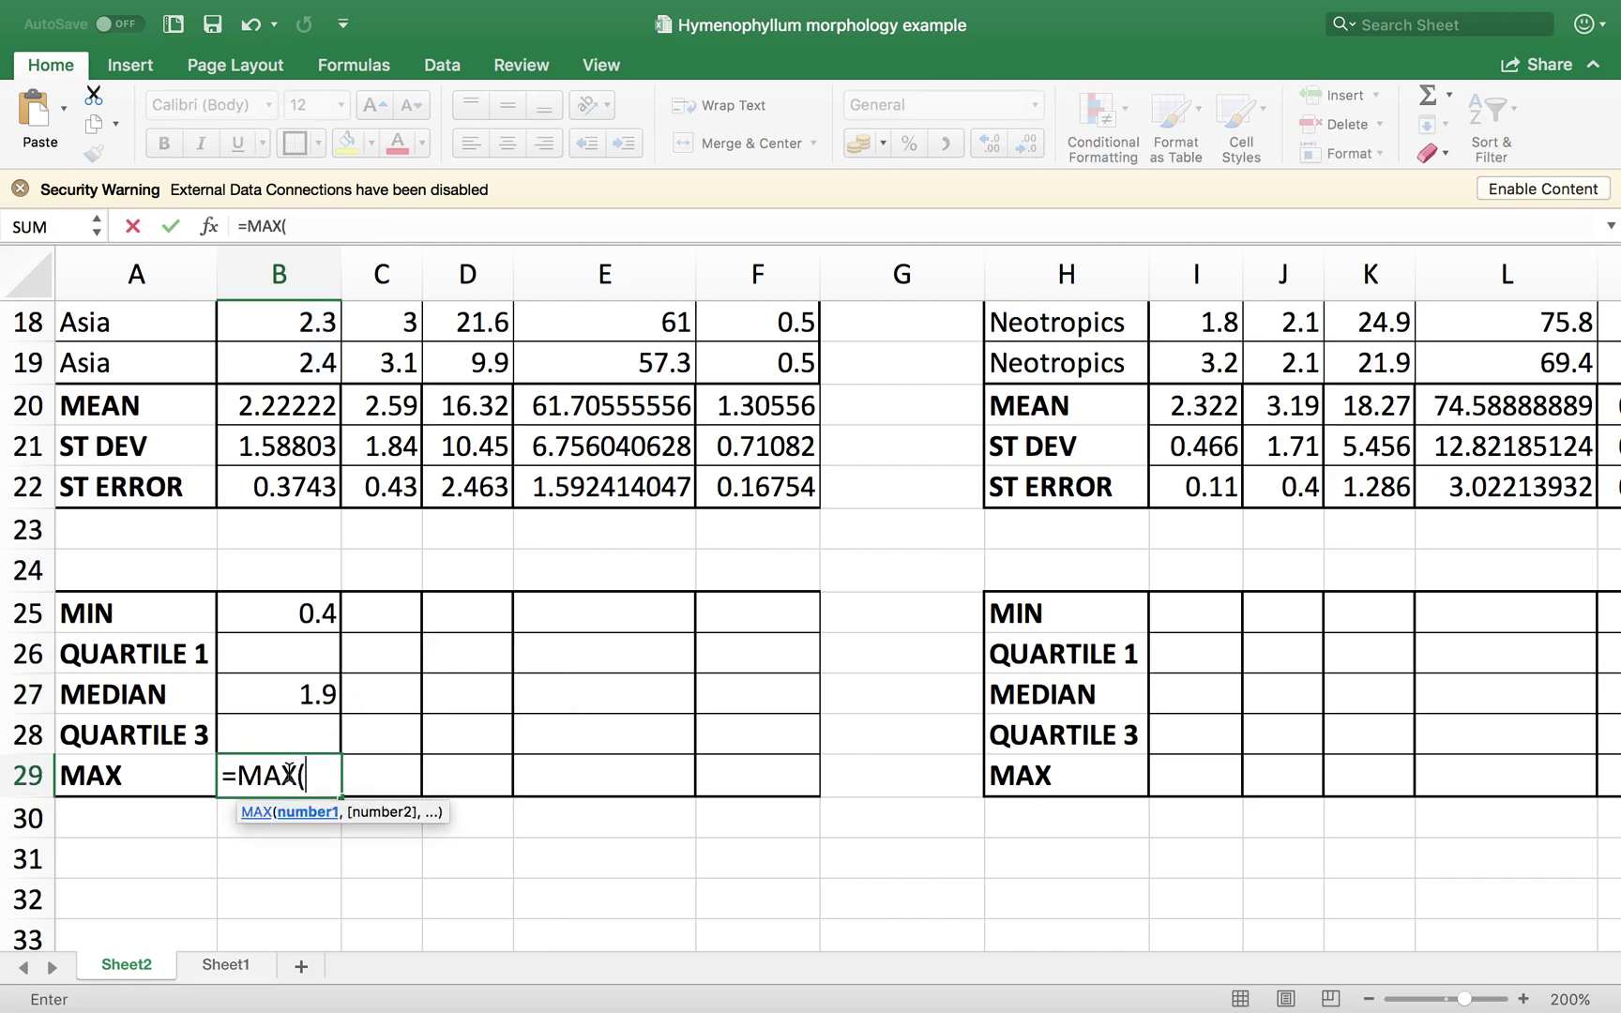
text(B2:B19))
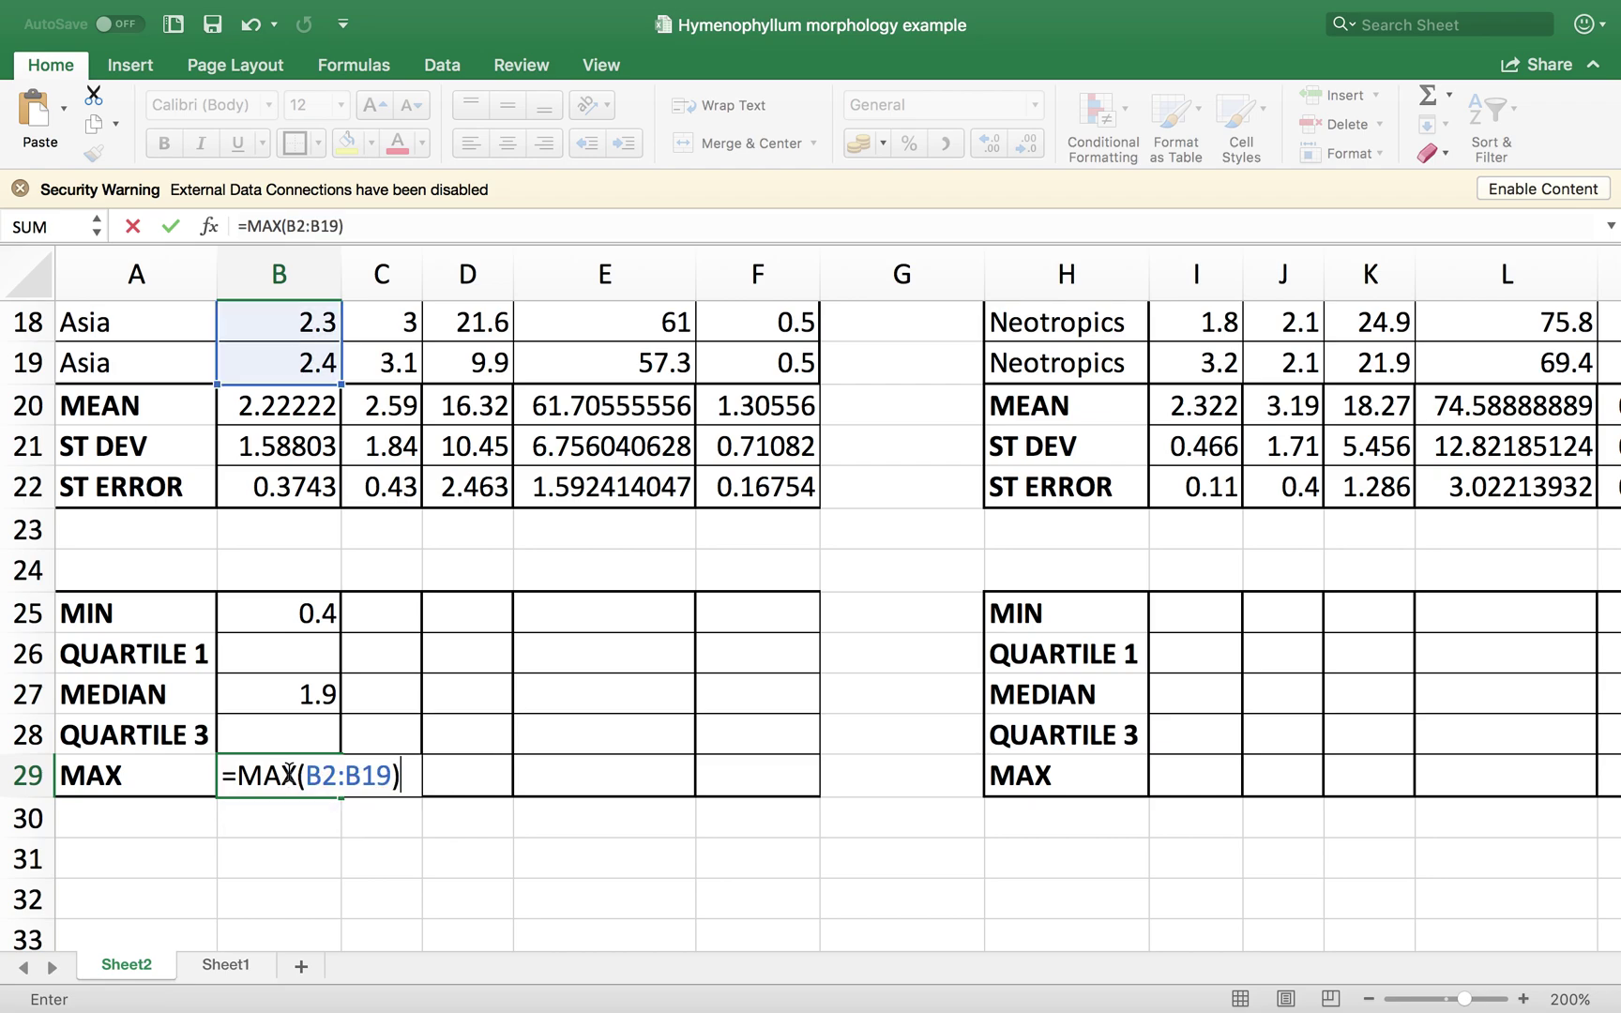
key(Return)
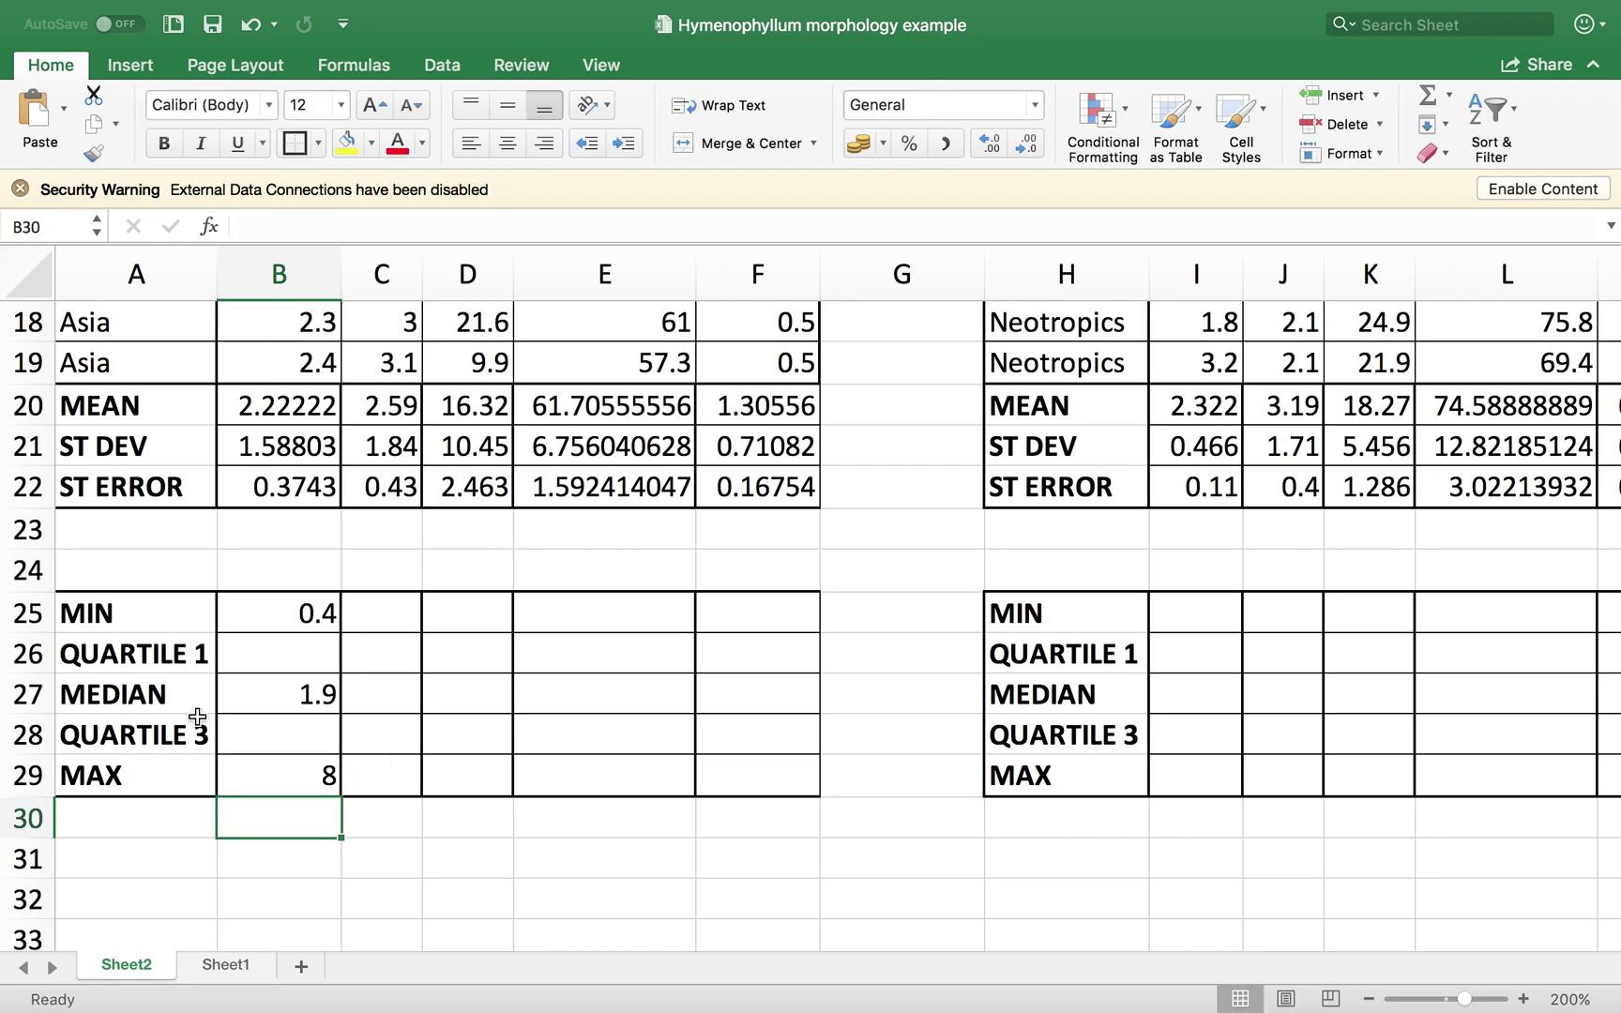
- Enter =QUARTILE(B2:B19,1) in B26 (1.5) and =QUARTILE(B2:B19,3) in B28 (2.375)
click(276, 655)
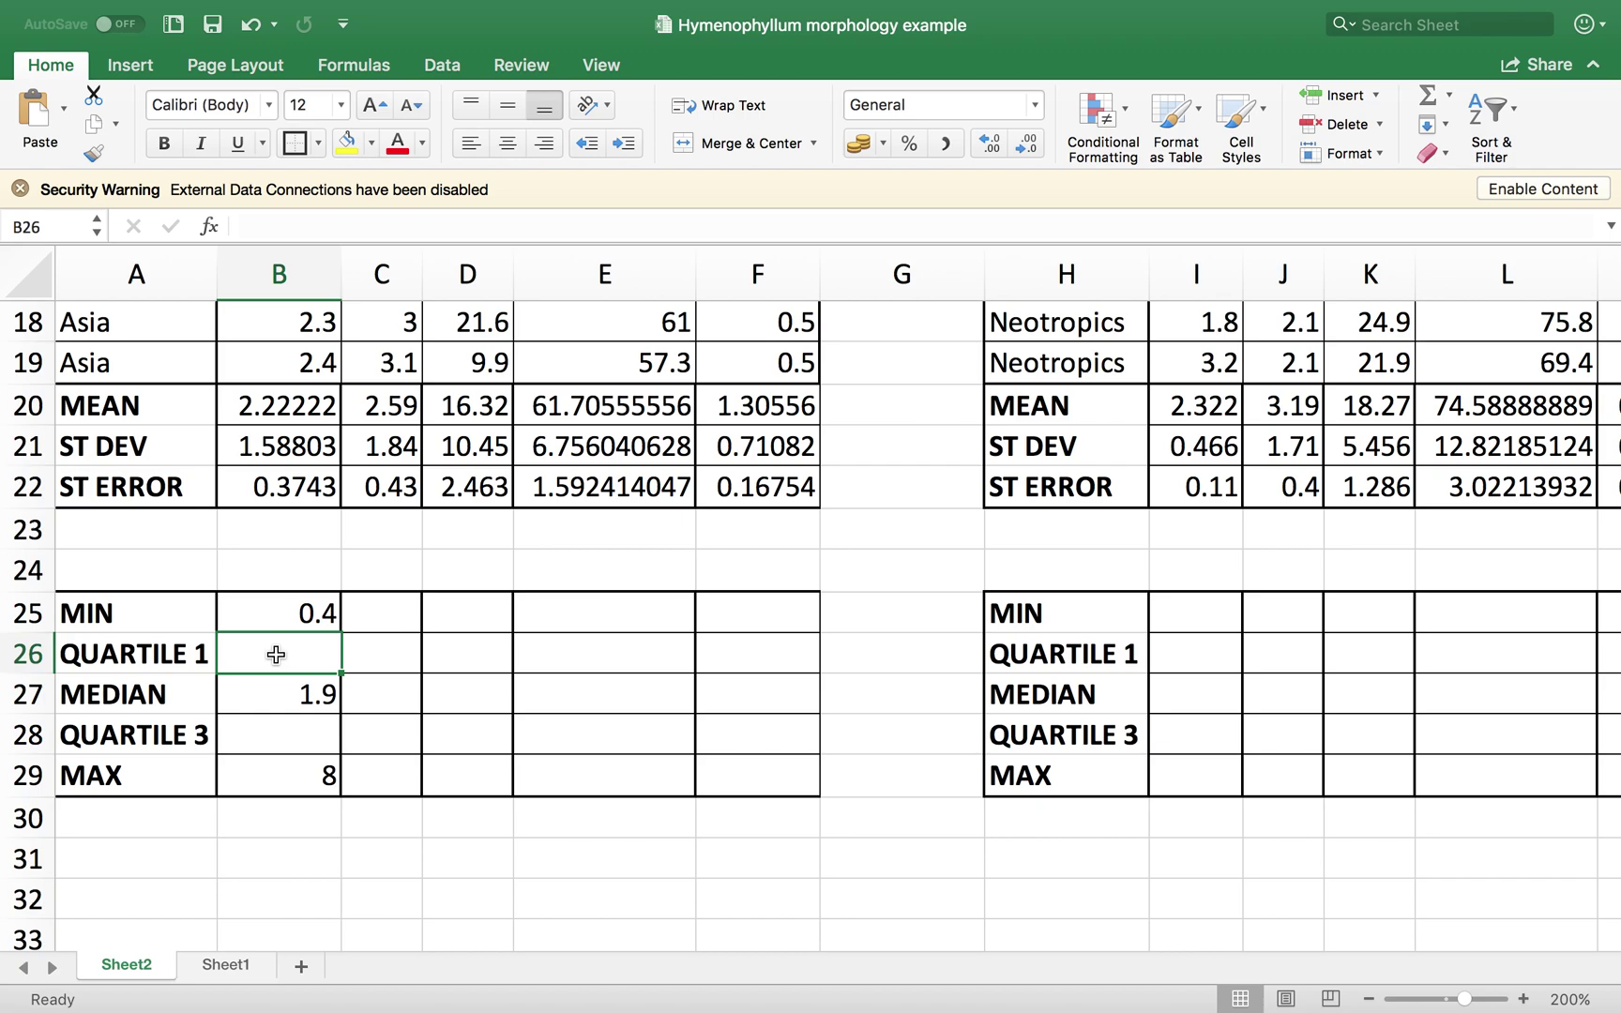
text(=QUA)
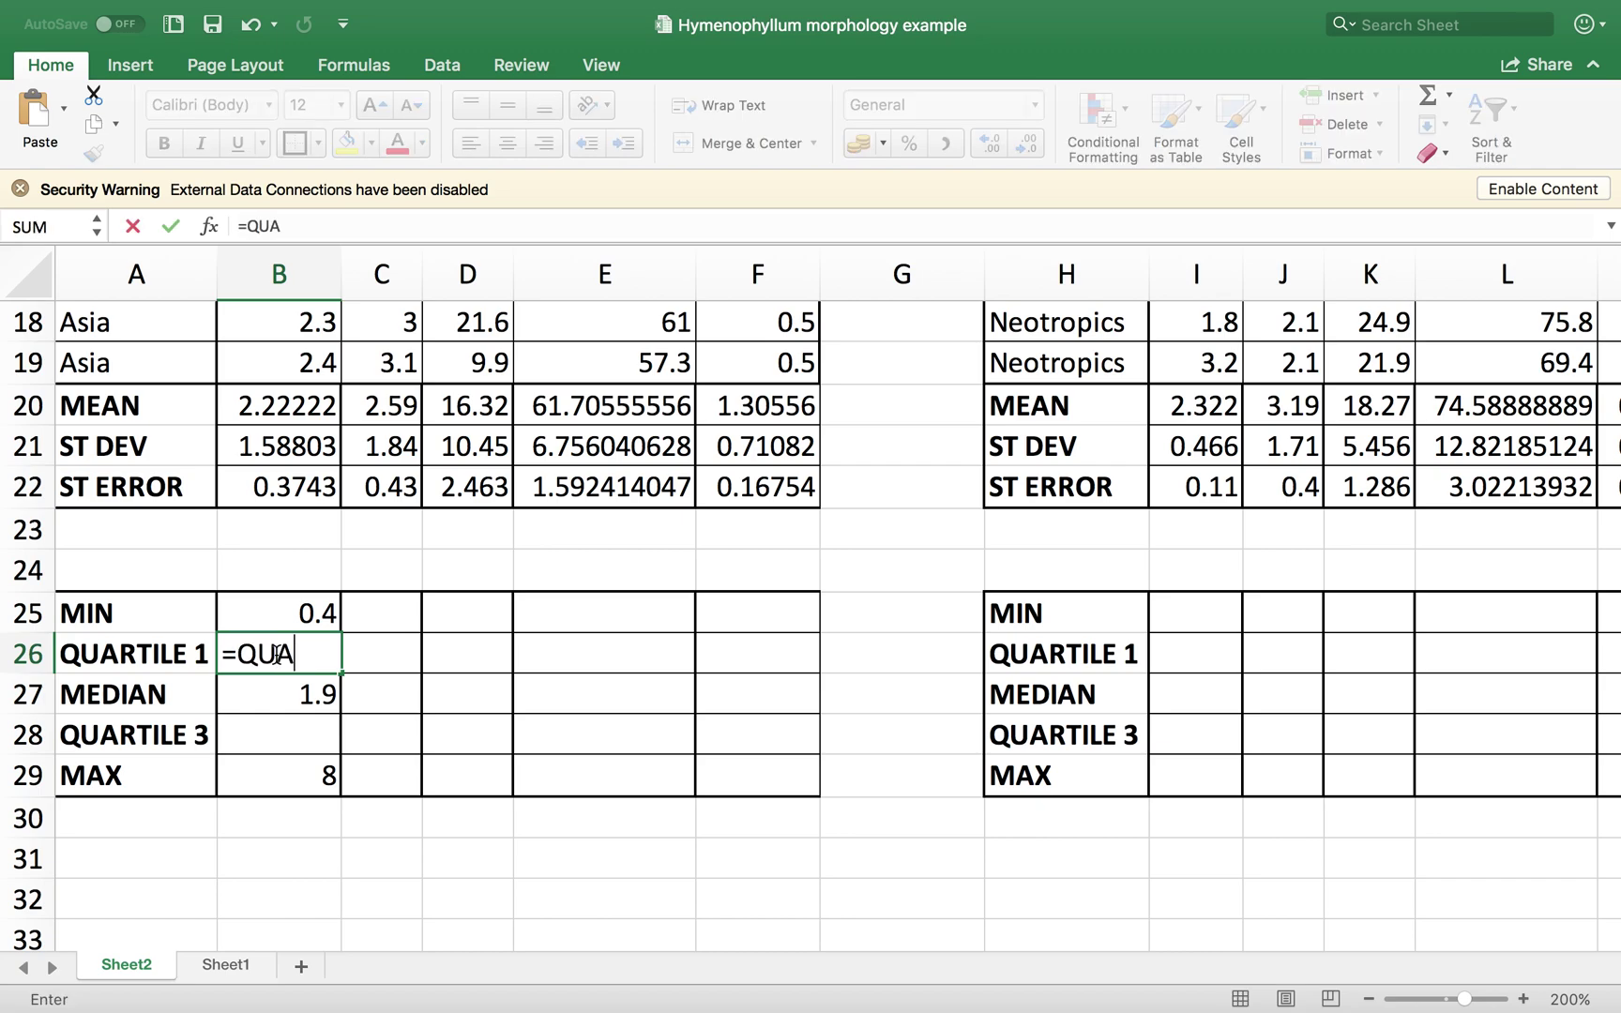
text(RTILE()
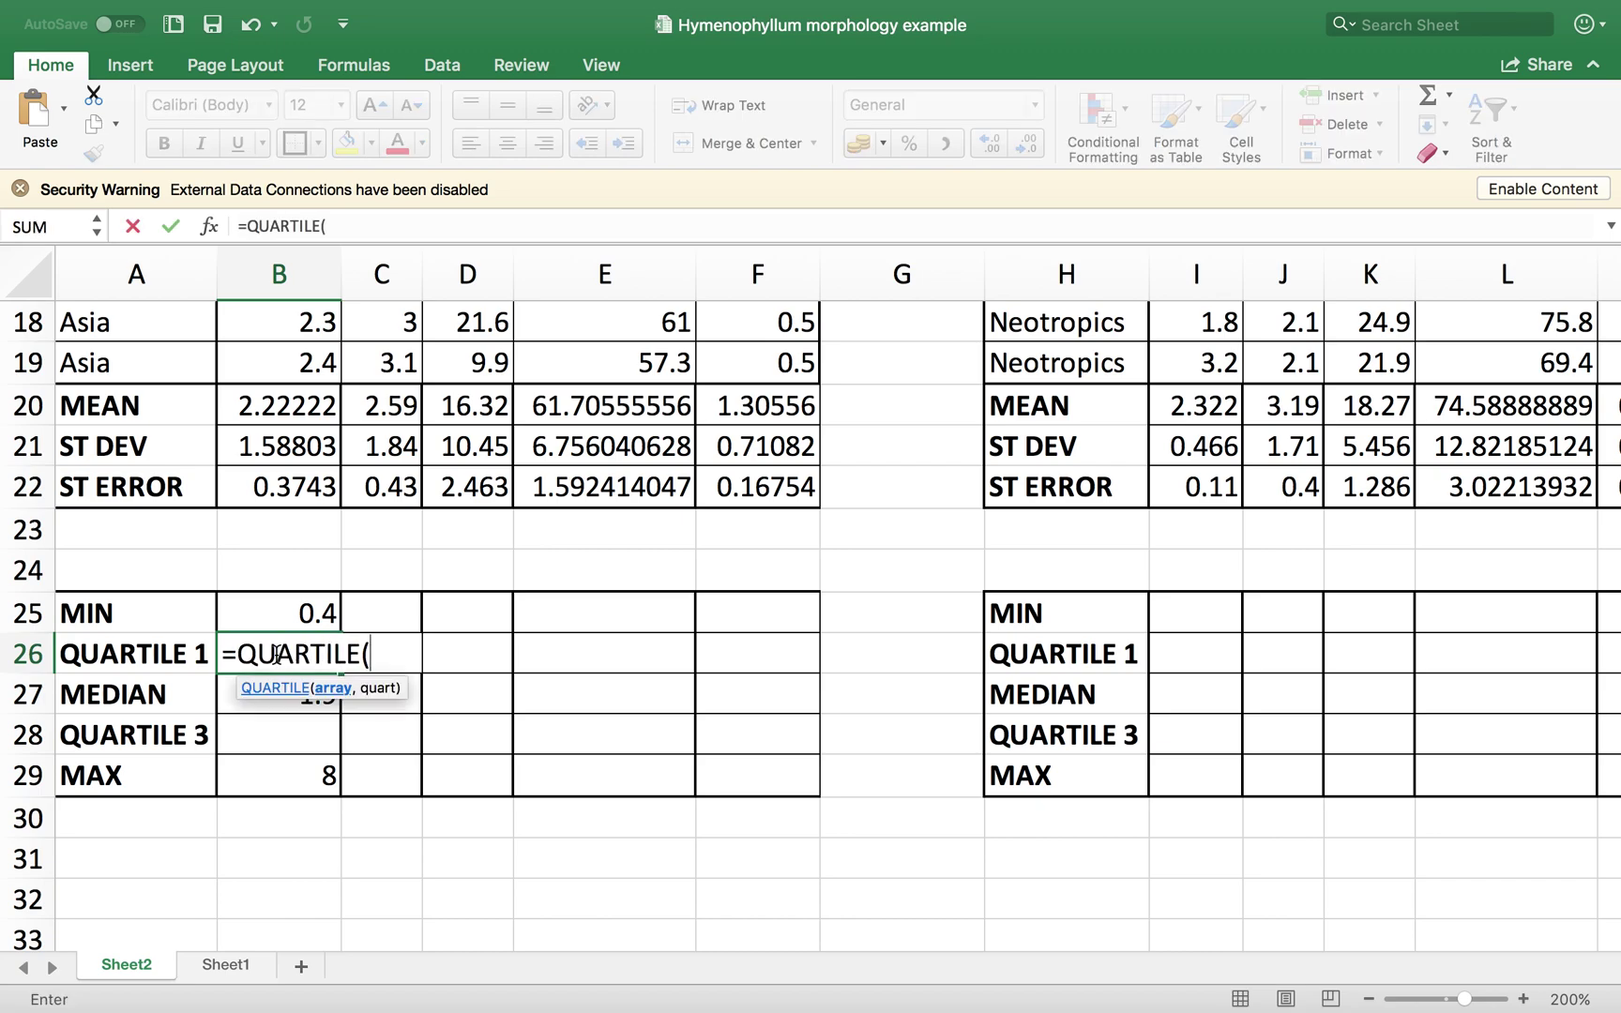
text(B2:B19)
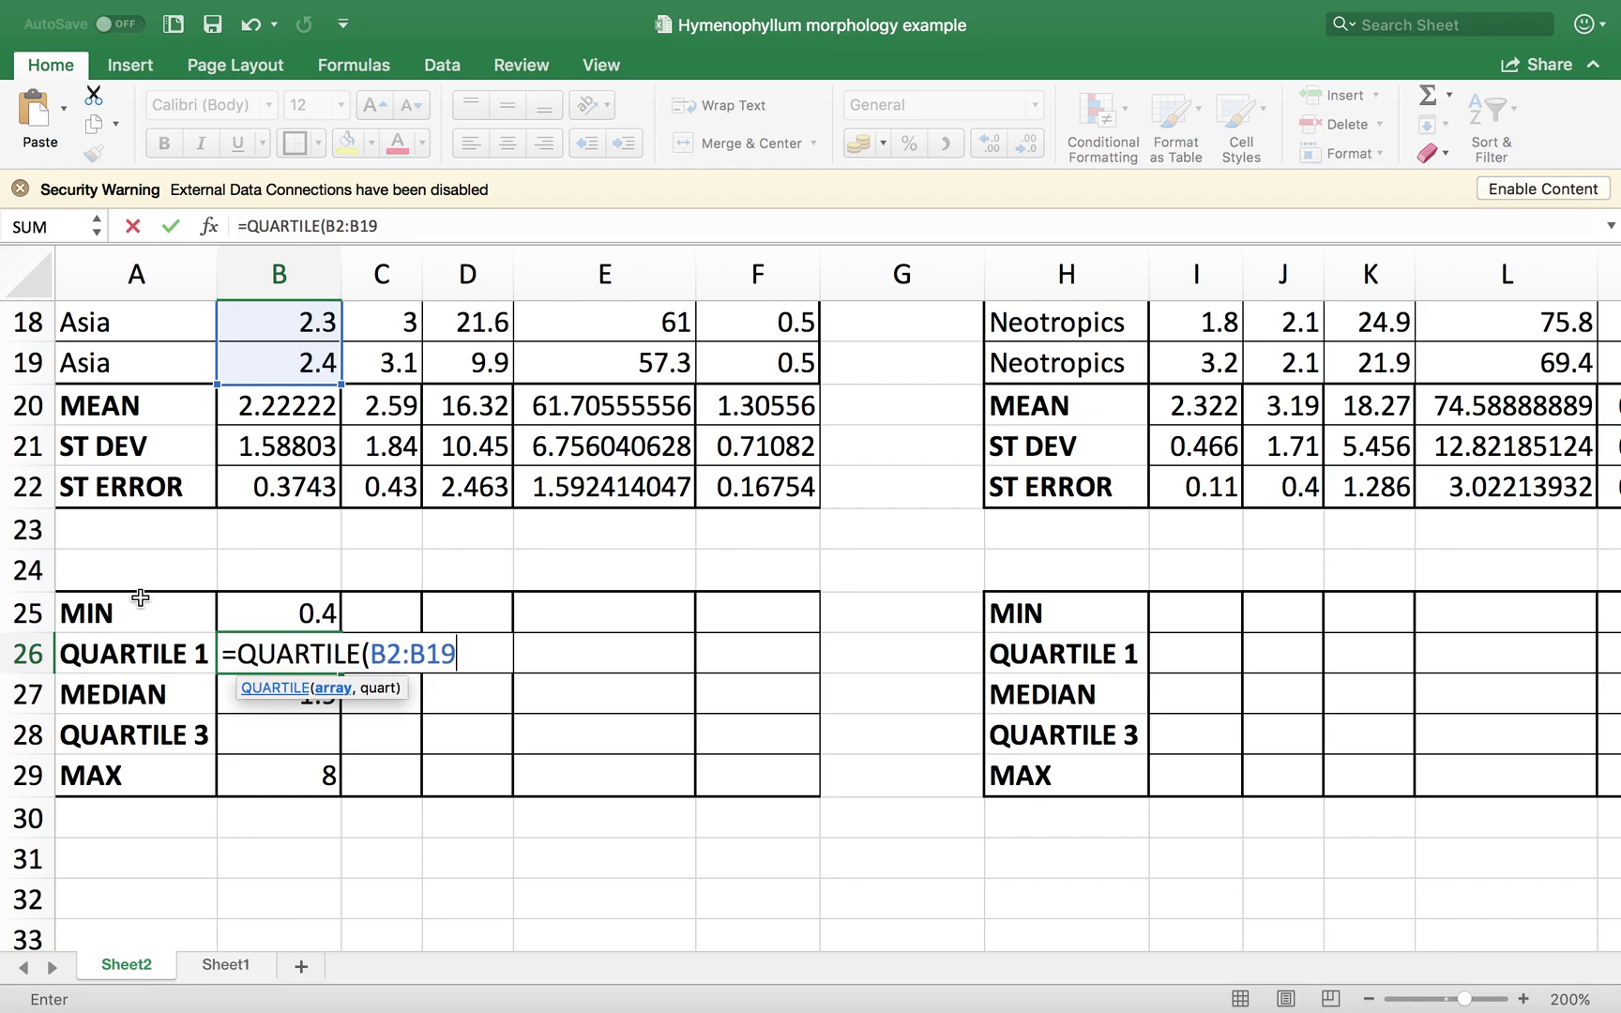
text(,)
text(1))
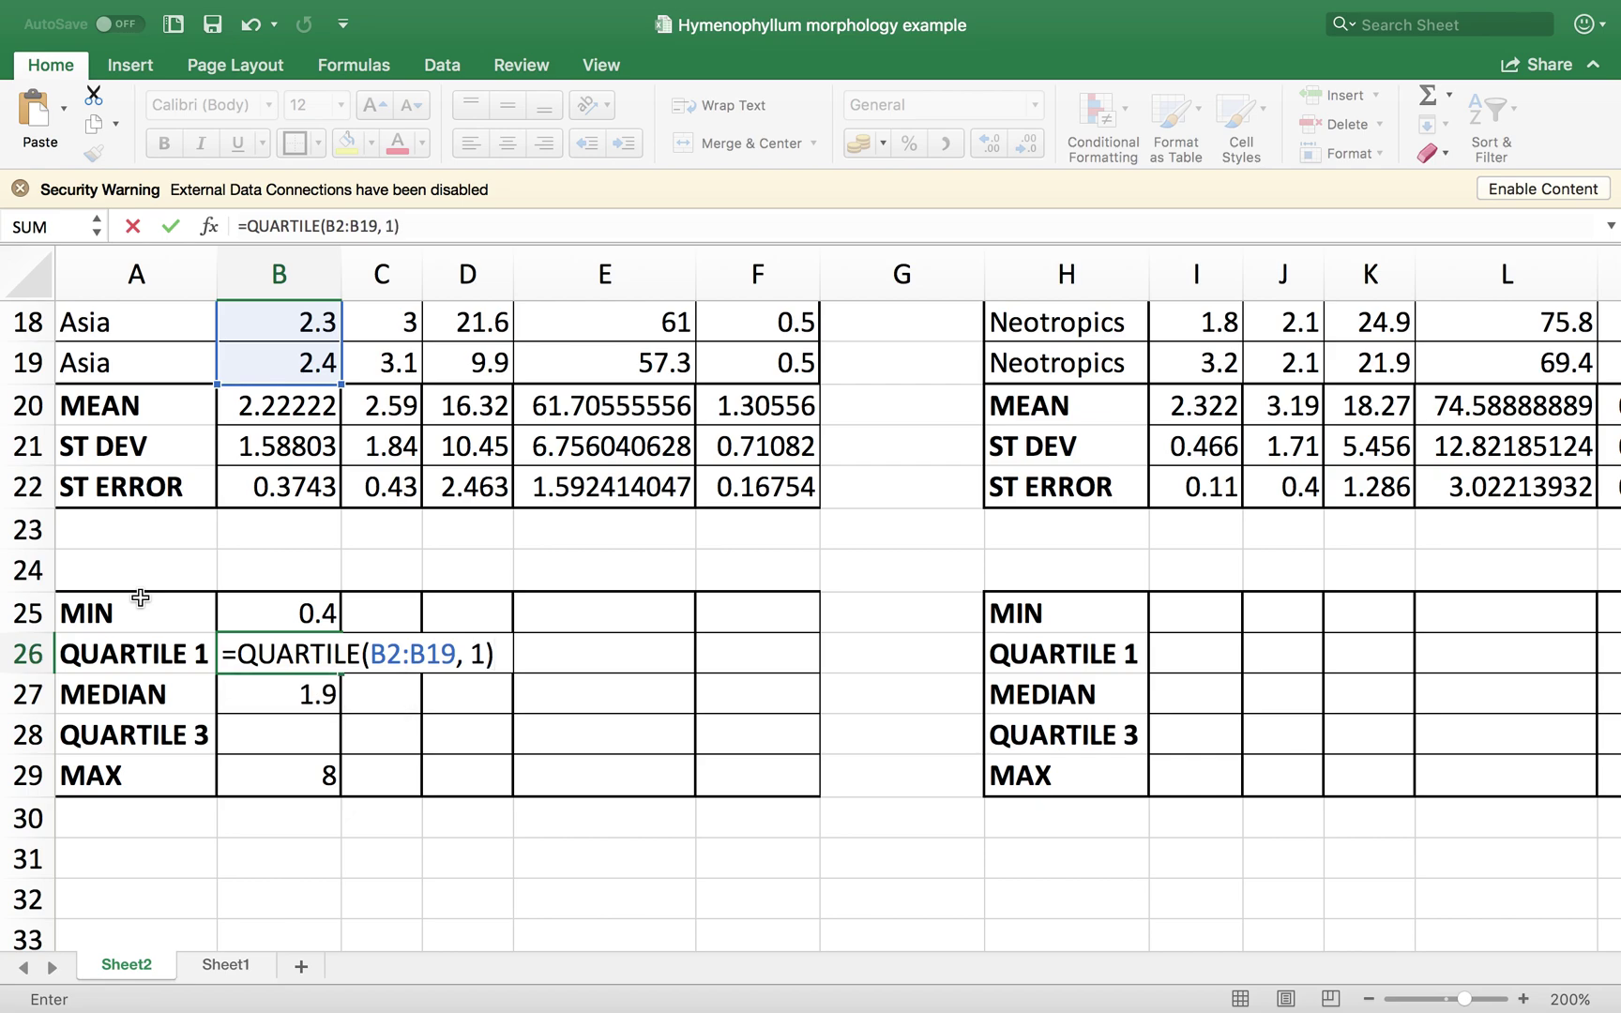
key(Return)
click(281, 739)
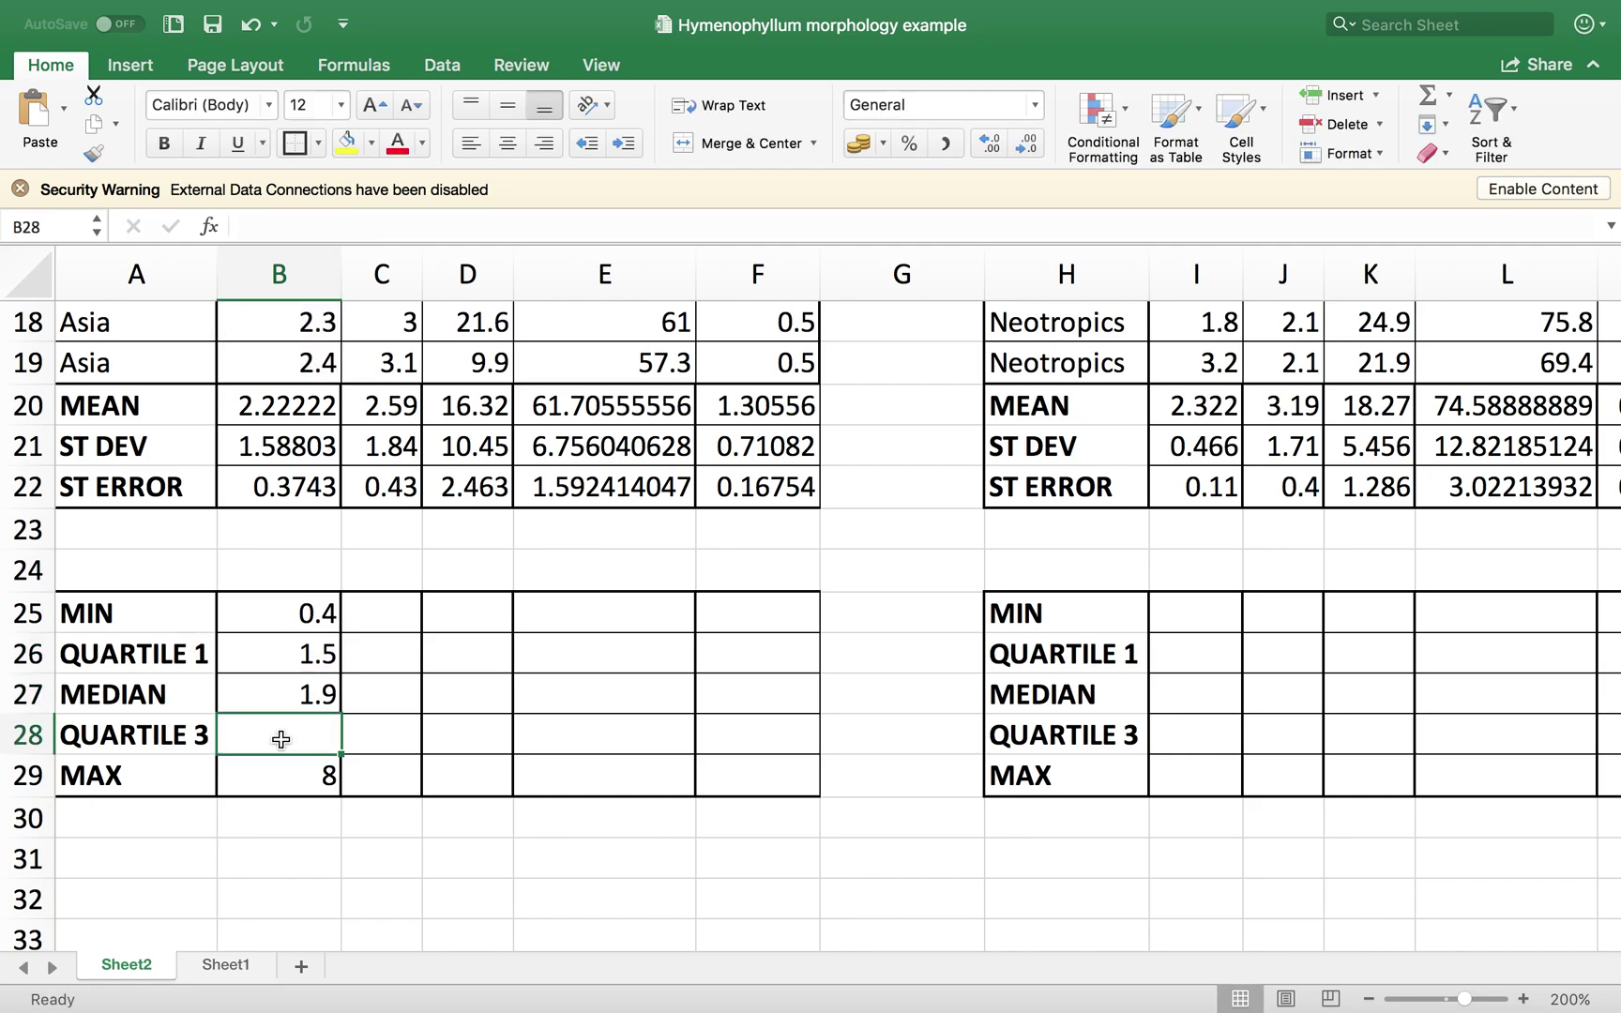
text(=QUA)
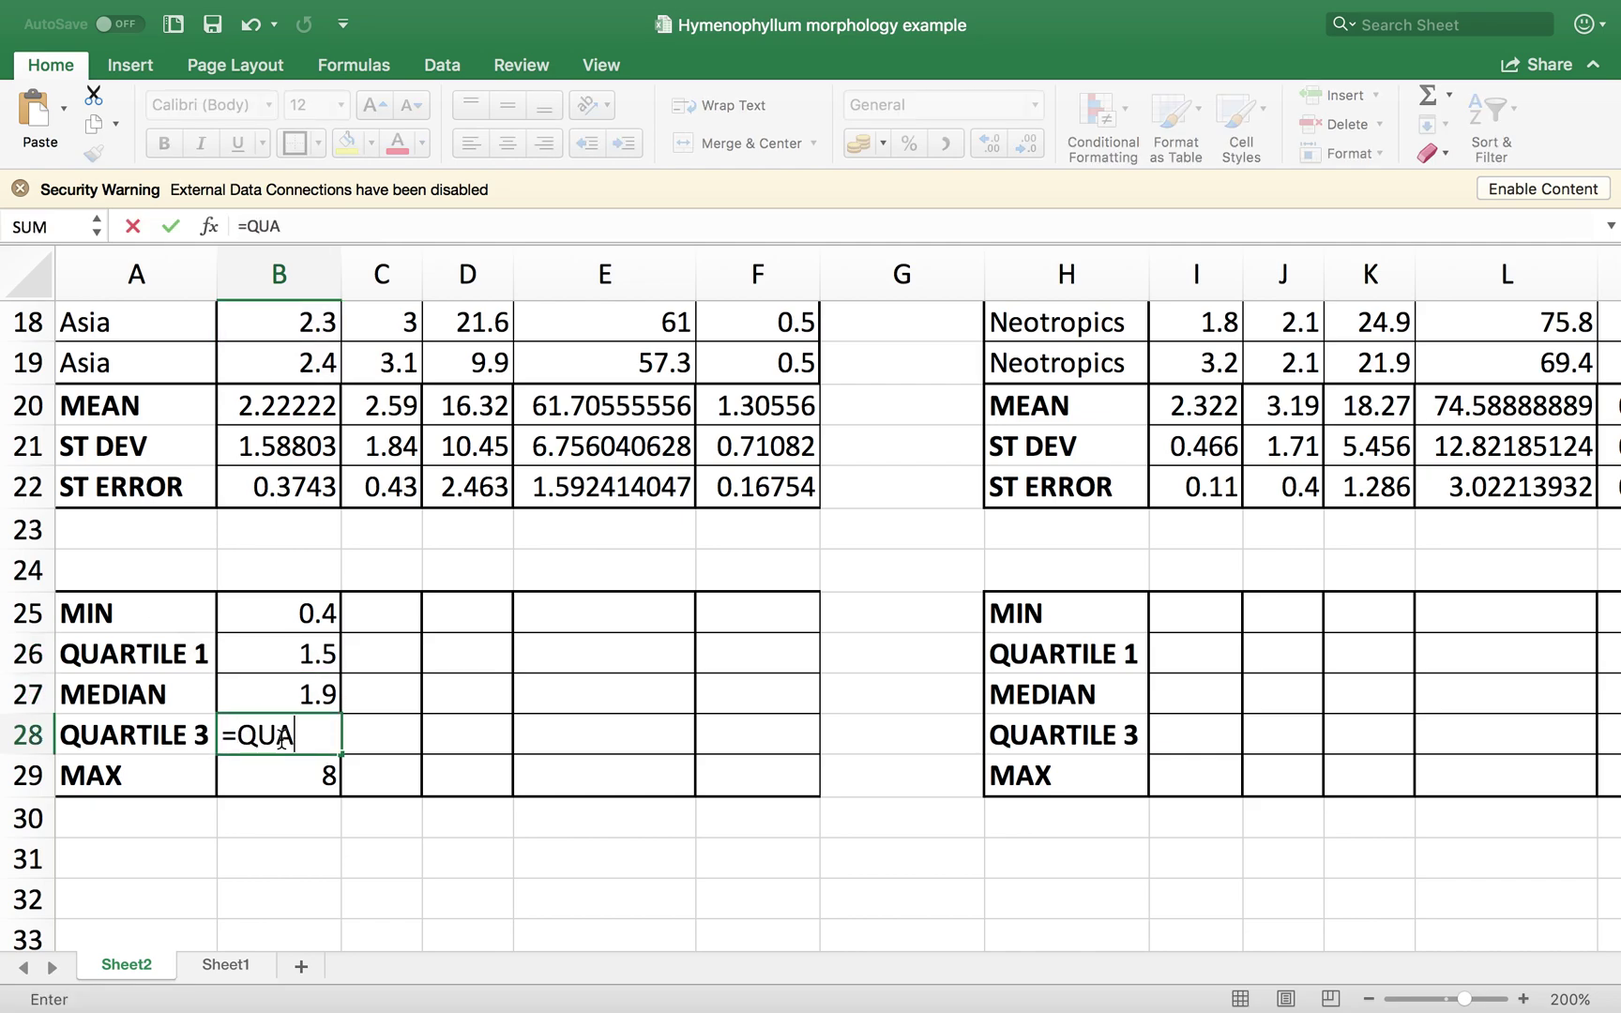
text(RTILE()
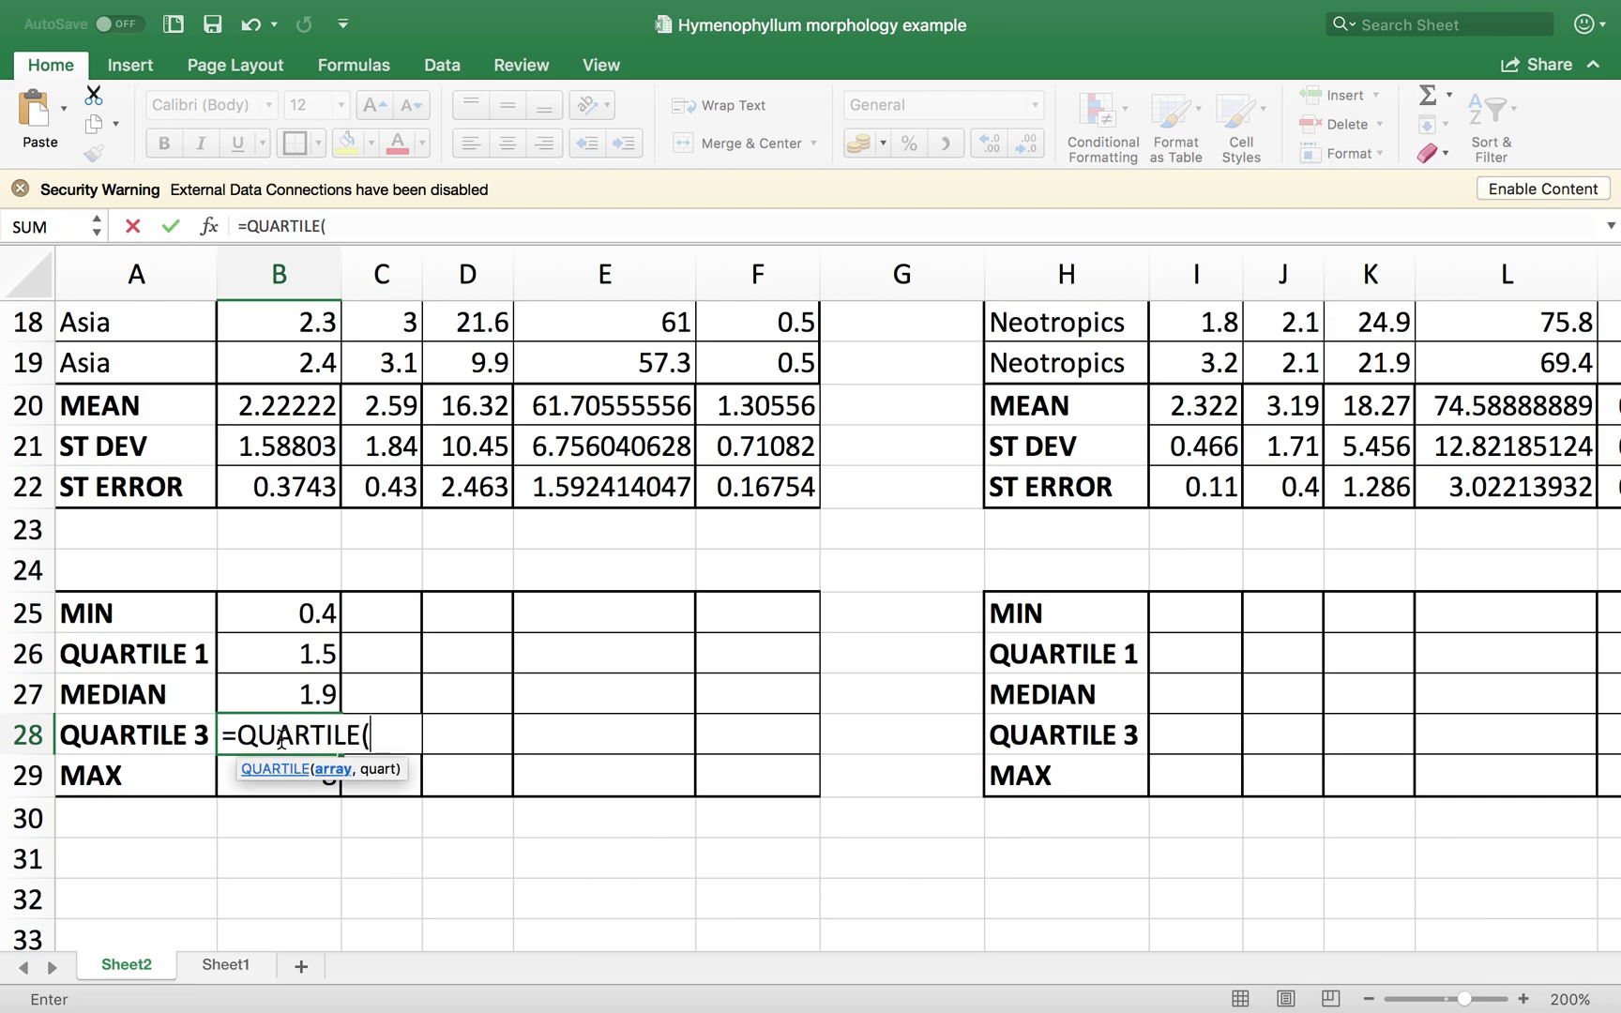
text(B2:B19)
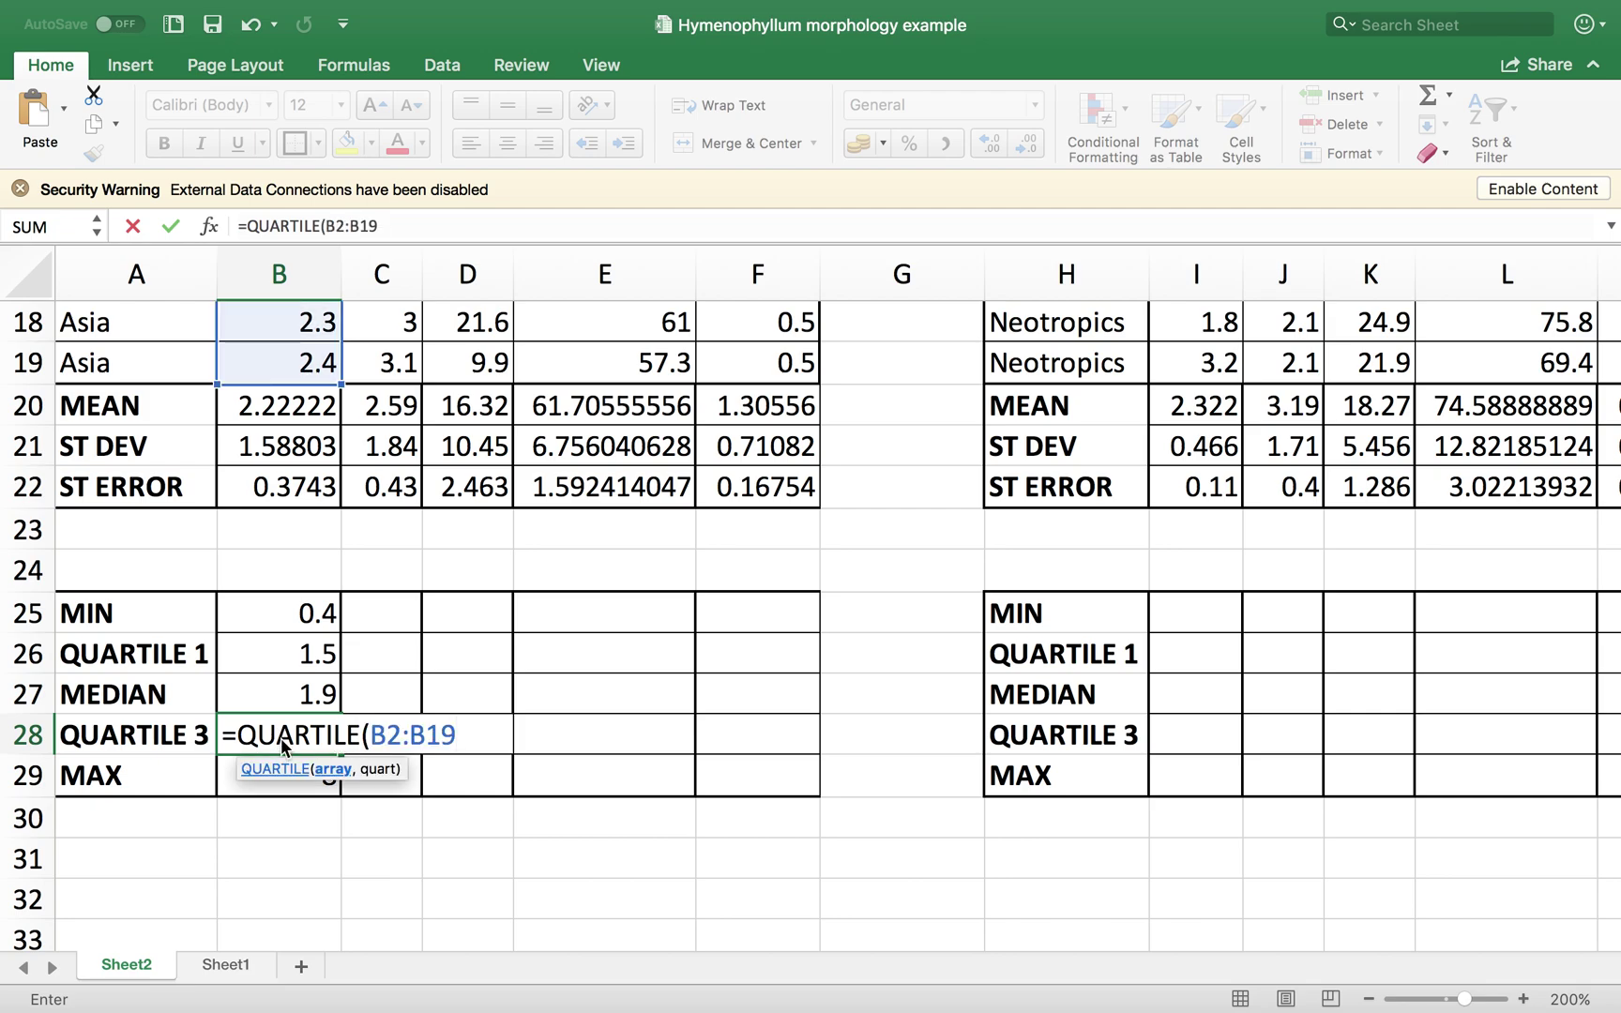
text(, 3))
key(Return)
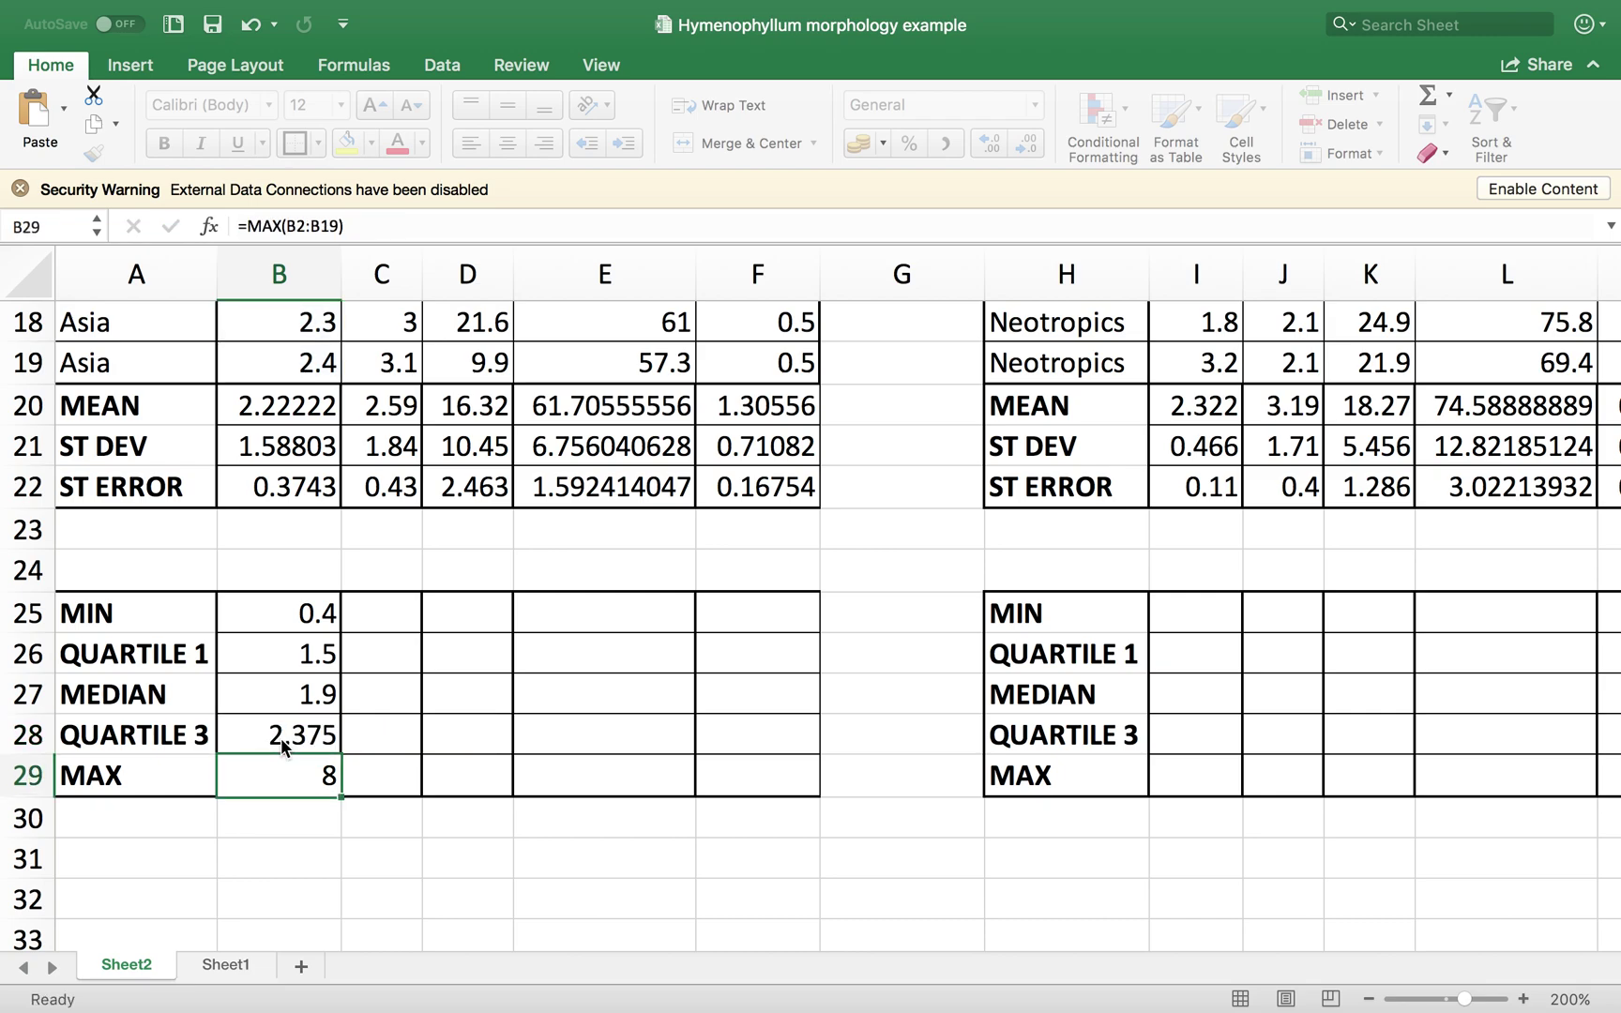
- Copy the Asia MIN-to-MAX block B25:F29 into the Neotropics table at I25
drag(308, 610, 776, 788)
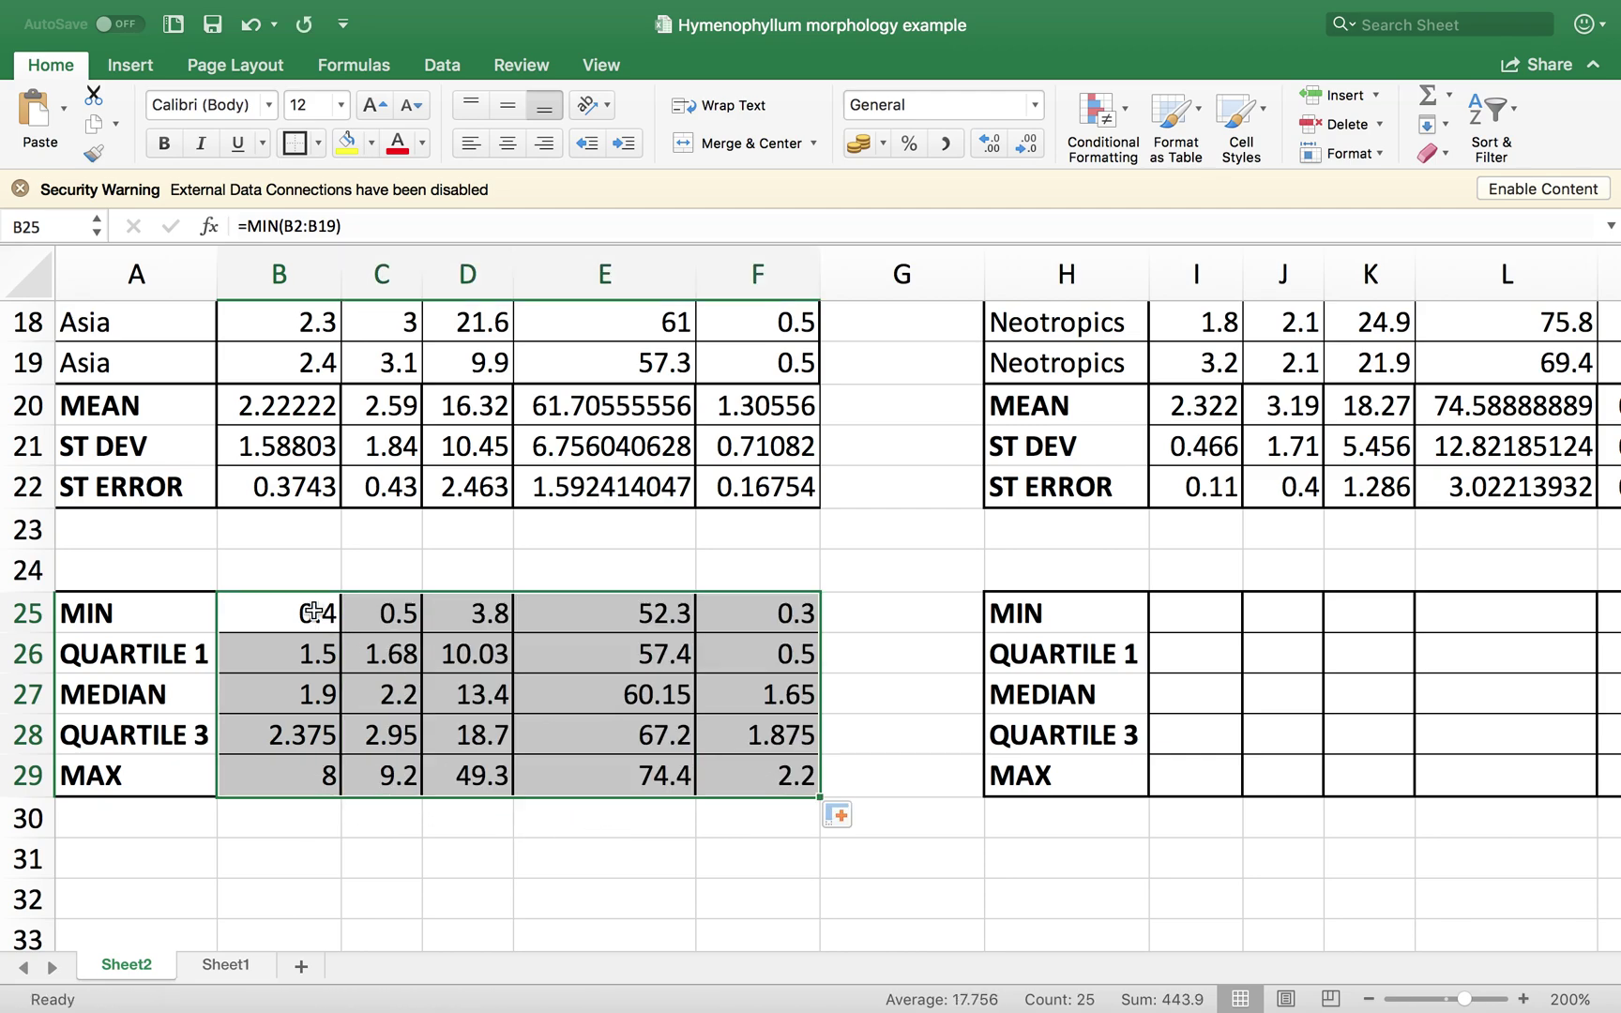
drag(299, 608, 736, 775)
key(super+c)
scroll(1070, 664, right, 4)
scroll(1070, 665, up, 1)
click(1039, 647)
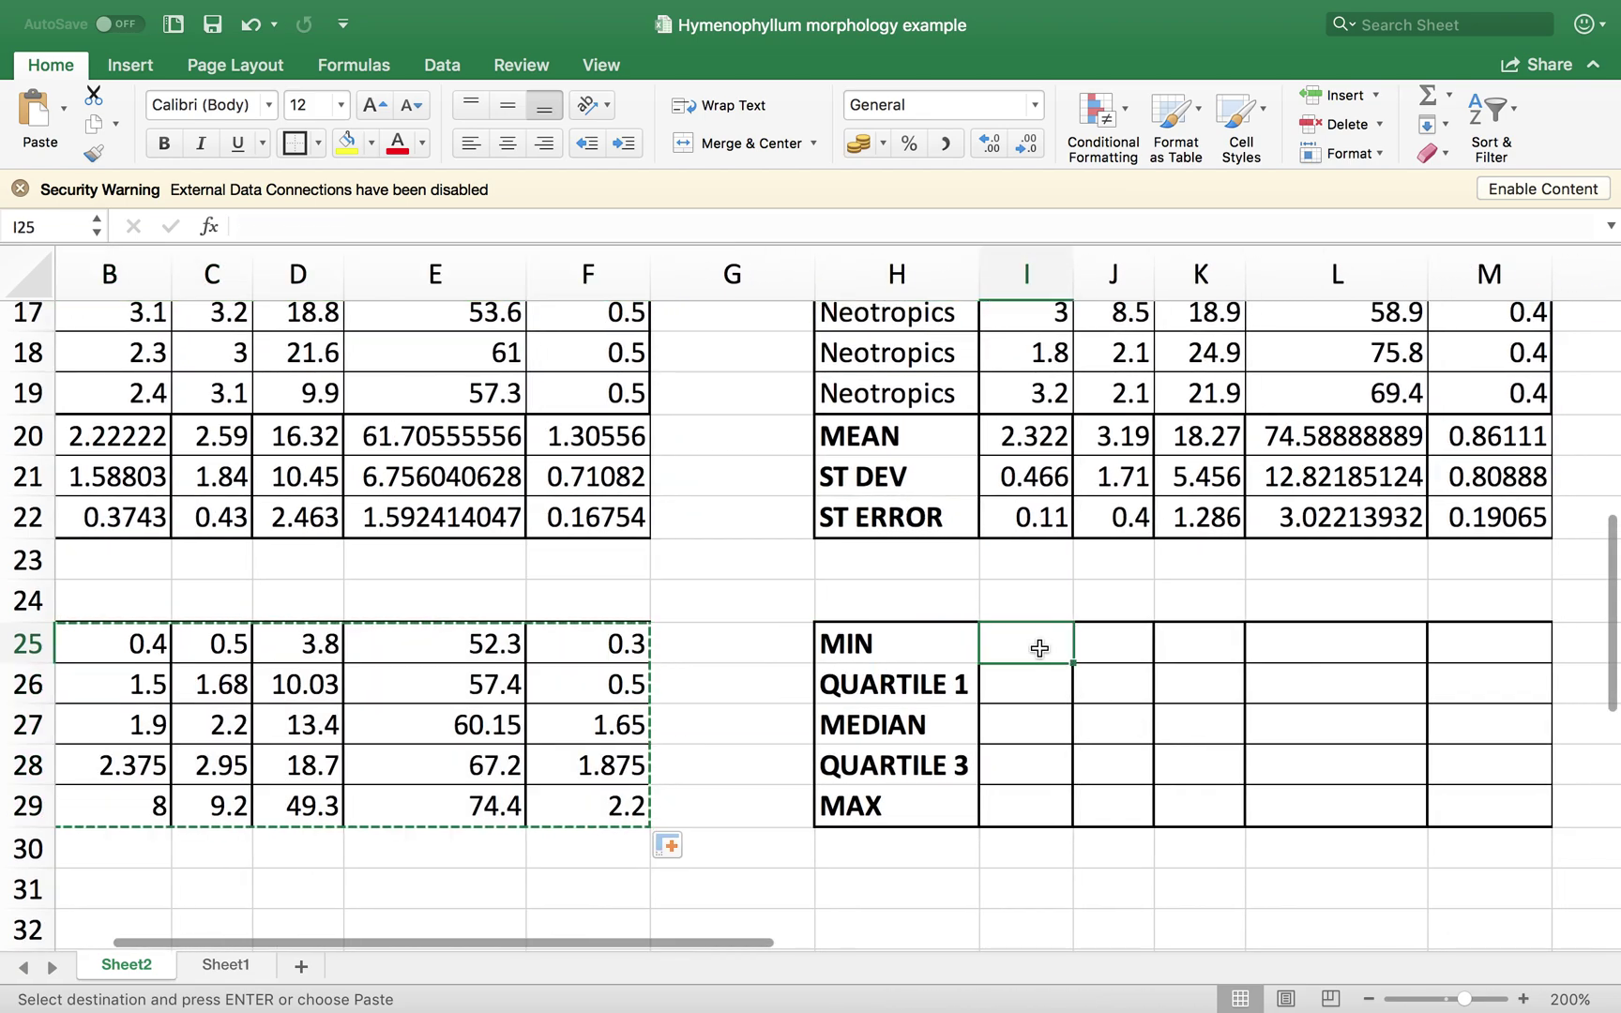
key(super+v)
- Paste the same B25:F29 block into the Pacific table at P25 and check the P26 quartile
scroll(127, 634, left, 1)
scroll(127, 633, up, 1)
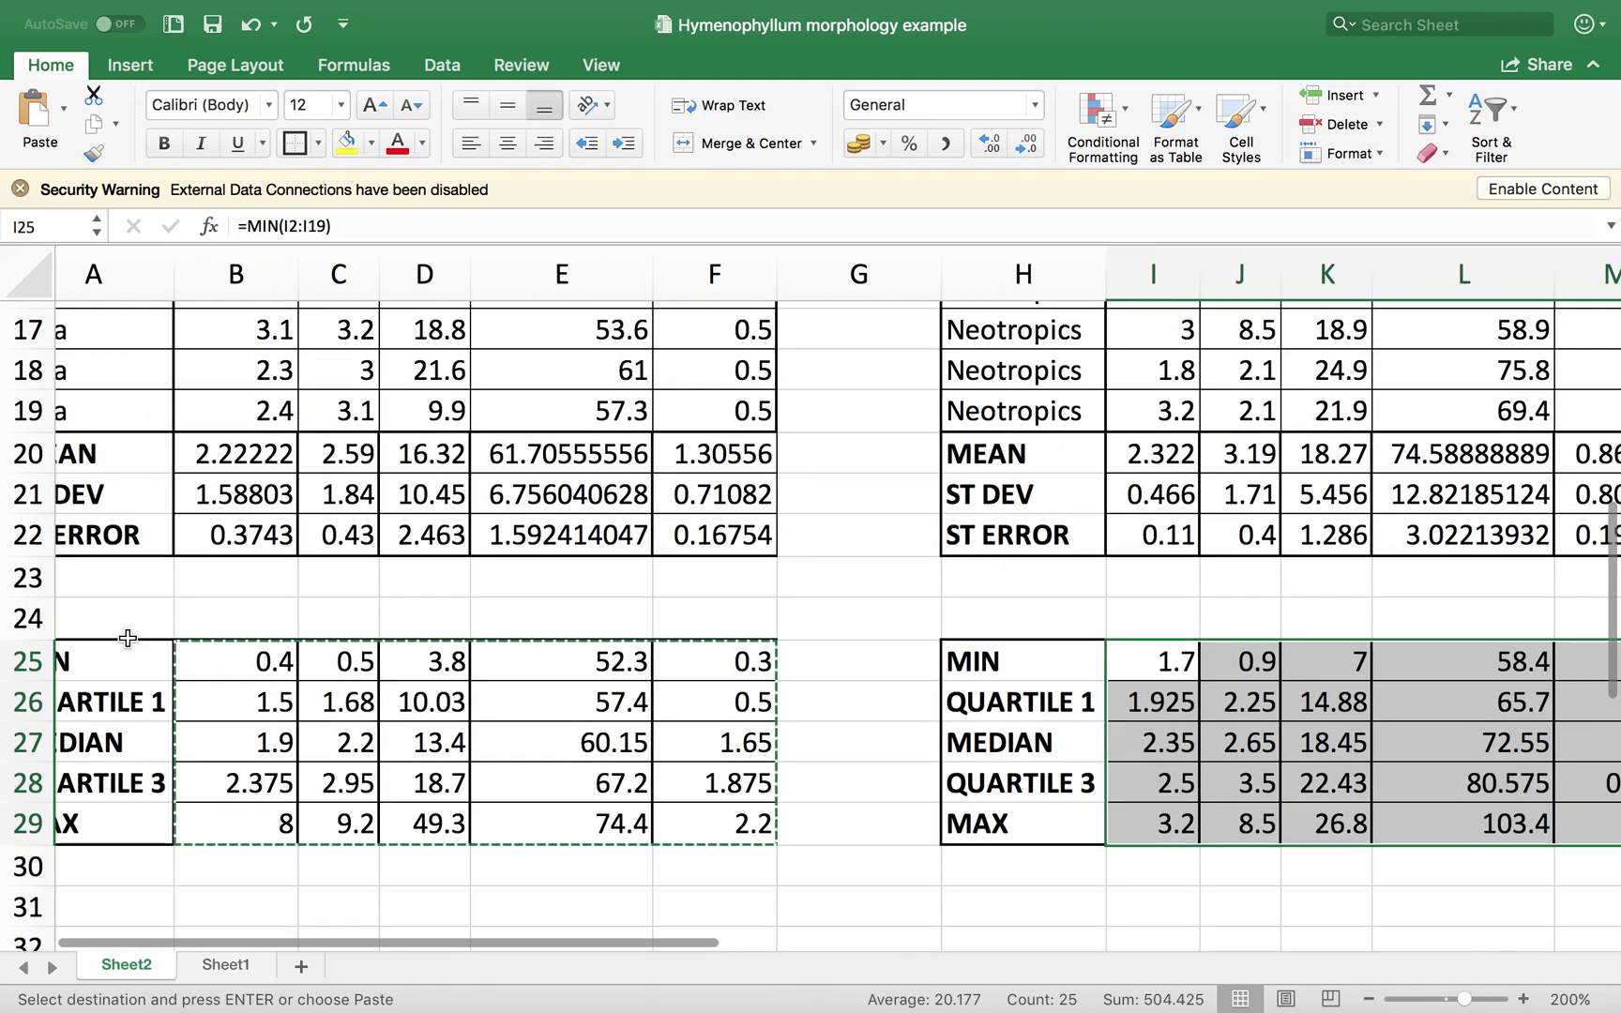
click(232, 667)
drag(233, 667, 706, 835)
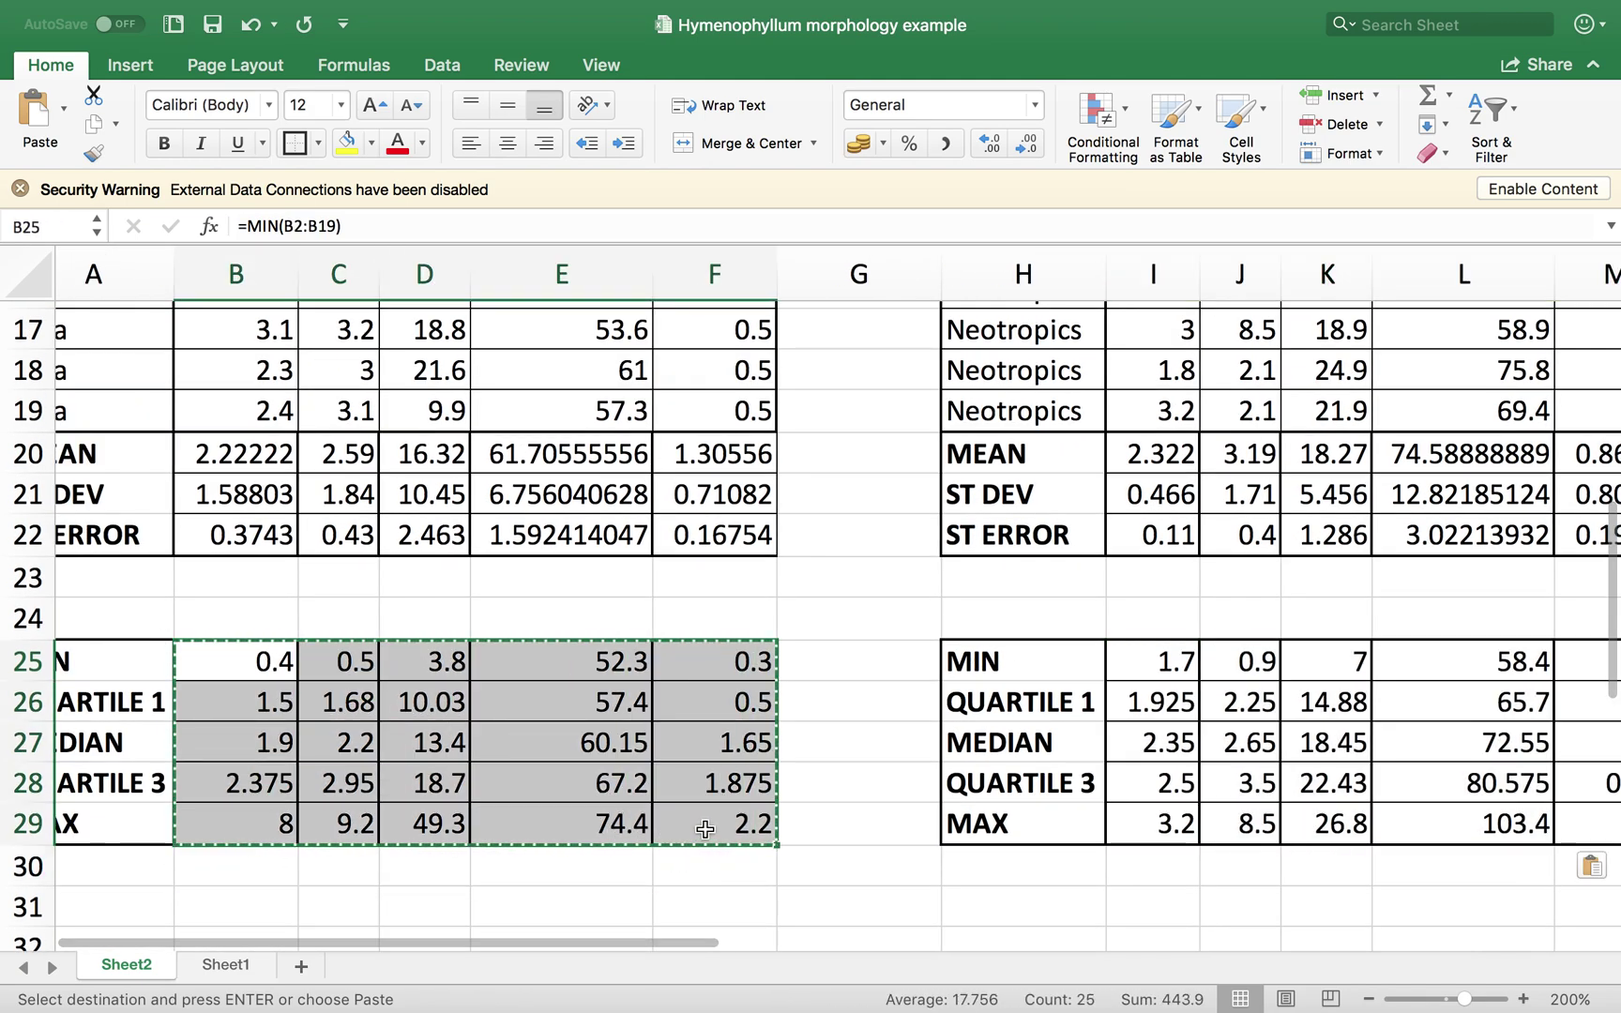
scroll(705, 830, right, 10)
scroll(705, 831, up, 2)
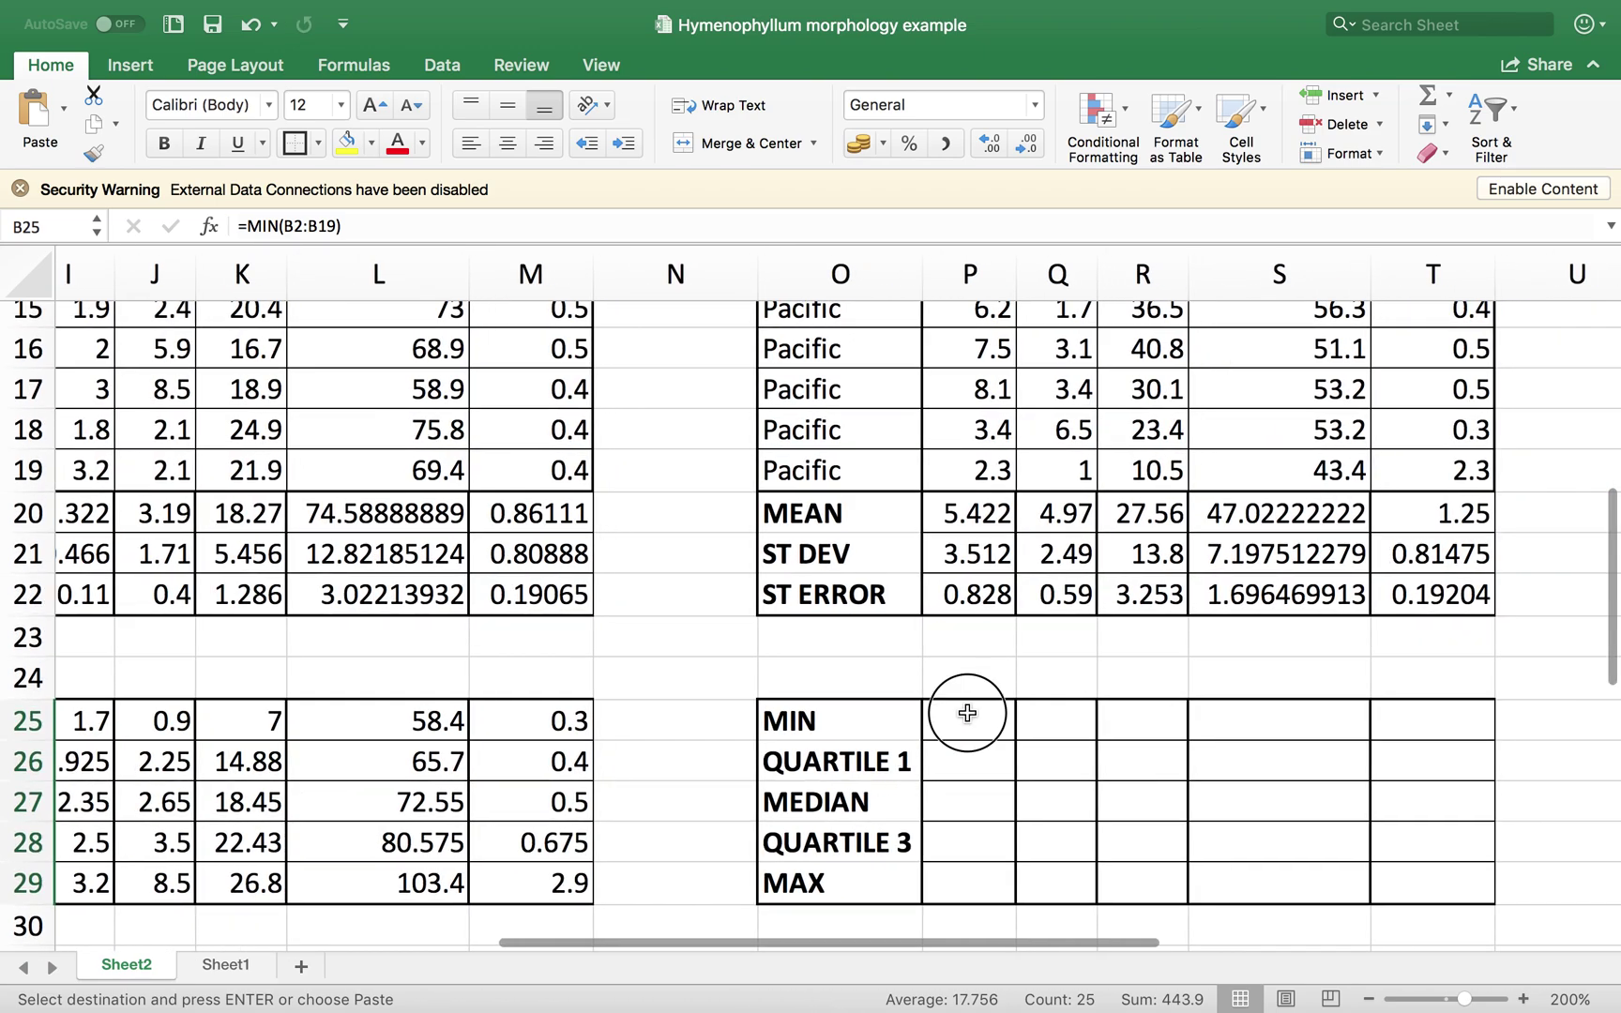
click(968, 715)
key(super+v)
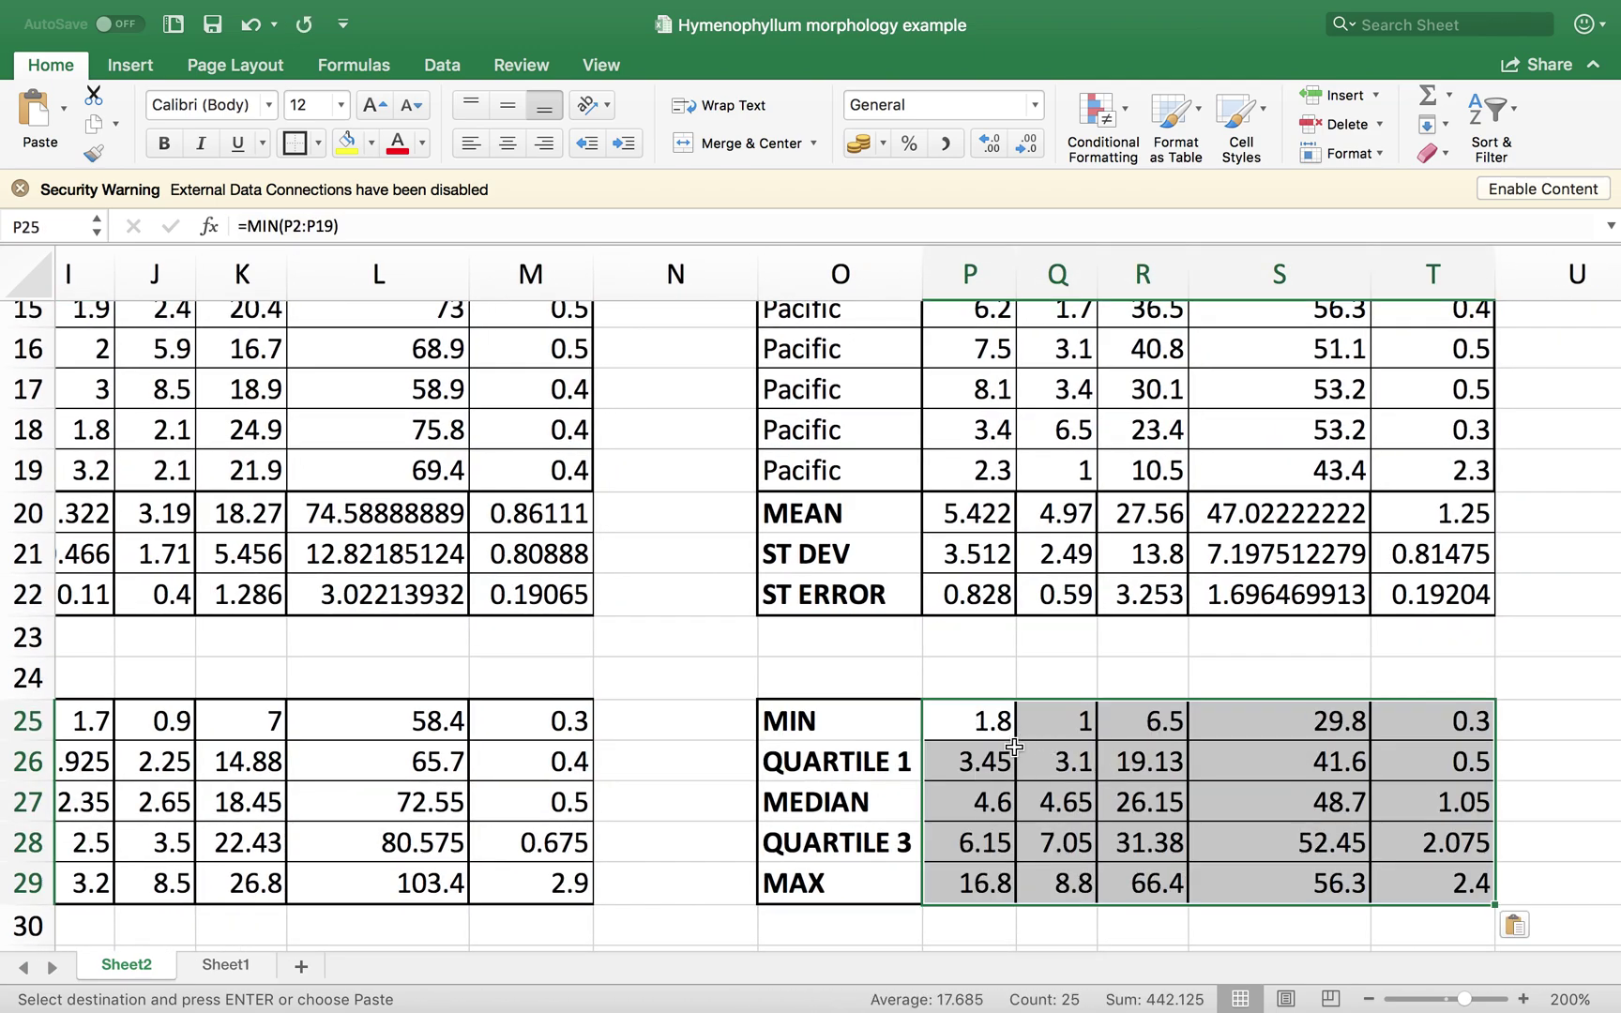
scroll(1088, 814, down, 2)
scroll(1088, 815, right, 1)
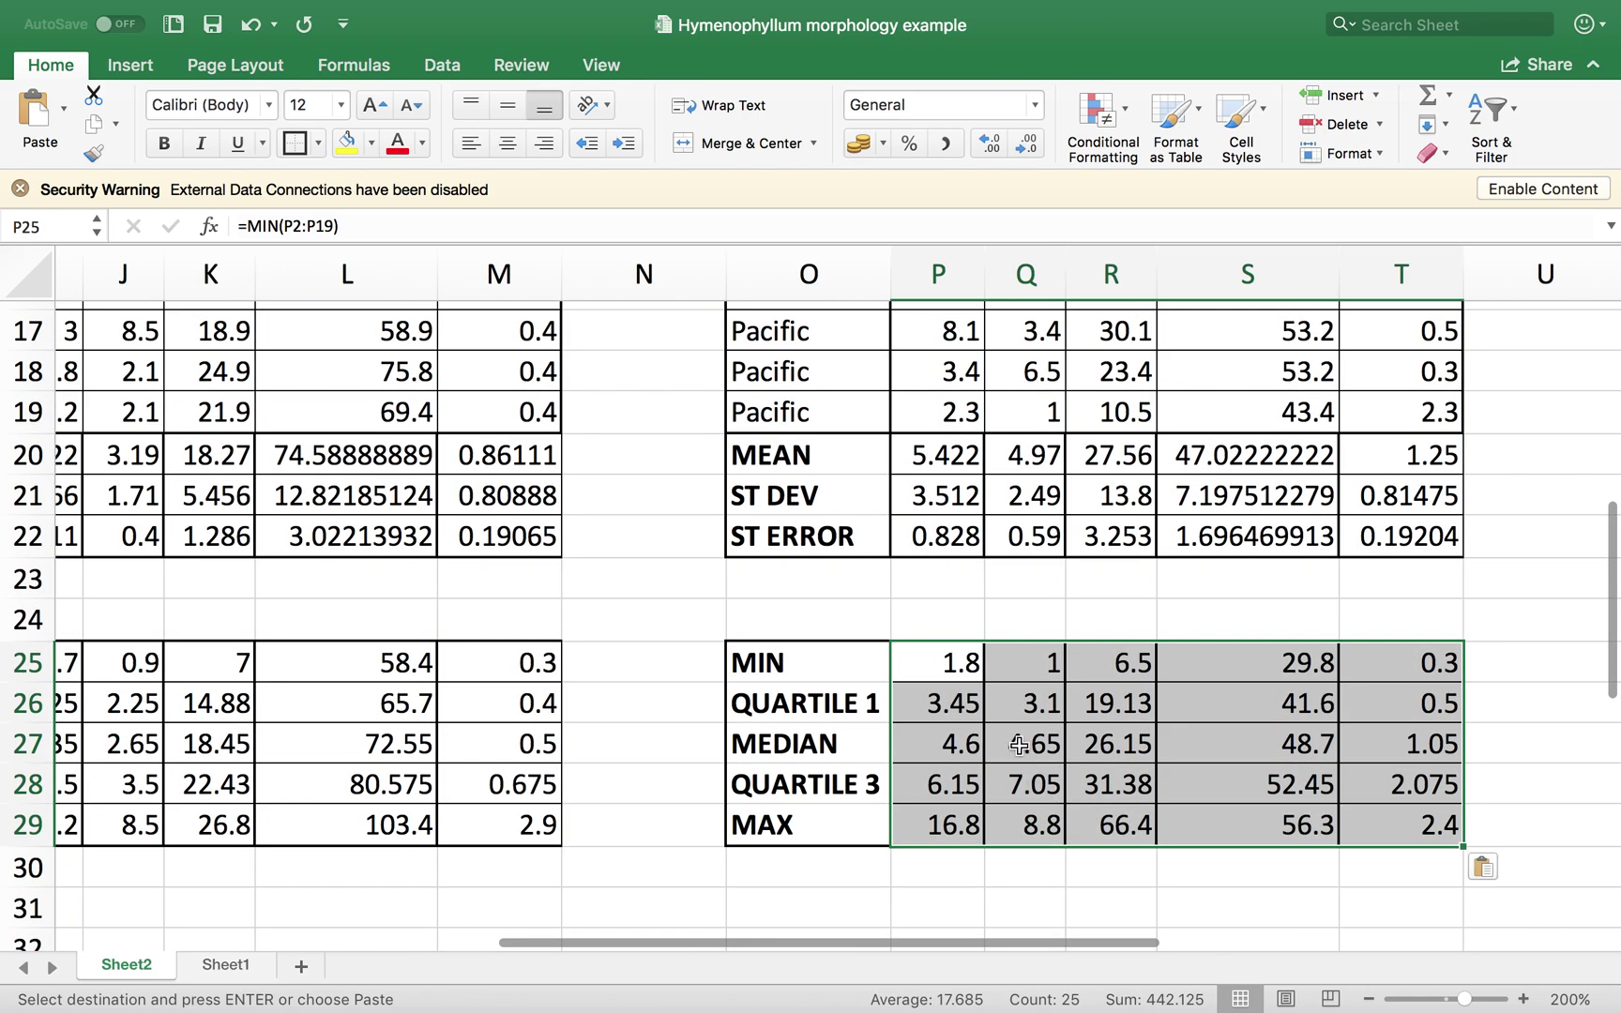
click(950, 702)
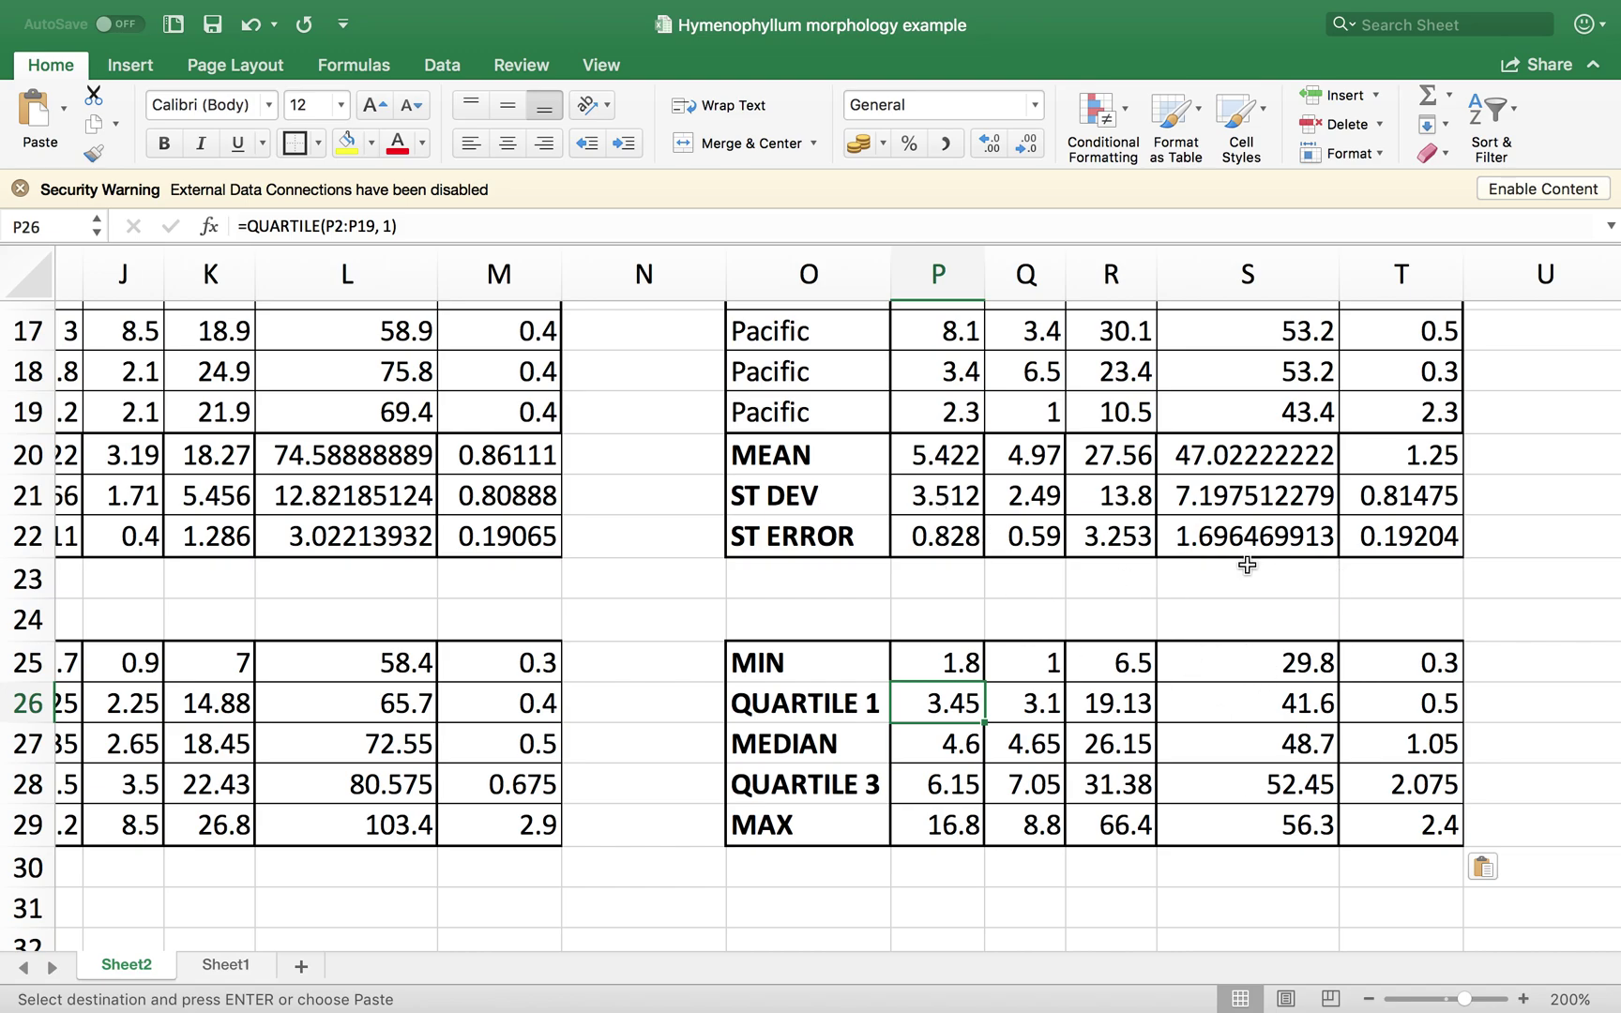
scroll(1220, 644, left, 10)
scroll(1220, 644, down, 2)
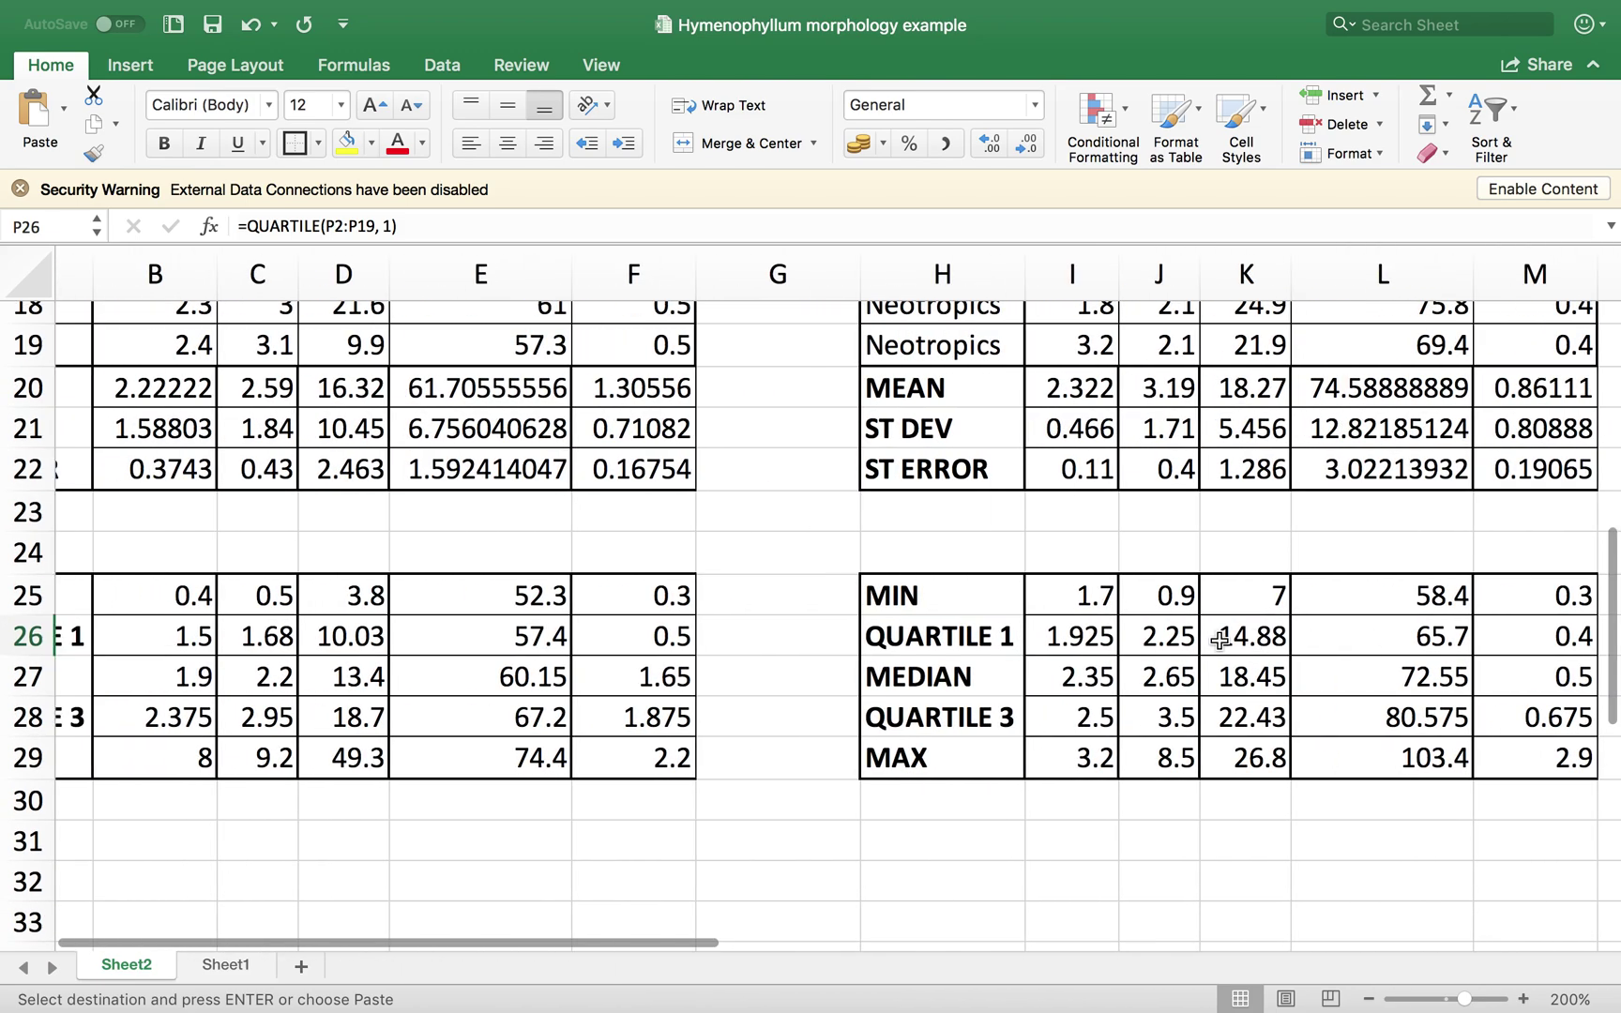
scroll(1219, 640, left, 2)
ctrl+scroll(1220, 640, down, 5)
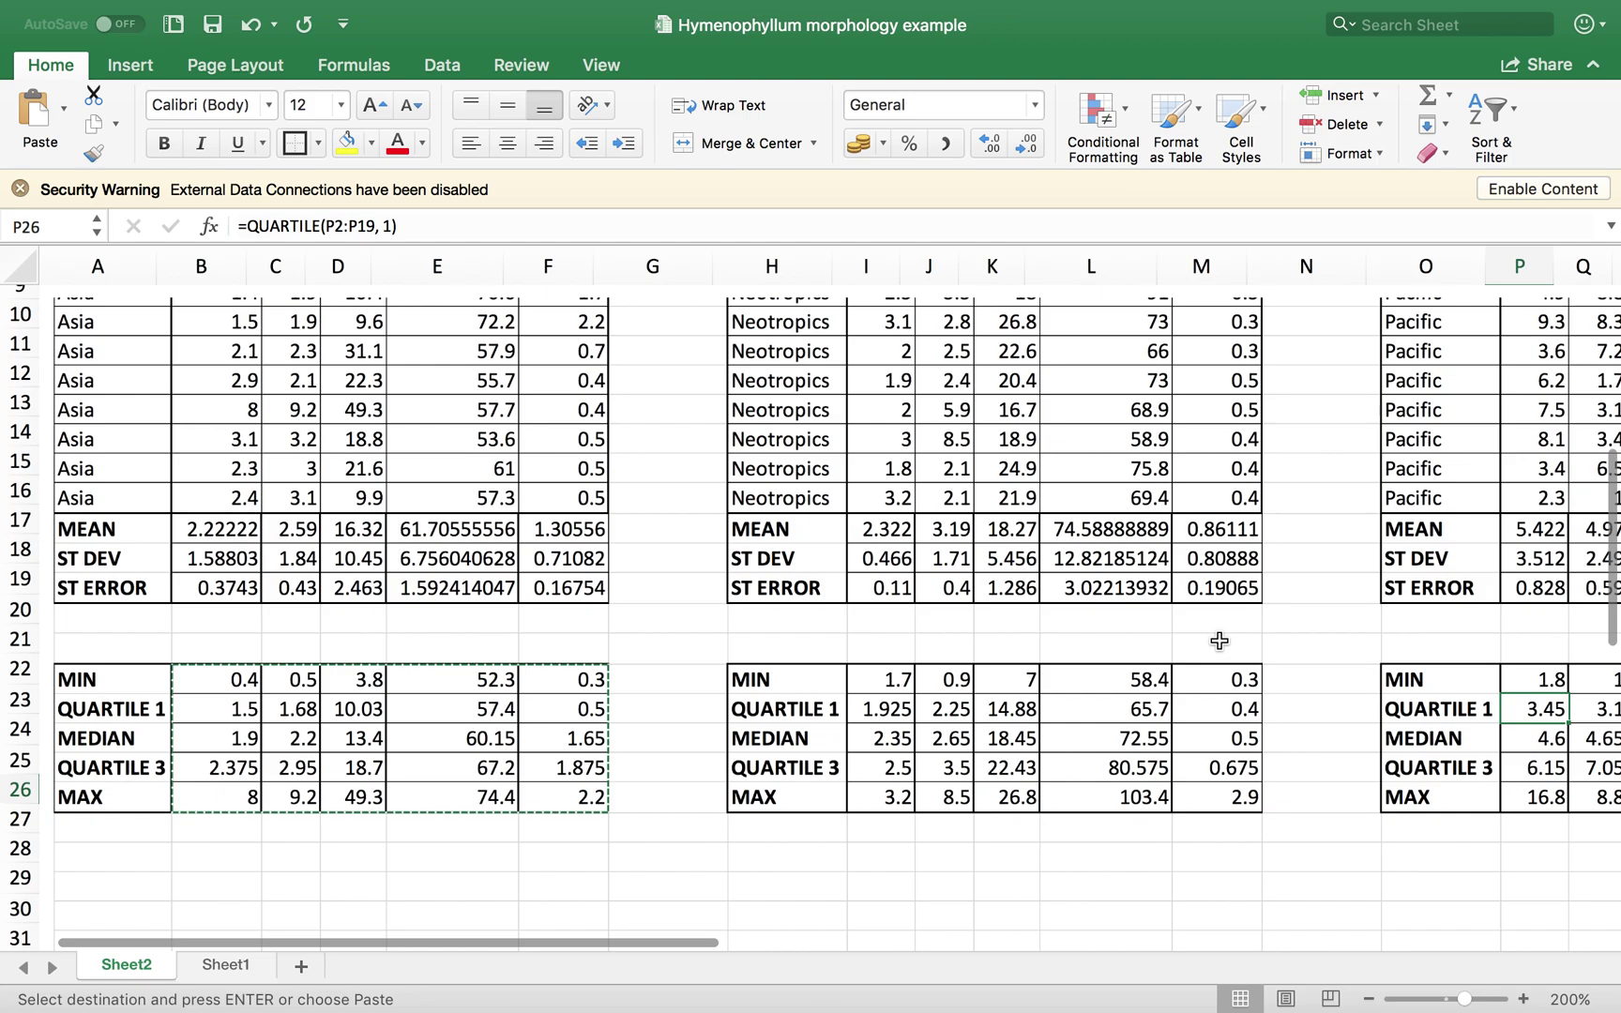
ctrl+scroll(1220, 641, down, 5)
ctrl+scroll(765, 604, up, 5)
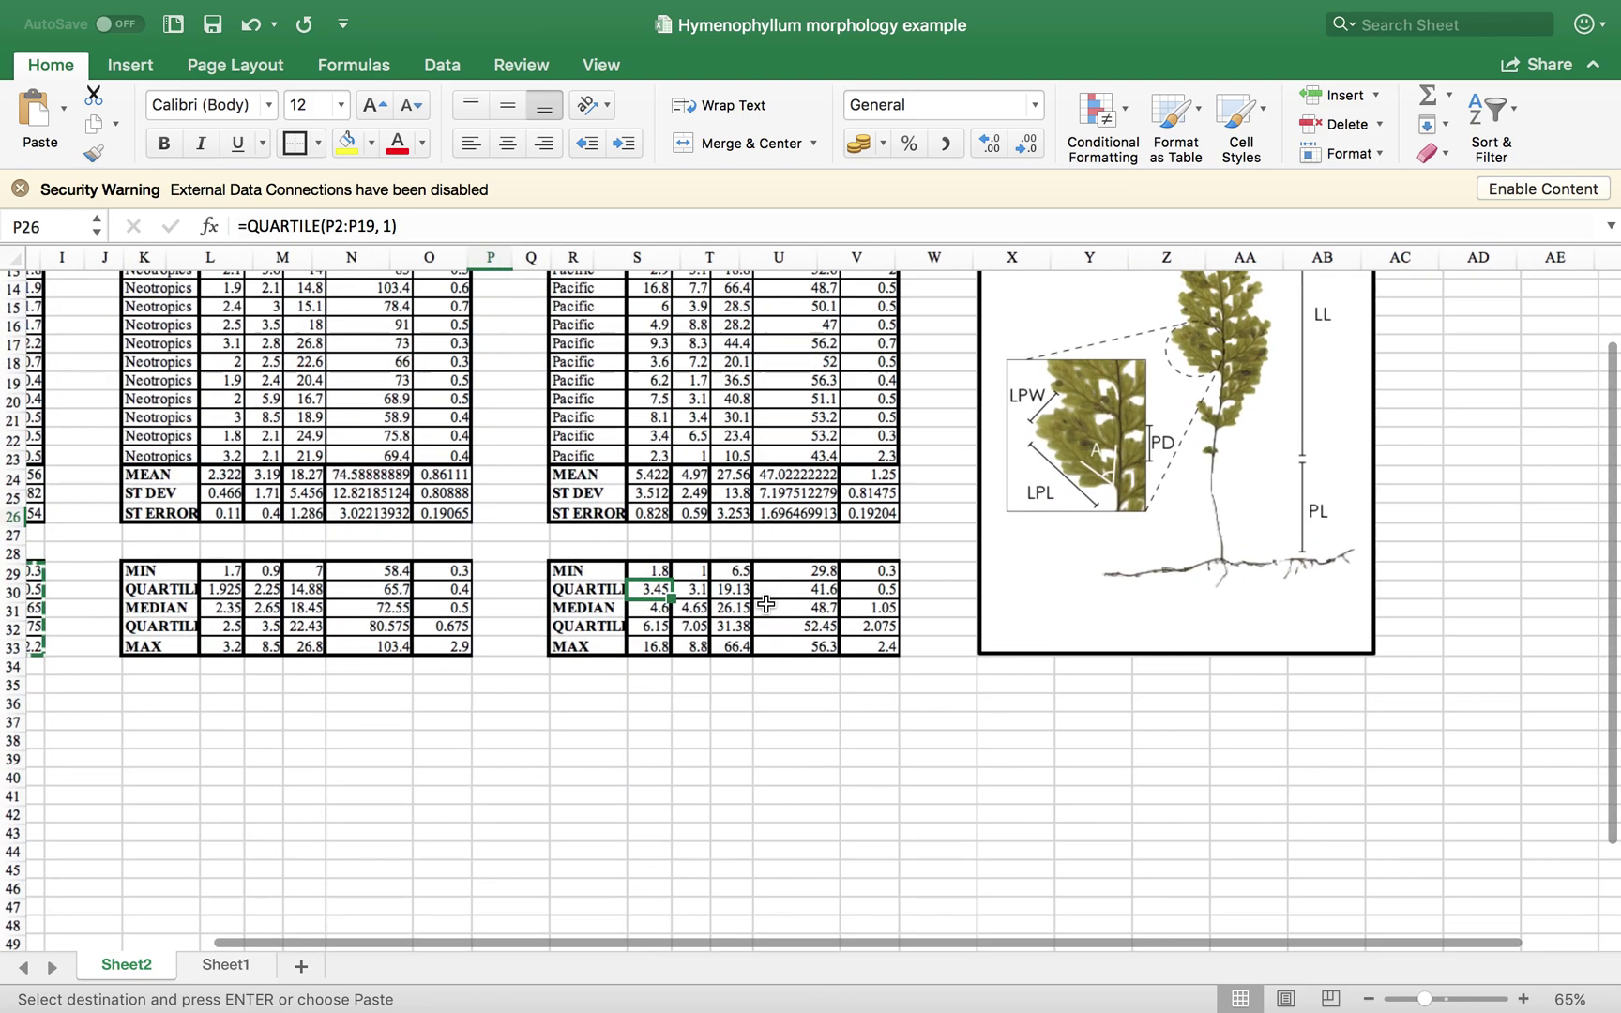
scroll(765, 604, up, 3)
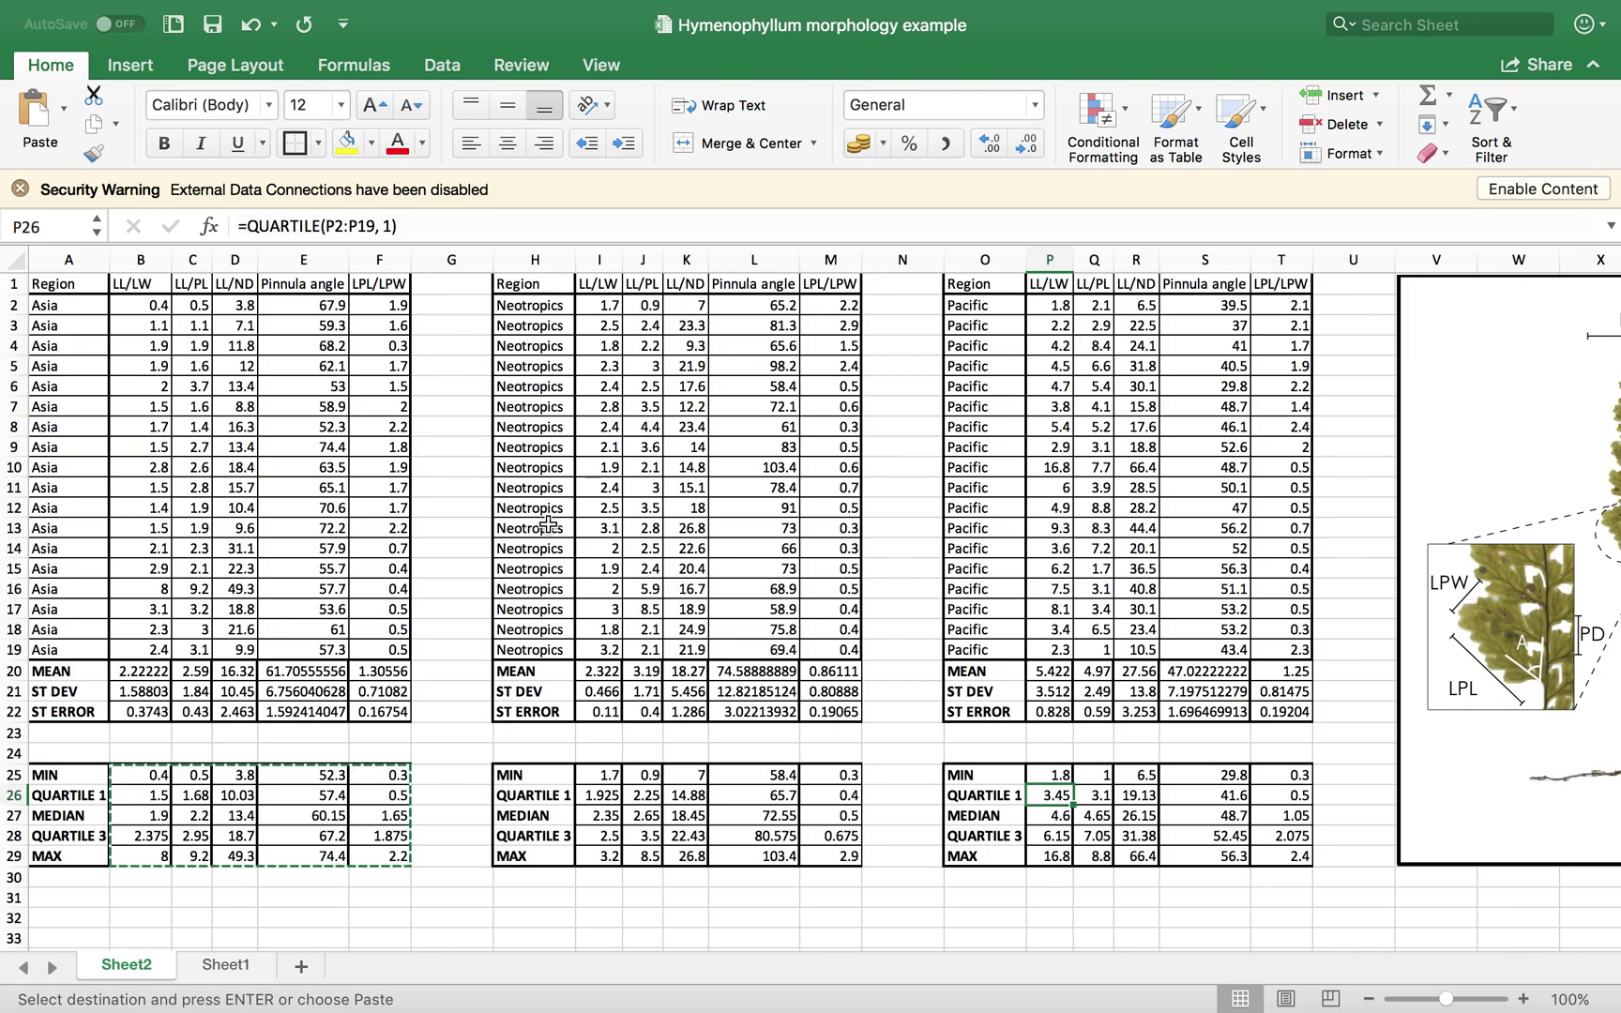
scroll(548, 525, up, 5)
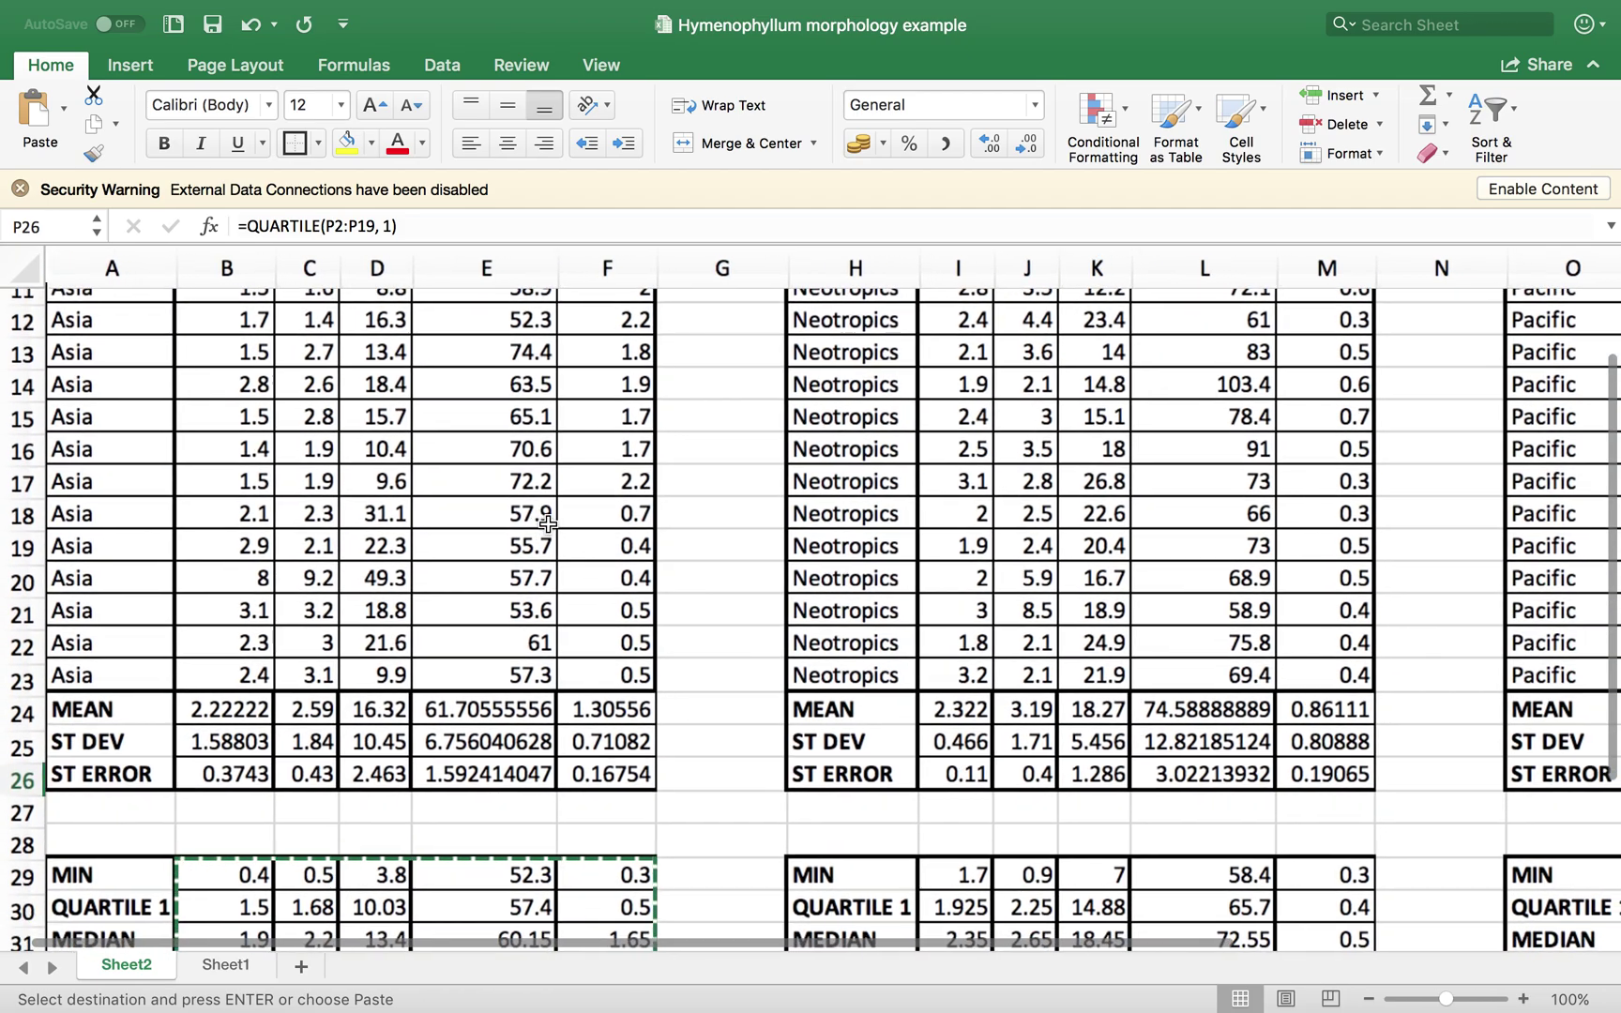
scroll(447, 486, up, 4)
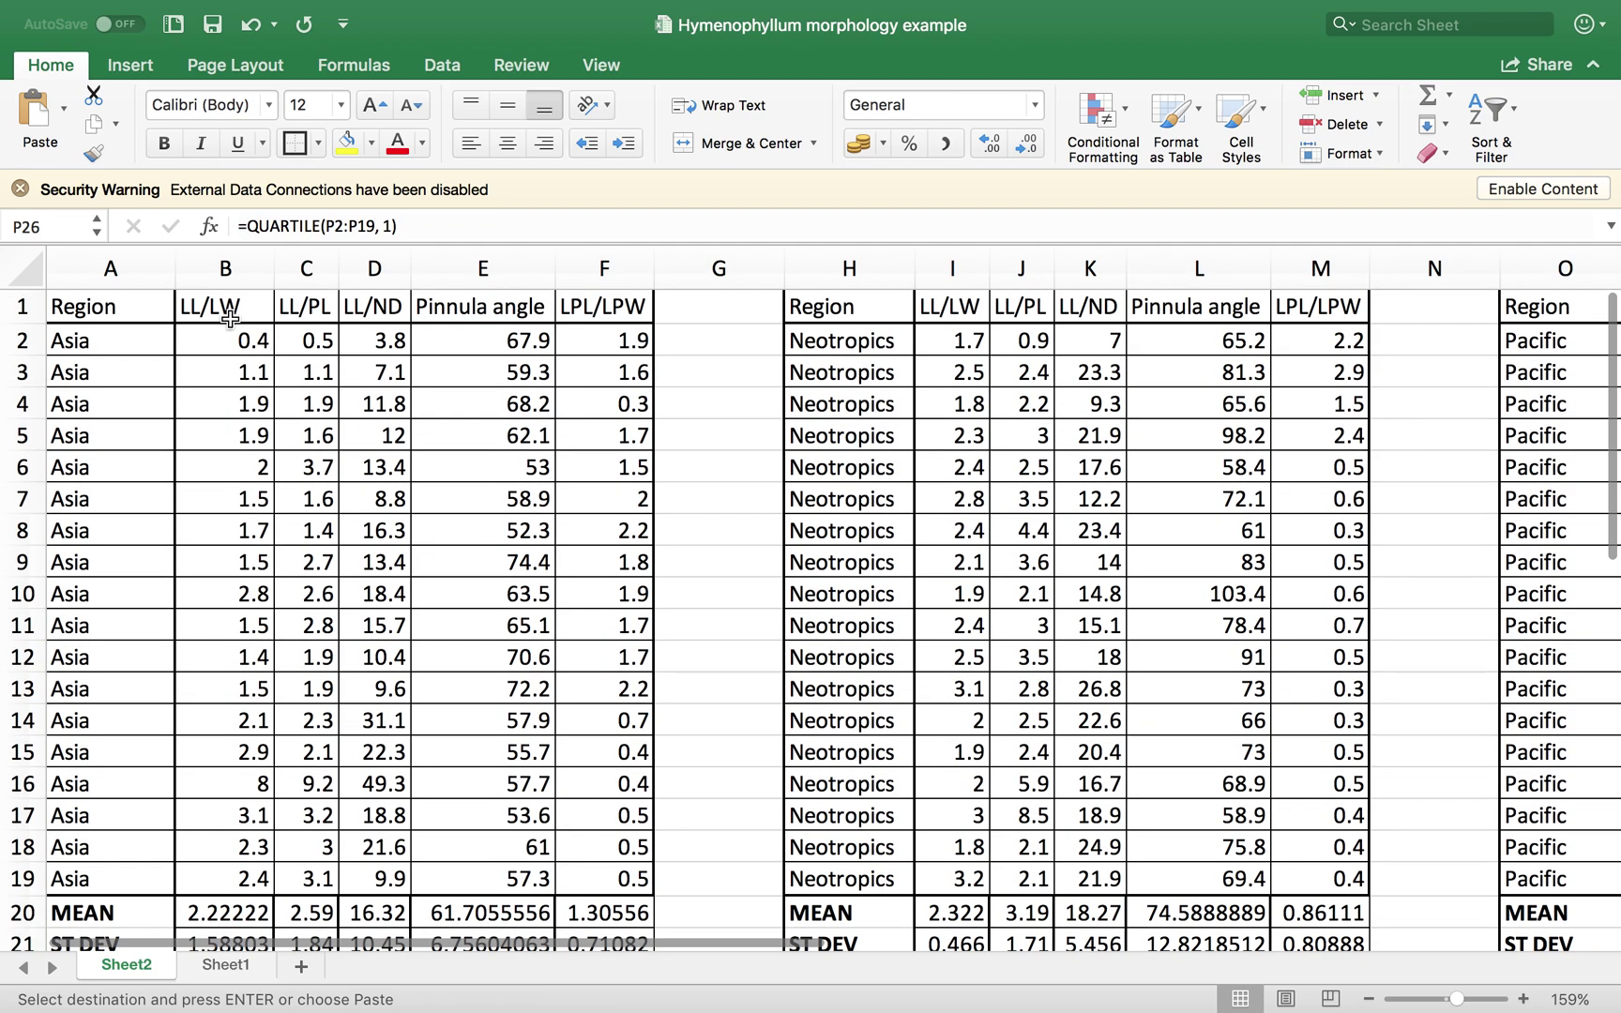
click(228, 315)
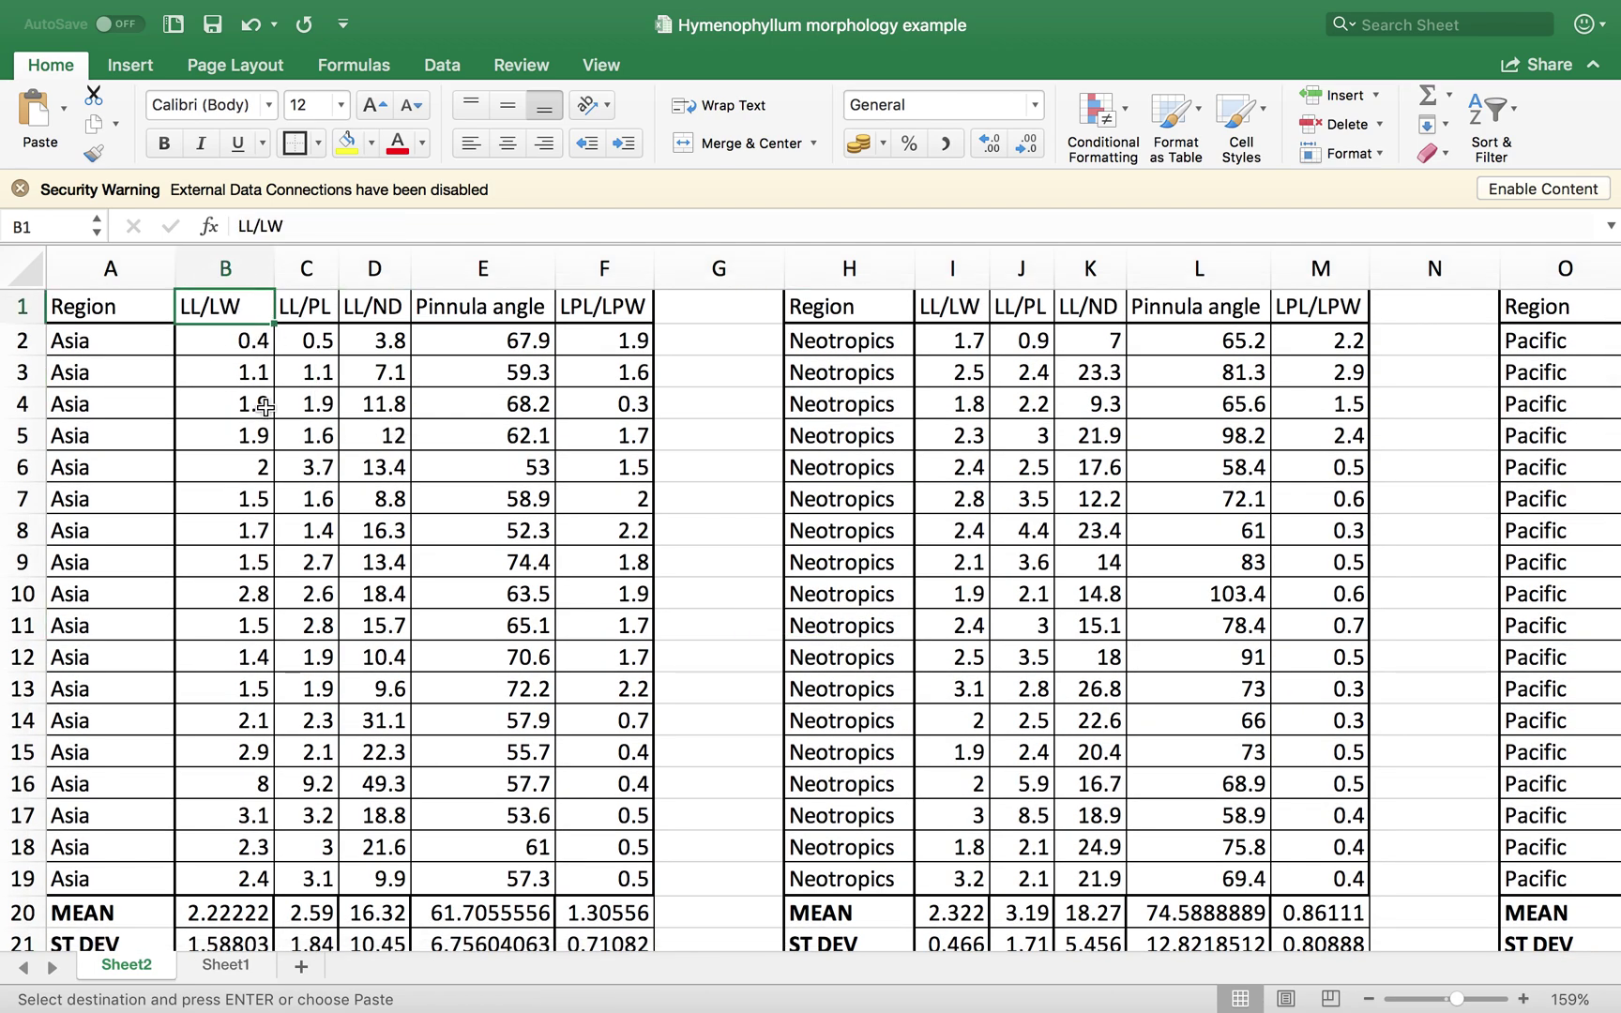
click(129, 343)
click(811, 344)
scroll(830, 341, right, 1)
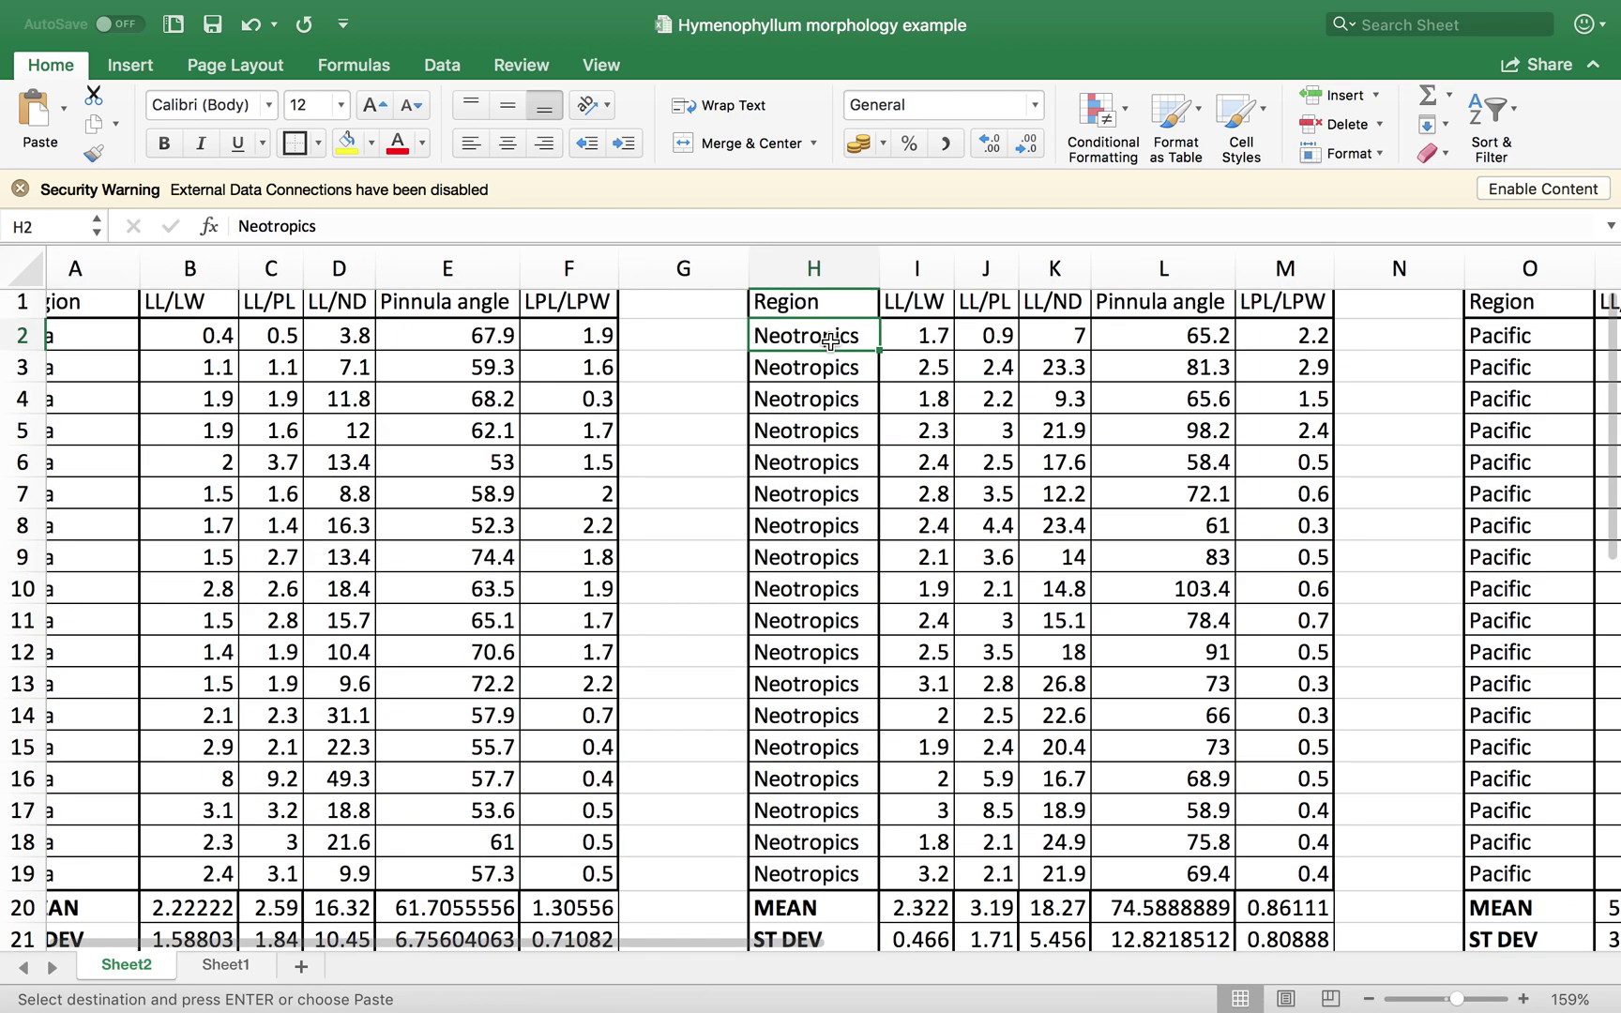
scroll(830, 341, right, 3)
click(1278, 333)
scroll(1276, 330, down, 5)
scroll(1274, 331, left, 3)
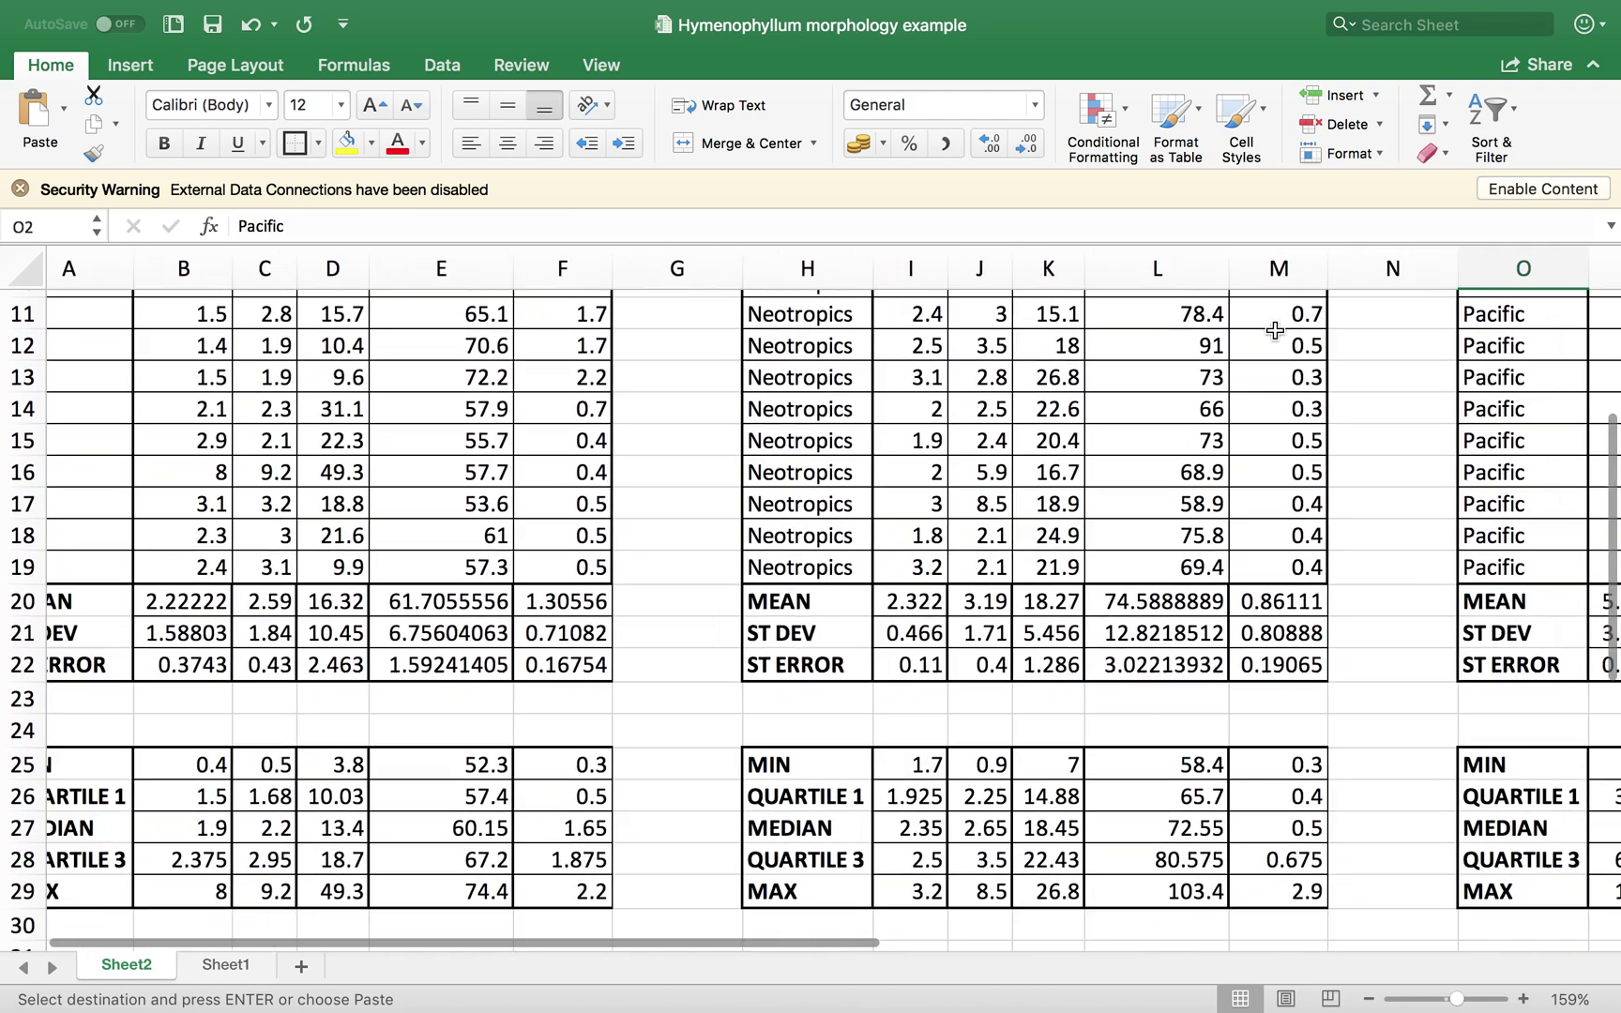
scroll(1275, 330, down, 1)
scroll(1274, 330, left, 1)
click(200, 567)
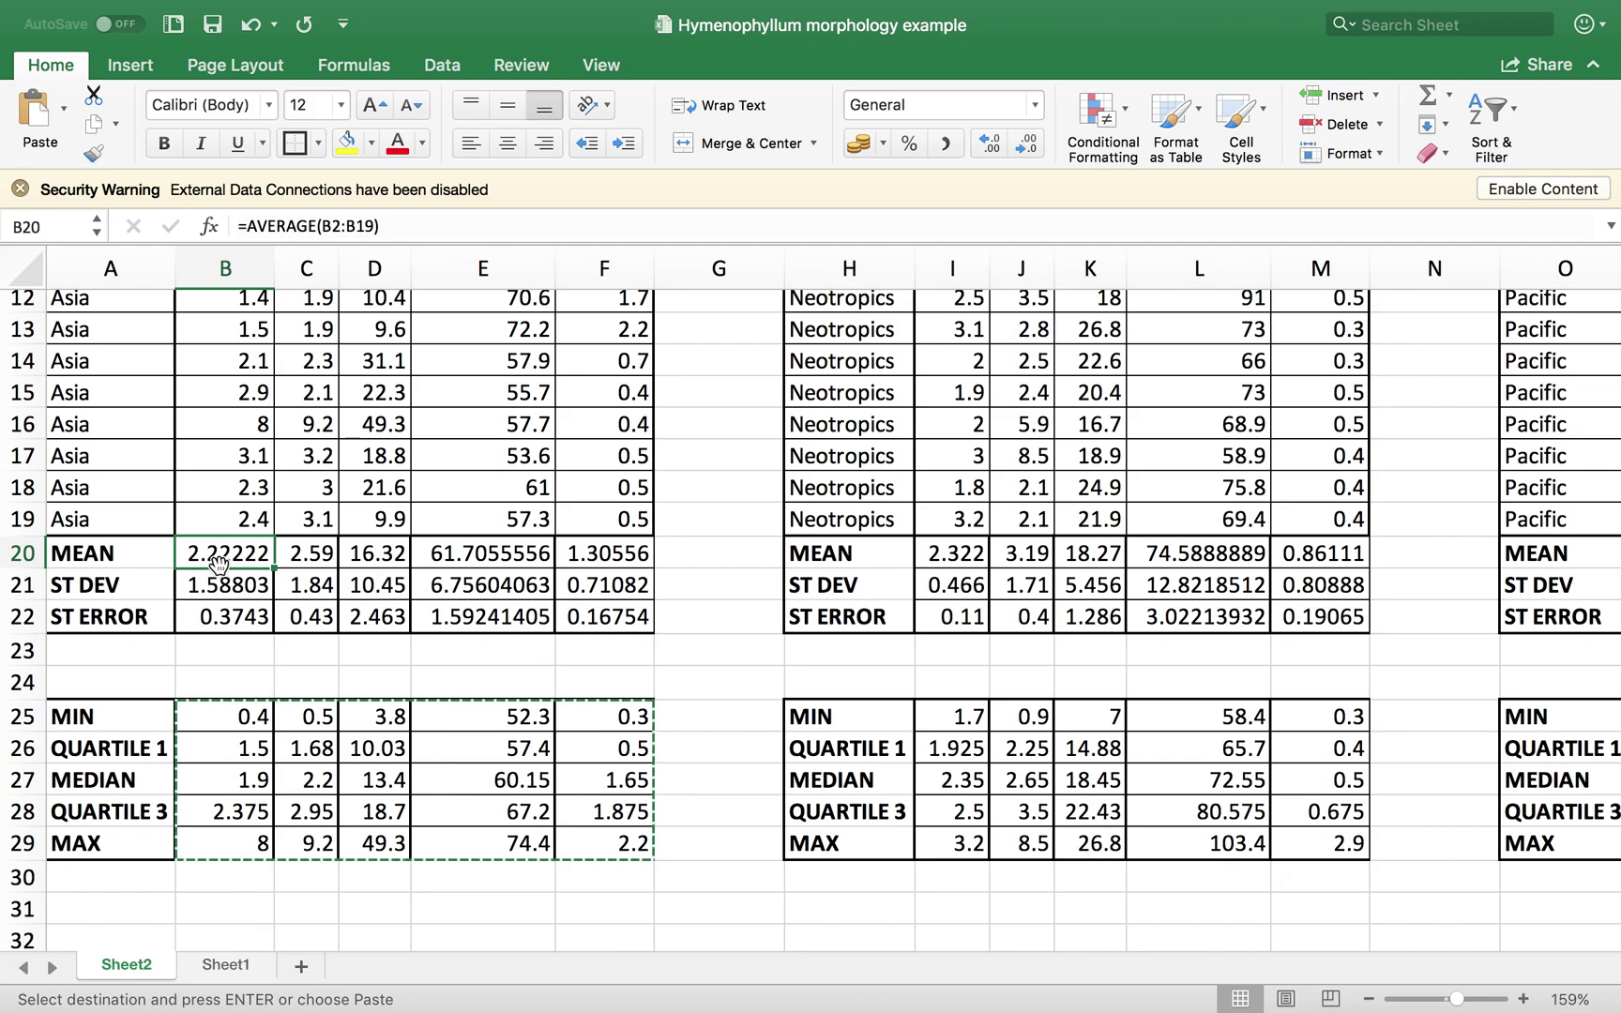
- Add the Neotropics I20 and Pacific P20 means to the B20 selection
super+click(939, 557)
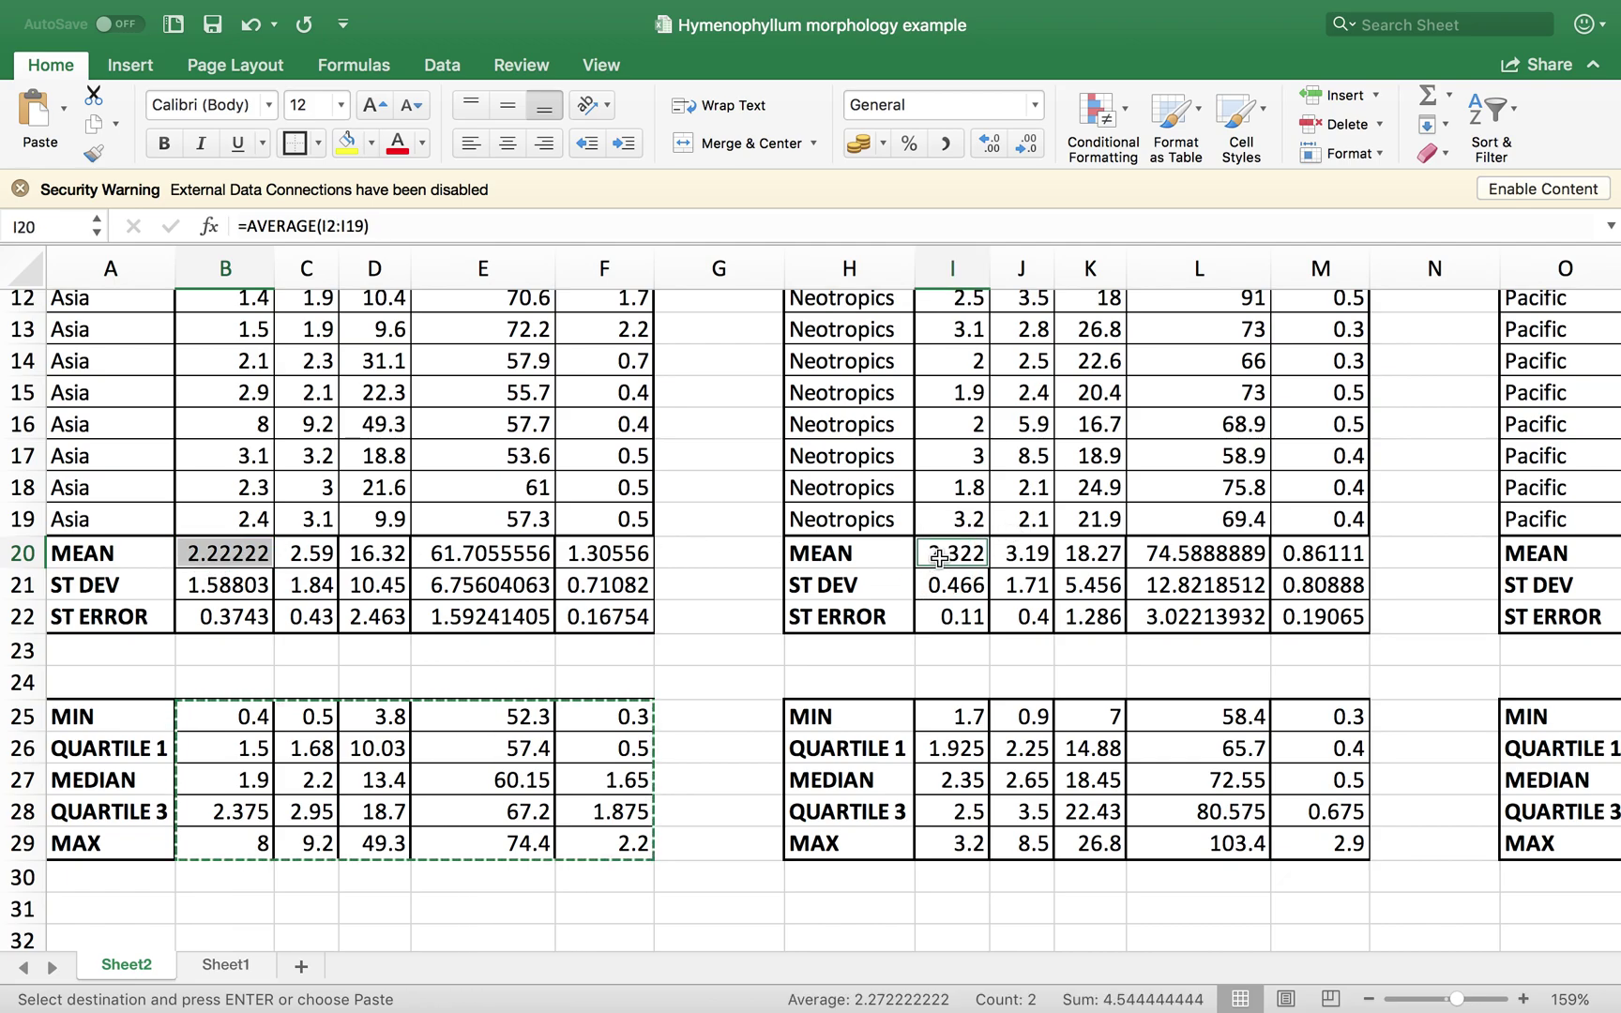
scroll(1151, 542, up, 1)
scroll(1150, 543, right, 4)
super+click(1241, 587)
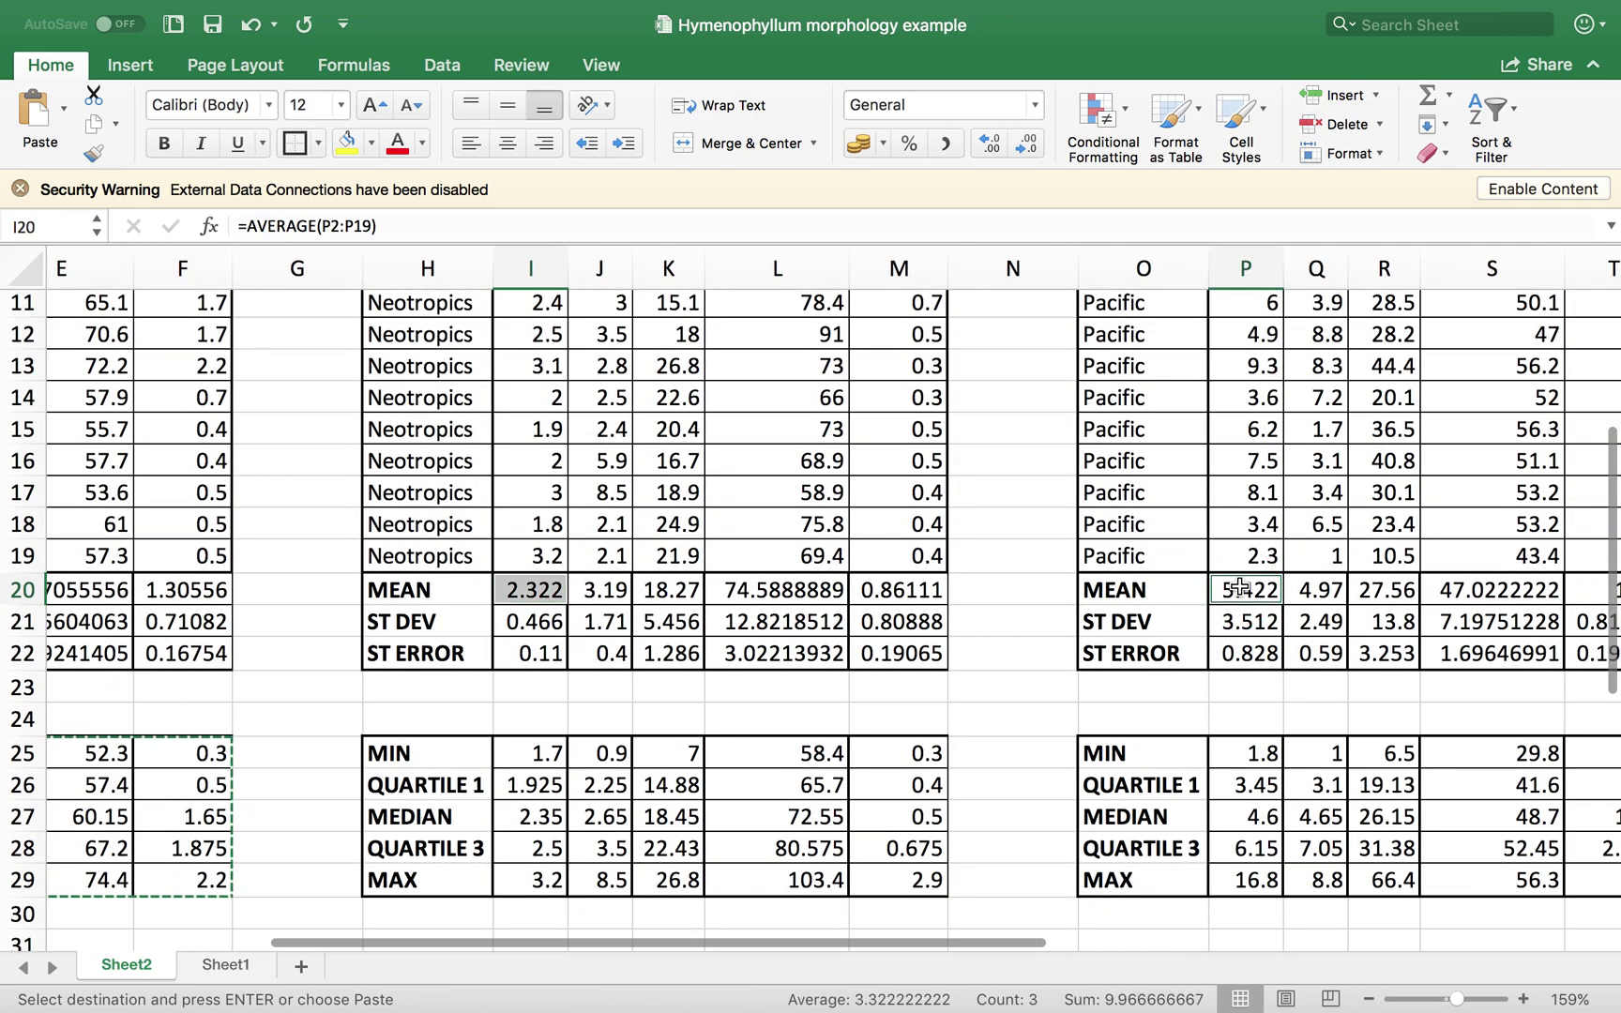
- Insert a 2-D Clustered Column chart of the three selected LL/LW means
click(131, 65)
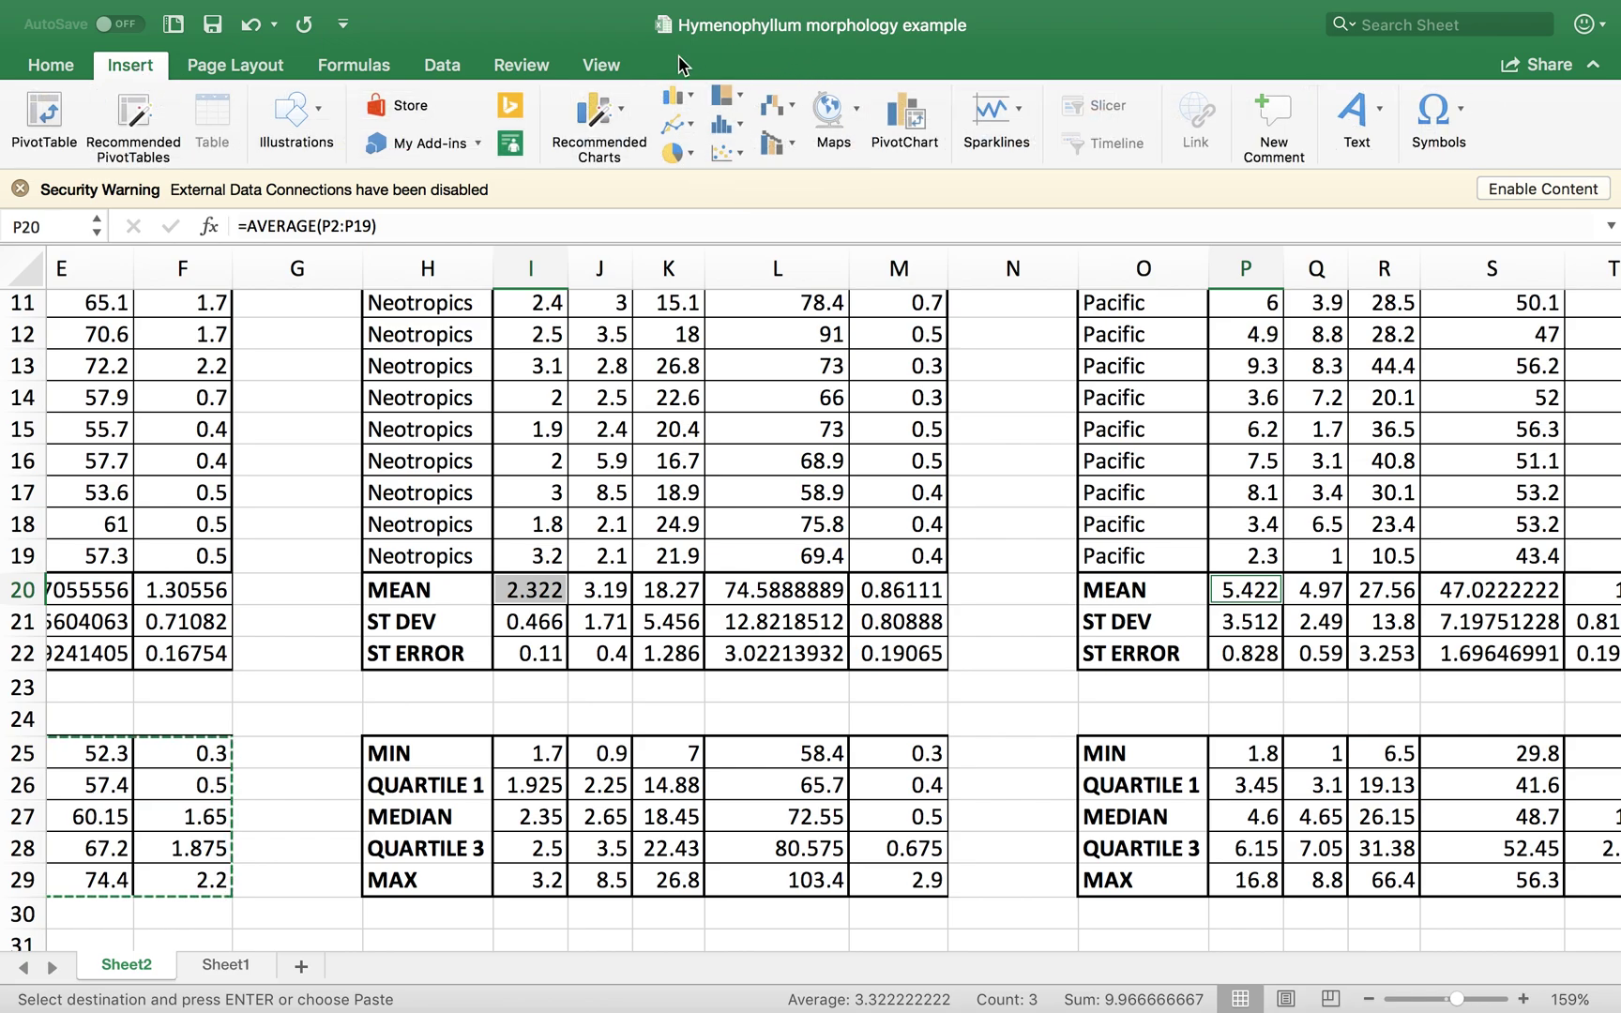
click(688, 100)
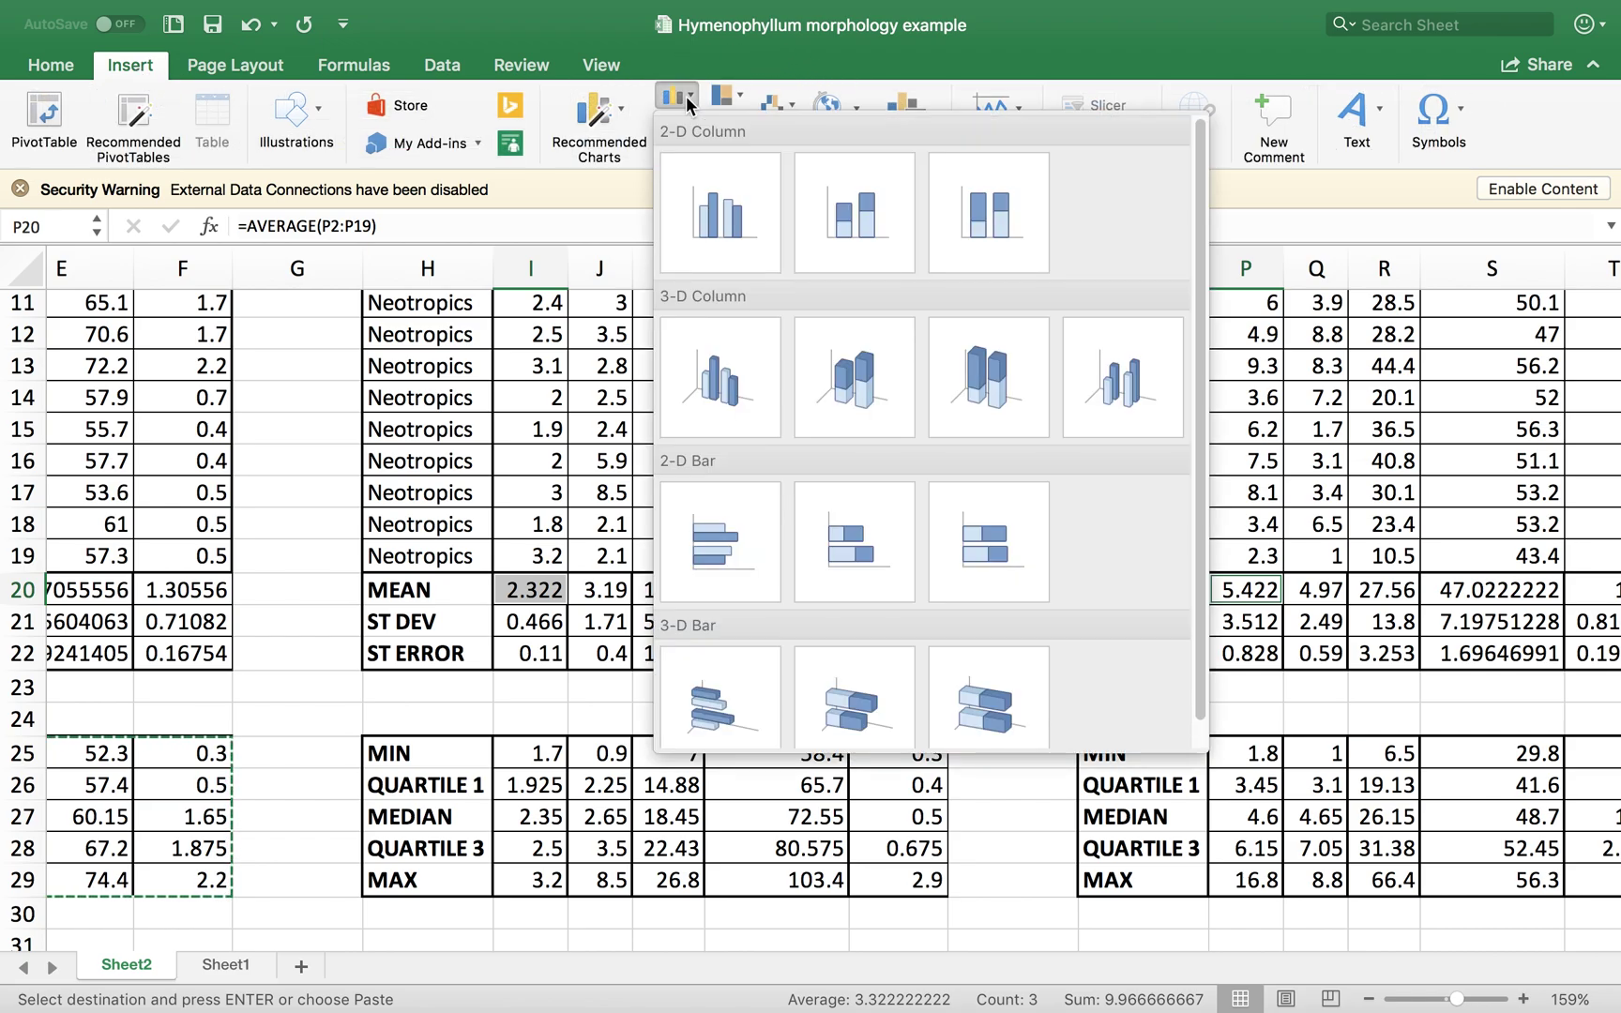
click(726, 234)
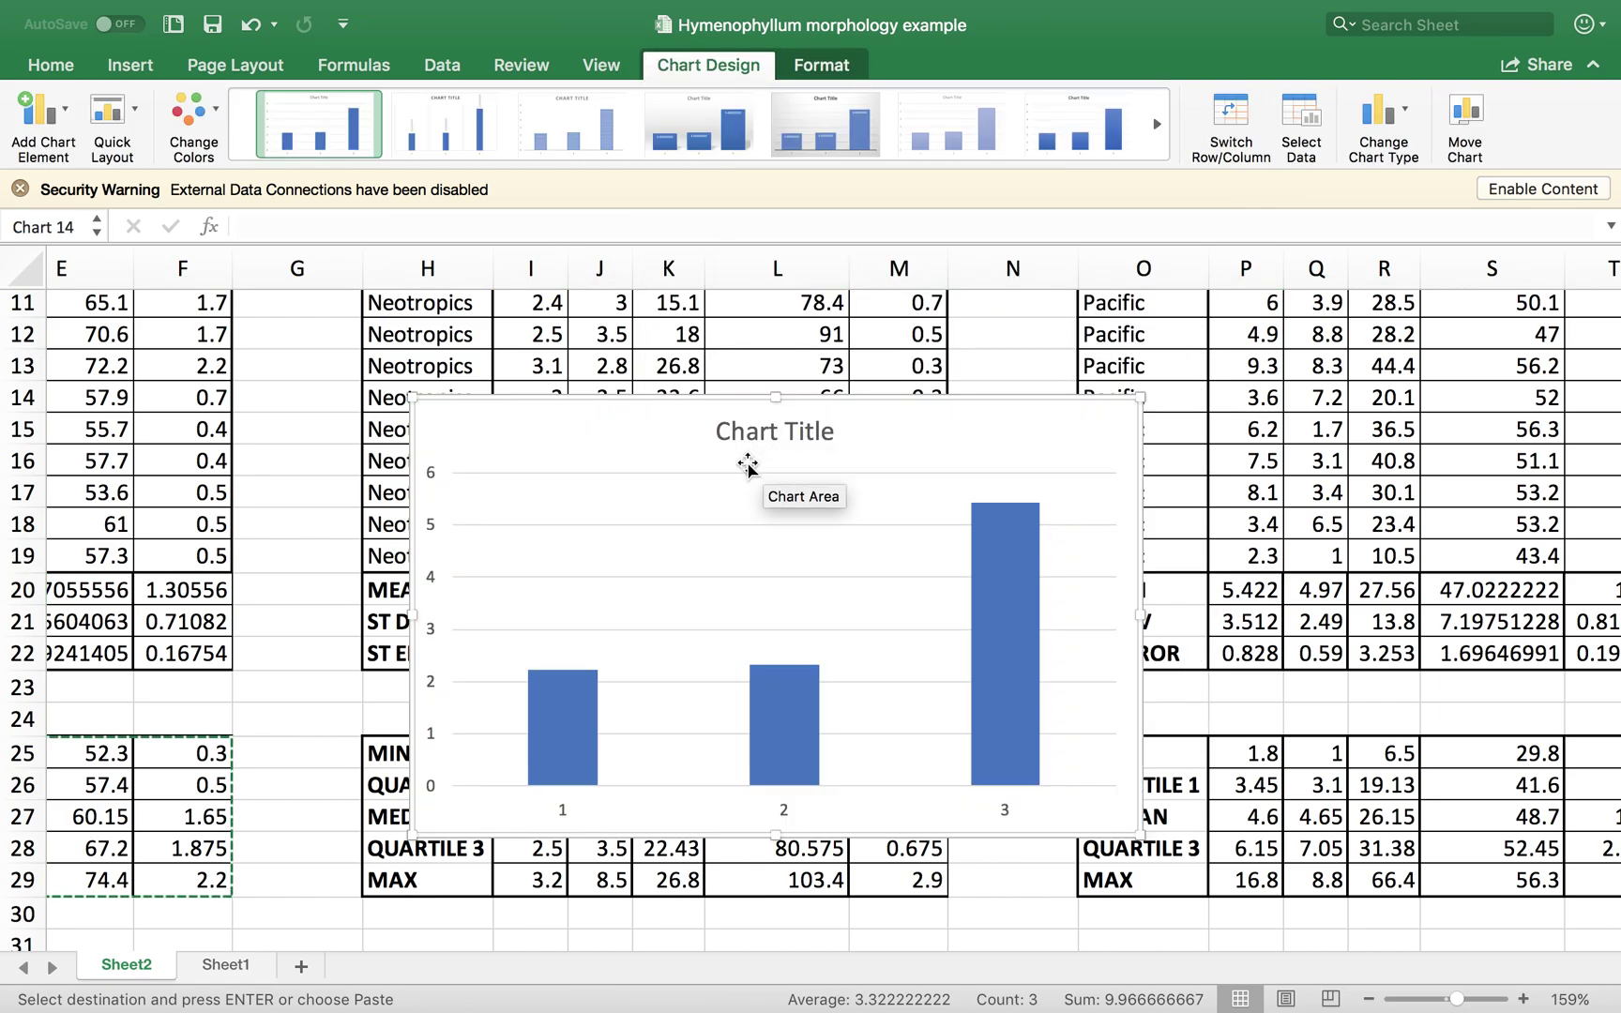
scroll(746, 463, down, 3)
scroll(746, 463, left, 1)
- Move the column chart below the tables at the lower left and delete its placeholder title
scroll(725, 478, down, 5)
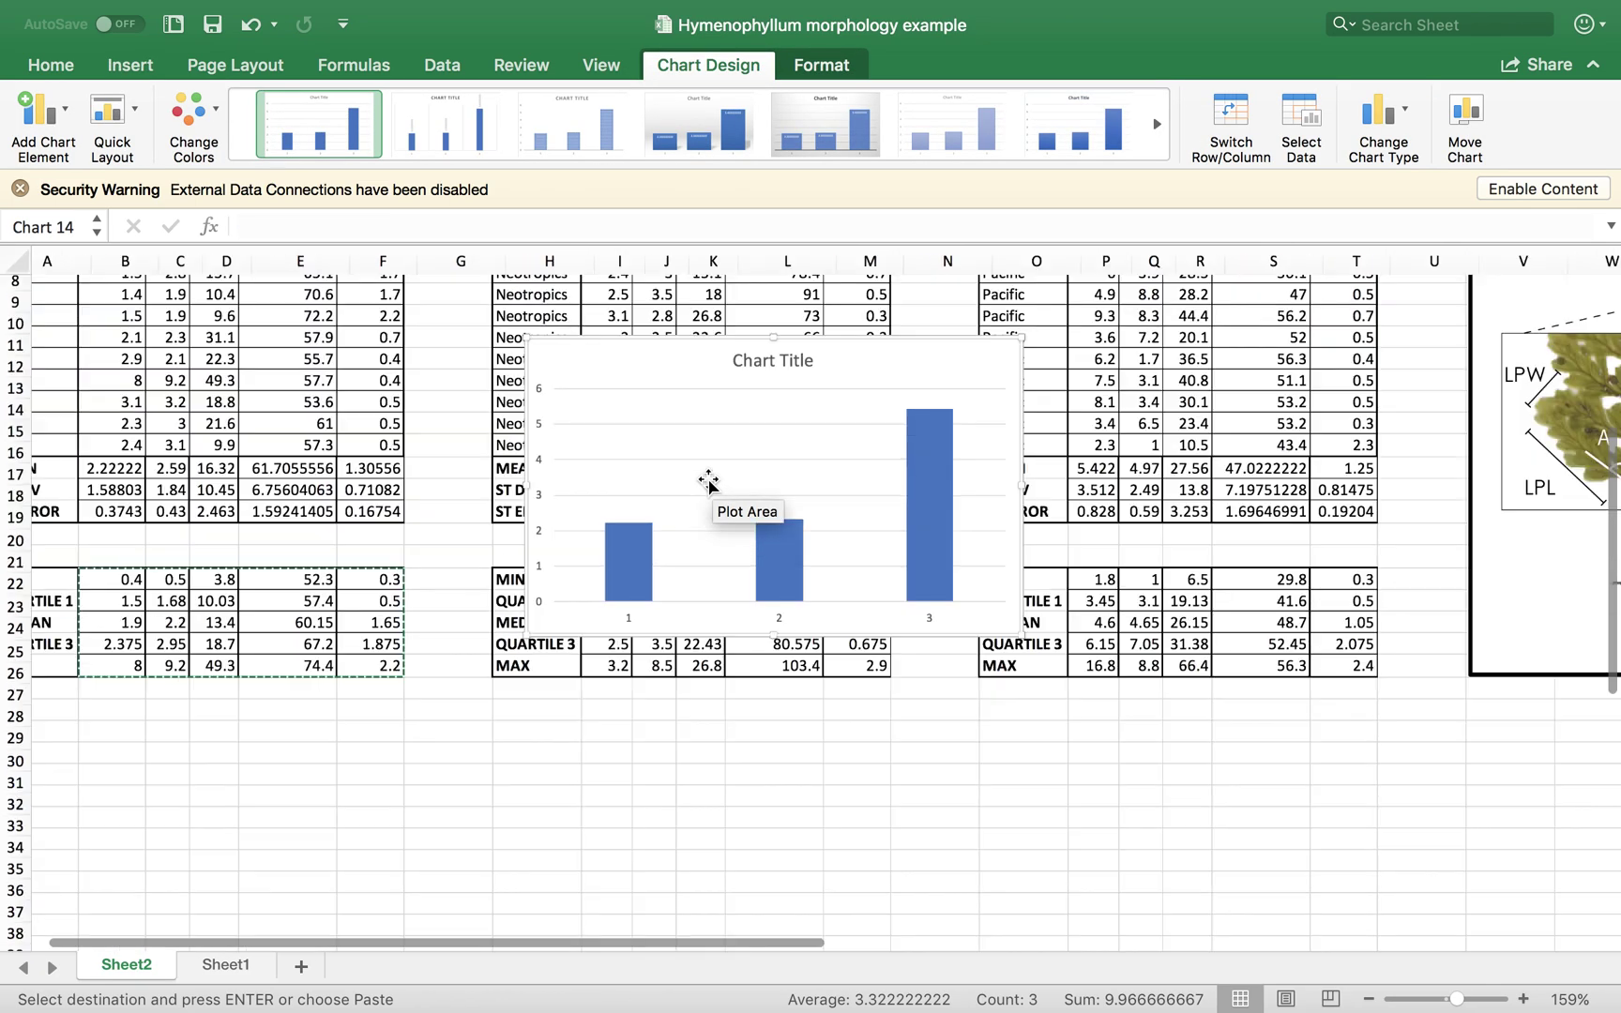
drag(832, 366, 420, 706)
scroll(420, 709, down, 3)
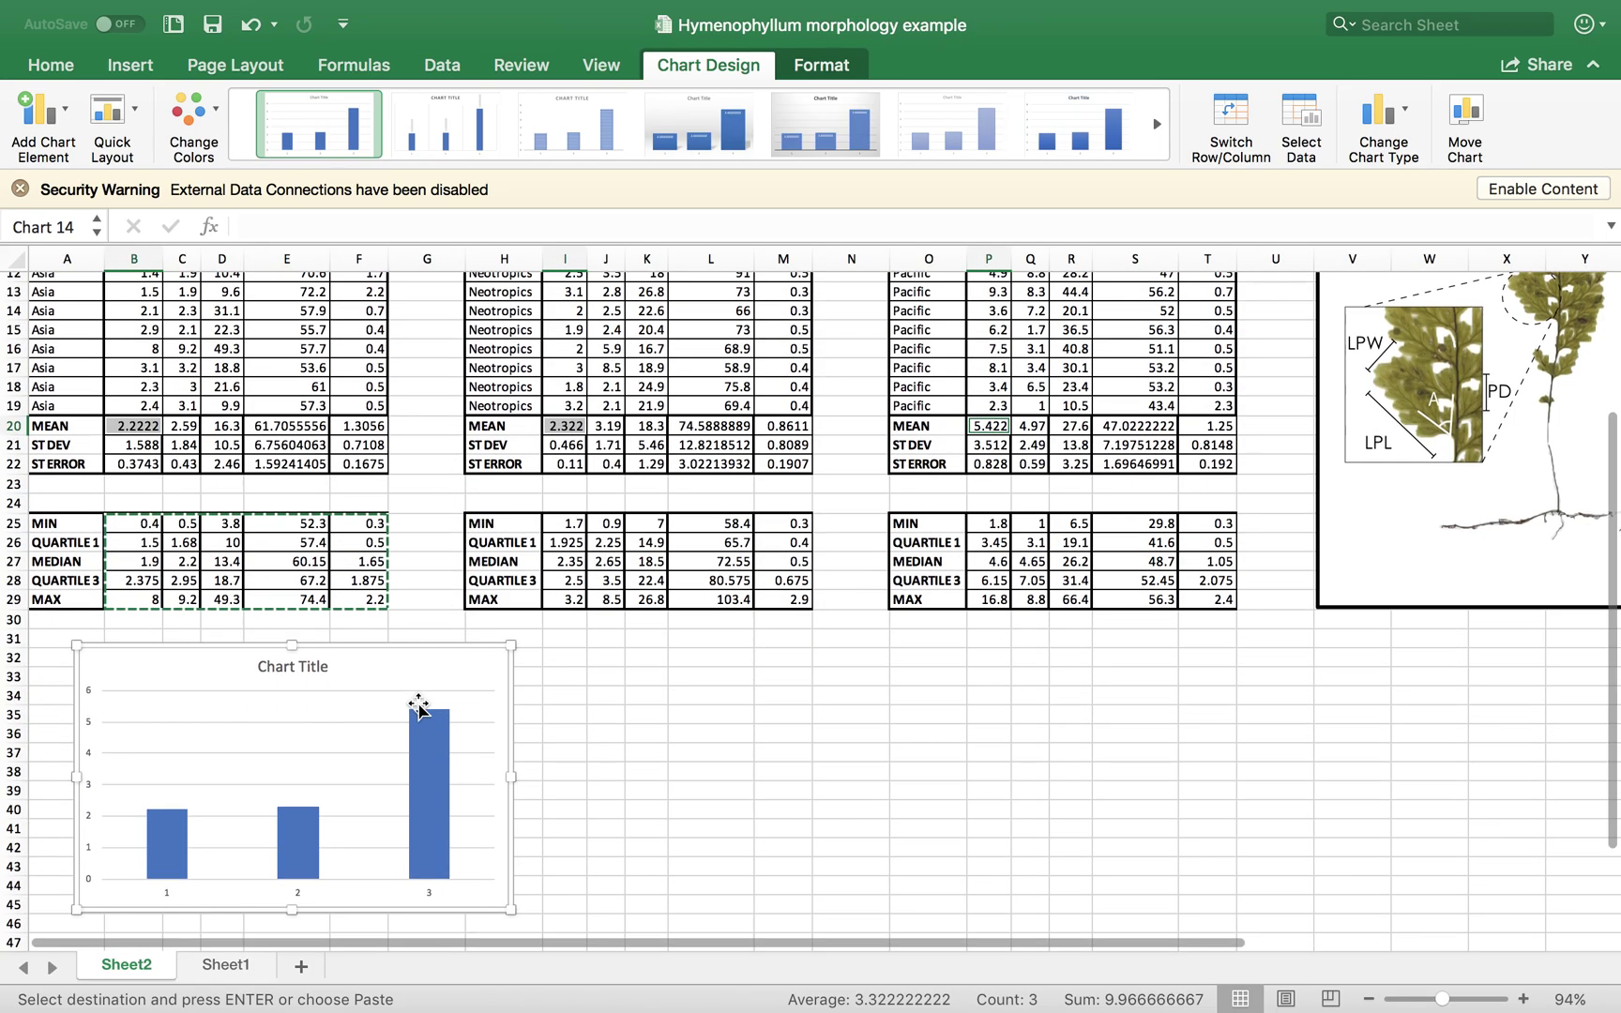
scroll(421, 709, up, 2)
scroll(422, 708, down, 10)
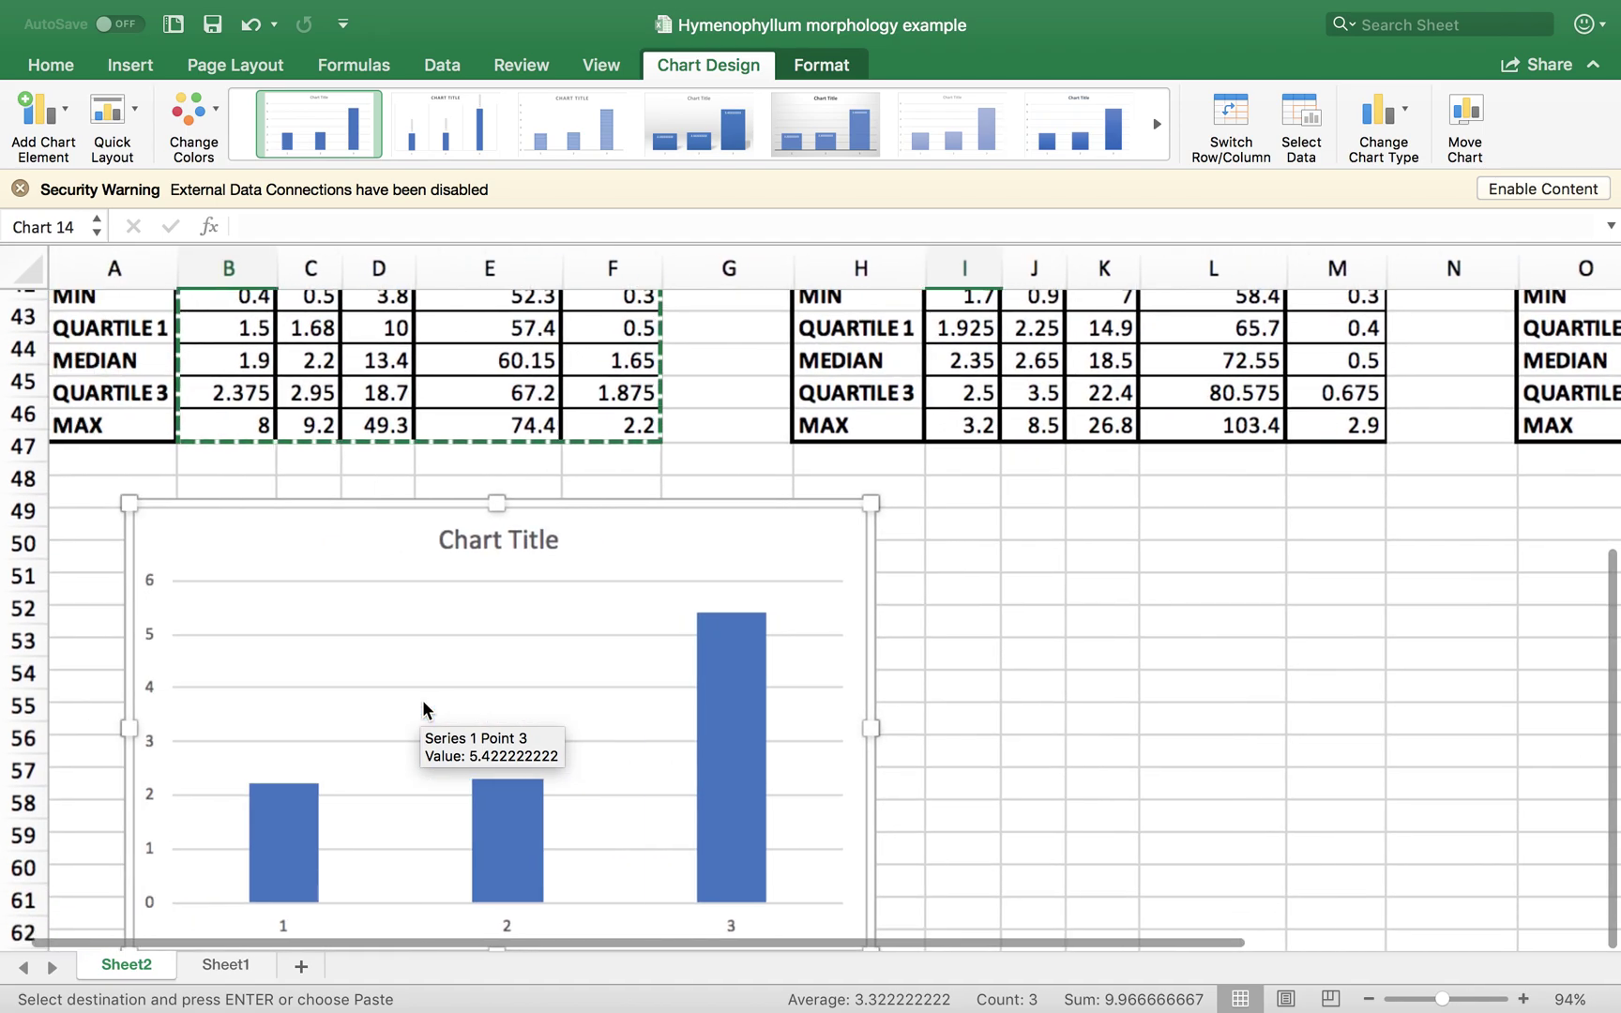
scroll(423, 708, up, 5)
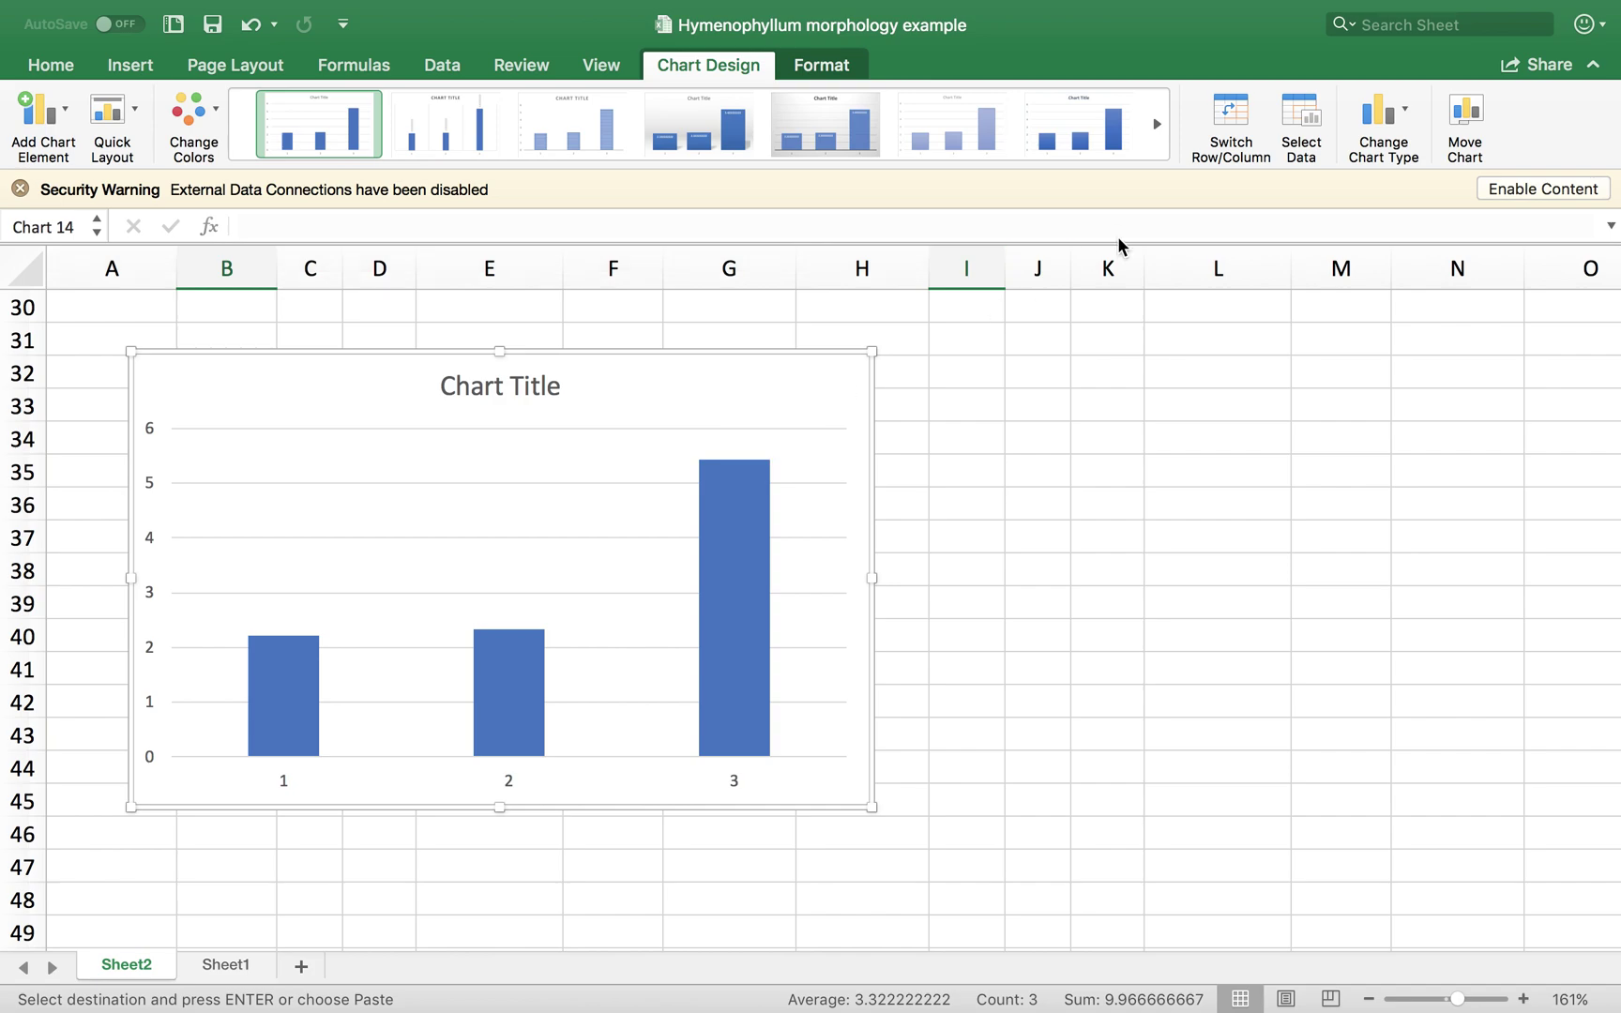
click(552, 385)
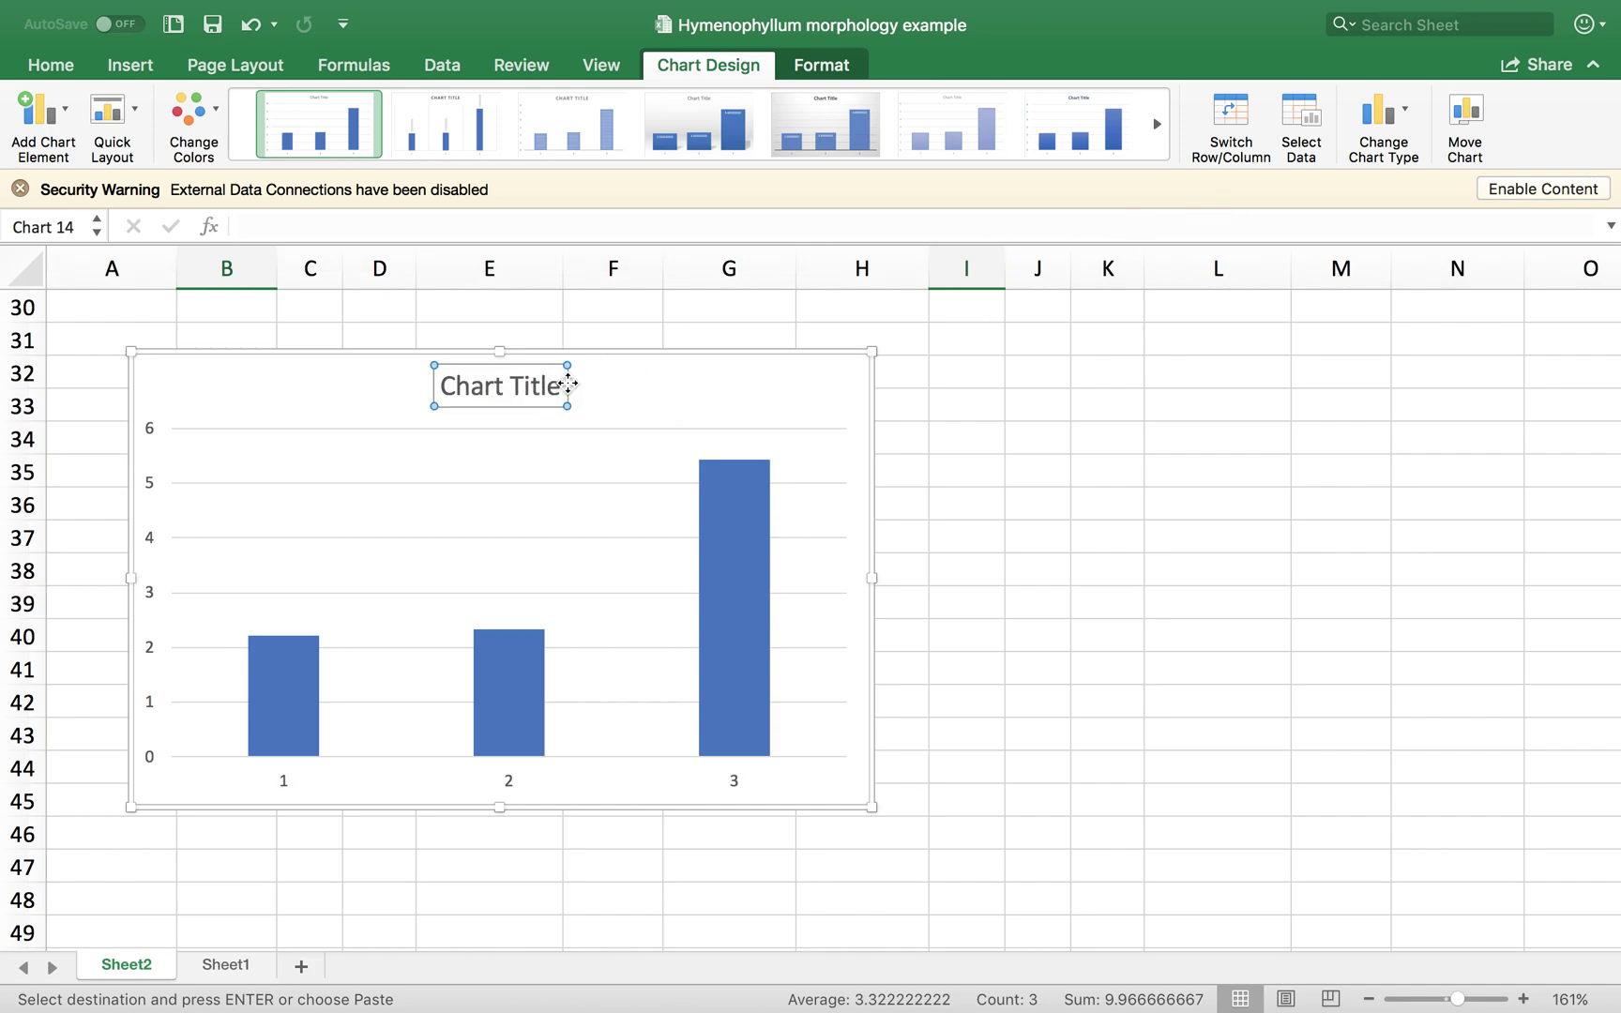
key(Delete)
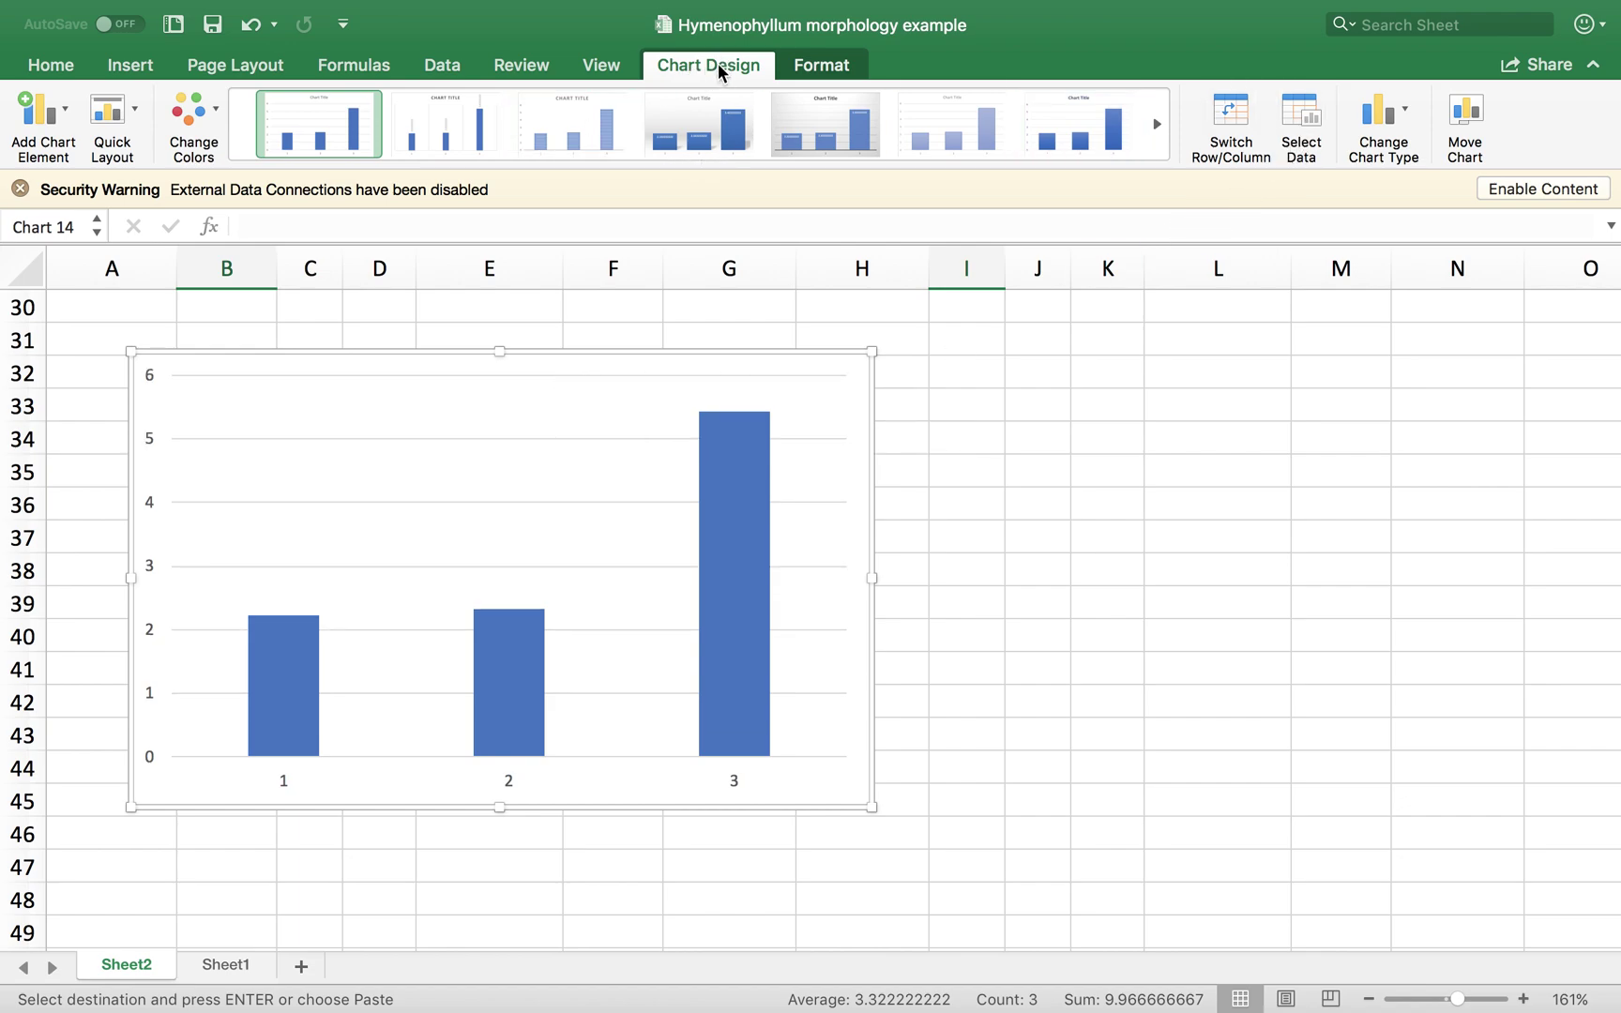
- Set the chart's category axis labels to Asia, Neotropics and Pacific from cells A2, H2 and O2
click(1318, 131)
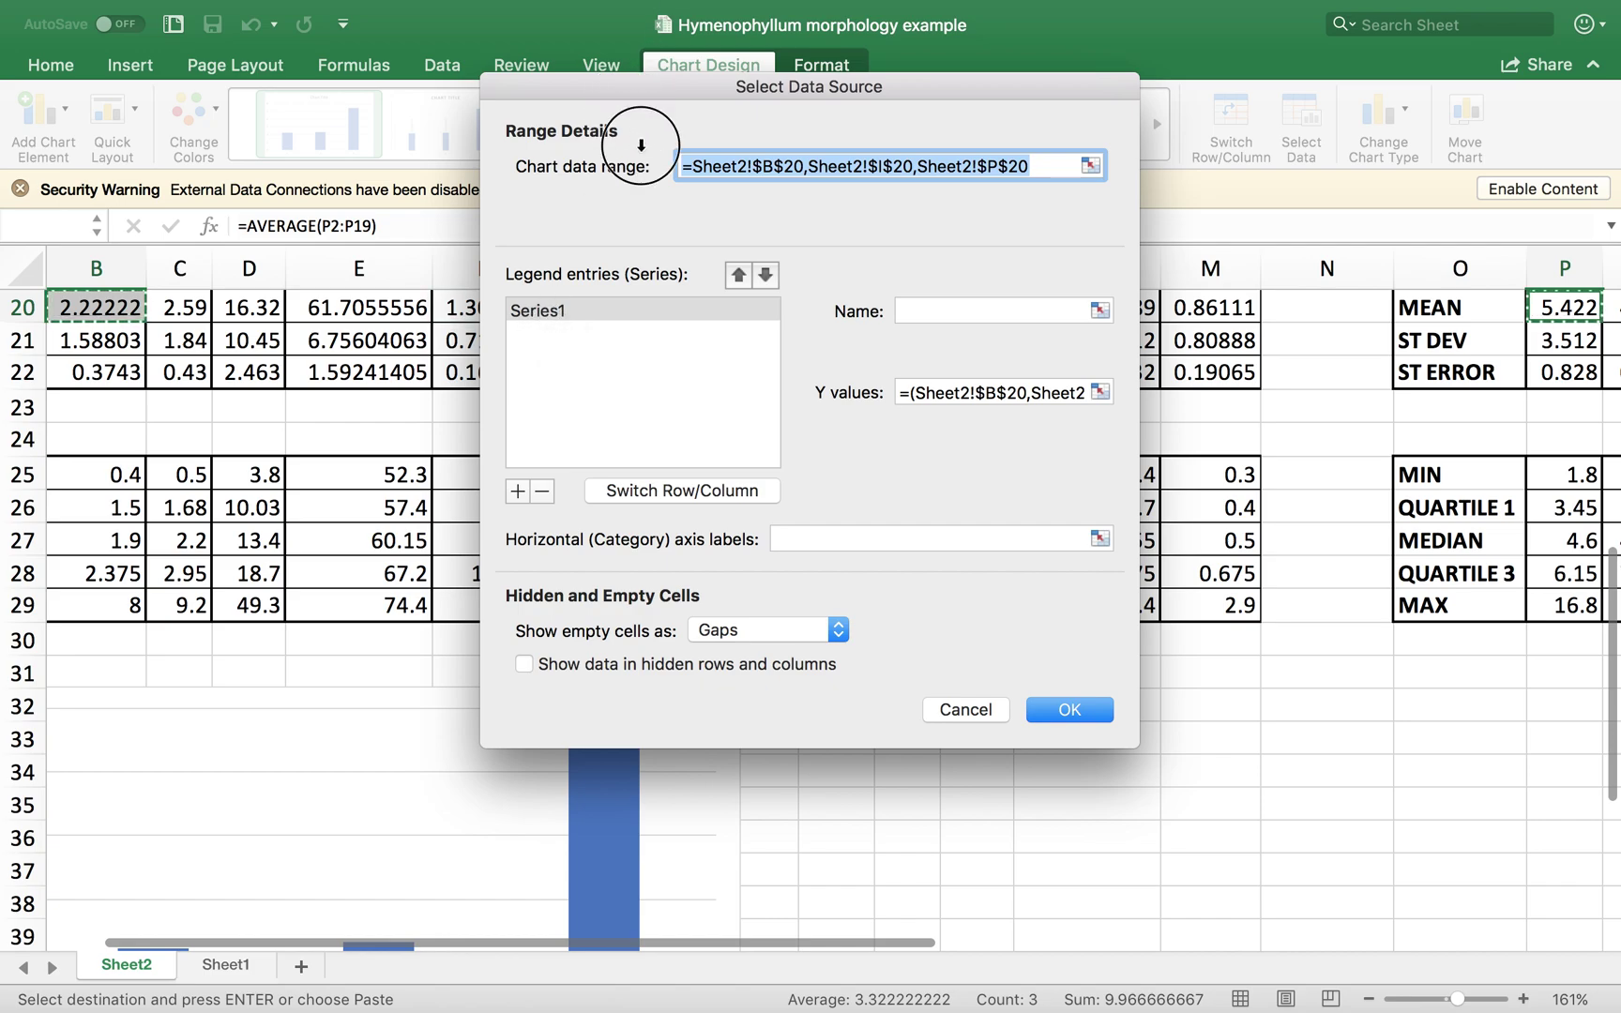
drag(648, 99, 947, 450)
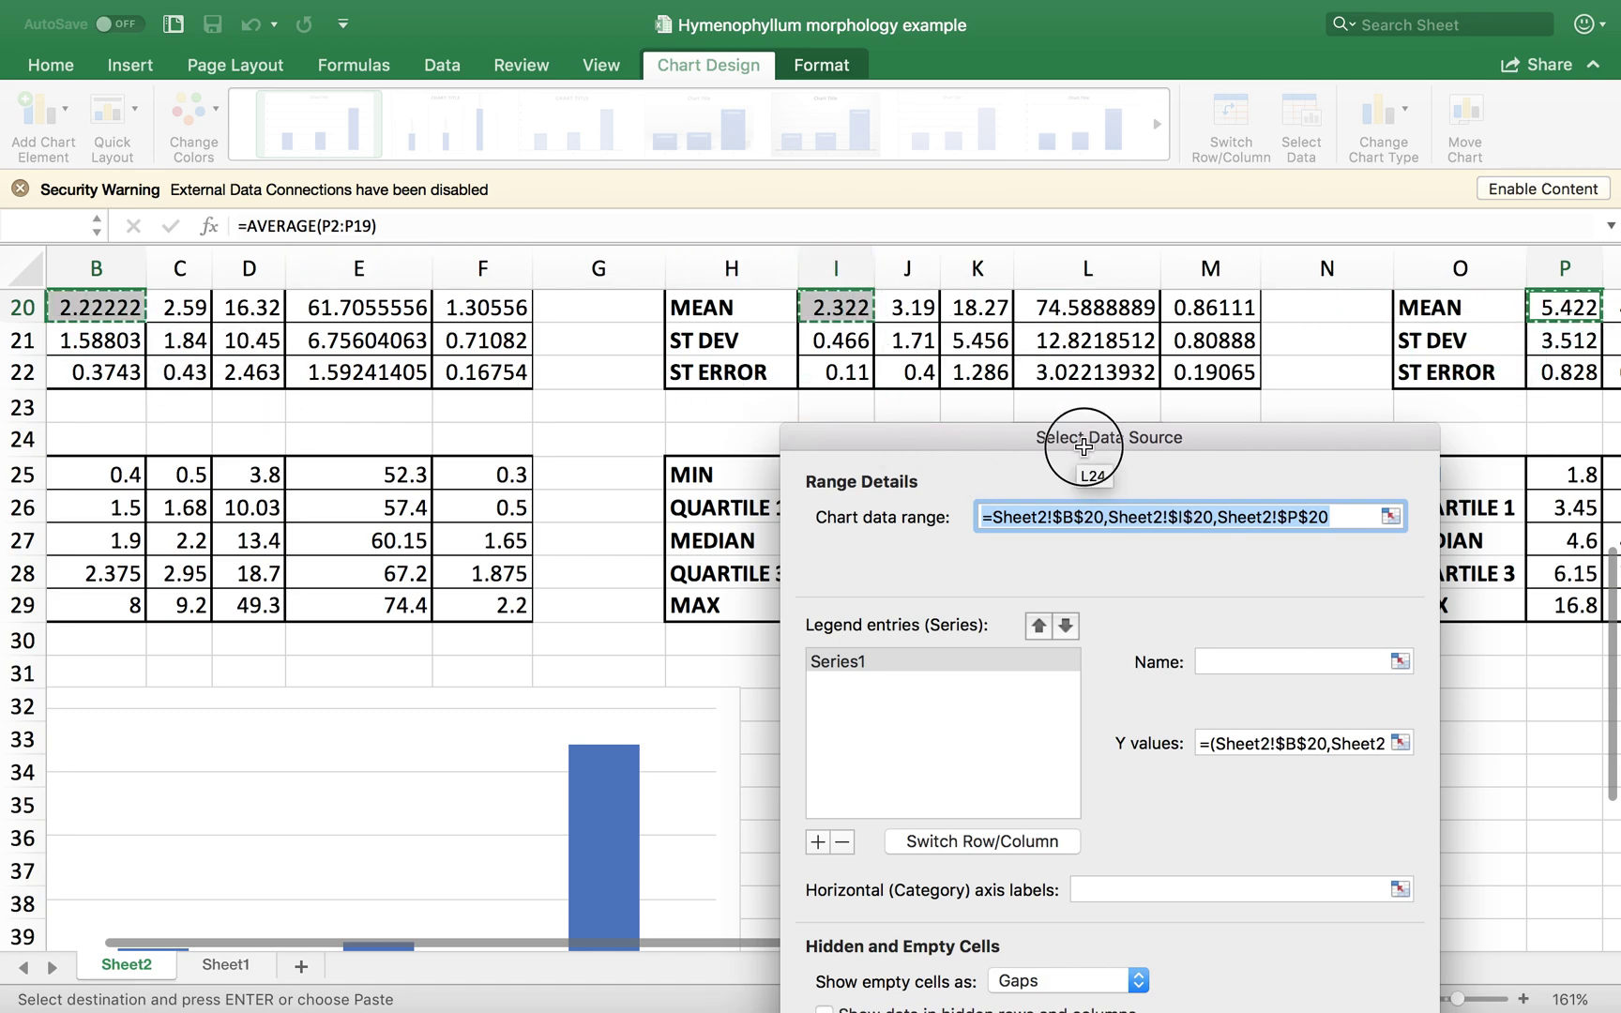
drag(1086, 443, 566, 201)
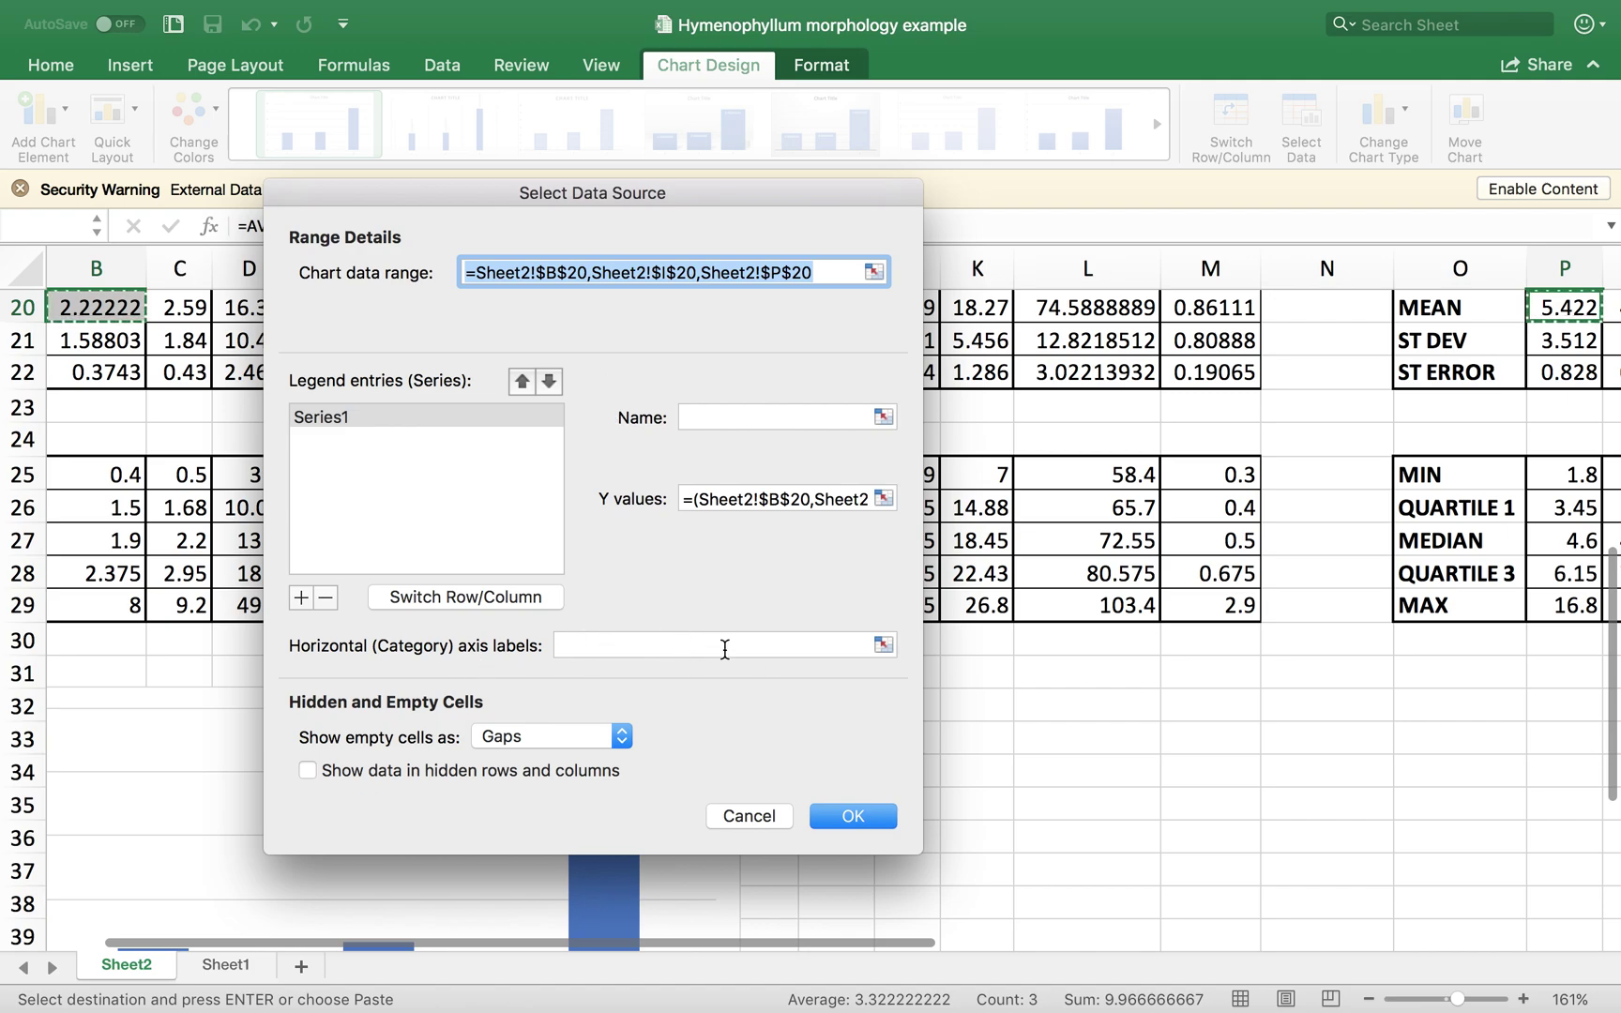
click(882, 647)
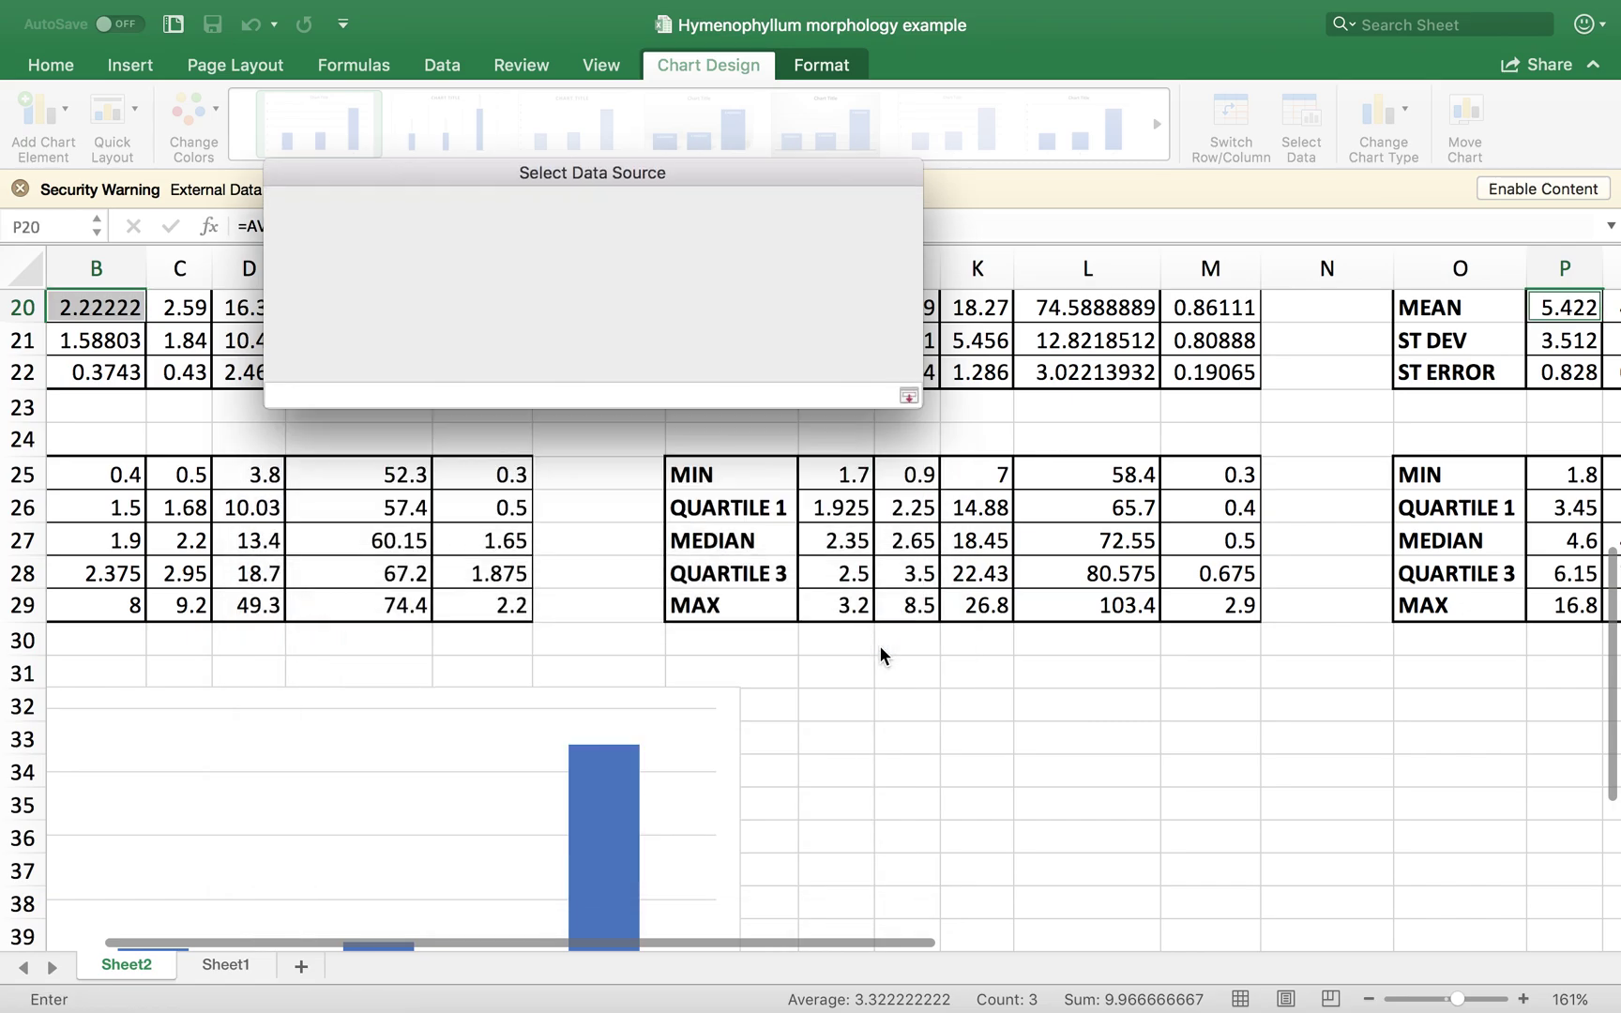
drag(561, 188, 600, 519)
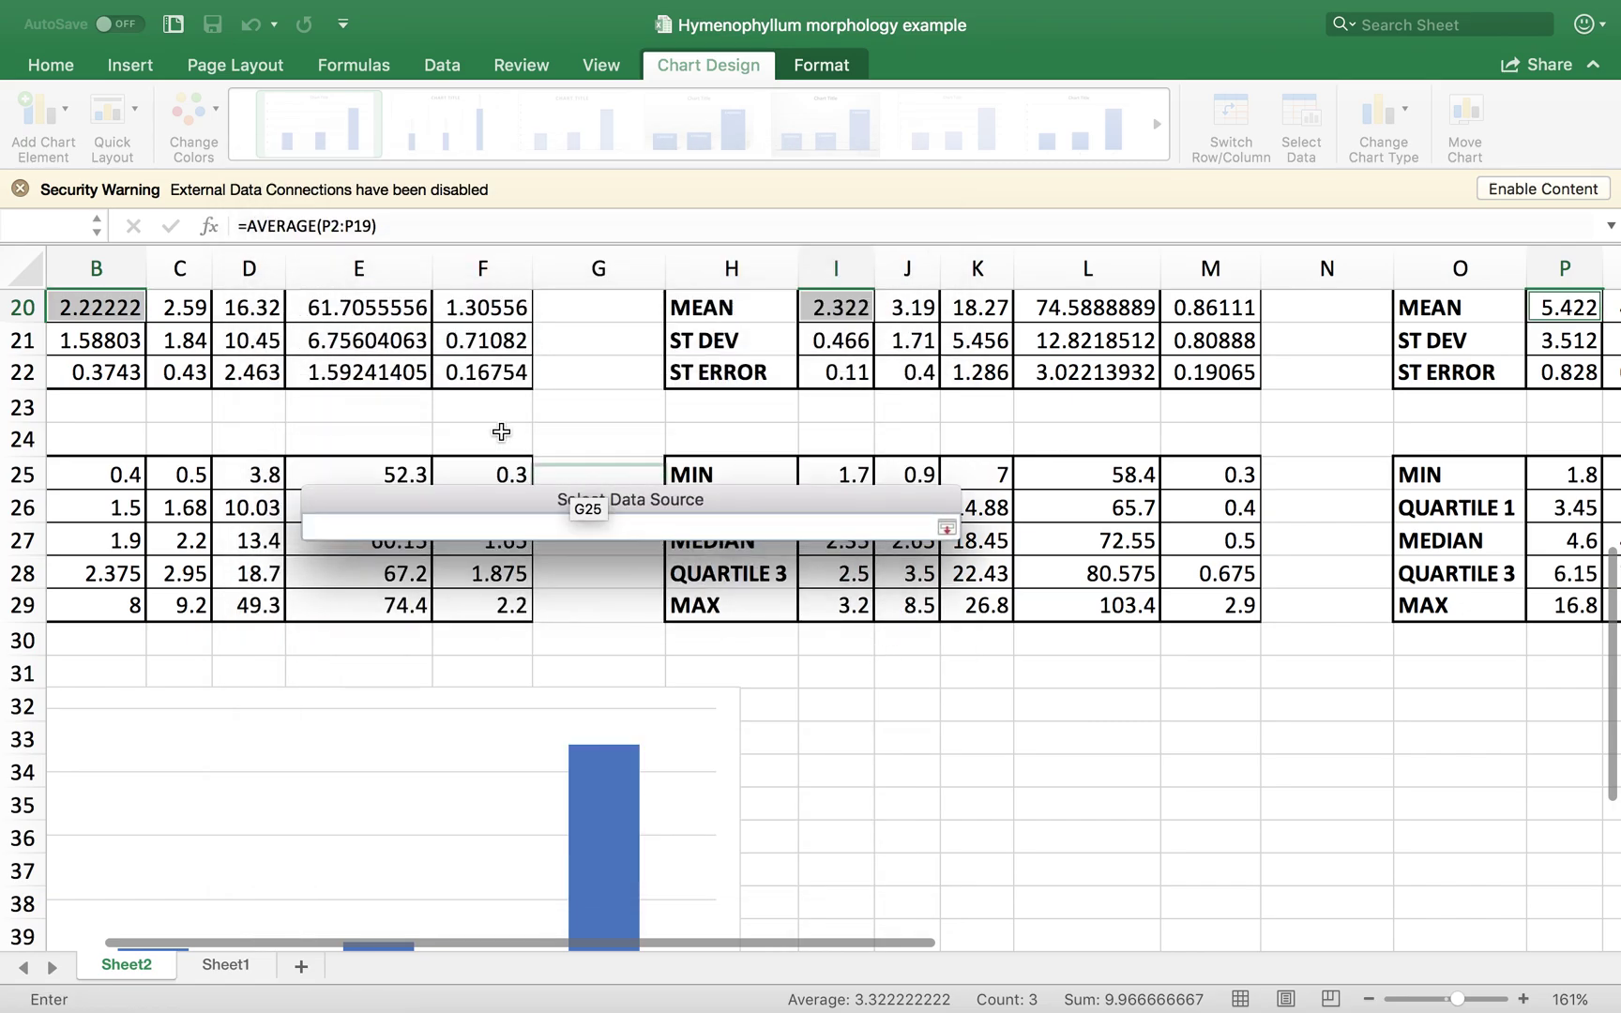
scroll(461, 395, up, 10)
scroll(461, 395, left, 2)
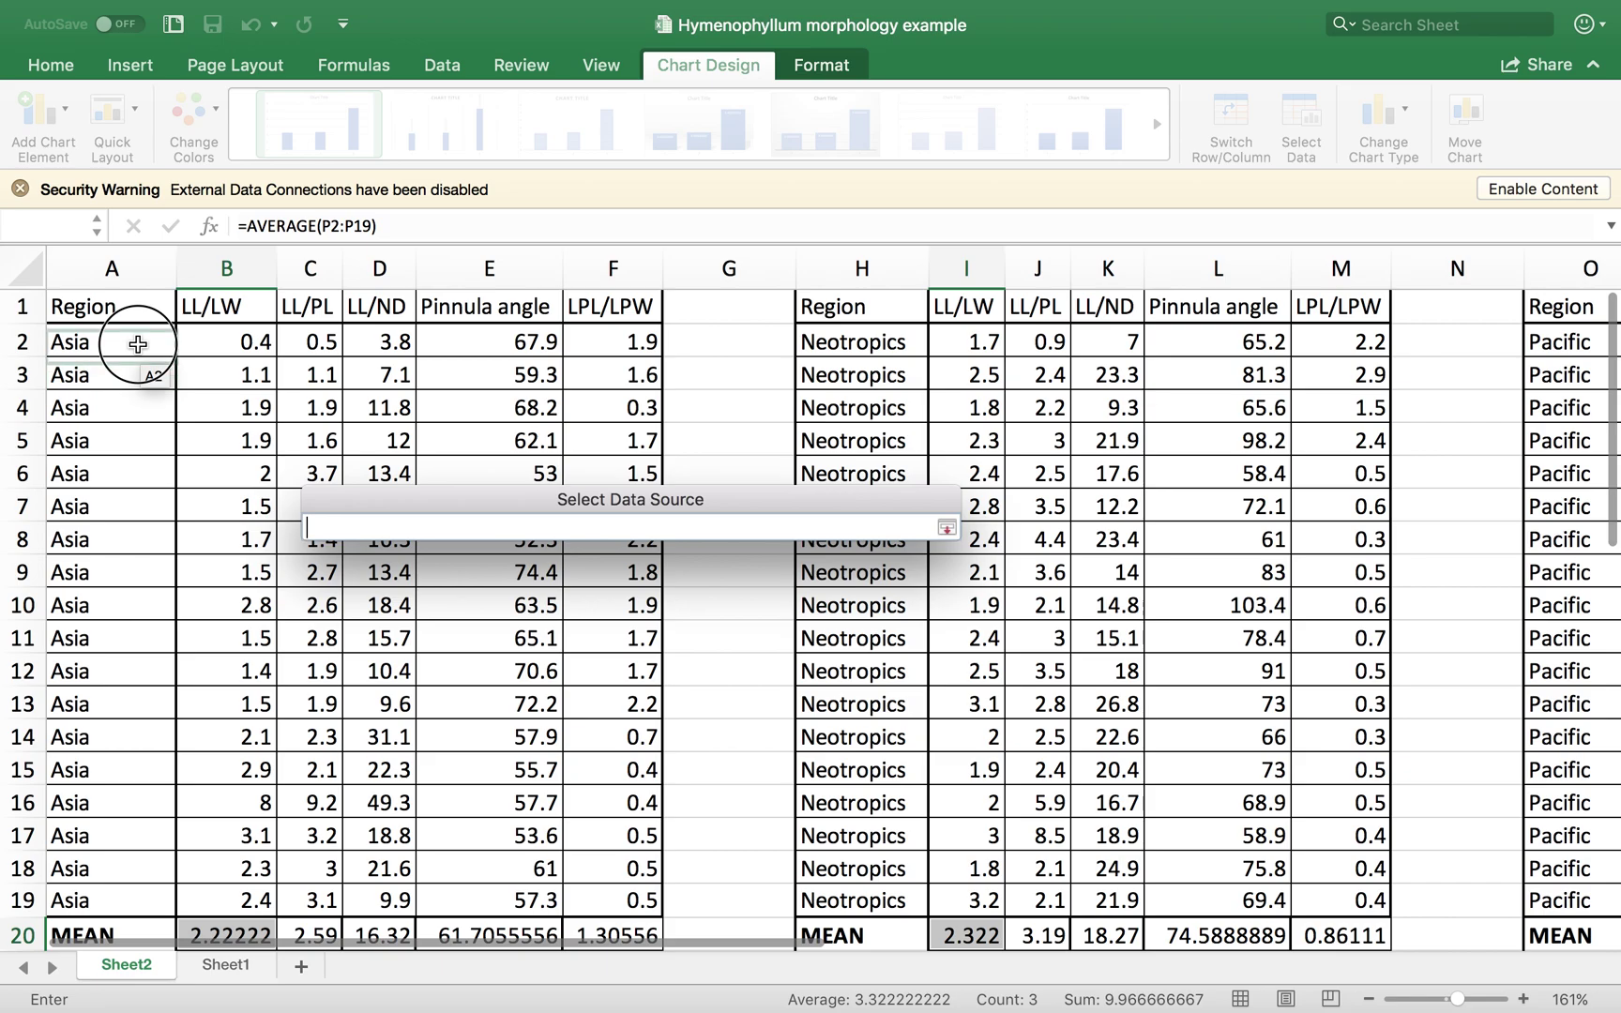
click(136, 340)
super+click(868, 338)
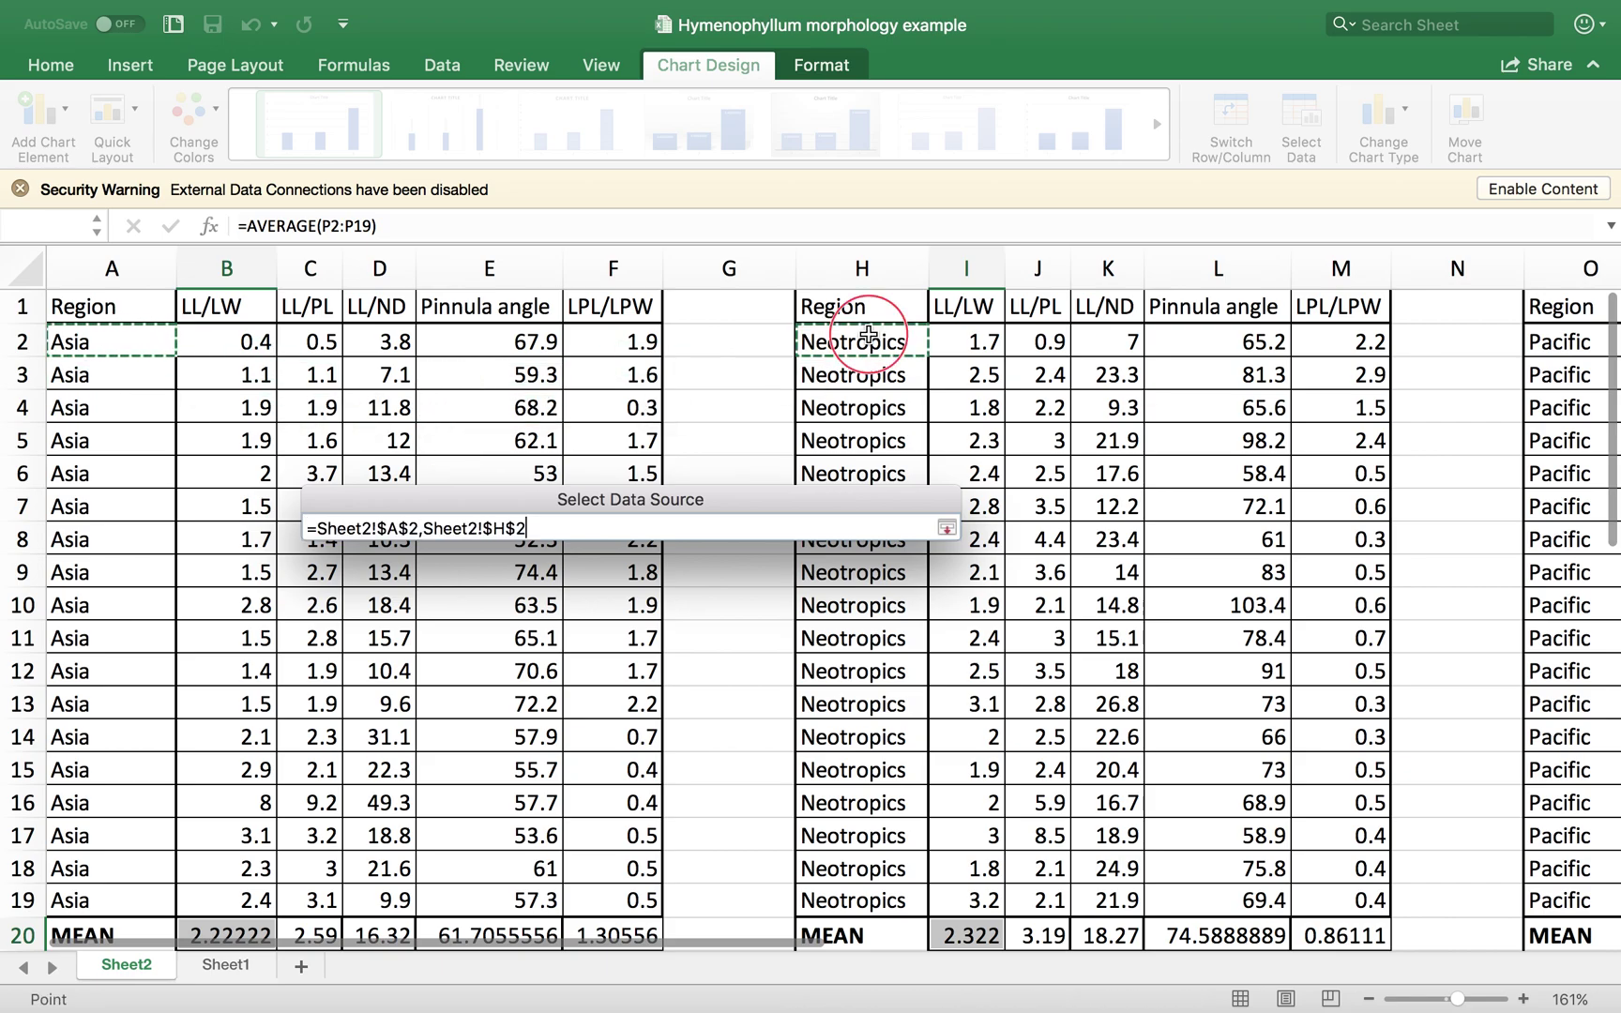
scroll(1229, 342, right, 3)
super+click(1274, 343)
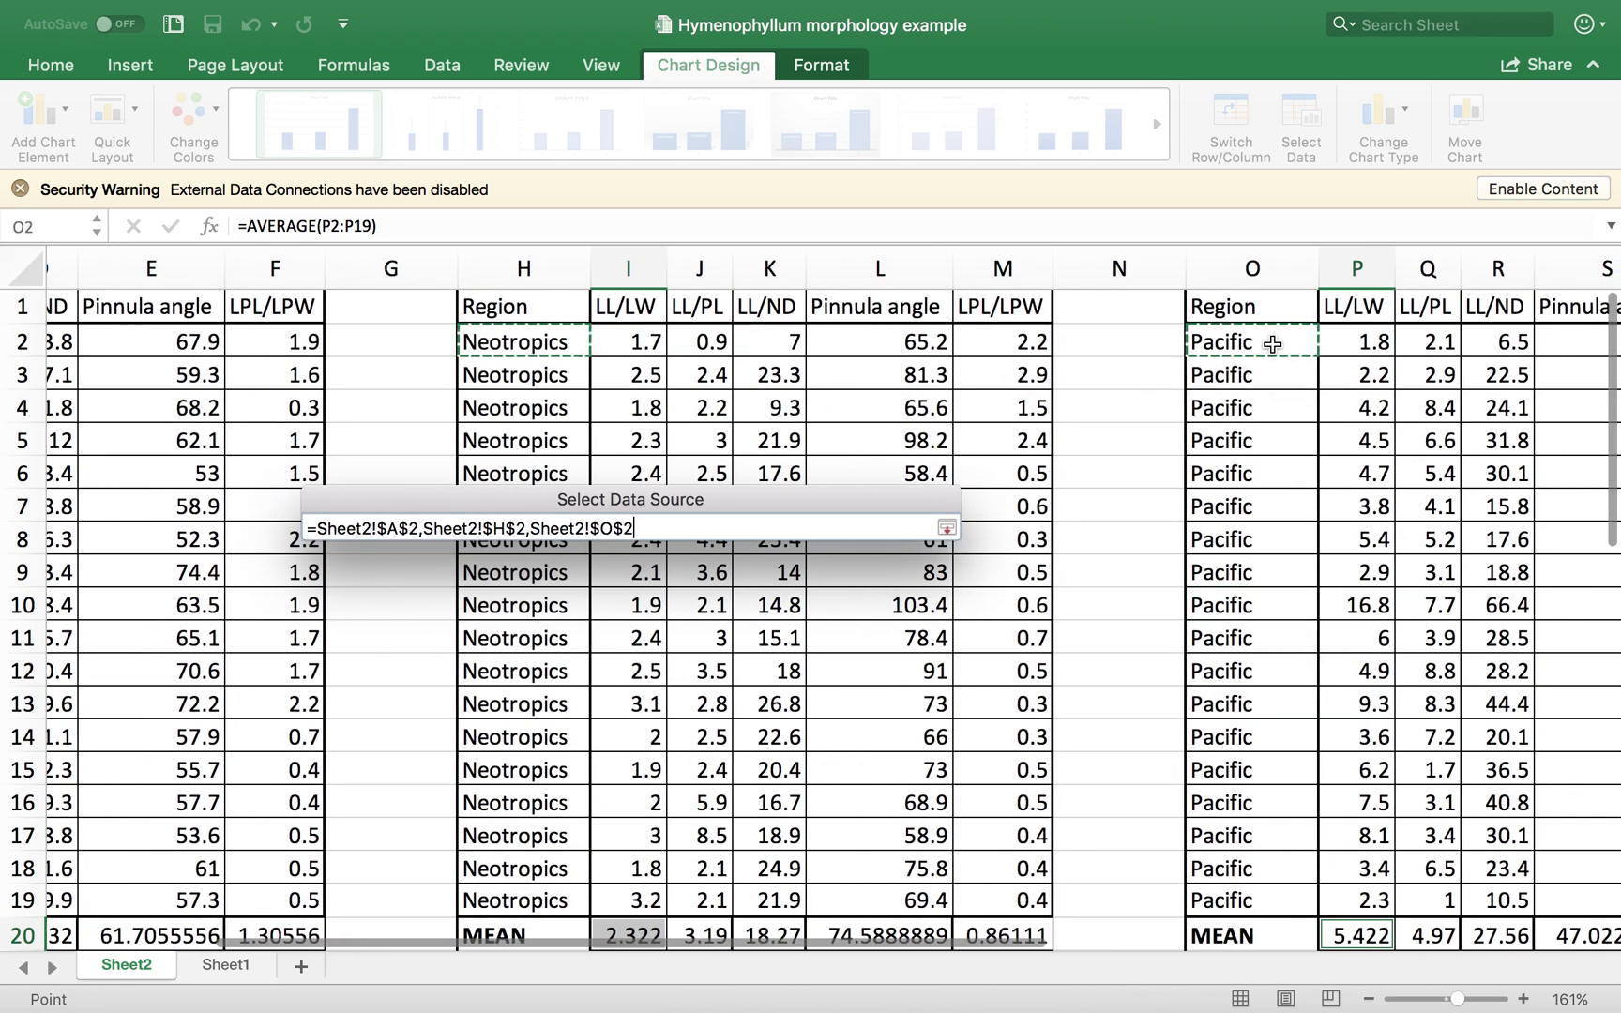
key(Return)
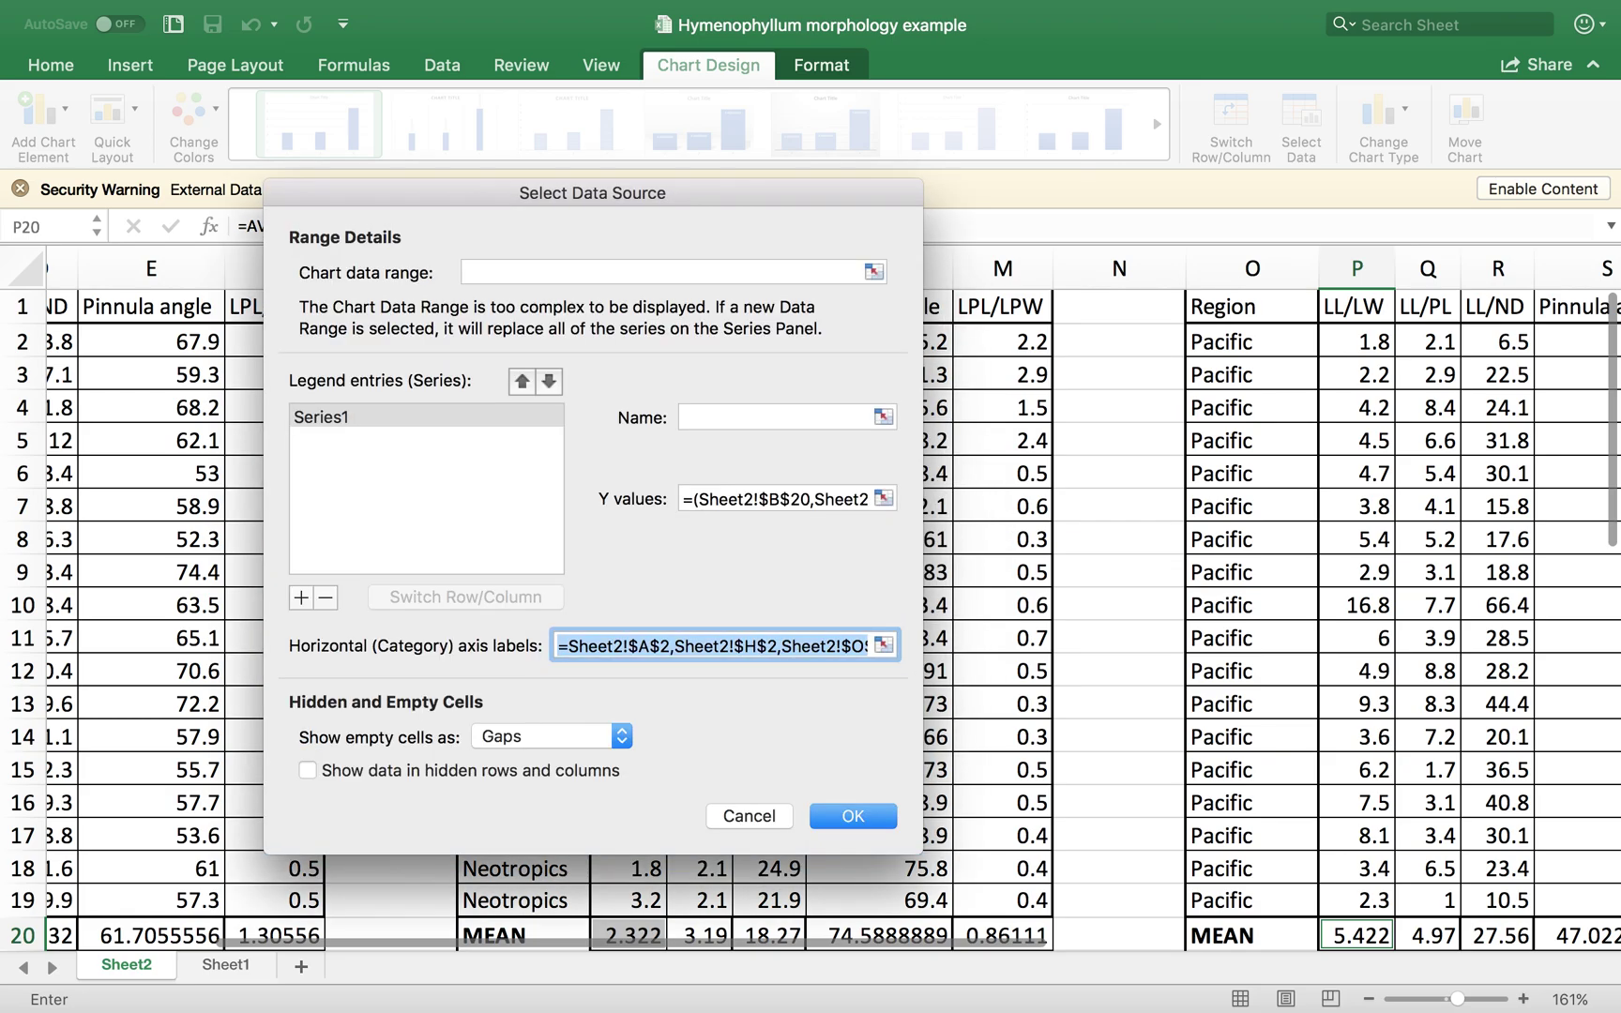
click(847, 816)
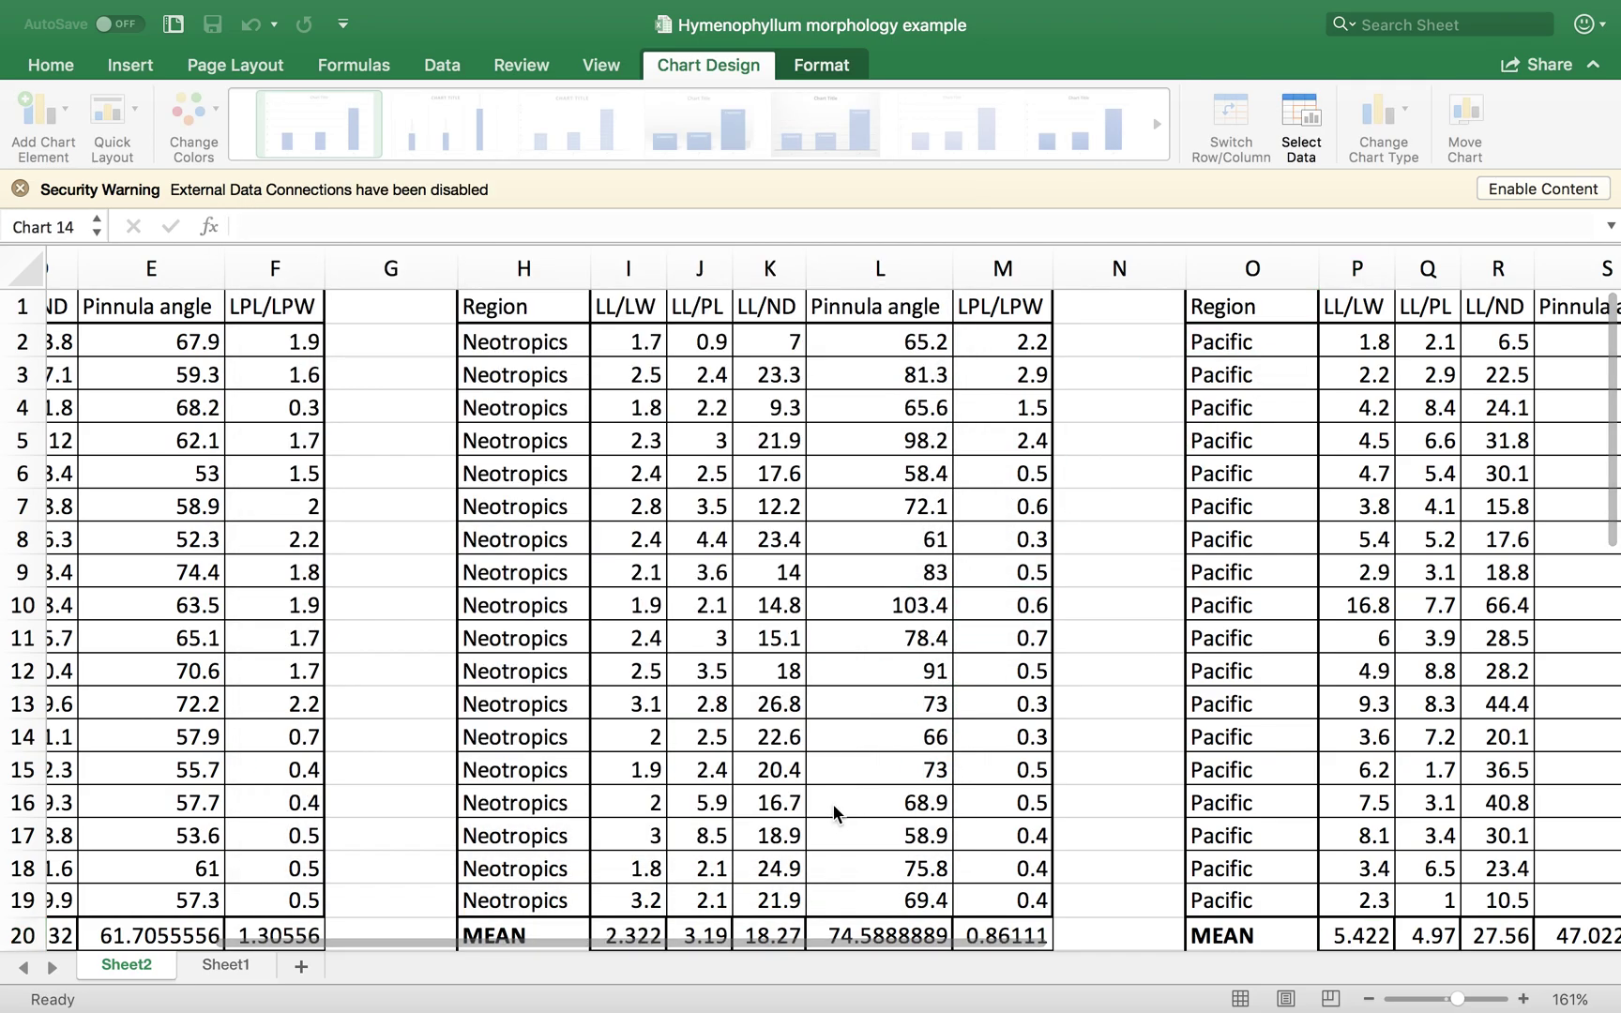
scroll(706, 690, down, 10)
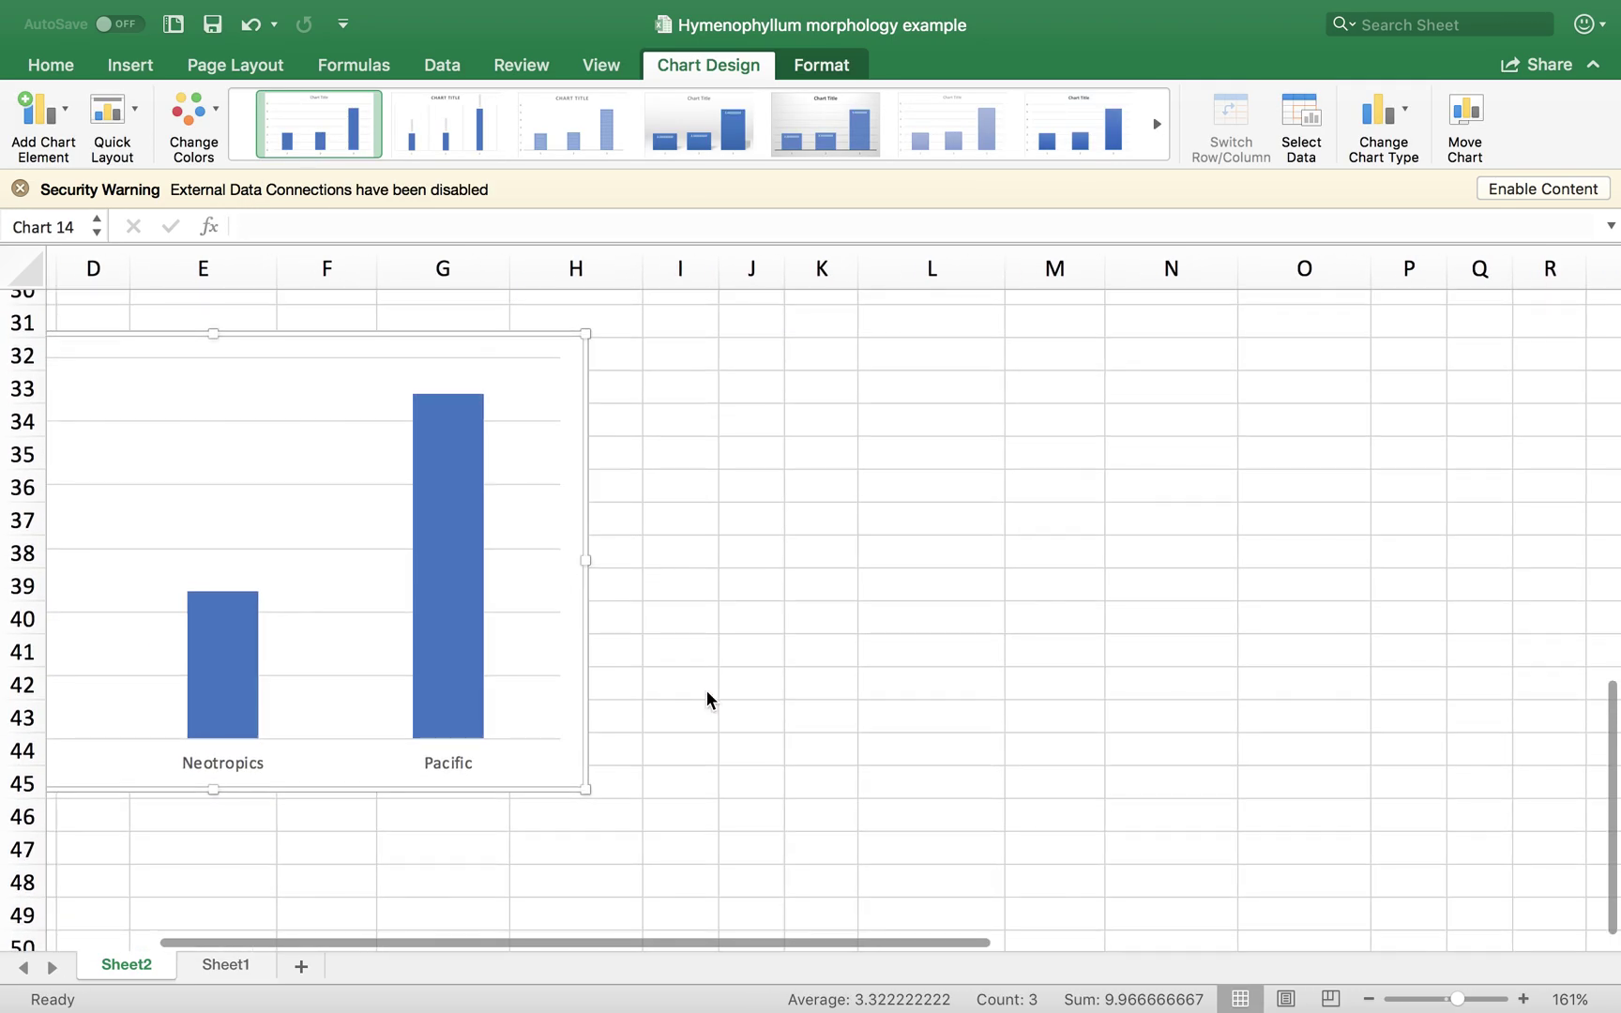
- Add a primary vertical axis title and start replacing its placeholder text
scroll(706, 691, left, 3)
scroll(707, 691, up, 1)
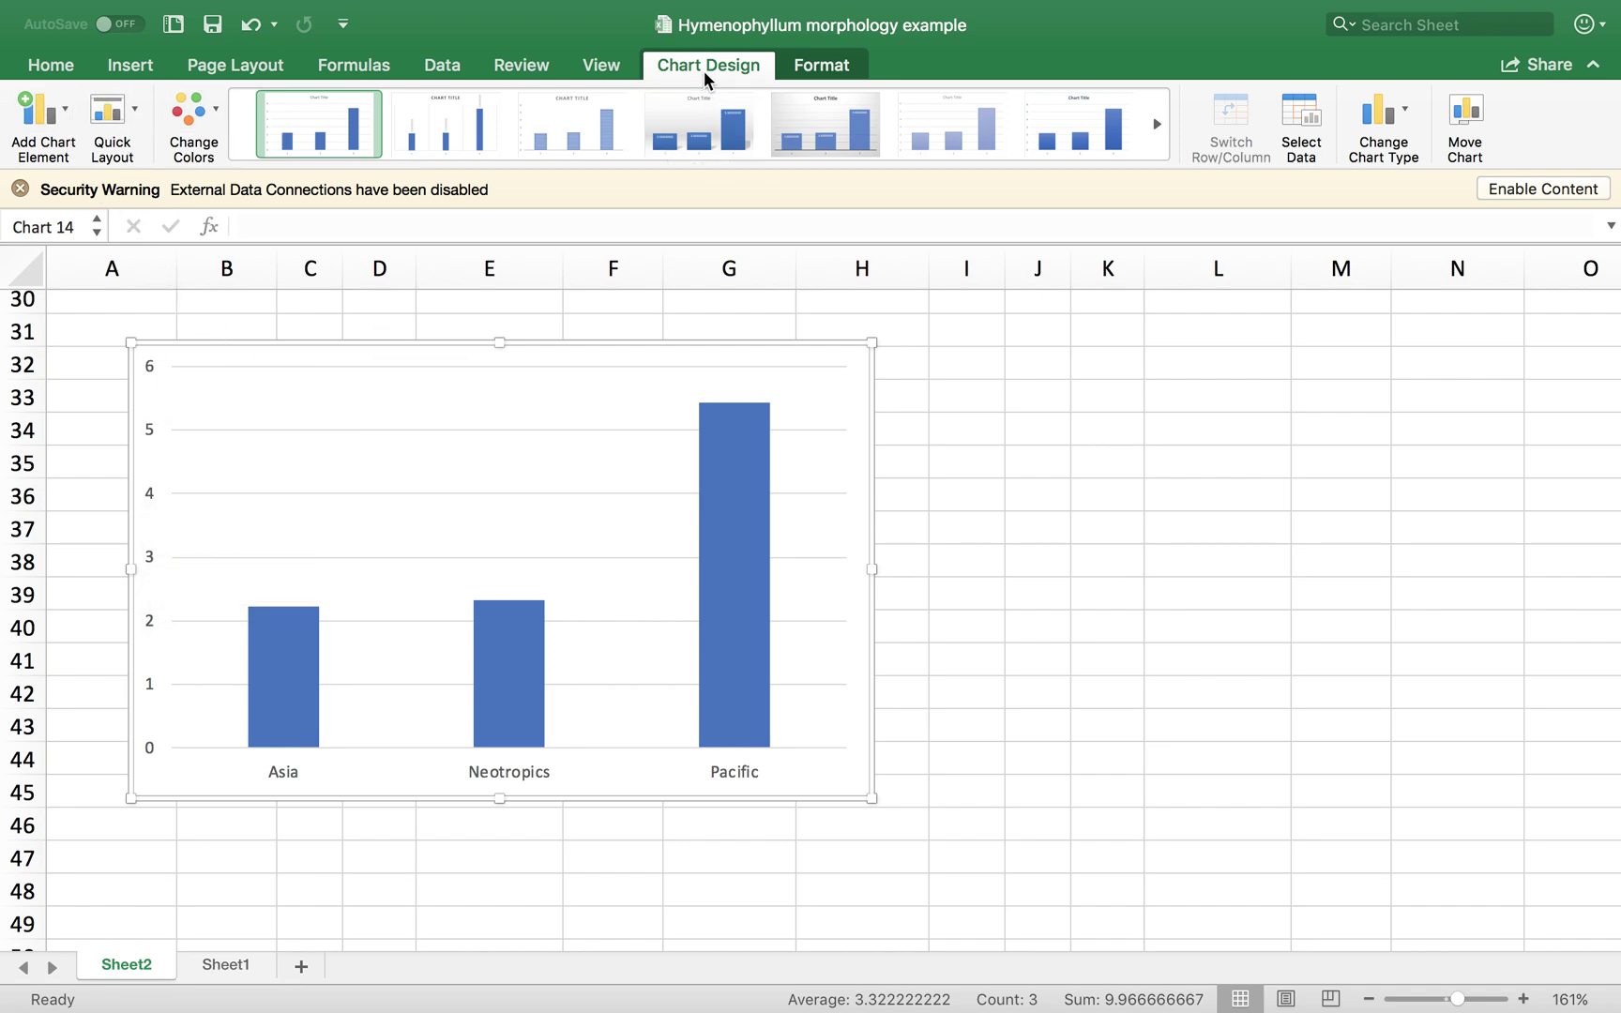
click(58, 113)
mouse_move(68, 159)
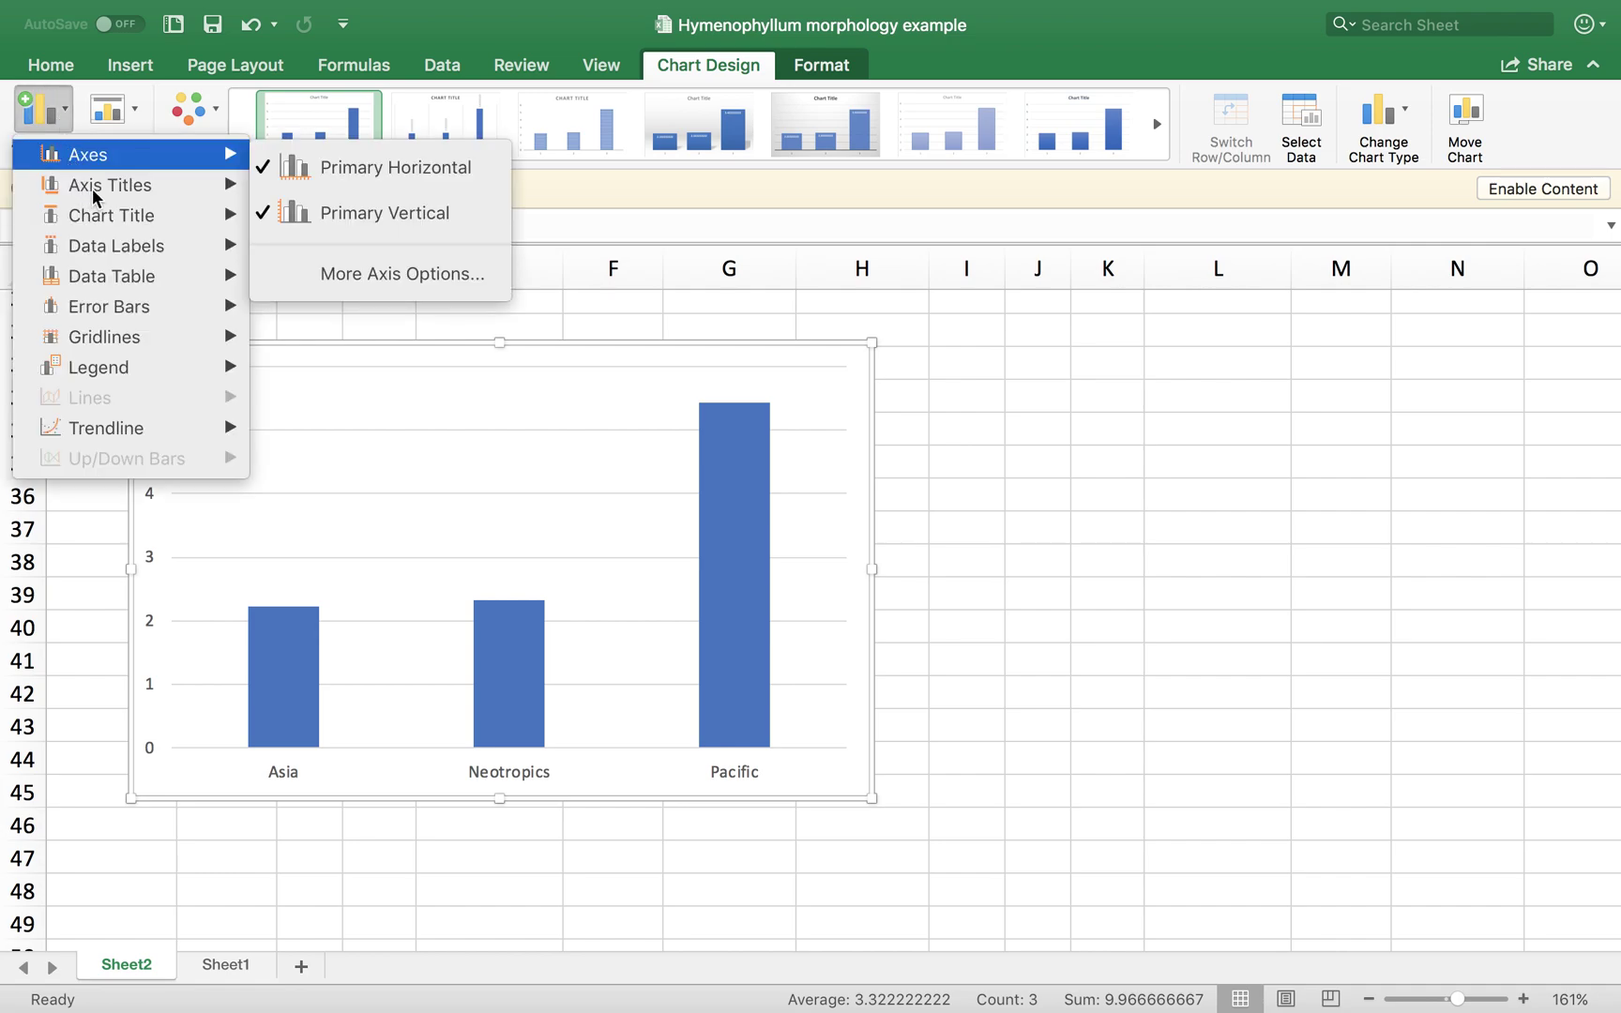
mouse_move(147, 182)
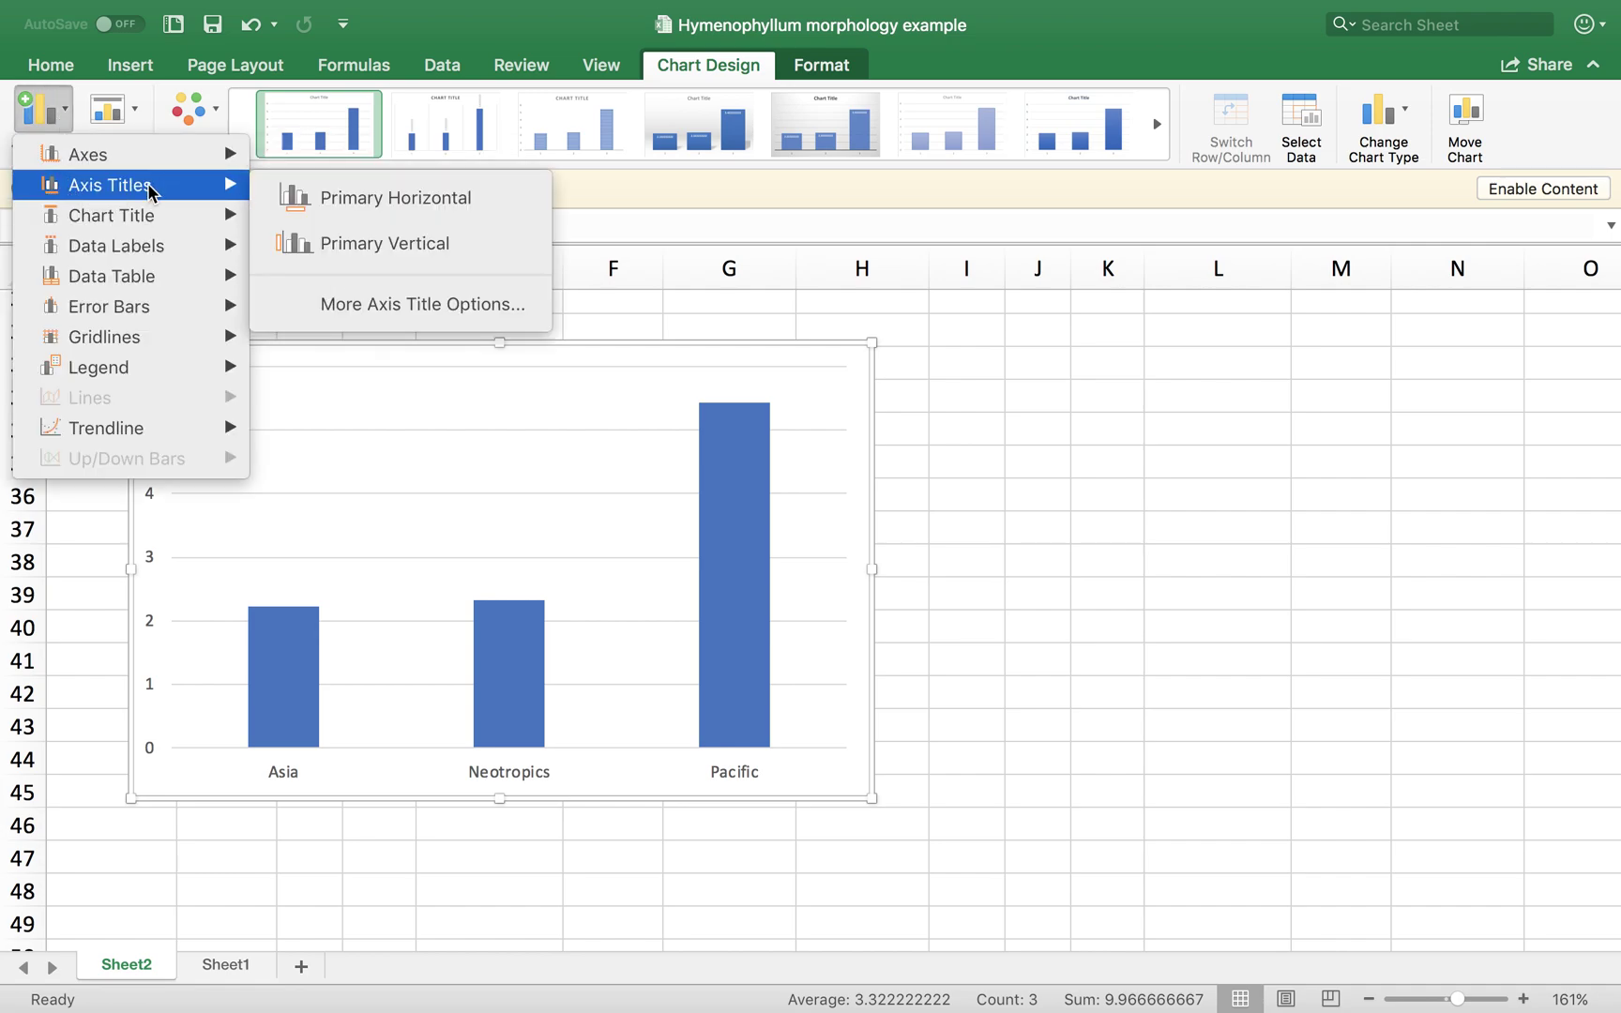
click(340, 245)
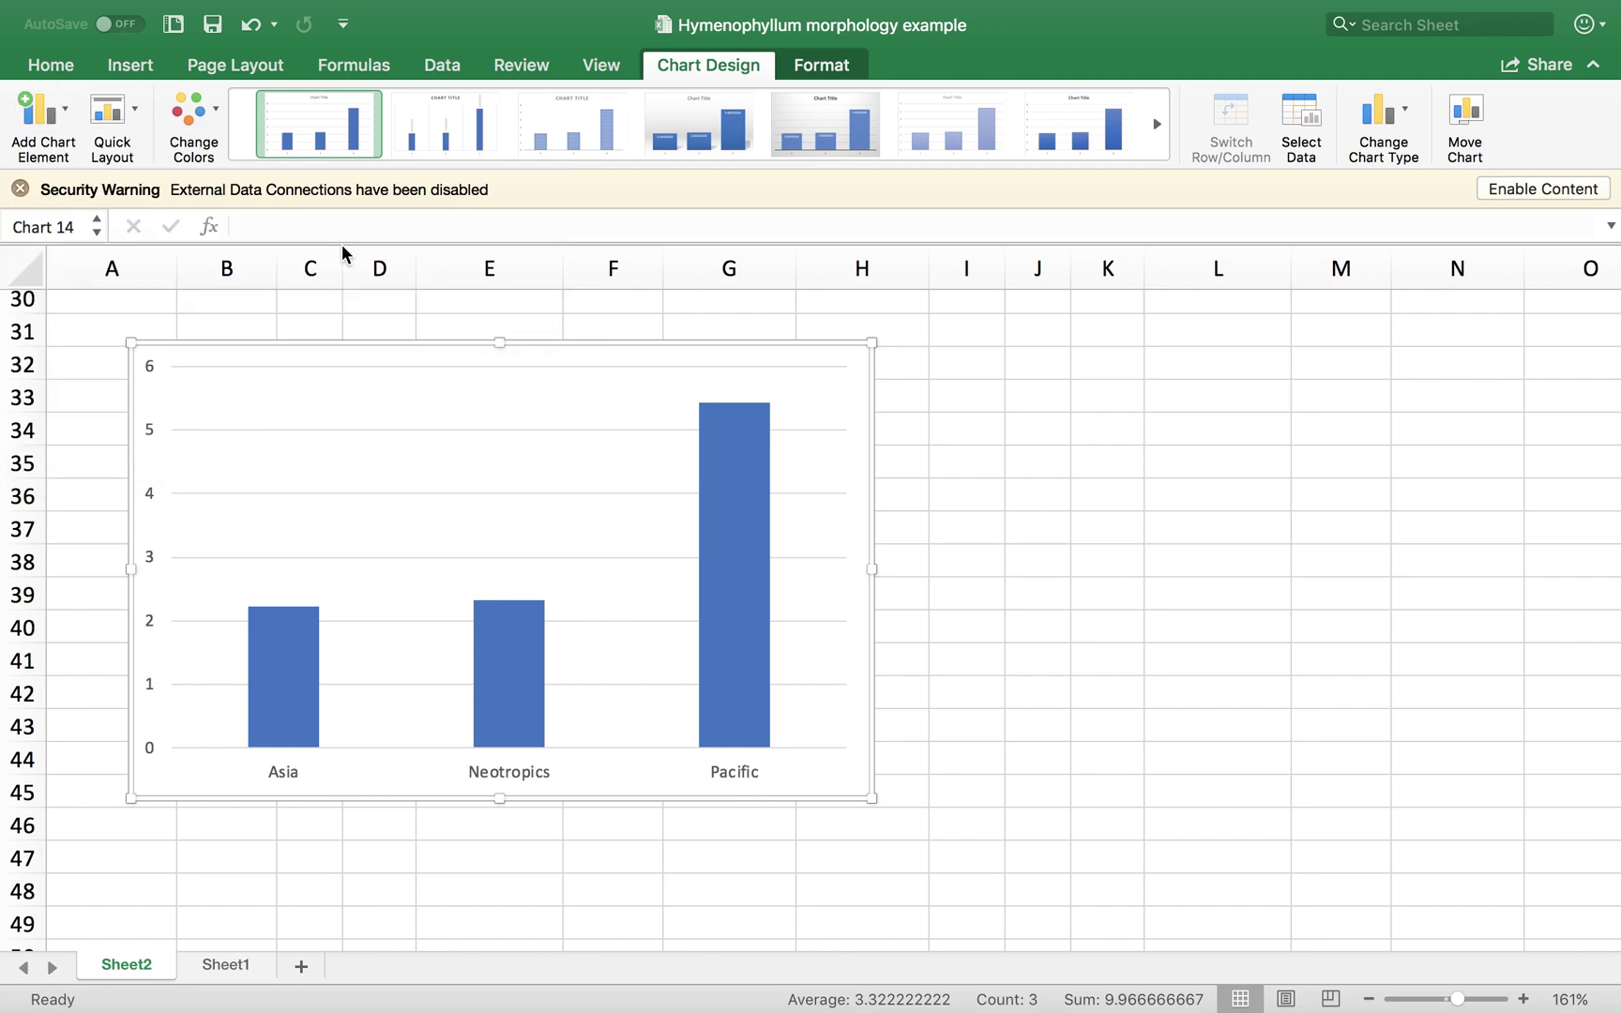
click(170, 521)
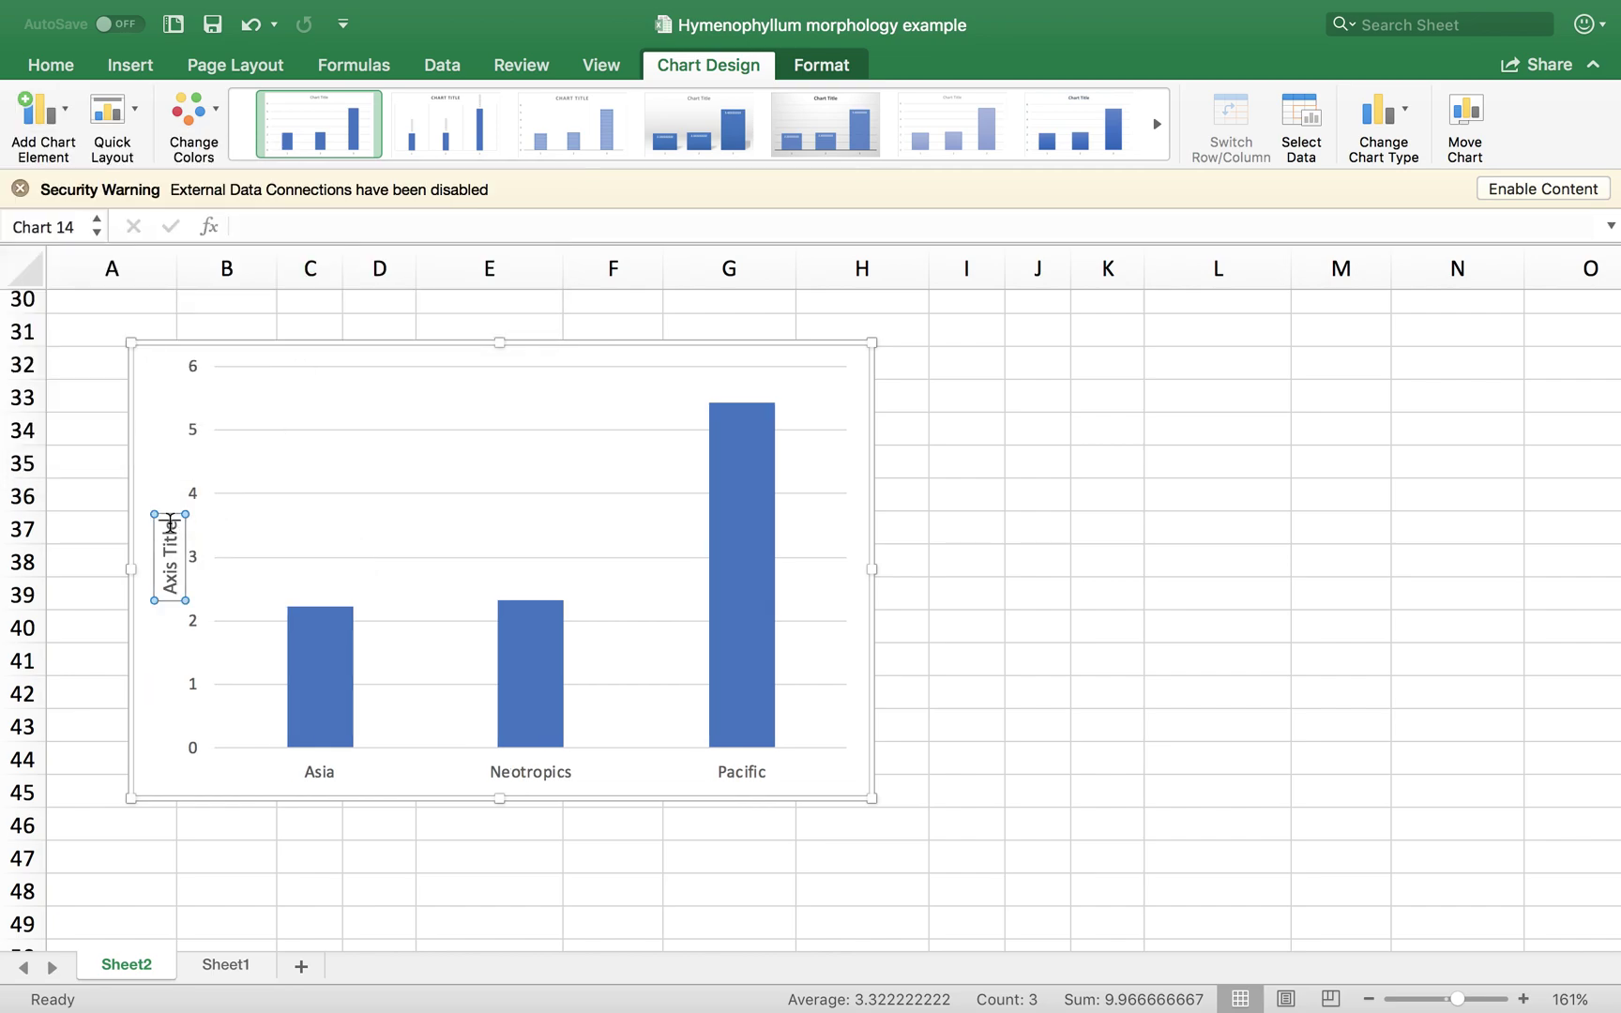
key(BackSpace)
key(BackSpace)
key(BackSpace)
key(BackSpace)
key(BackSpace)
key(BackSpace)
key(BackSpace)
key(BackSpace)
key(BackSpace)
key(BackSpace)
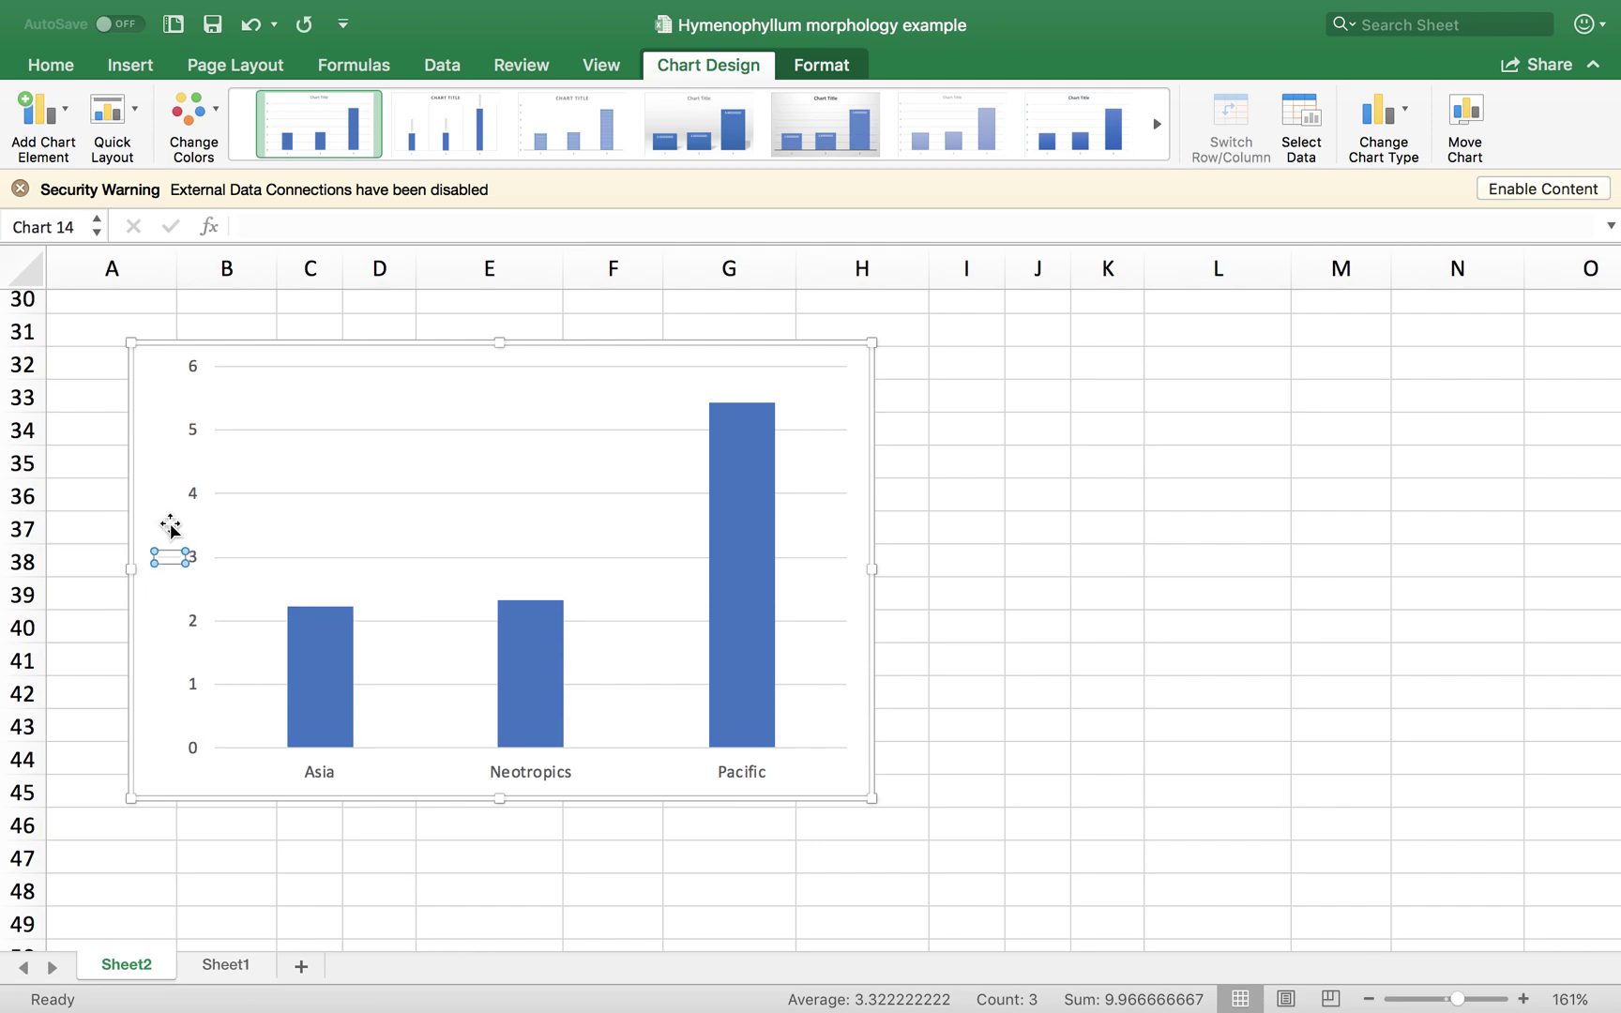
text(S)
click(82, 453)
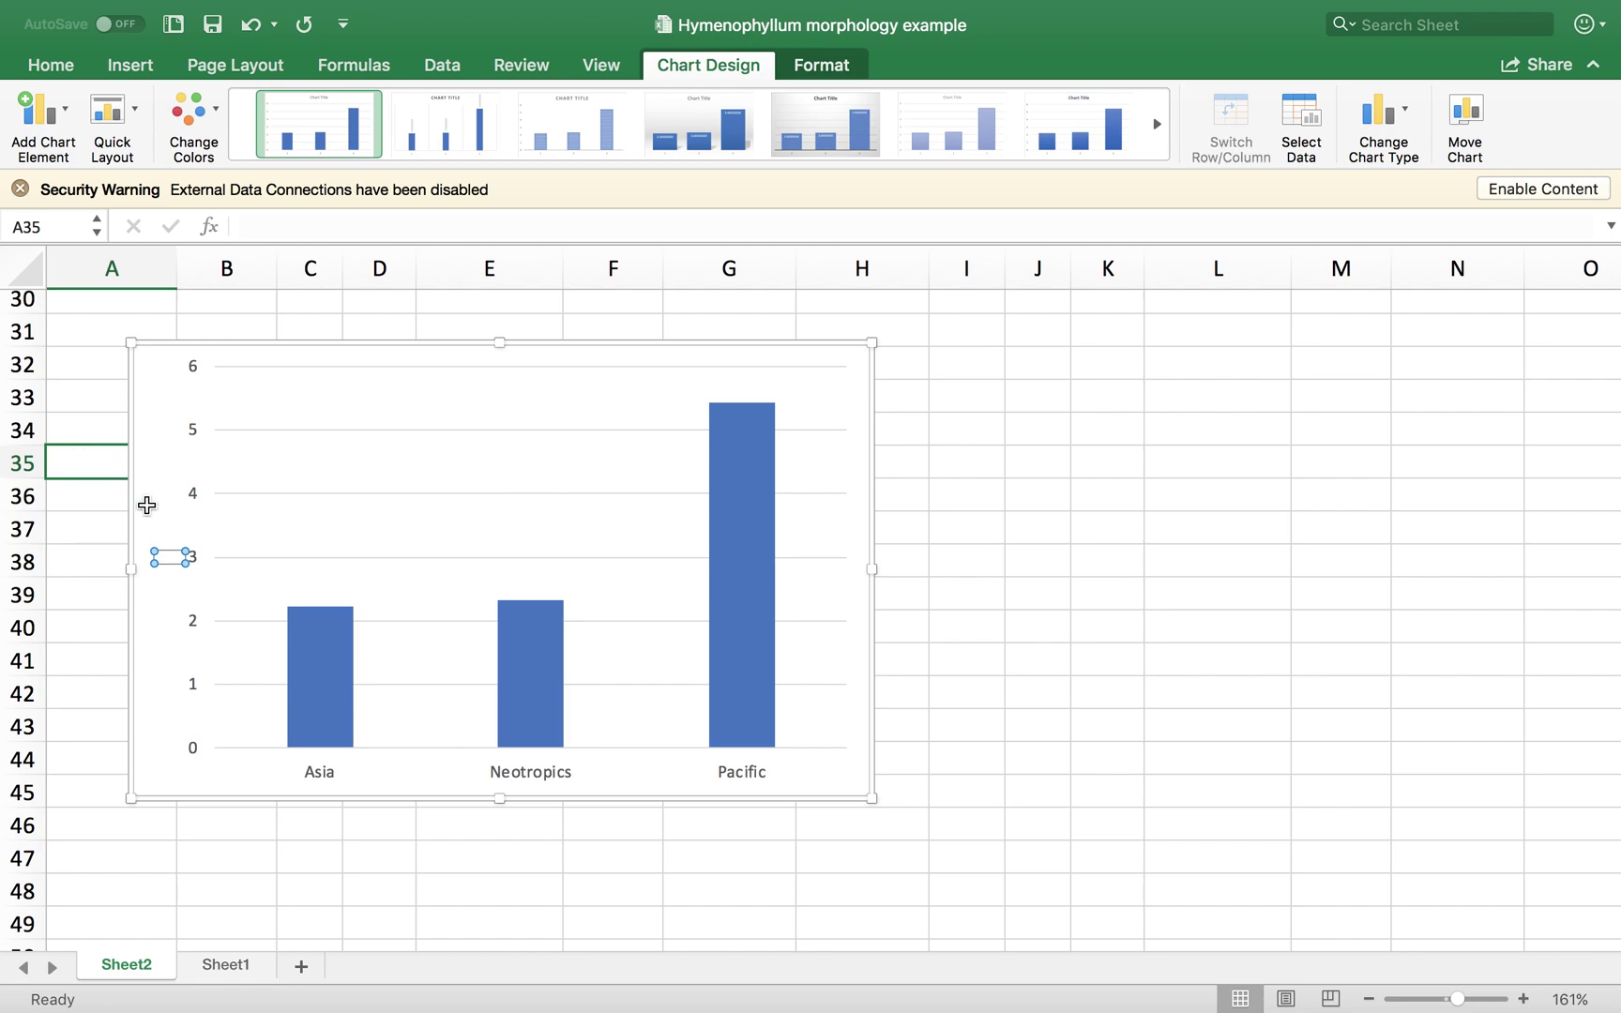
- Delete the leftover axis title and add a fresh vertical axis title reading 'Size (mm)'
click(178, 558)
key(Delete)
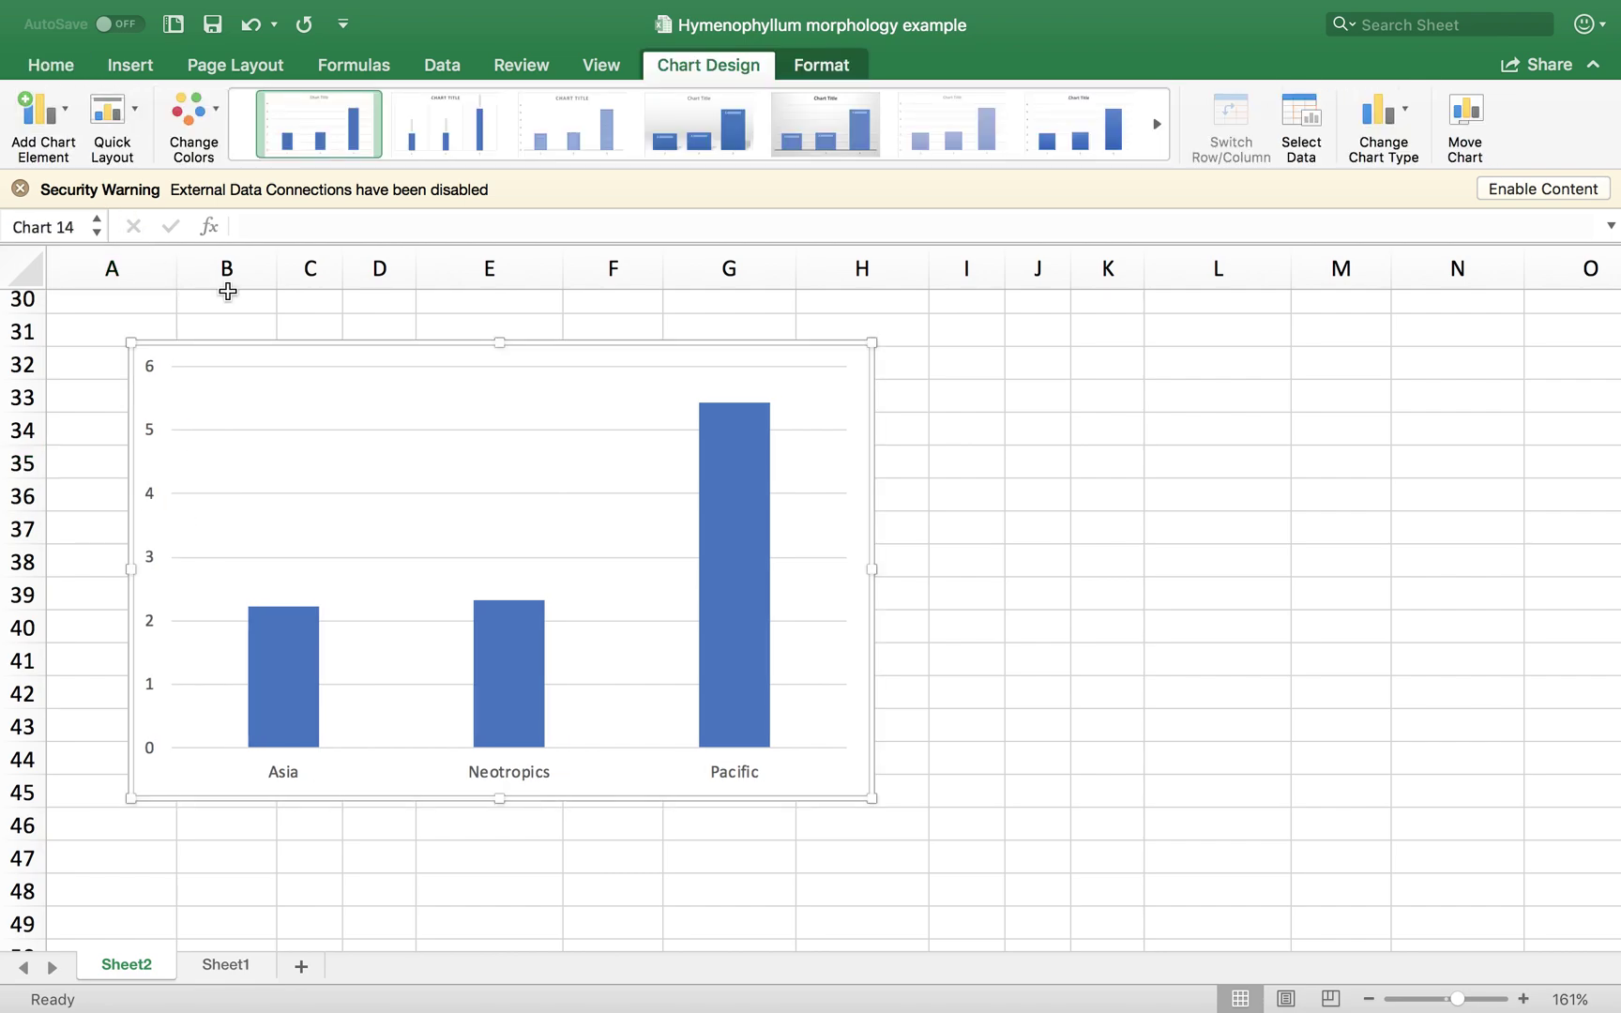
click(40, 112)
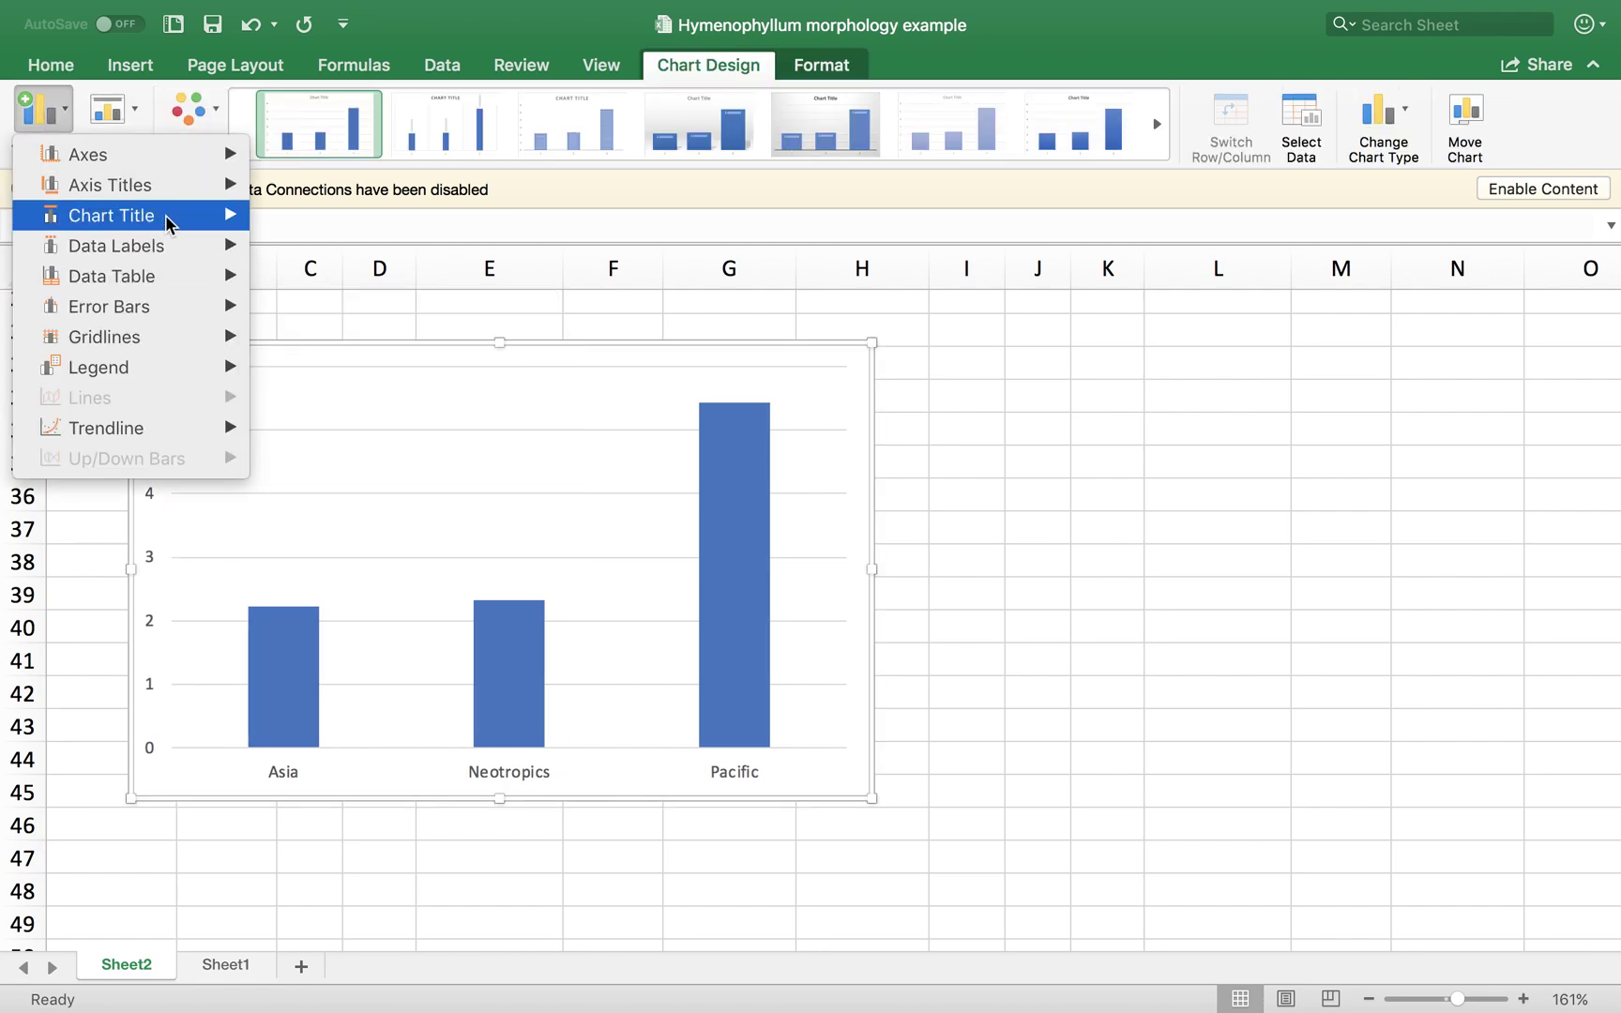
mouse_move(160, 185)
click(349, 239)
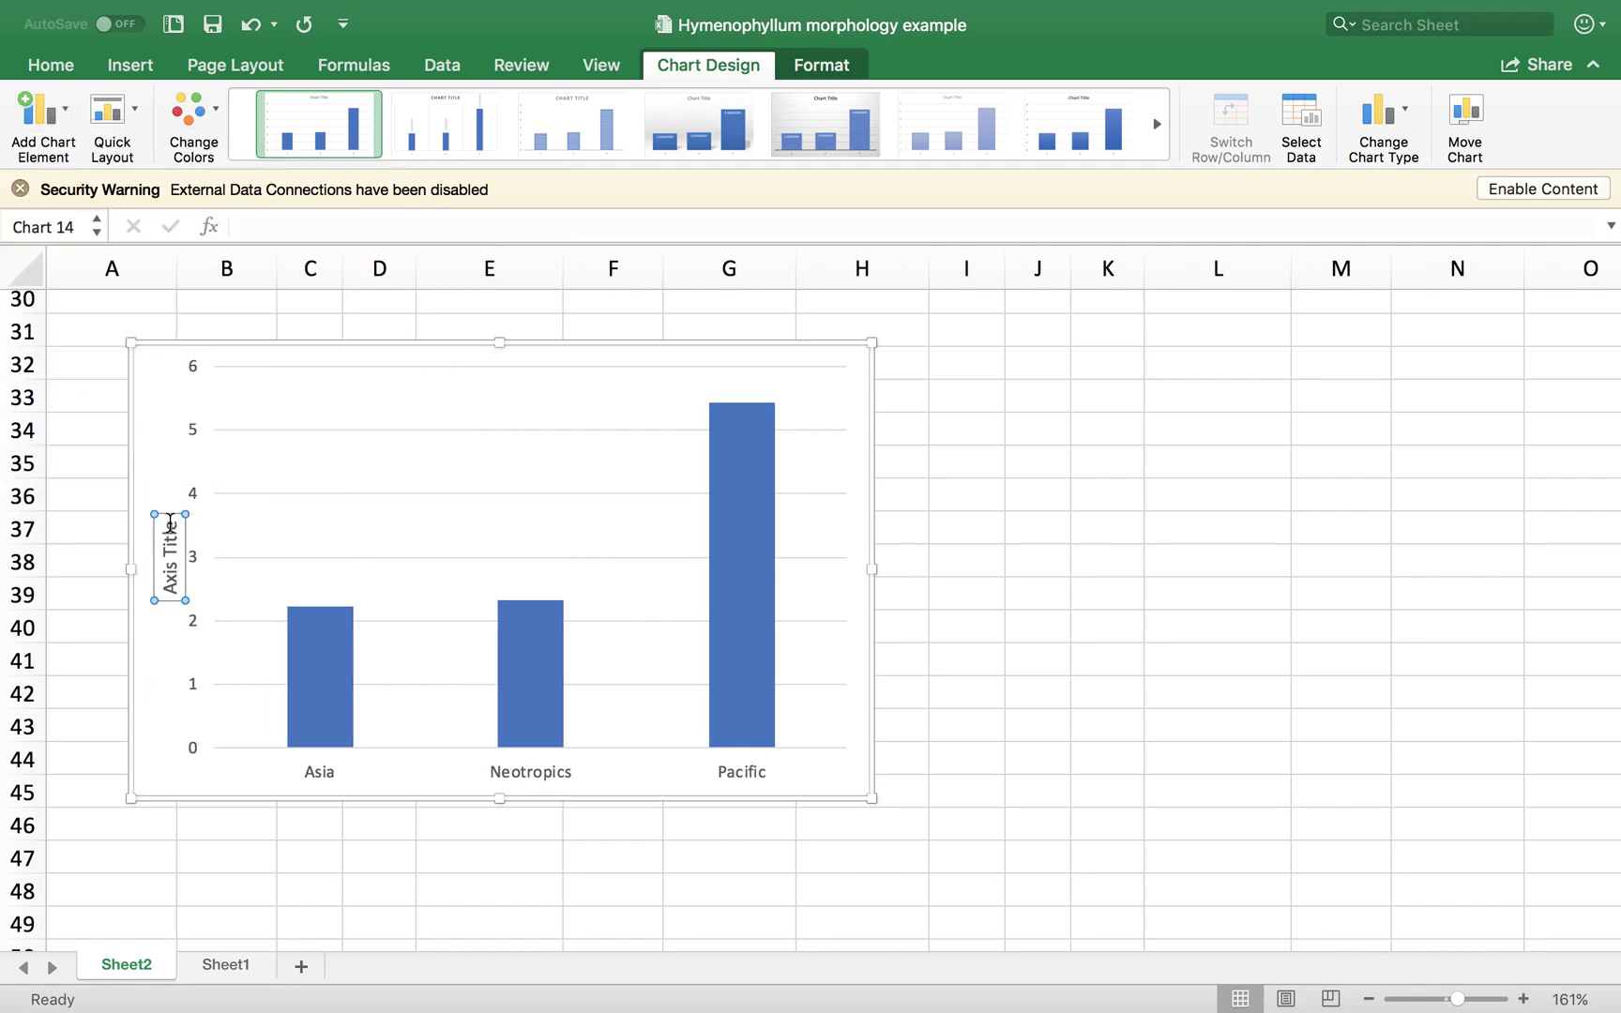
click(169, 522)
key(BackSpace)
key(BackSpace)
key(BackSpace)
key(BackSpace)
key(BackSpace)
key(BackSpace)
key(BackSpace)
key(BackSpace)
key(BackSpace)
key(BackSpace)
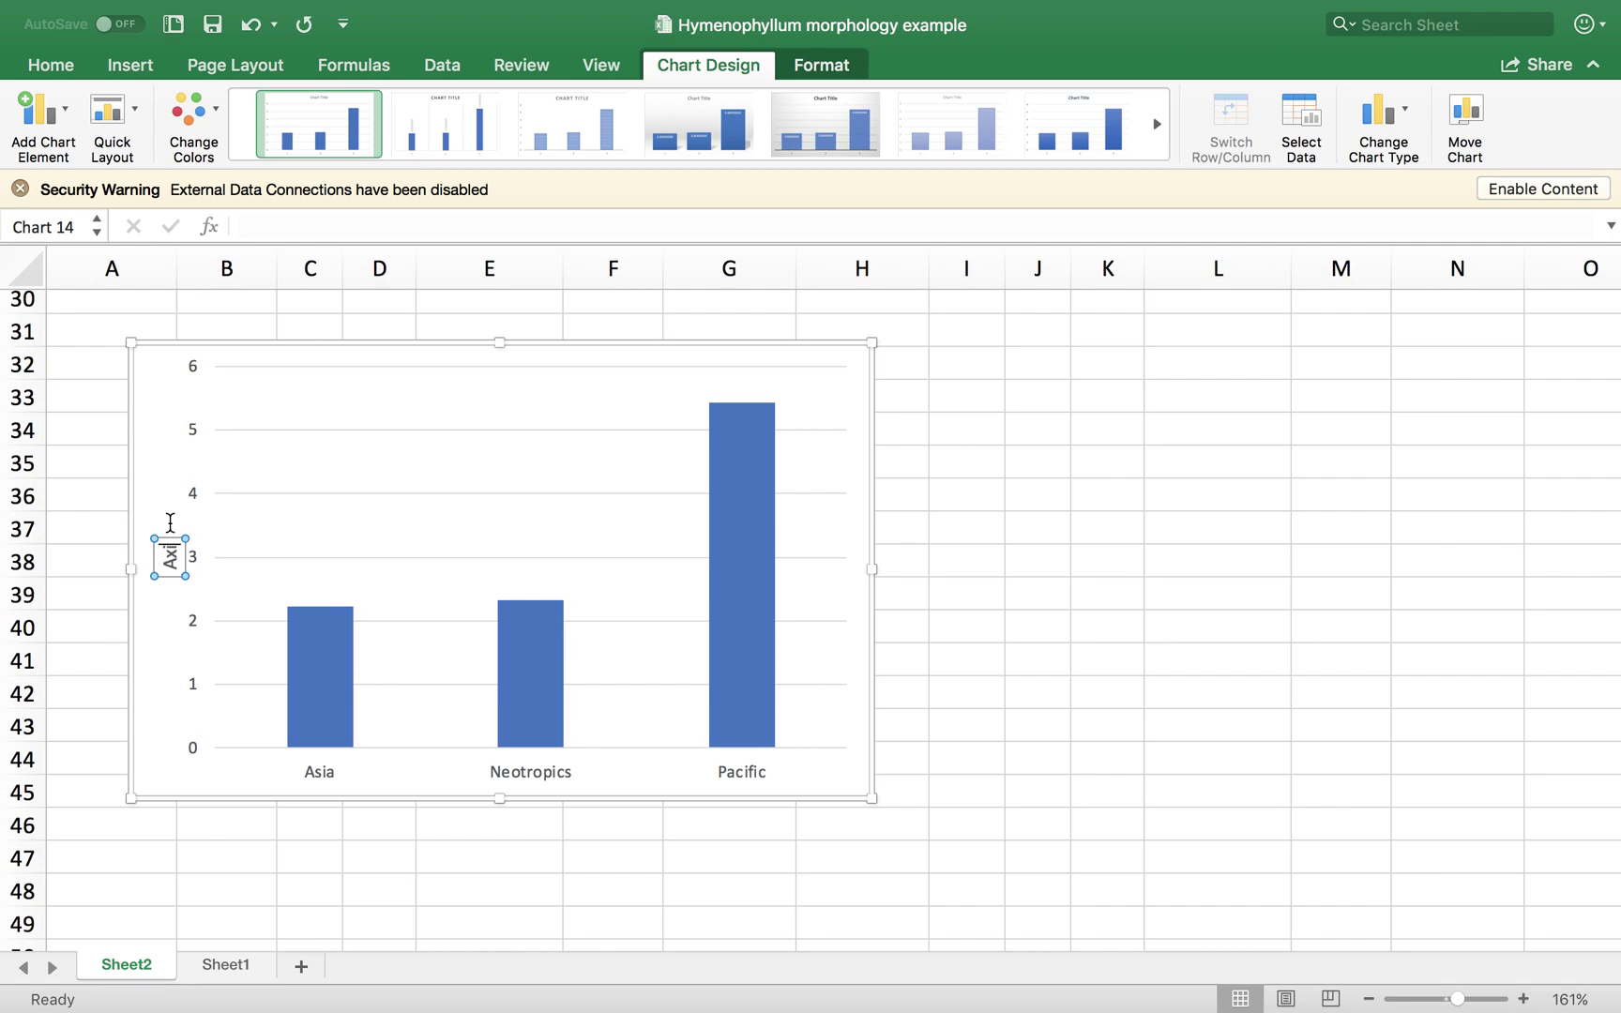
text(Size (mm))
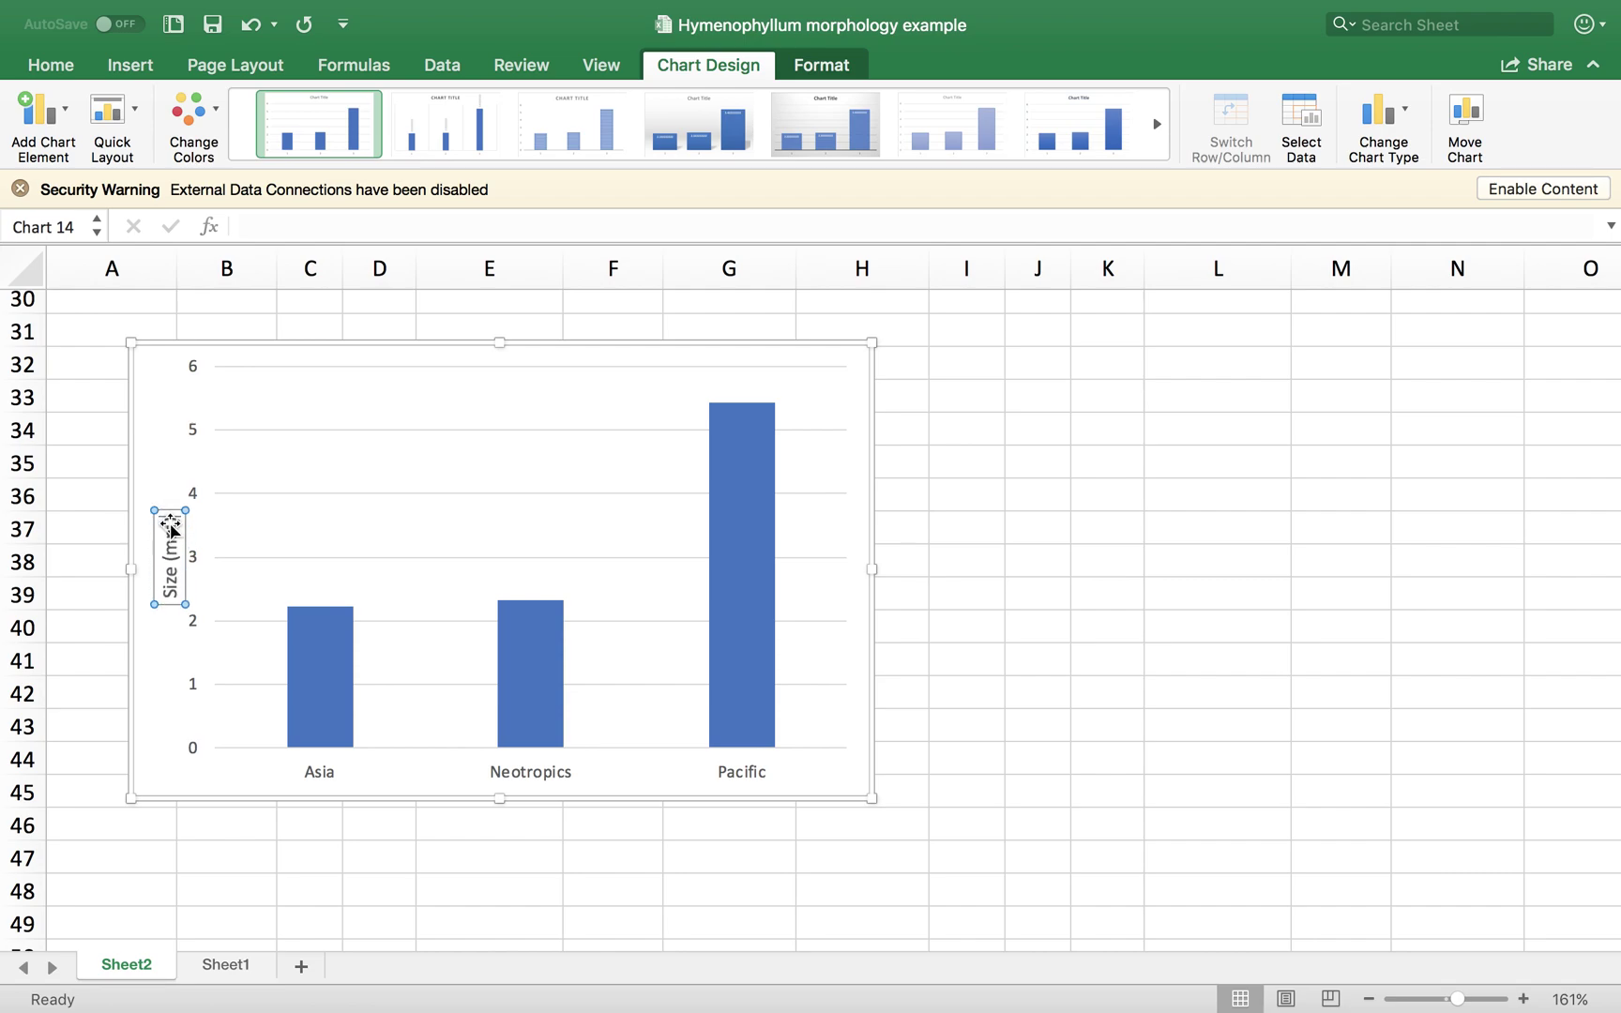
click(1024, 643)
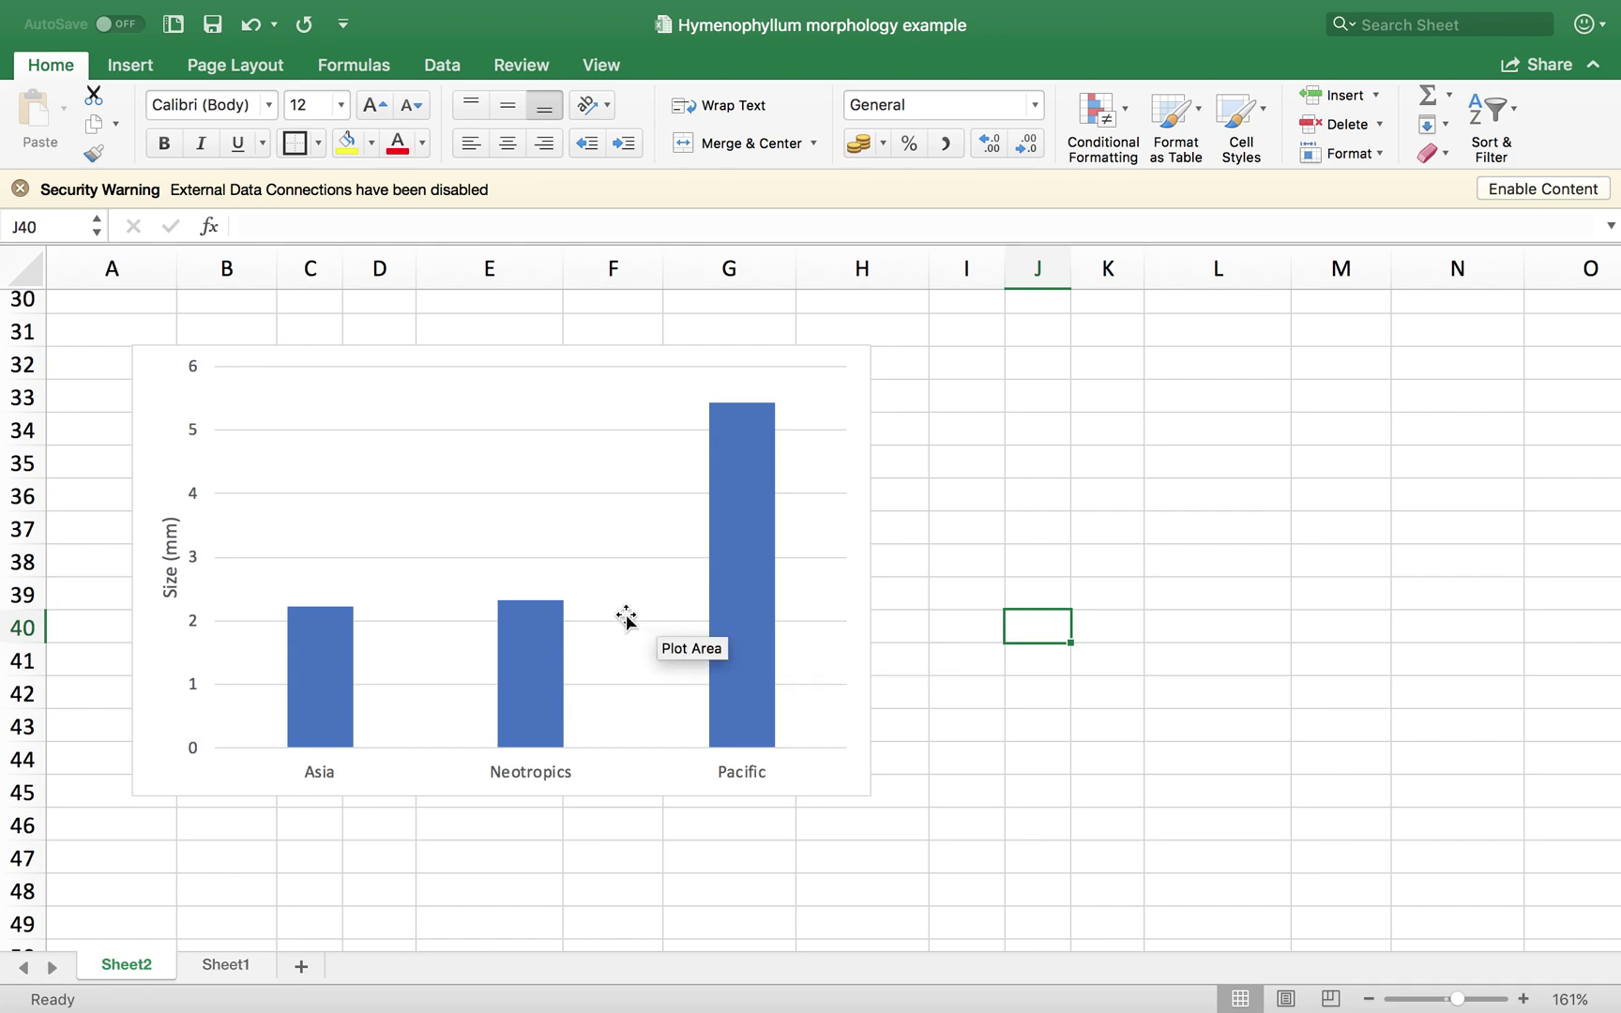
mouse_move(778, 663)
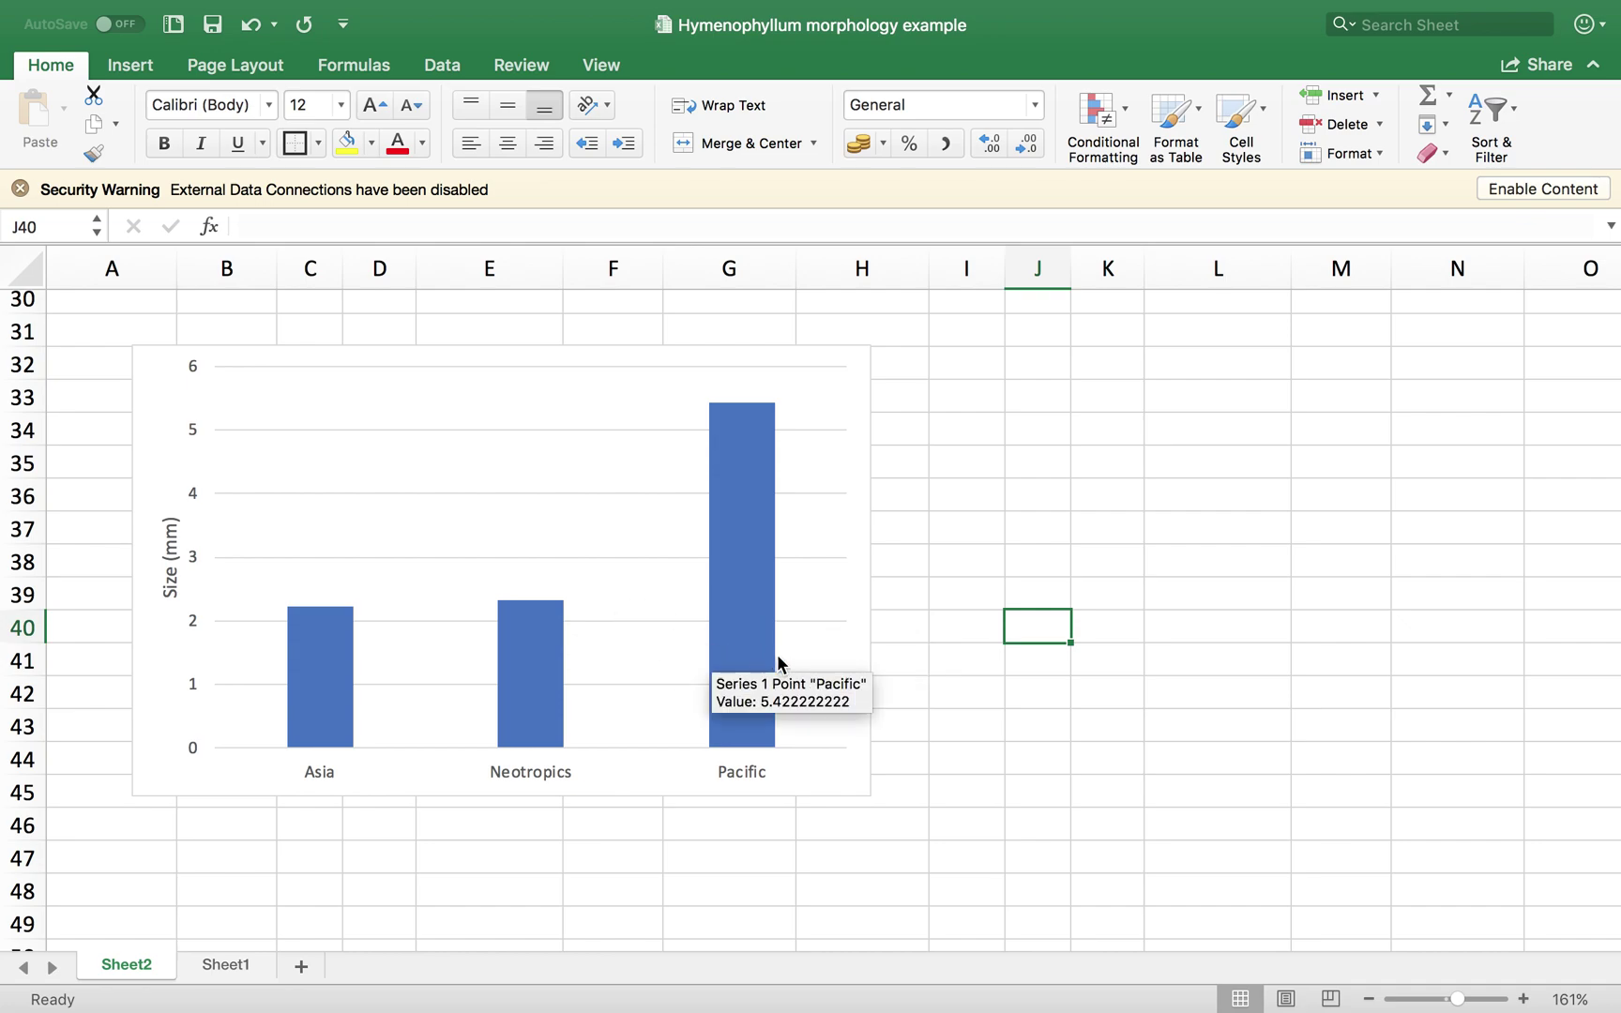
click(864, 617)
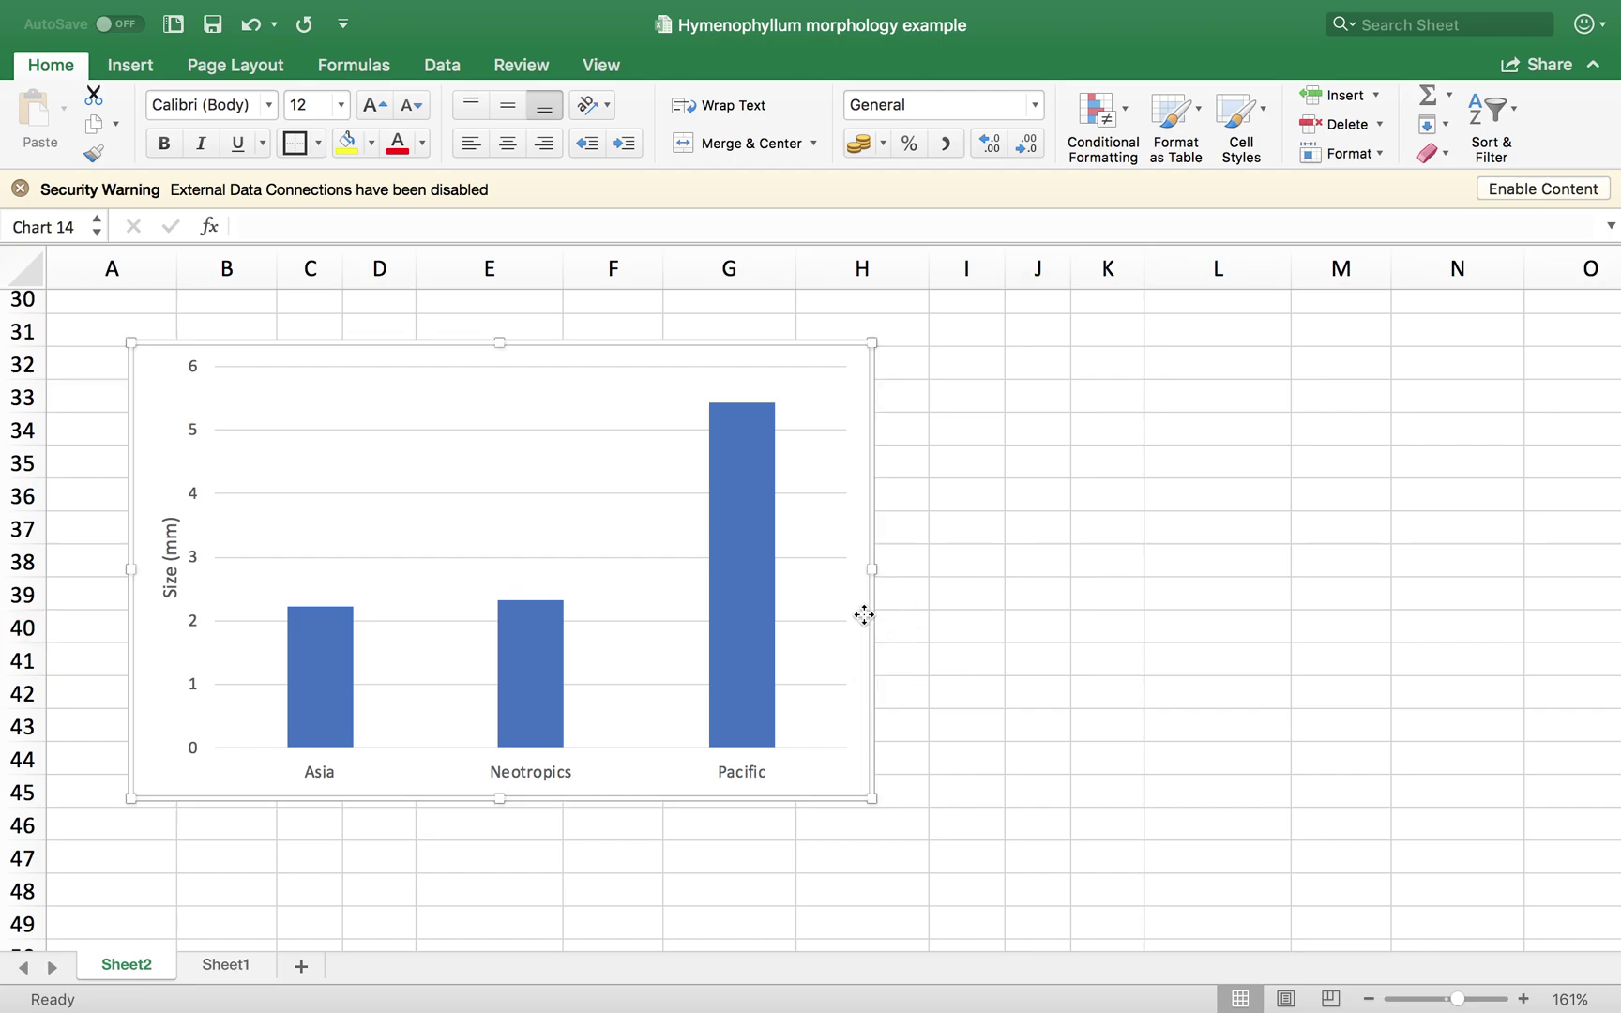
- Add error bars to the chart's columns with the Format Error Bars pane showing their options
scroll(984, 575, up, 10)
scroll(982, 575, right, 1)
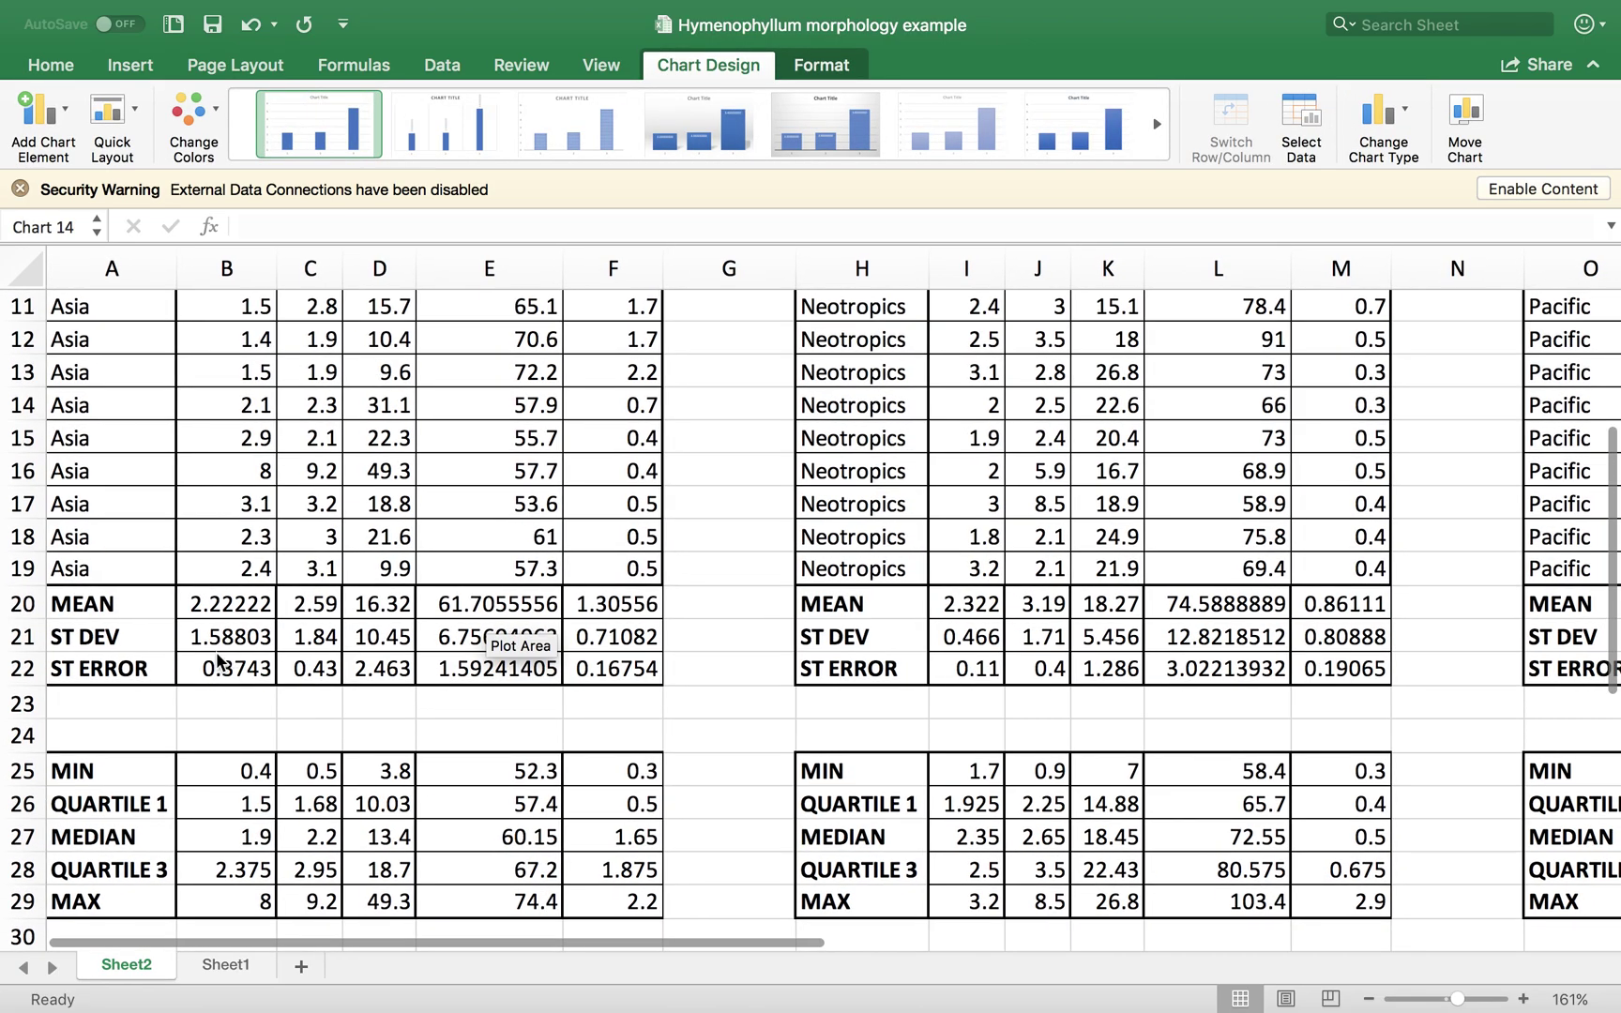
scroll(250, 667, down, 8)
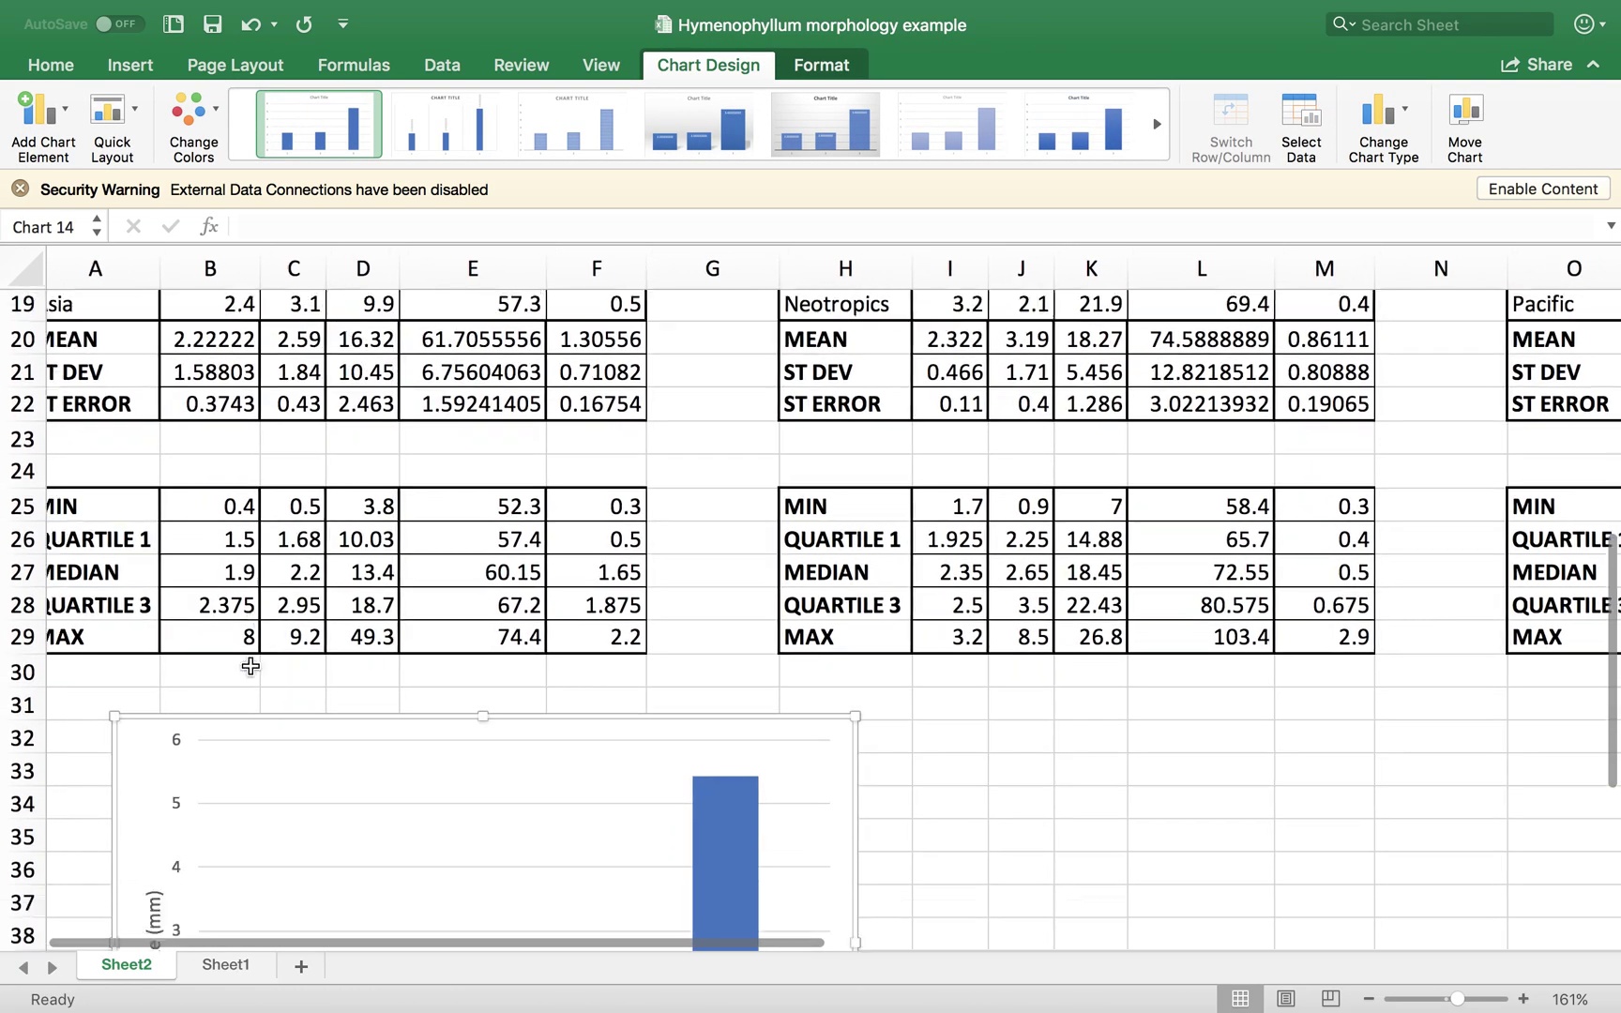
scroll(251, 673, down, 3)
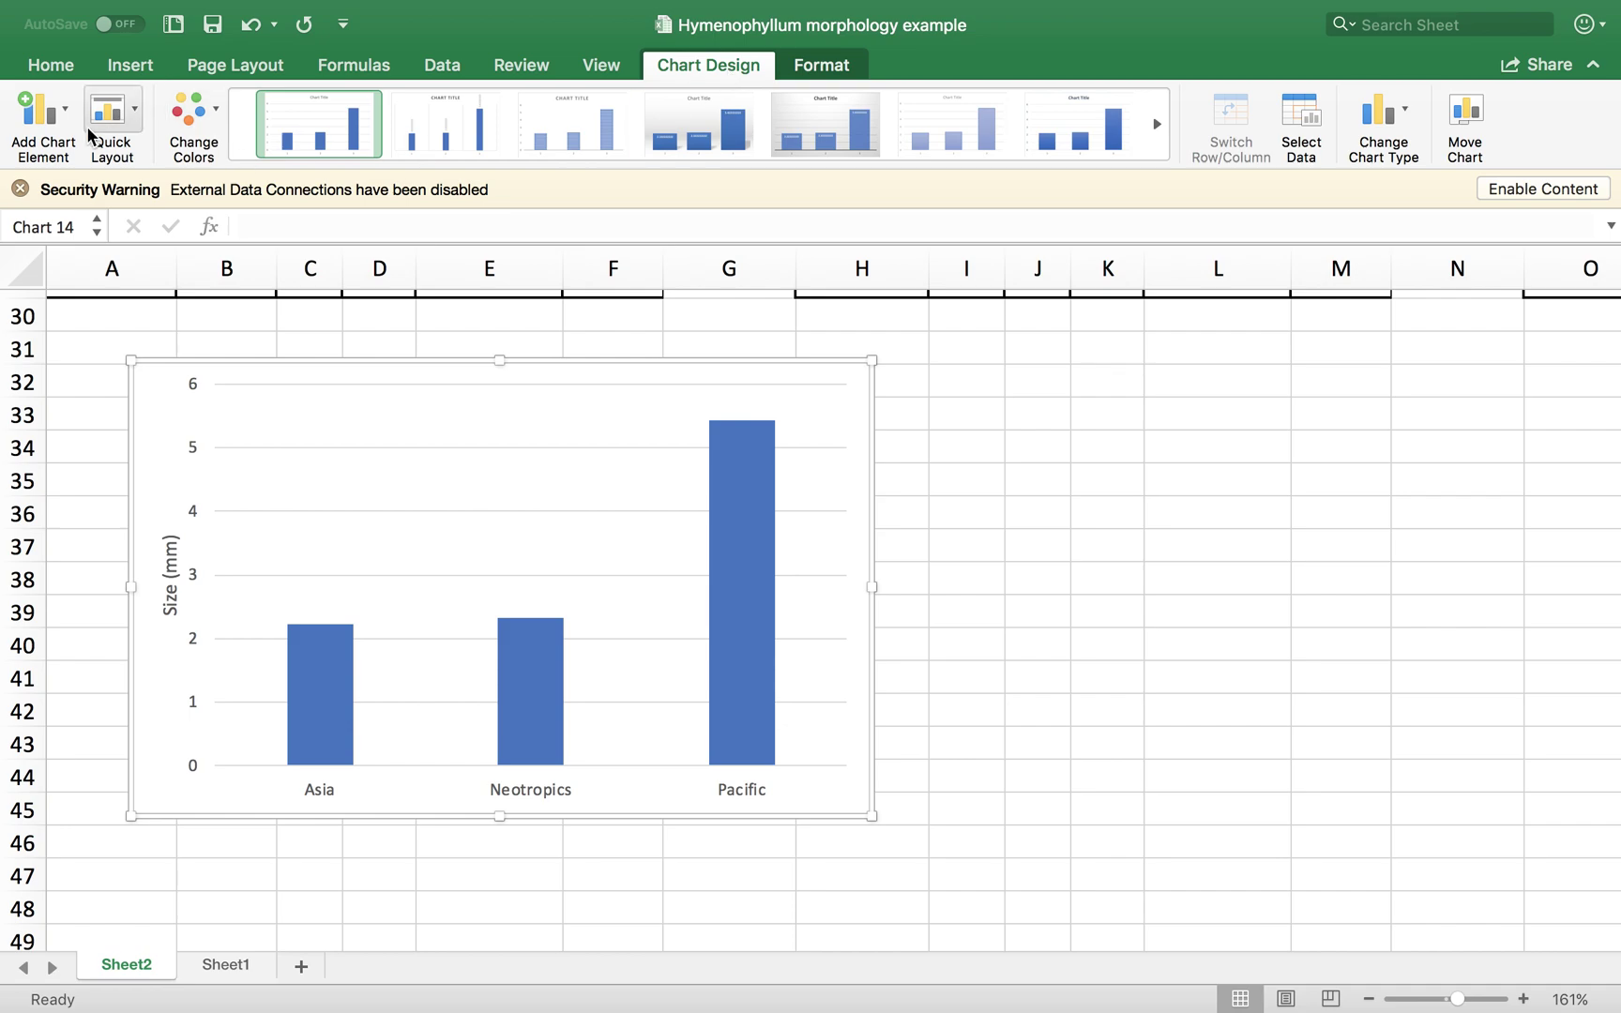
click(59, 122)
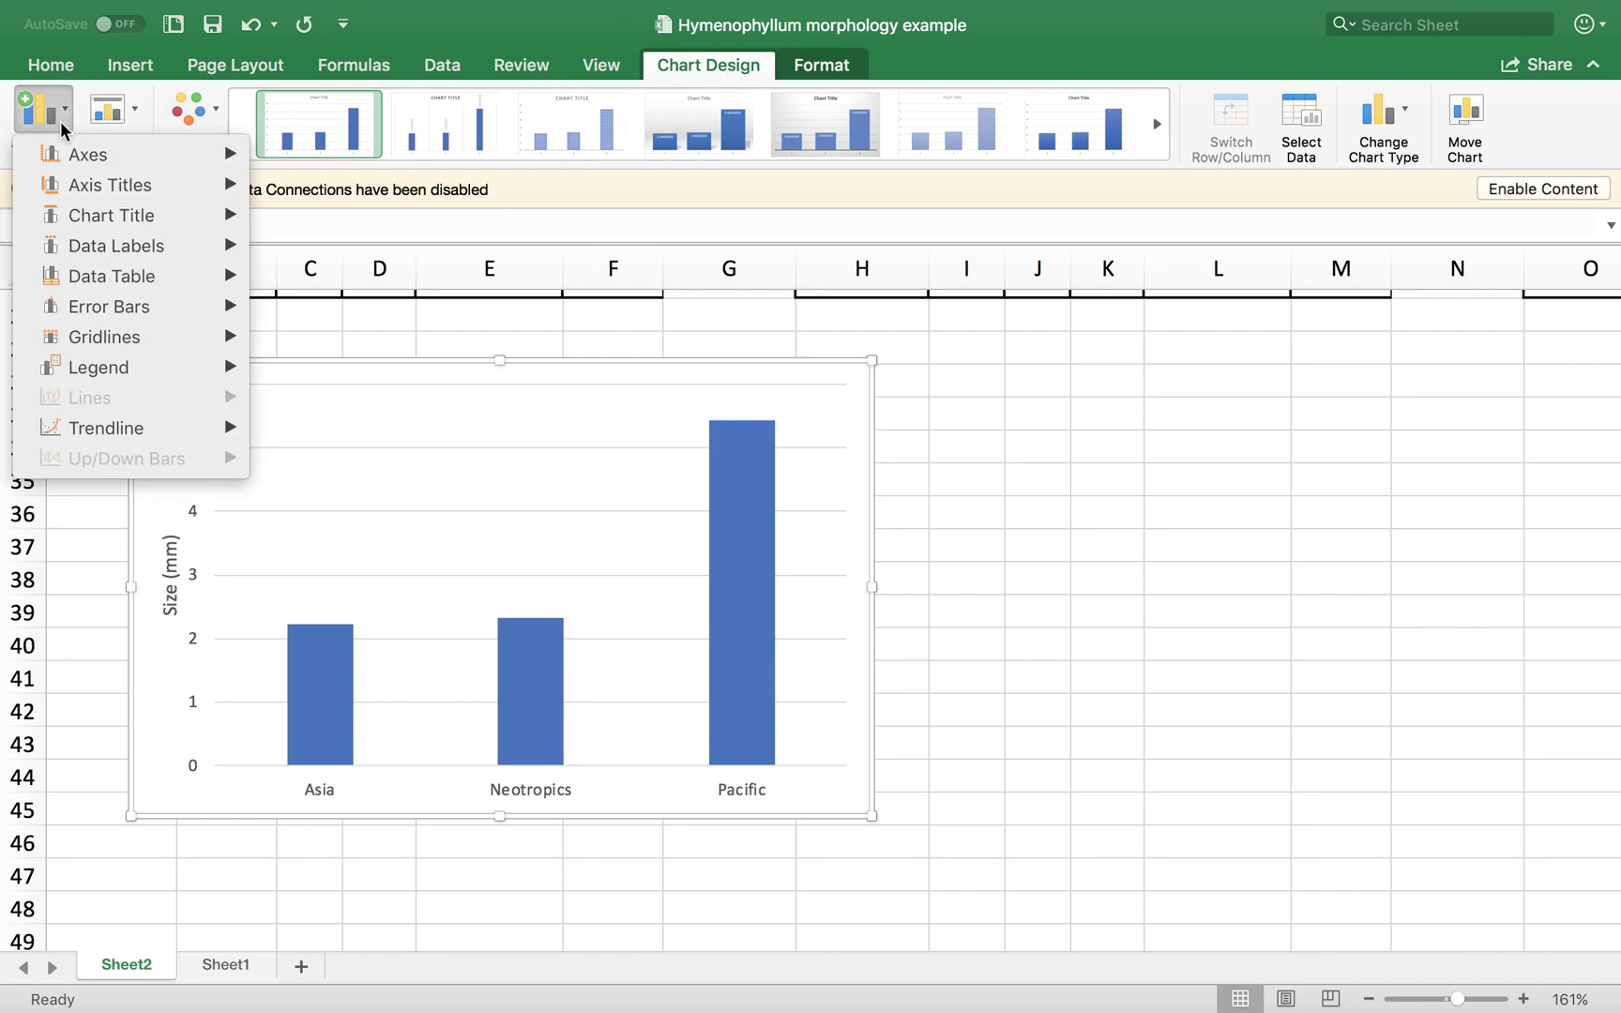
mouse_move(118, 316)
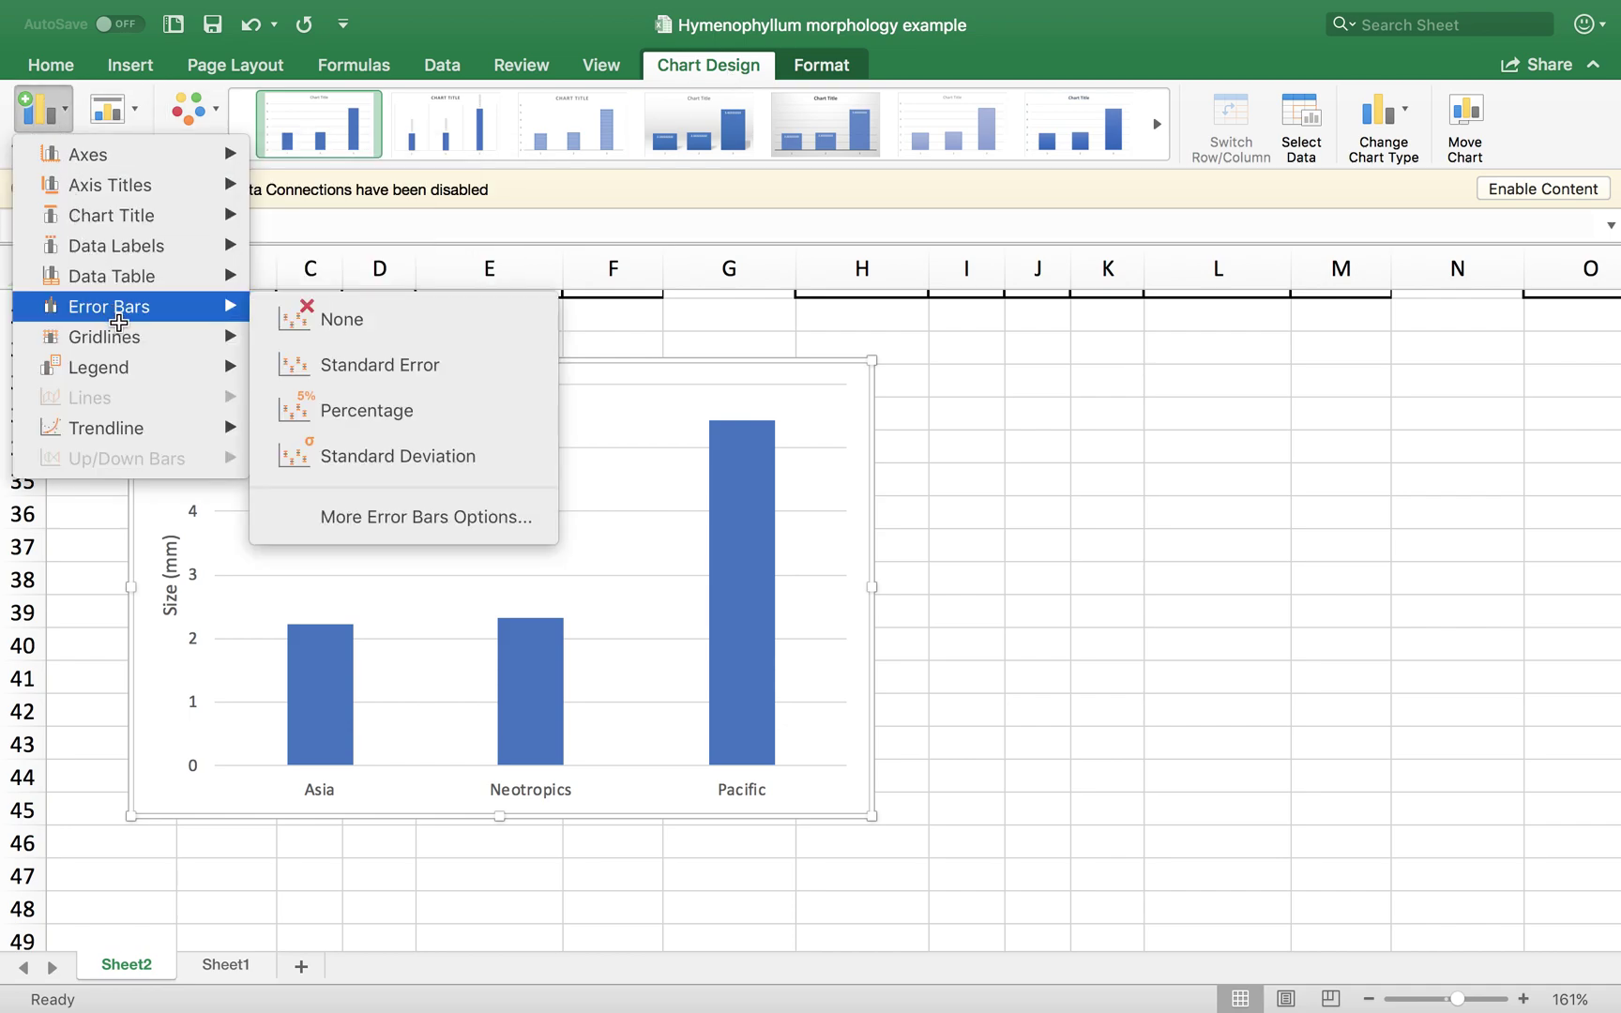
click(522, 533)
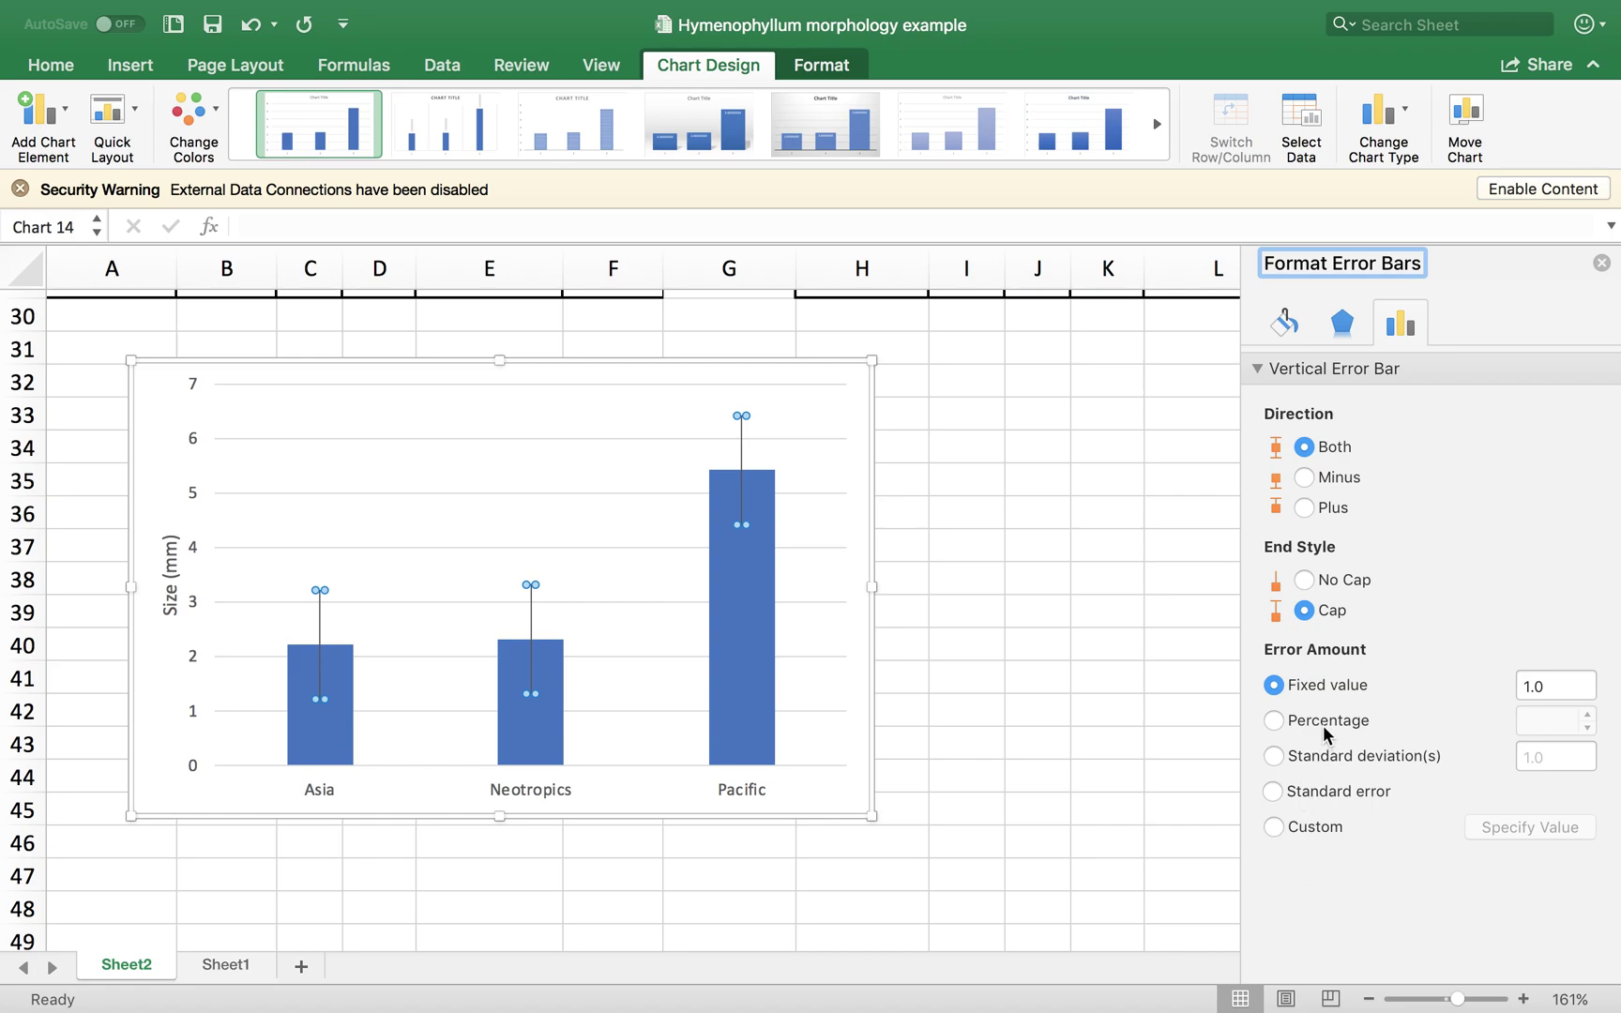
- Set custom positive error values to the ST ERROR cells B22, I22 and P22
click(1273, 828)
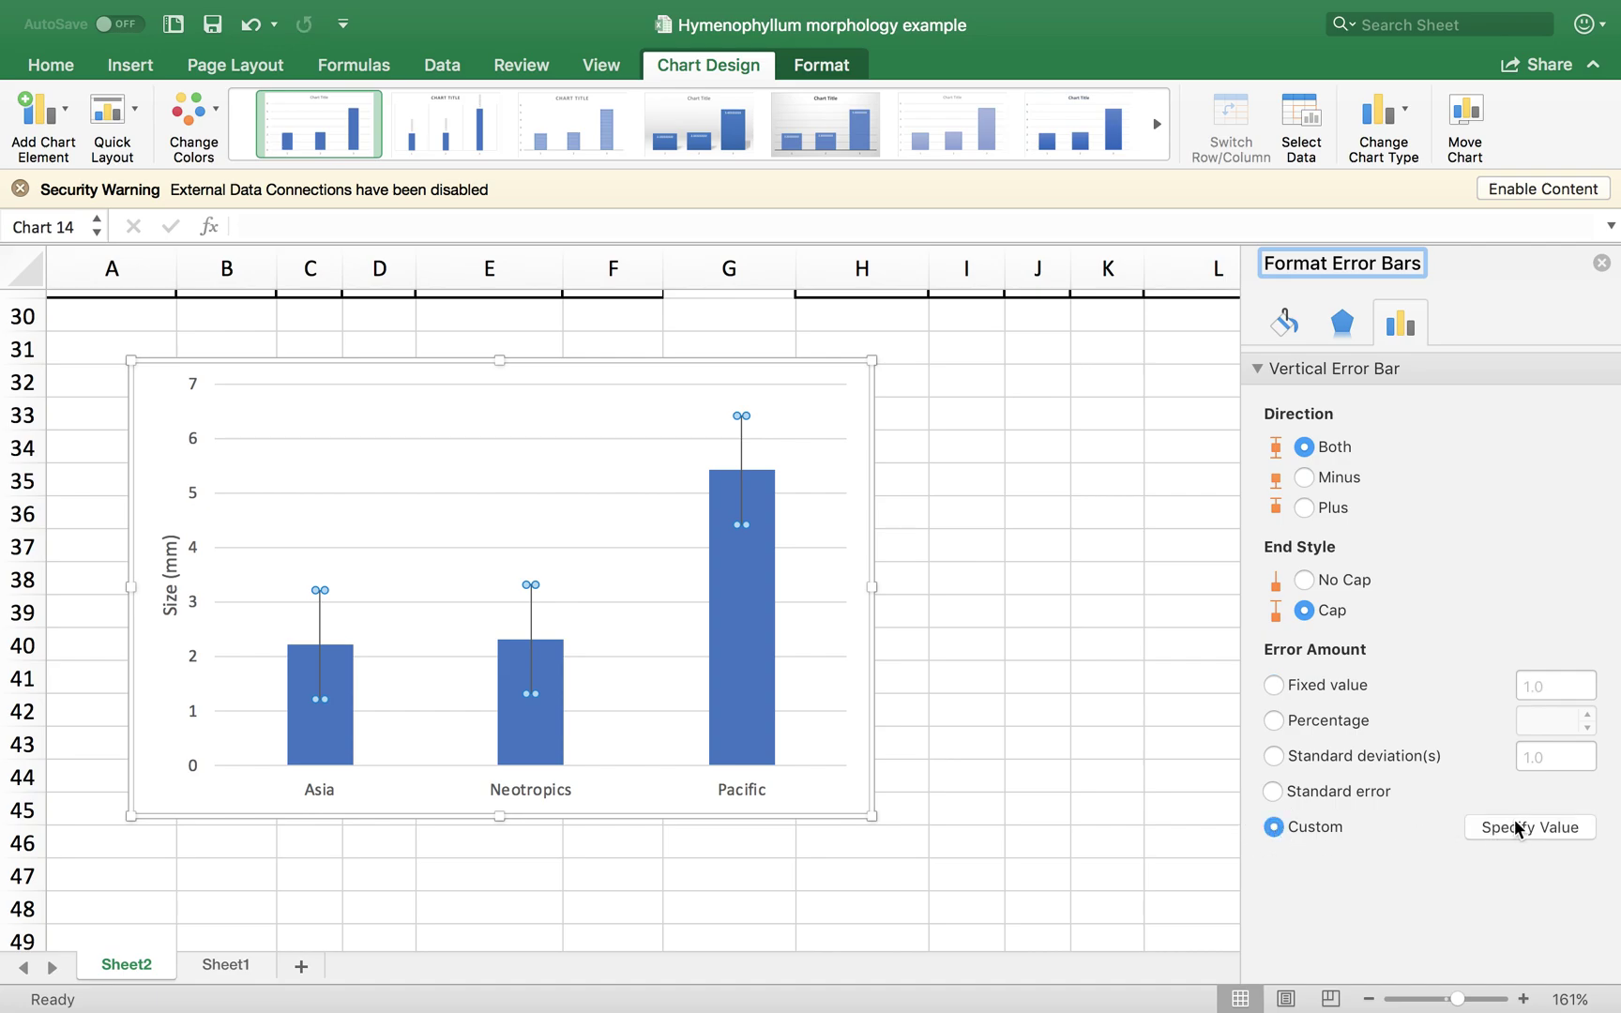
click(1519, 826)
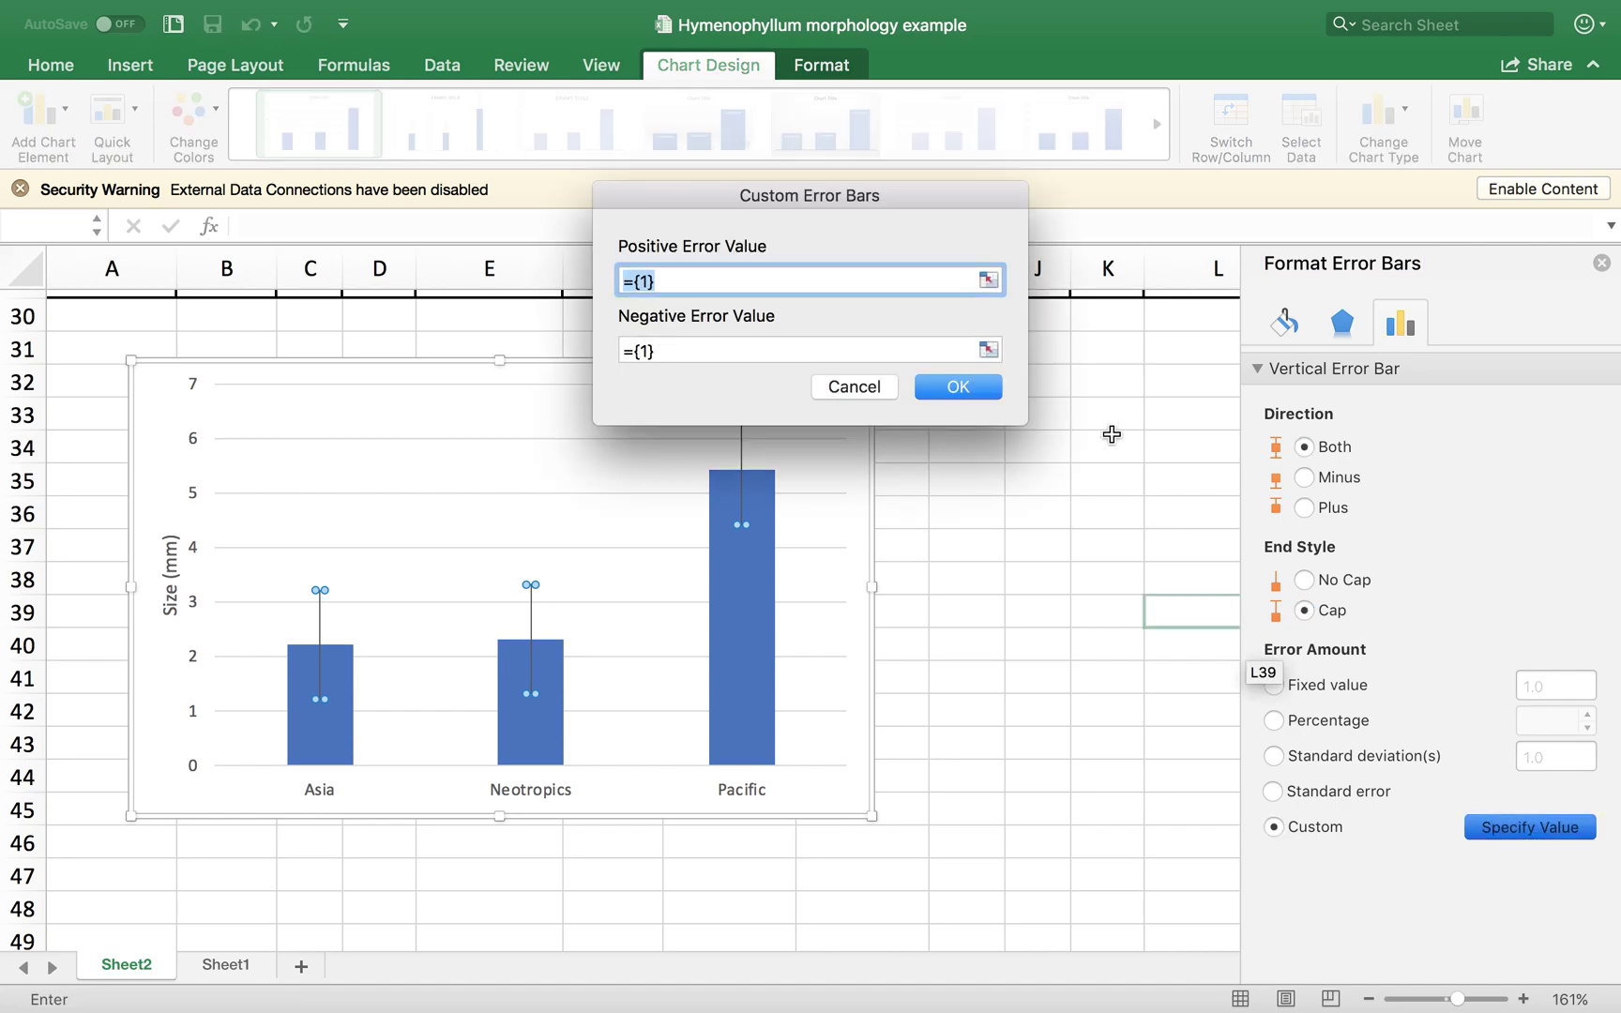
click(987, 281)
scroll(651, 470, up, 10)
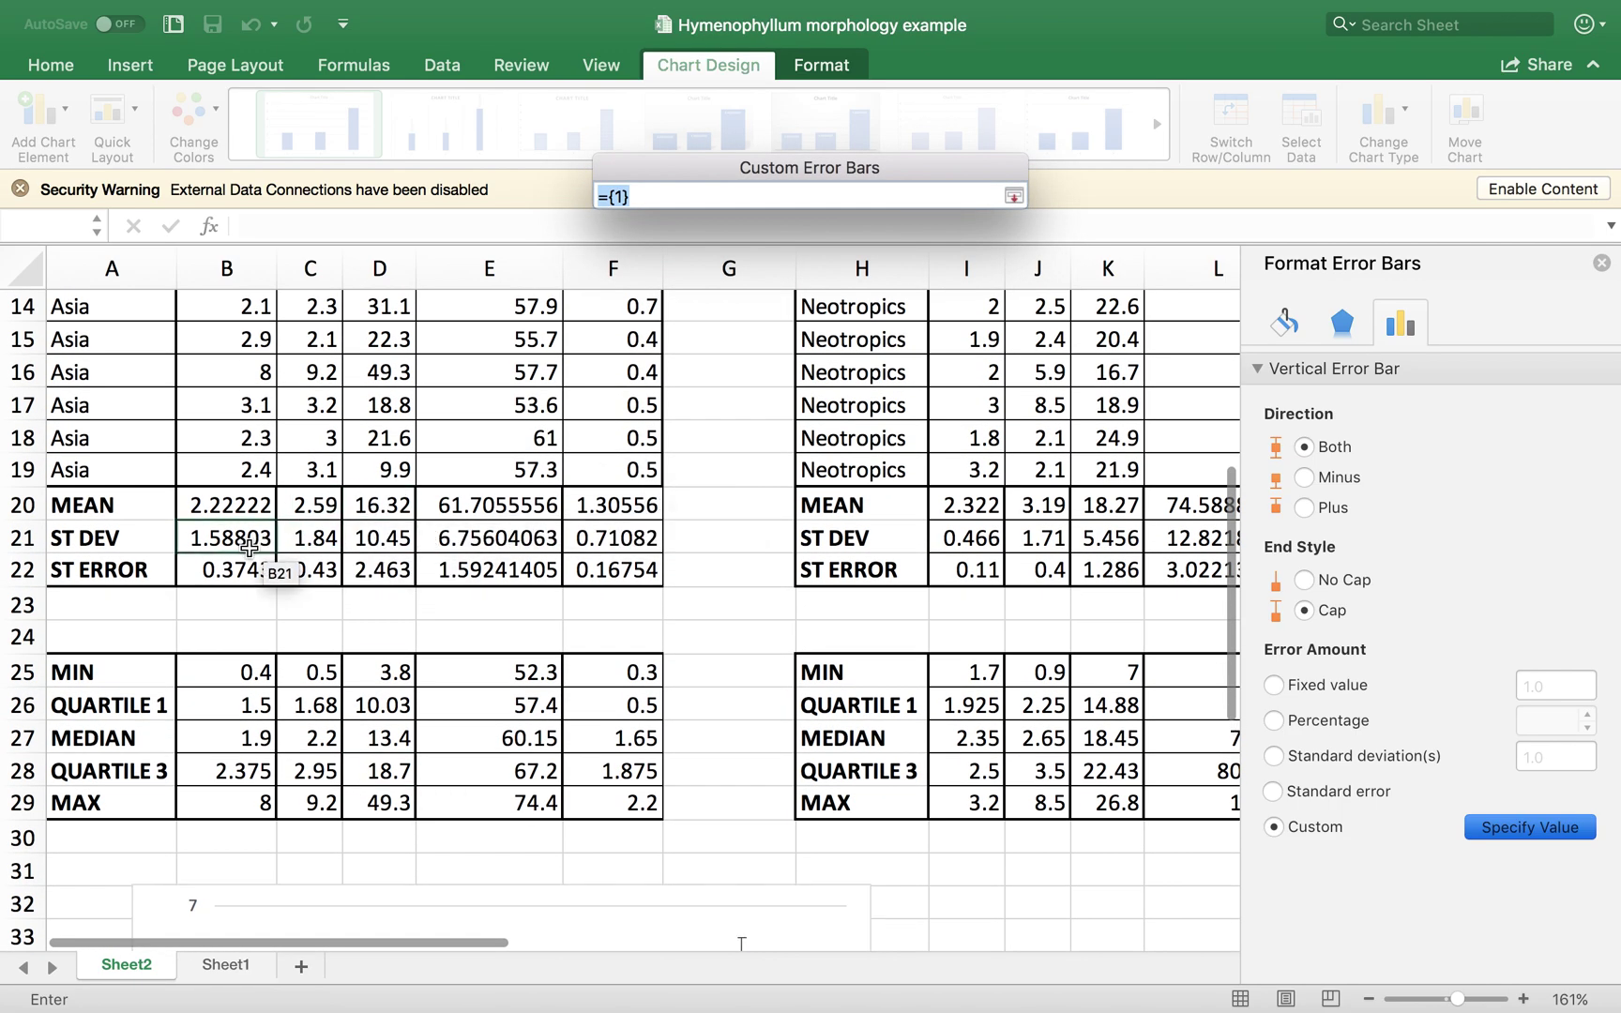
click(246, 570)
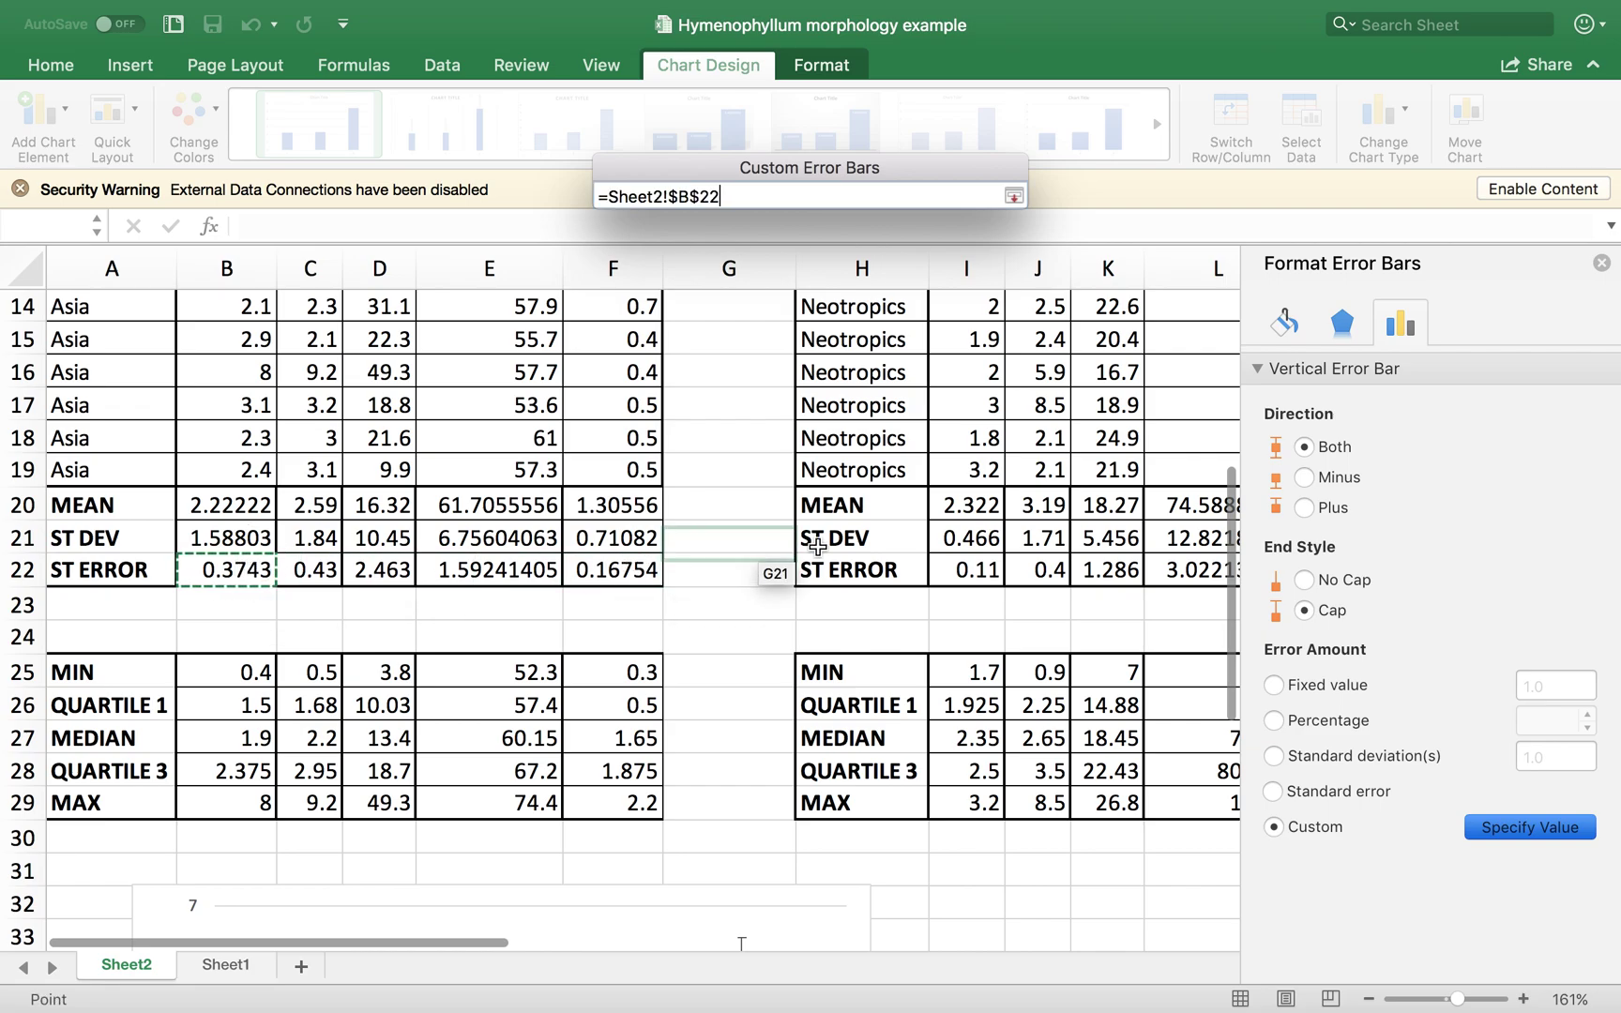
text(,)
click(981, 570)
scroll(985, 575, right, 6)
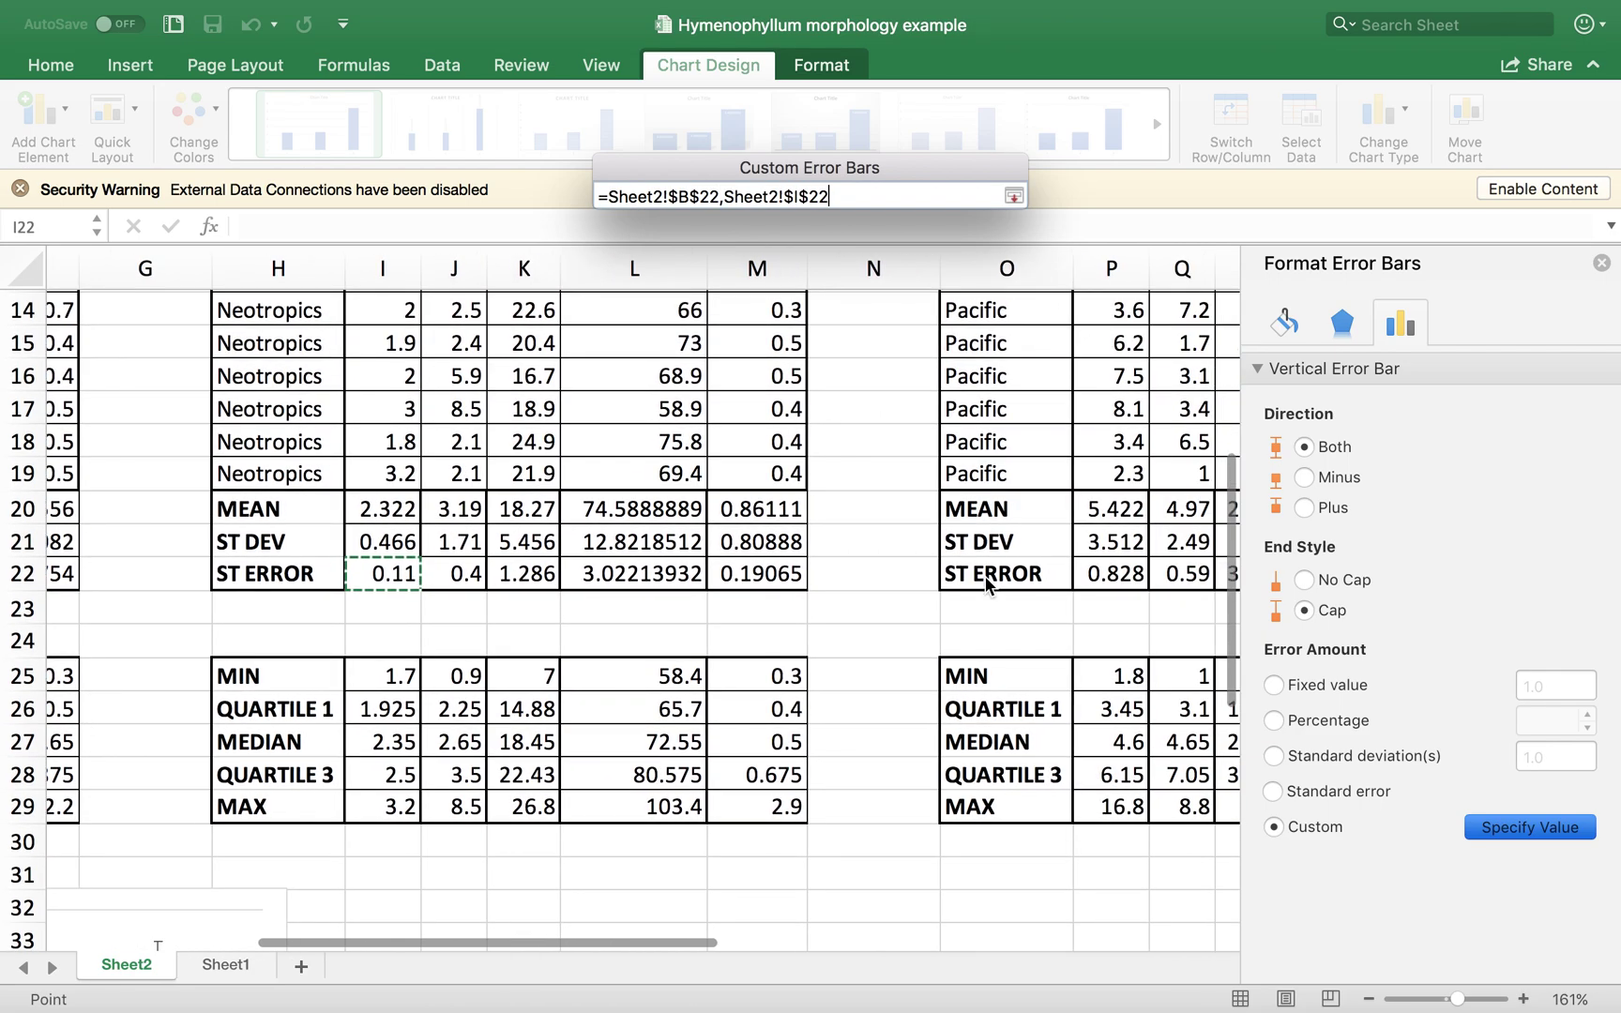
text(,)
click(1121, 573)
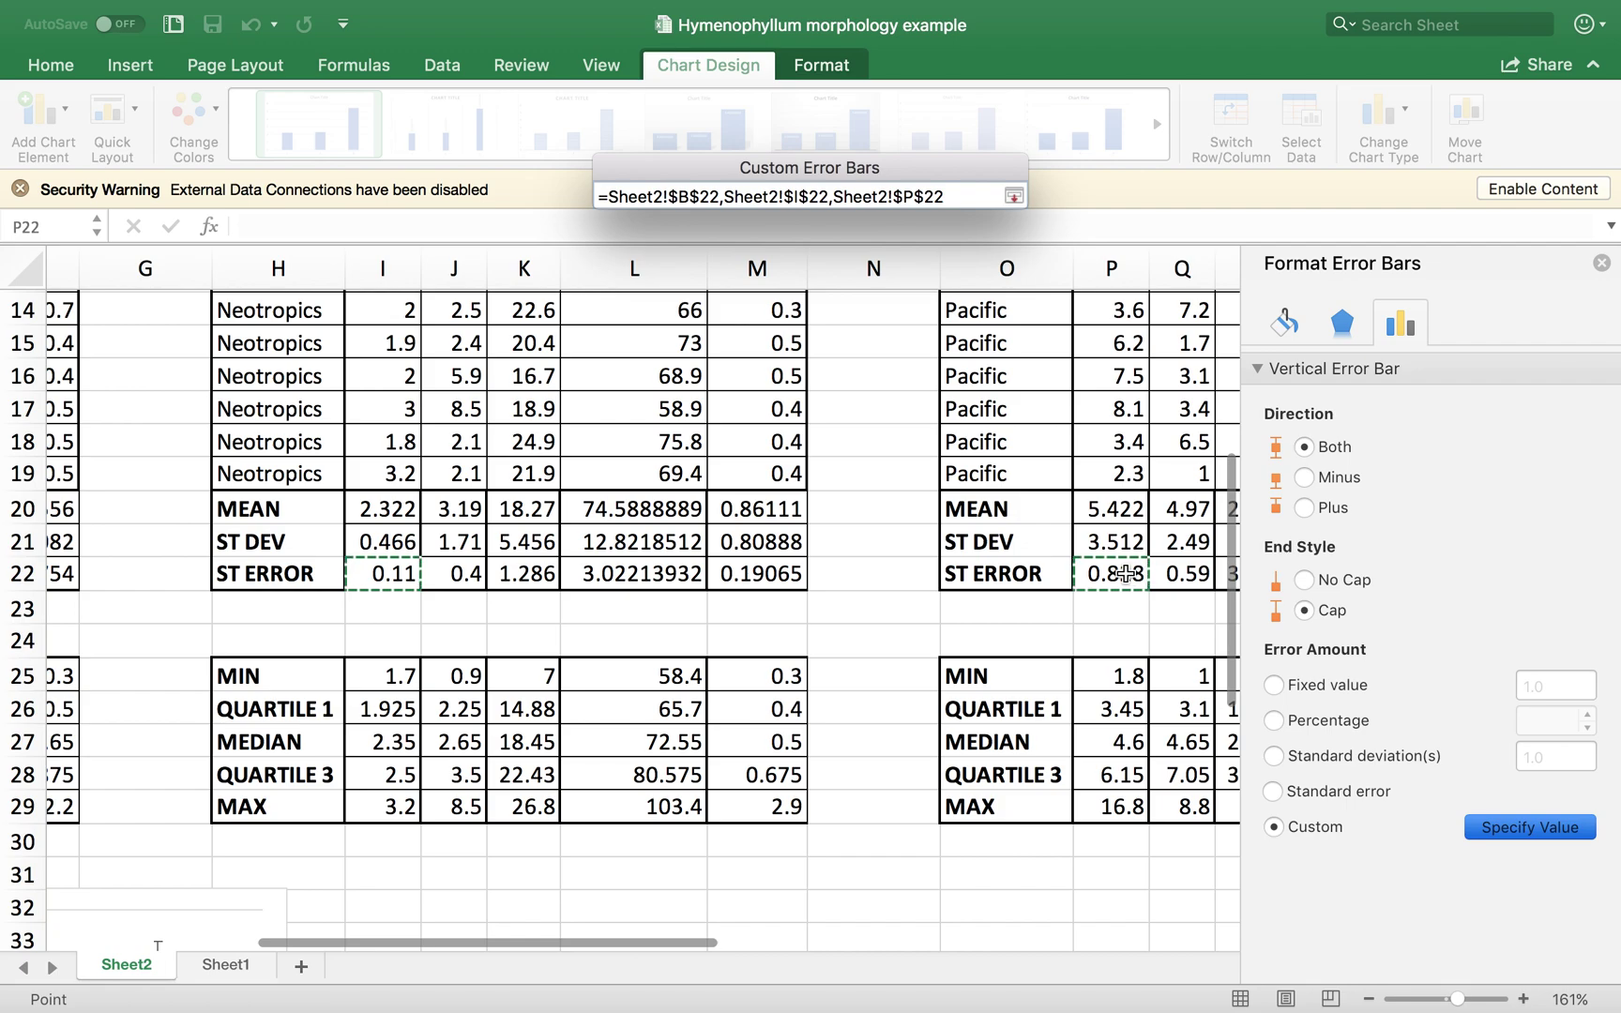
click(1013, 195)
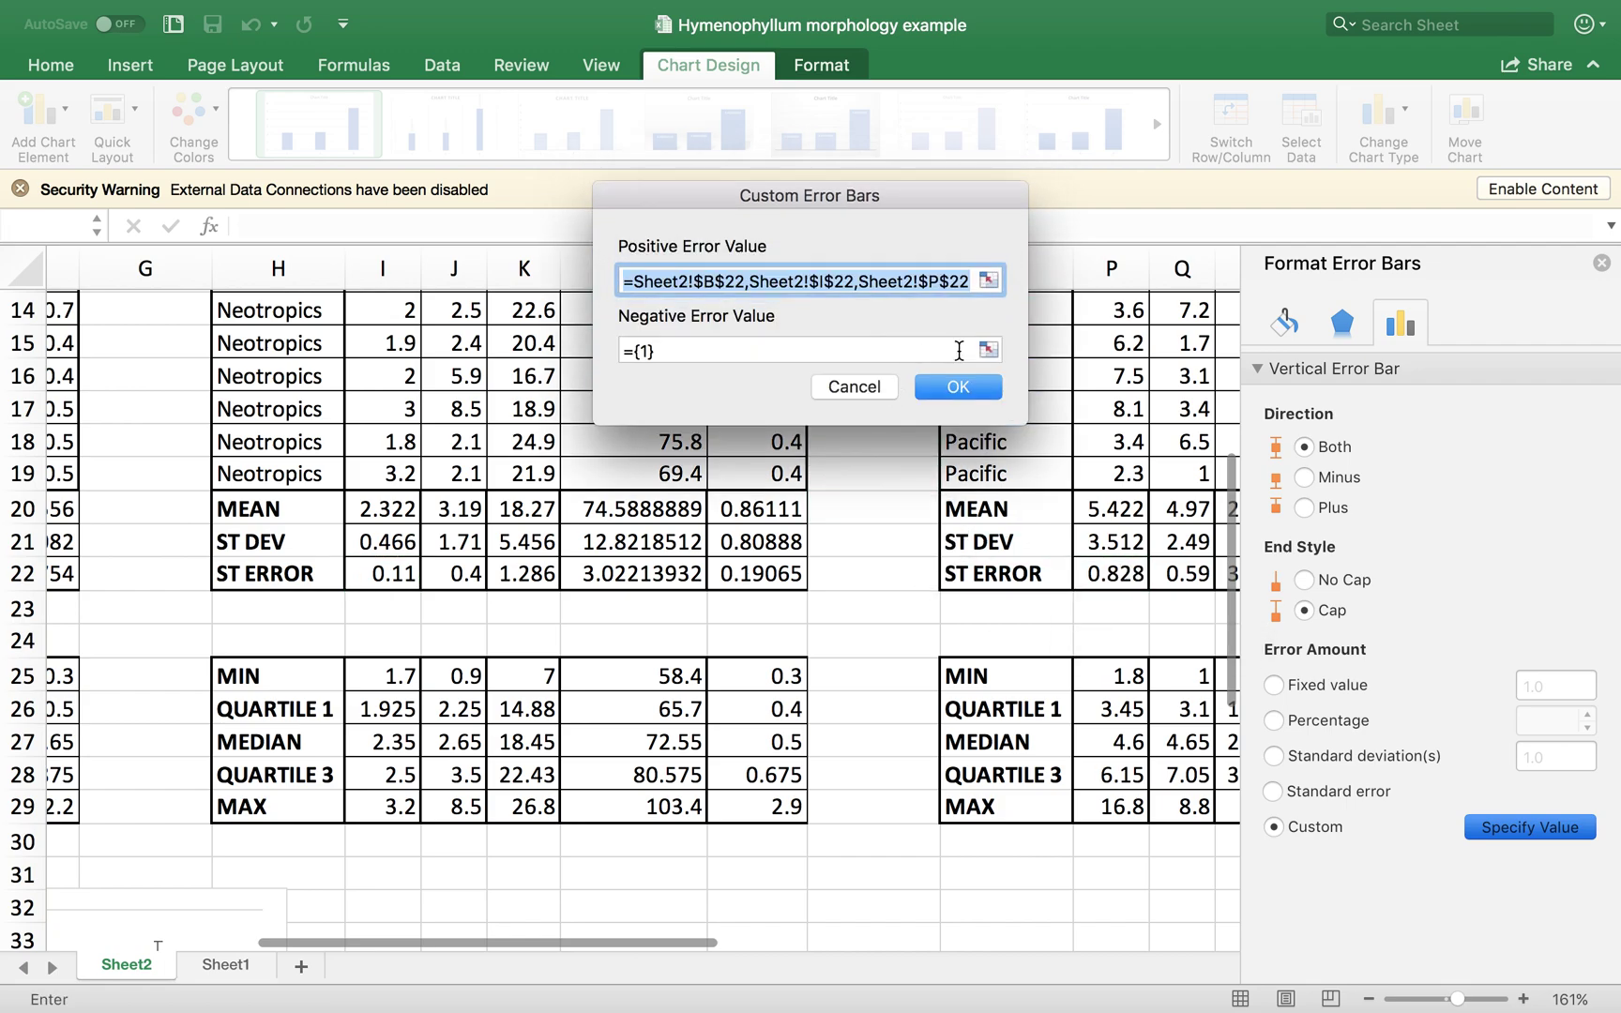
- Use the same B22, I22, P22 range for the negative error values and apply
key(cmd+c)
click(817, 349)
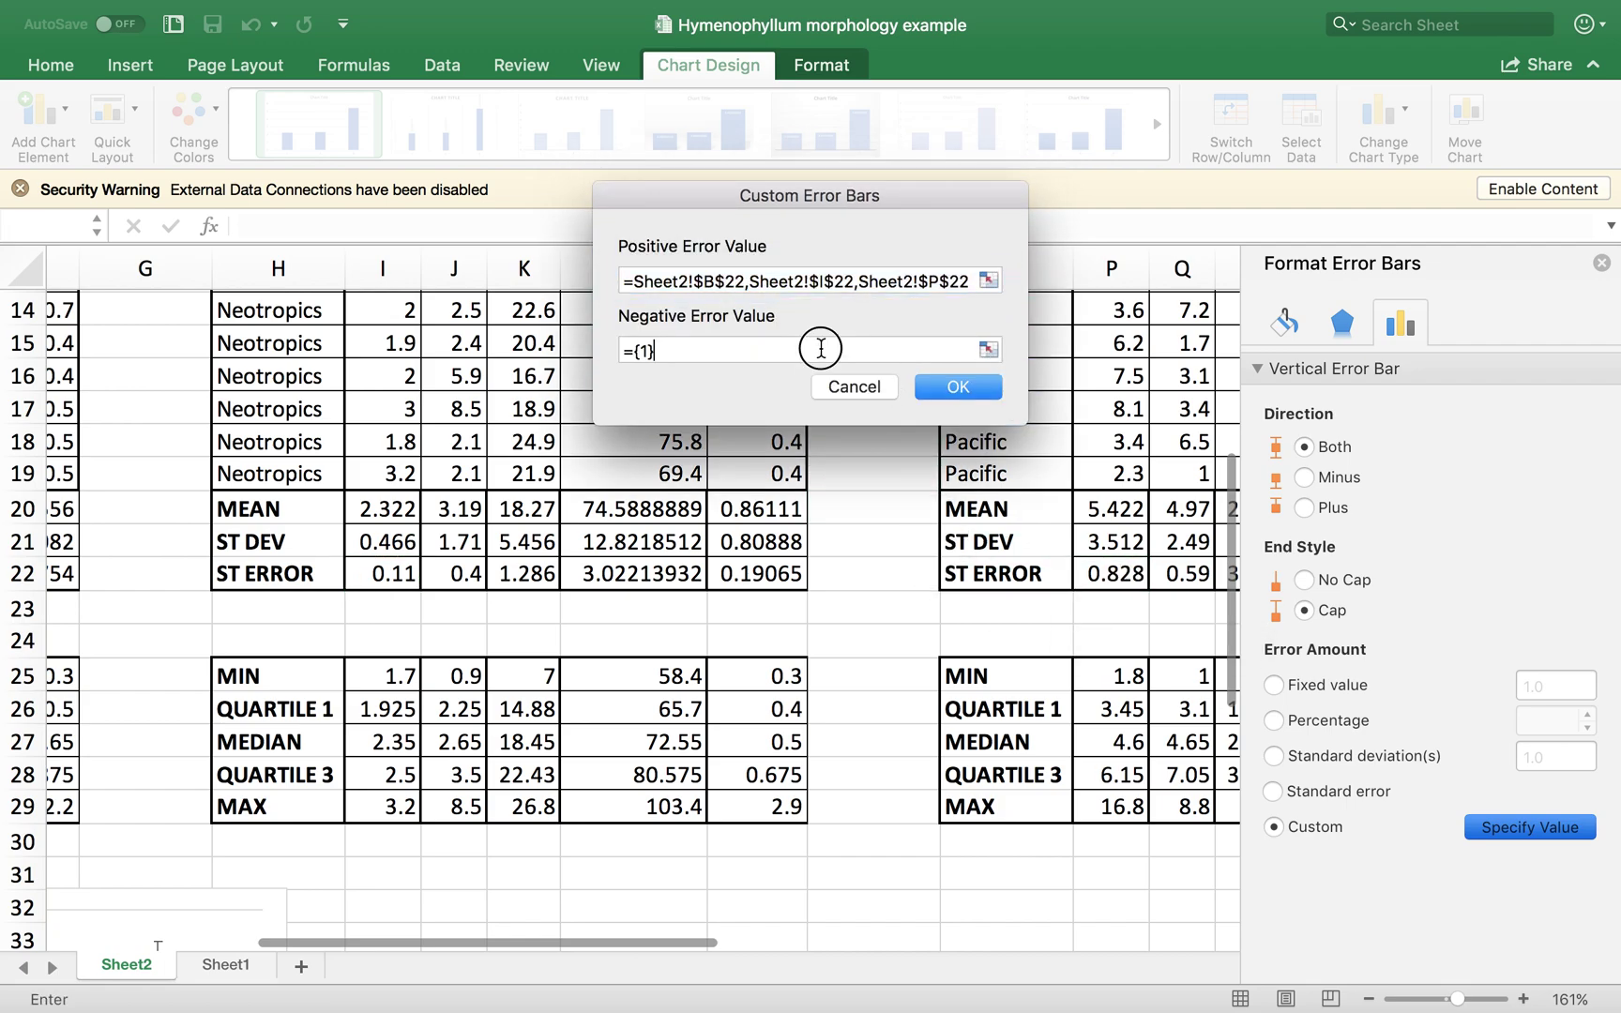
drag(816, 349, 608, 349)
key(cmd+v)
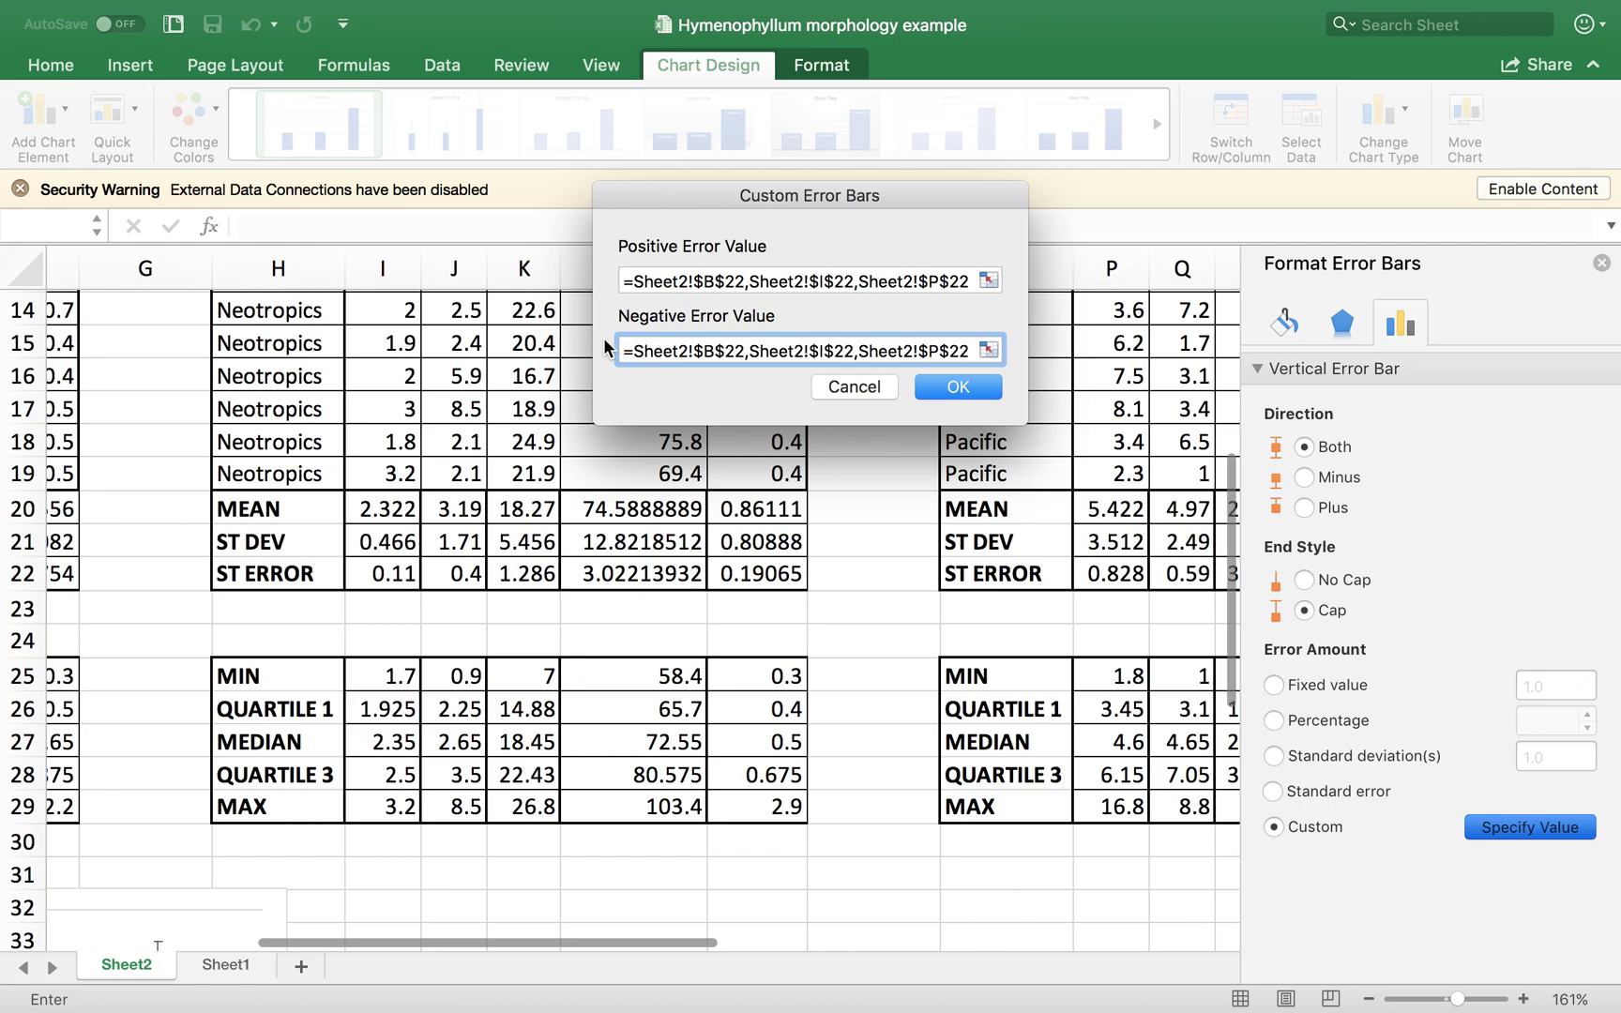
click(956, 394)
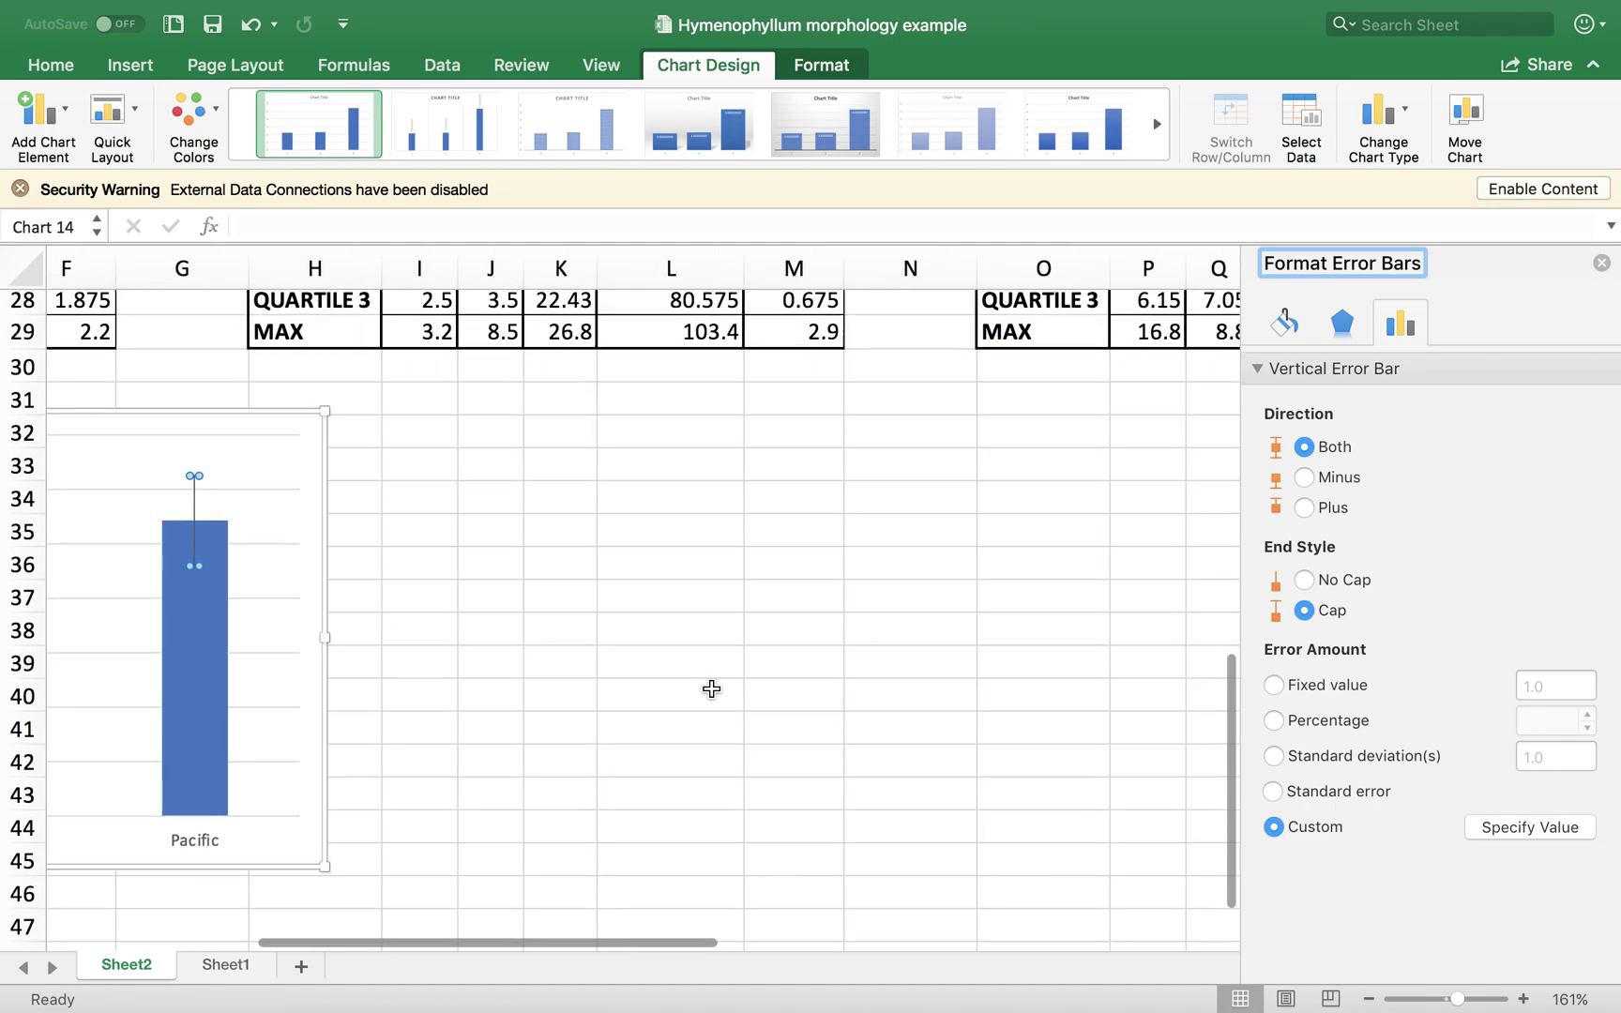
click(997, 713)
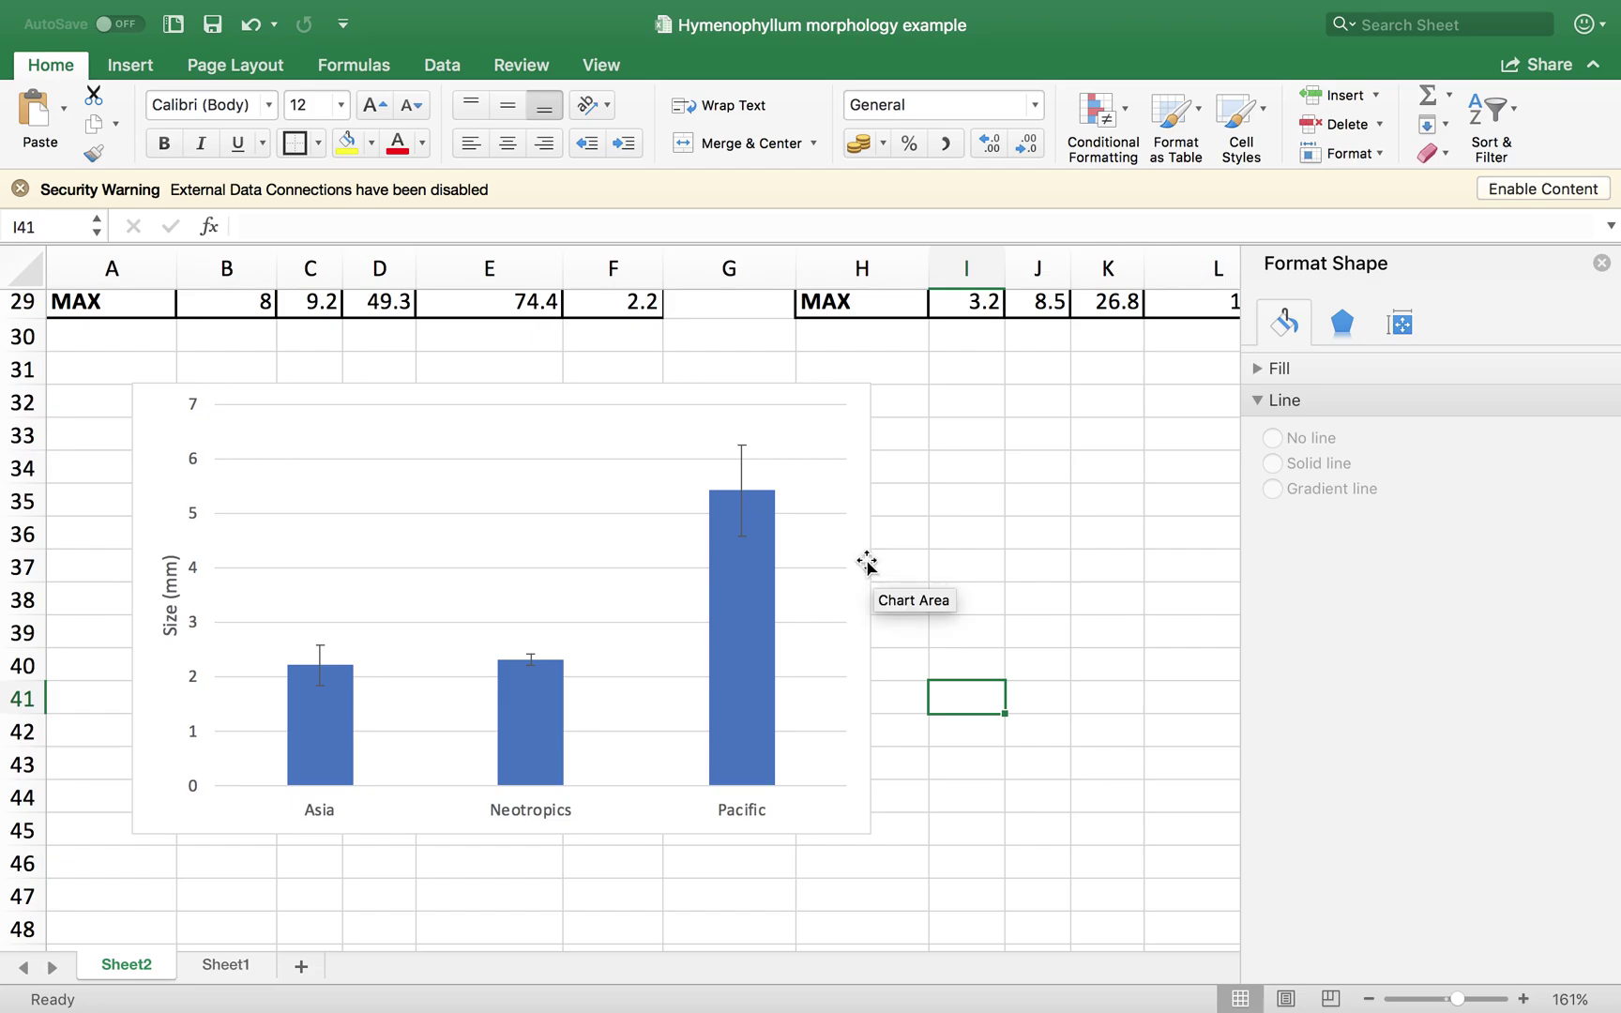
scroll(864, 561, up, 10)
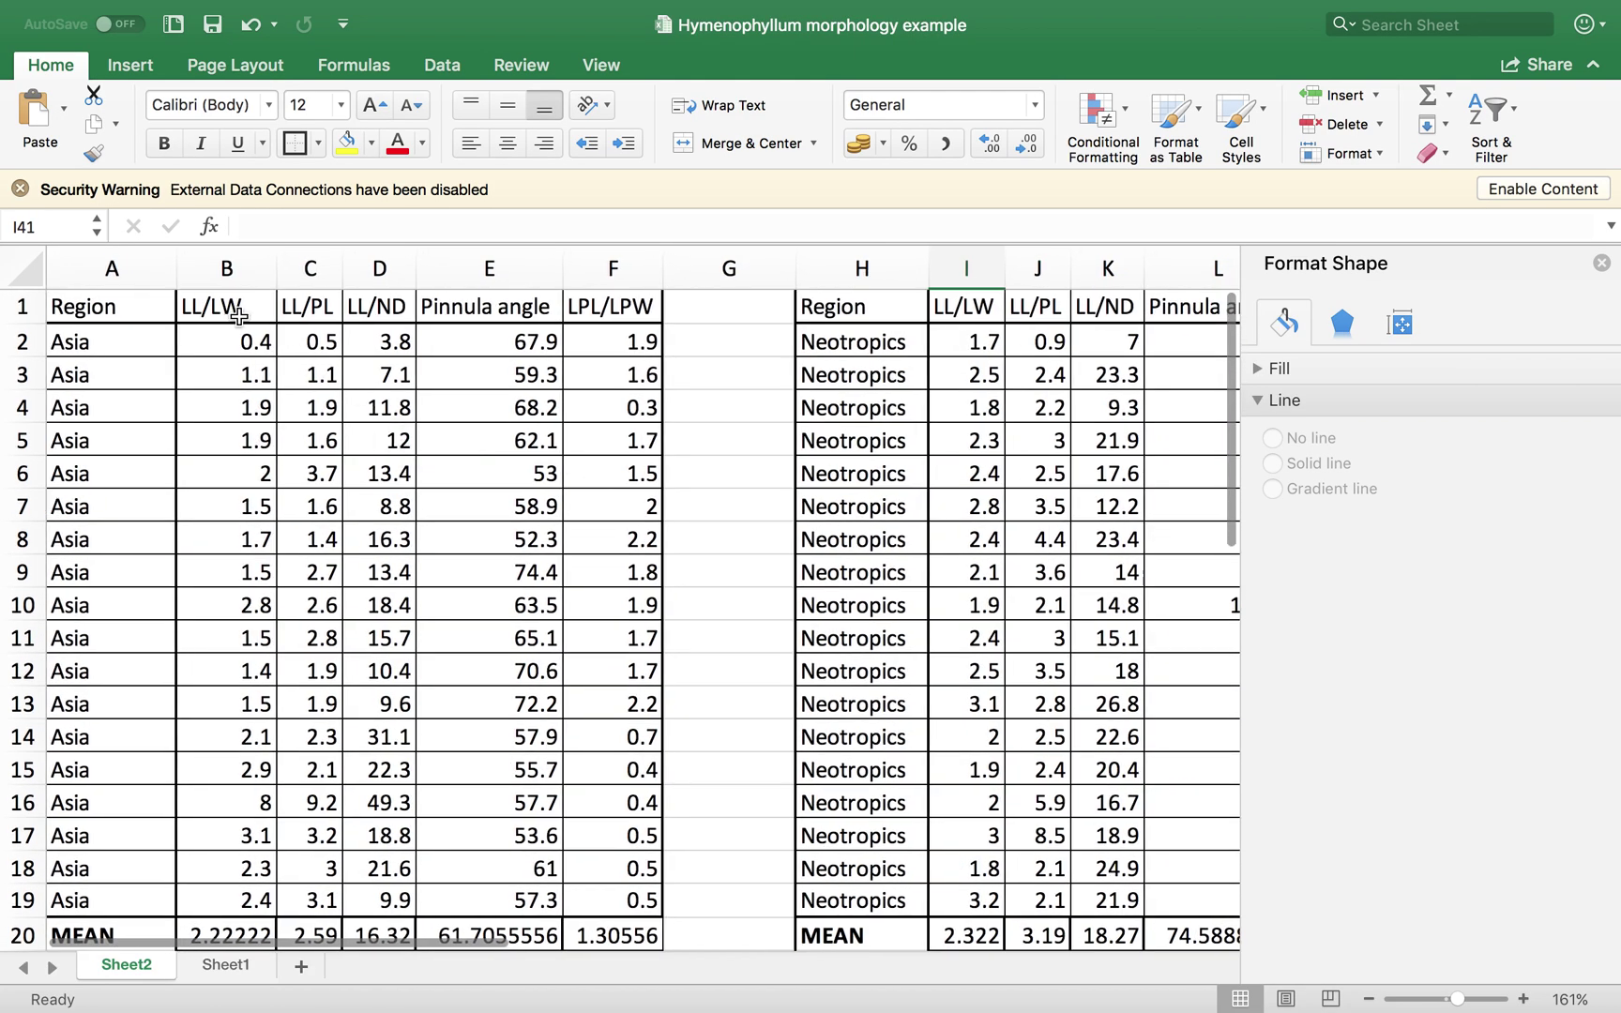
scroll(297, 503, down, 15)
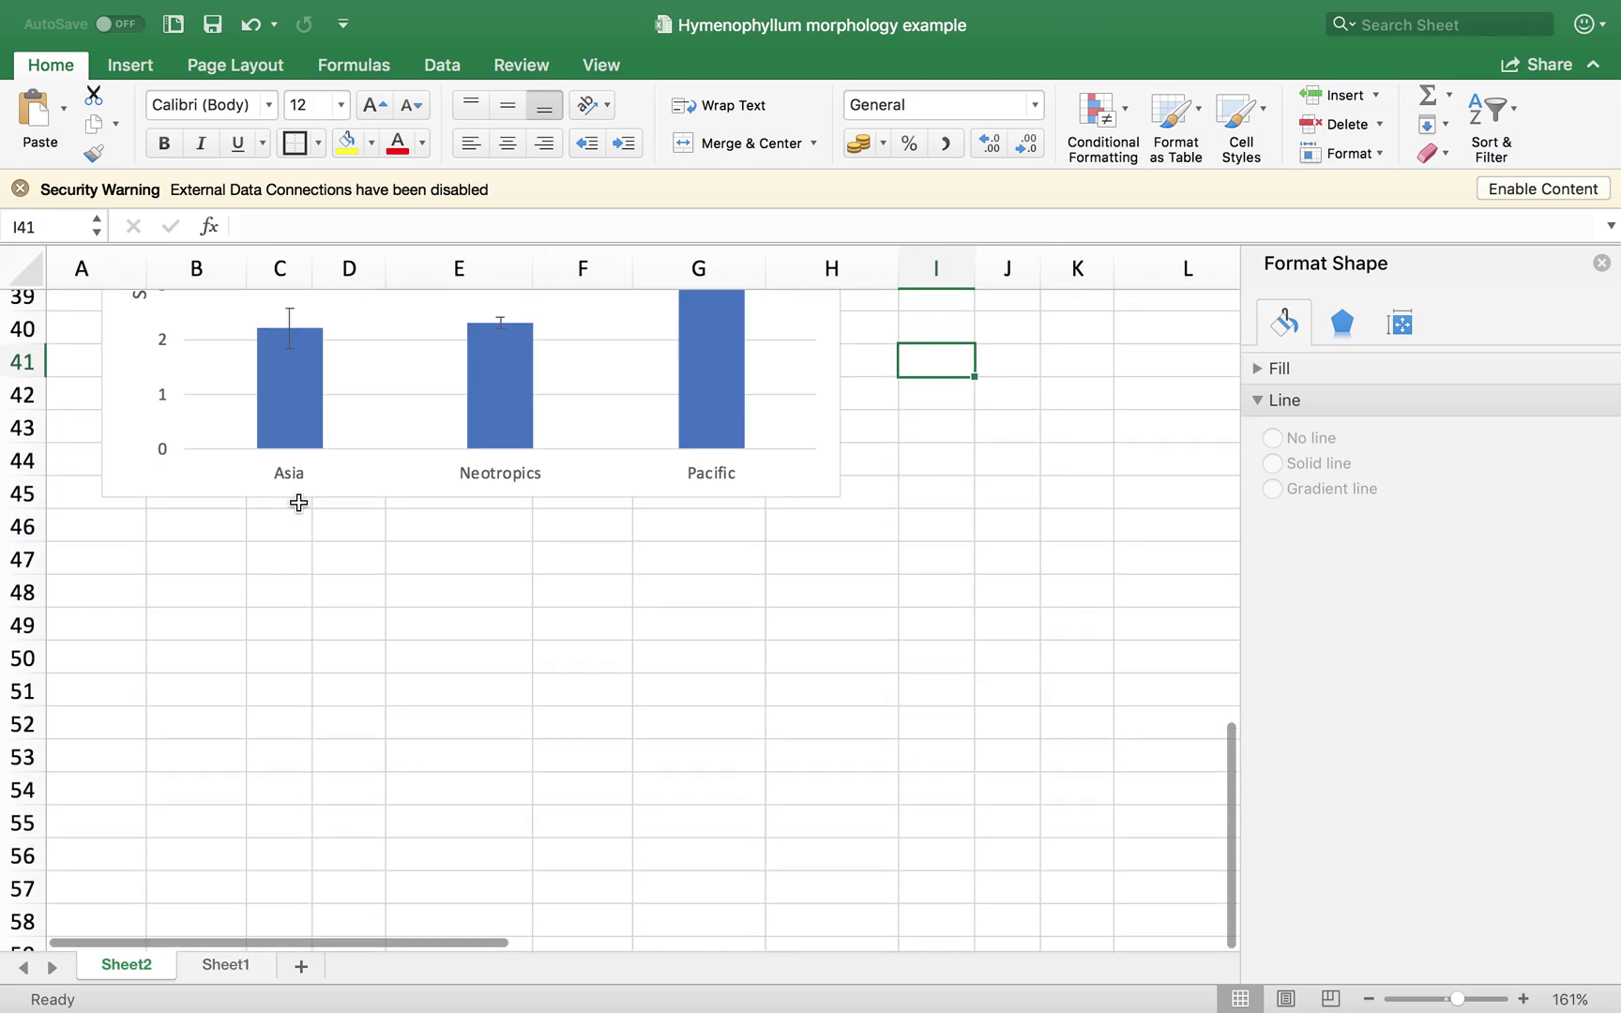
scroll(298, 503, up, 4)
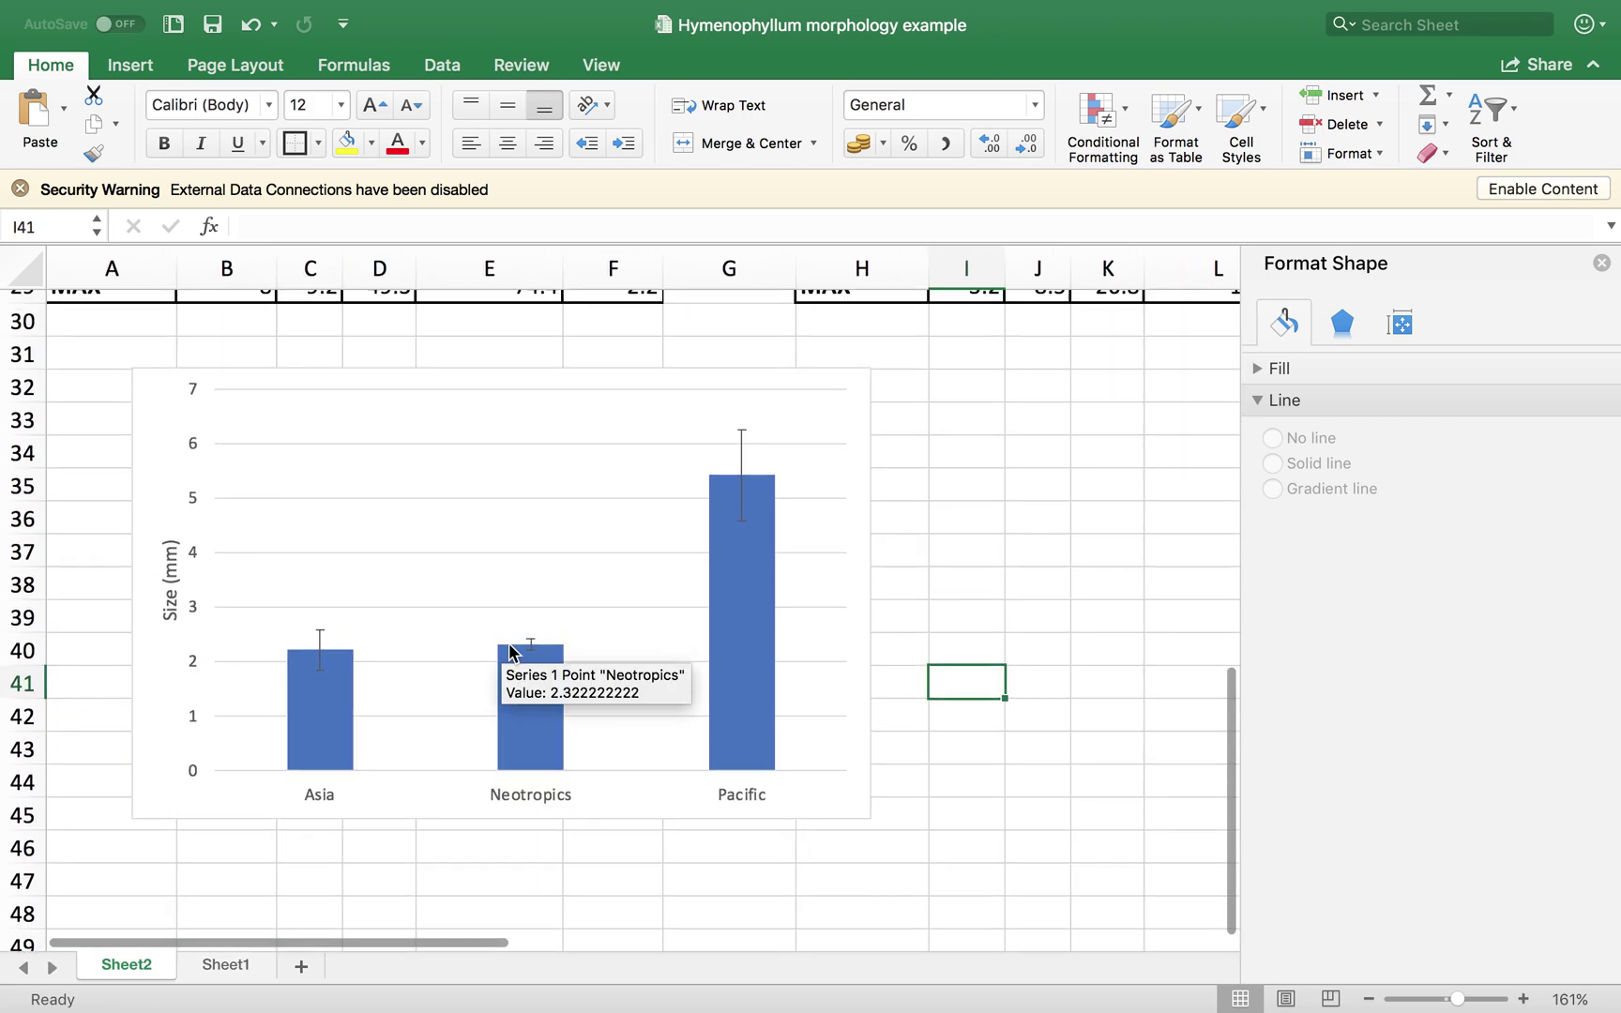
scroll(507, 641, up, 10)
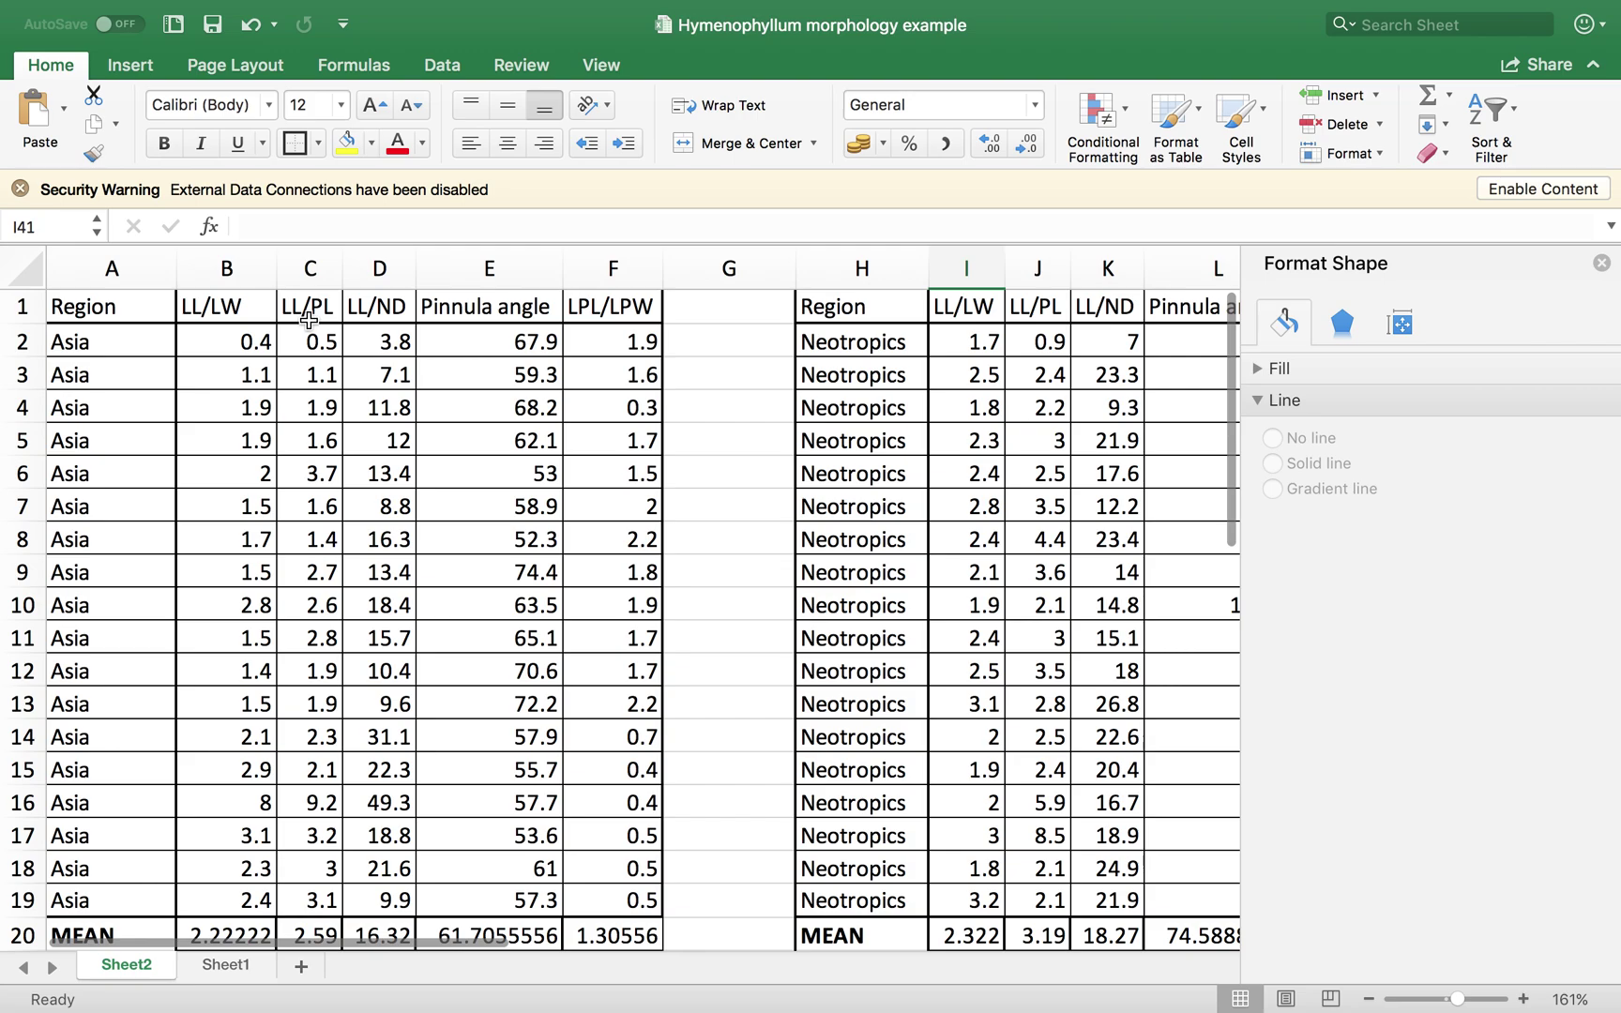
scroll(407, 599, down, 10)
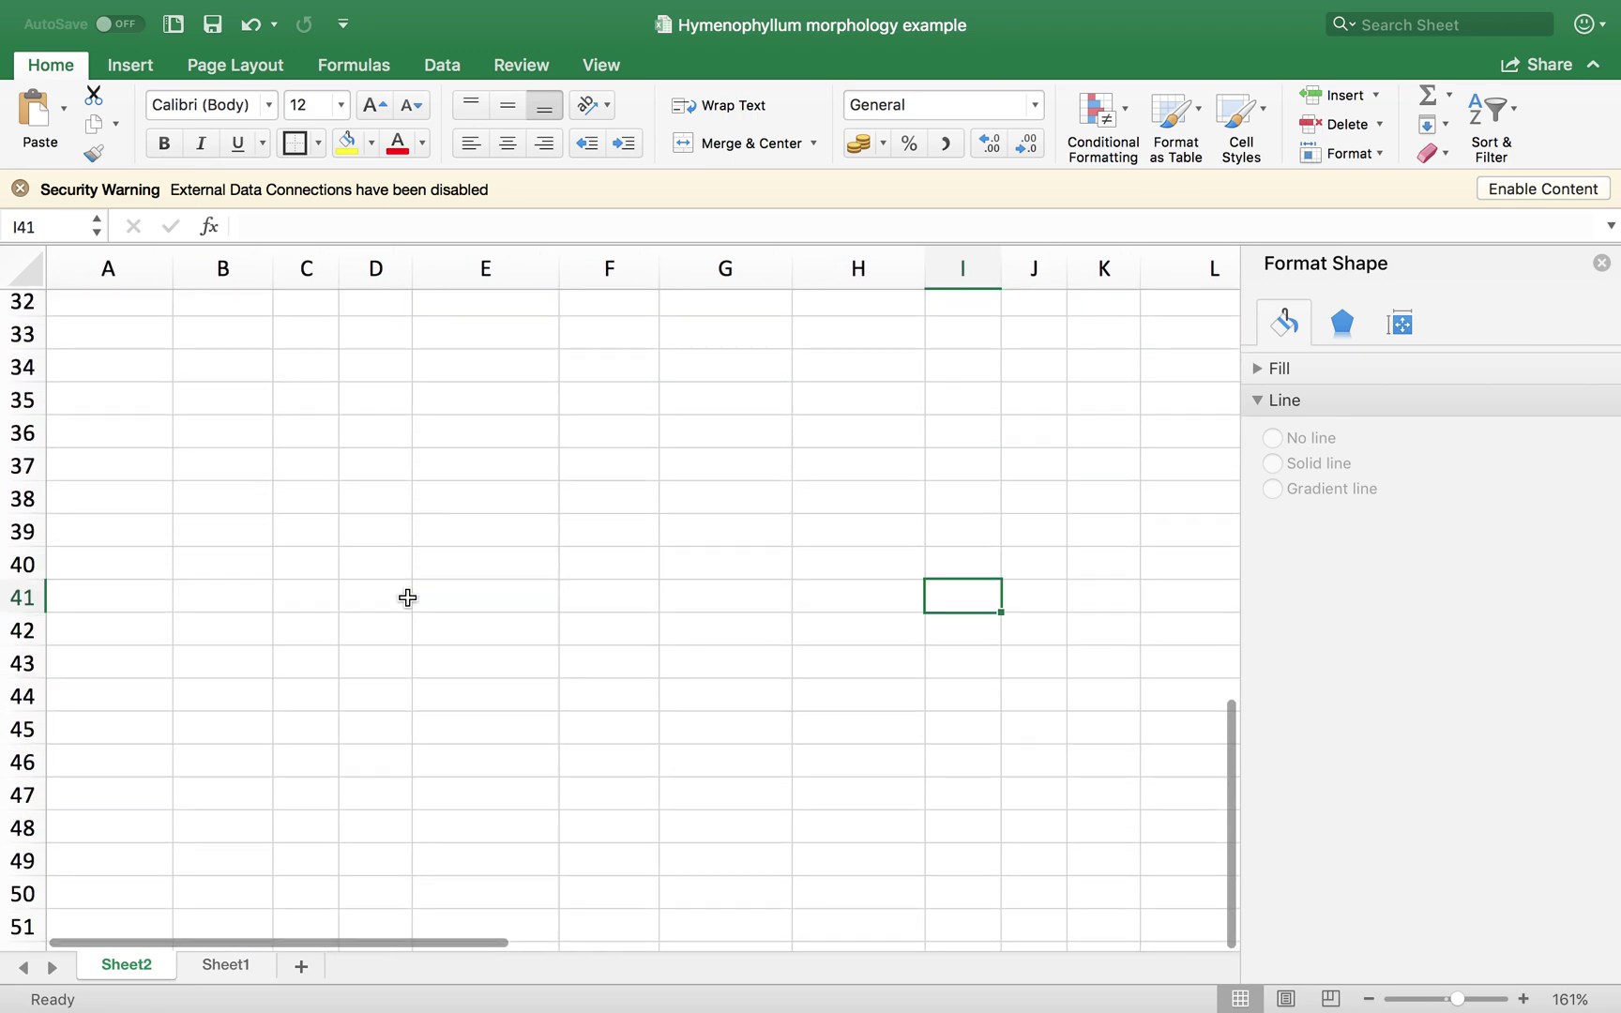
scroll(833, 621, up, 1)
- Add a new data series to the column chart through Select Data
click(854, 575)
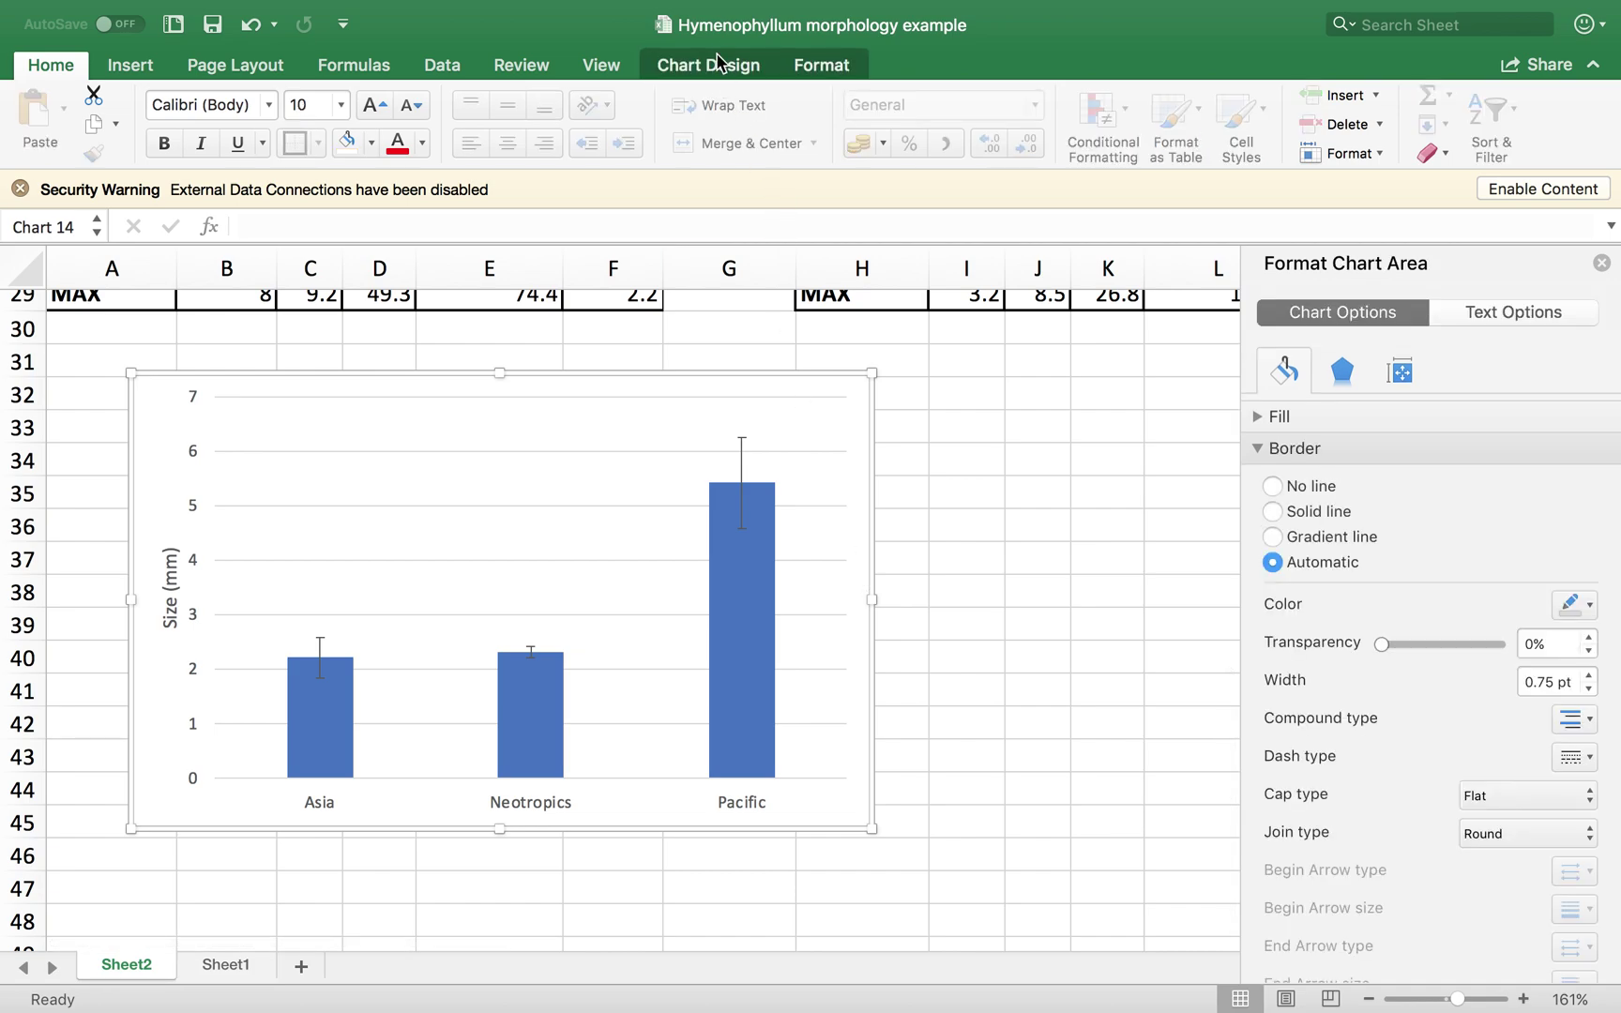
click(717, 57)
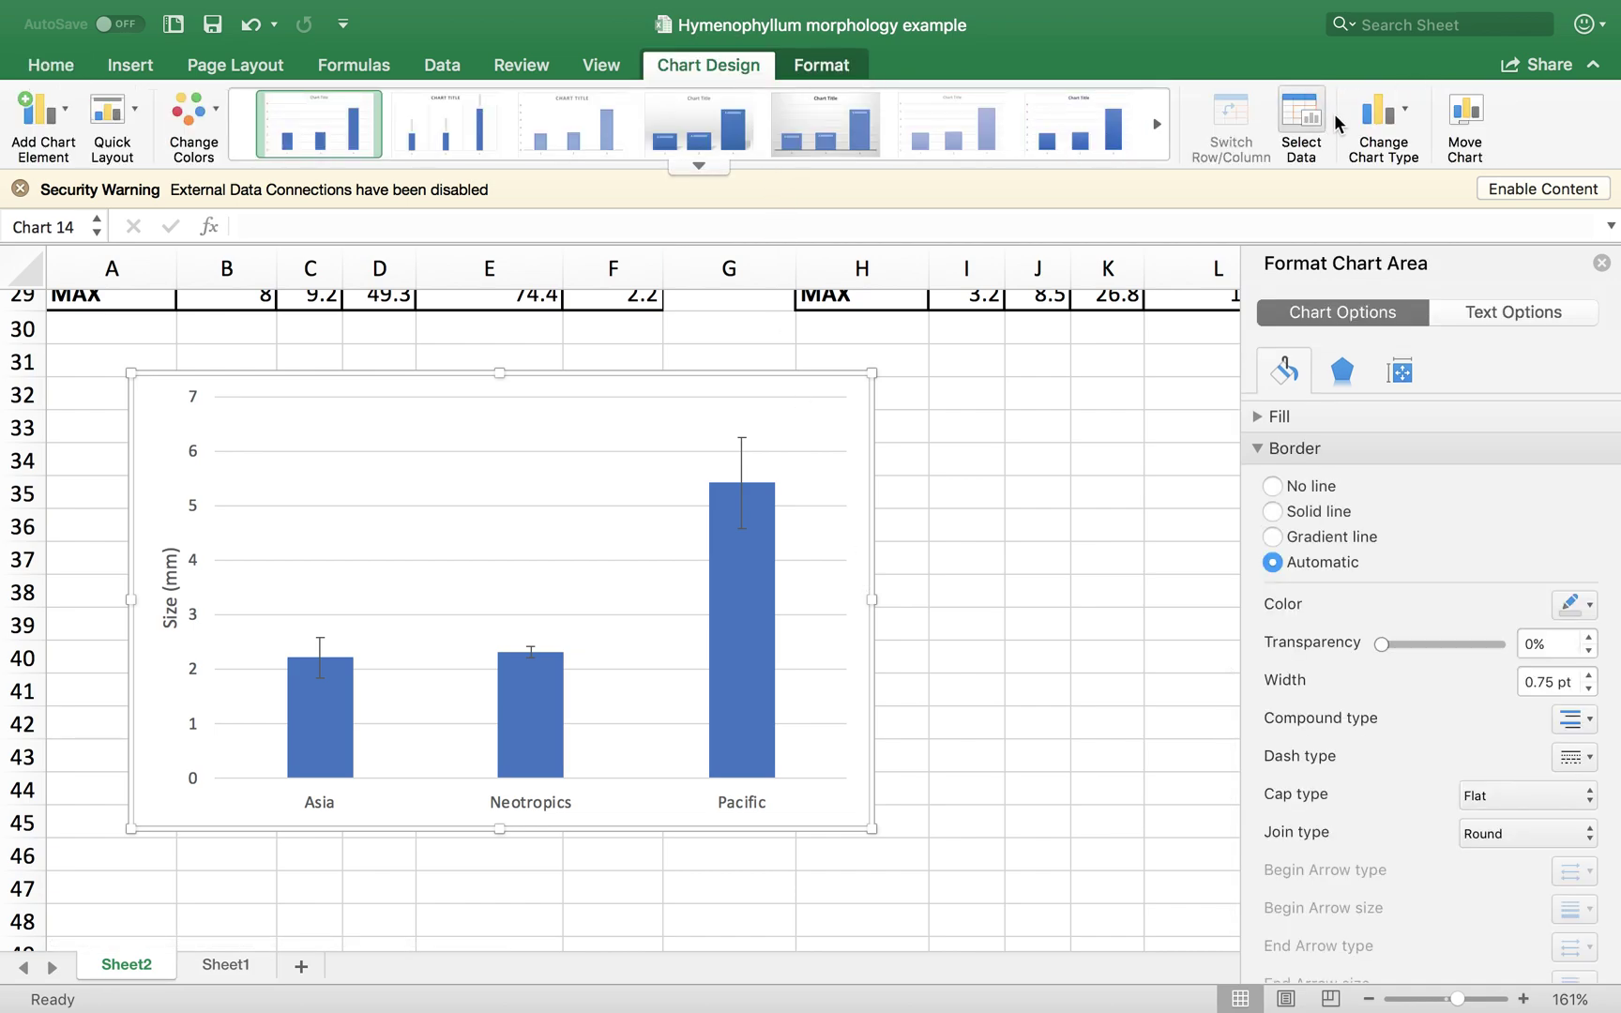
click(1313, 116)
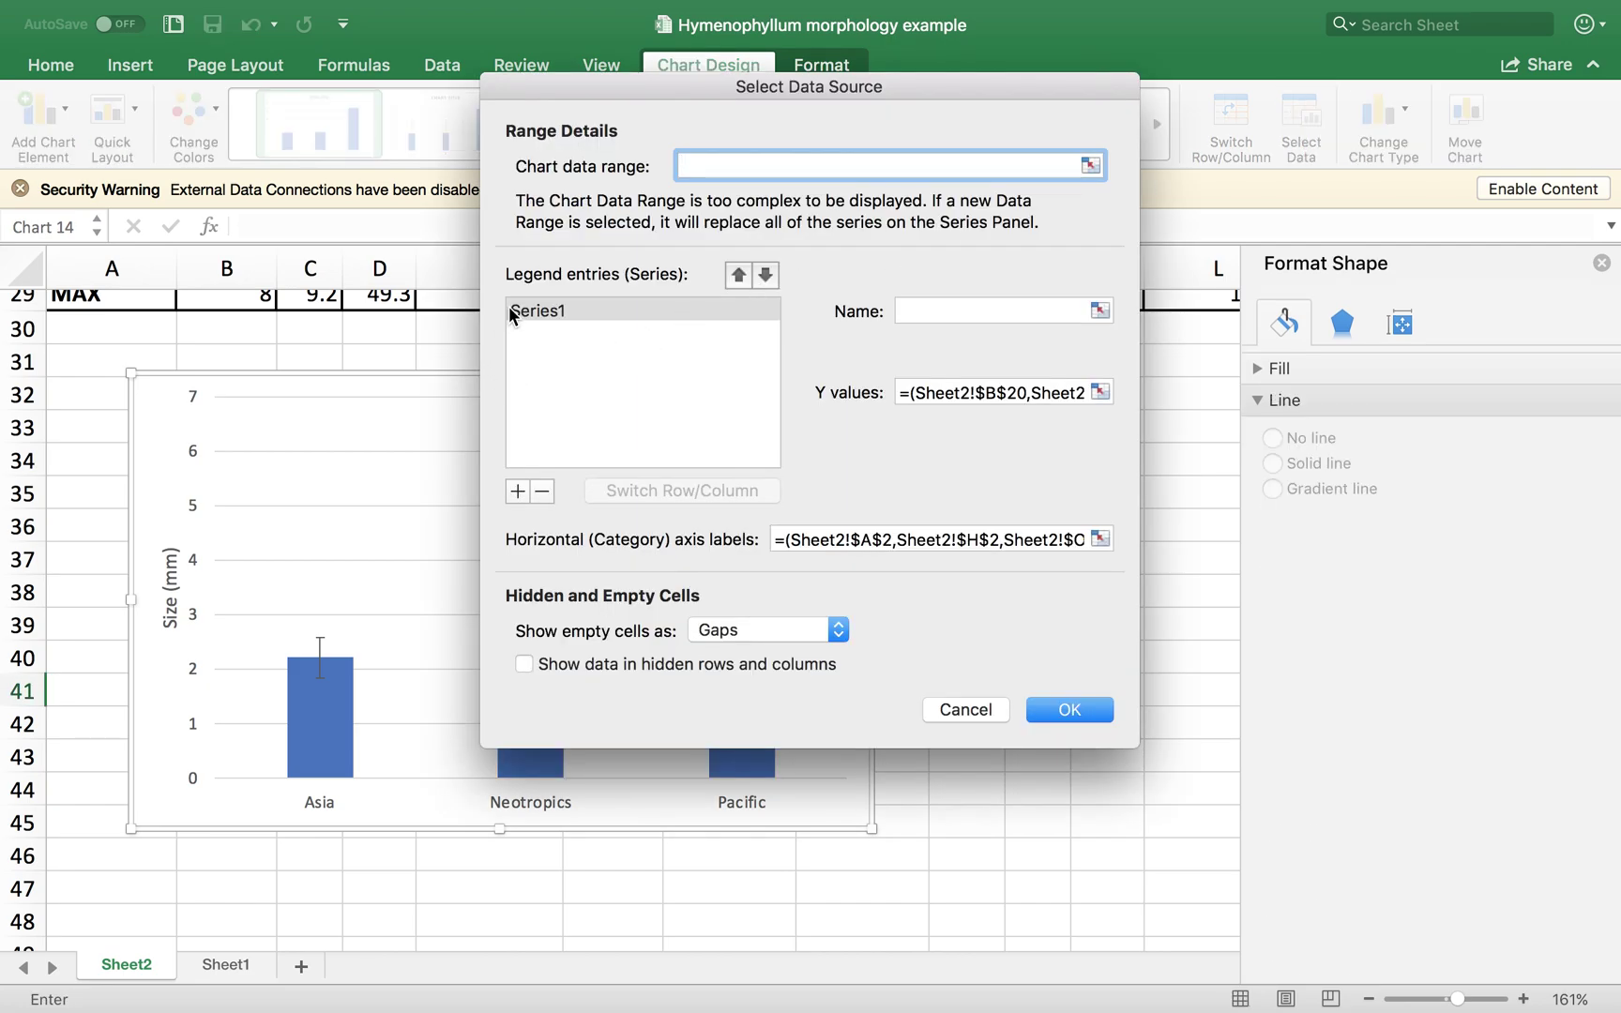
click(517, 492)
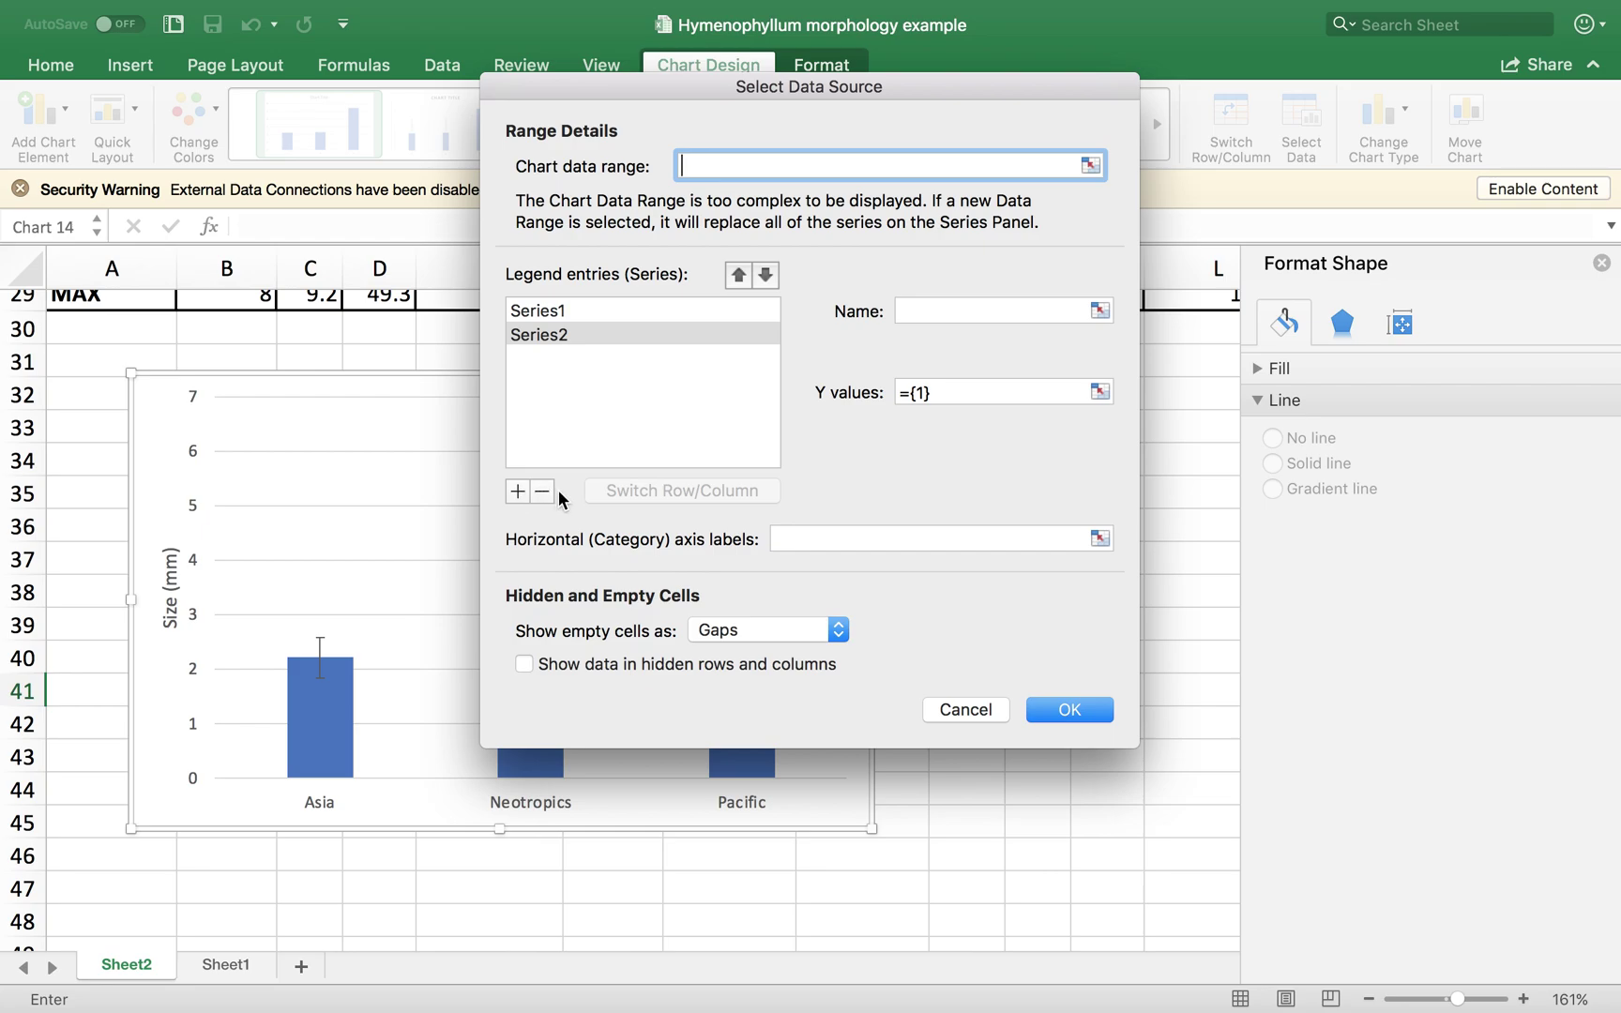
- Set the new series' values to the means in C20, J20 and Q20 and confirm
click(1100, 392)
scroll(1042, 532, up, 10)
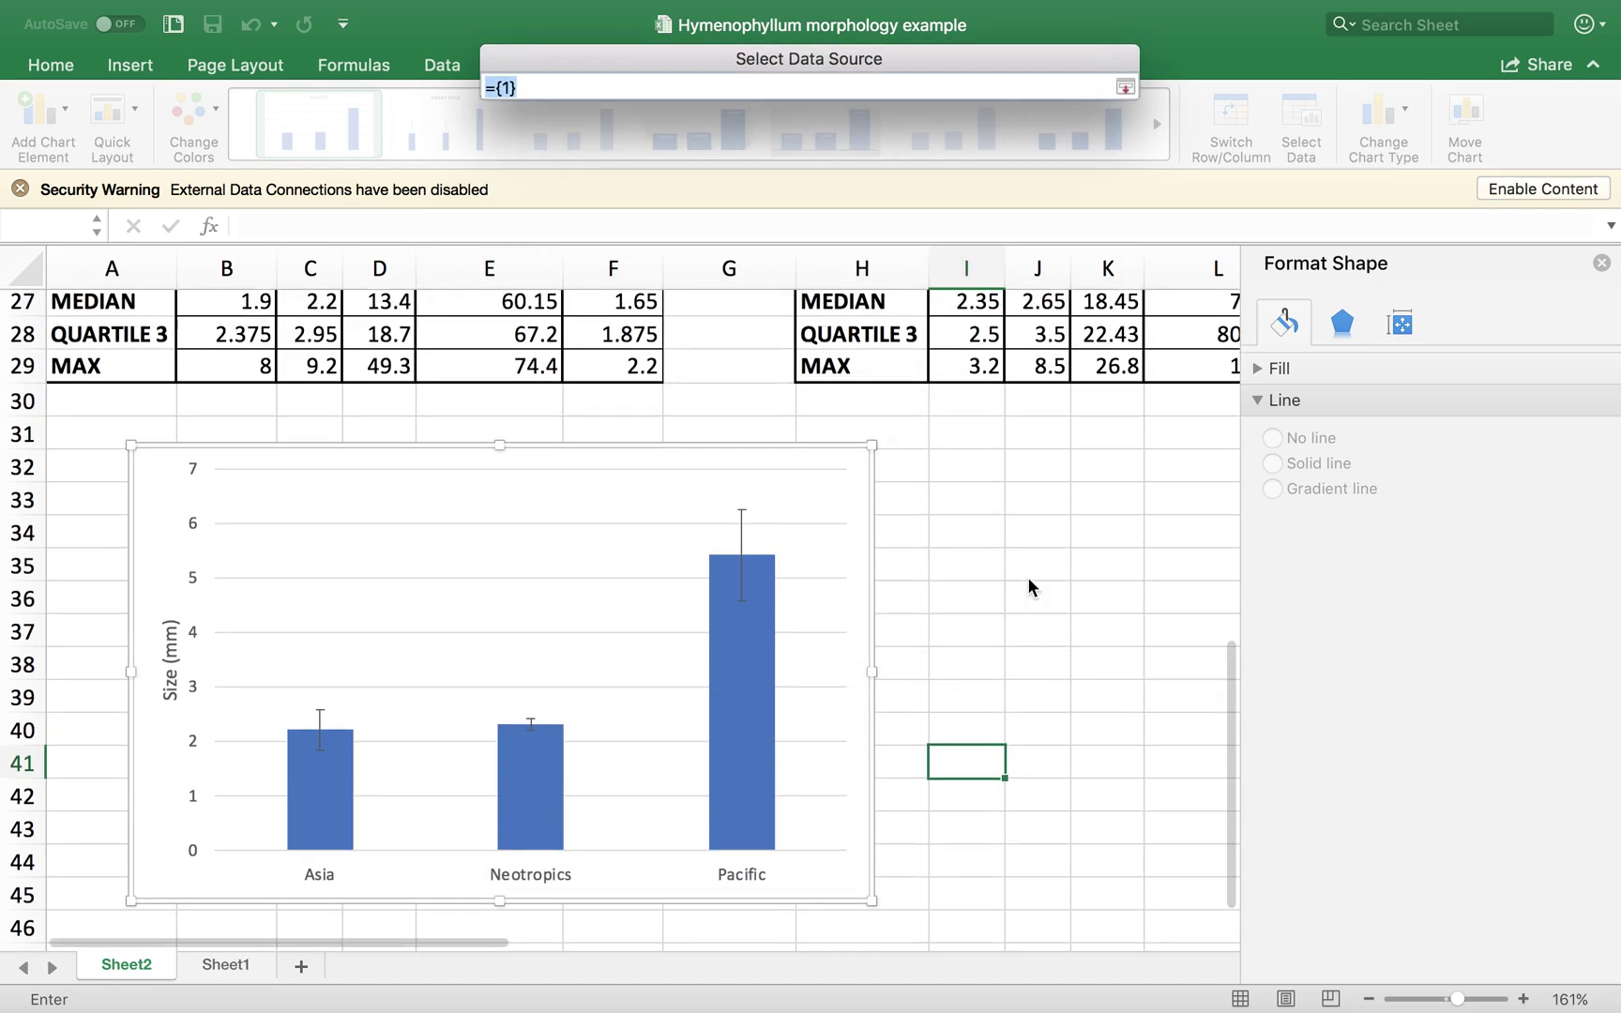
scroll(1029, 582, down, 2)
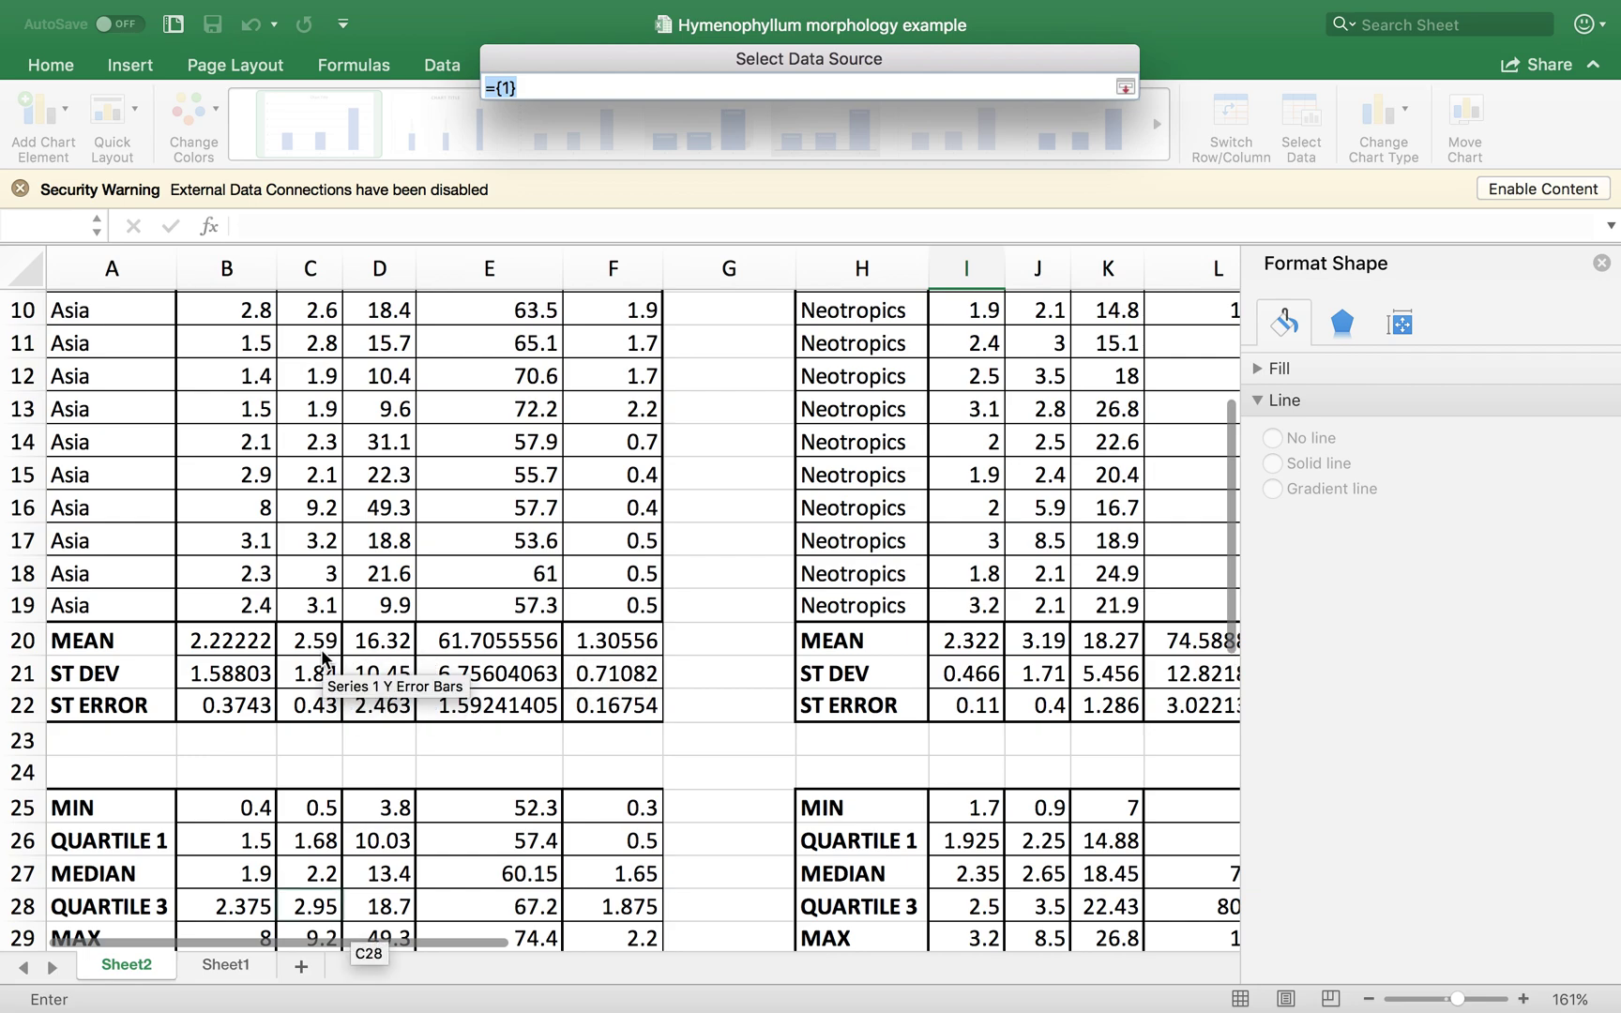
click(321, 644)
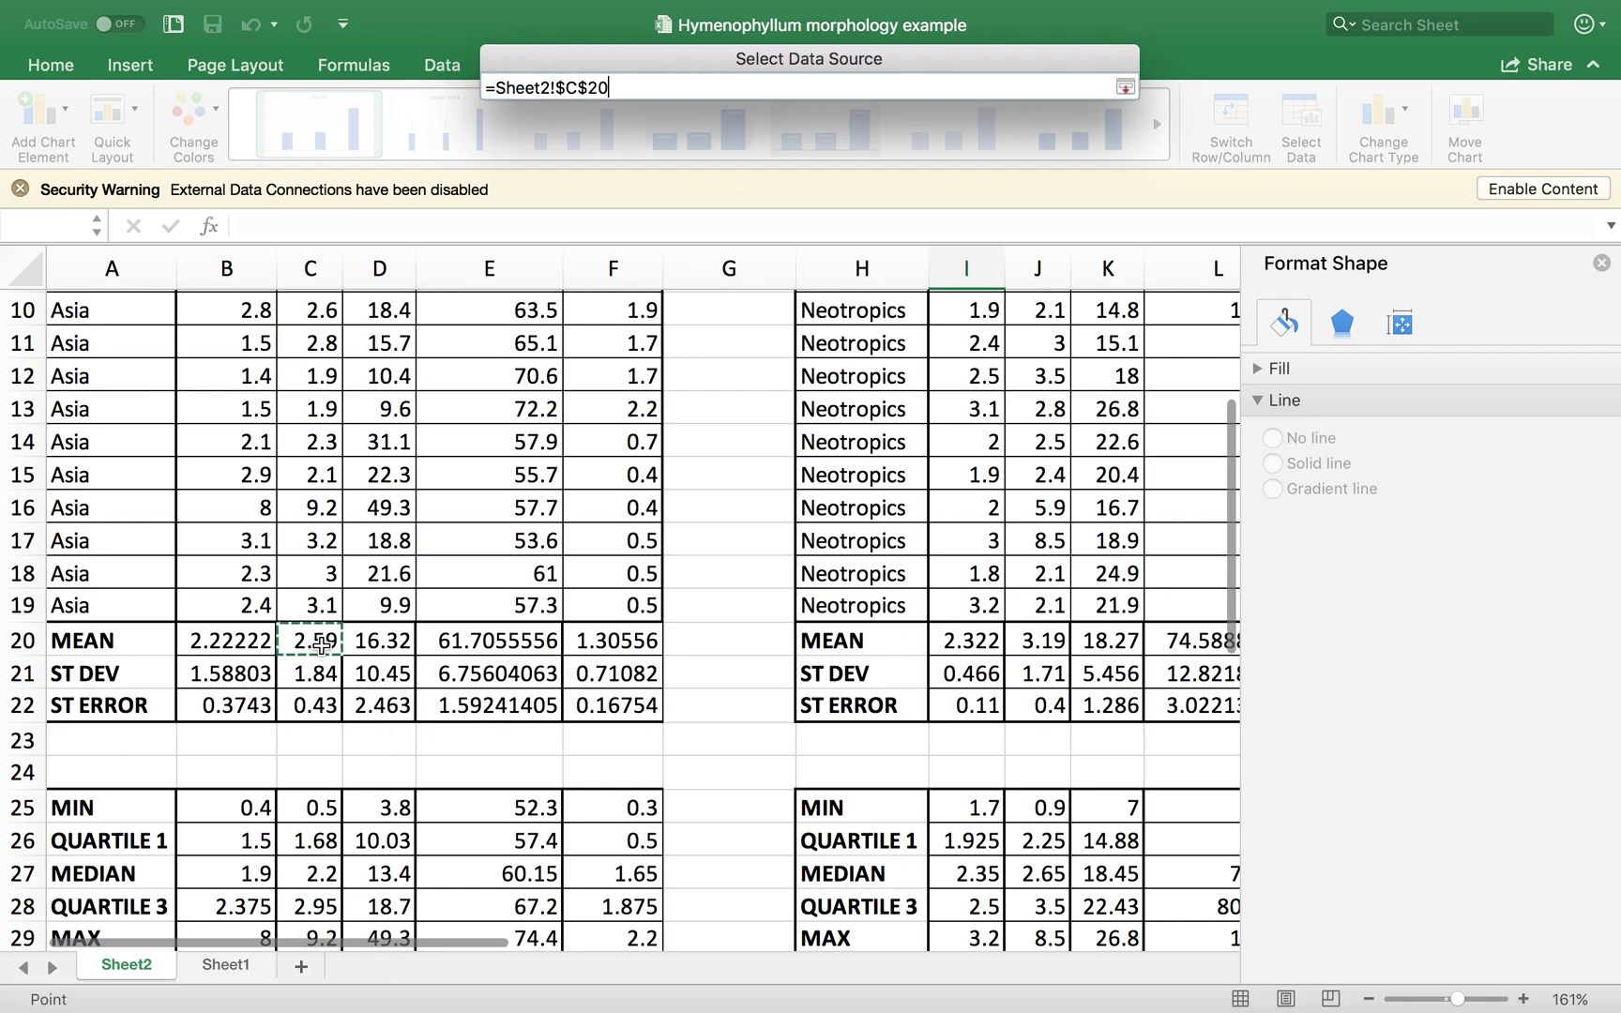
super+click(1056, 641)
scroll(1055, 640, right, 6)
super+click(1138, 664)
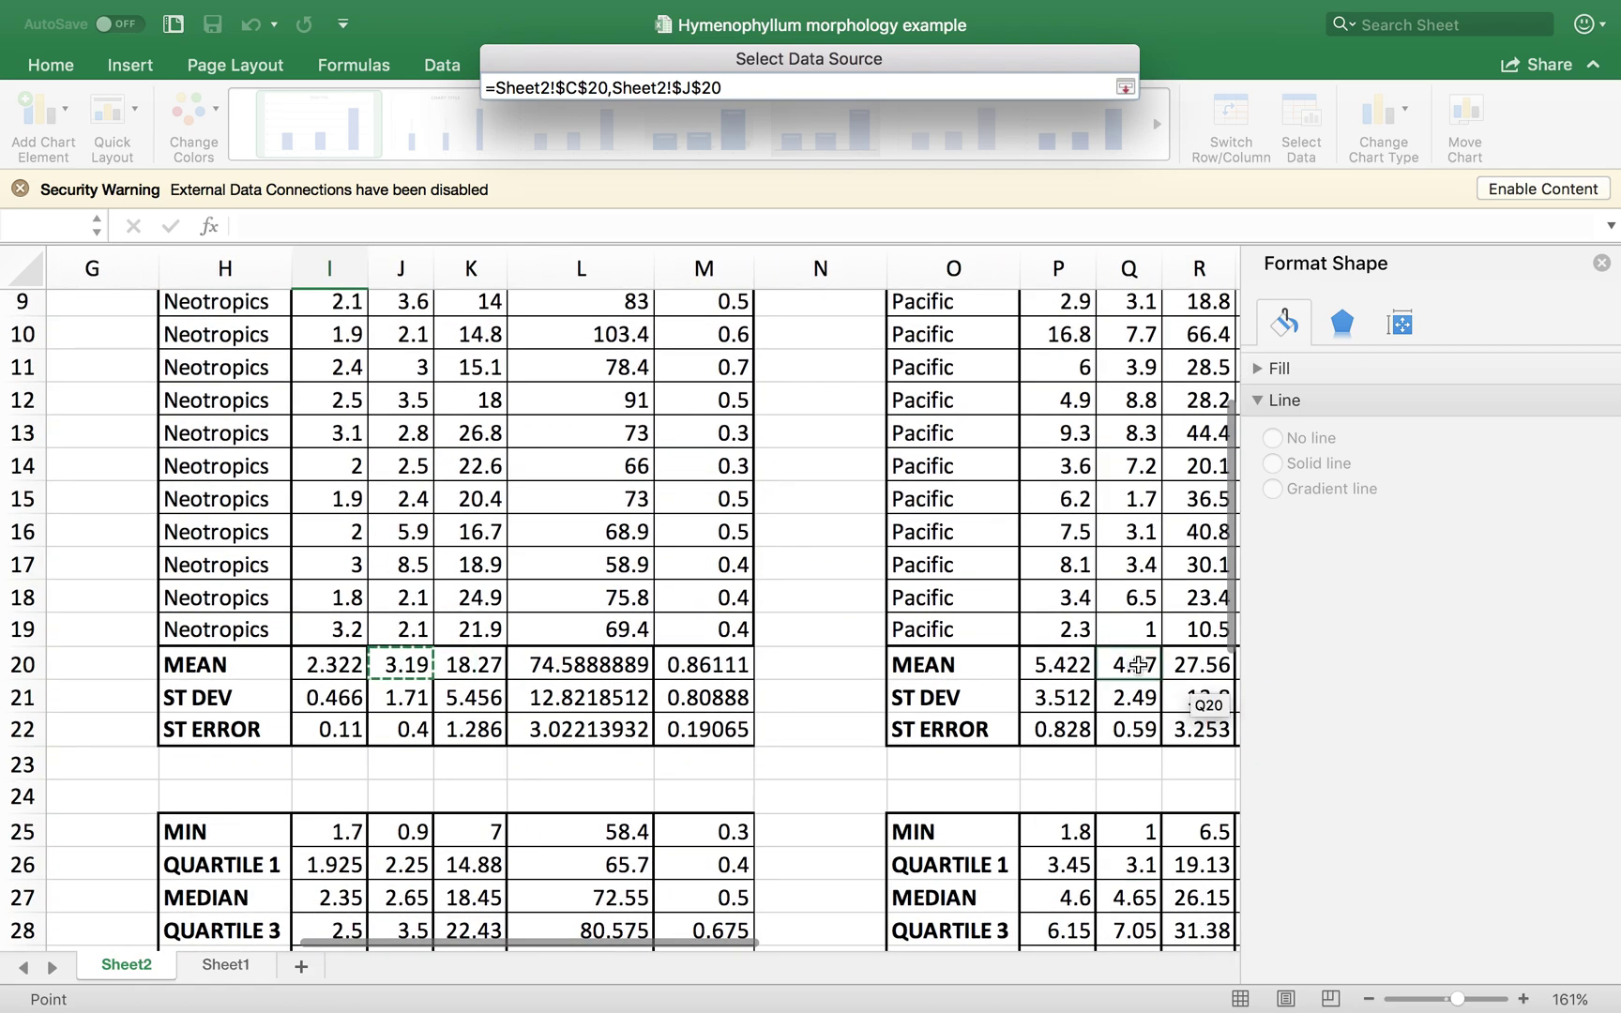
key(Return)
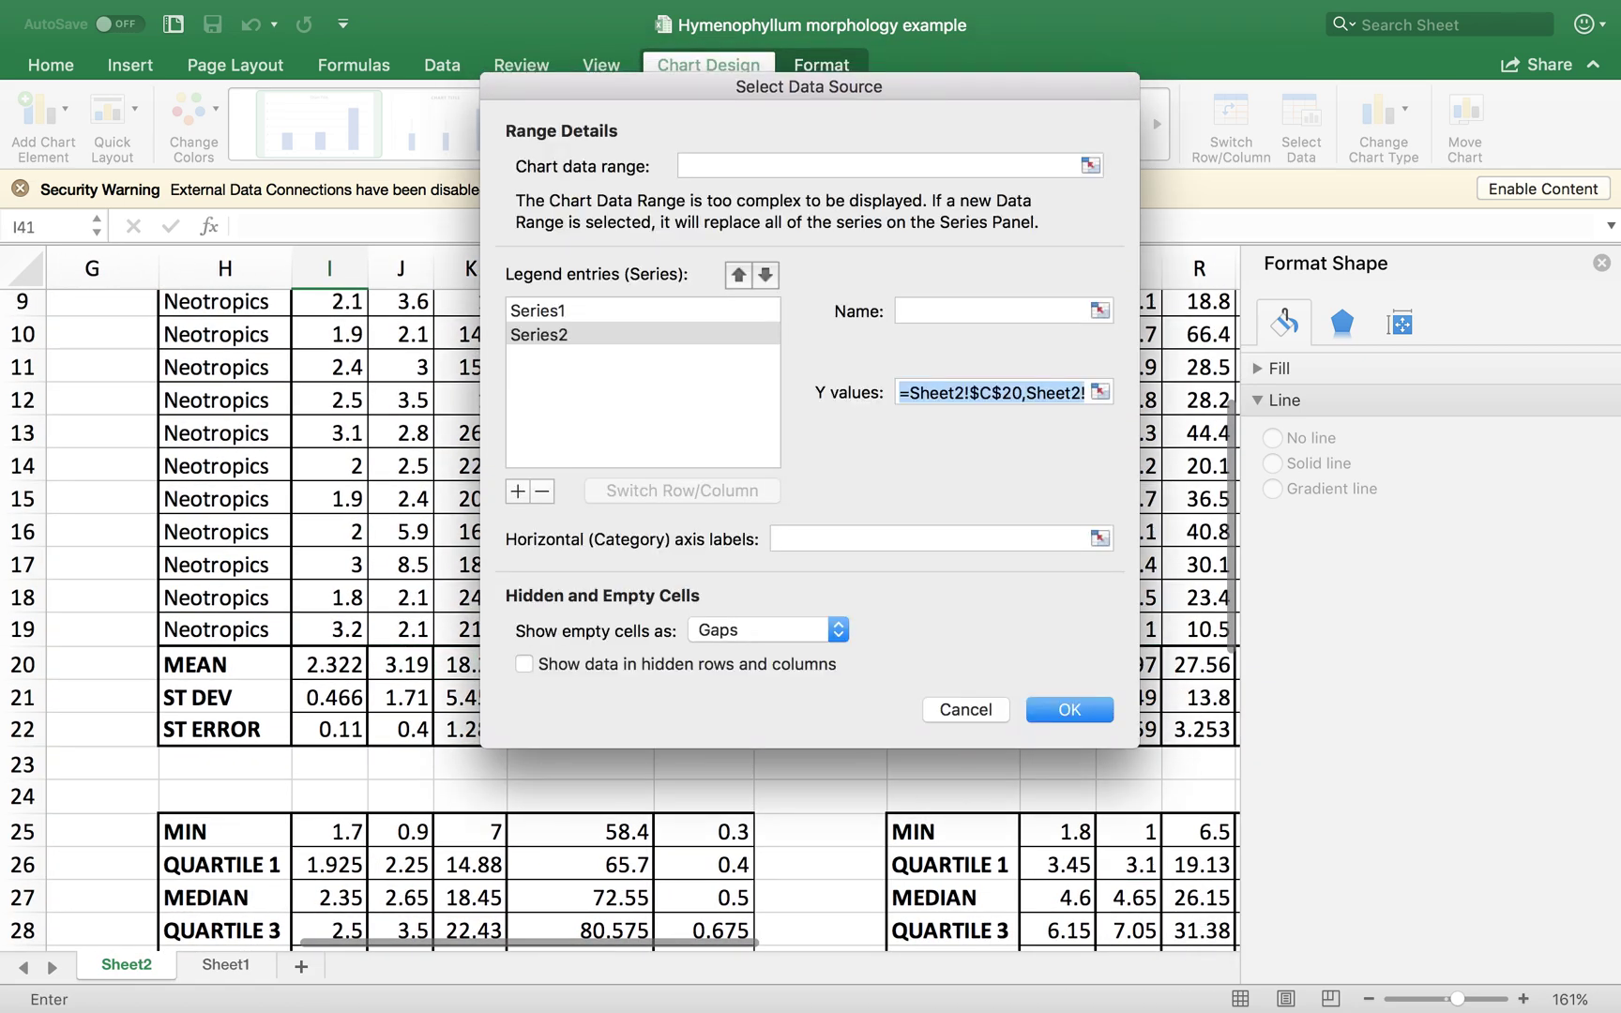
key(Return)
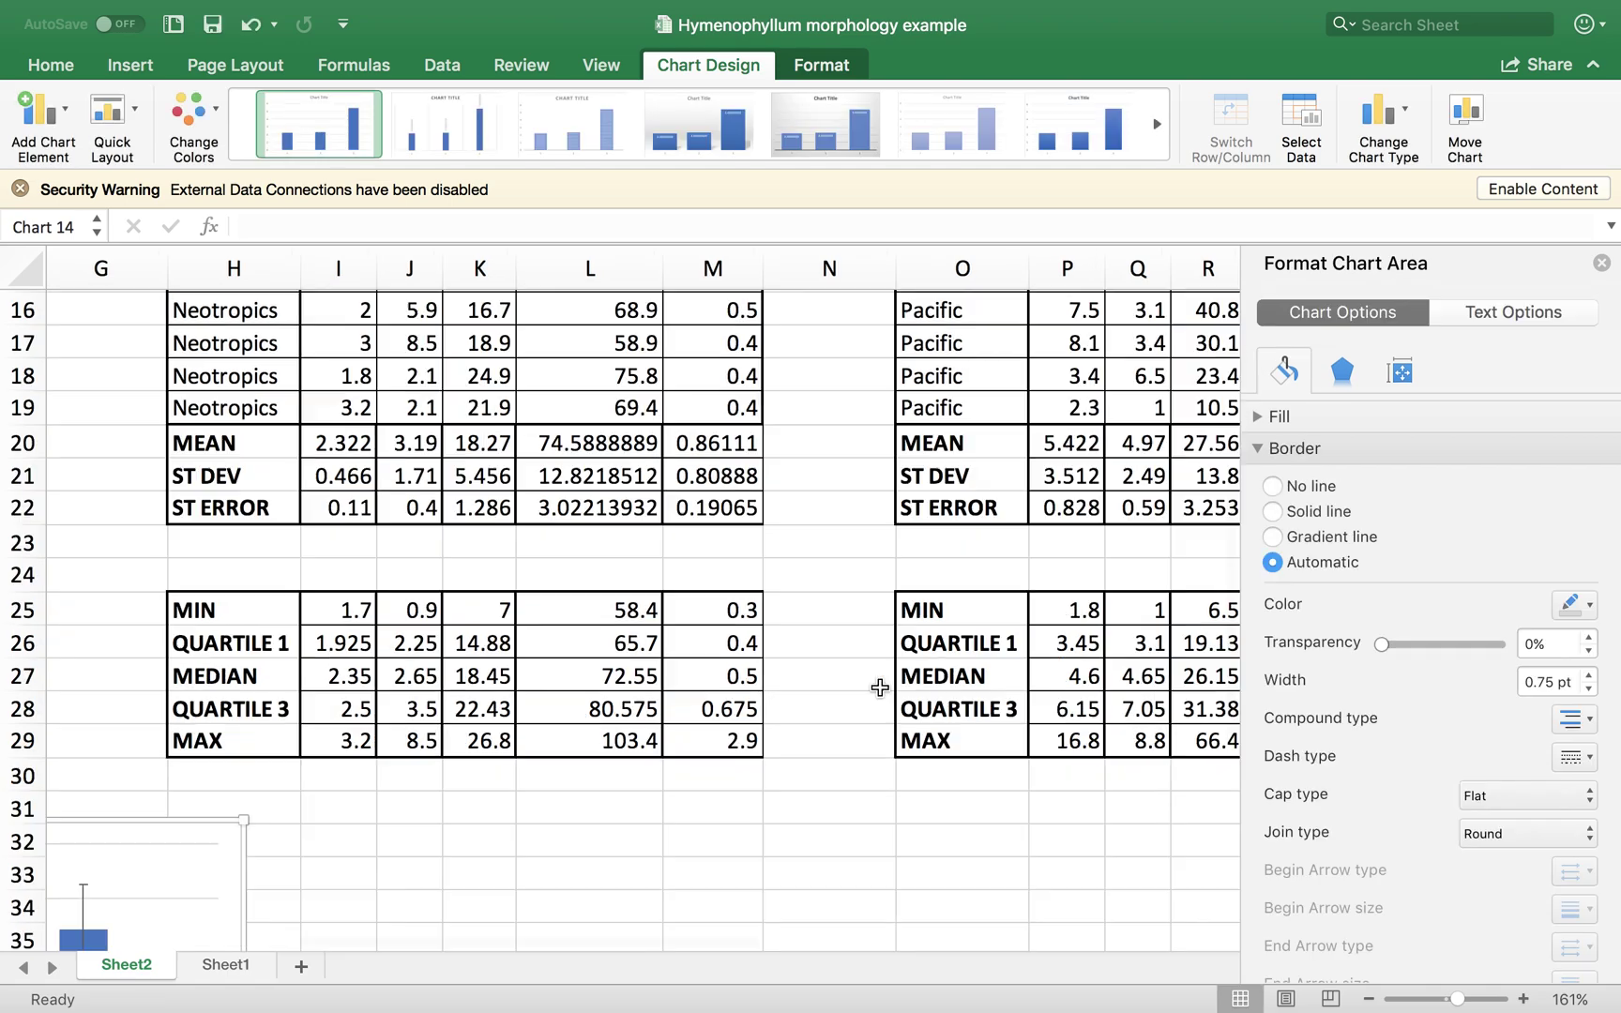
scroll(766, 706, down, 6)
scroll(765, 706, left, 5)
scroll(765, 706, down, 2)
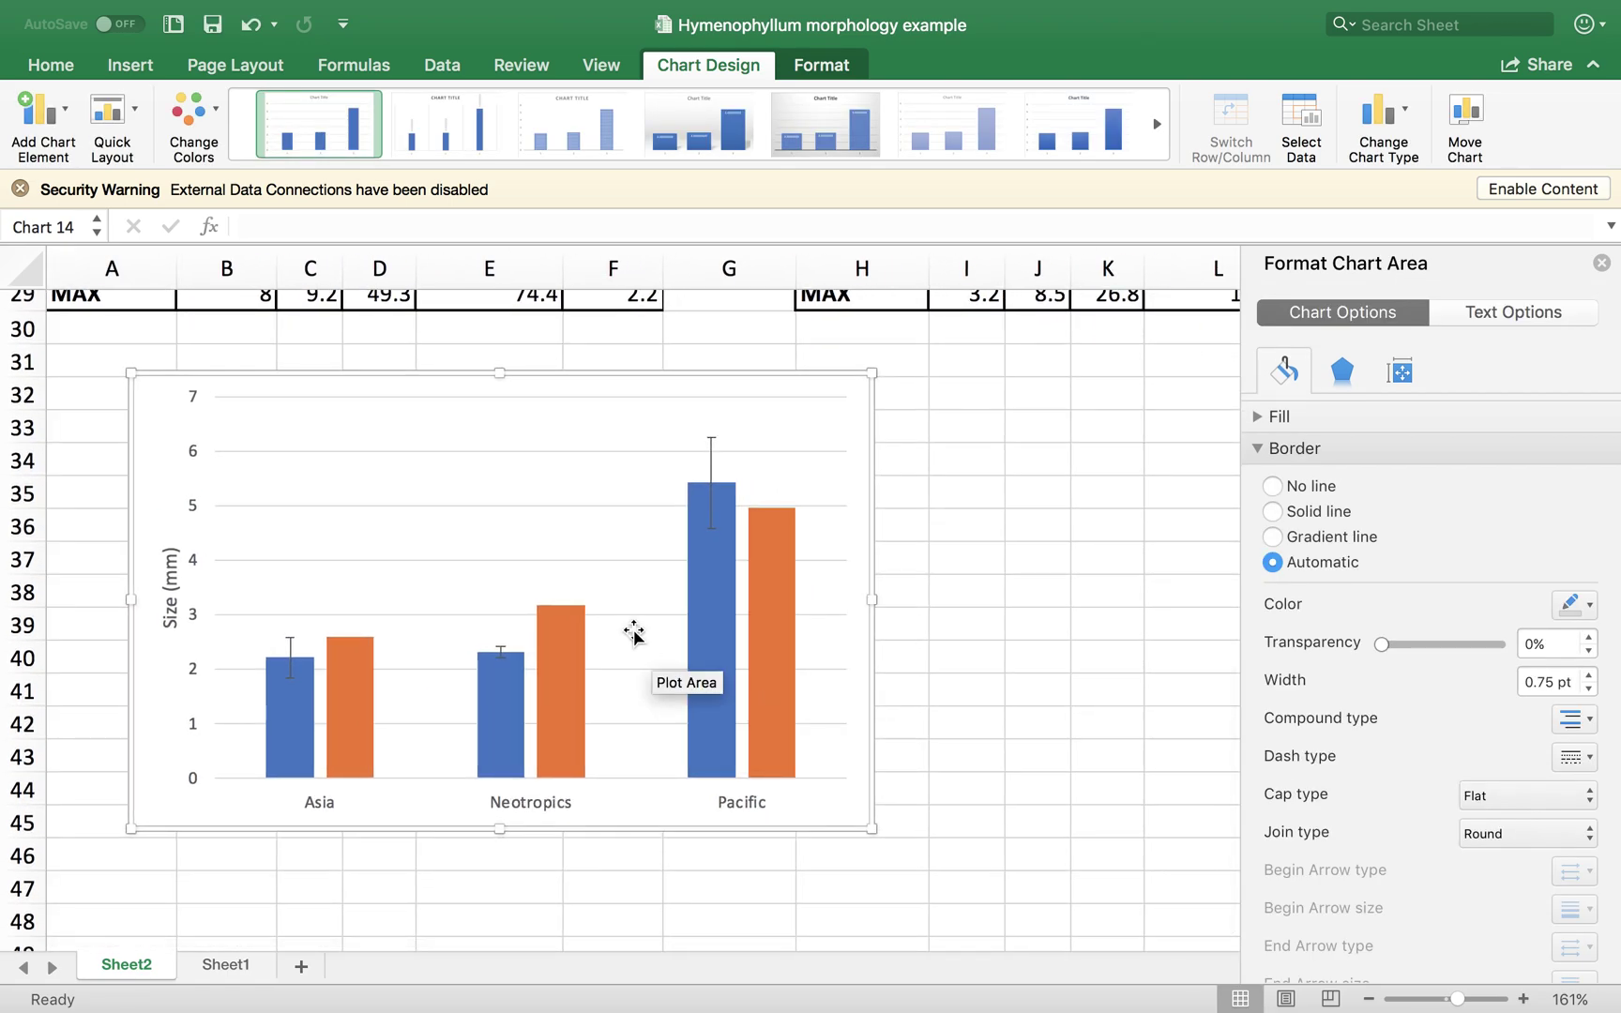
- Add error bars to the orange series and bring up their full options
mouse_move(350, 650)
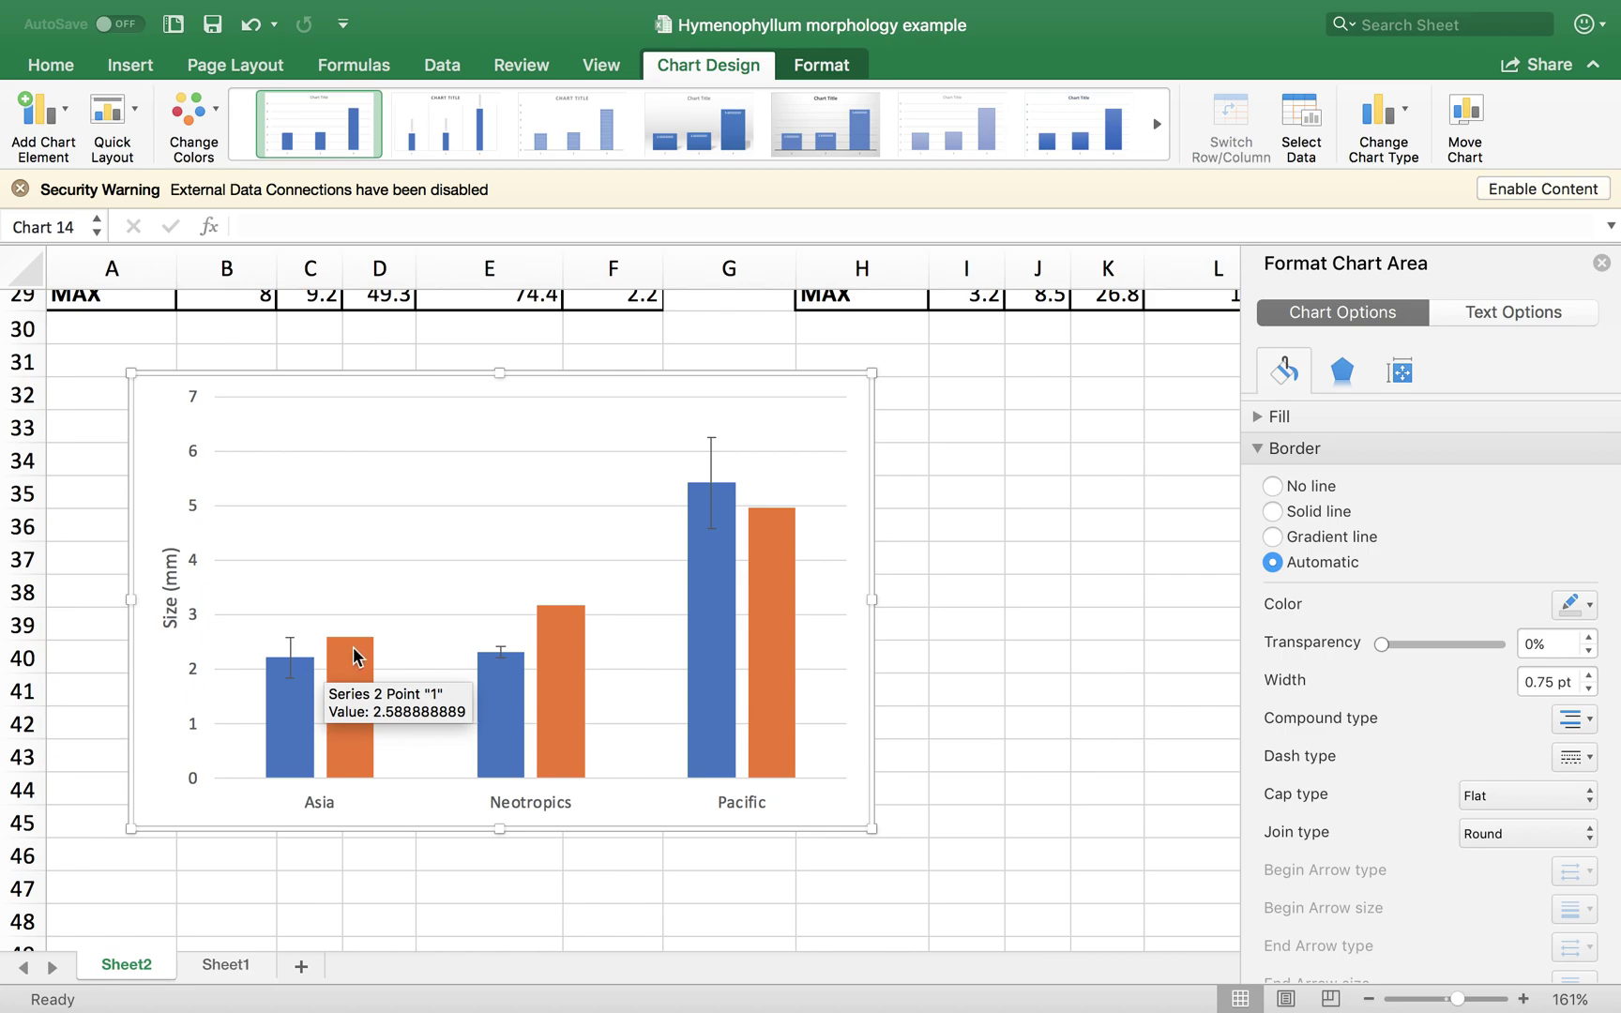
click(354, 647)
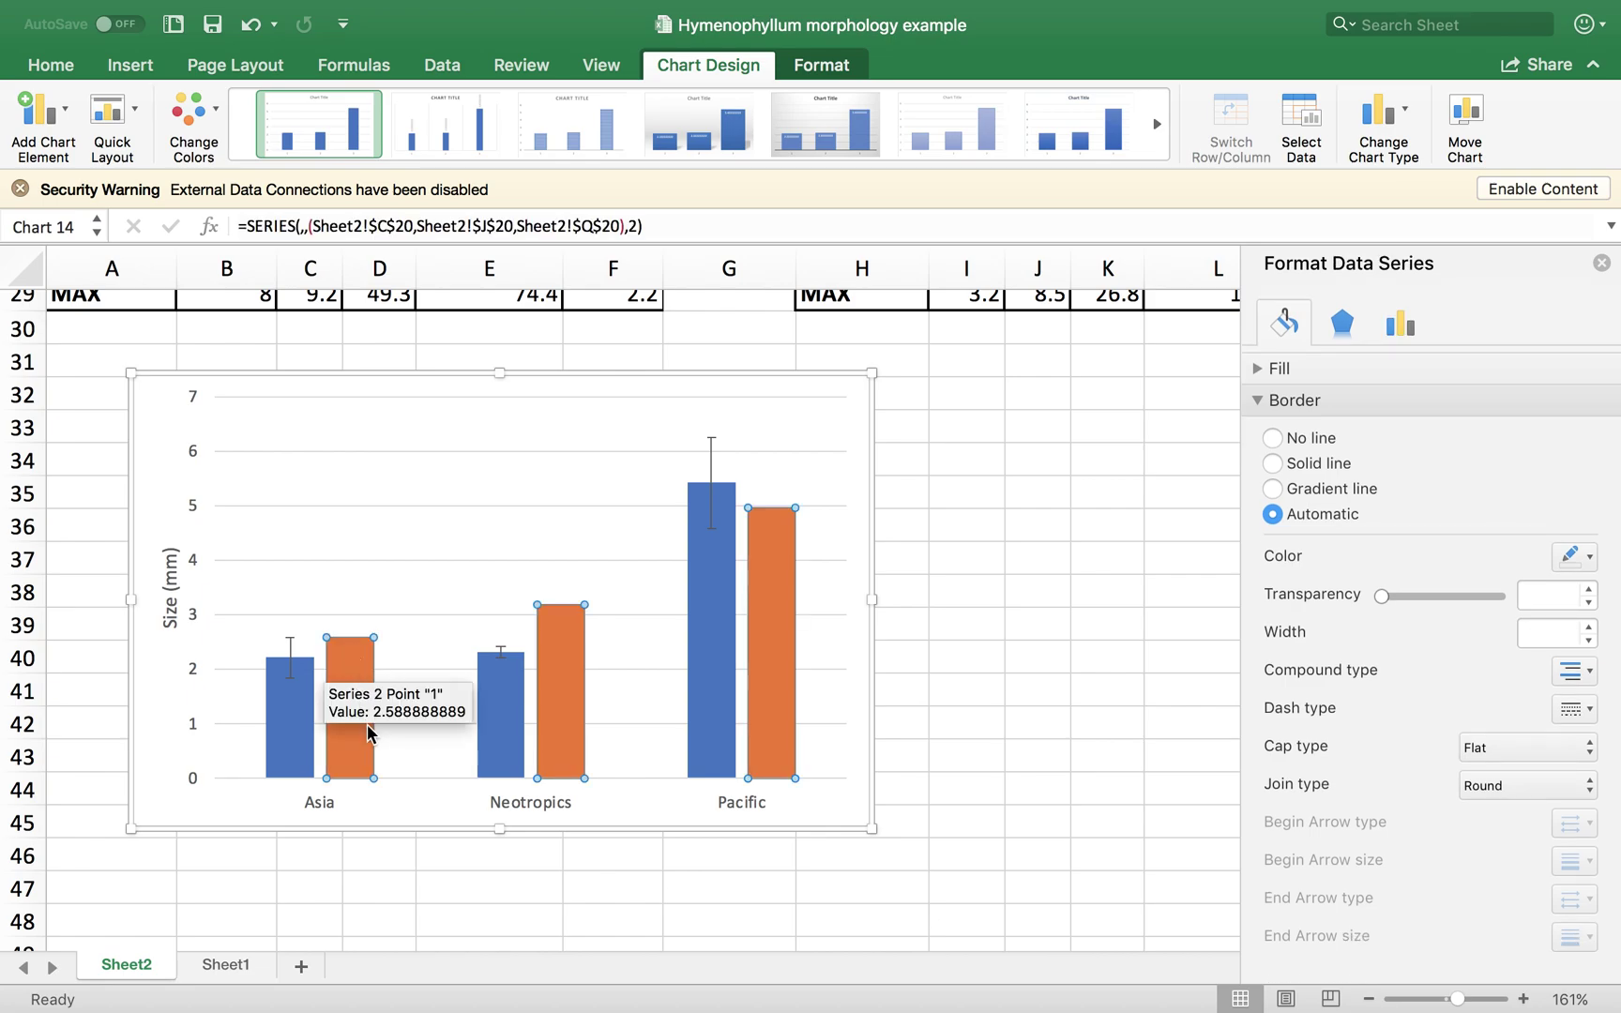
mouse_move(584, 669)
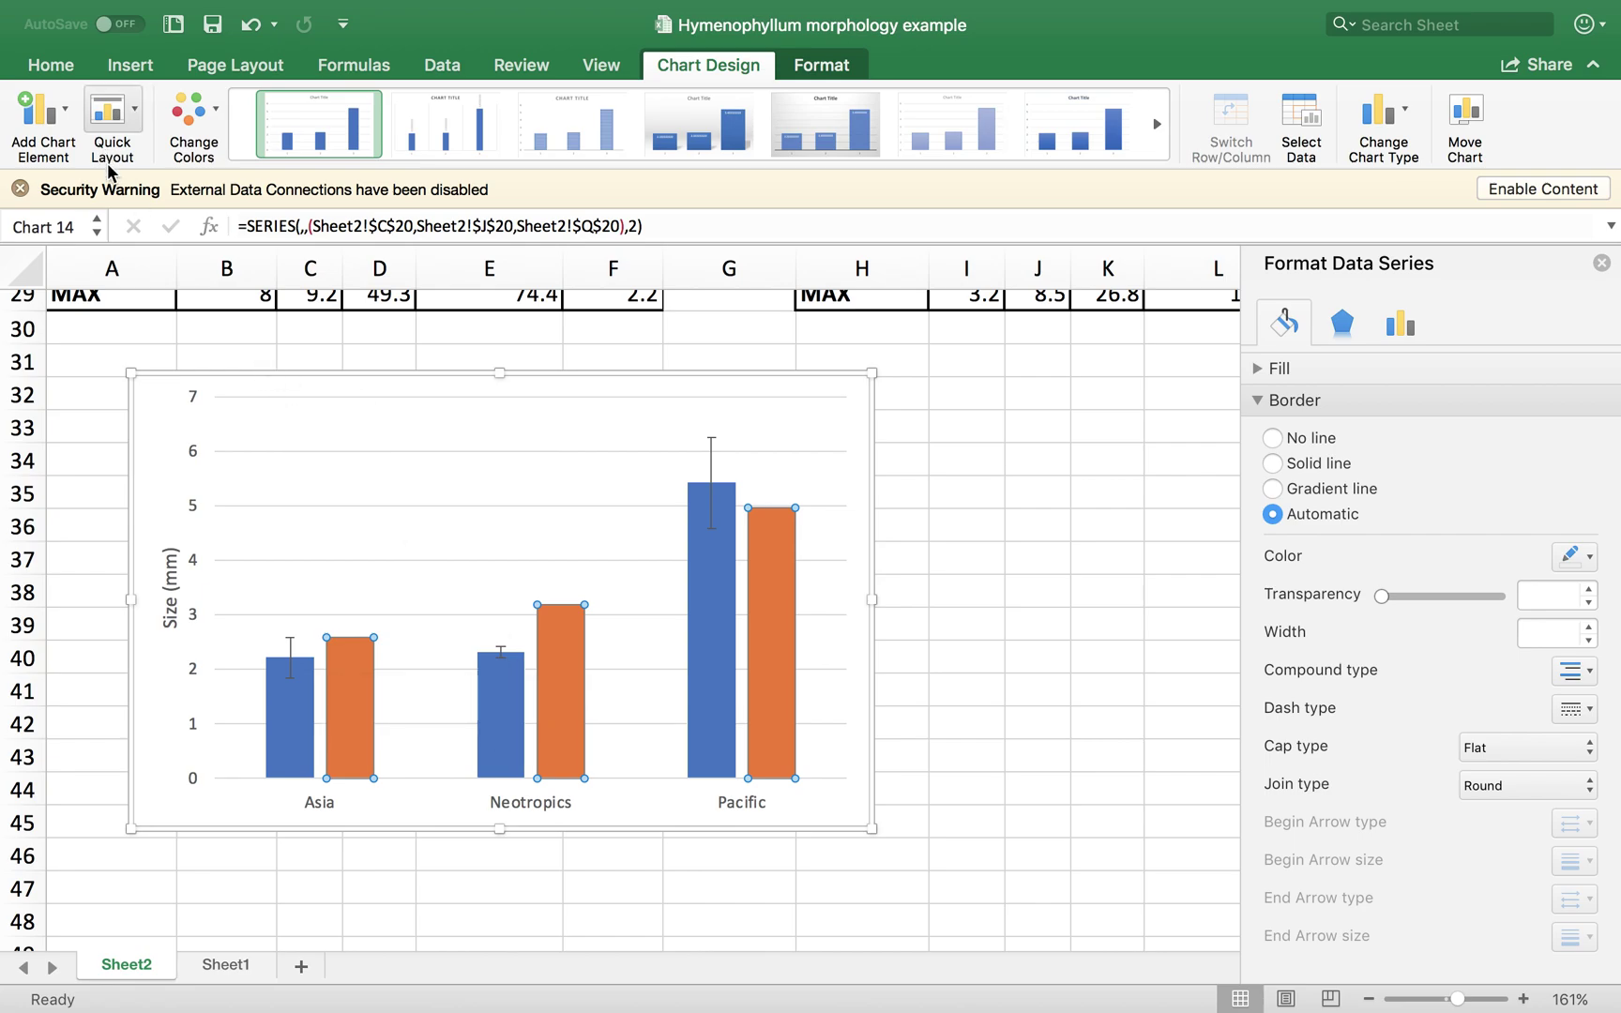
click(66, 127)
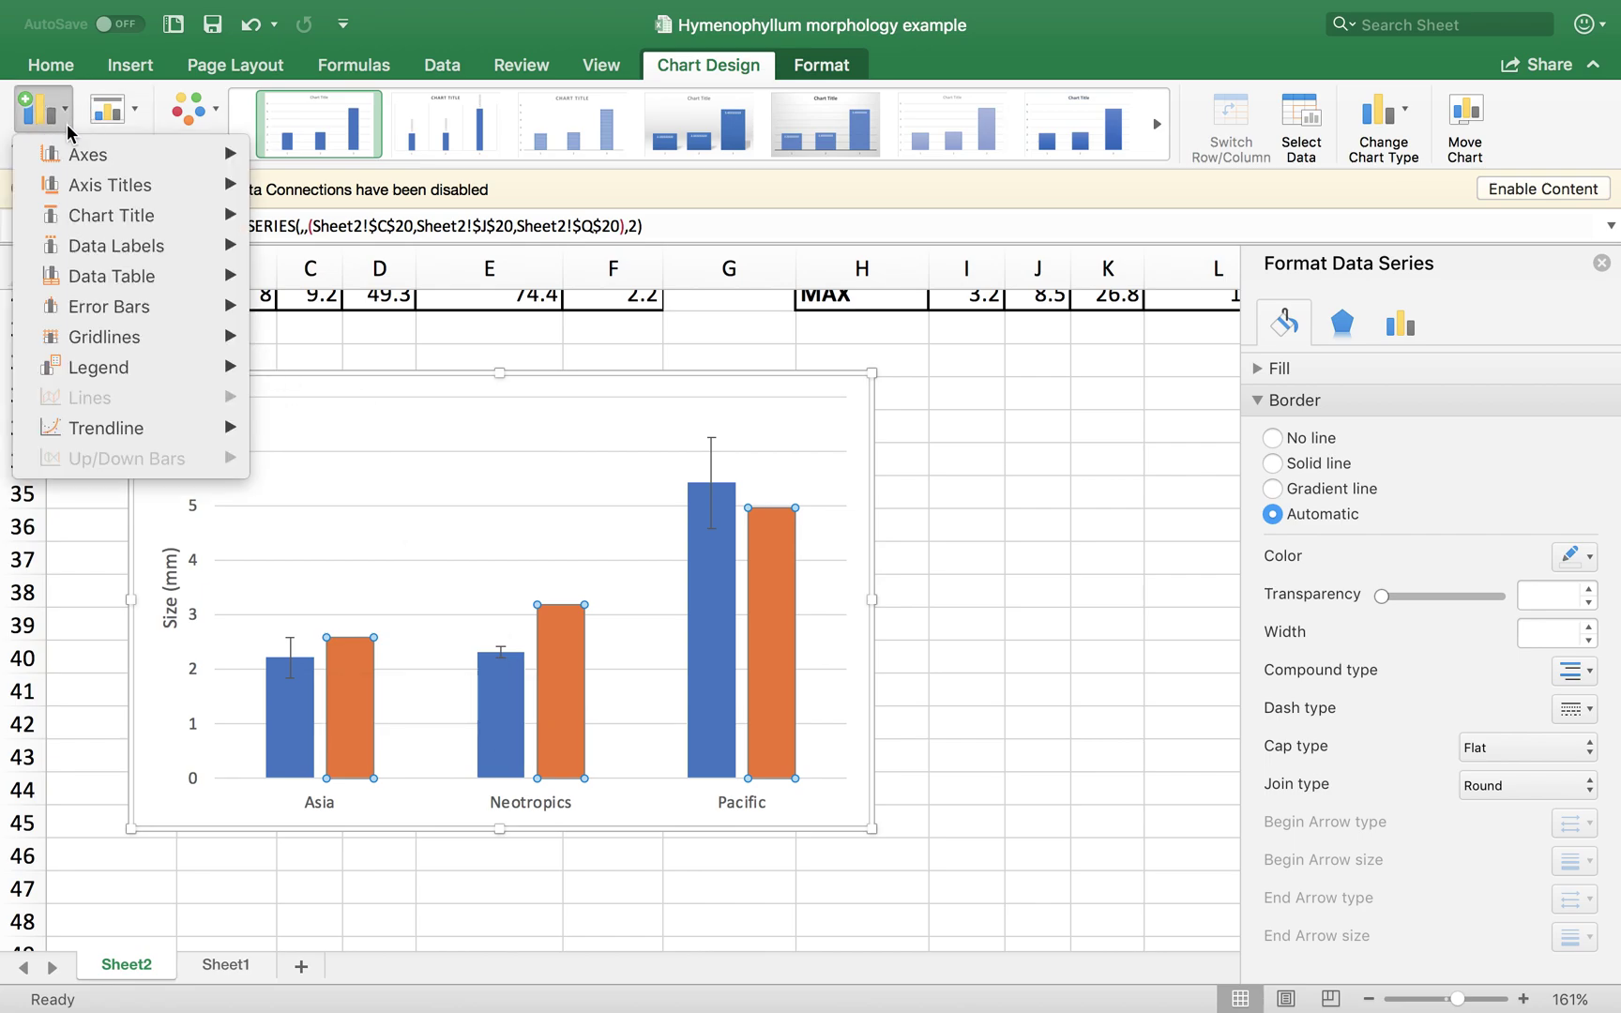
mouse_move(139, 312)
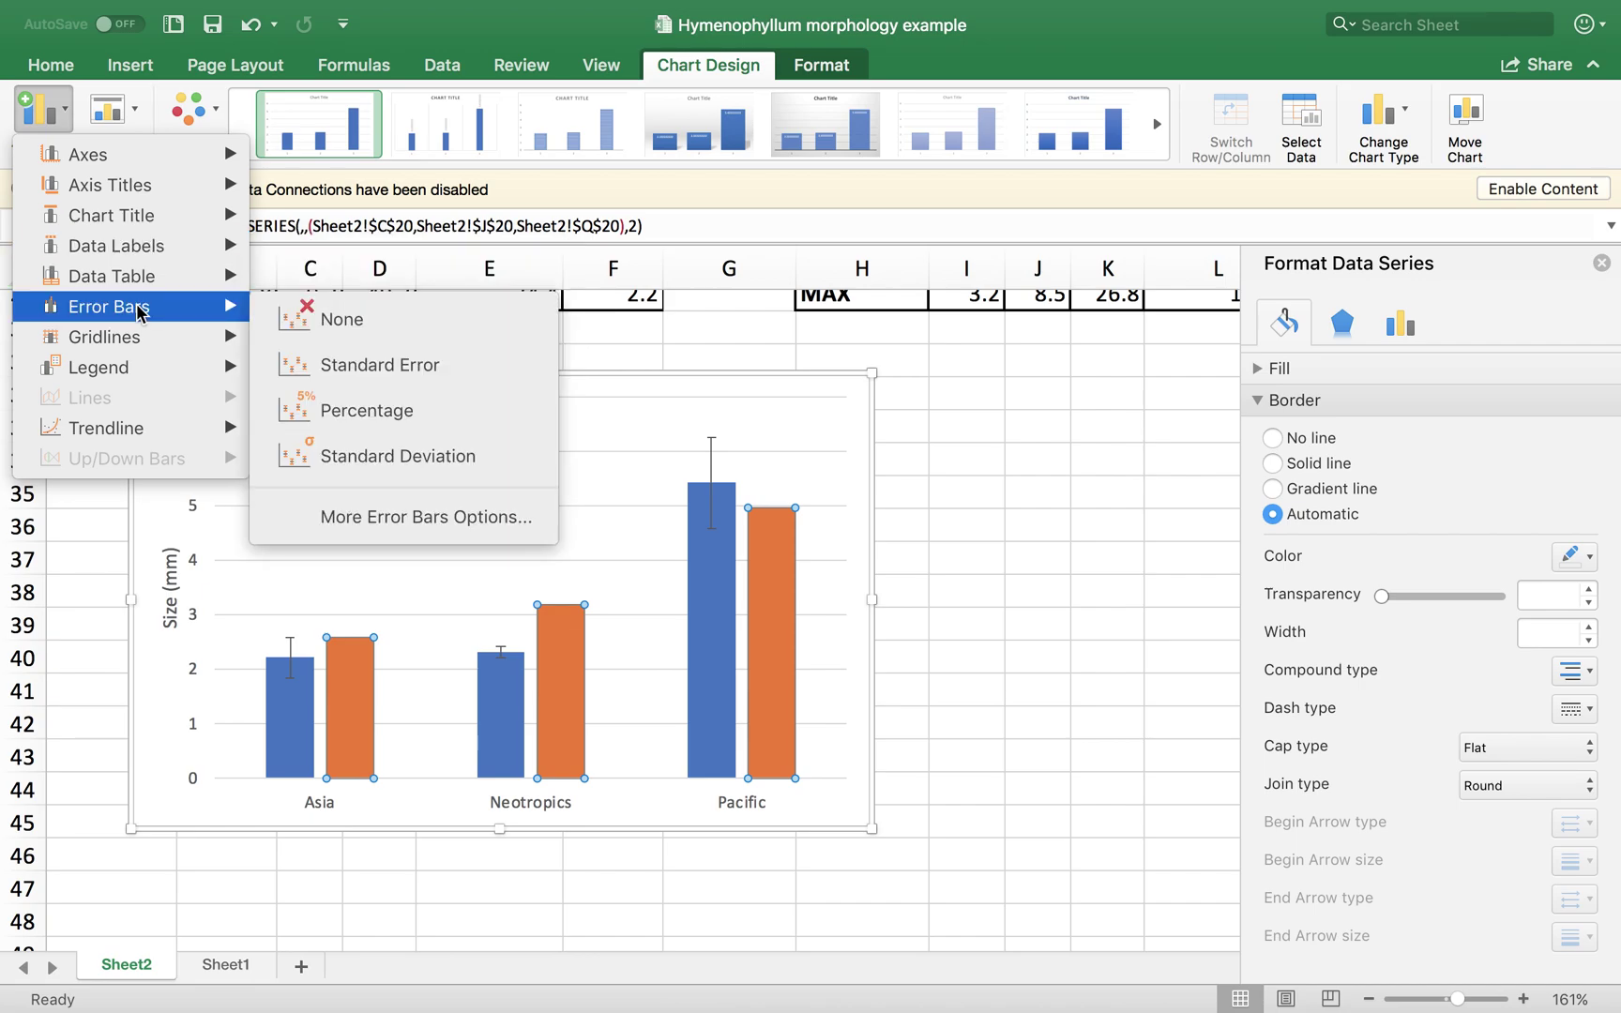
click(371, 515)
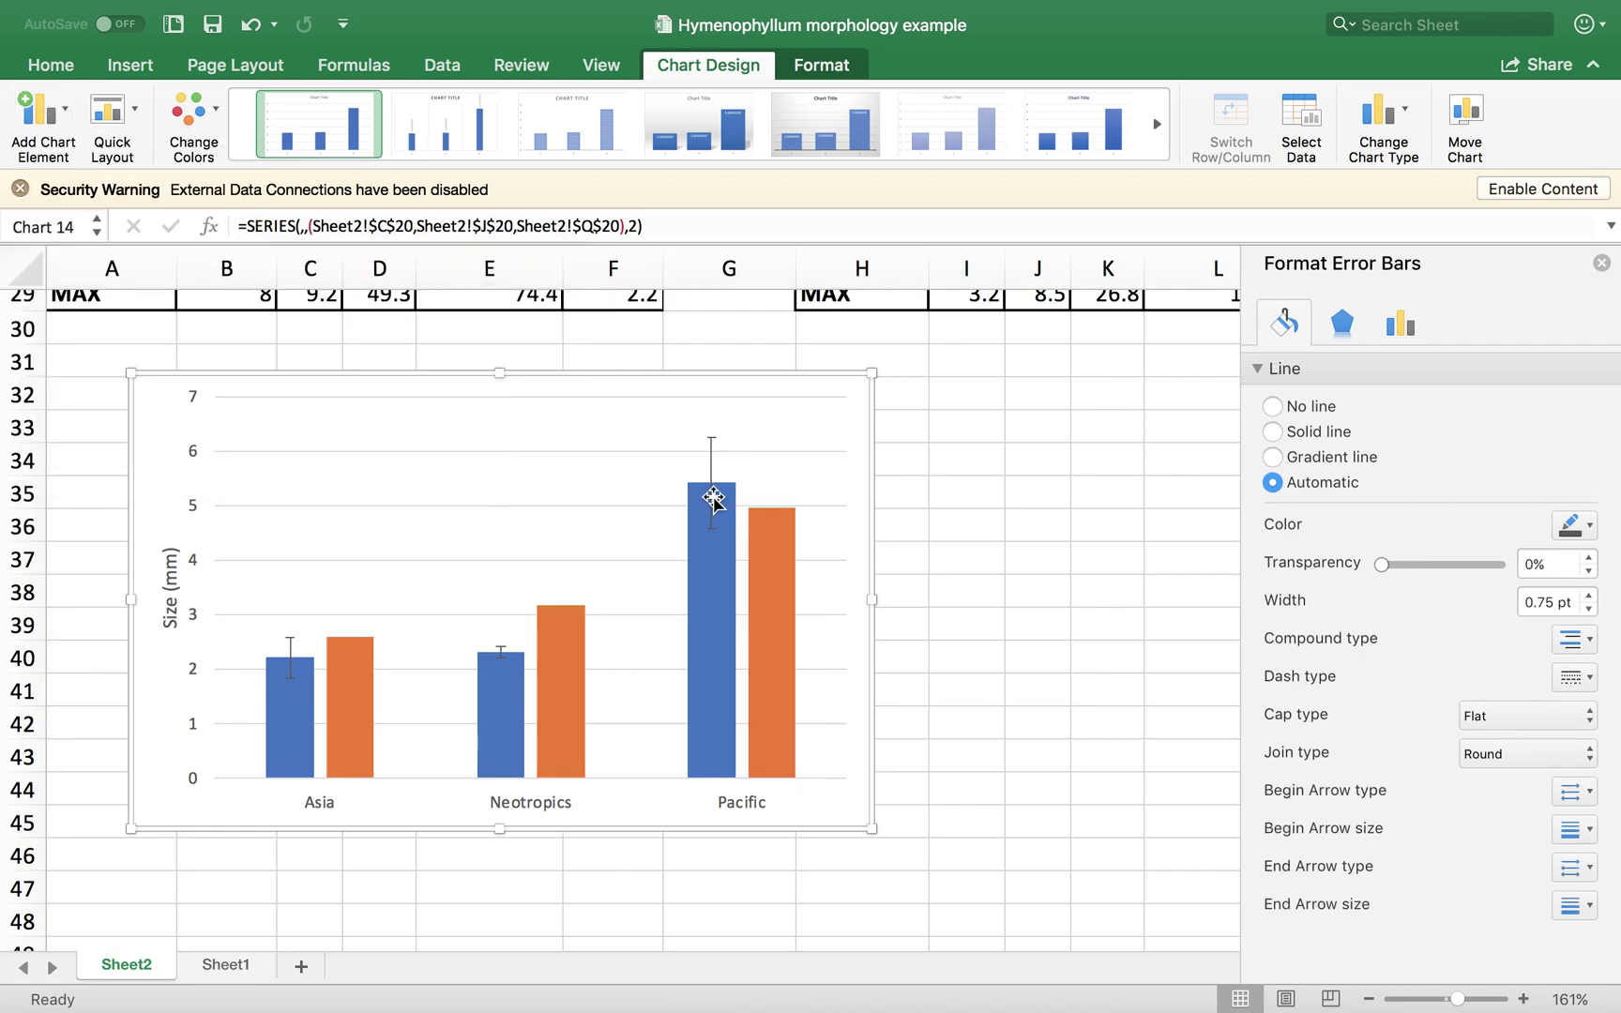
- Set the orange bars' custom positive error values to C22, J22 and Q22
click(1401, 325)
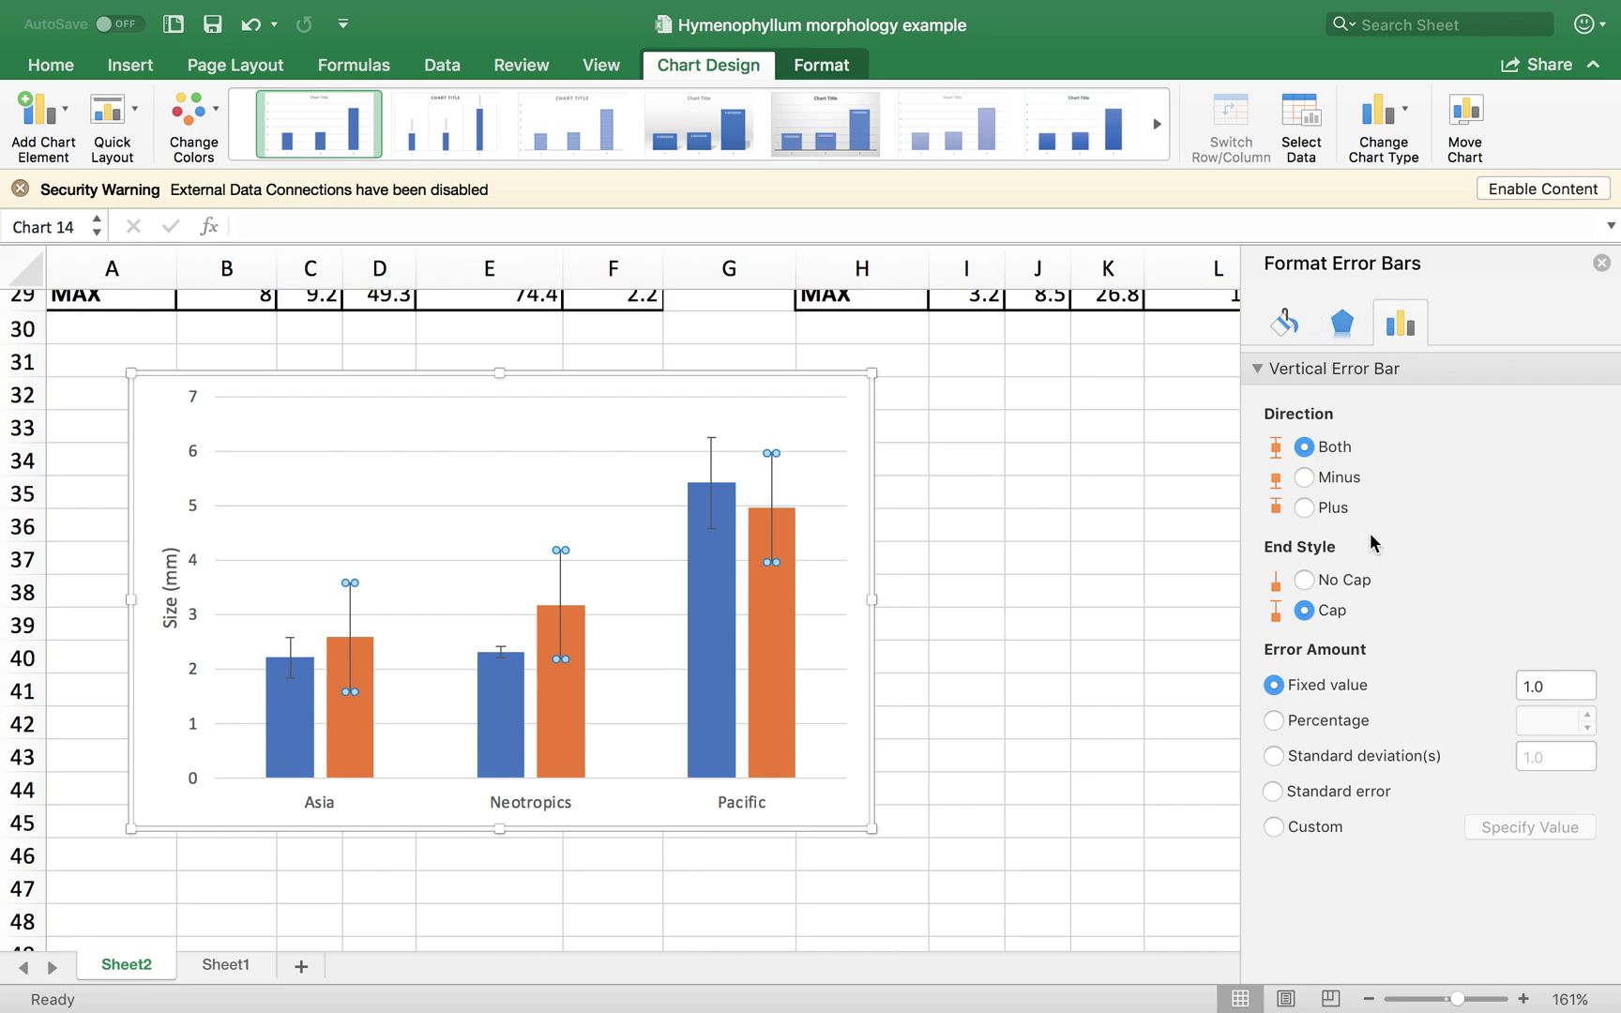
click(1275, 827)
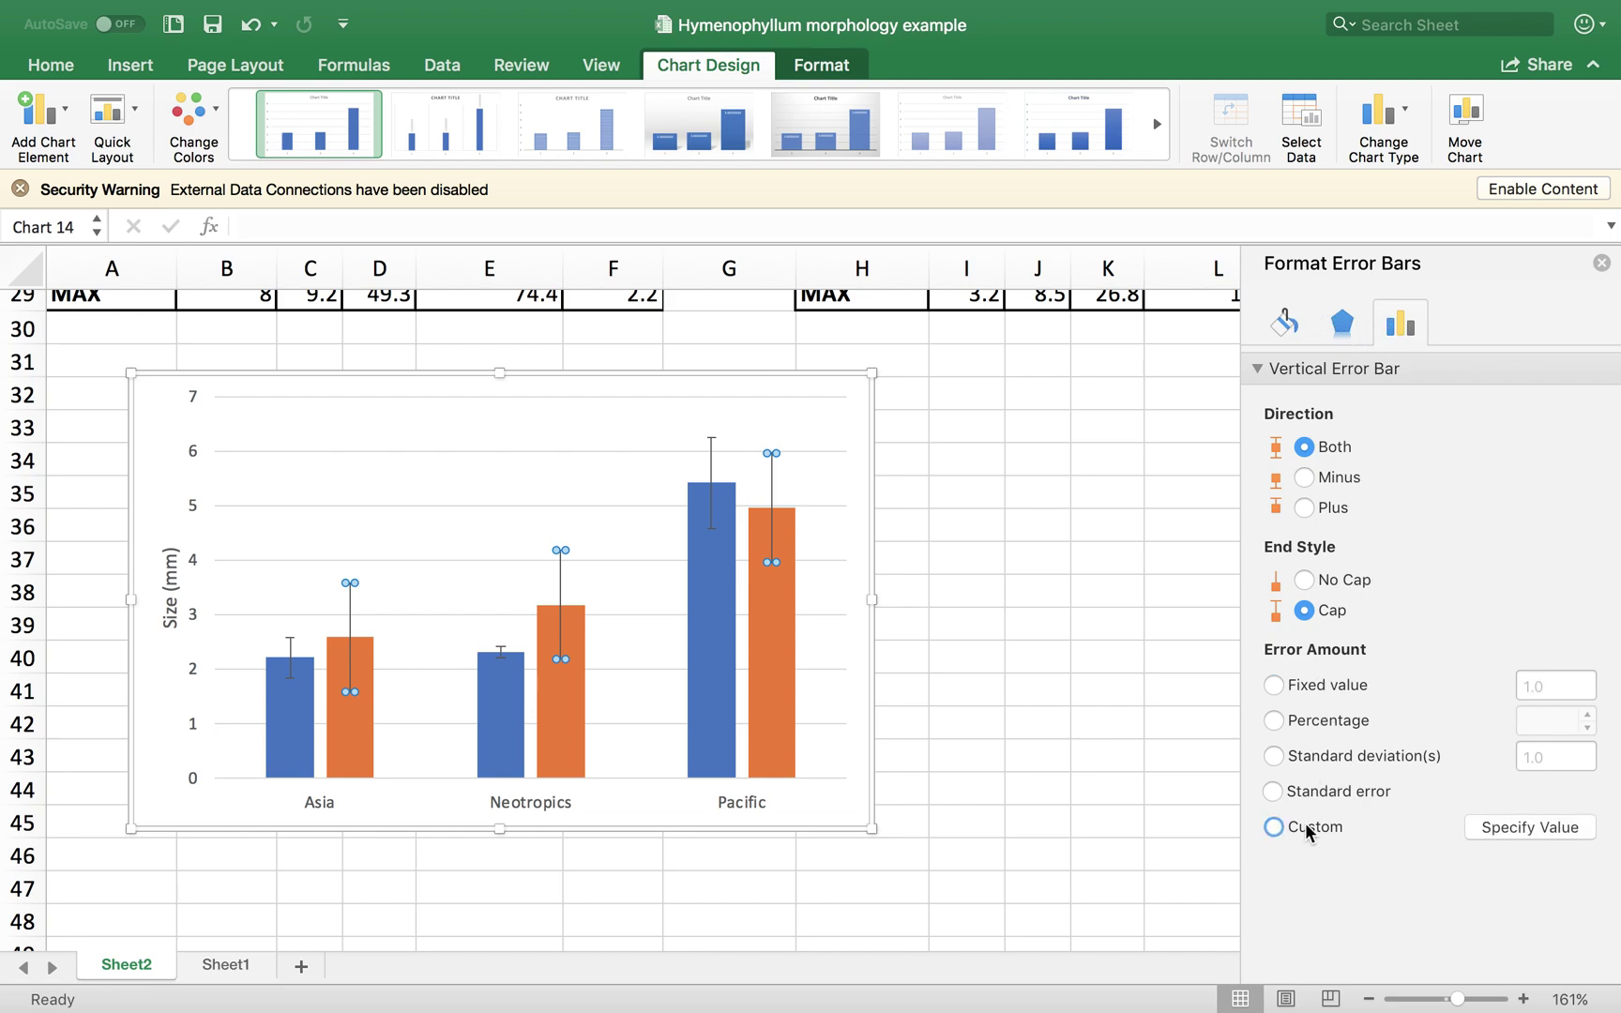
click(1529, 826)
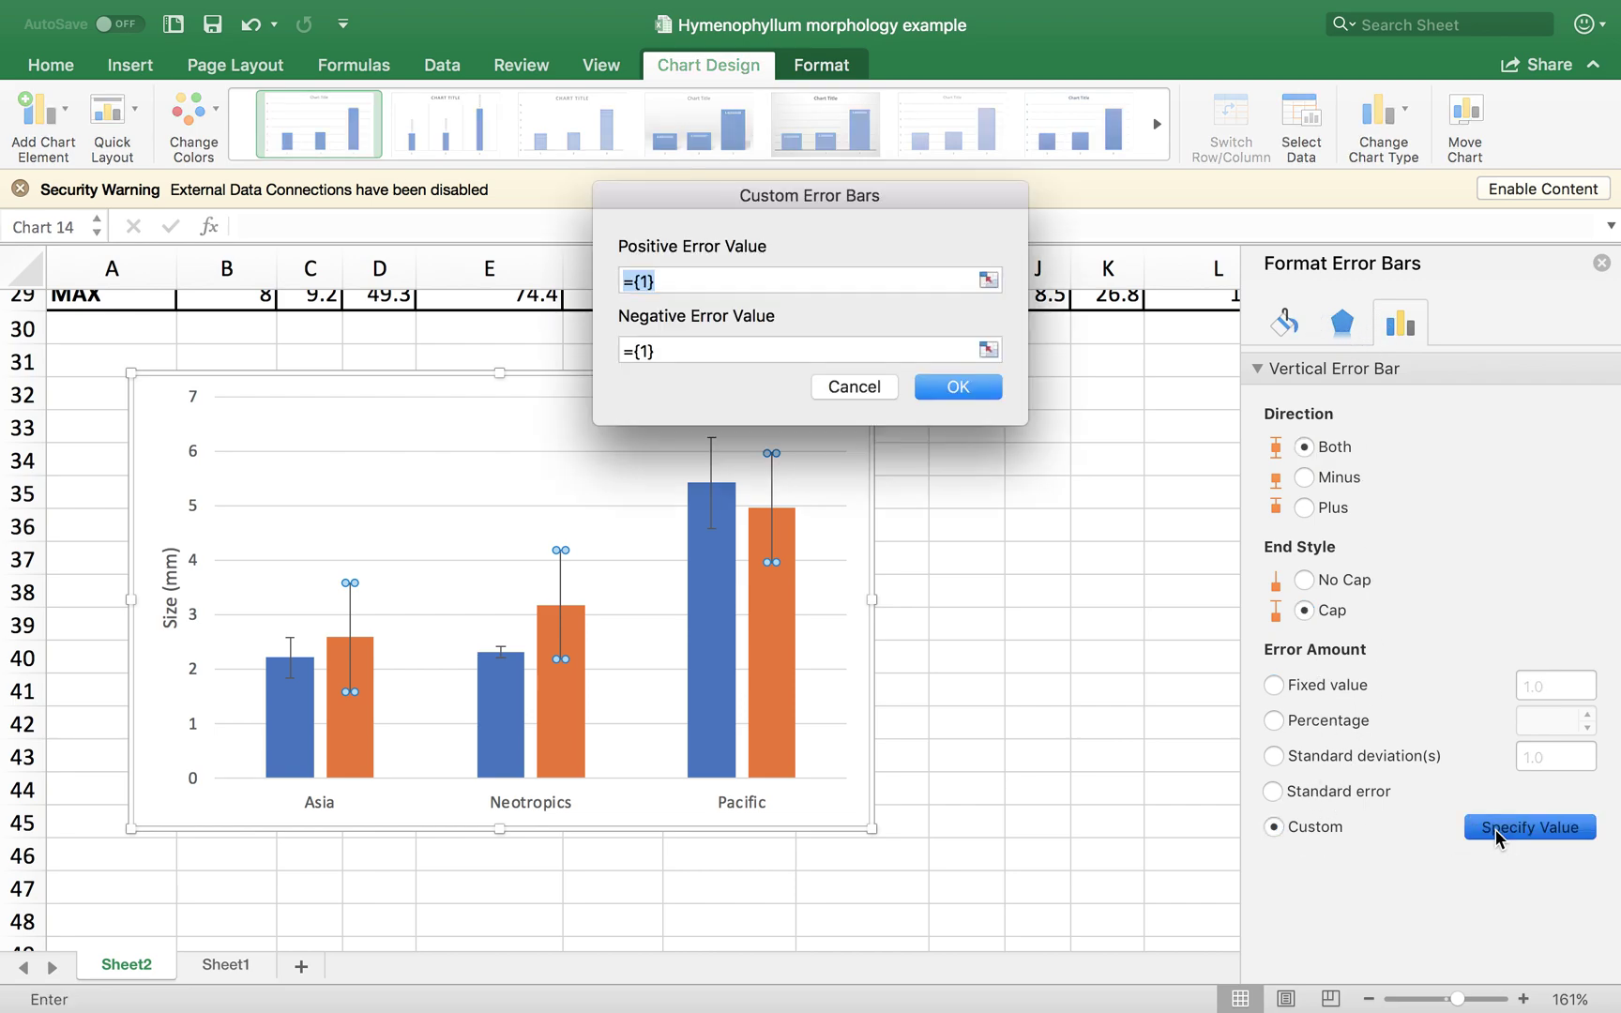
click(989, 279)
scroll(896, 511, up, 6)
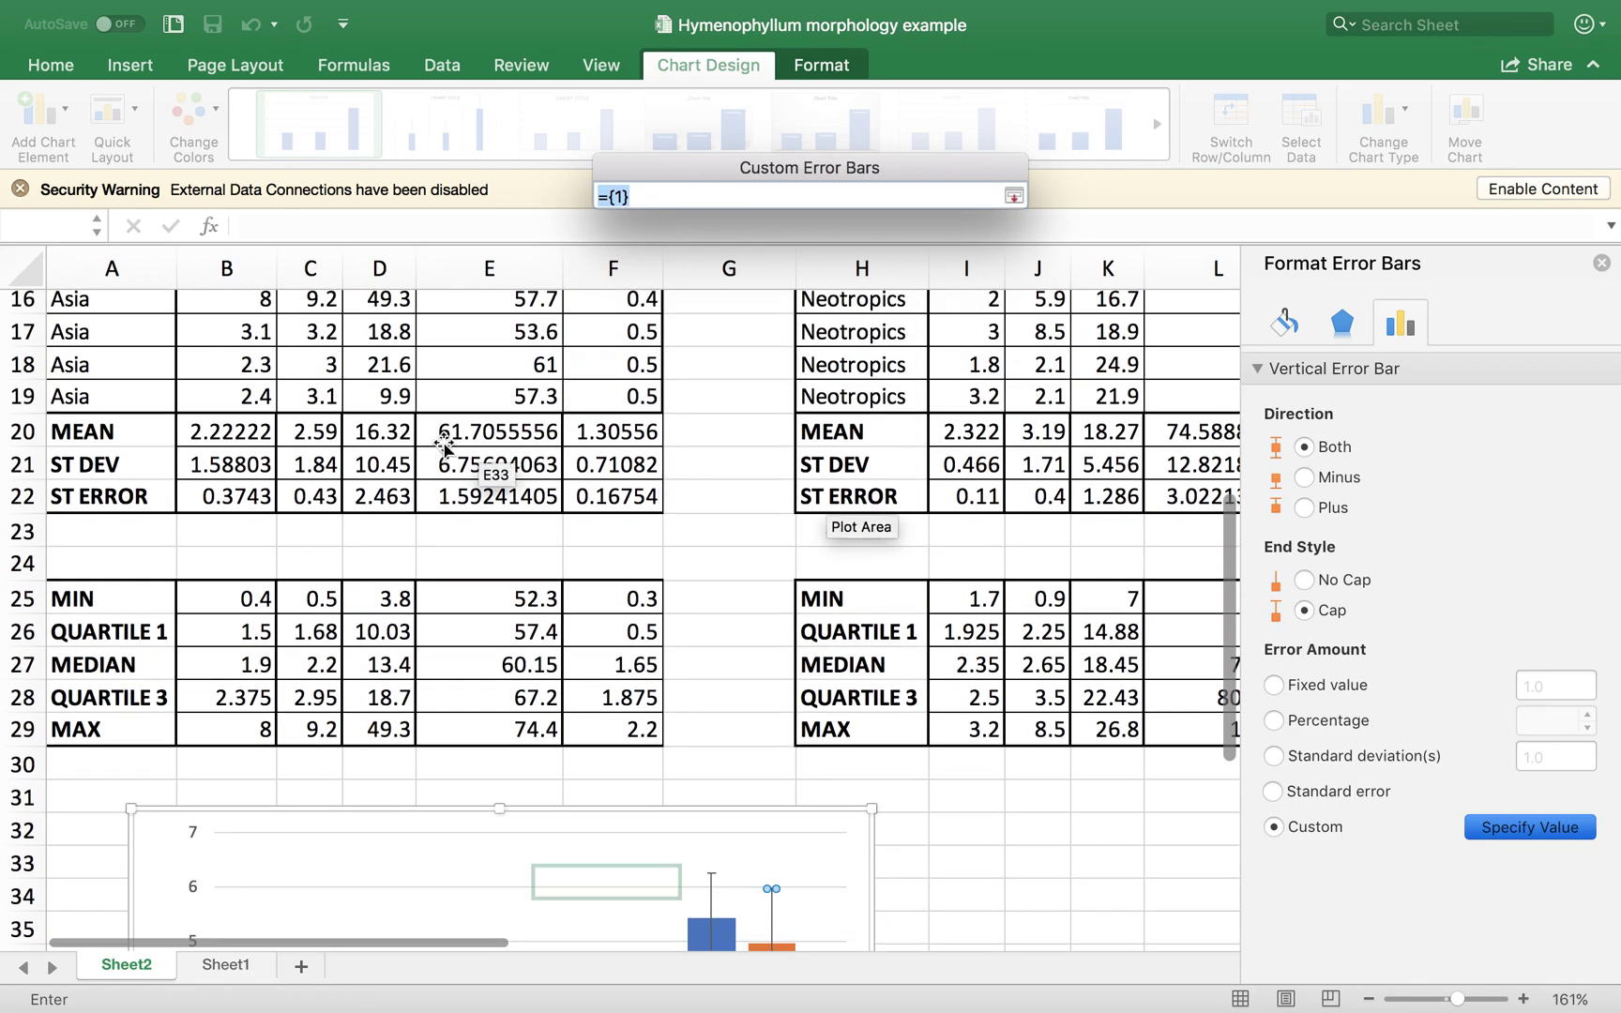
click(315, 497)
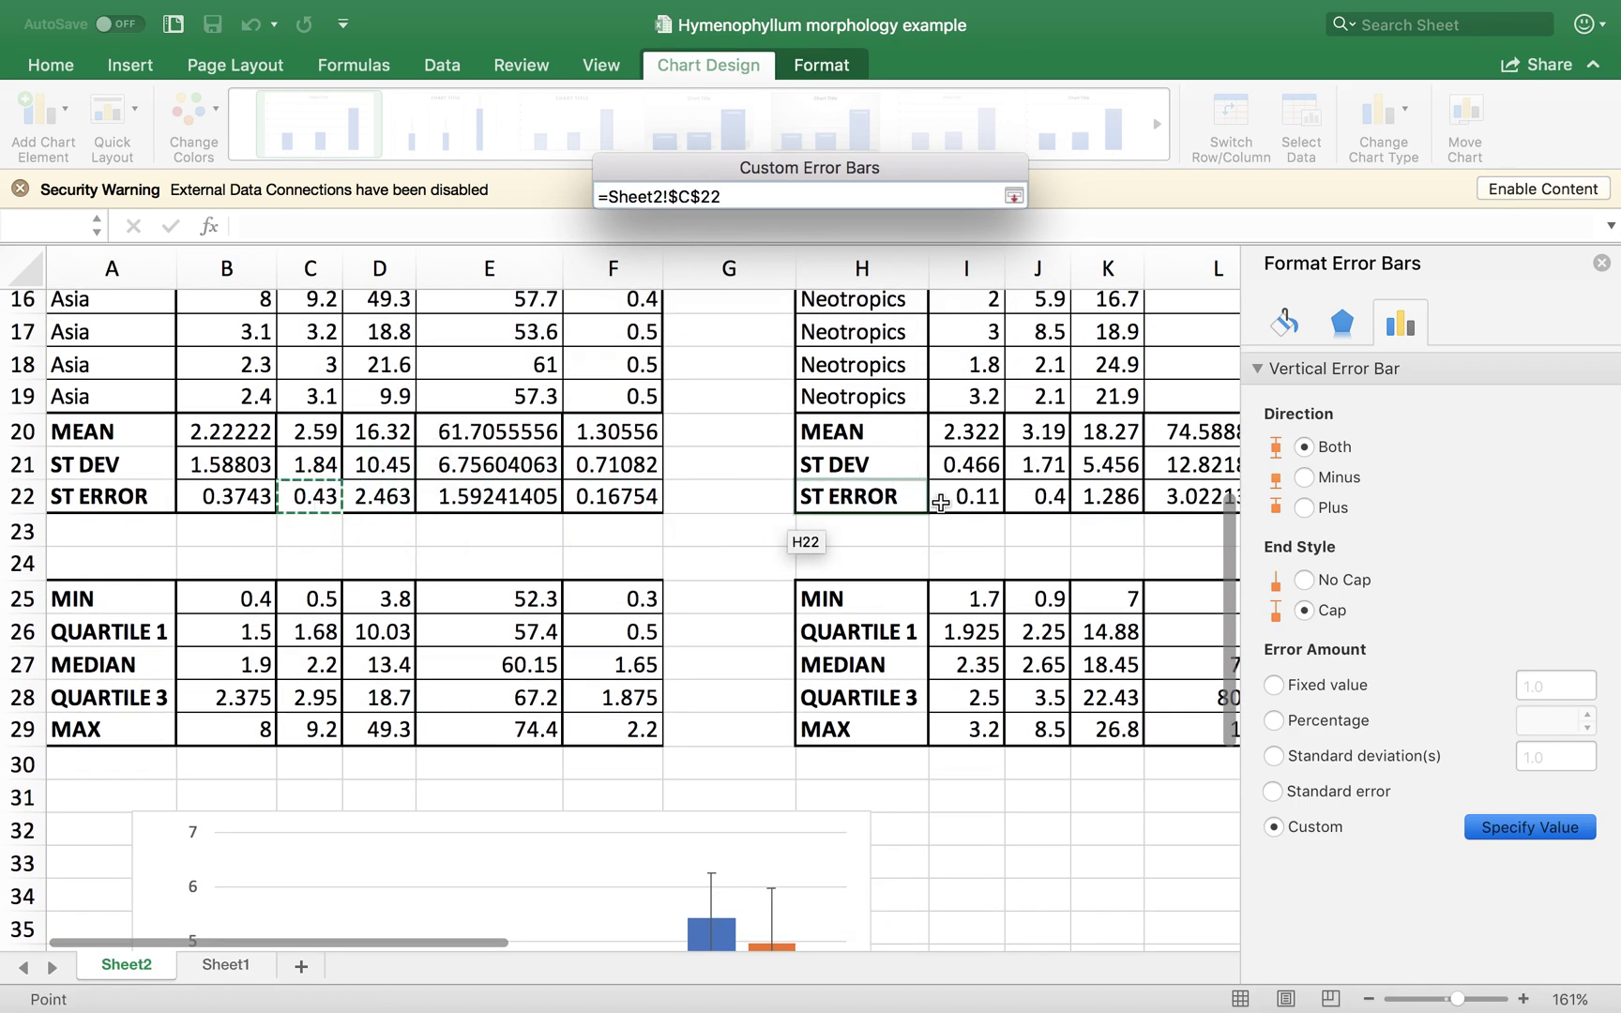
super+click(1049, 503)
scroll(1049, 503, right, 5)
scroll(1049, 503, right, 2)
scroll(1049, 503, up, 1)
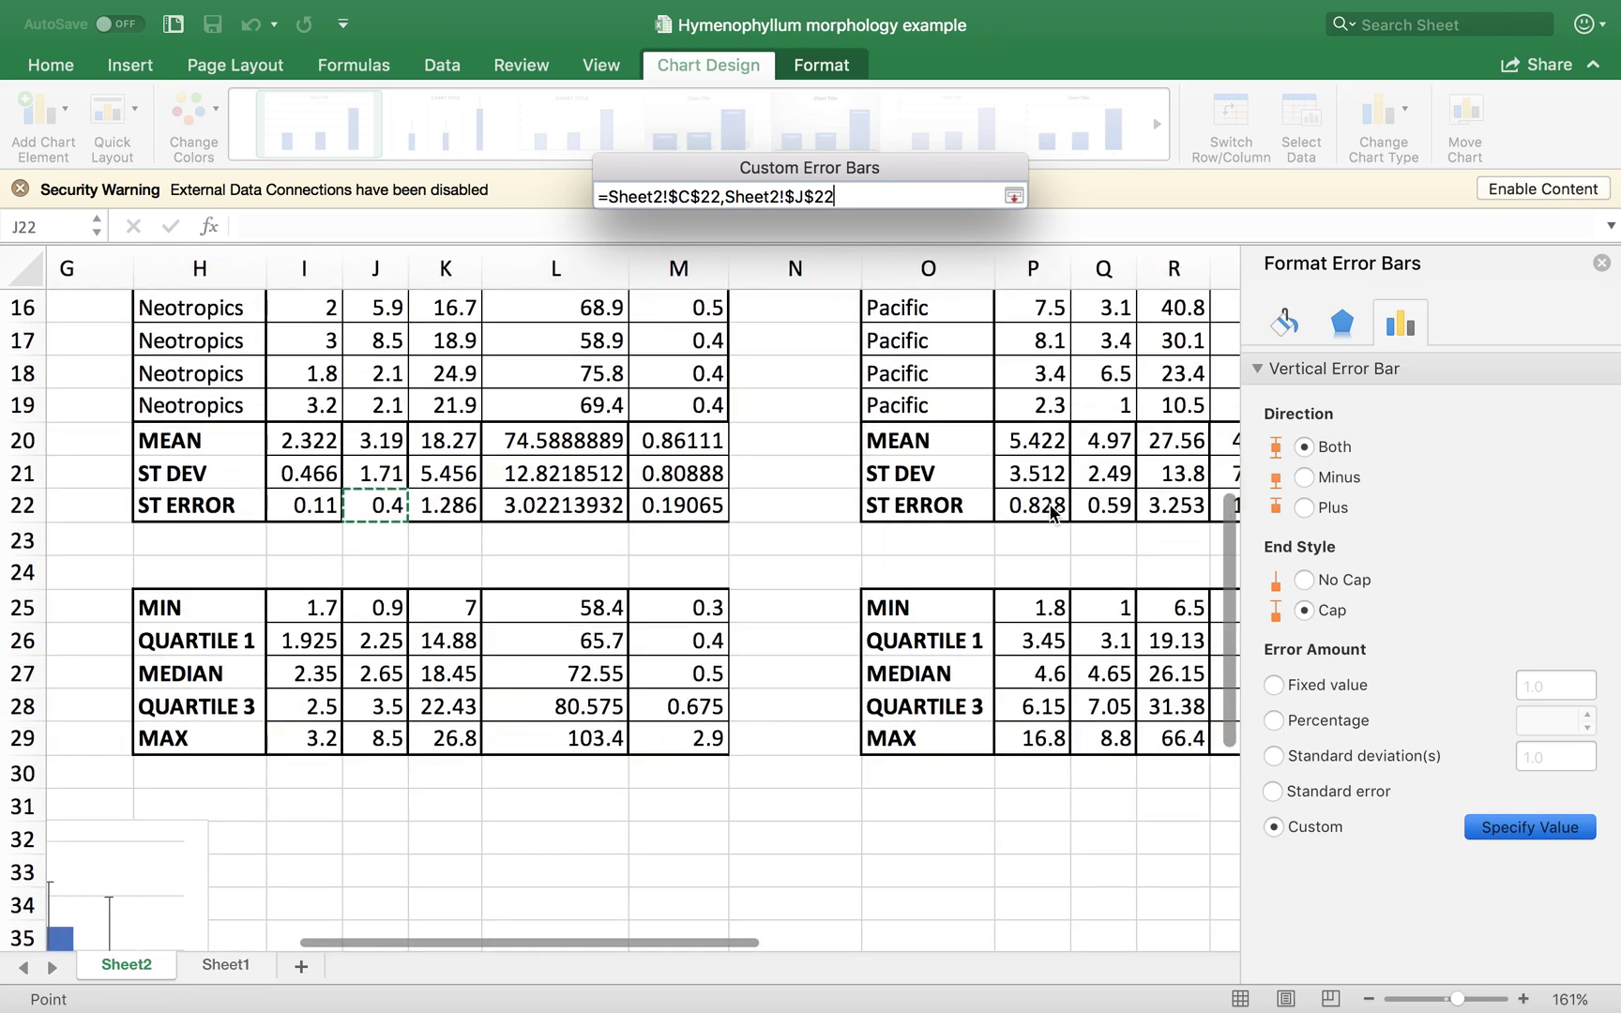
super+click(1091, 507)
key(Return)
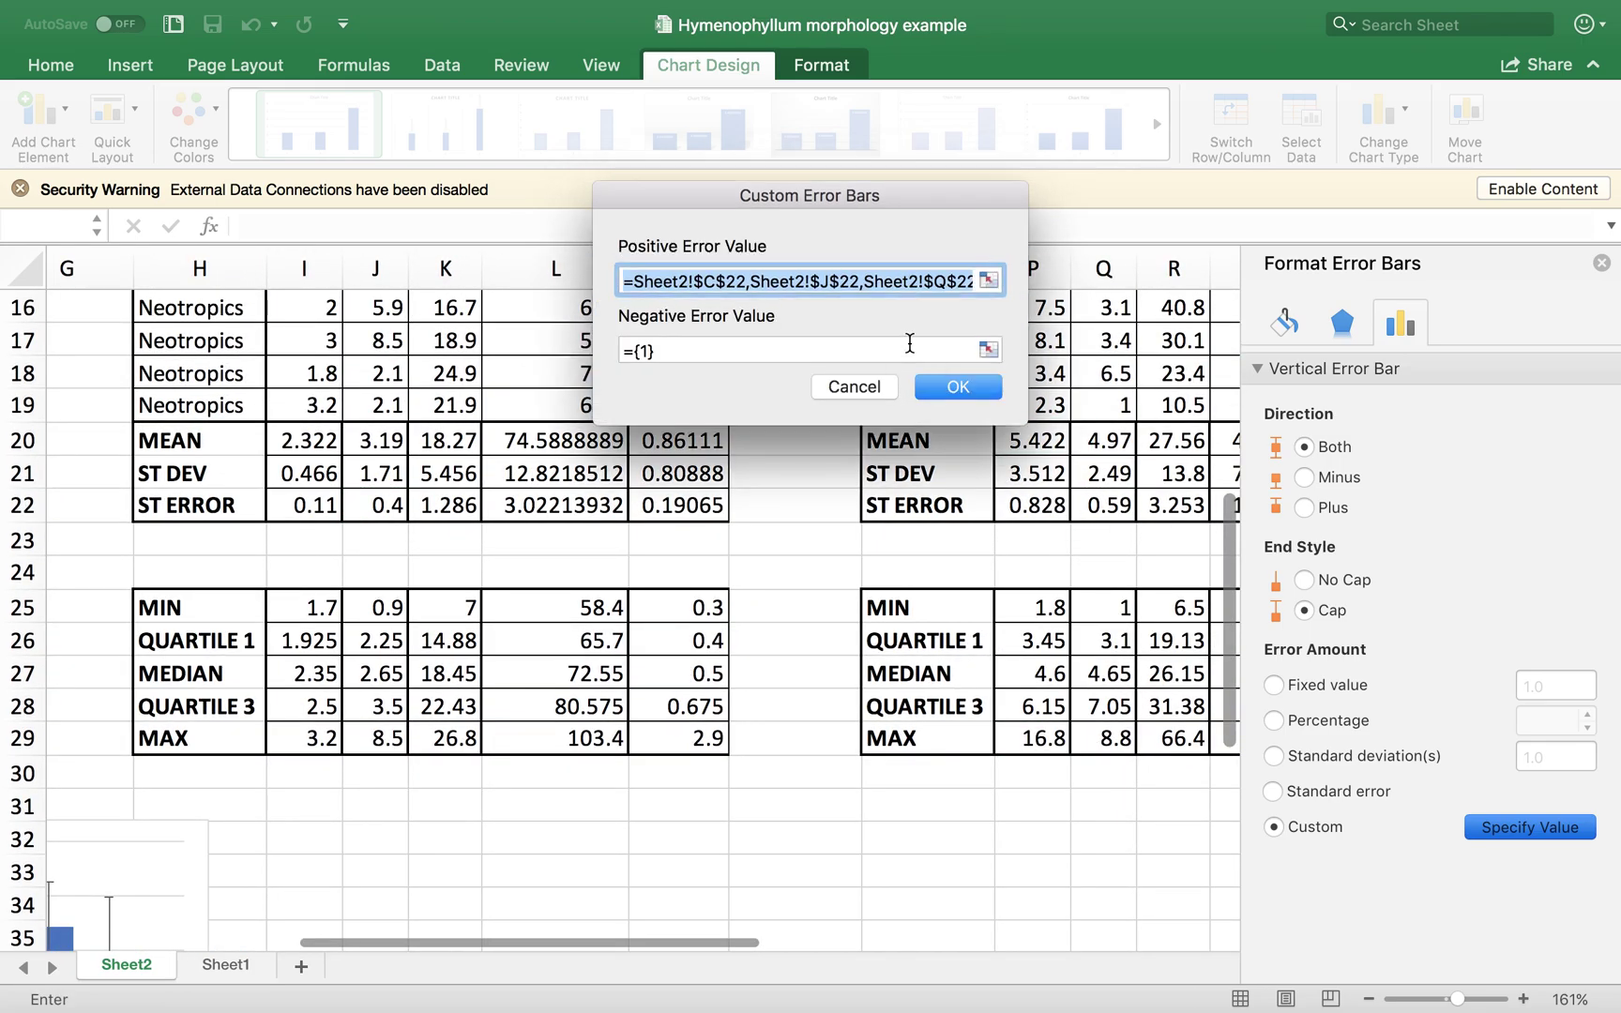
- Use the same C22, J22, Q22 references for the negative error values and confirm
key(super+c)
click(849, 350)
key(super+a)
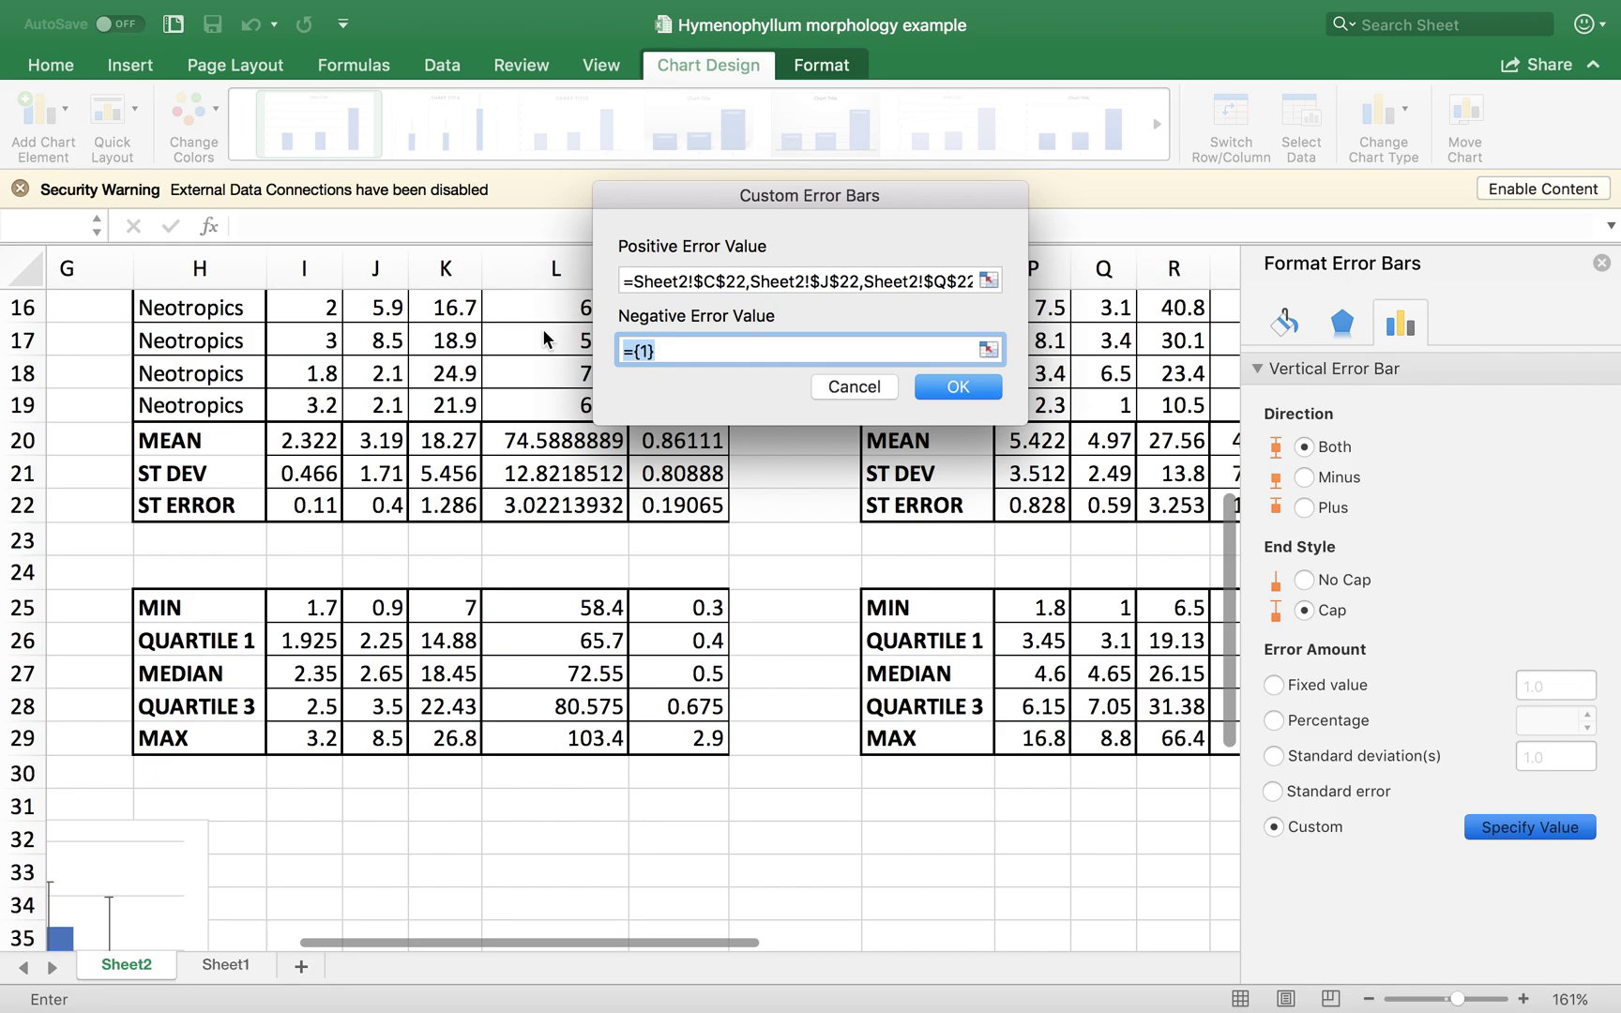
key(super+v)
key(Return)
scroll(518, 604, down, 8)
scroll(518, 604, left, 4)
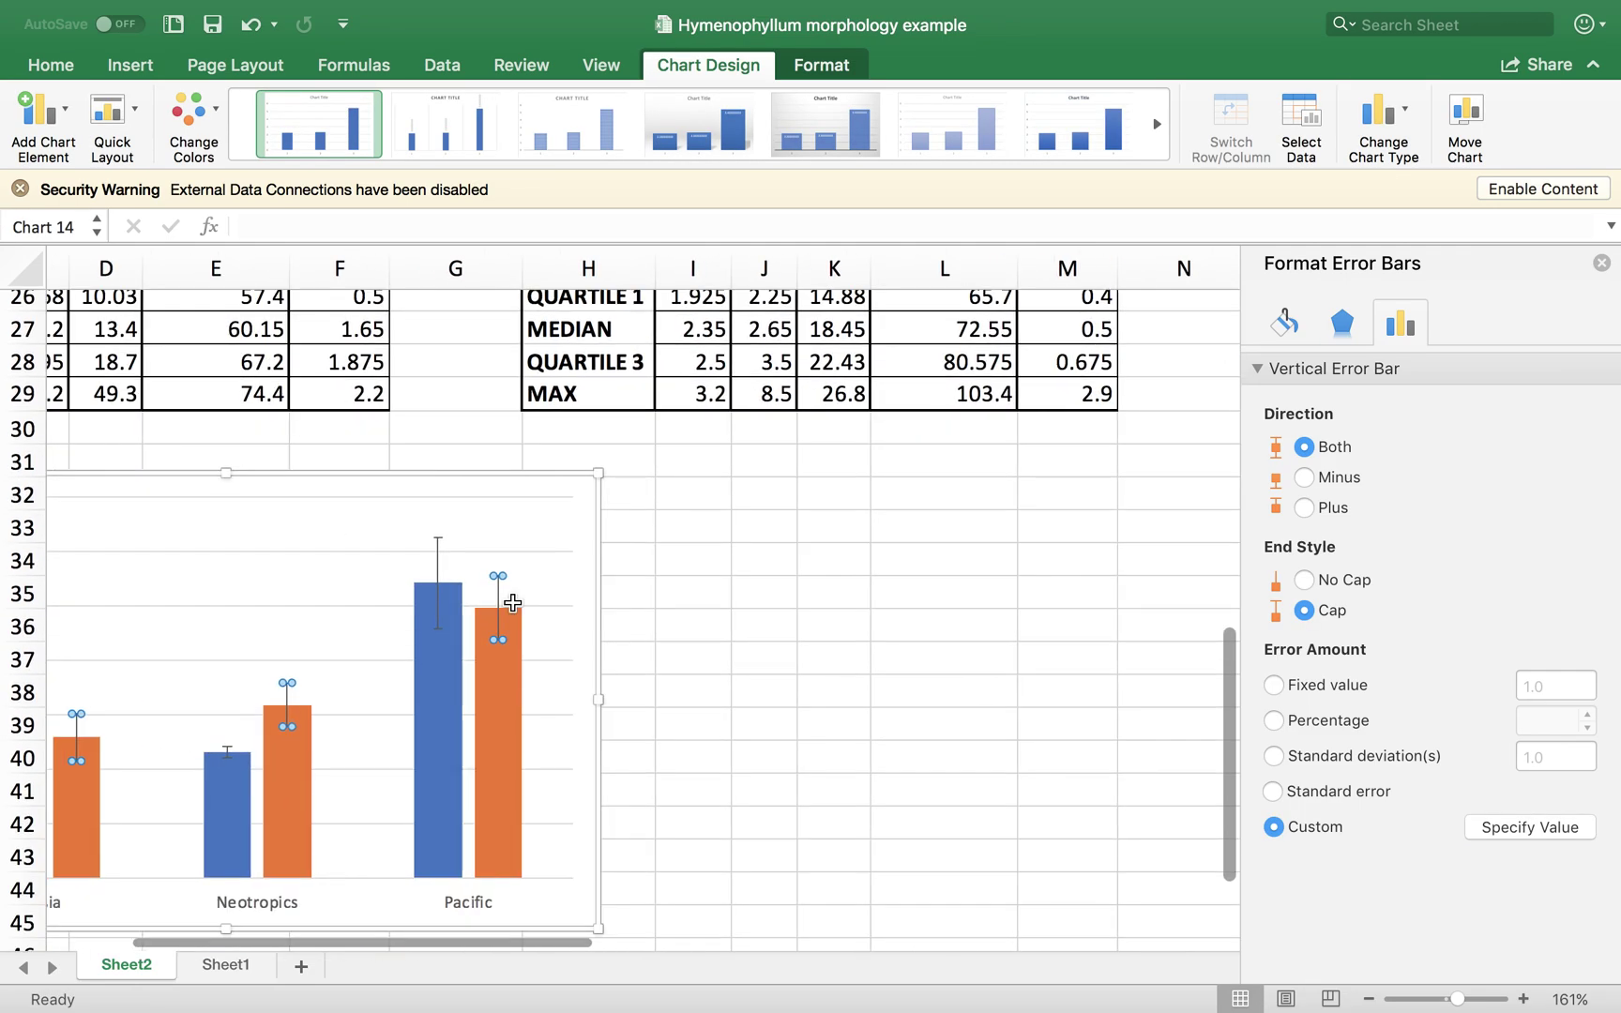
scroll(513, 603, left, 2)
click(1014, 626)
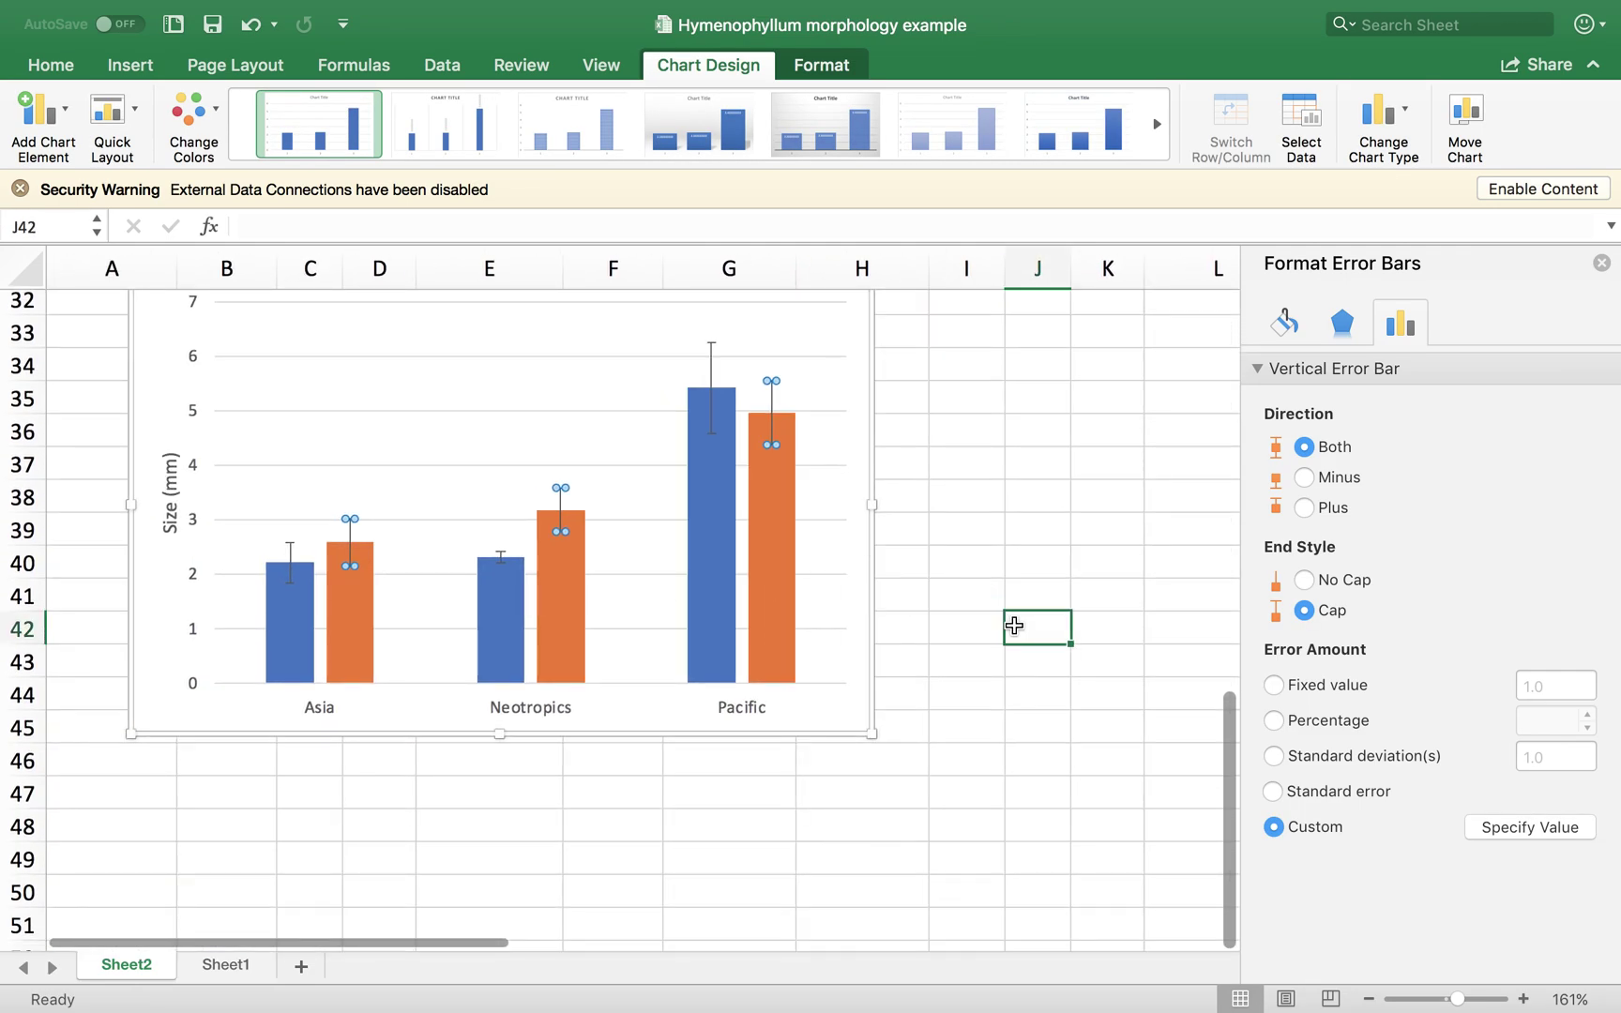
- Place a legend at the top of the chart listing Series1 and Series2
scroll(980, 529, up, 3)
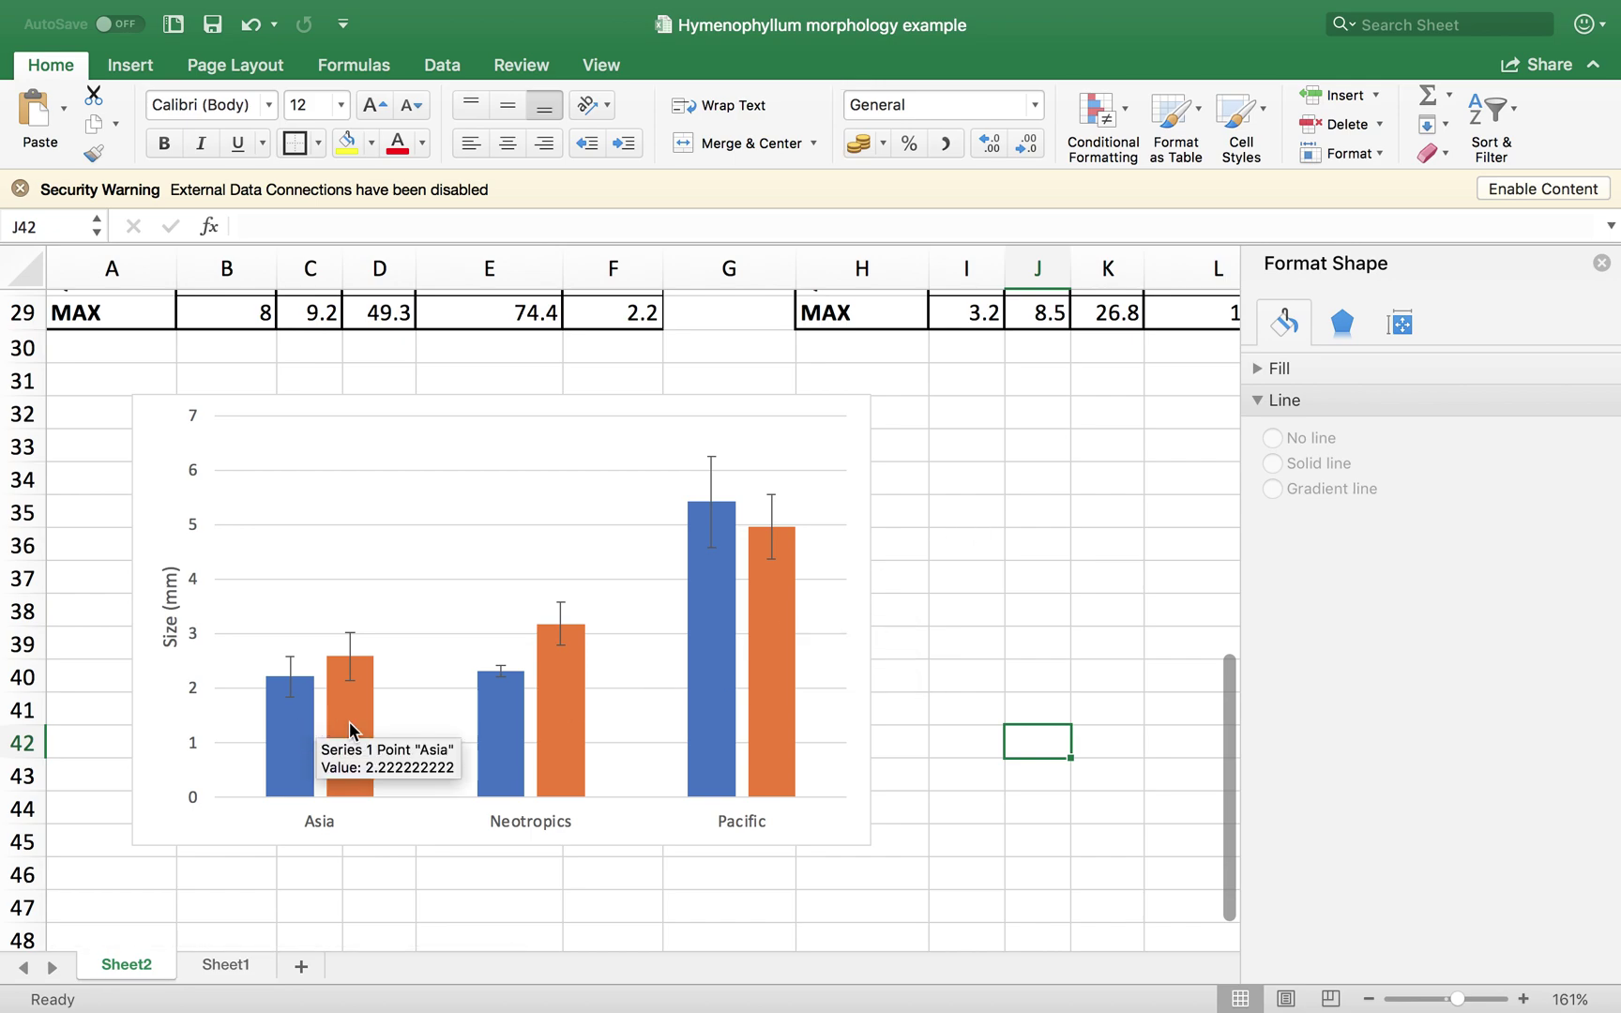
click(854, 461)
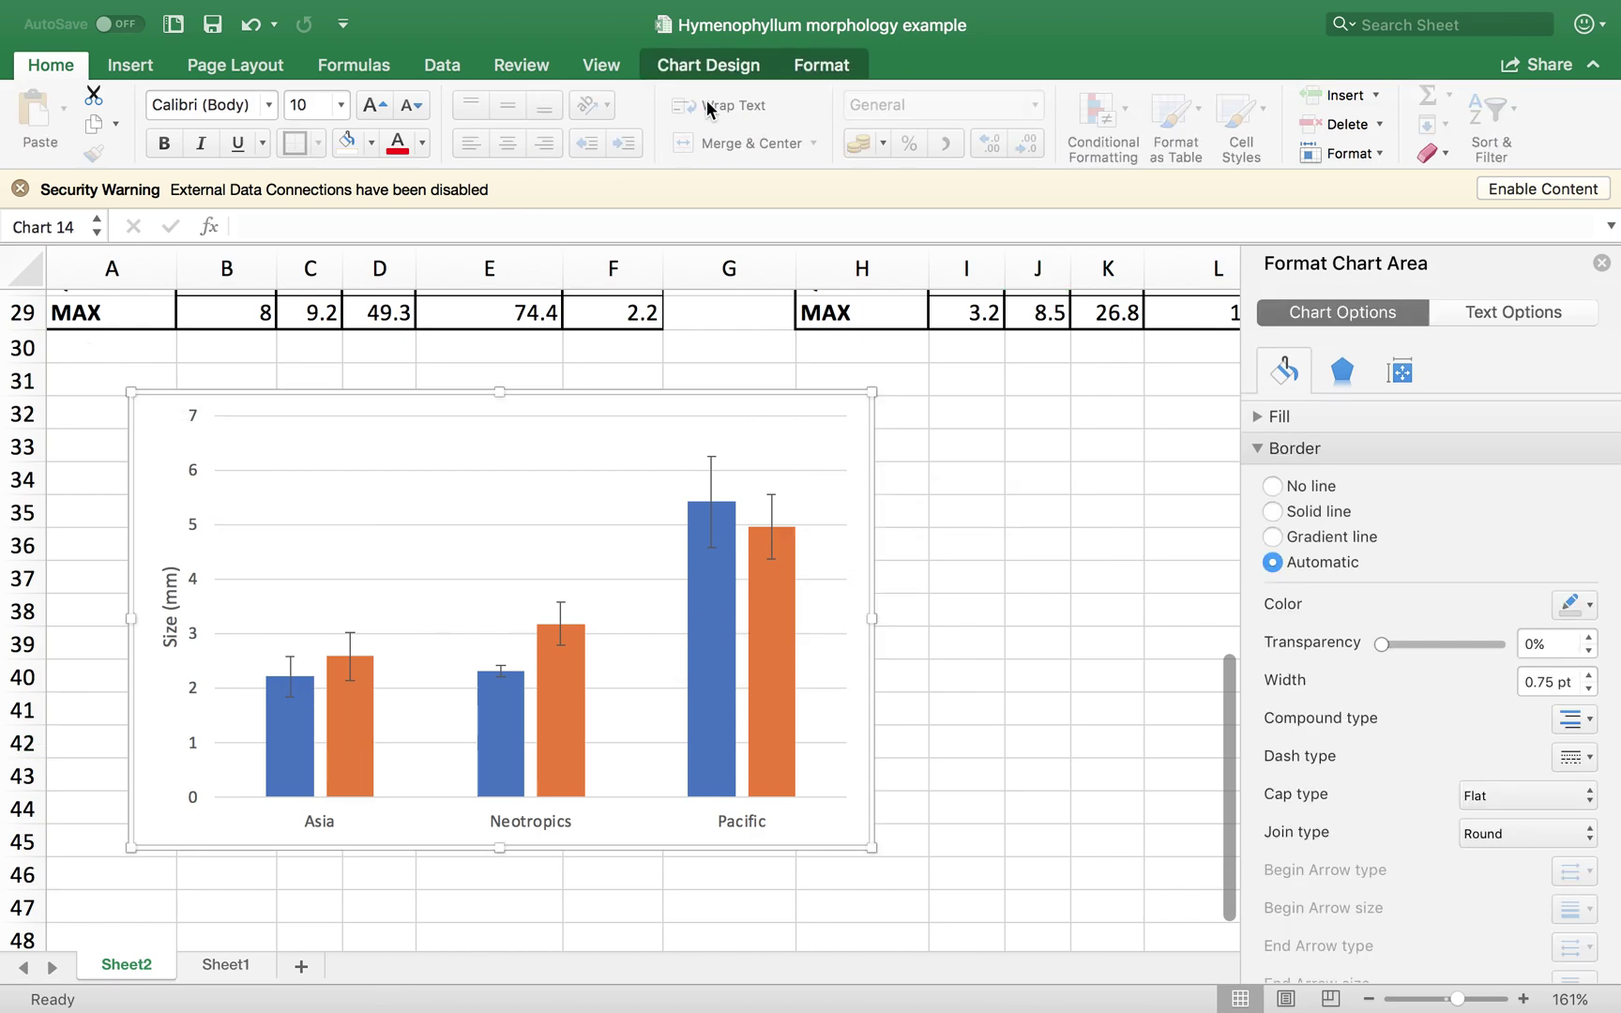
click(704, 68)
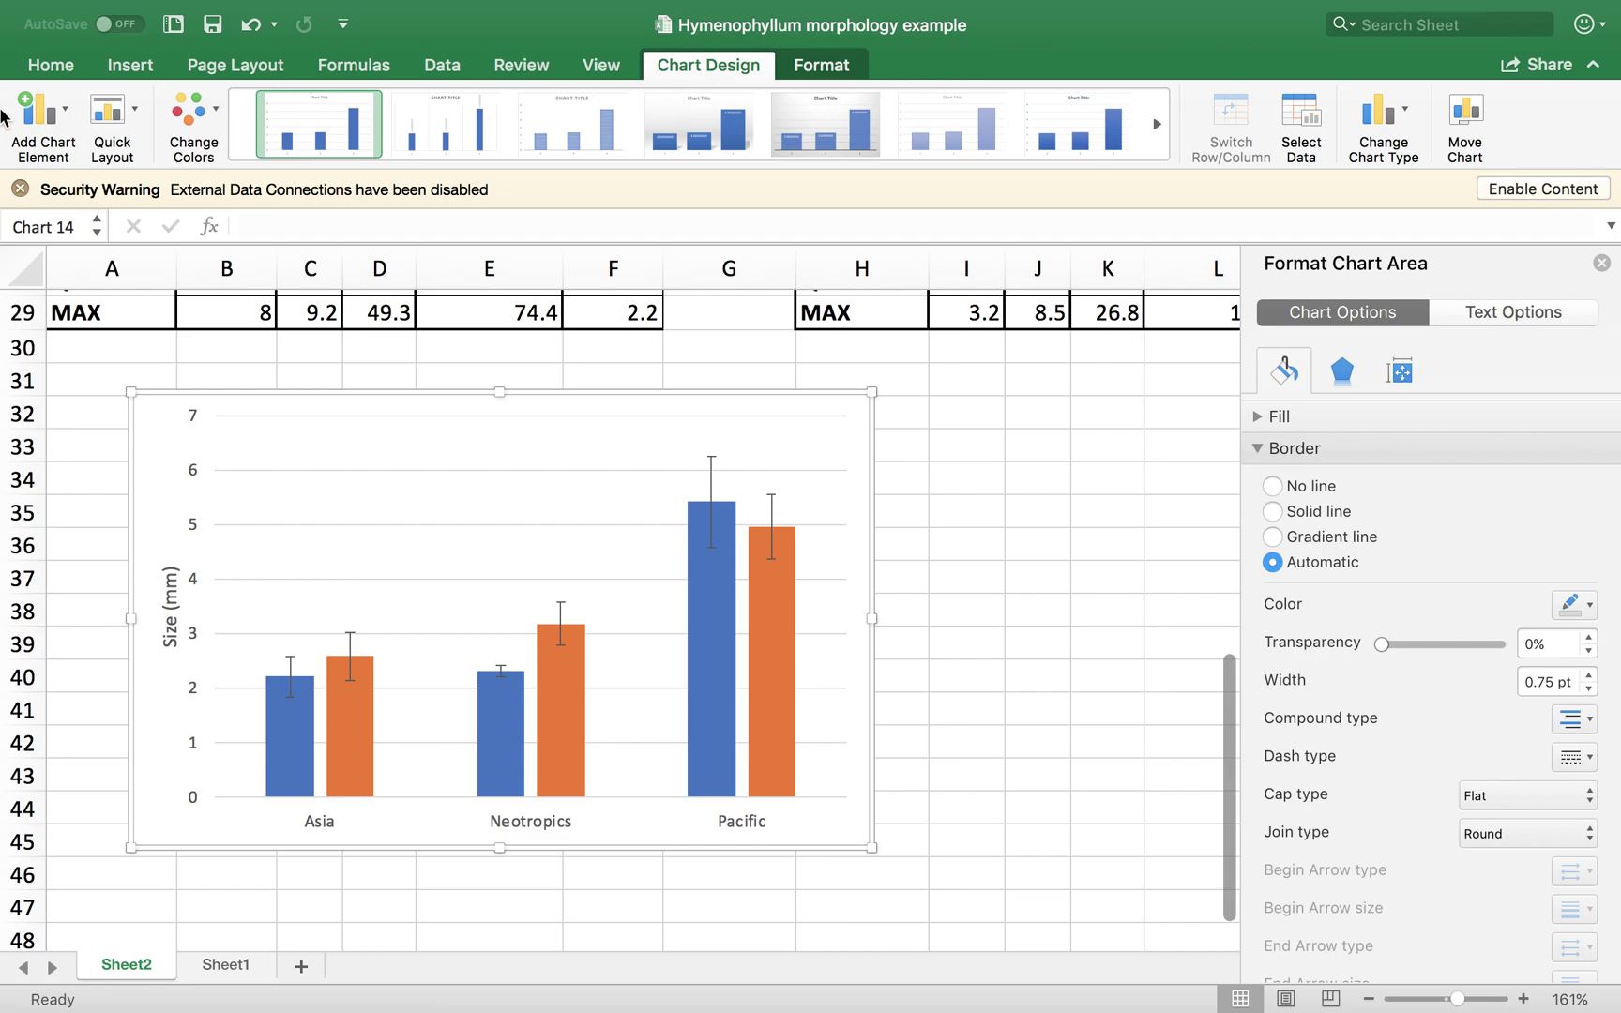
click(58, 115)
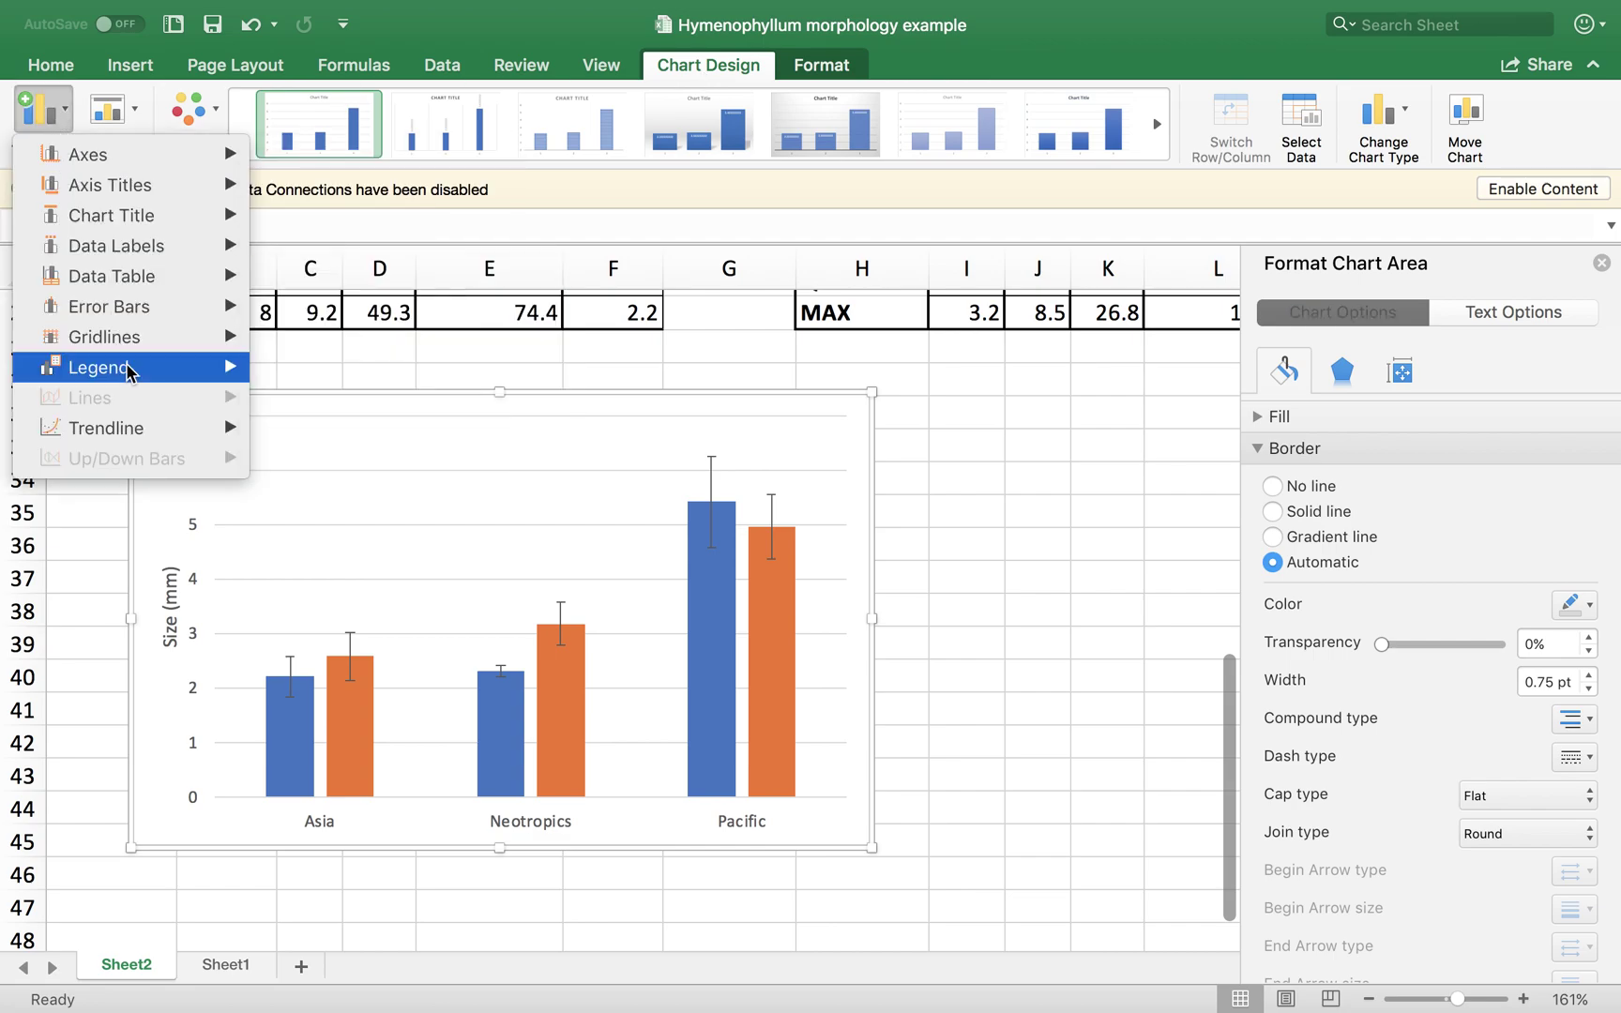
mouse_move(130, 373)
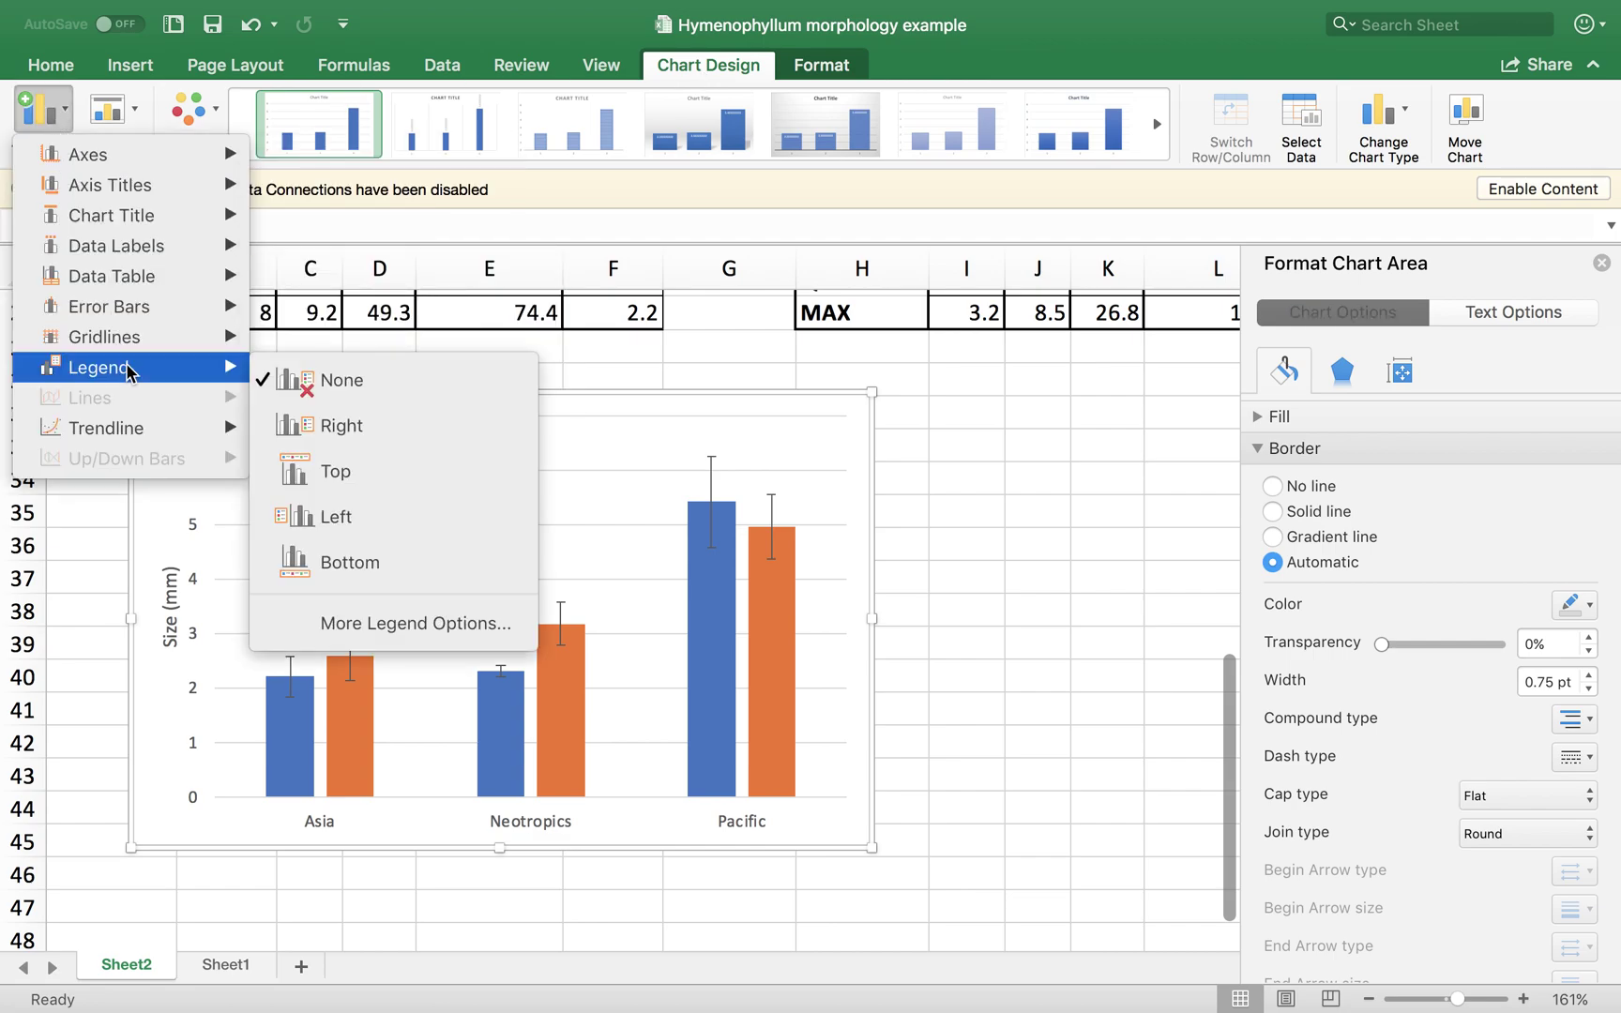
click(364, 469)
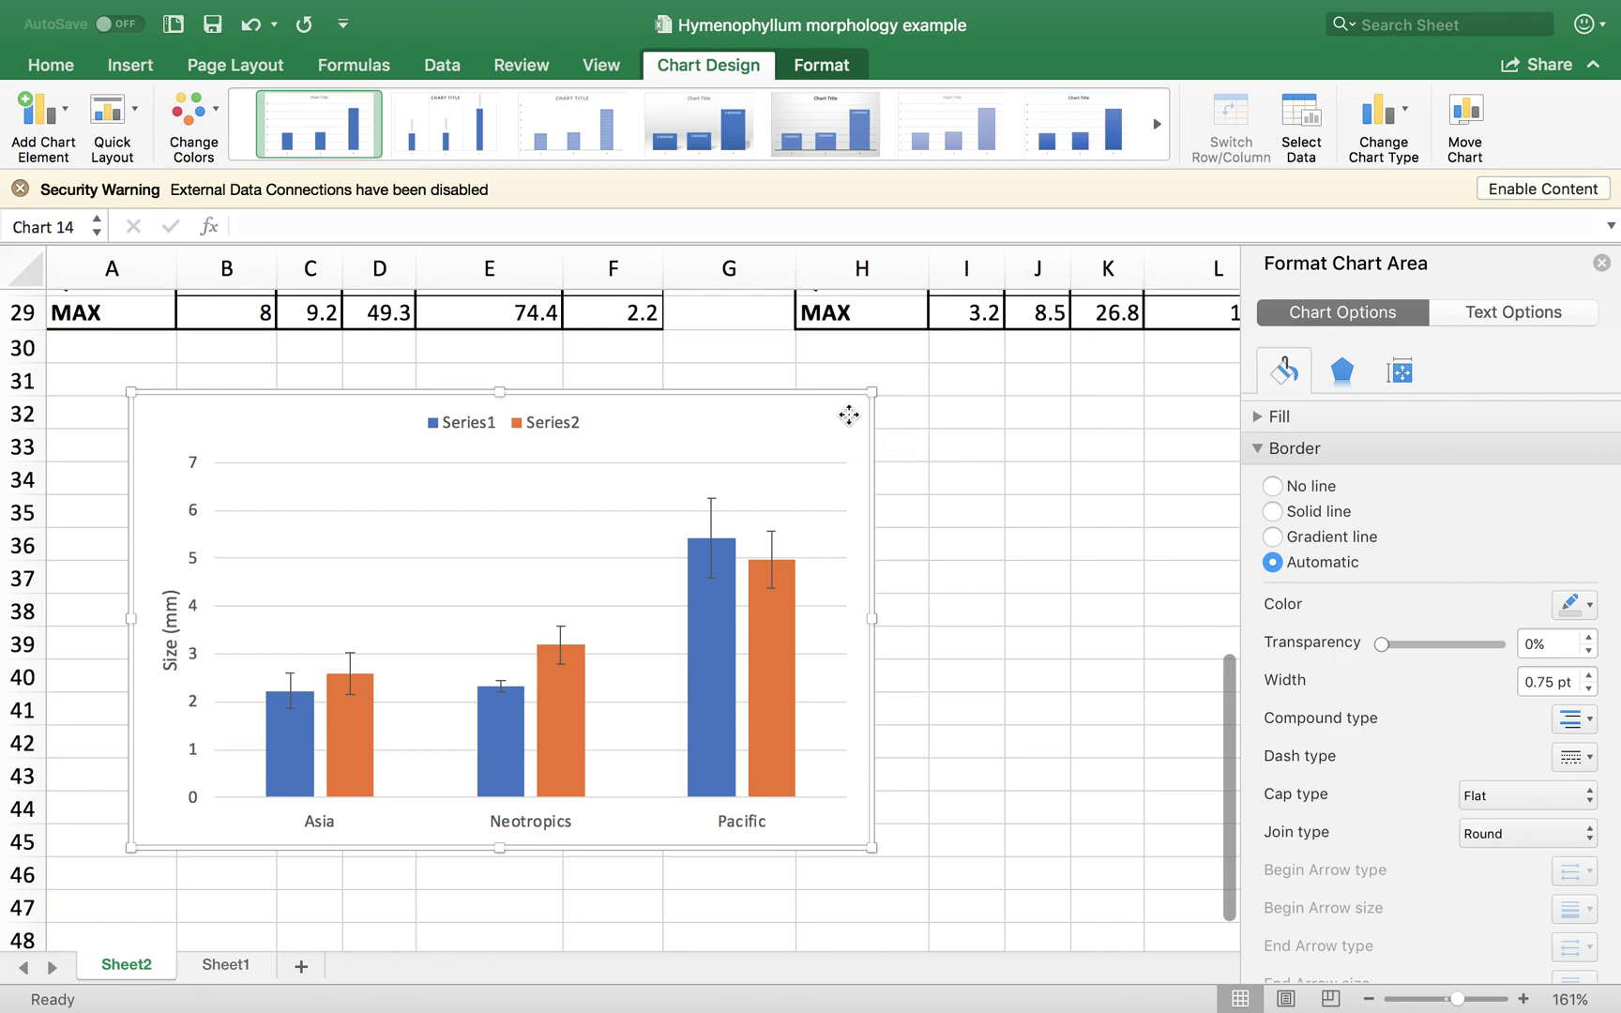
- Name the first series LL/LW from header cell B1
click(1301, 117)
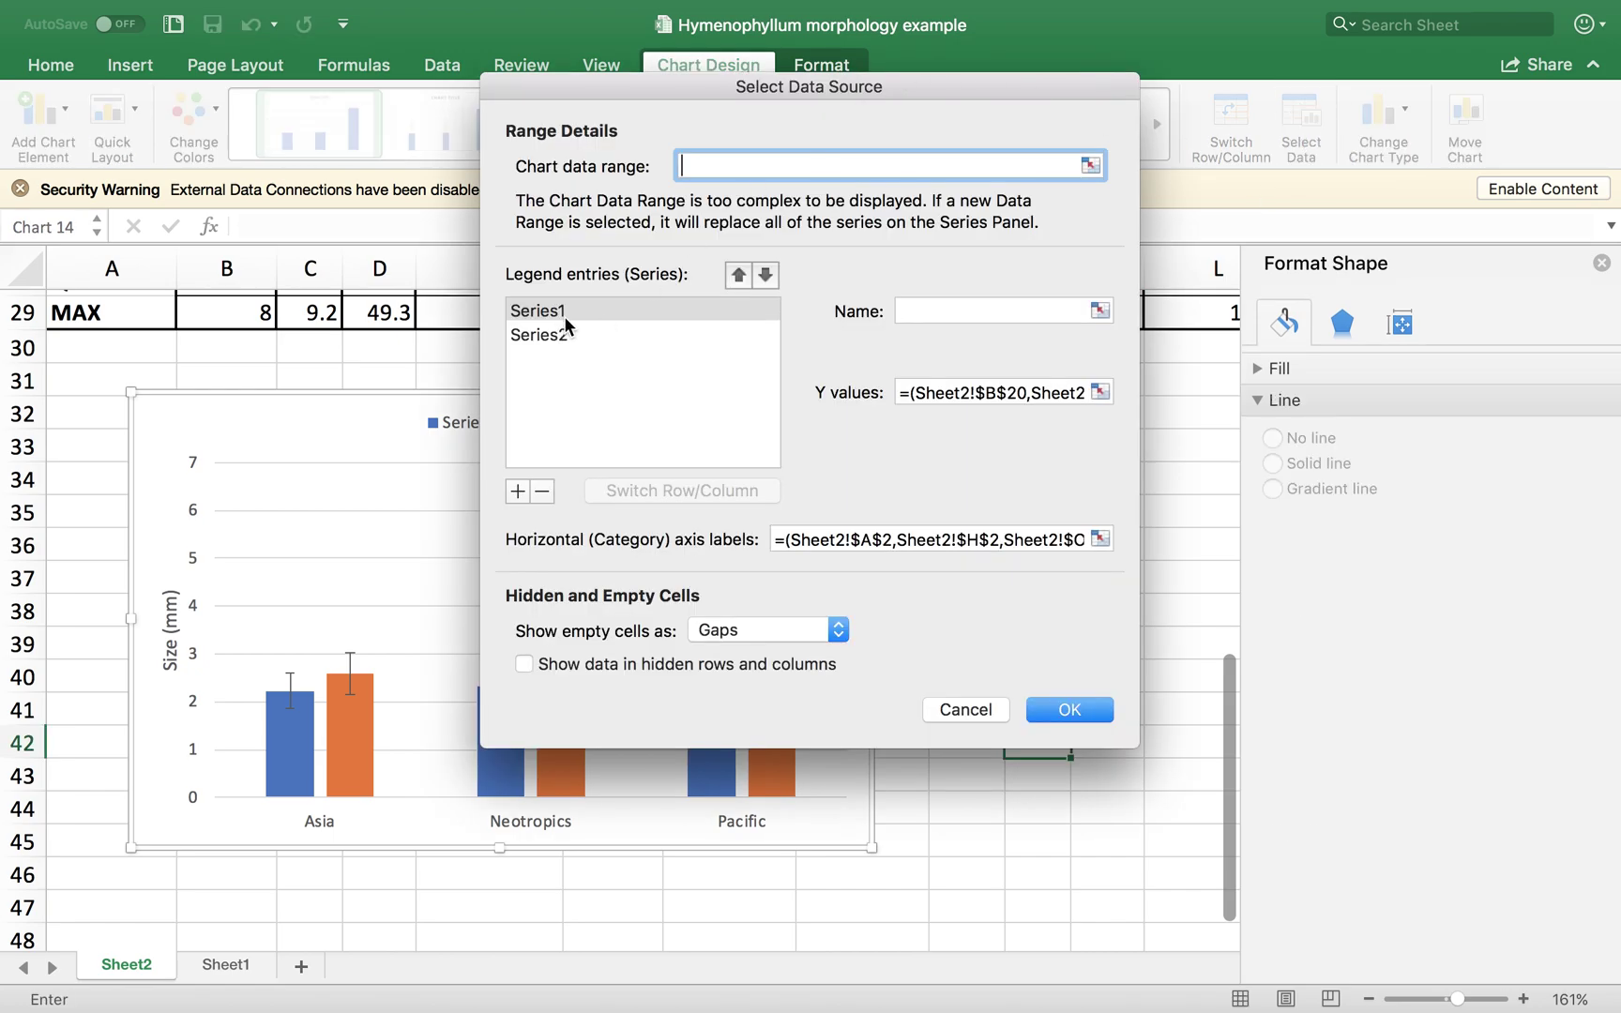
click(562, 317)
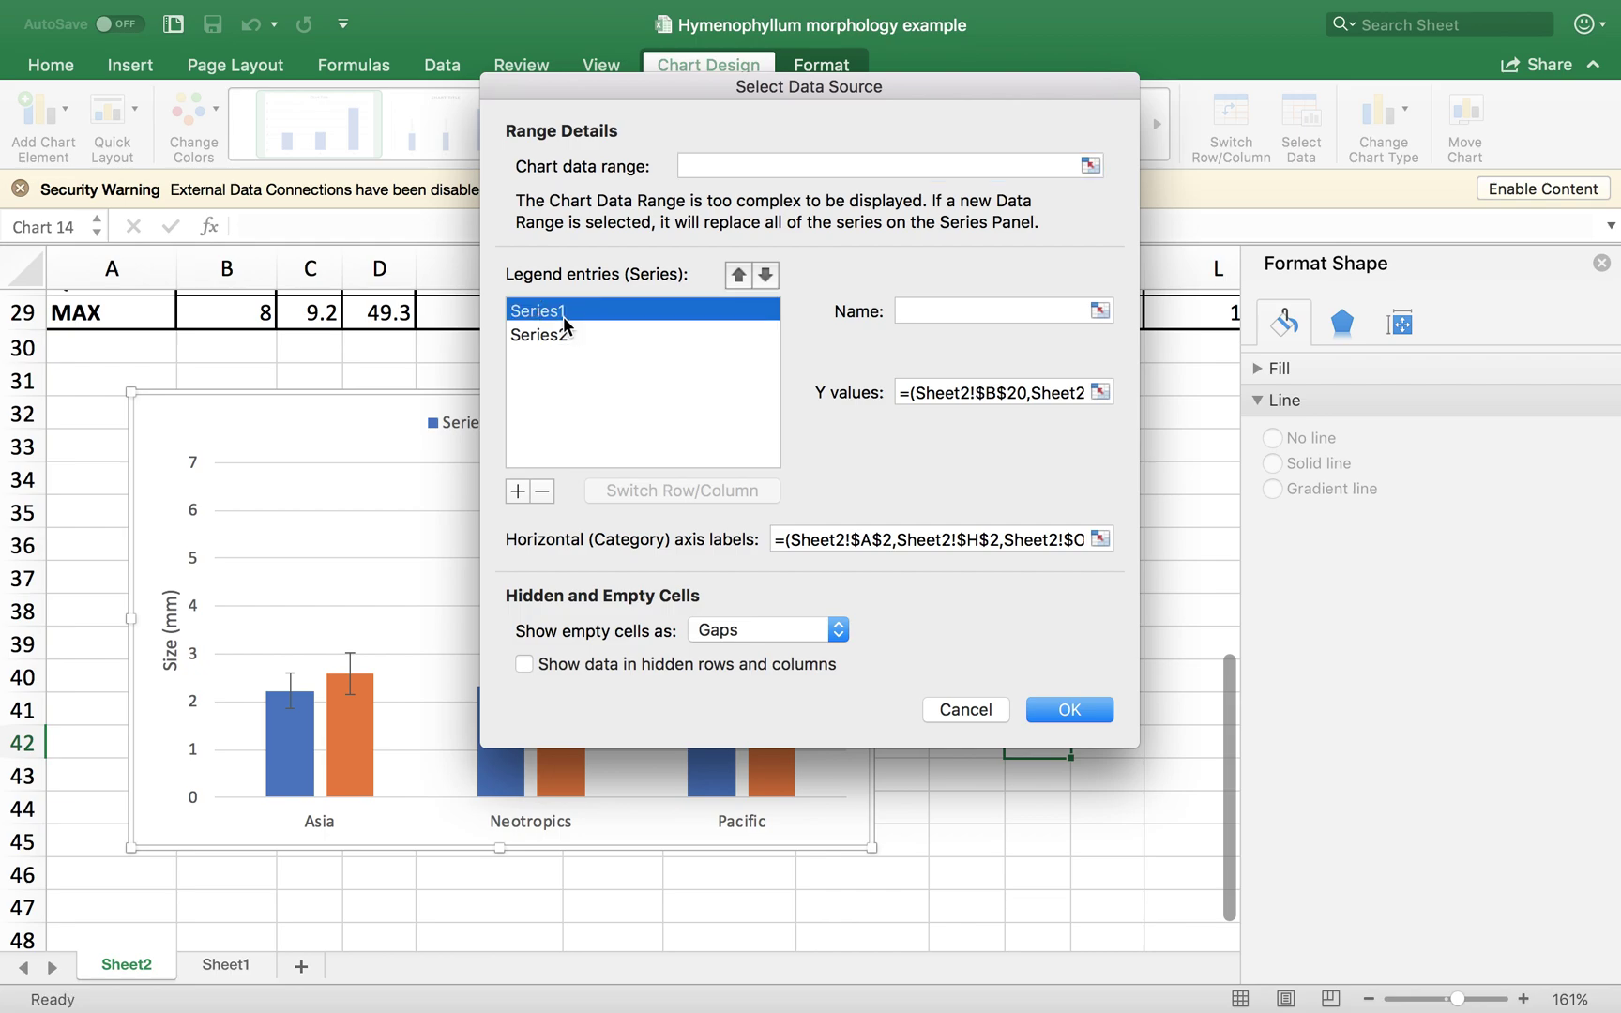
click(991, 310)
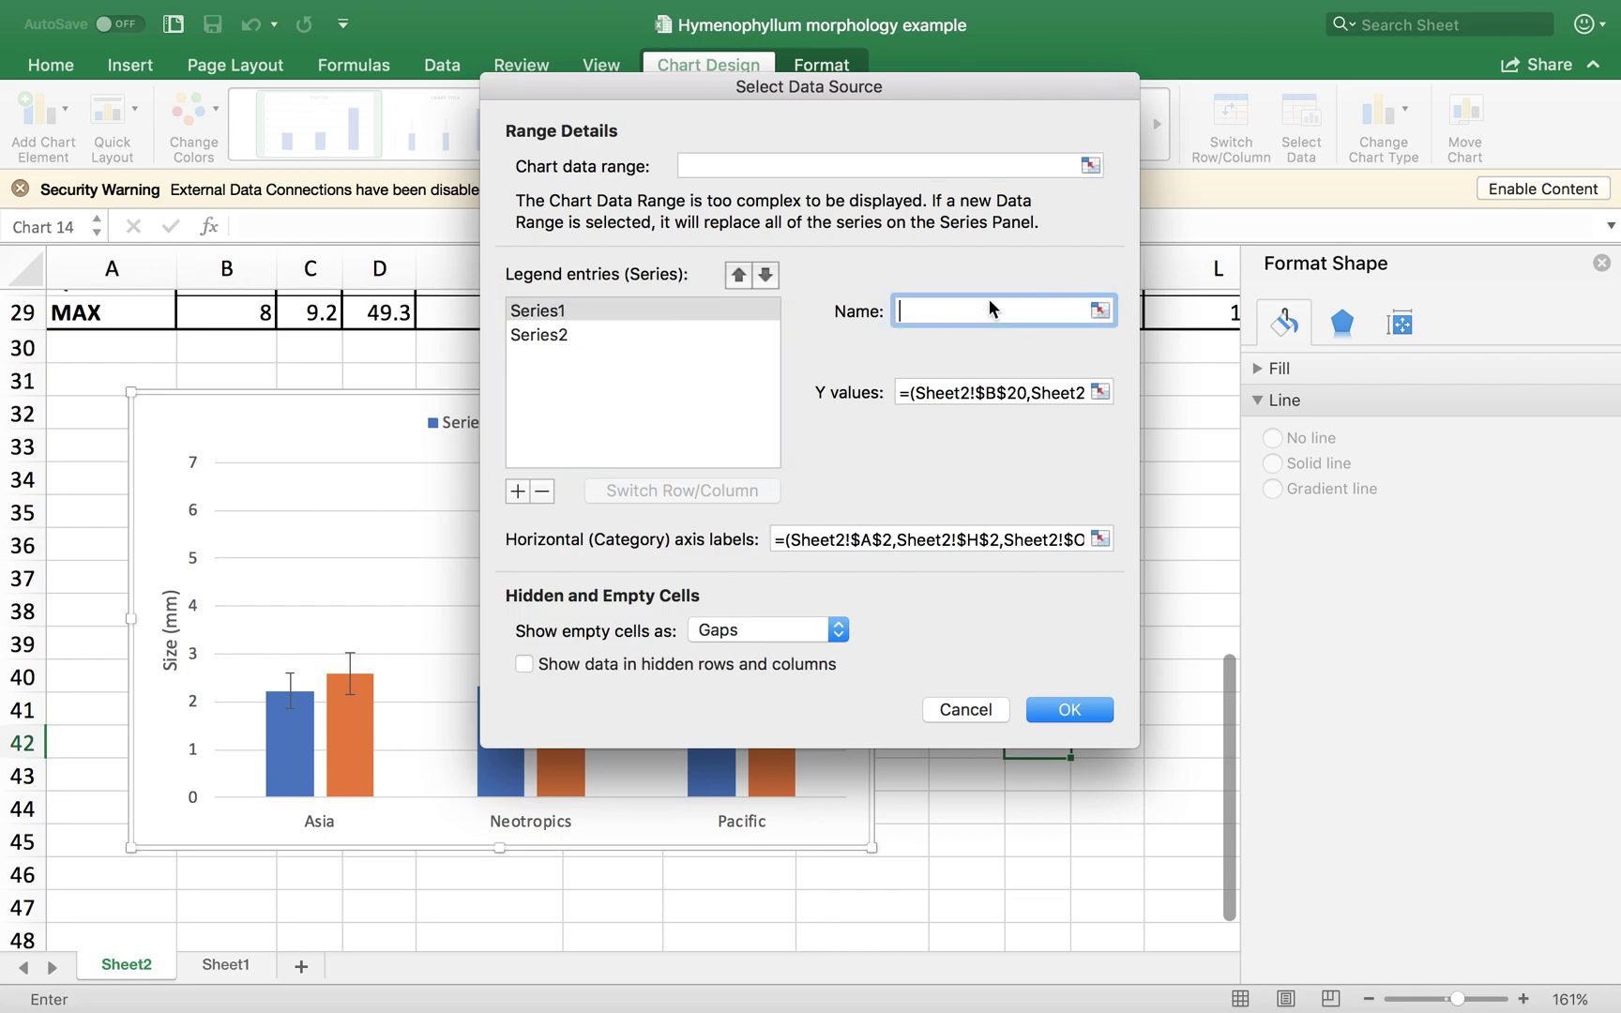
click(1103, 317)
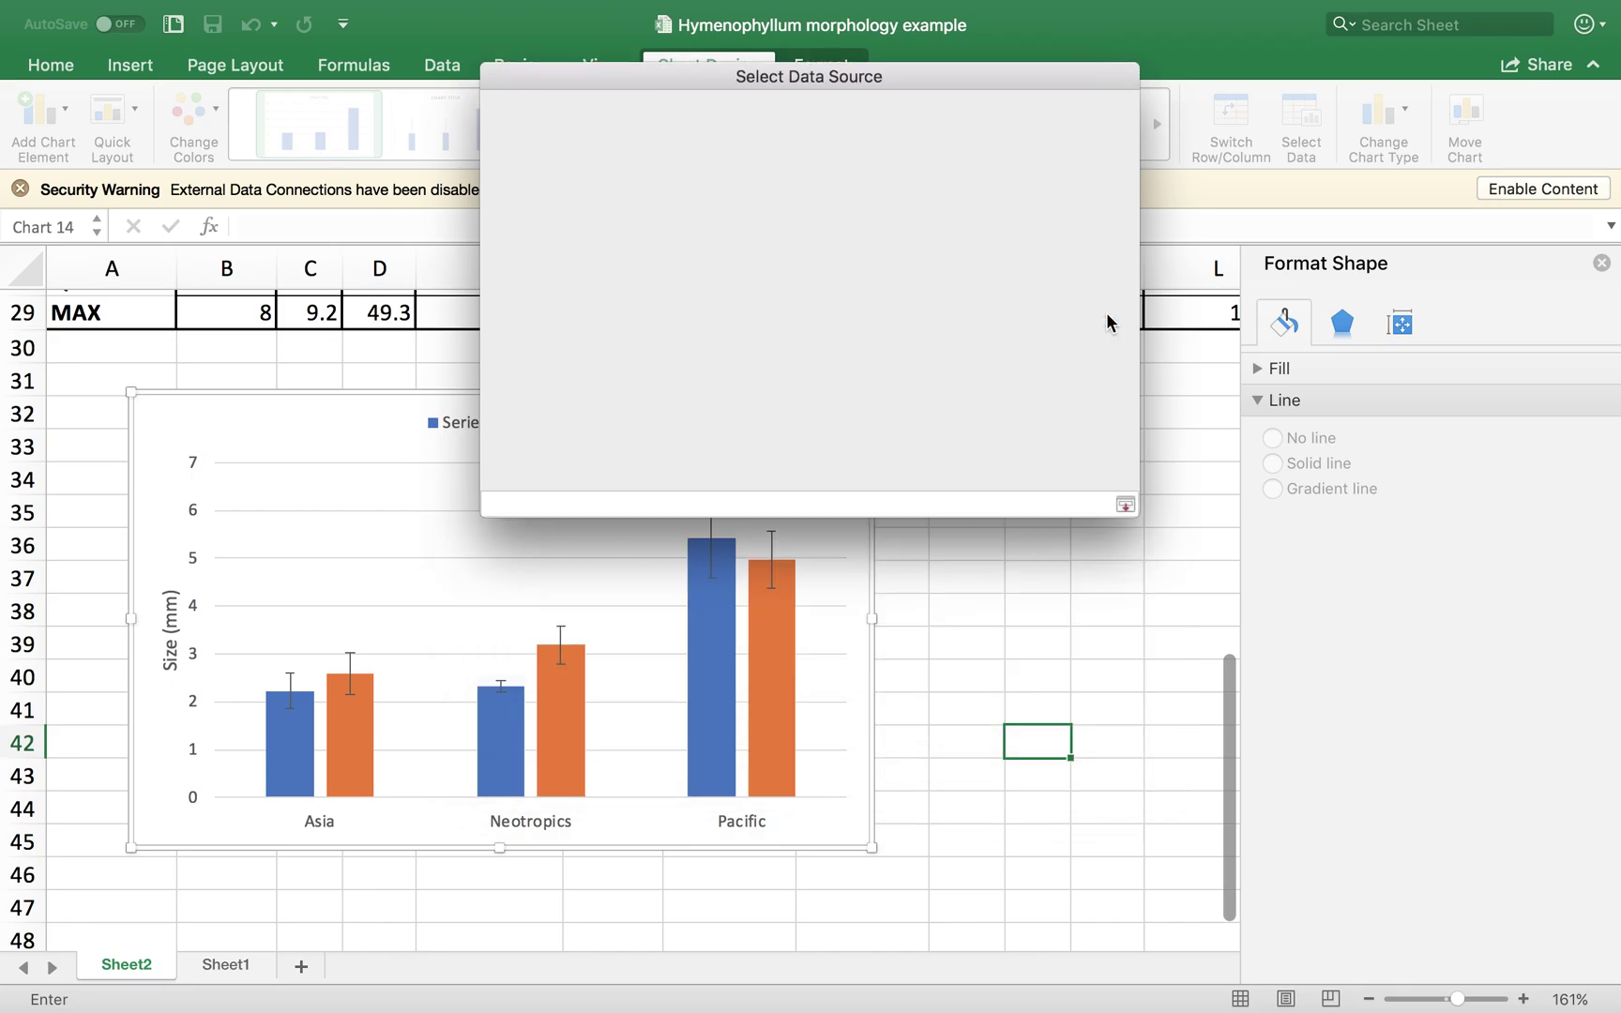
scroll(319, 694, up, 10)
scroll(281, 422, left, 1)
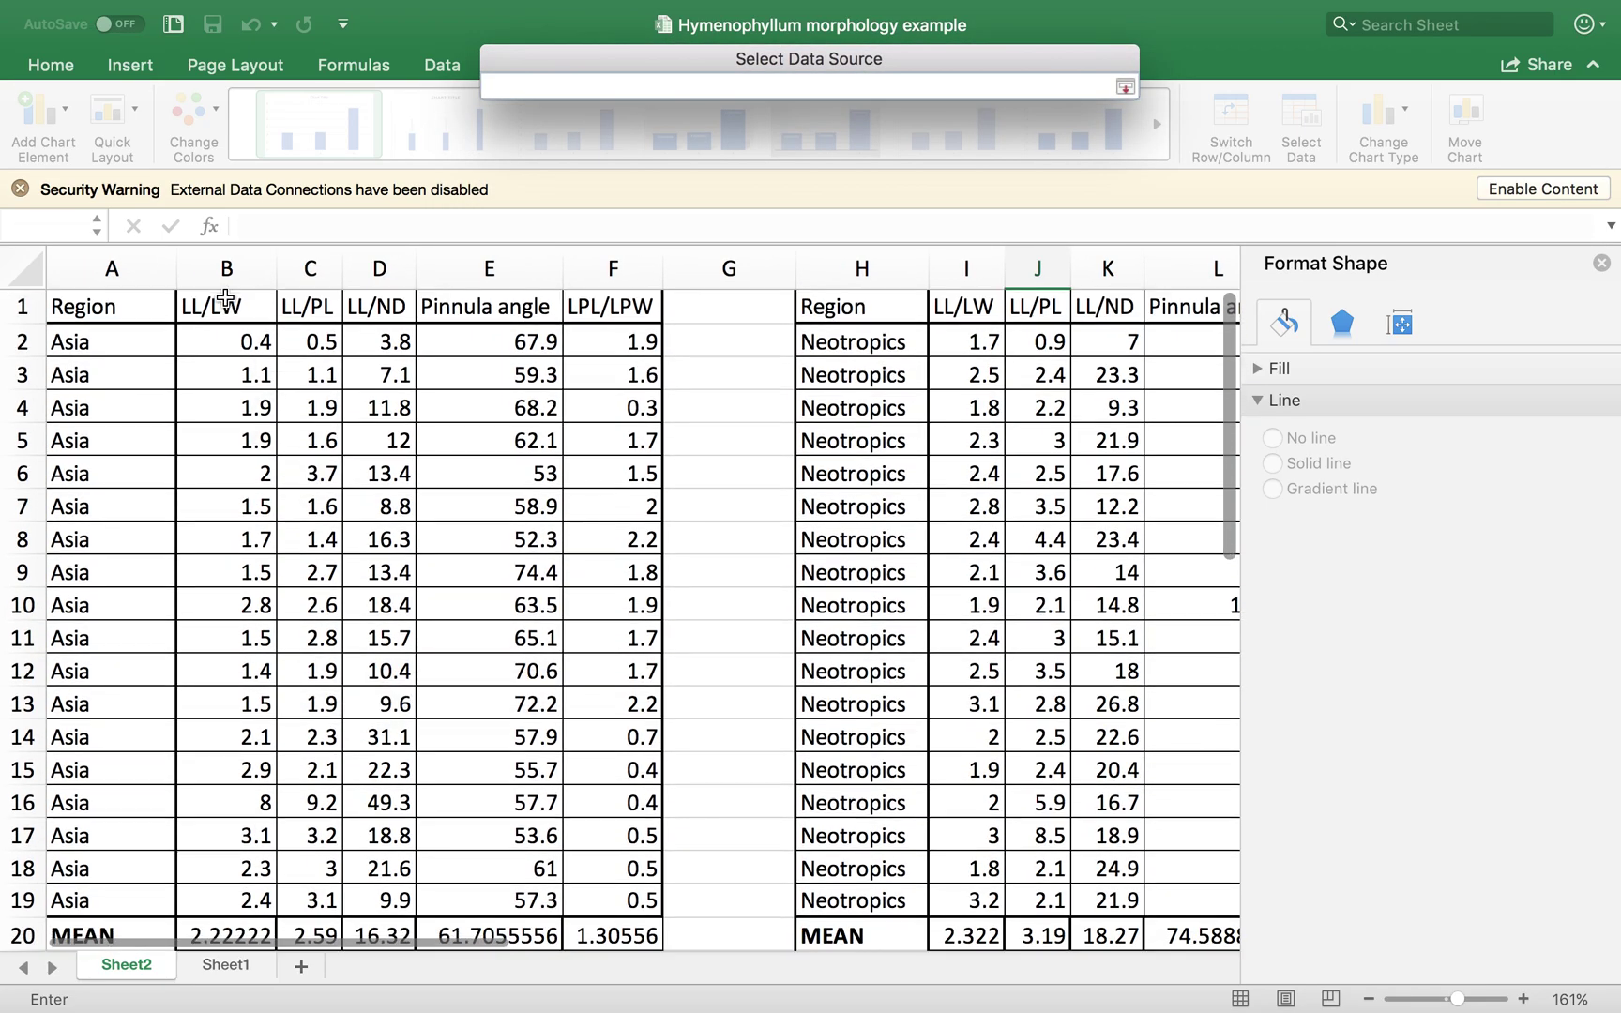
click(226, 302)
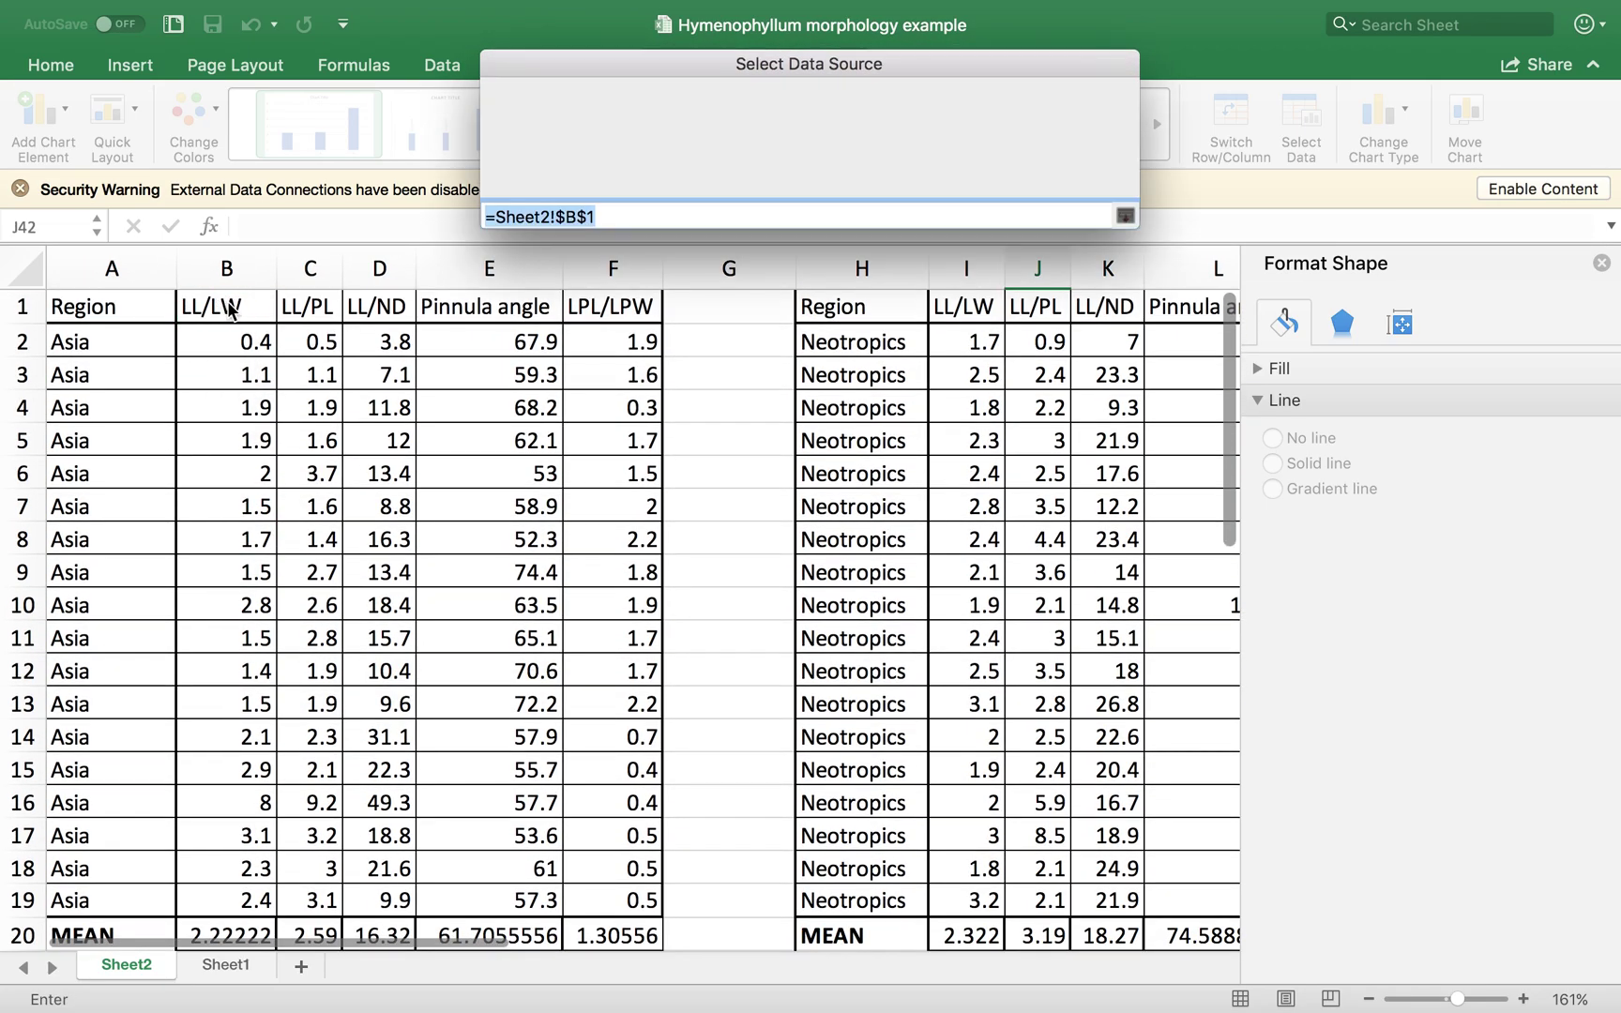
key(Return)
- Name the second series LL/PL from header cell C1 and apply the changes
click(563, 335)
click(1100, 311)
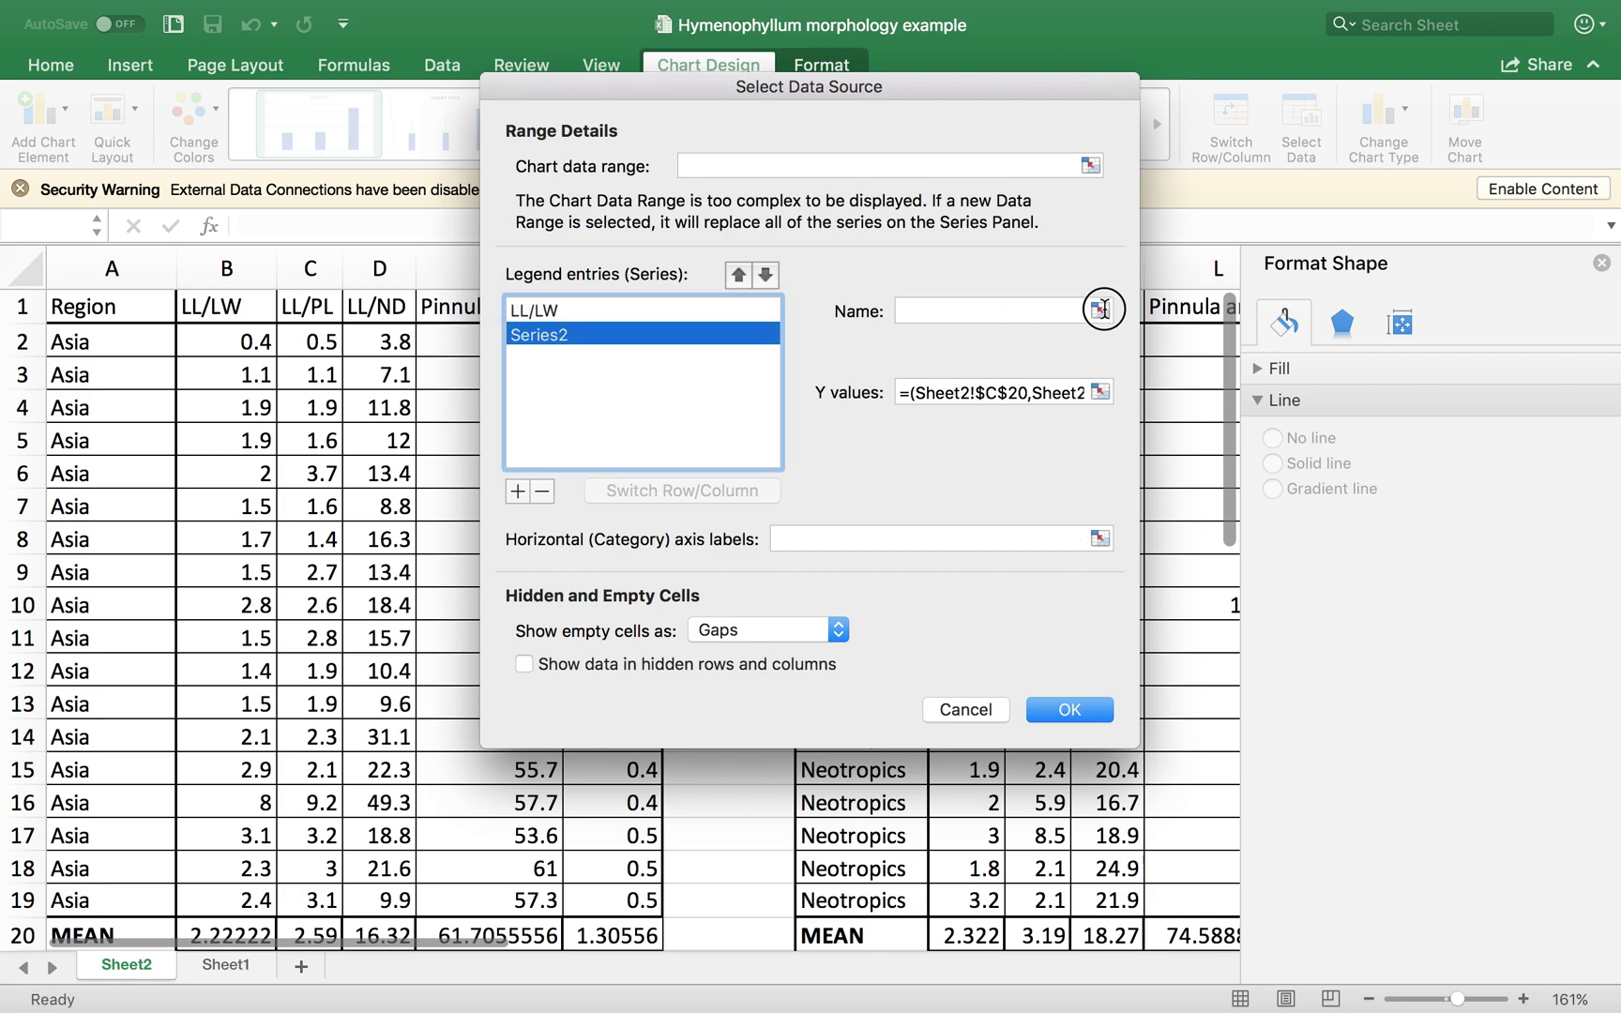
click(307, 307)
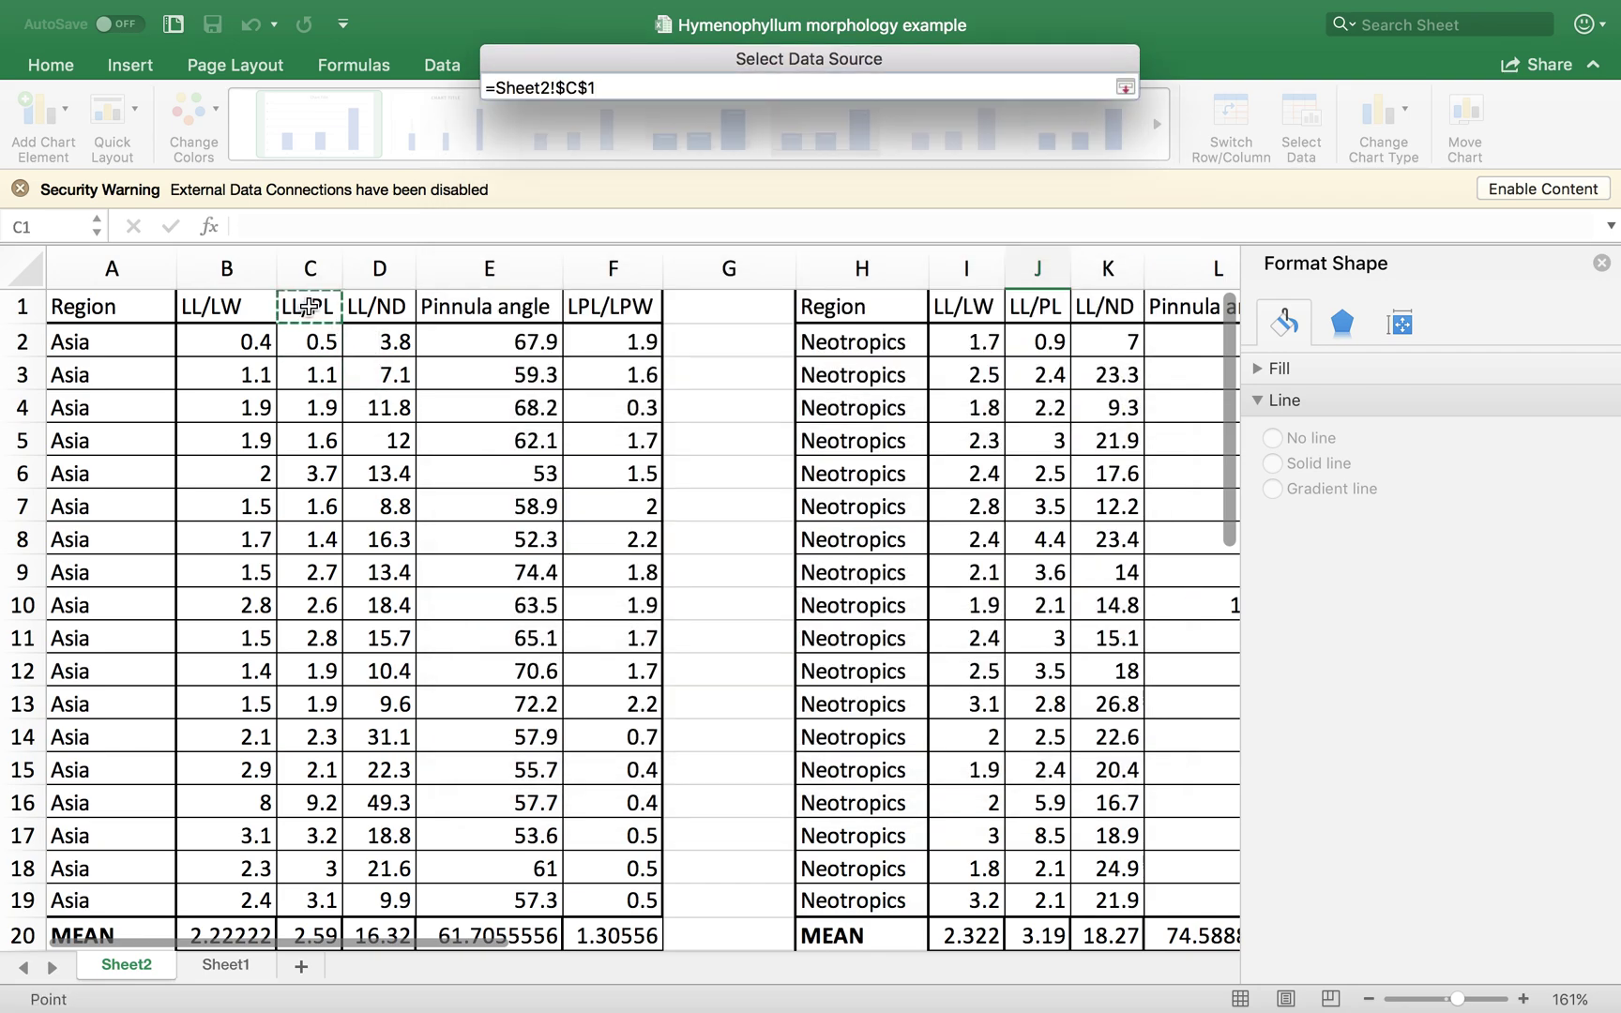
key(Return)
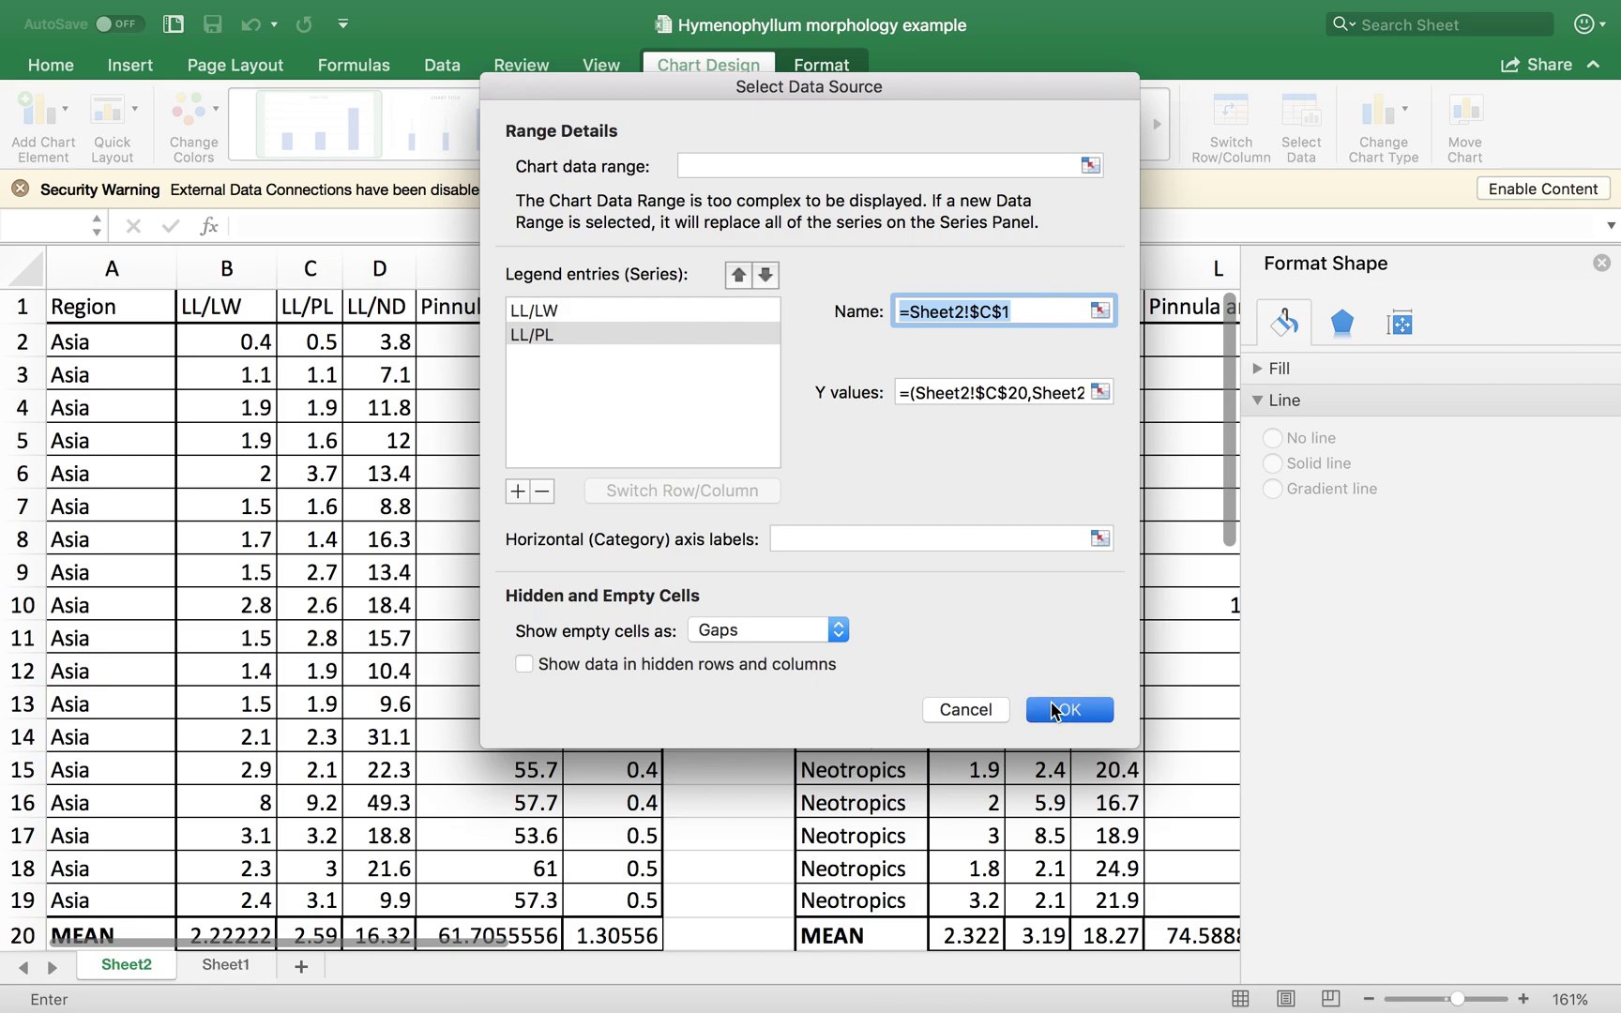
click(1055, 710)
scroll(758, 659, down, 15)
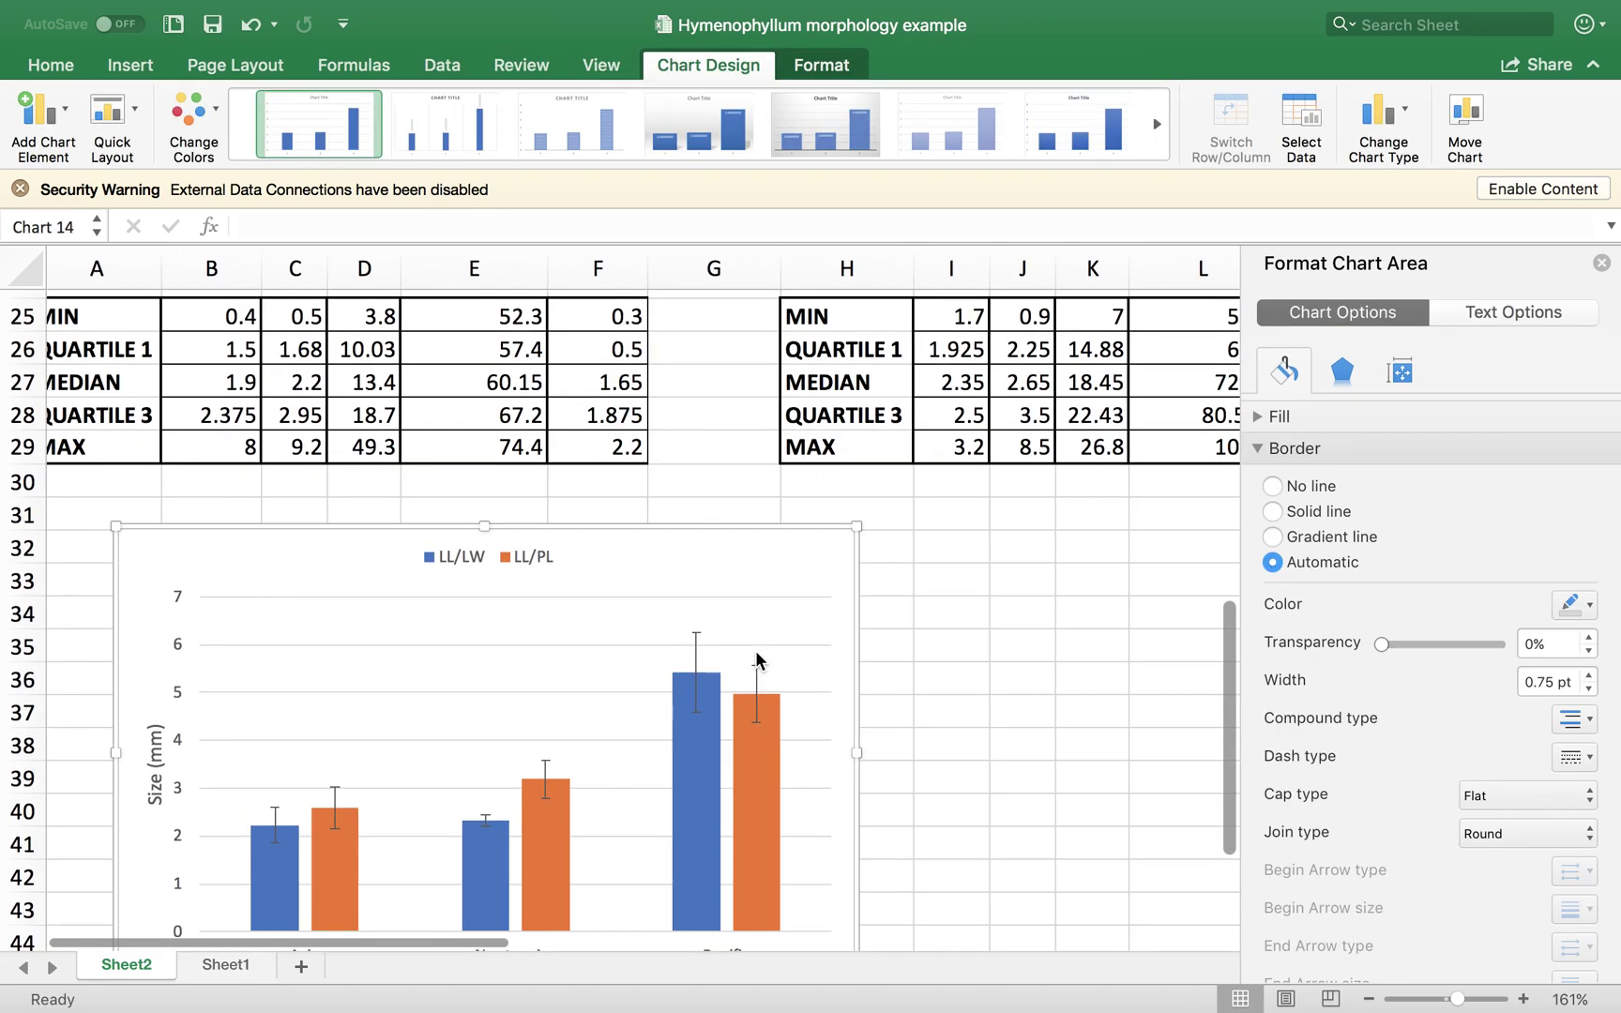
- Deselect the chart, close the formatting pane, and select the Asia LL/LW summary values B25:B29
click(486, 855)
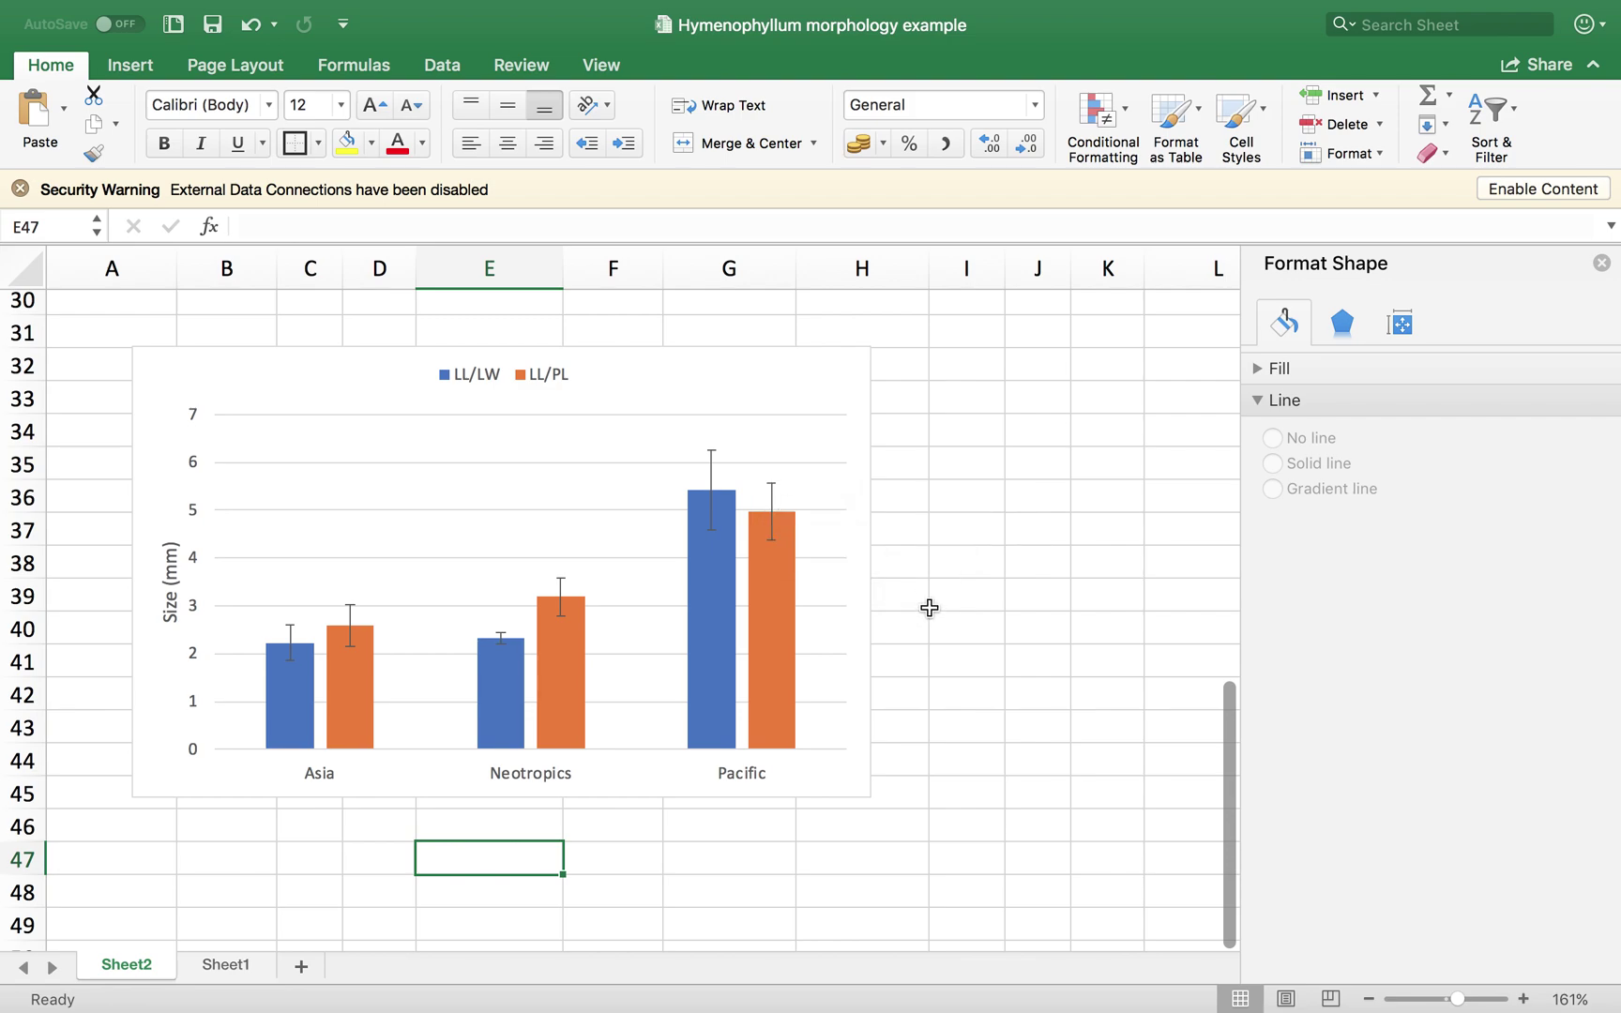
scroll(928, 608, up, 10)
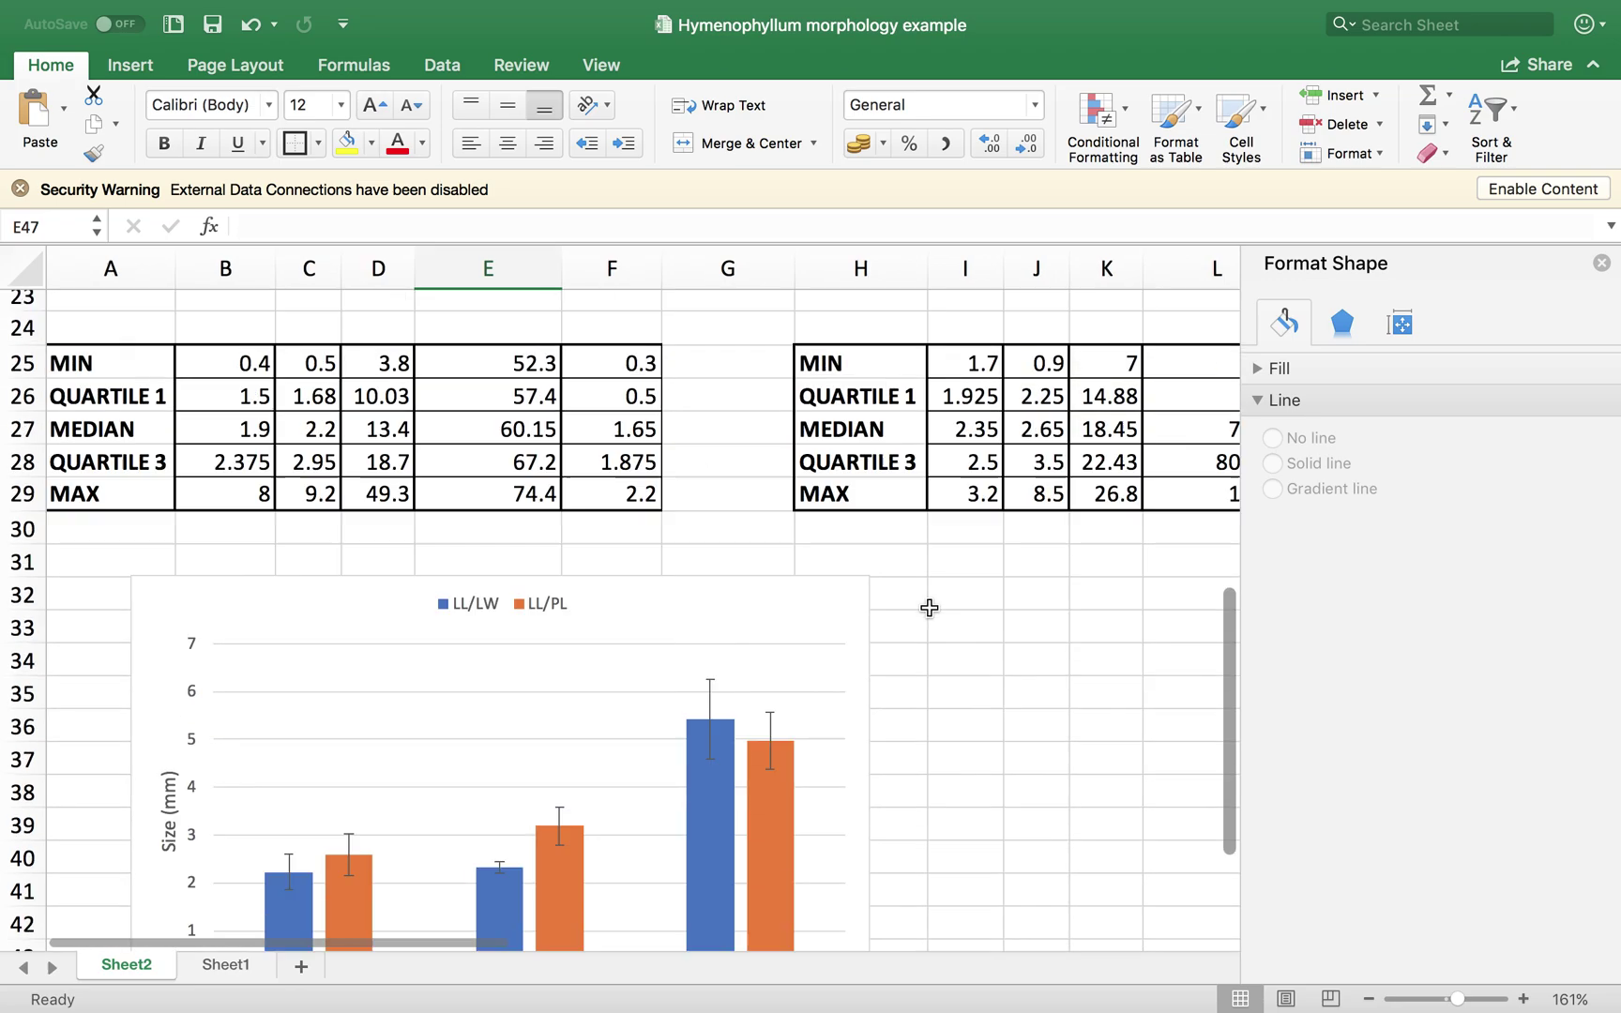
scroll(910, 637, down, 5)
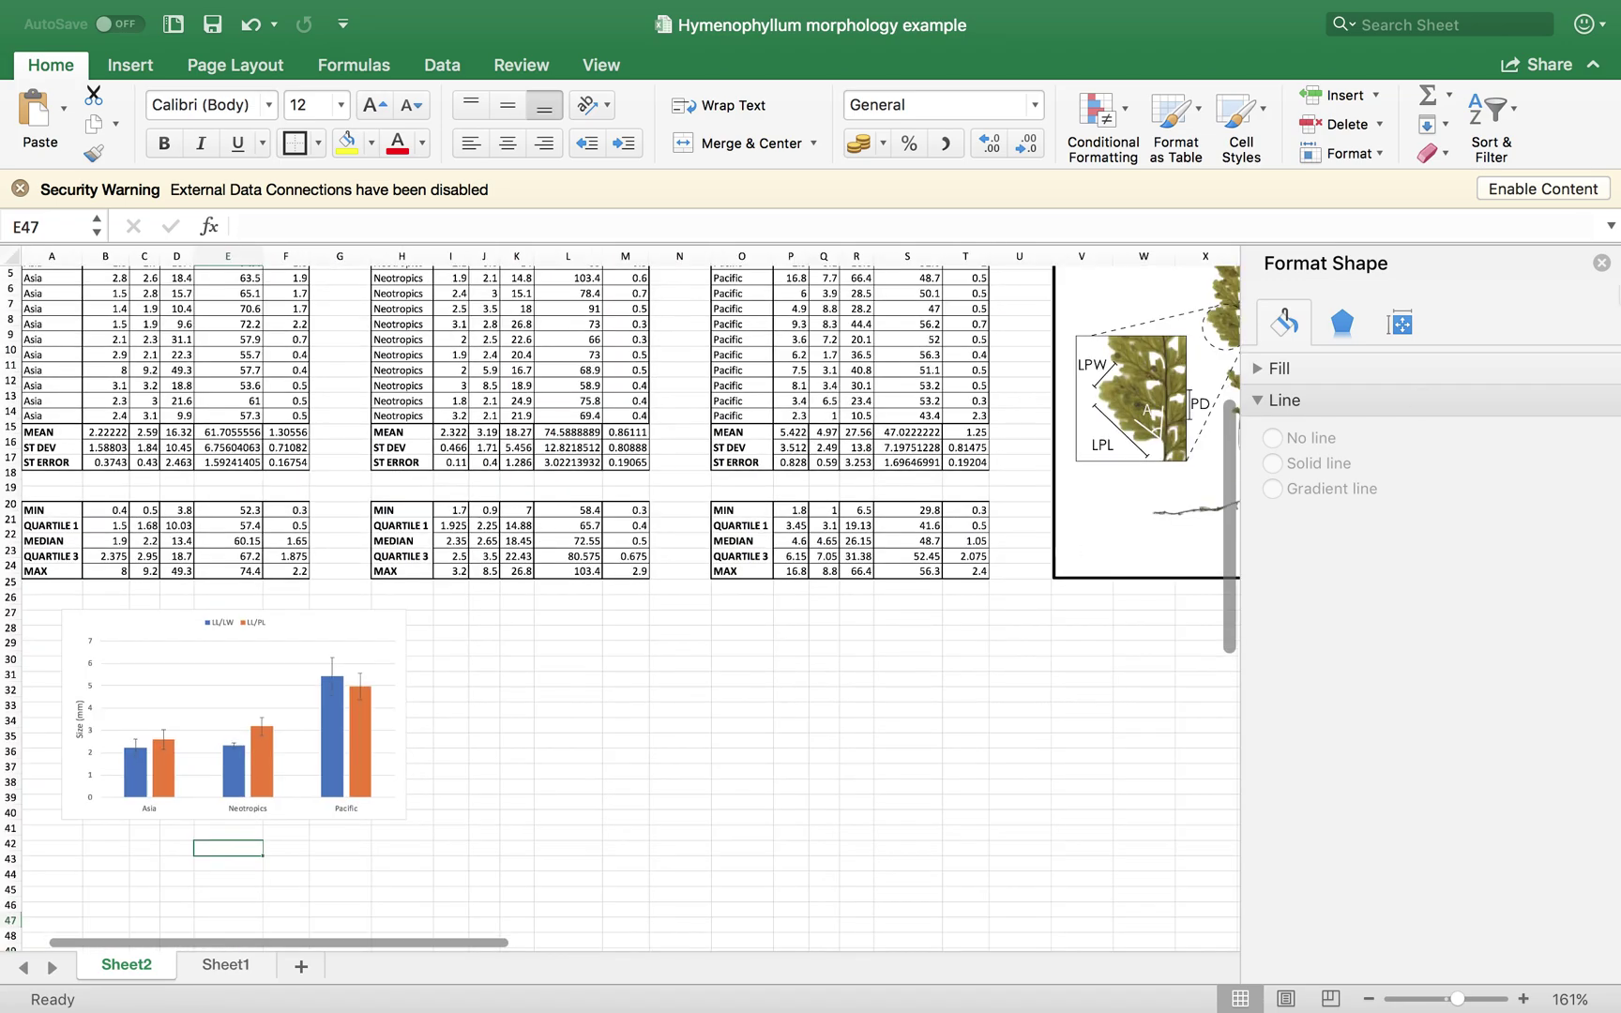
click(1602, 262)
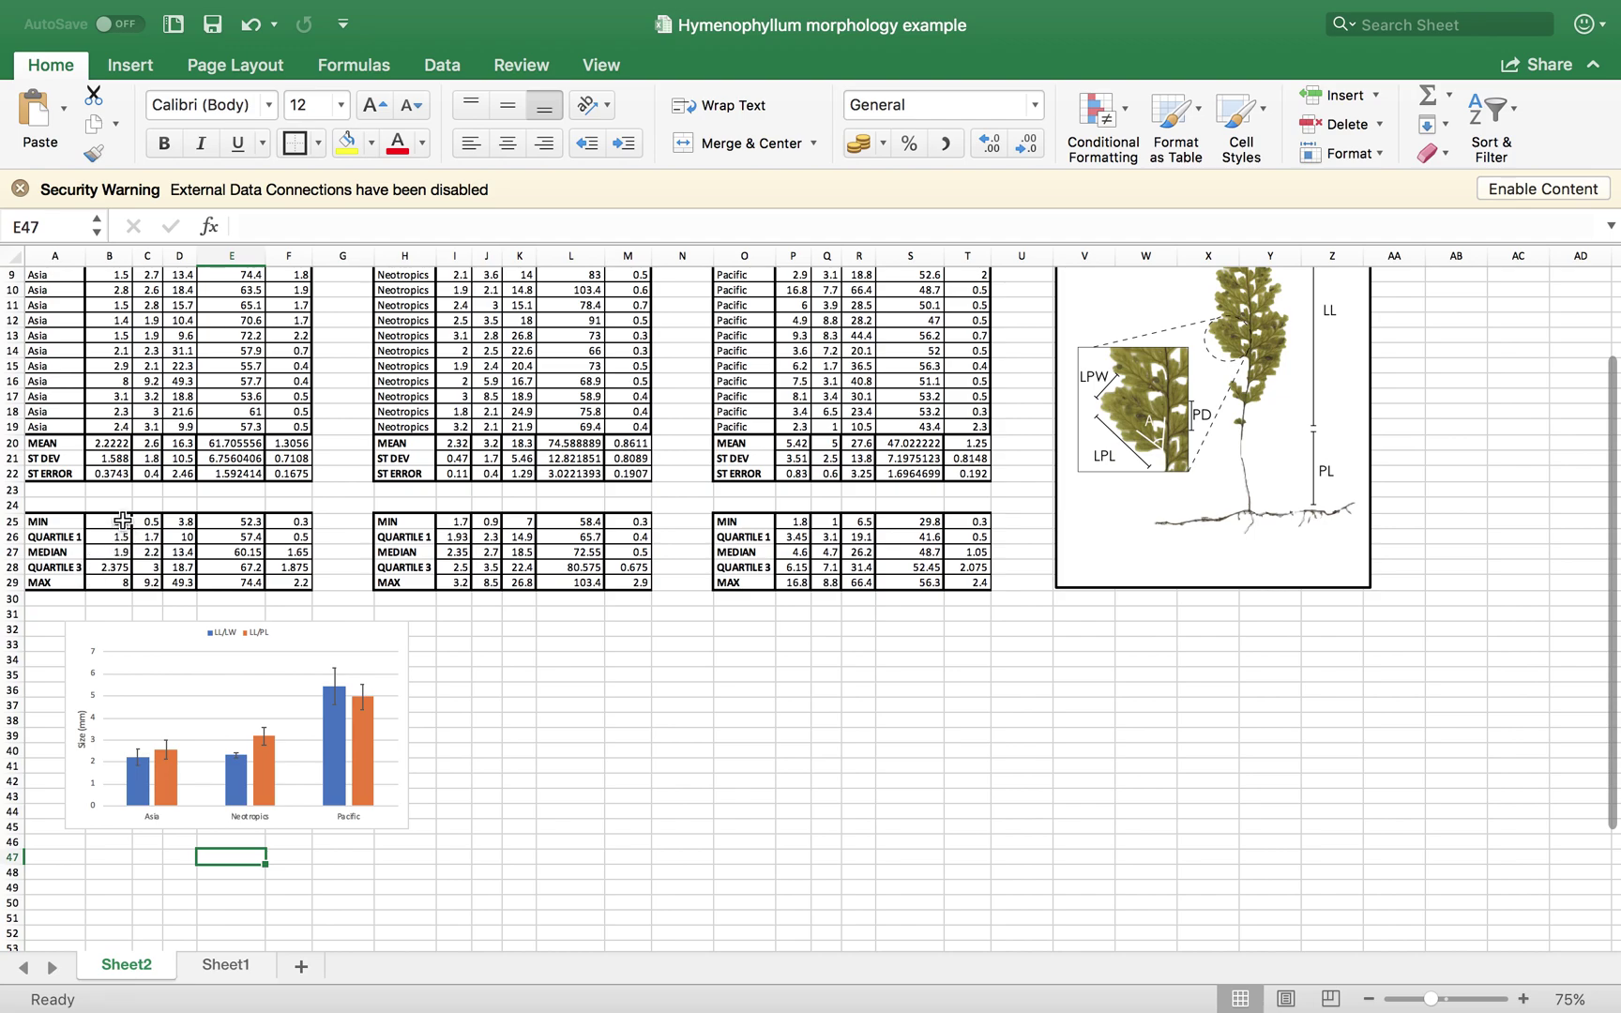
drag(123, 521, 120, 583)
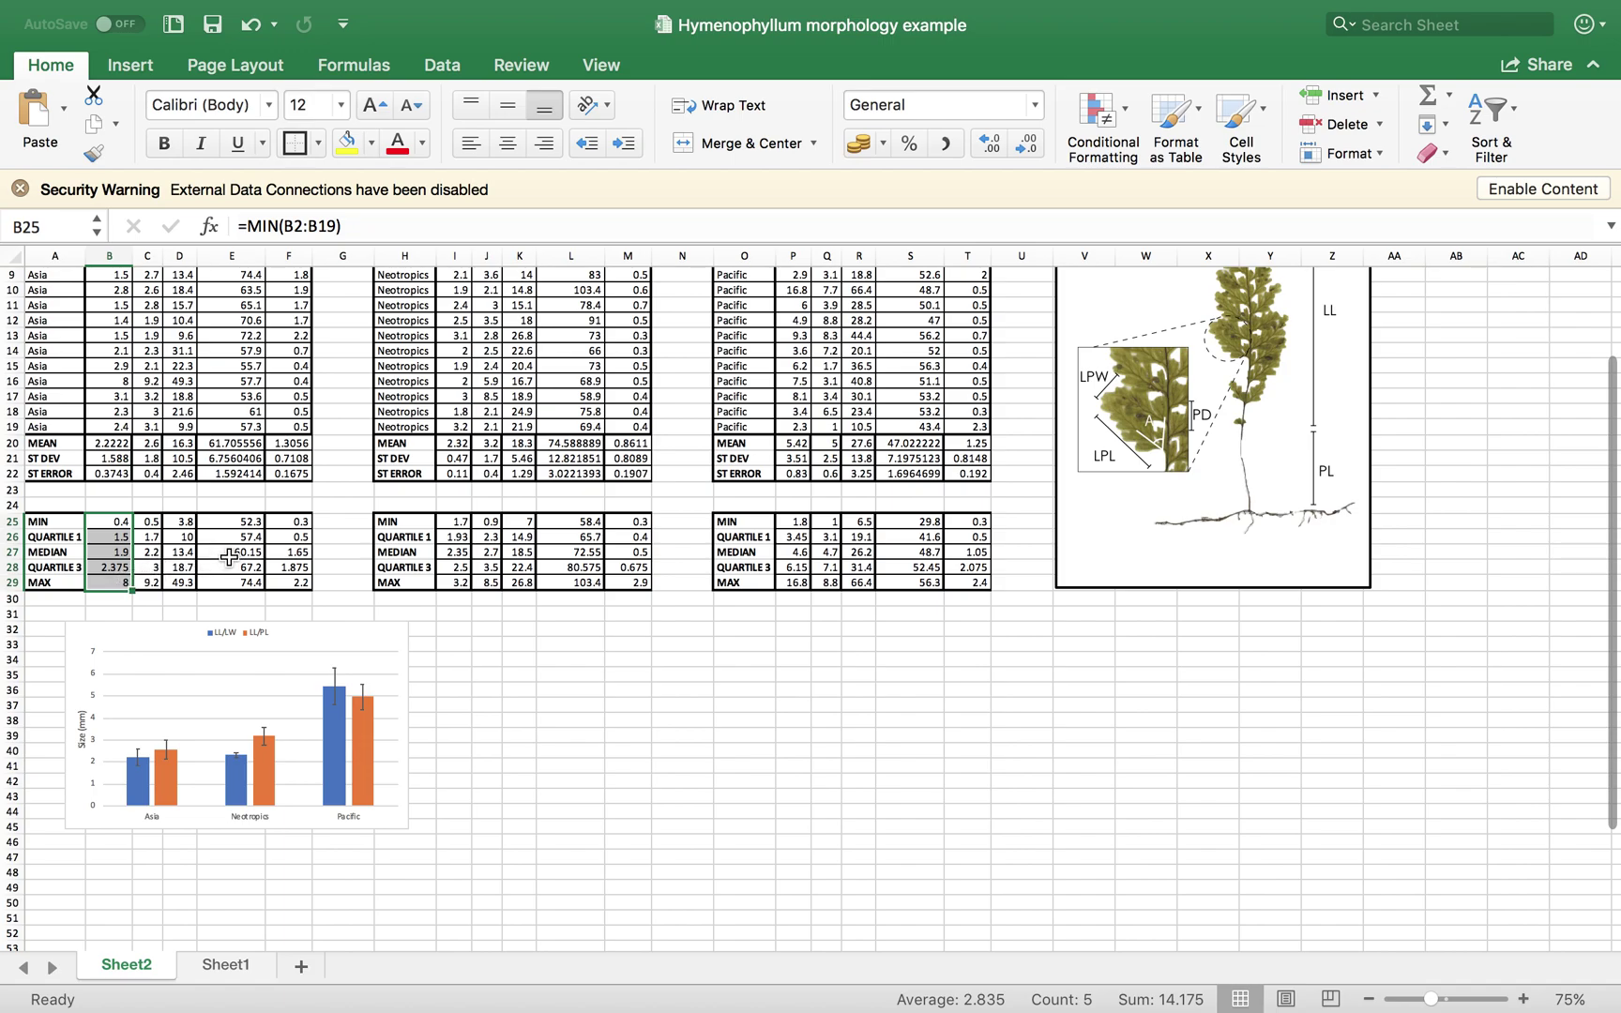
- Select the LL/LW MIN-to-MAX values B25:B29, I25:I29 and P25:P29 together
scroll(233, 555, up, 5)
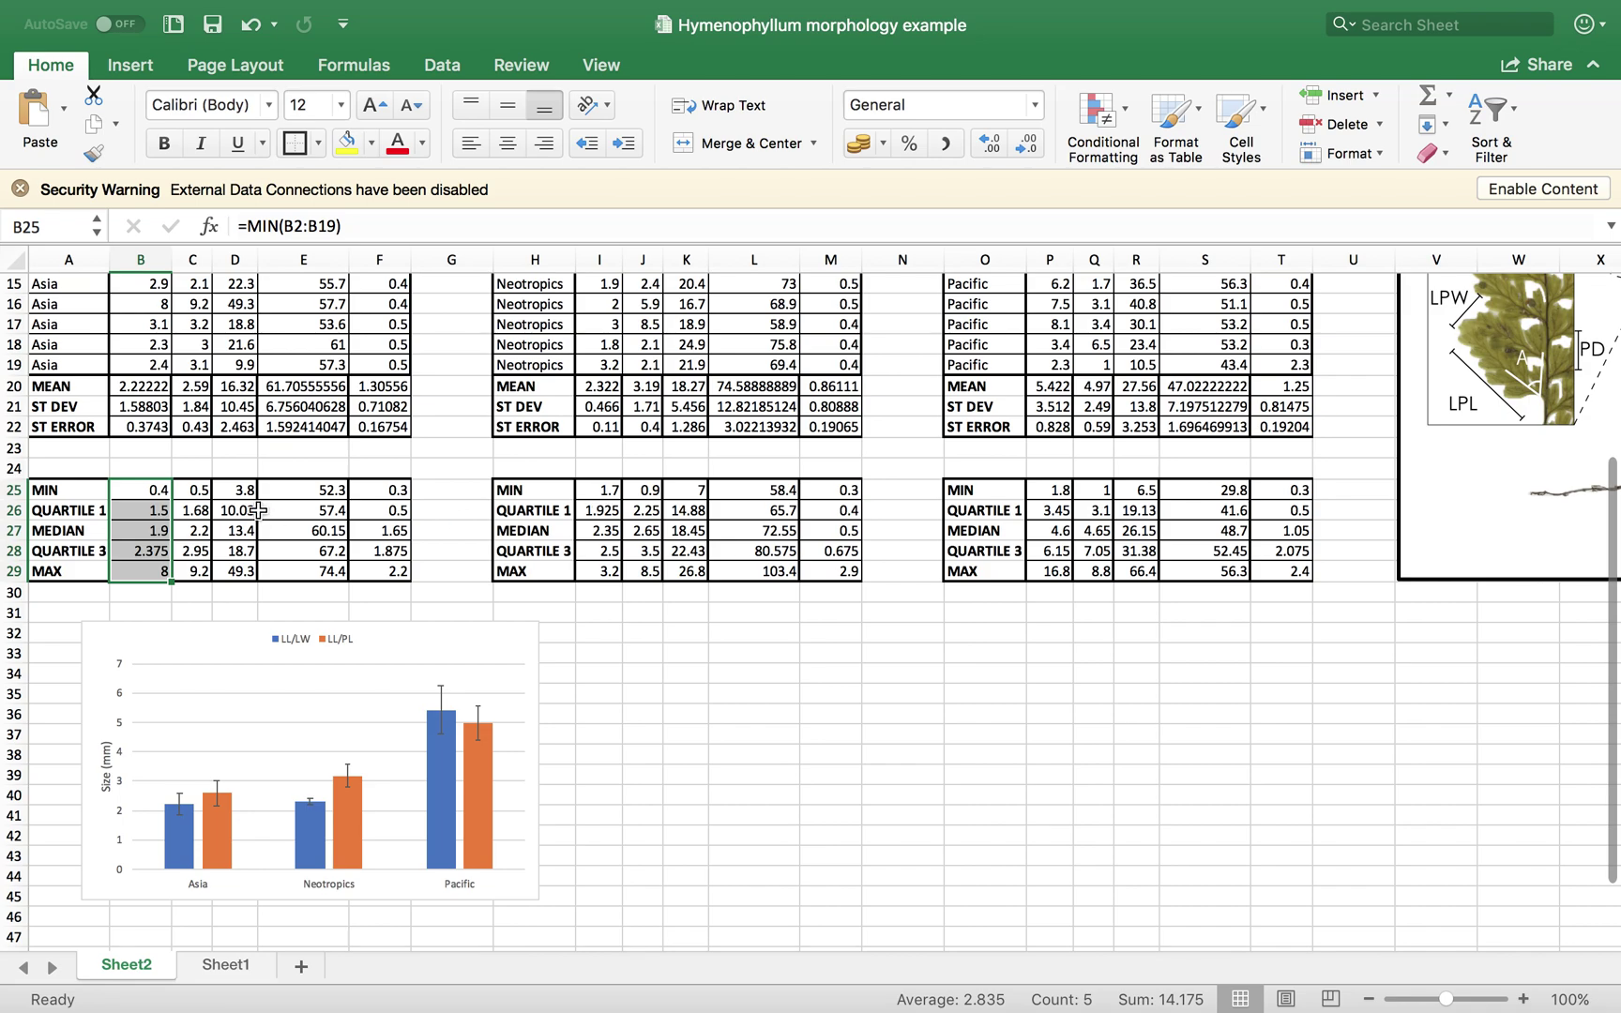
click(597, 494)
drag(596, 493, 590, 579)
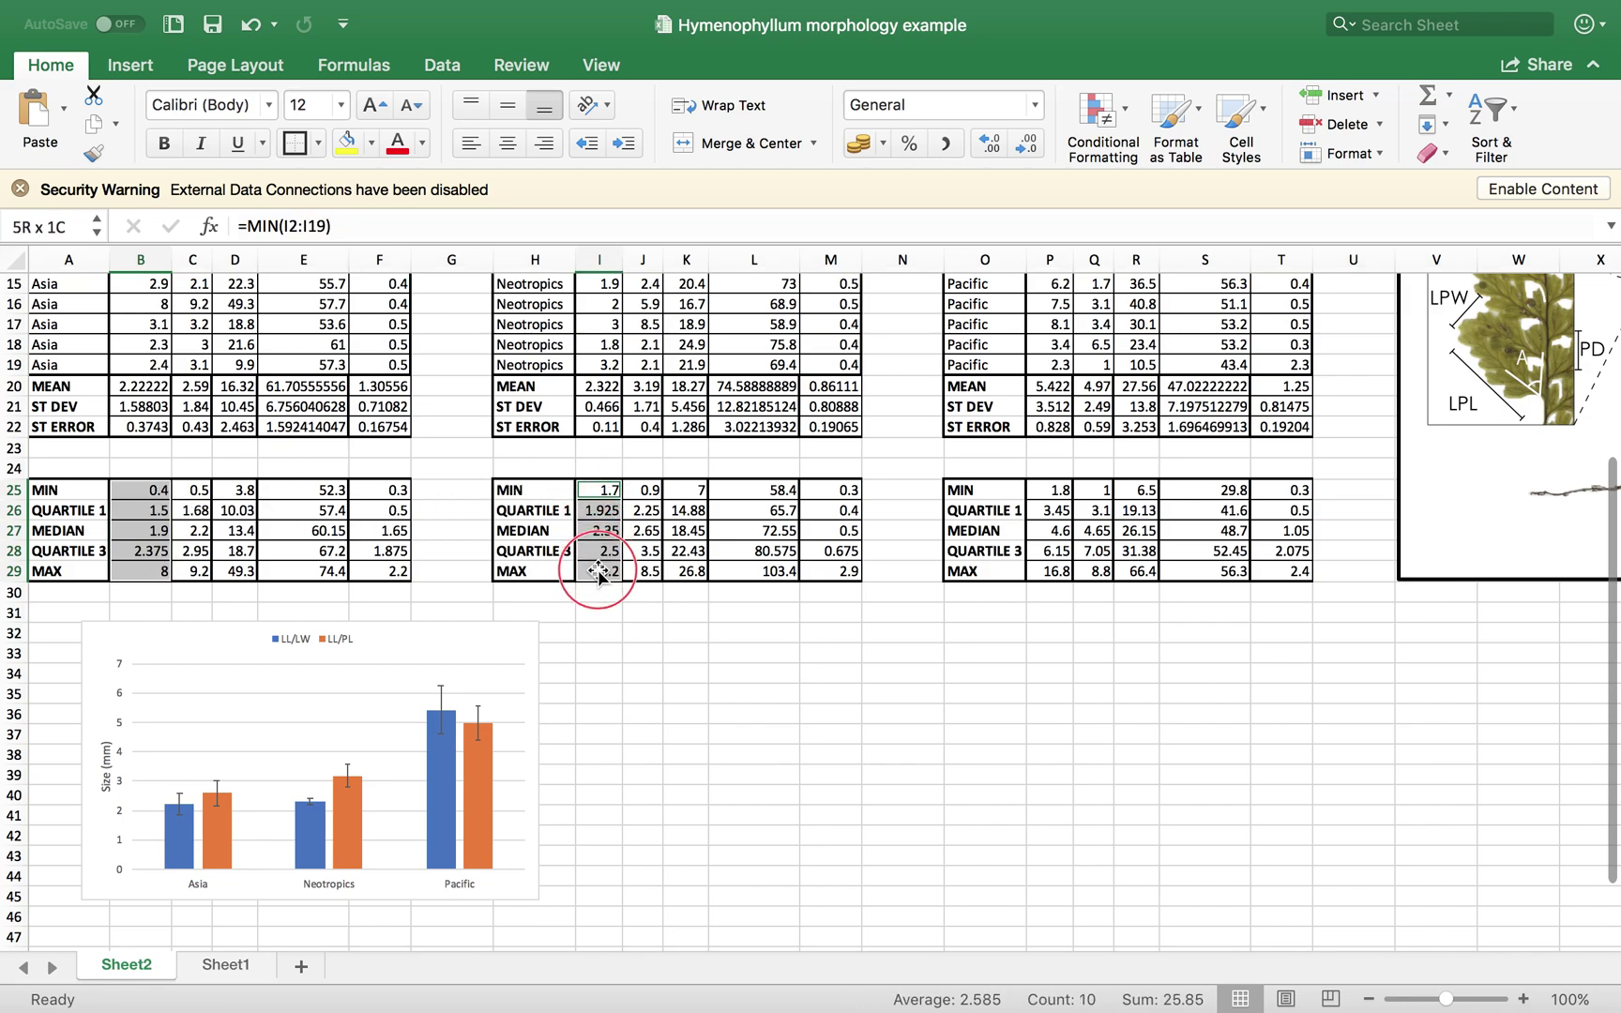
super+click(1057, 497)
drag(1057, 499, 1053, 573)
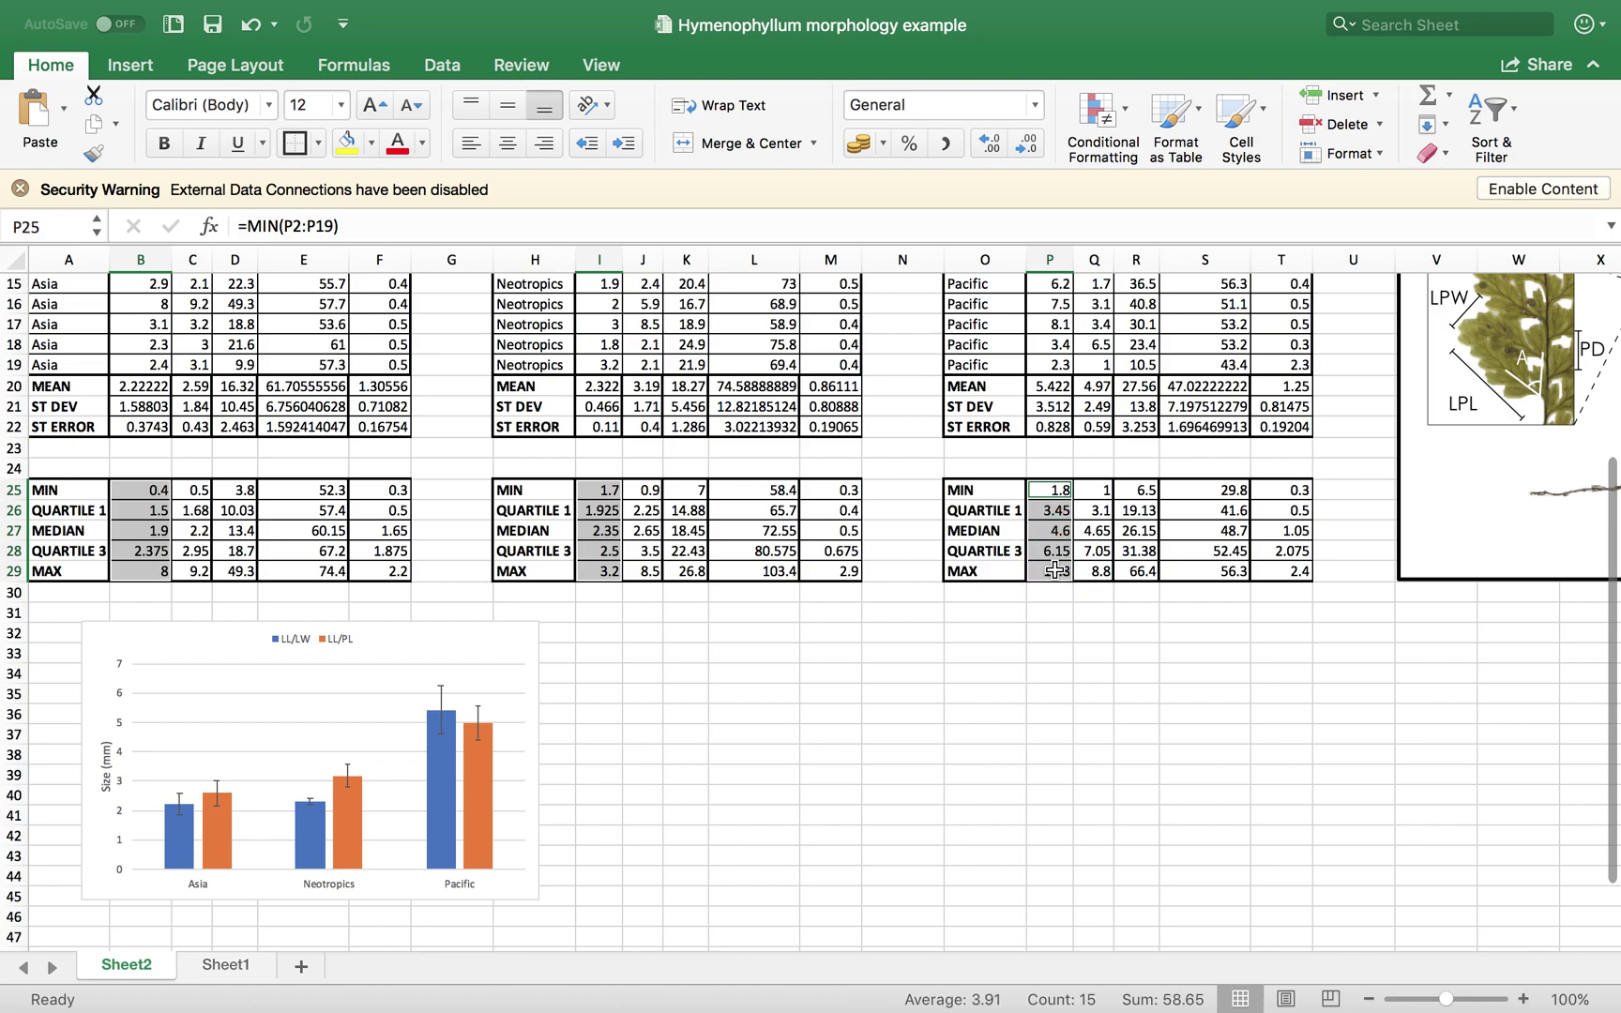
- Insert a Box and Whisker statistical chart from the selected values
click(149, 73)
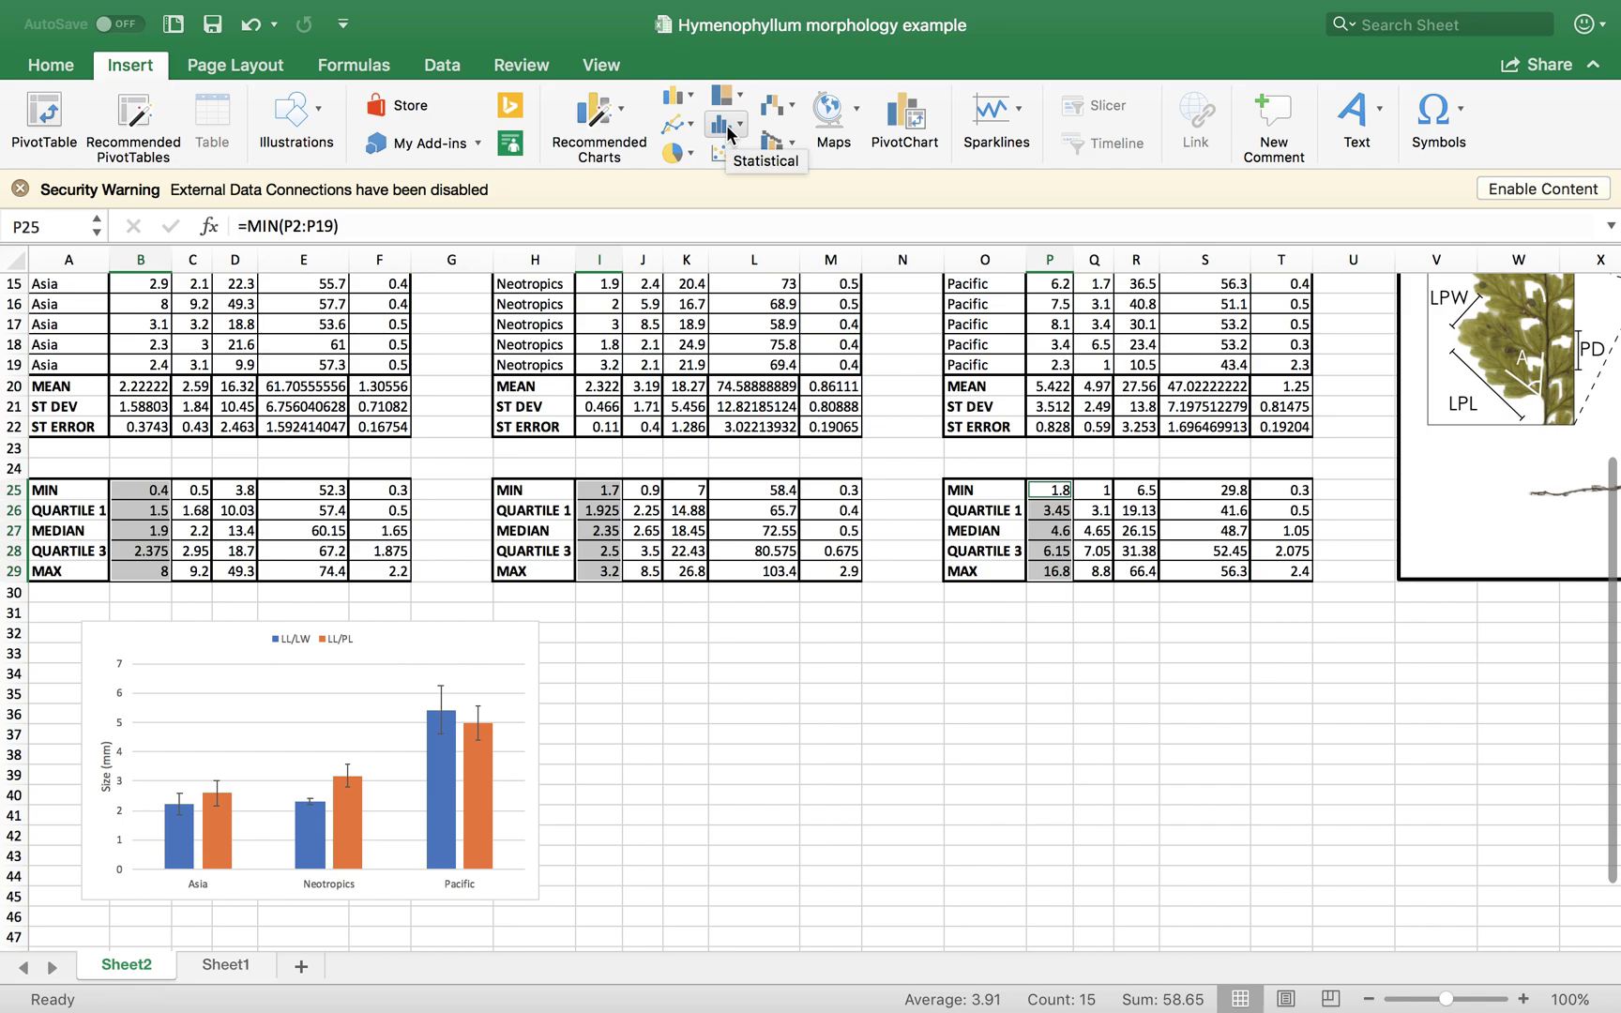
click(727, 125)
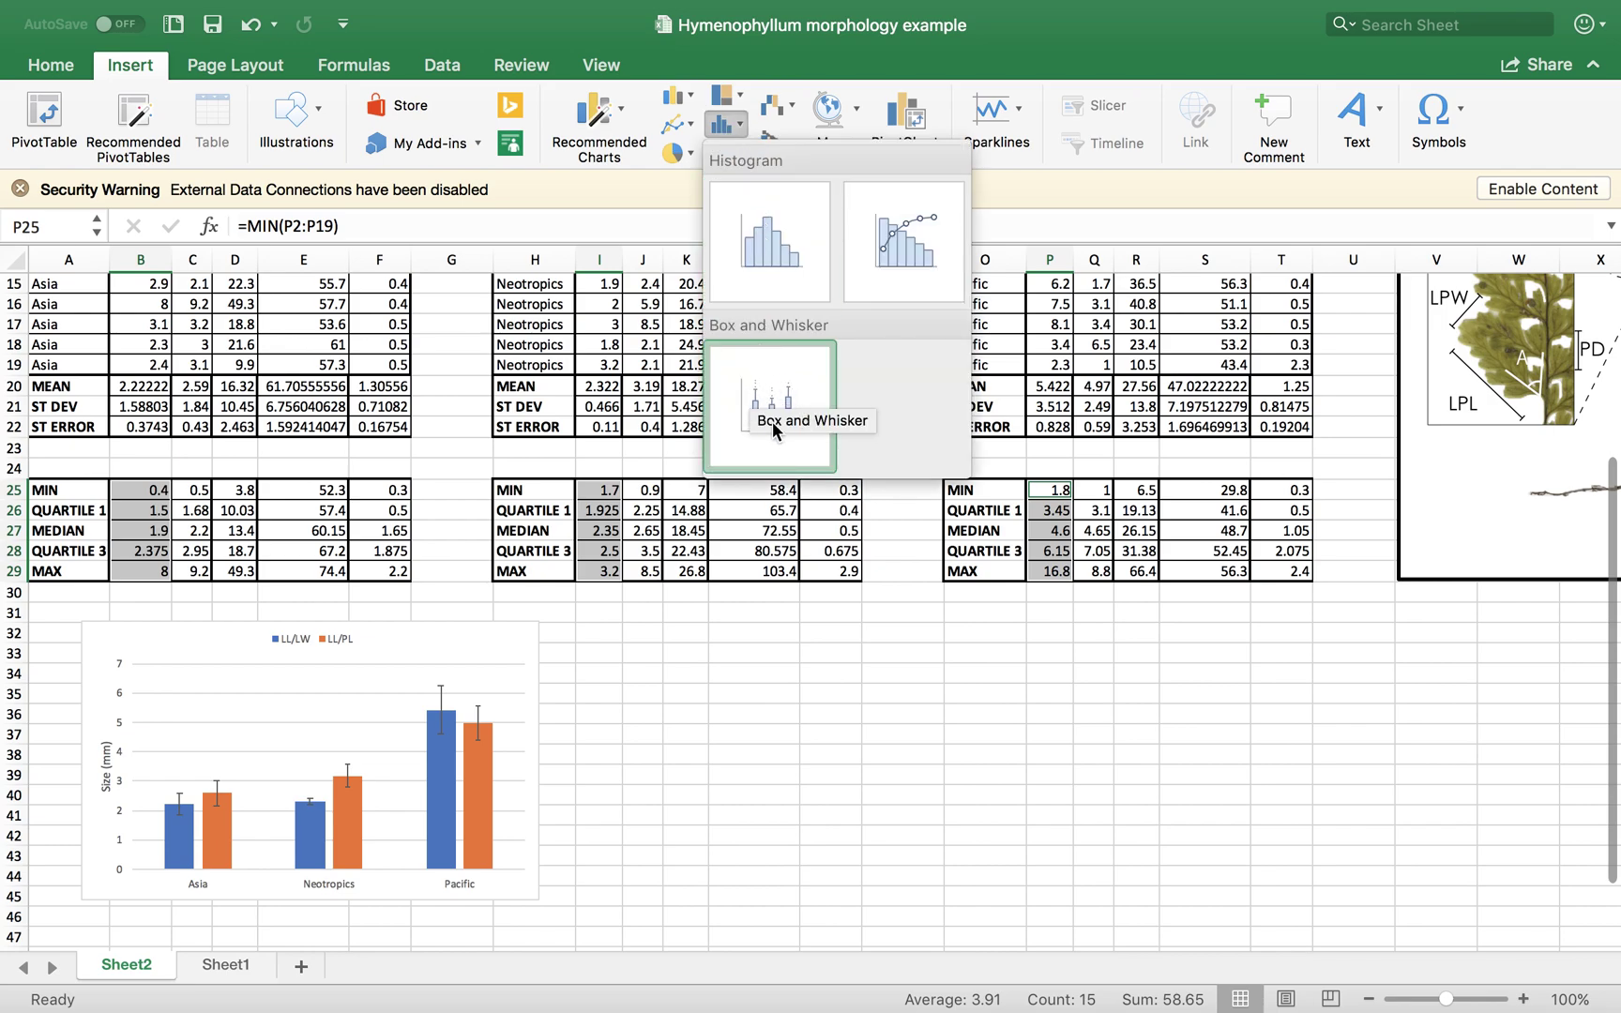
click(795, 376)
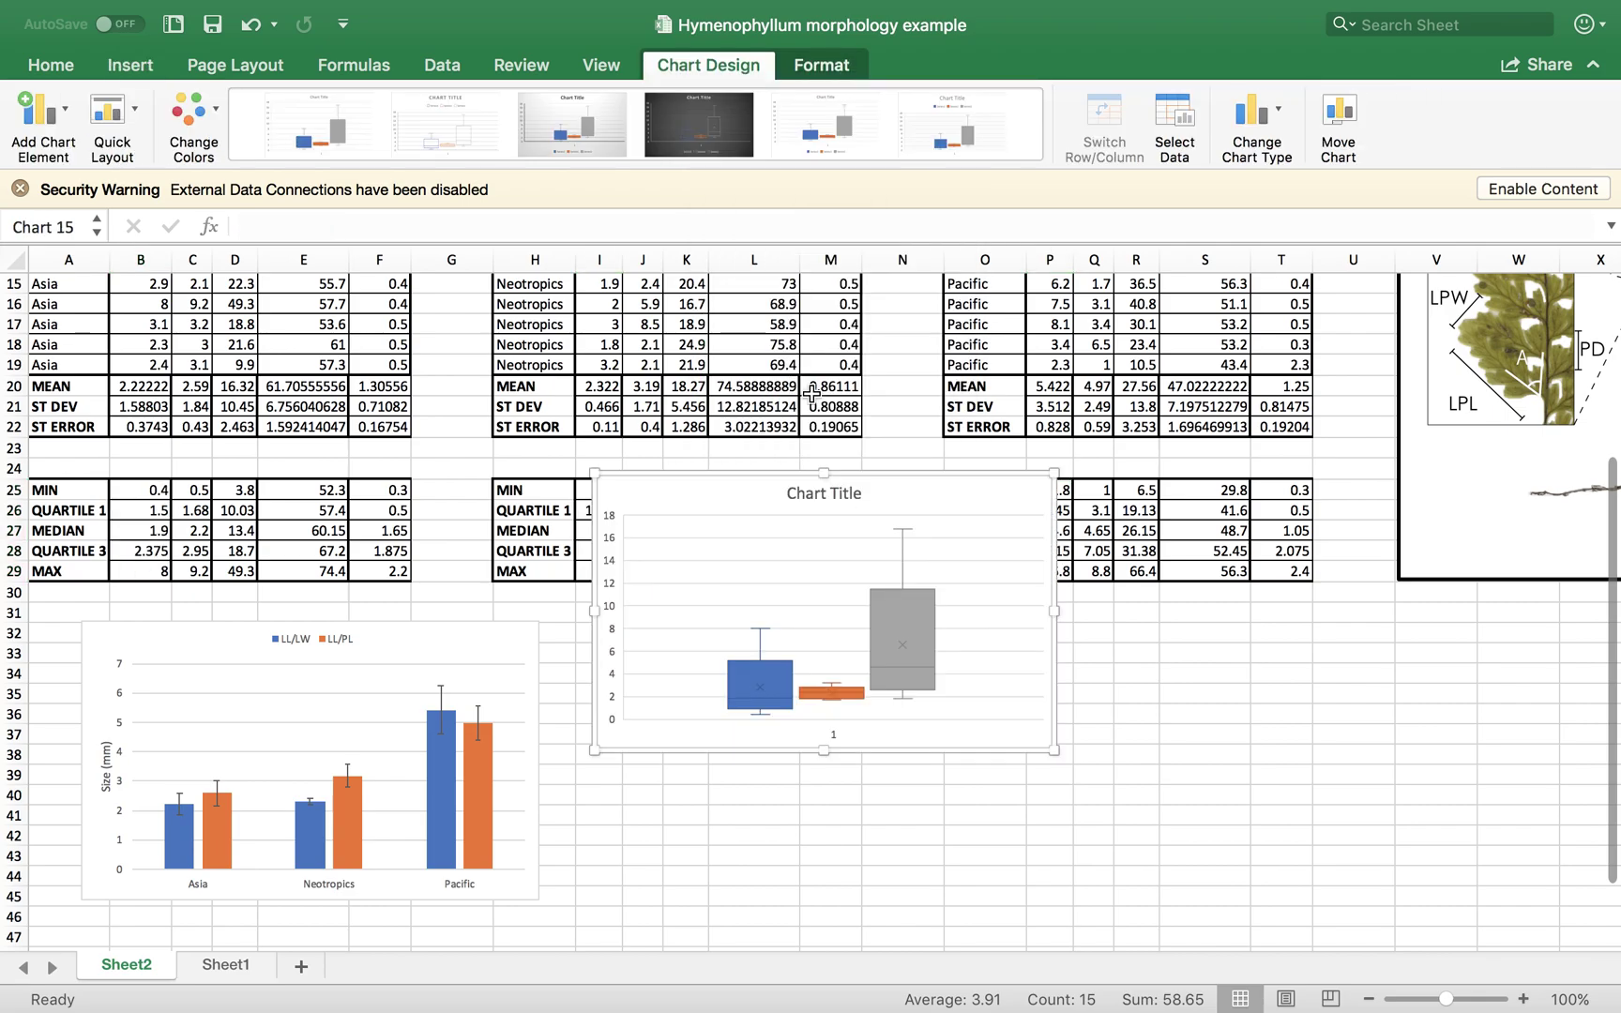
- Restore the box-and-whisker chart with Cmd+Z after it was accidentally deleted
scroll(874, 434, down, 3)
drag(1017, 403, 1062, 600)
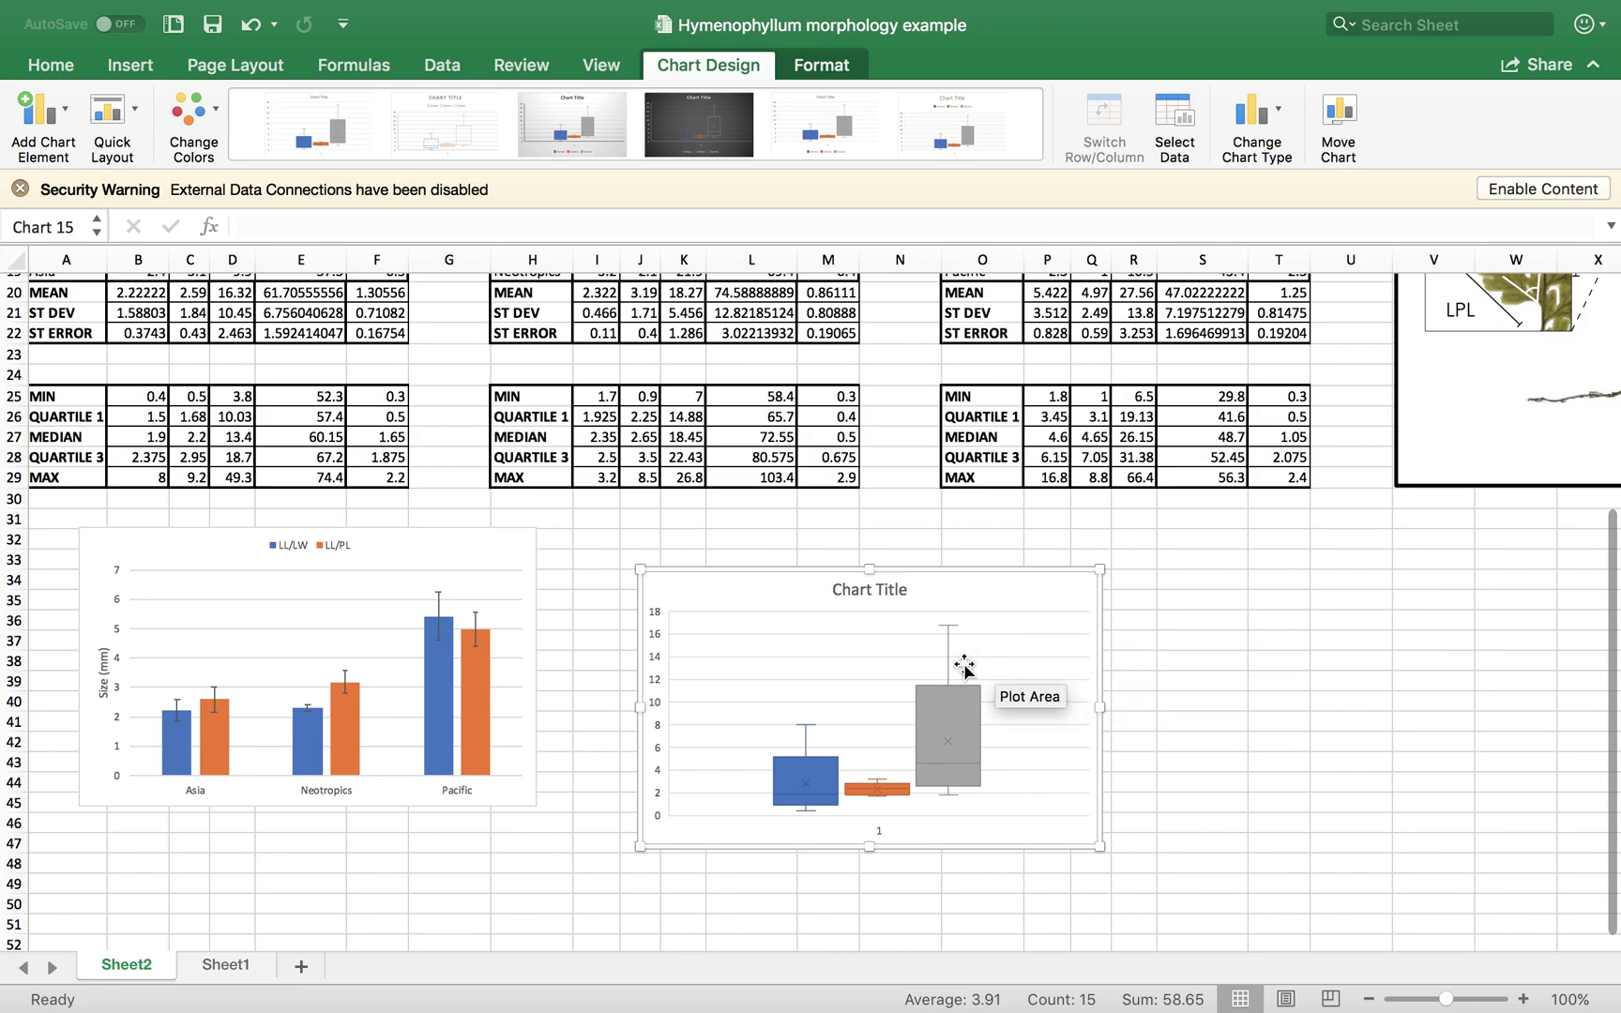
scroll(892, 603, up, 5)
scroll(889, 595, down, 2)
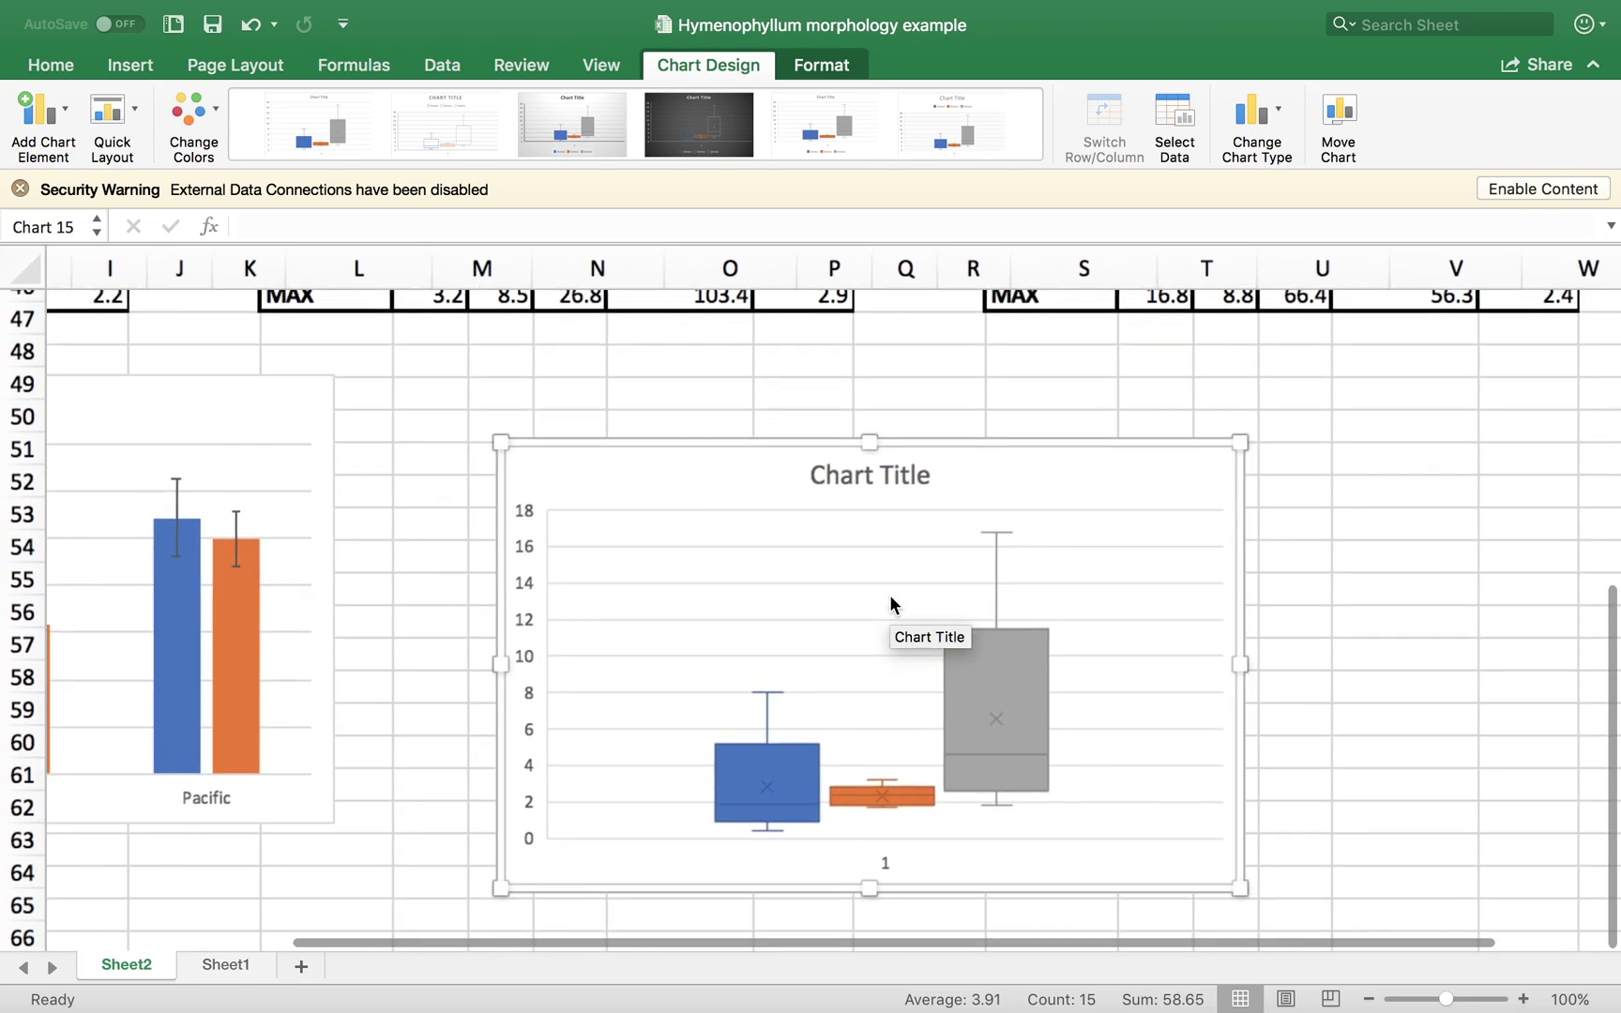
click(903, 485)
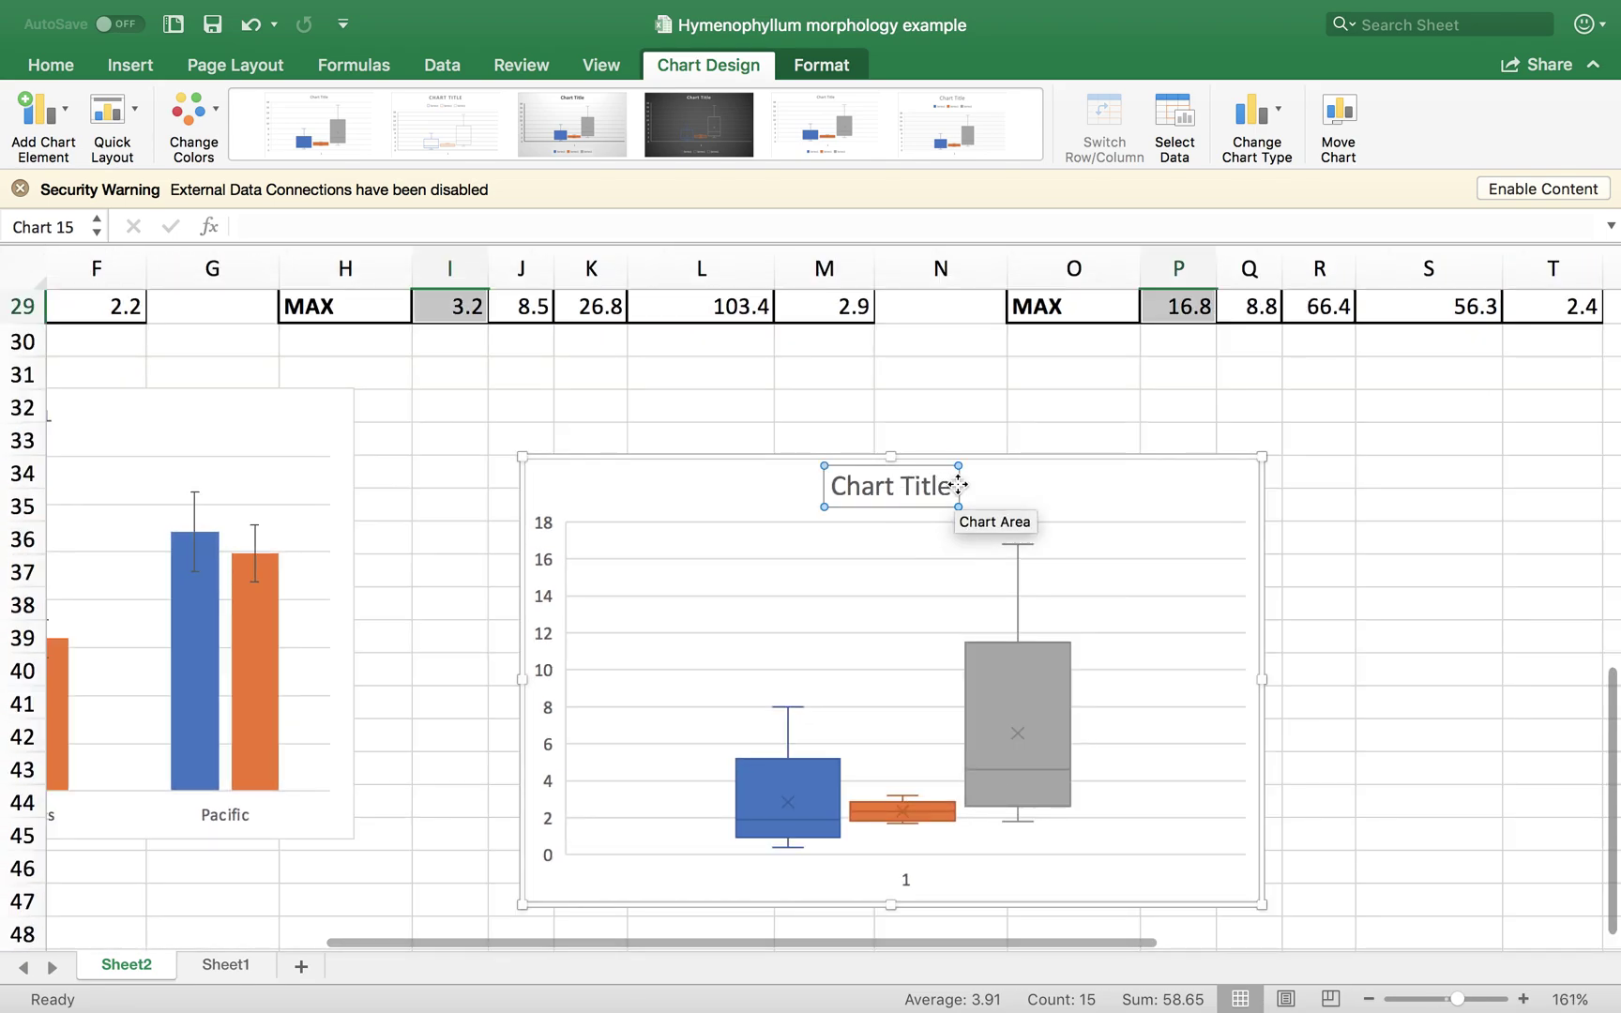
click(961, 483)
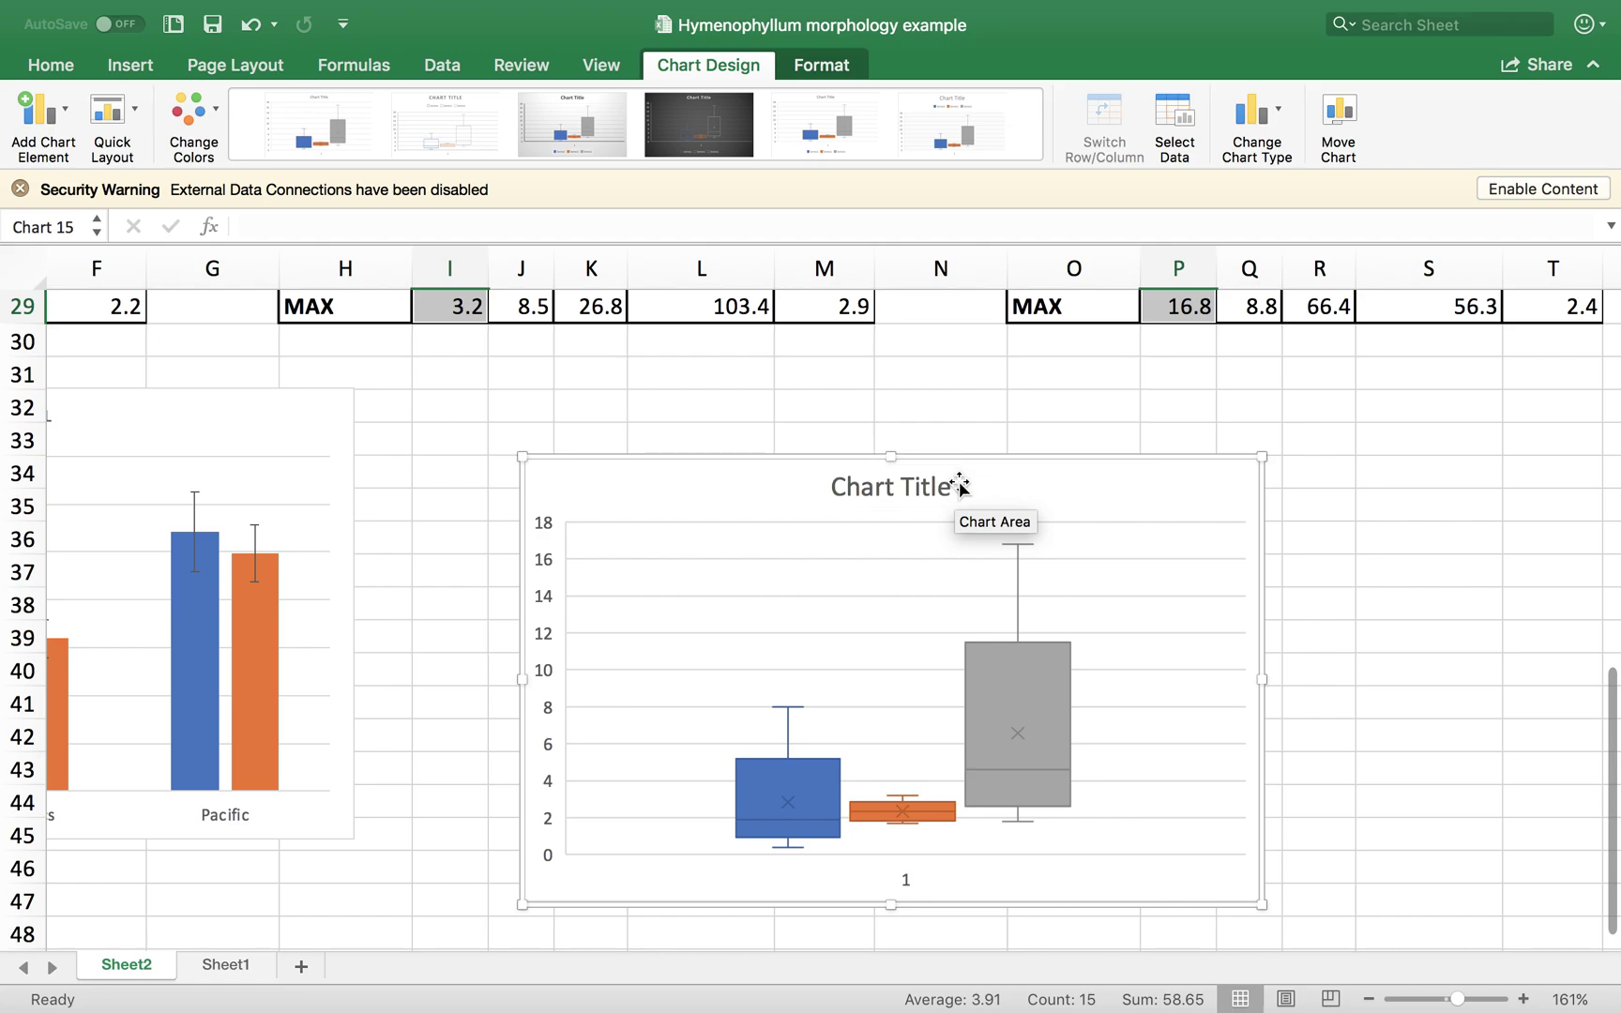
click(959, 485)
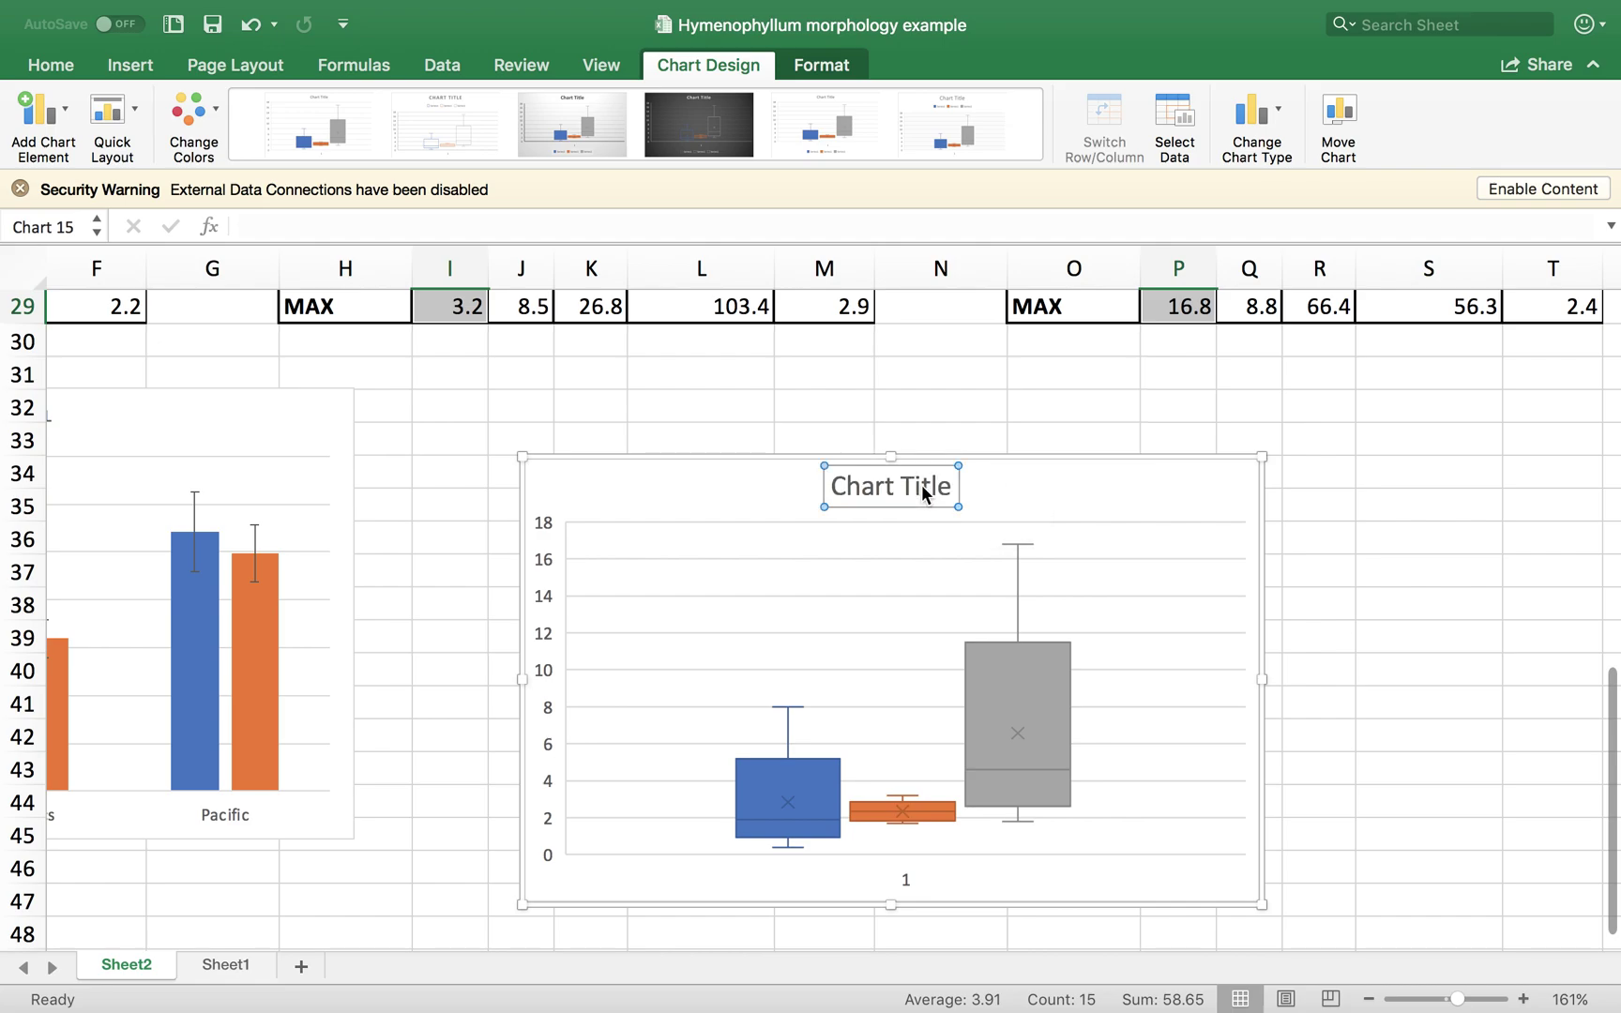
click(958, 485)
key(Delete)
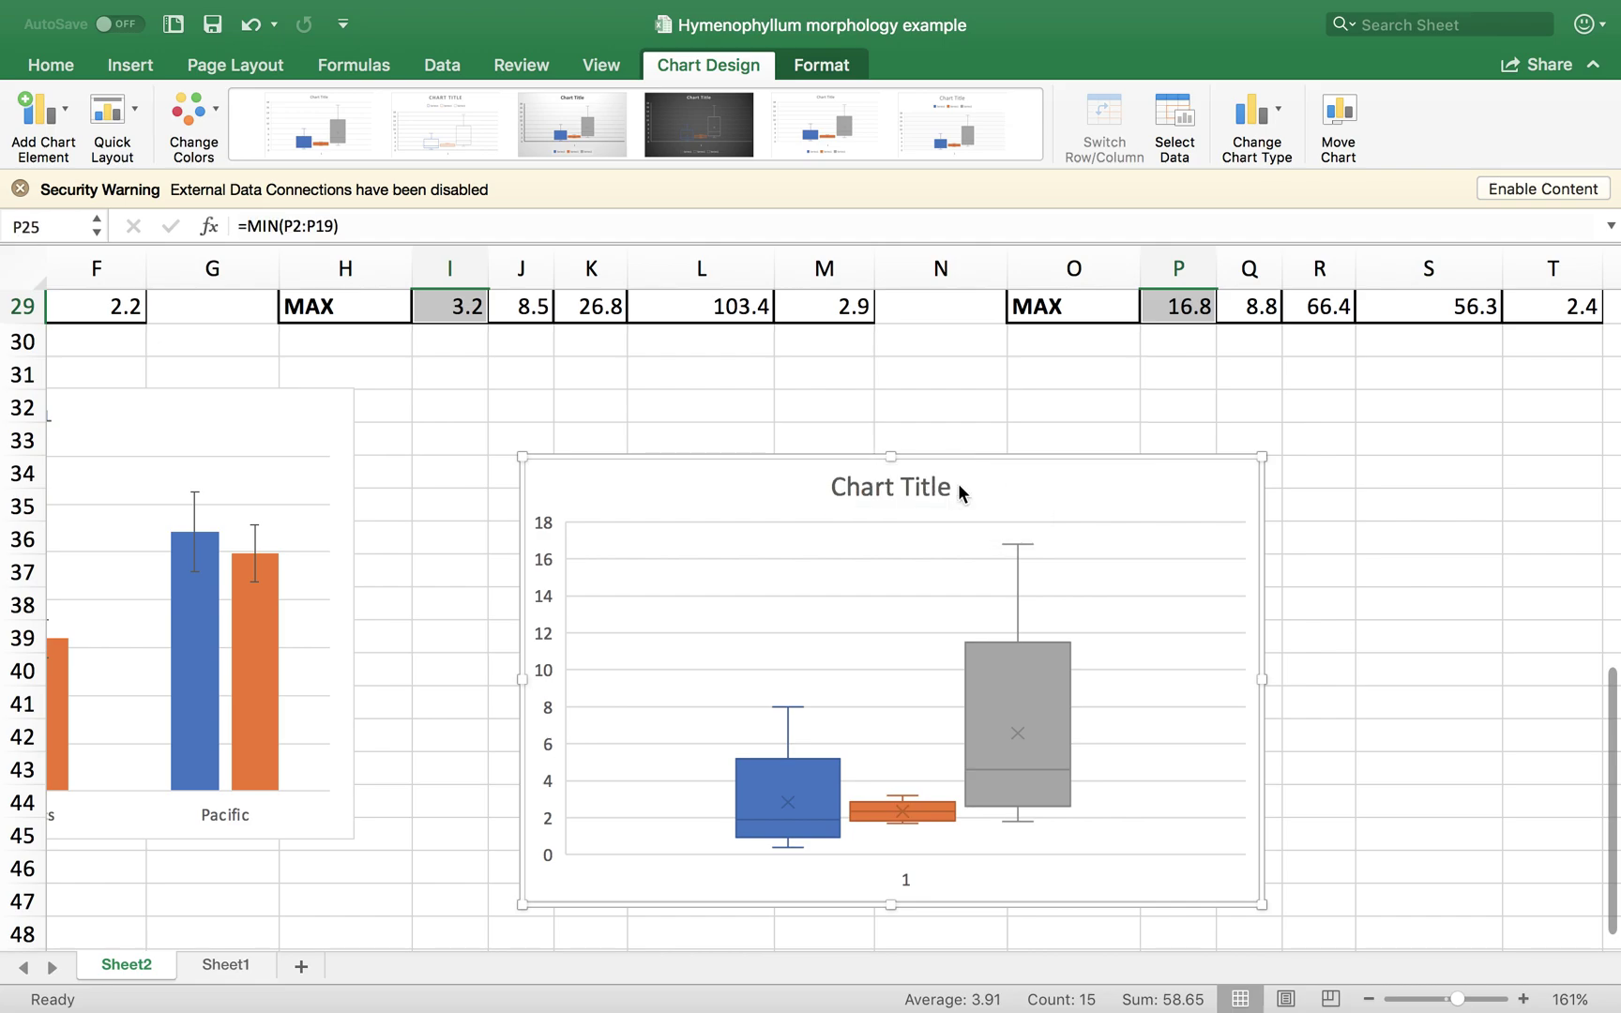
click(922, 487)
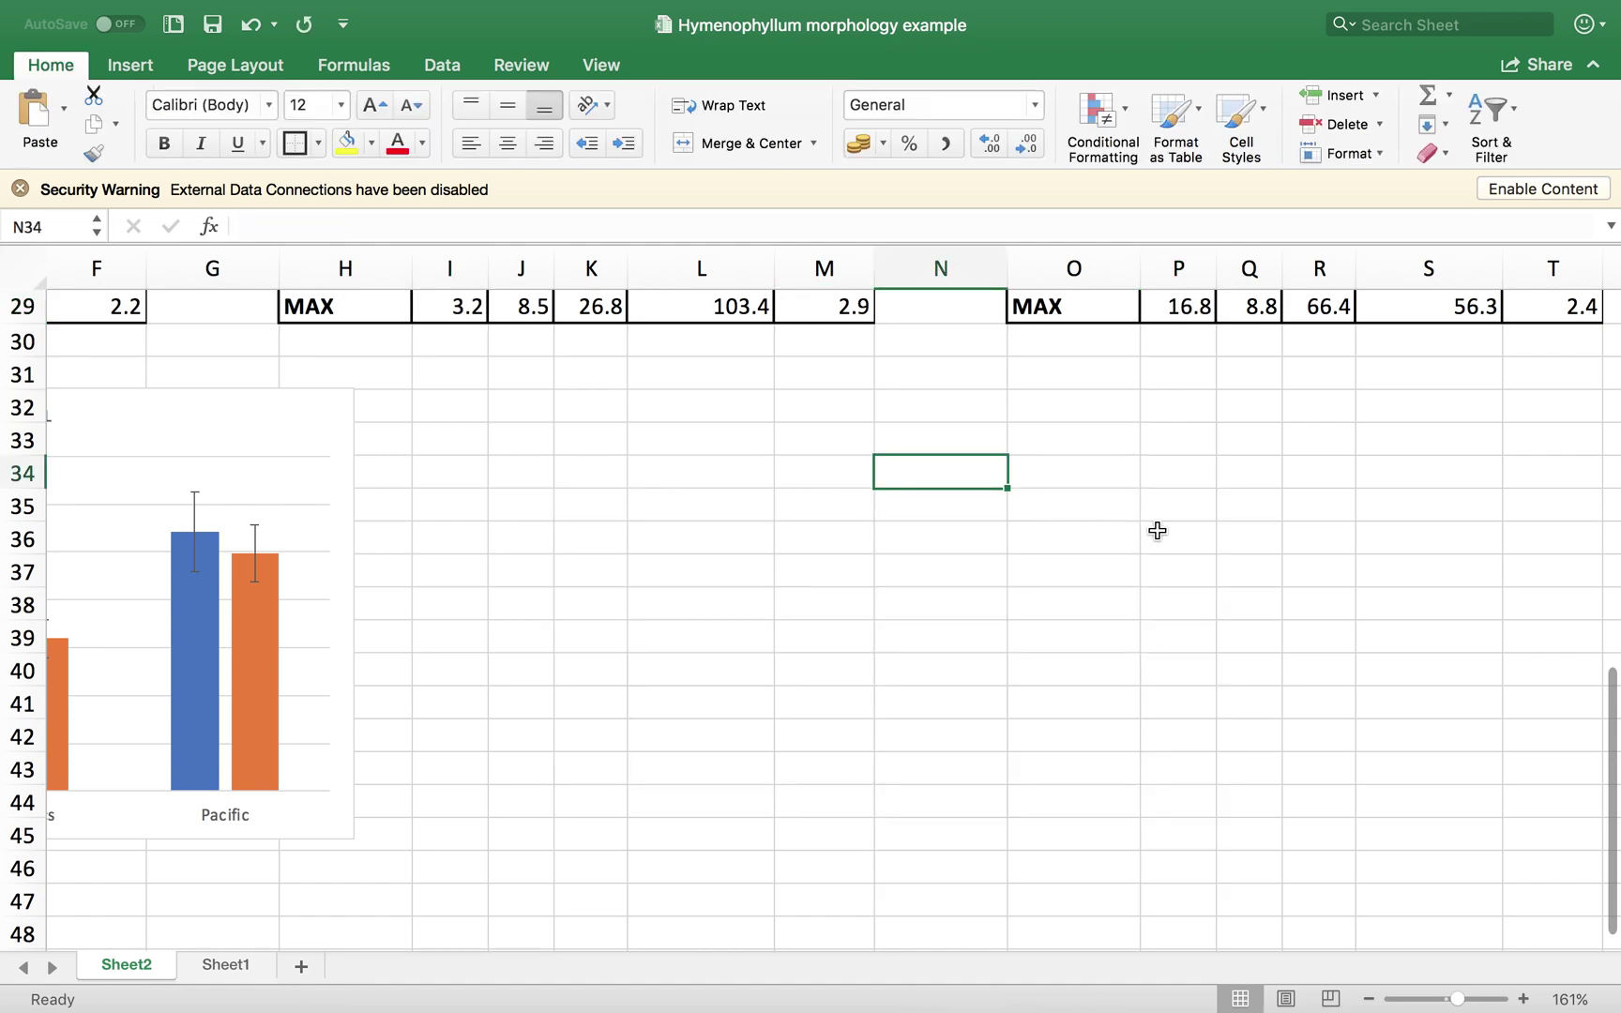
key(cmd+z)
- Replace the Chart Title placeholder text with LL/LW
click(931, 486)
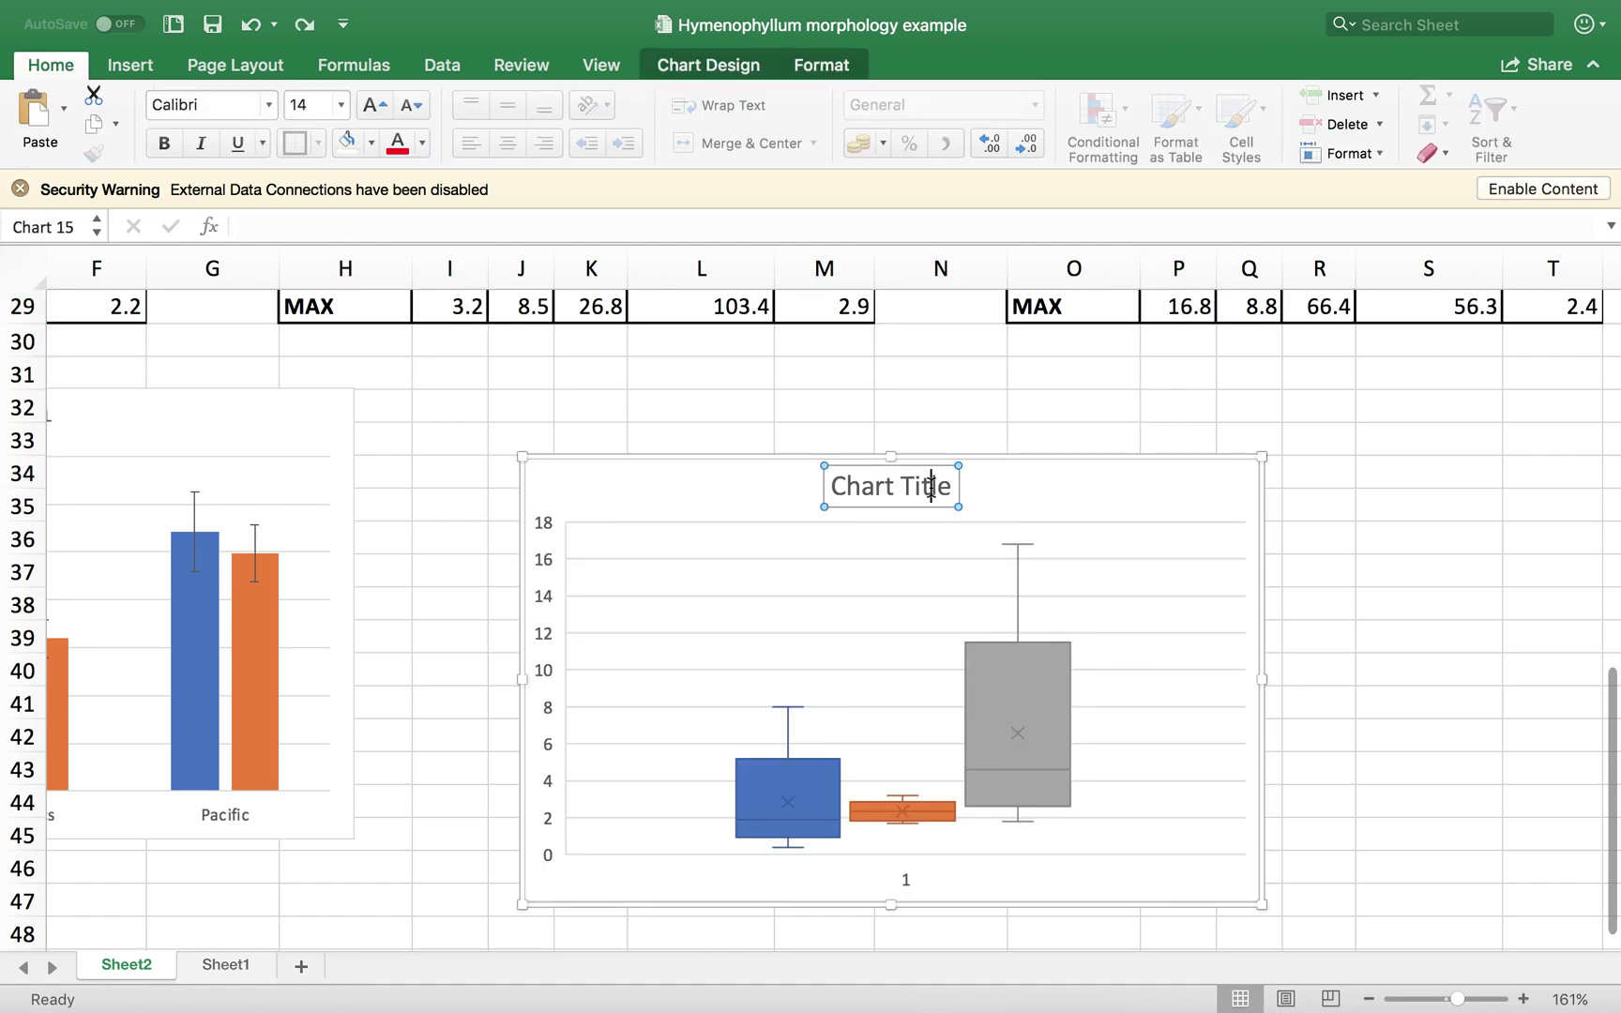
double_click(957, 485)
click(959, 485)
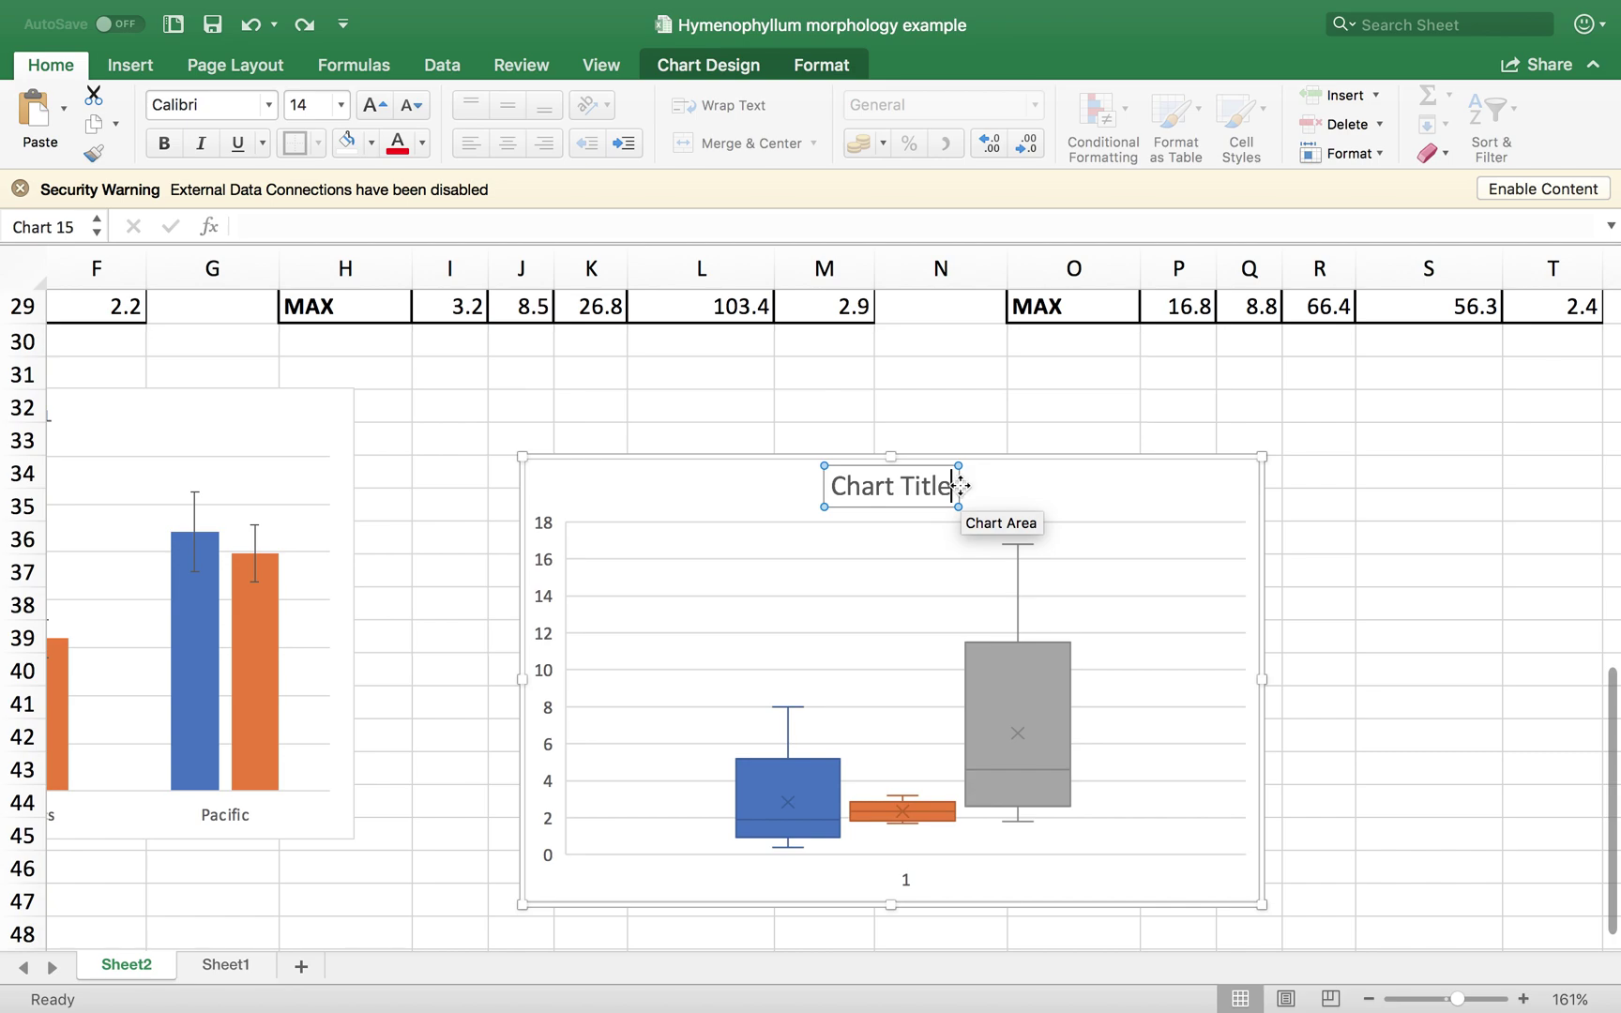
click(901, 495)
drag(949, 487, 812, 489)
text(LL)
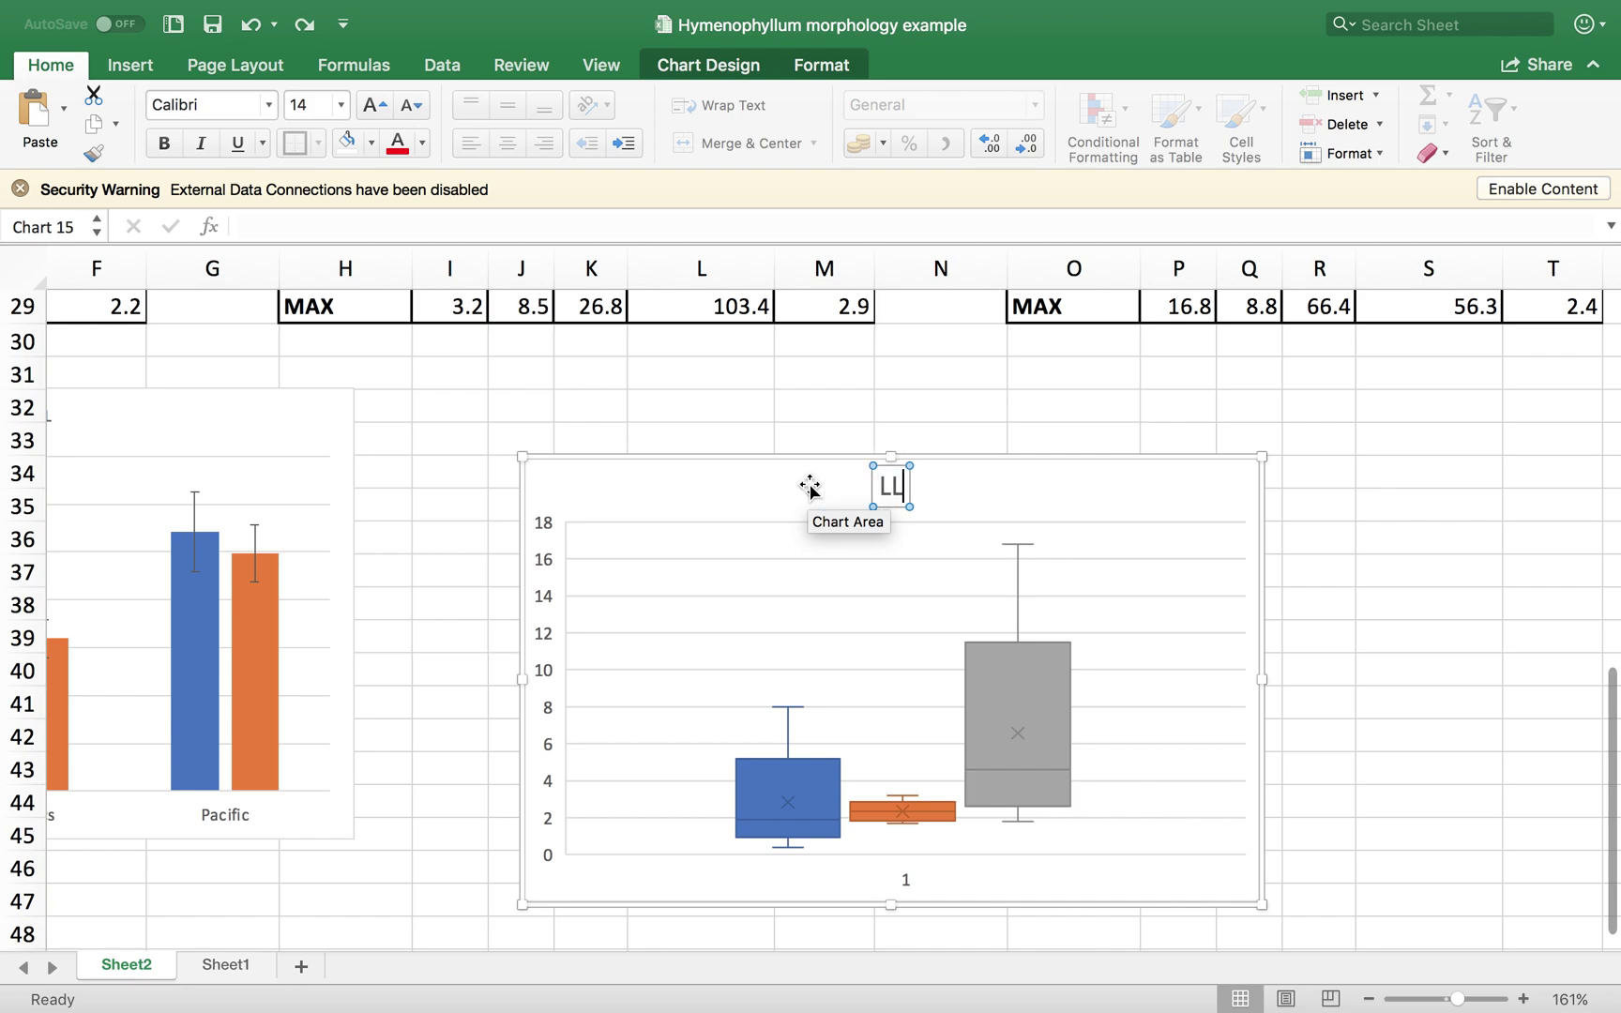
text(/LW)
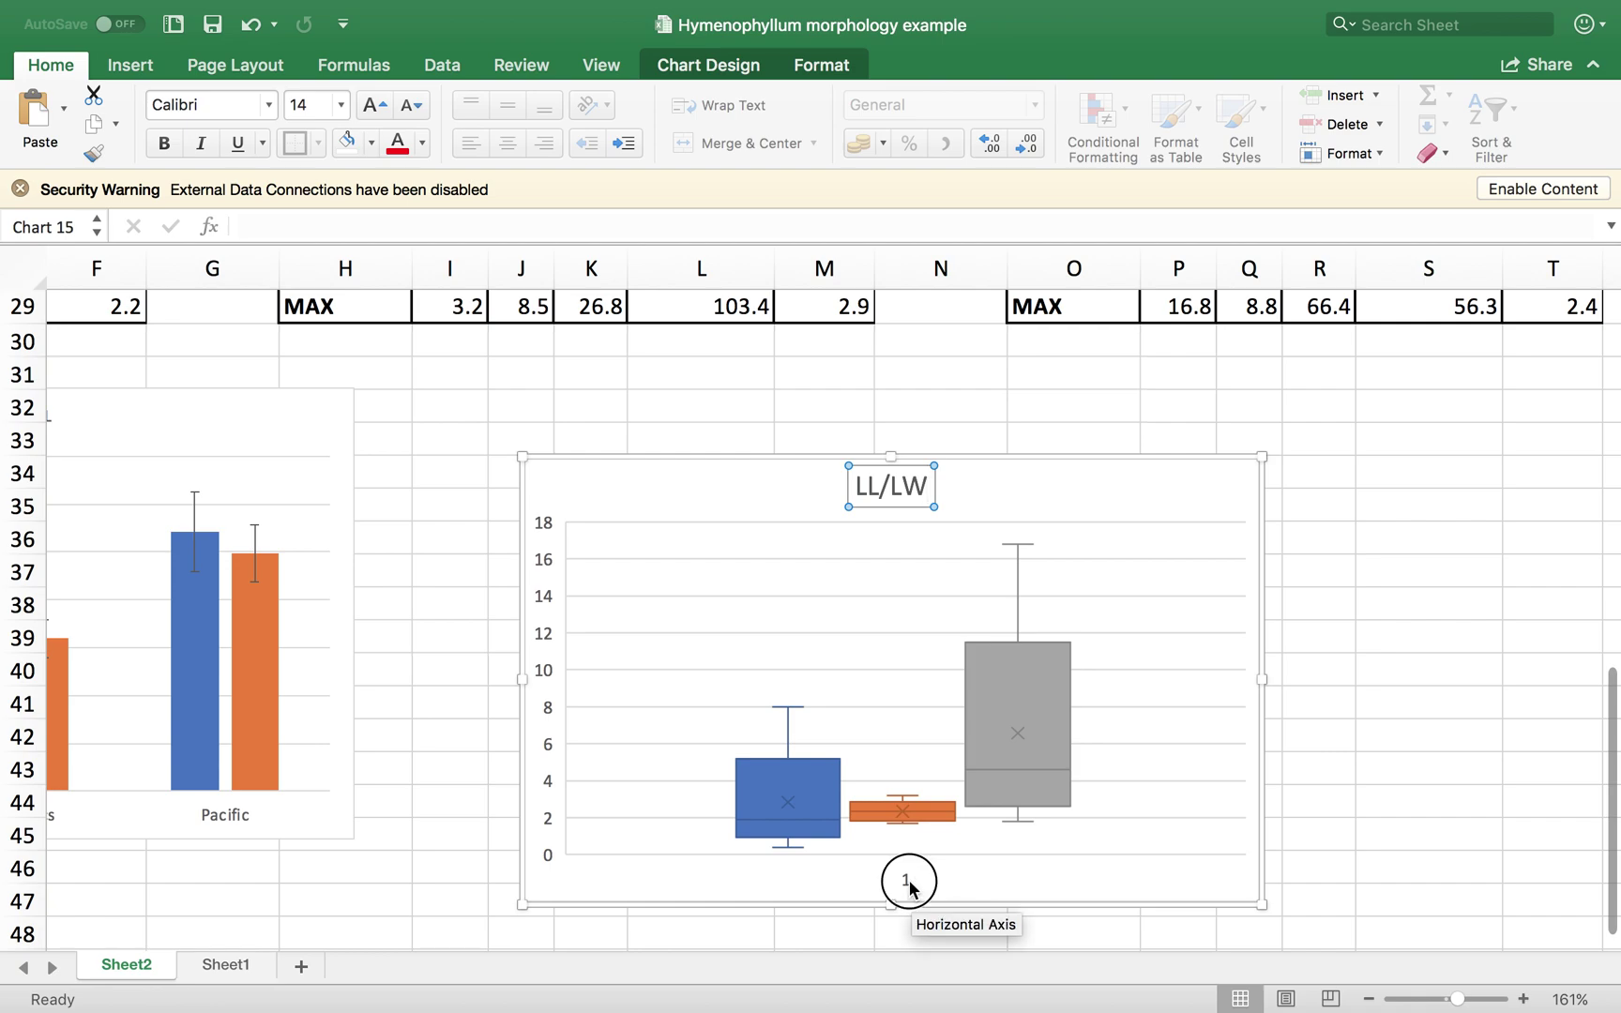
click(909, 882)
- Delete the box plot's '1' horizontal axis and add a legend at the bottom
key(Delete)
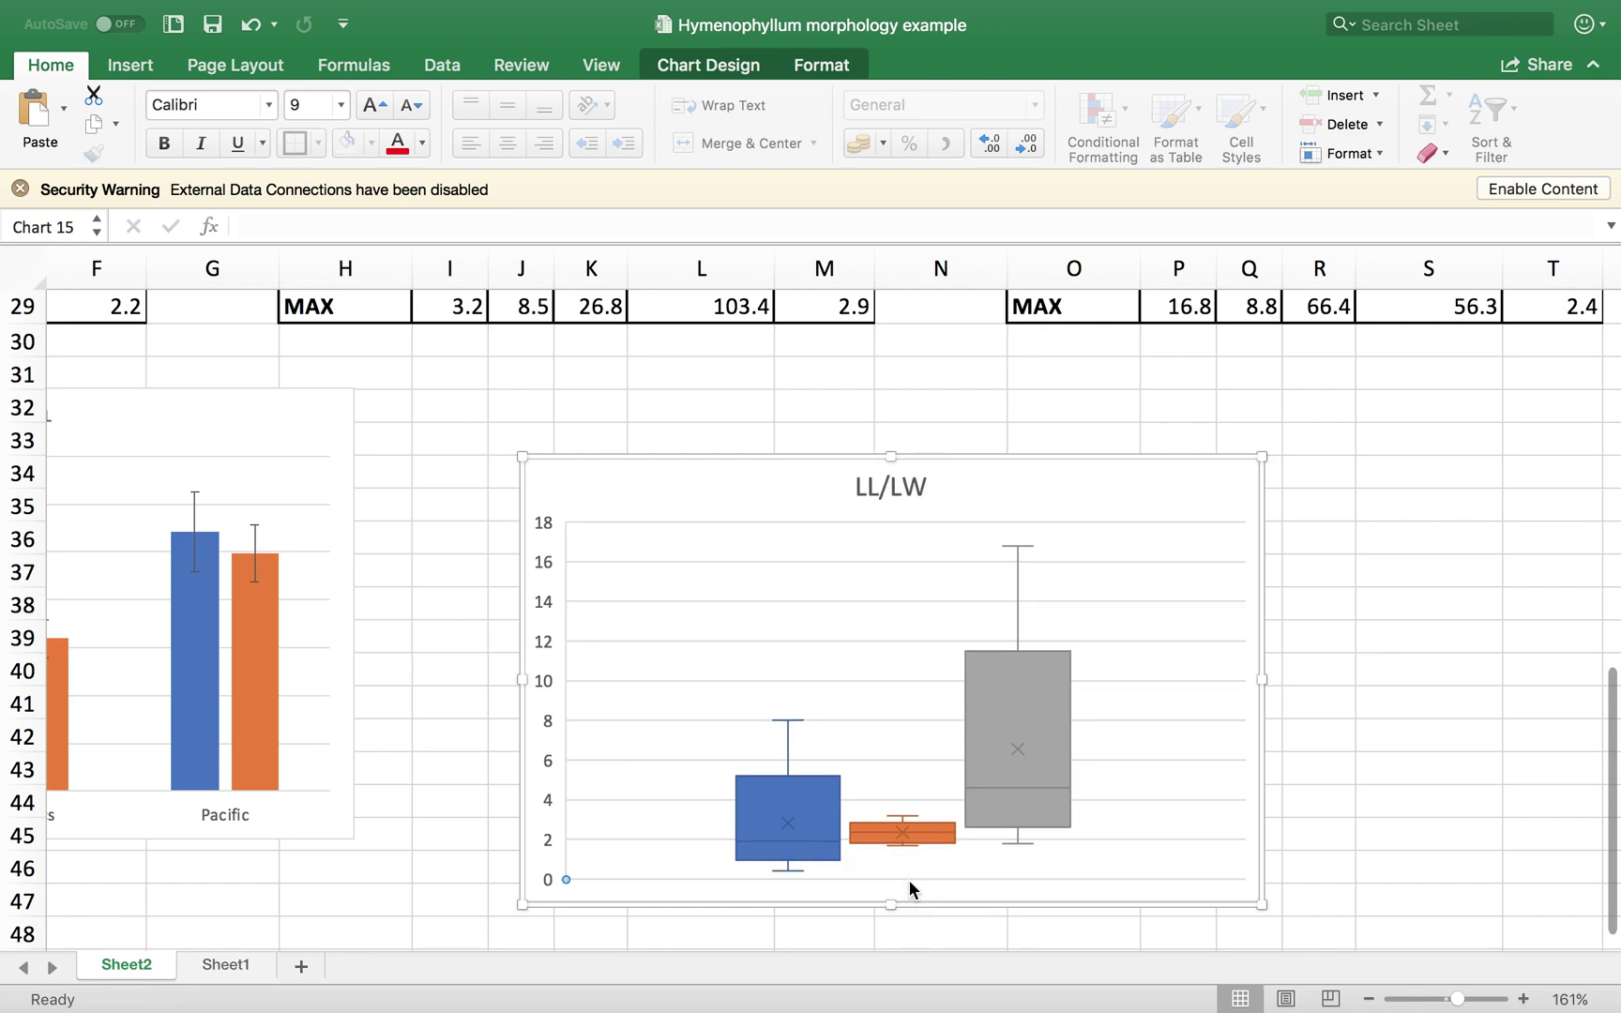
click(737, 73)
click(56, 110)
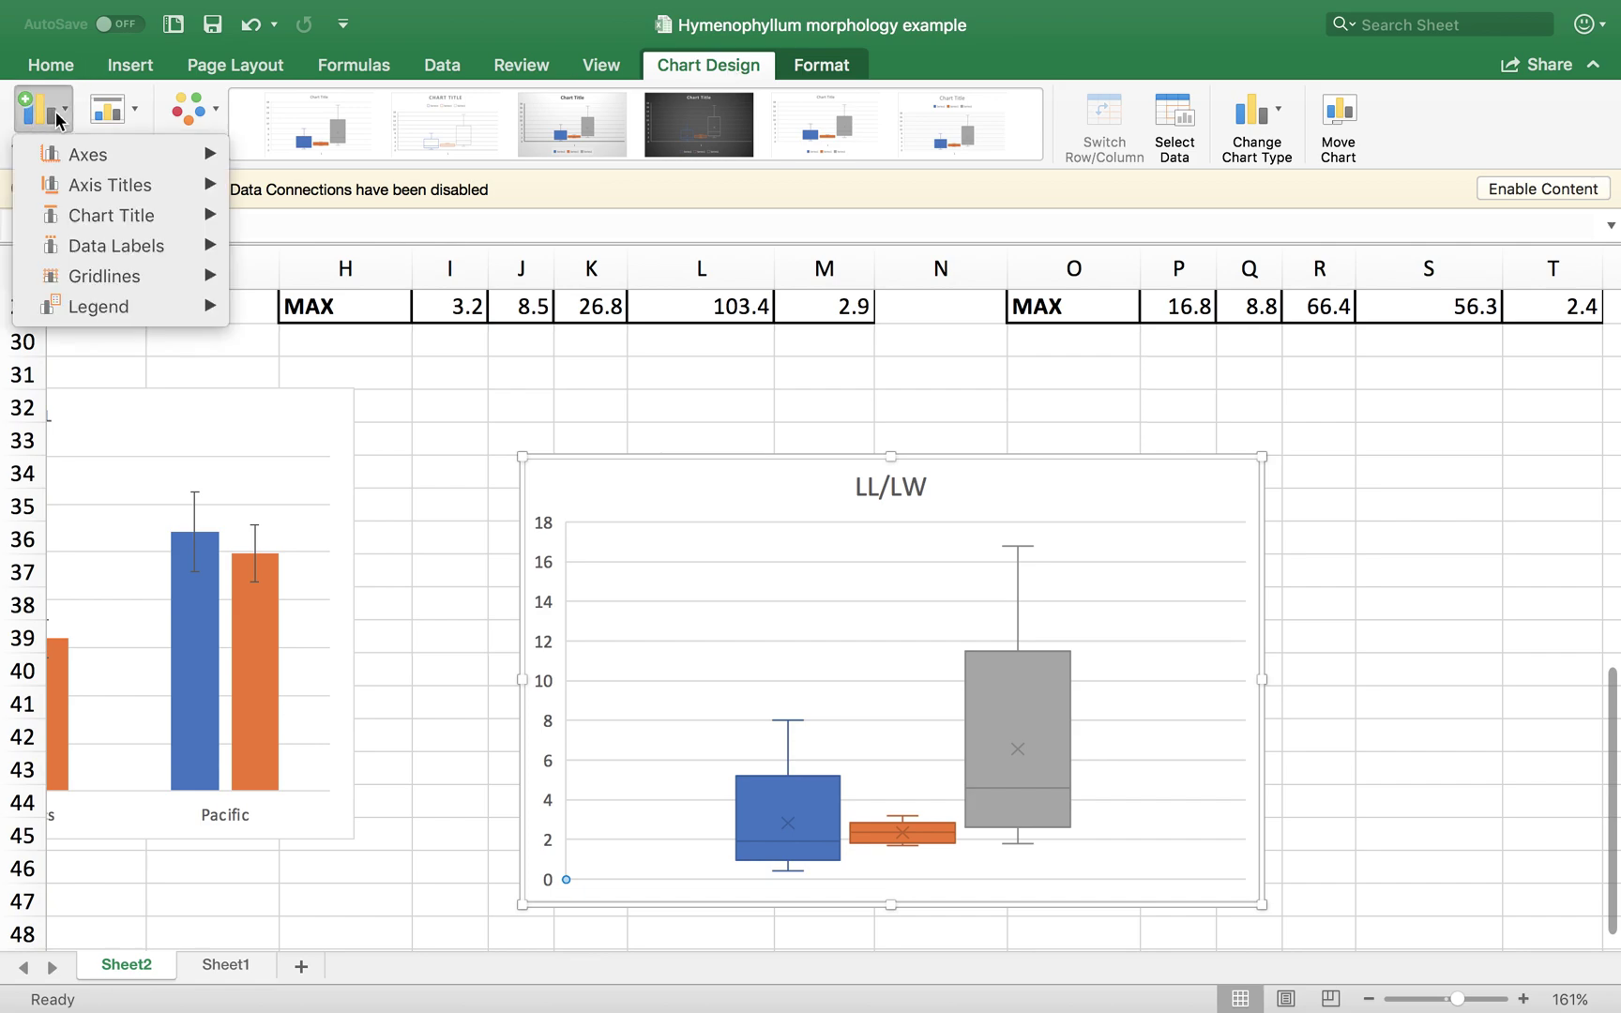
mouse_move(126, 311)
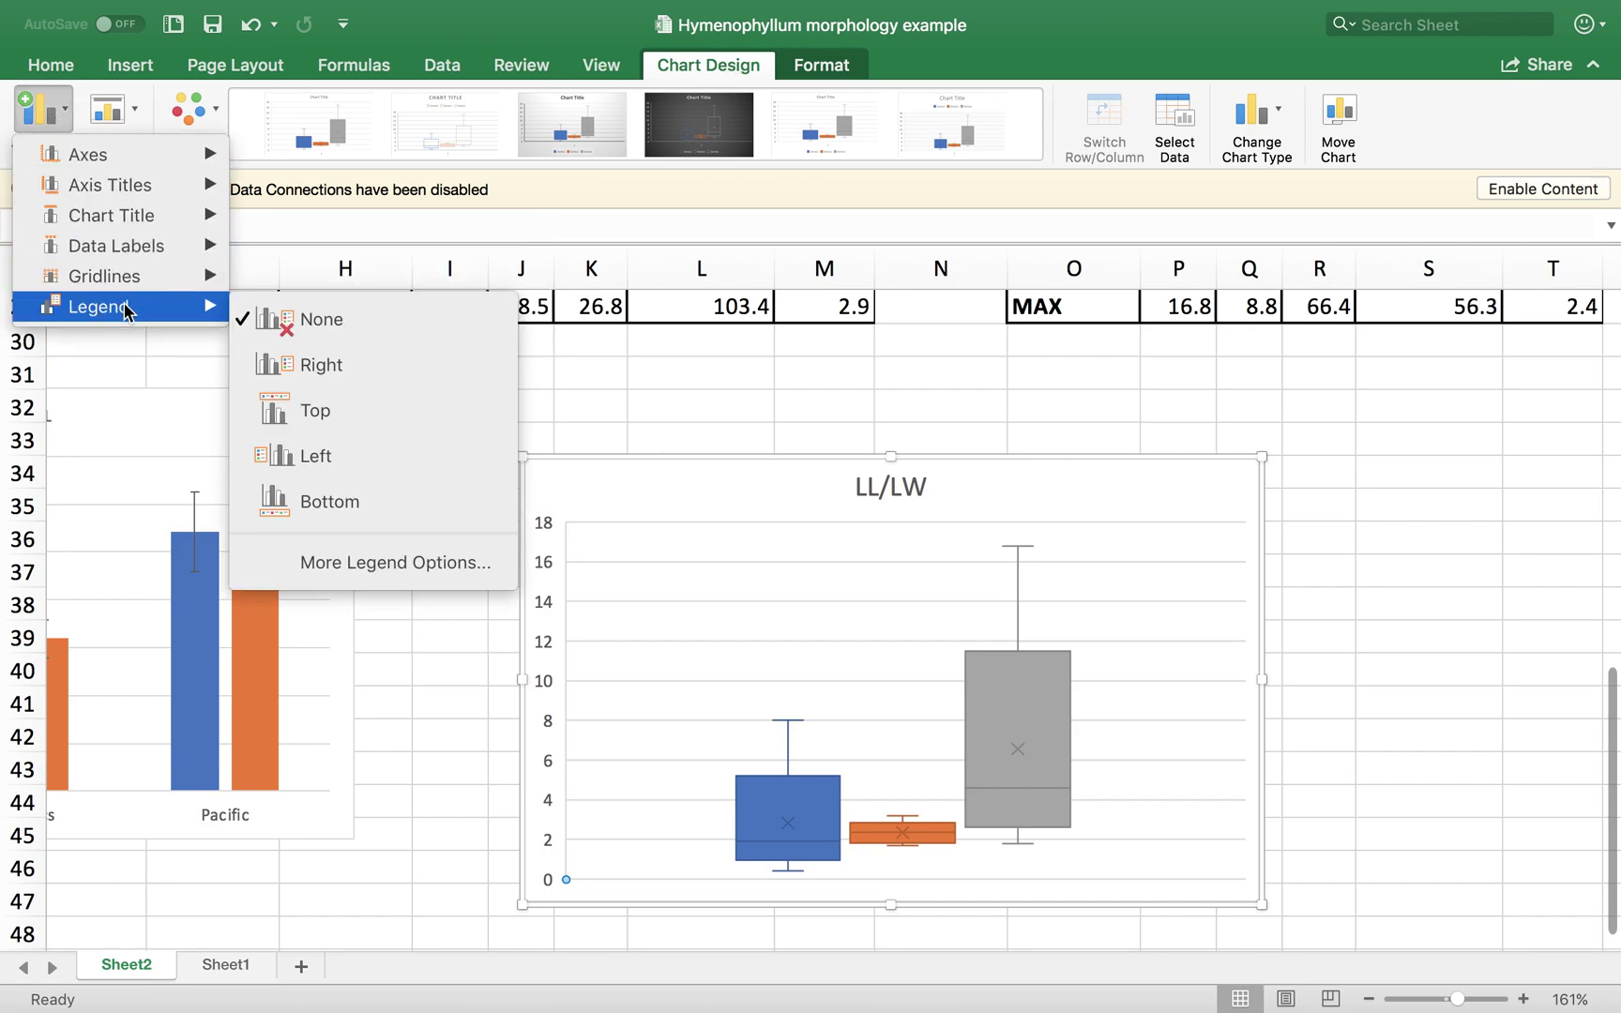
click(303, 515)
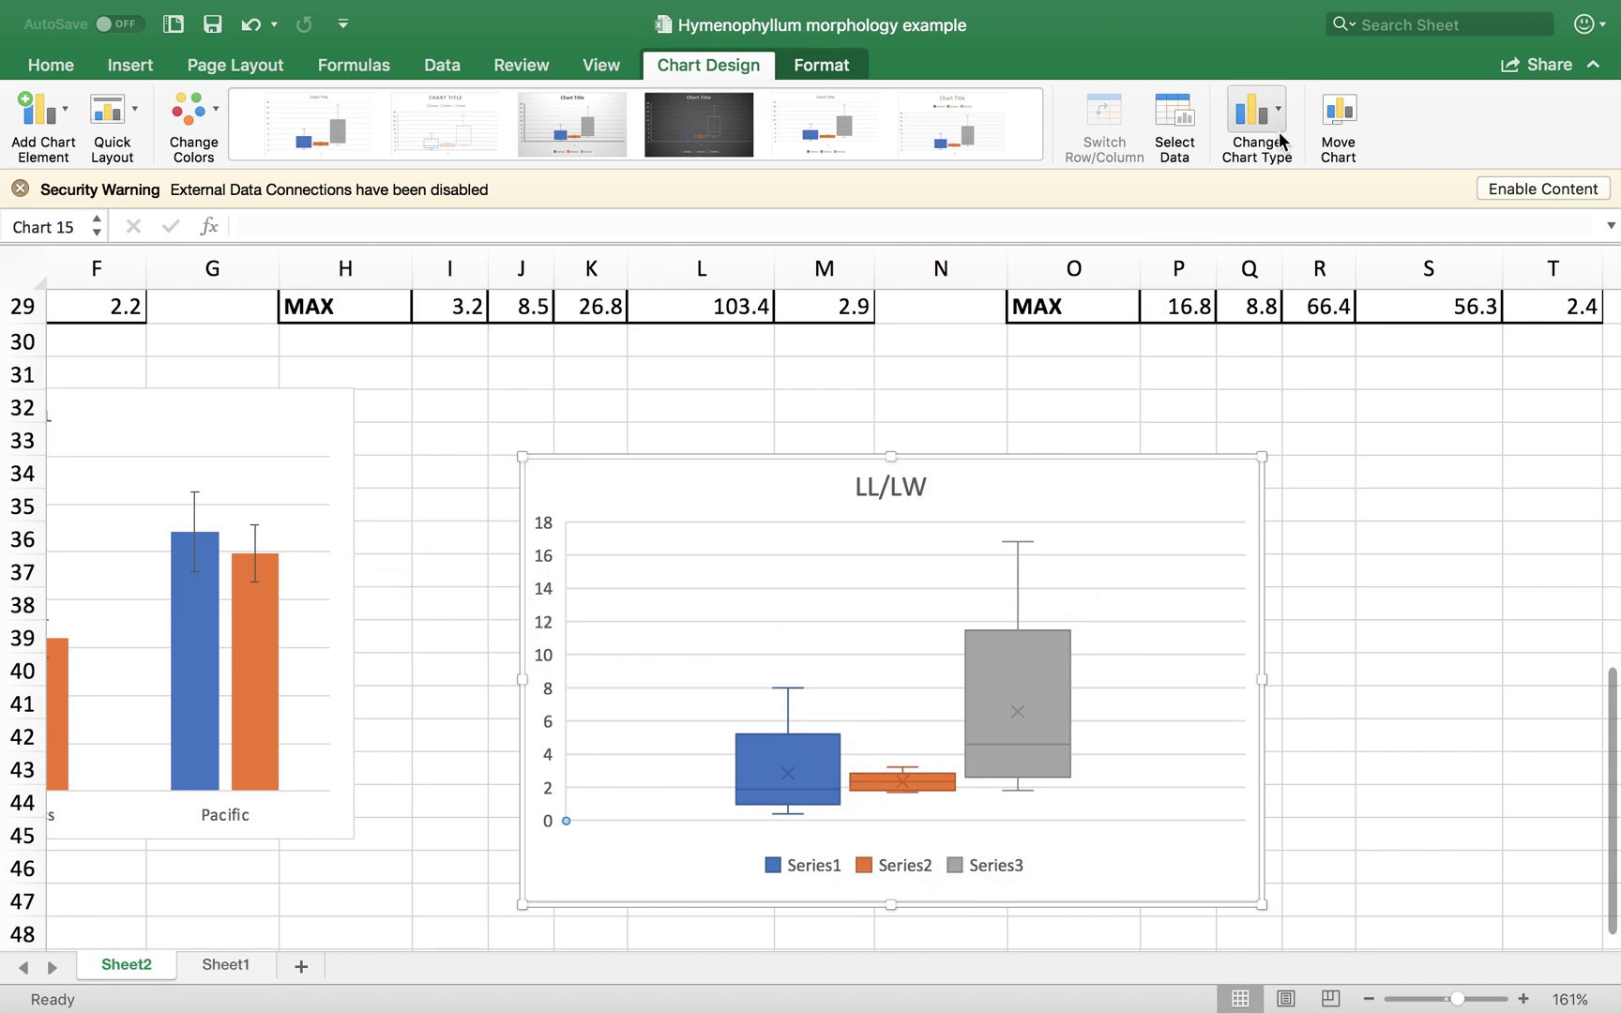
click(1174, 126)
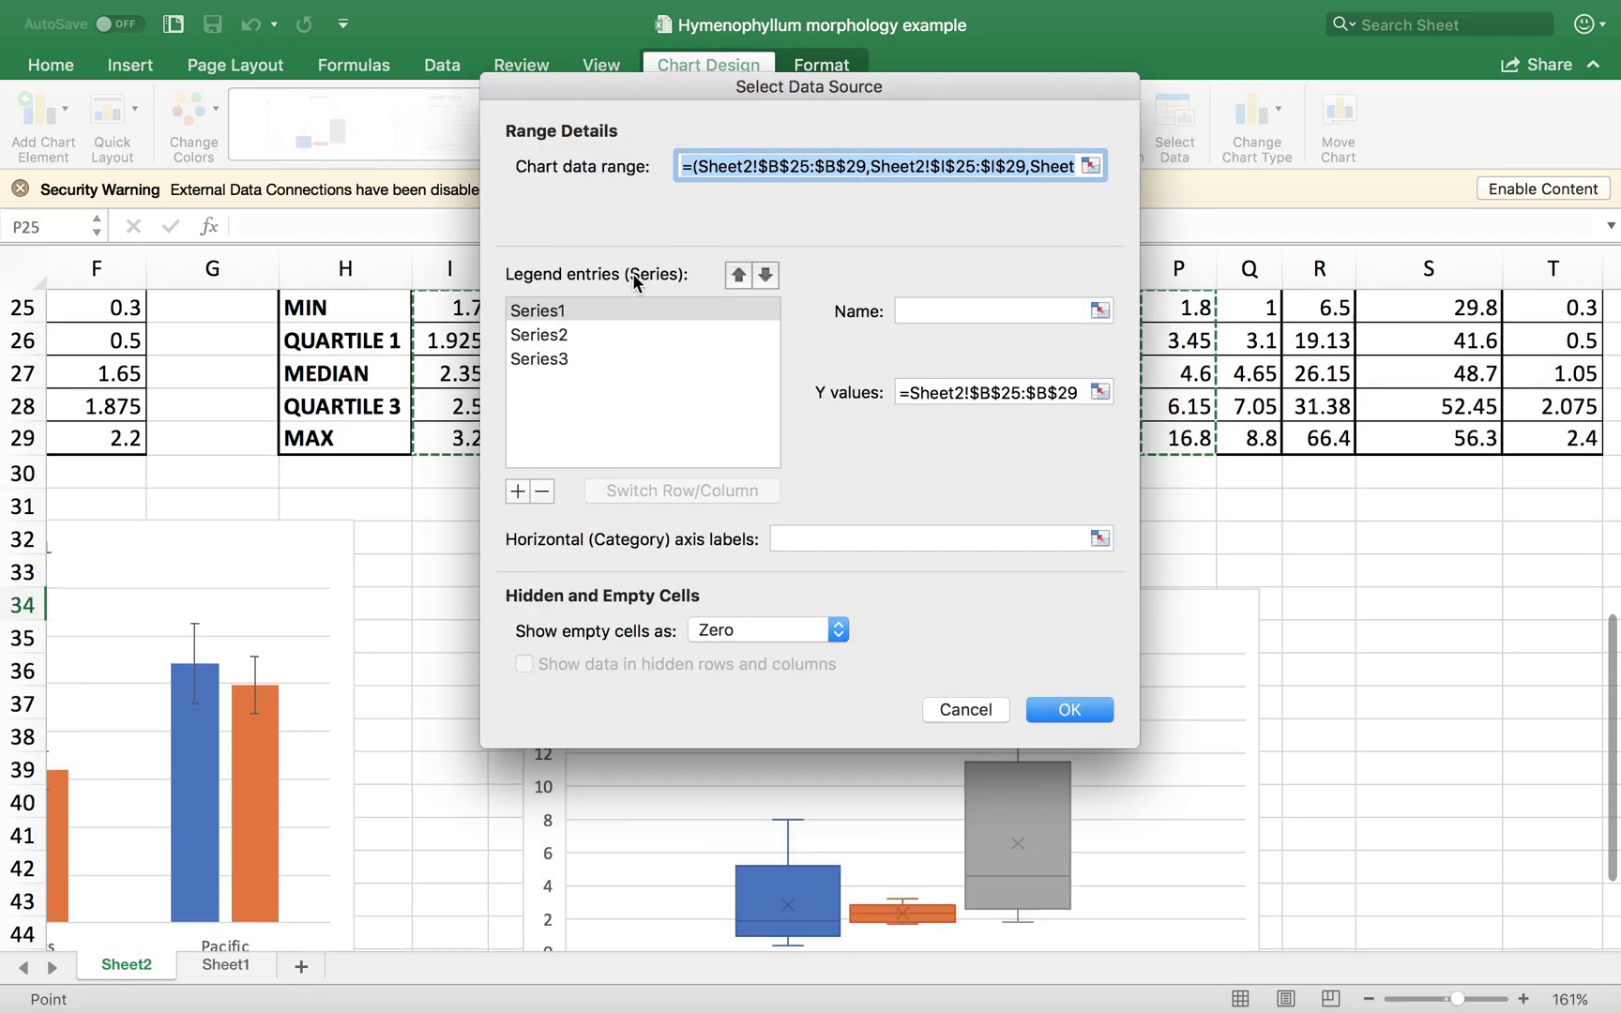
- Rename Series1, Series2 and Series3 to Asia, Neotropics and Pacific in Select Data
click(576, 308)
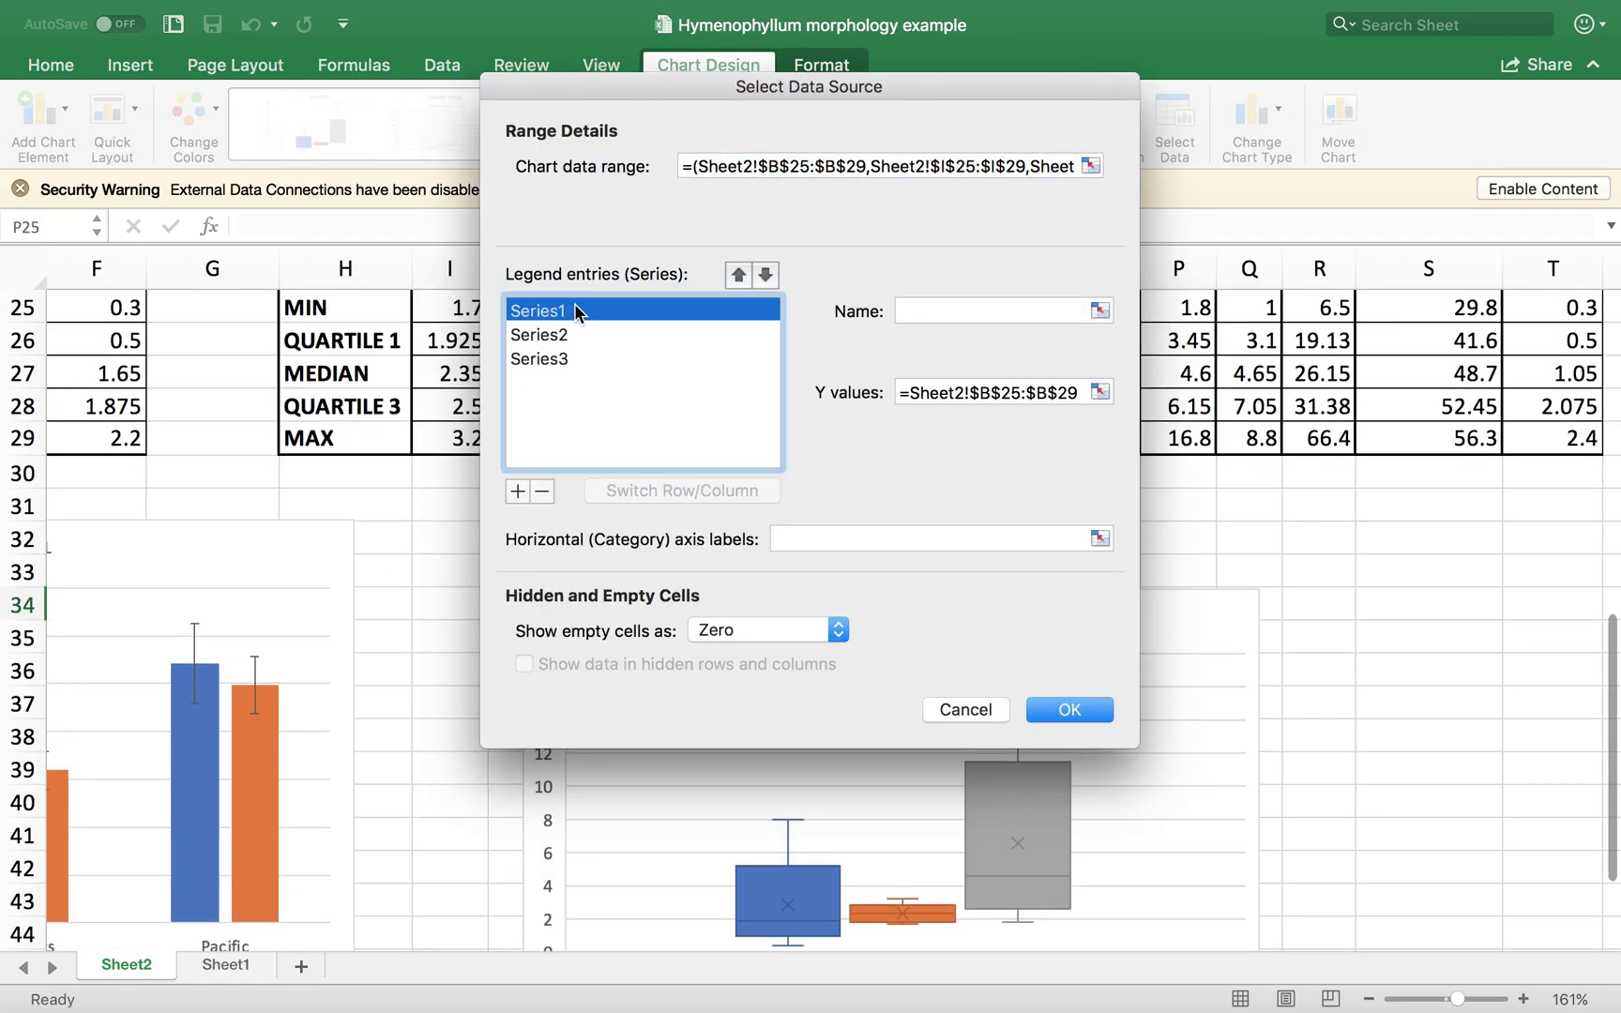
click(1069, 314)
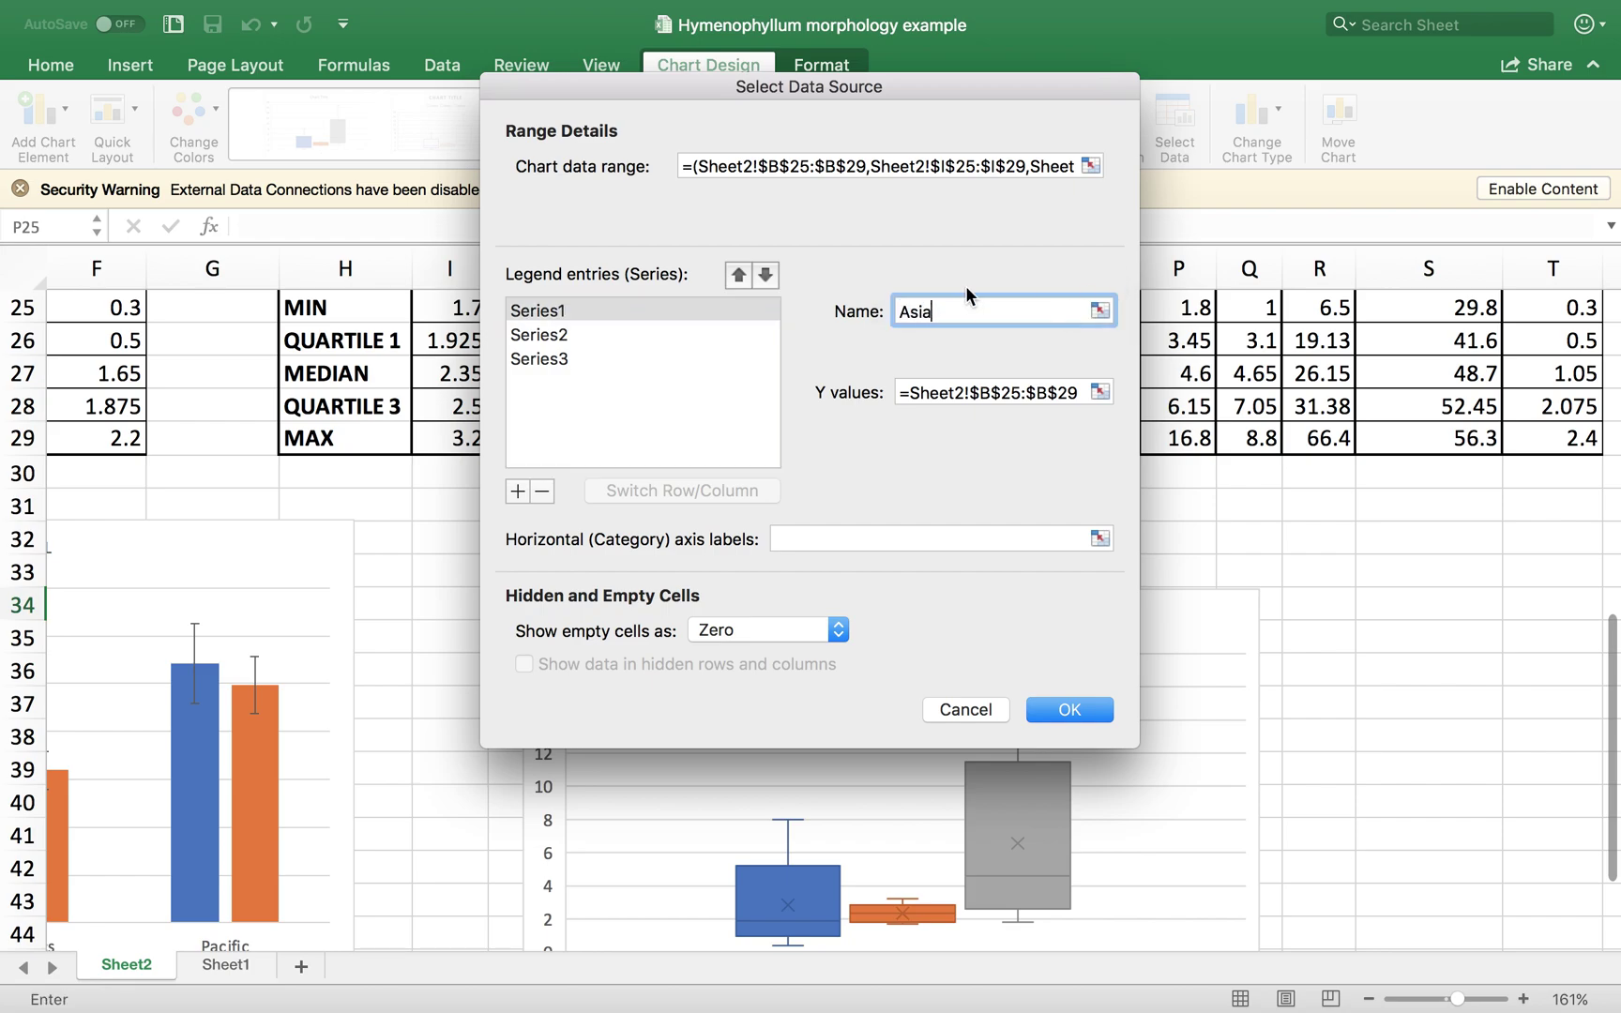
click(602, 335)
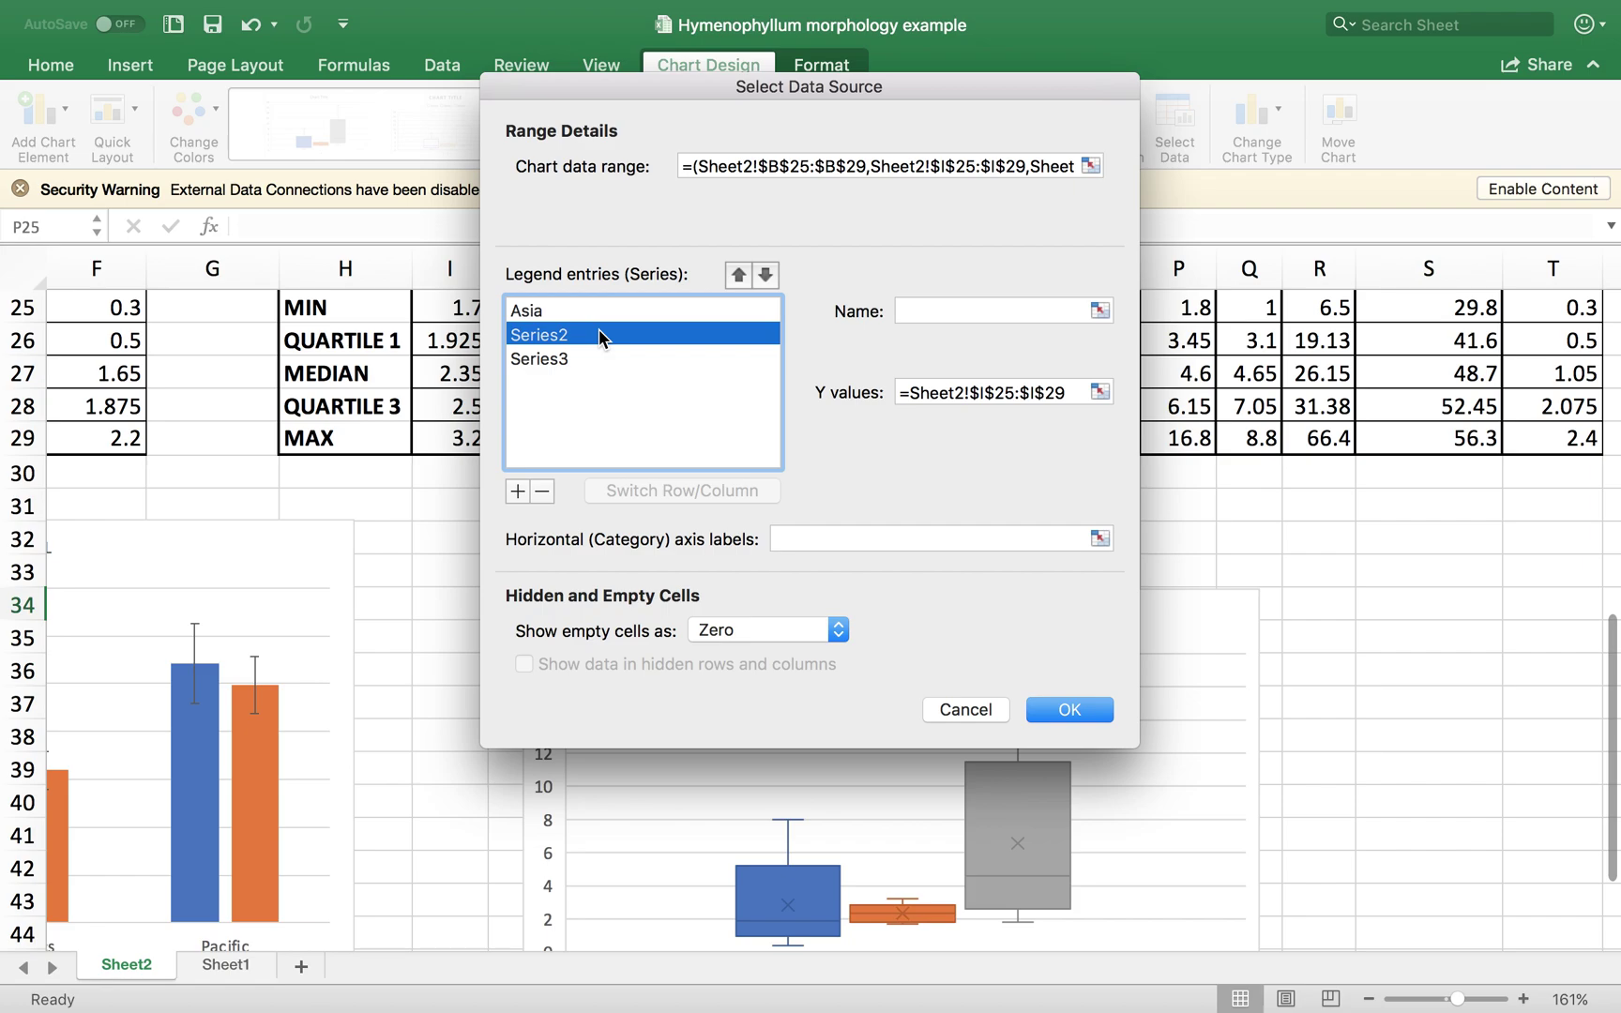
click(1017, 313)
text(Neot)
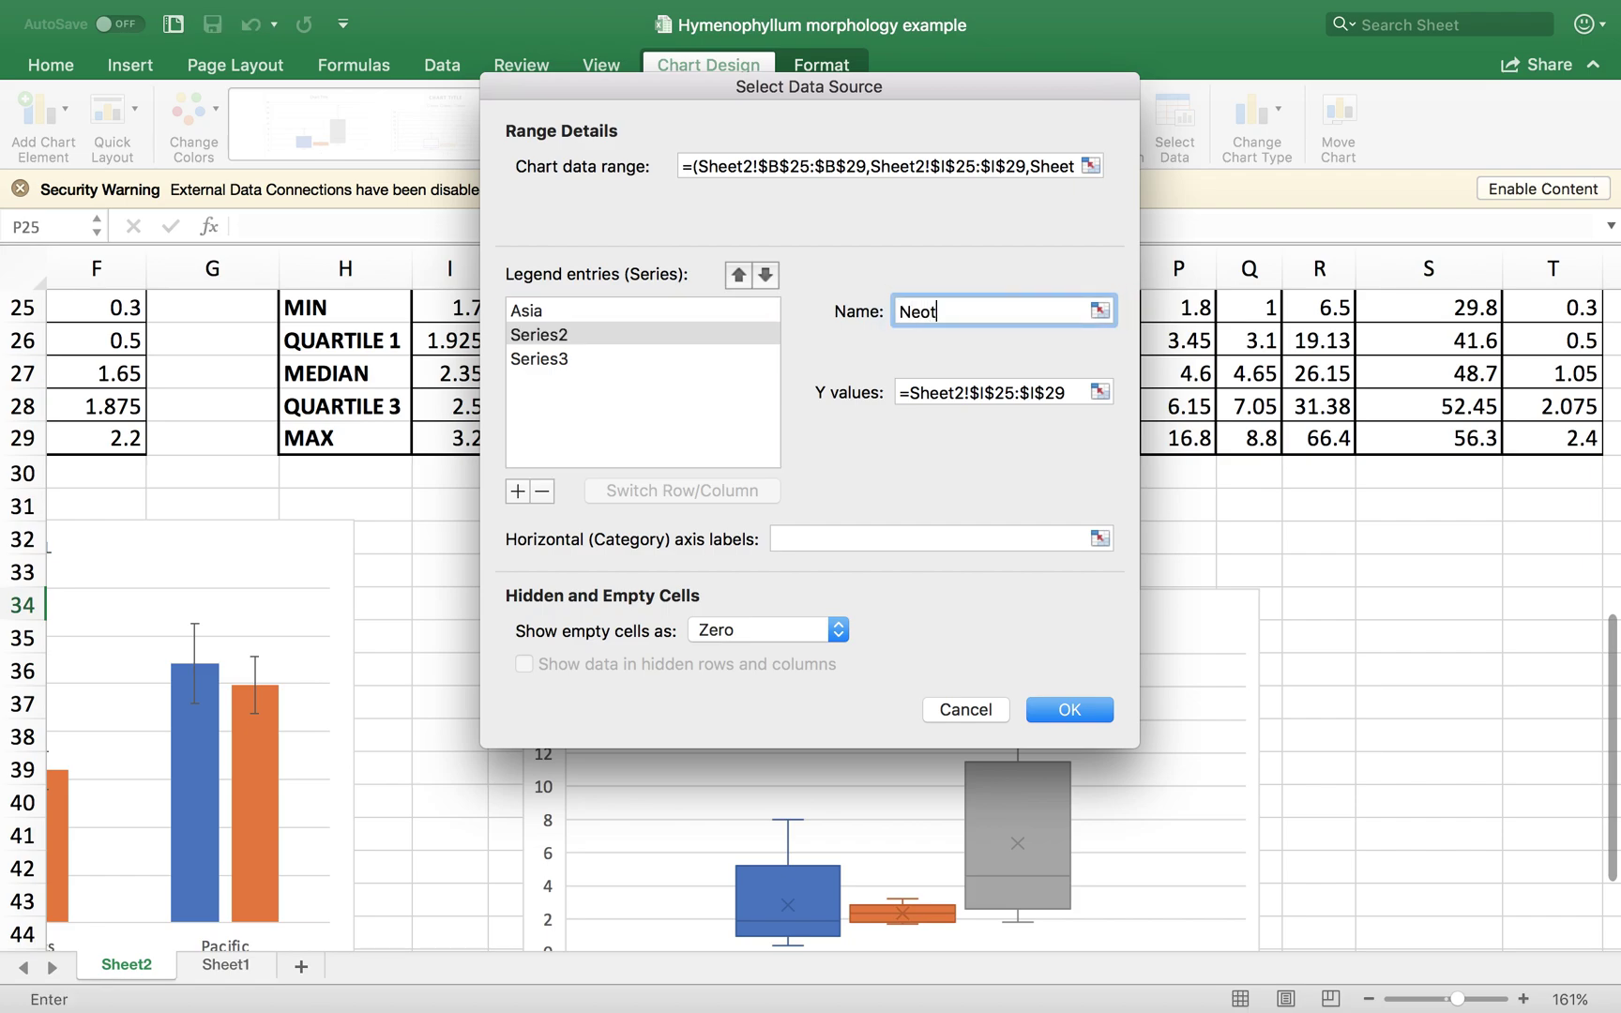
text(ropics)
click(582, 365)
click(912, 313)
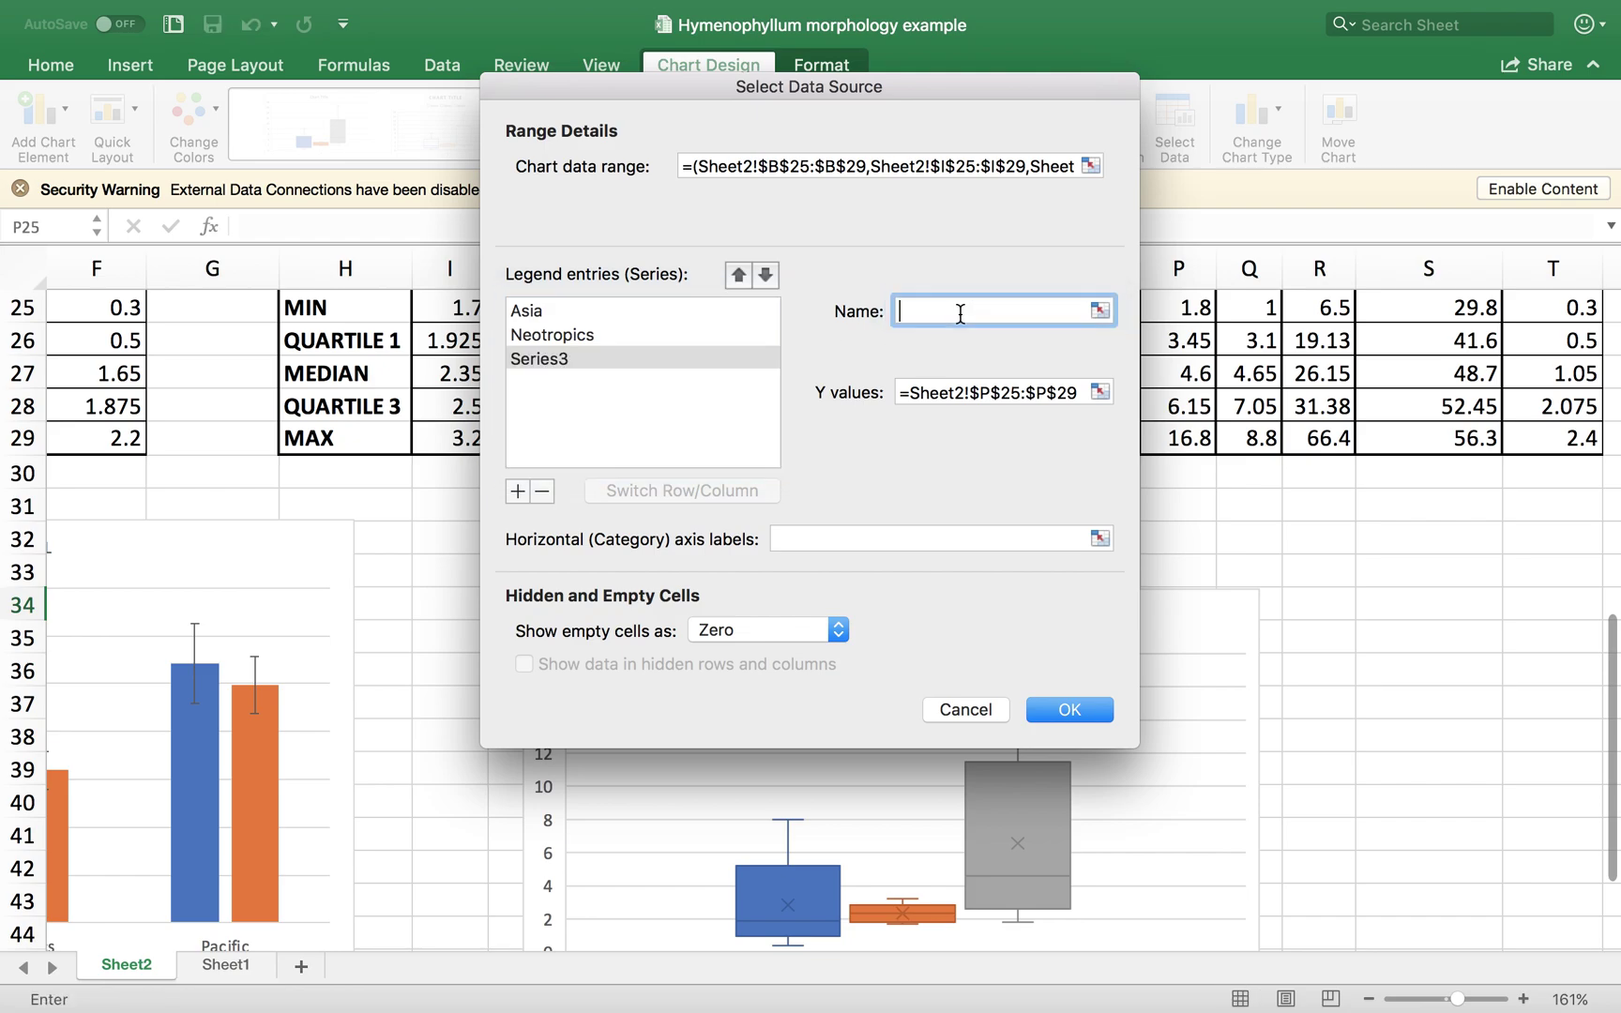
text(Pacific)
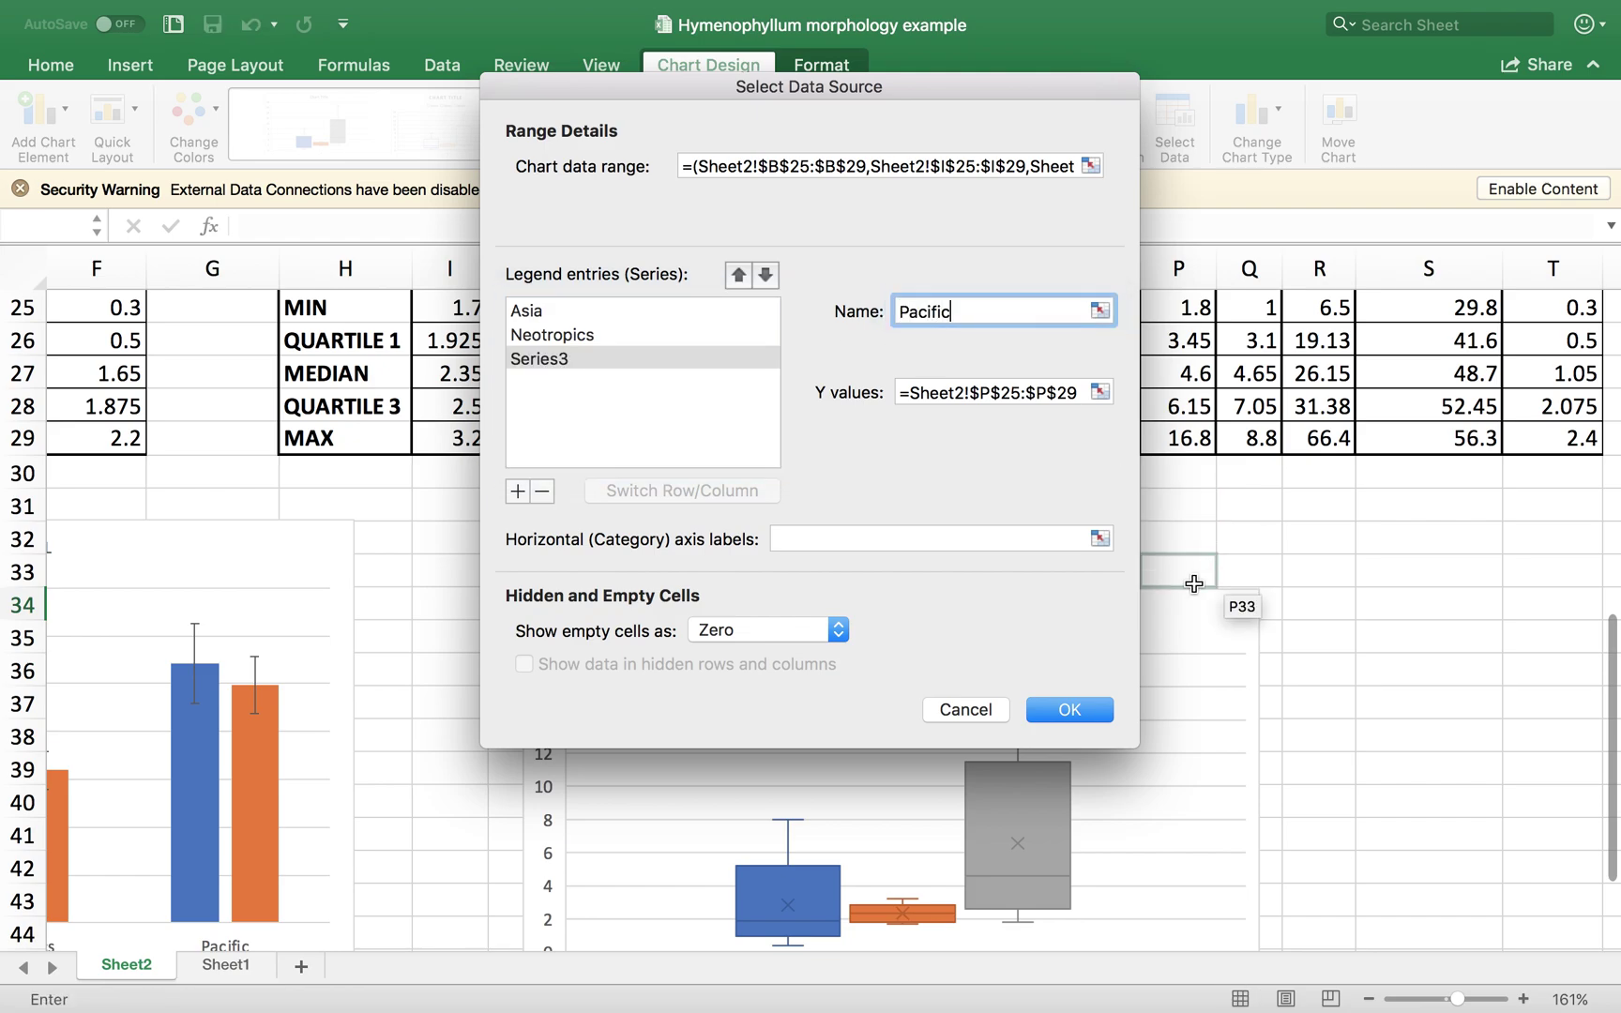
click(1060, 709)
scroll(1168, 727, down, 5)
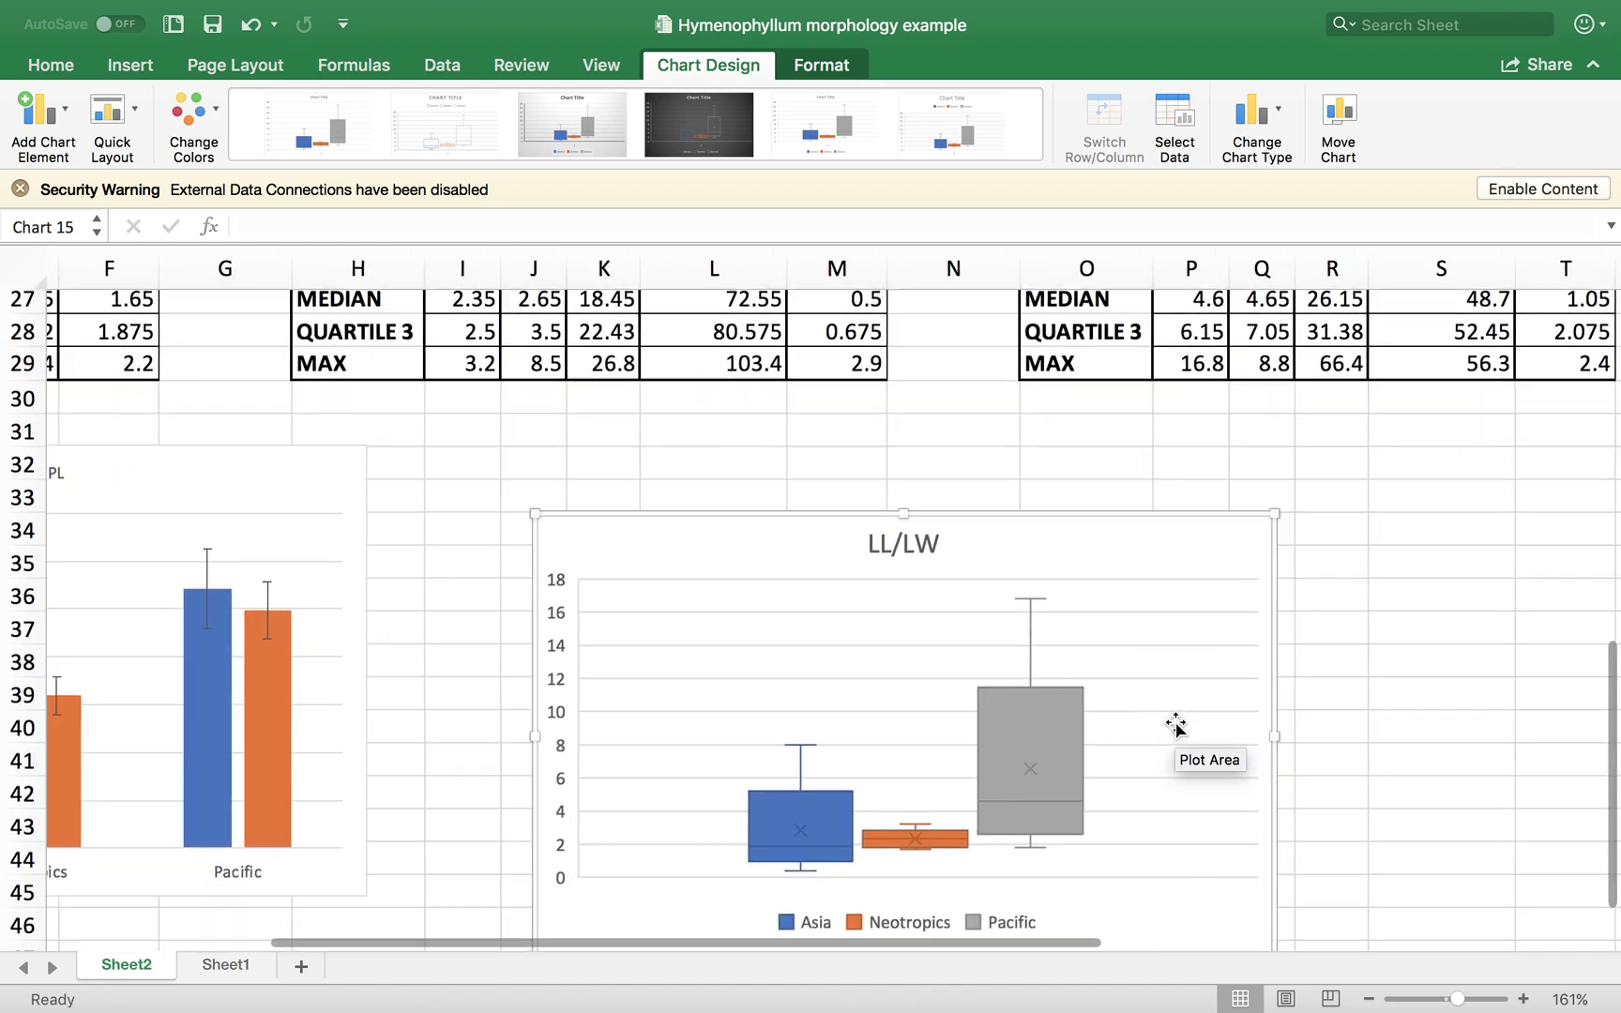
- Add a primary vertical axis title reading 'Size (mm)' to the LL/LW box plot
click(39, 113)
mouse_move(116, 196)
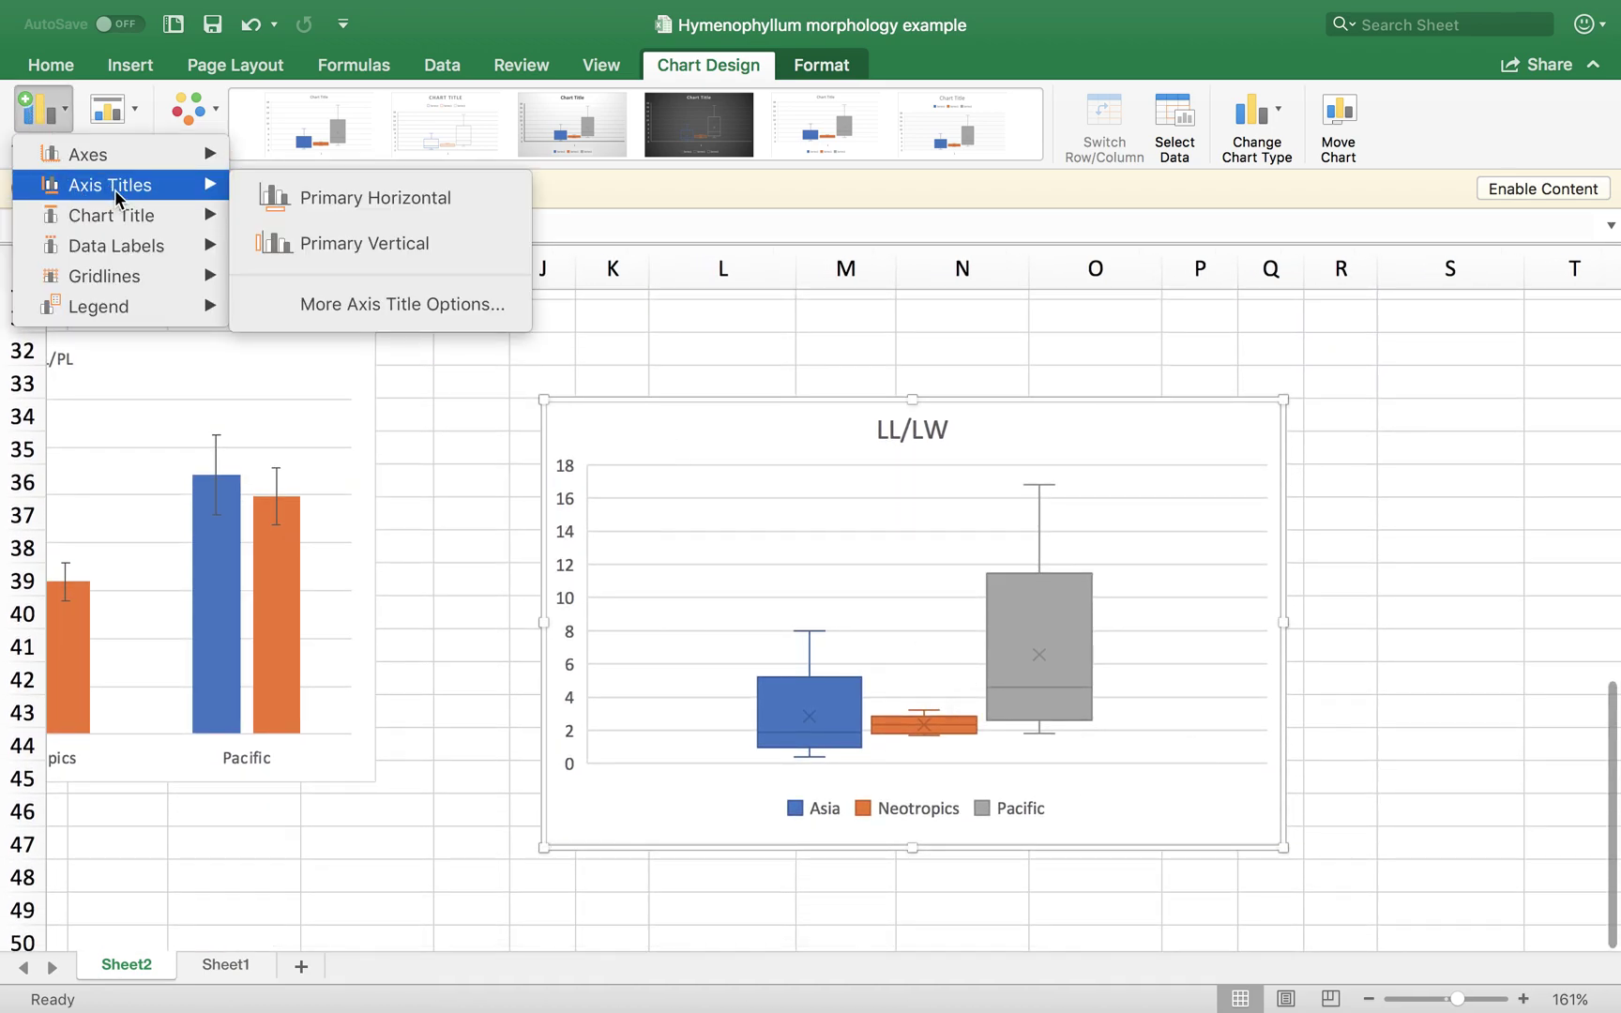
click(314, 244)
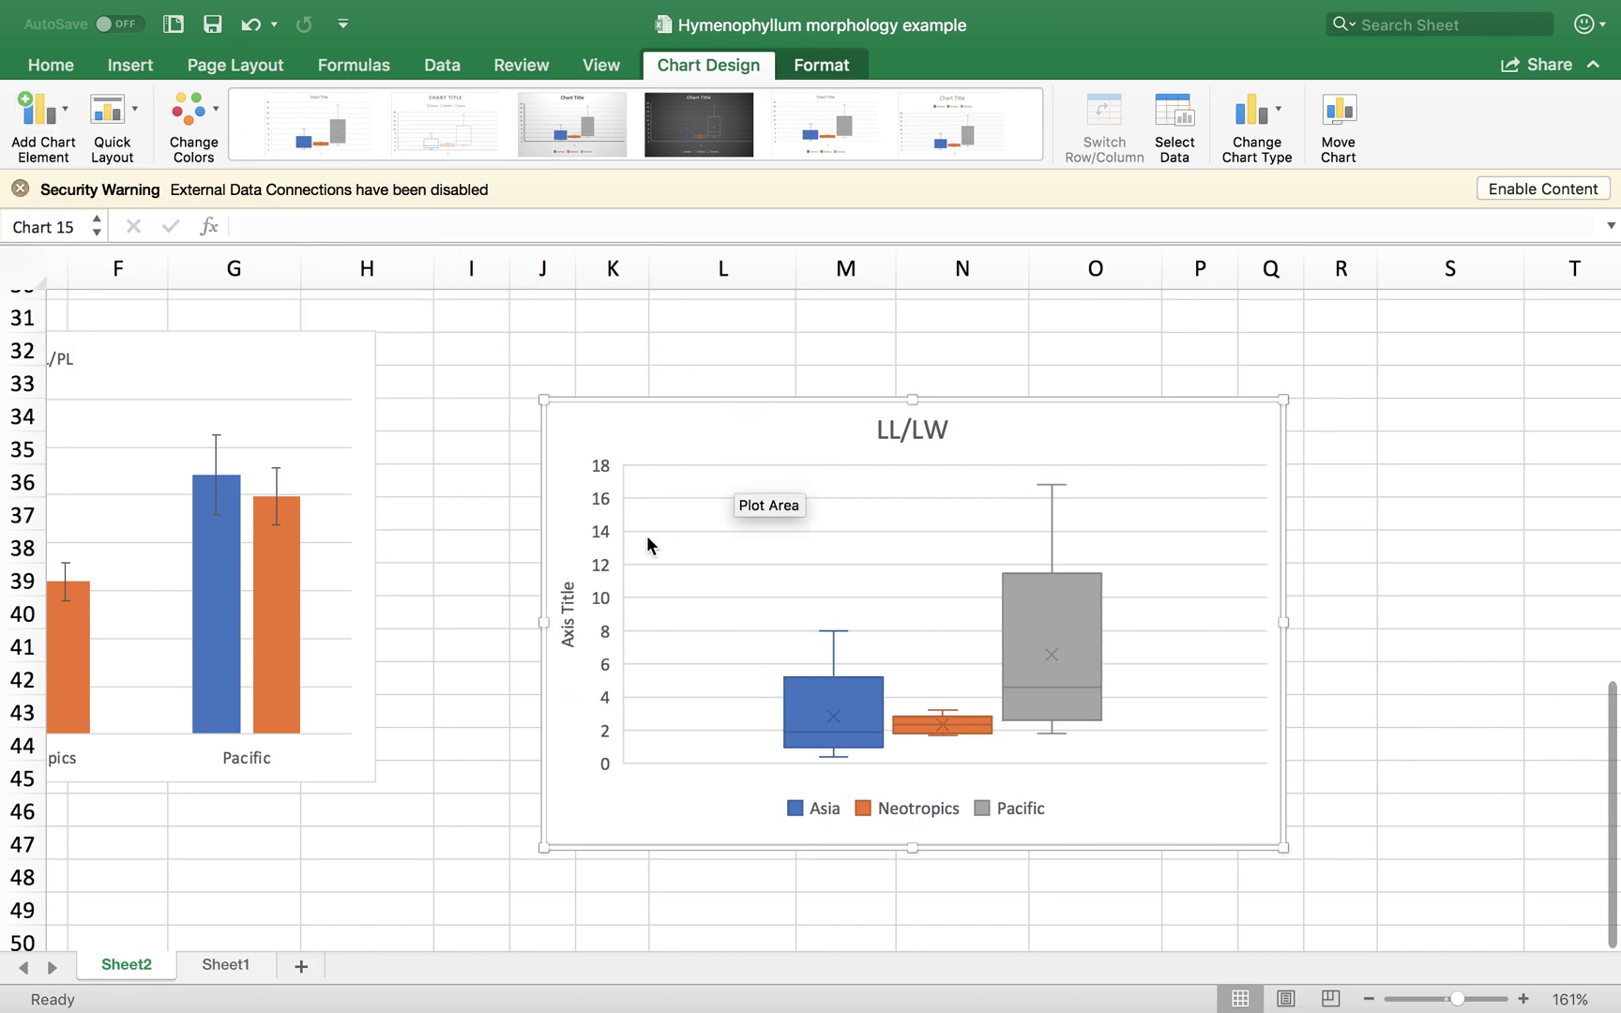
click(563, 589)
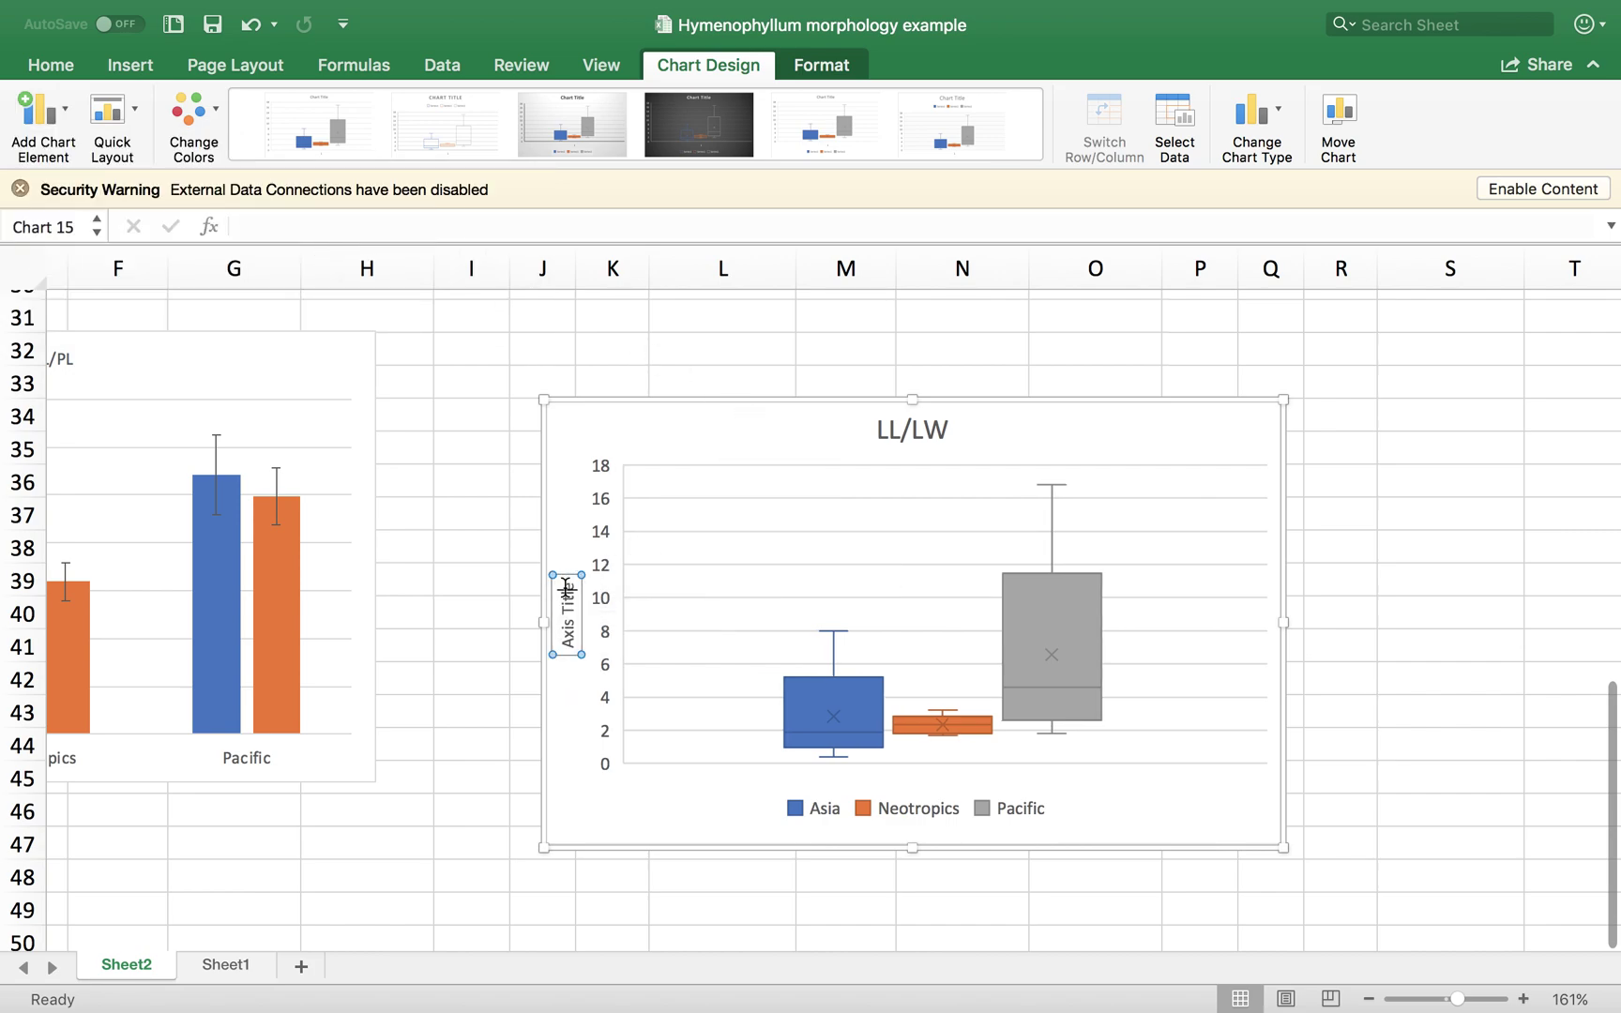
key(BackSpace)
key(BackSpace)
key(BackSpace)
key(BackSpace)
key(BackSpace)
key(BackSpace)
key(BackSpace)
key(BackSpace)
key(BackSpace)
key(BackSpace)
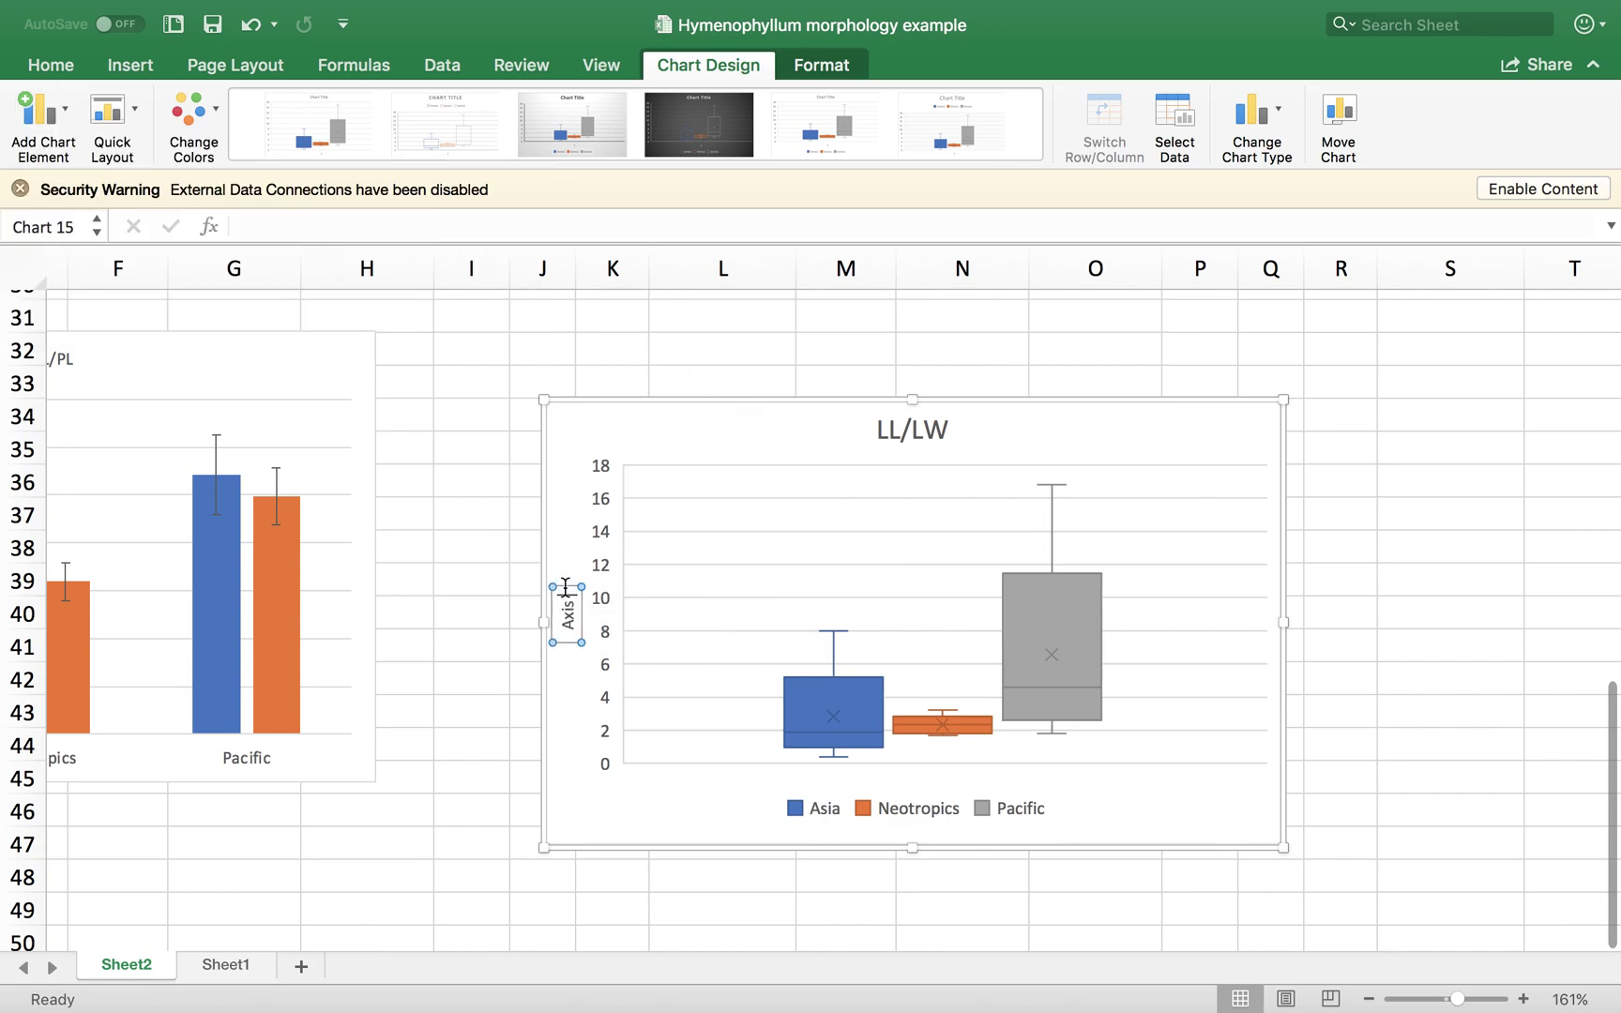
text(Size)
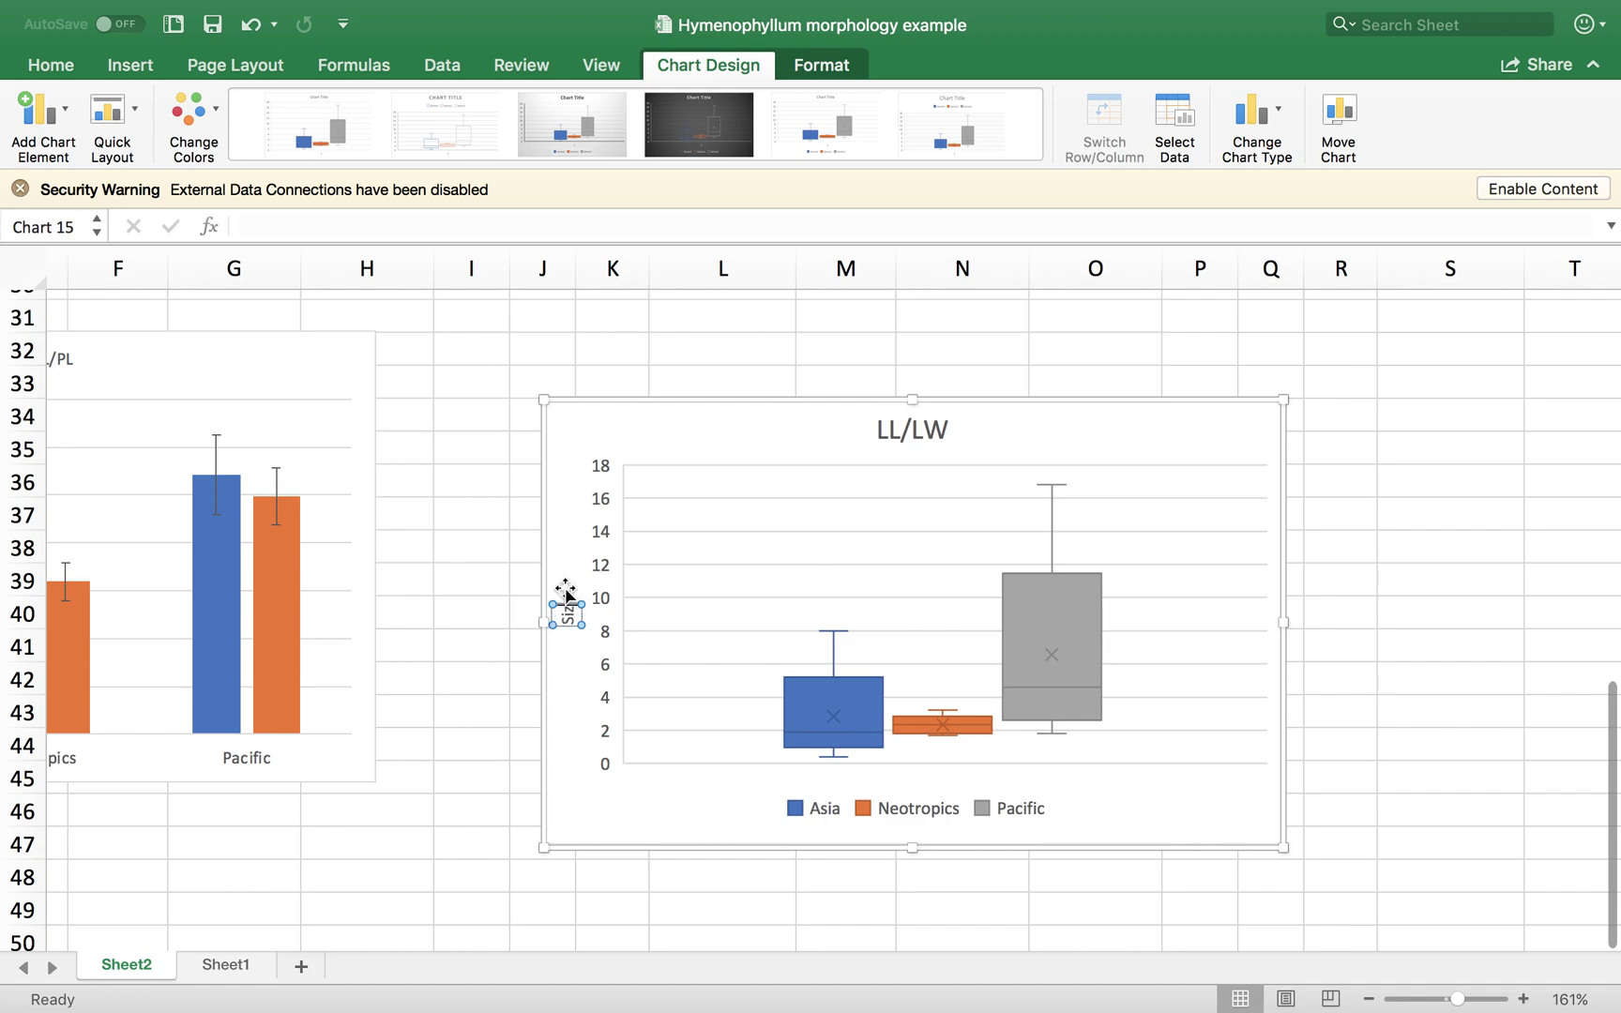
text( (mm))
click(1397, 597)
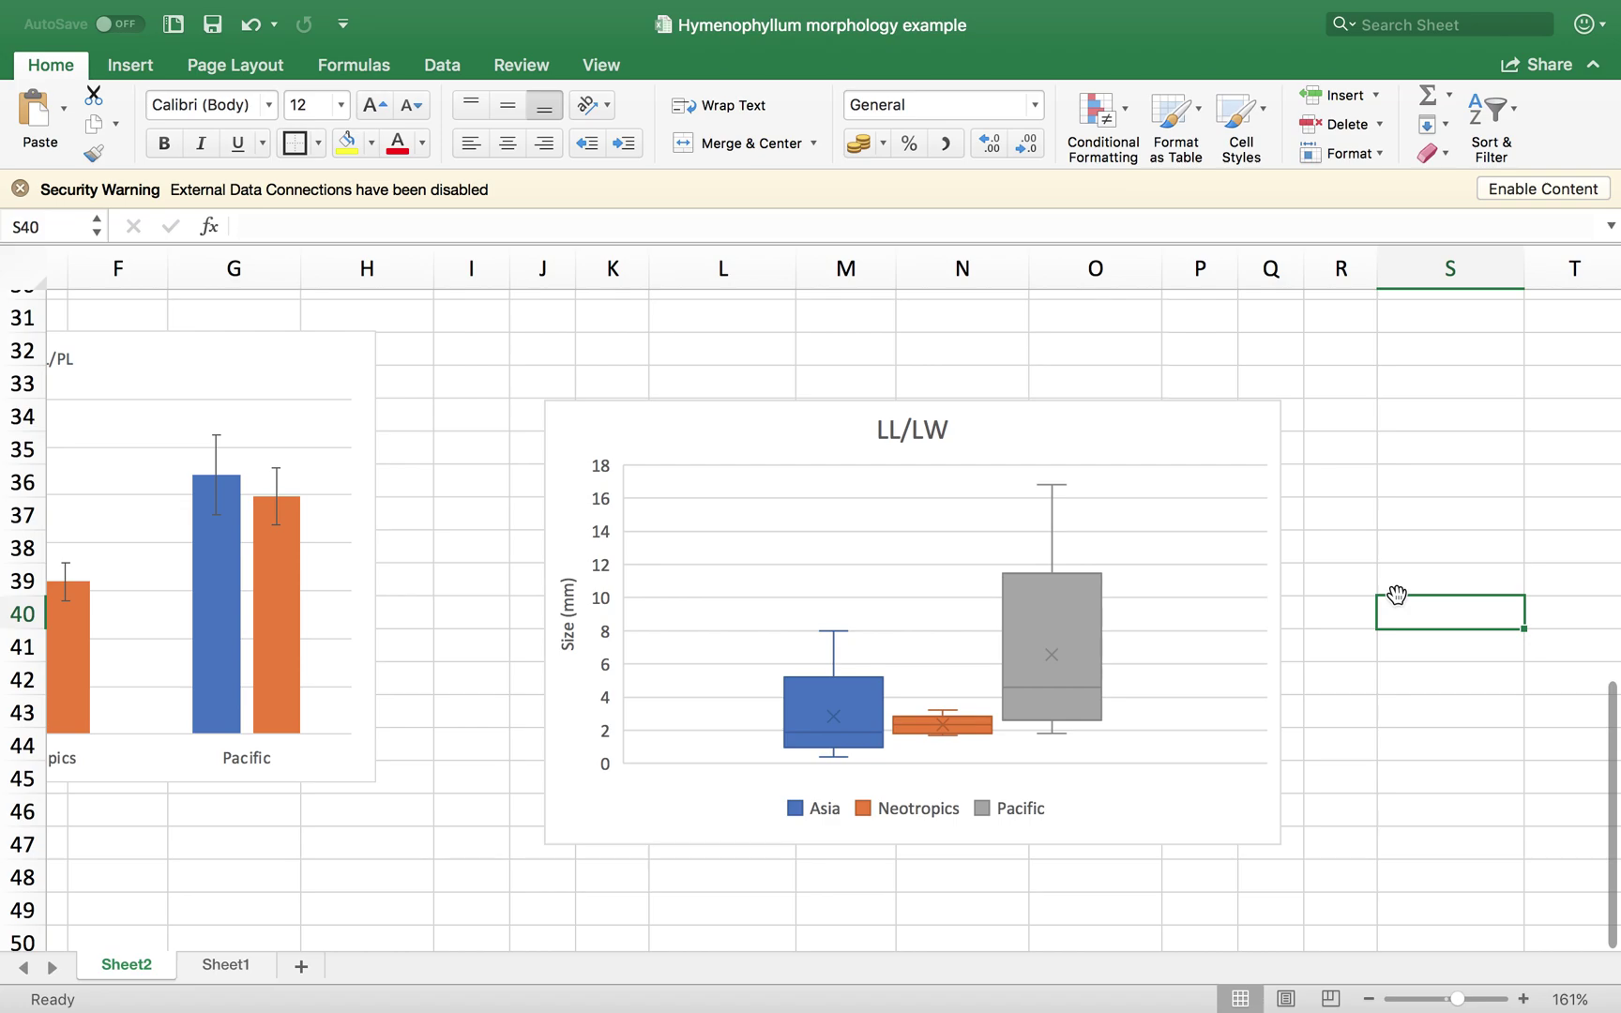
scroll(1398, 596, down, 5)
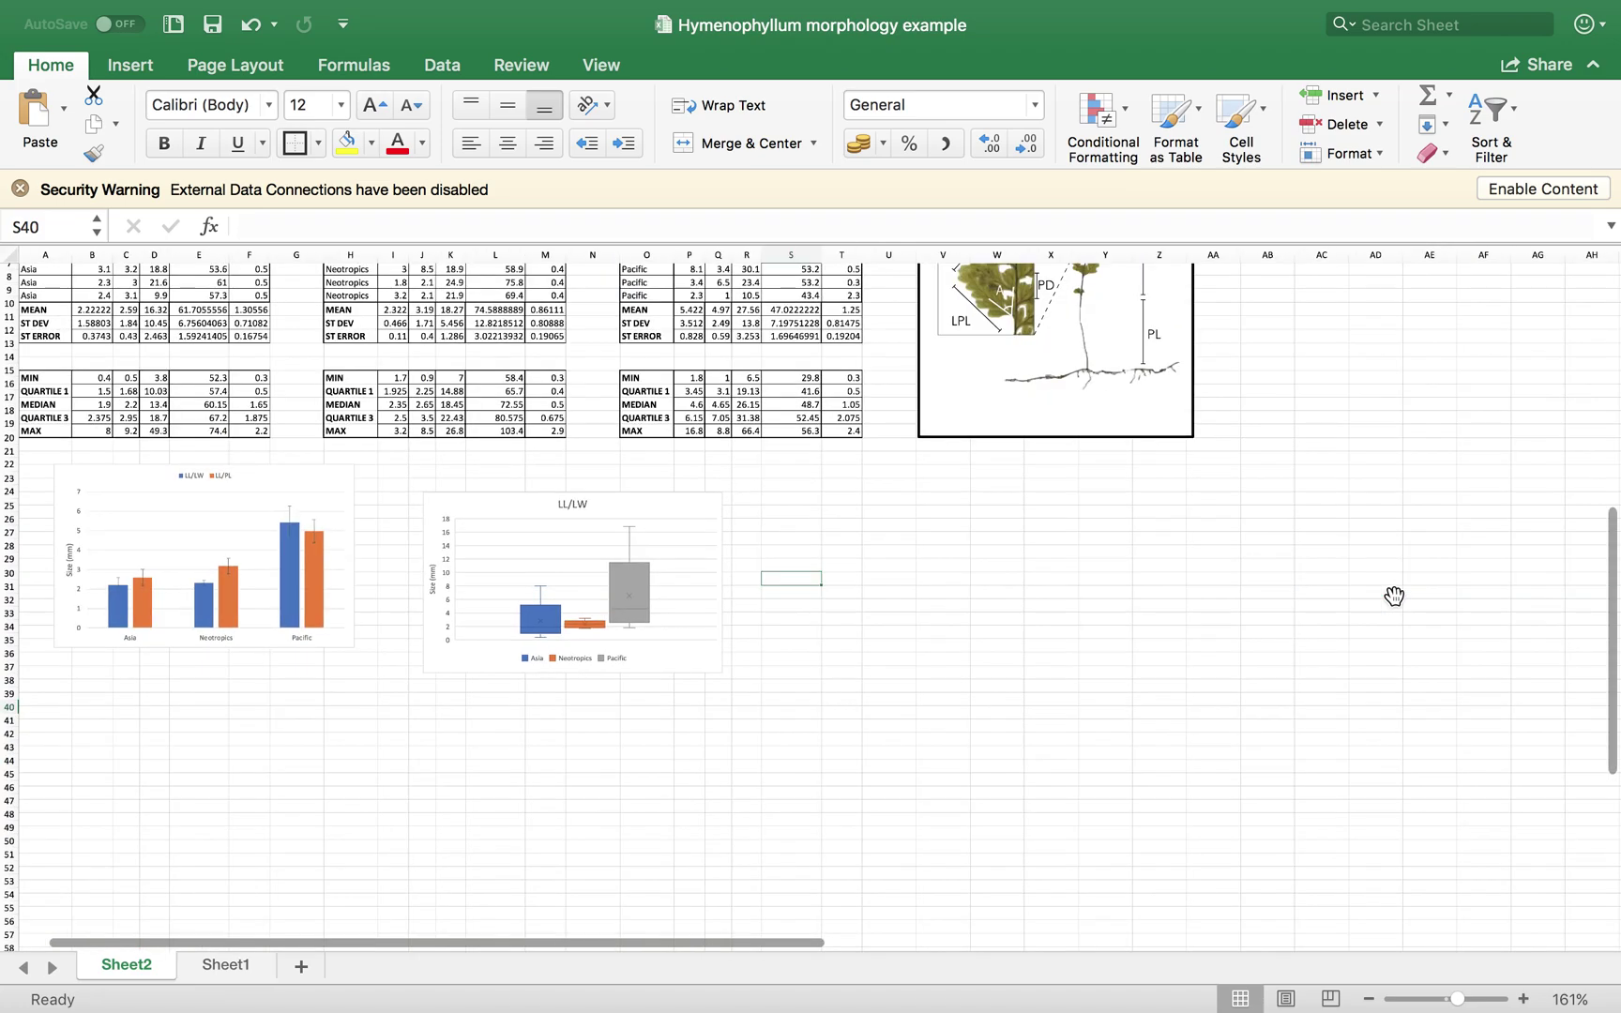
- Drag the LL/LW box plot upward so its top aligns with the column chart
scroll(1347, 640, up, 5)
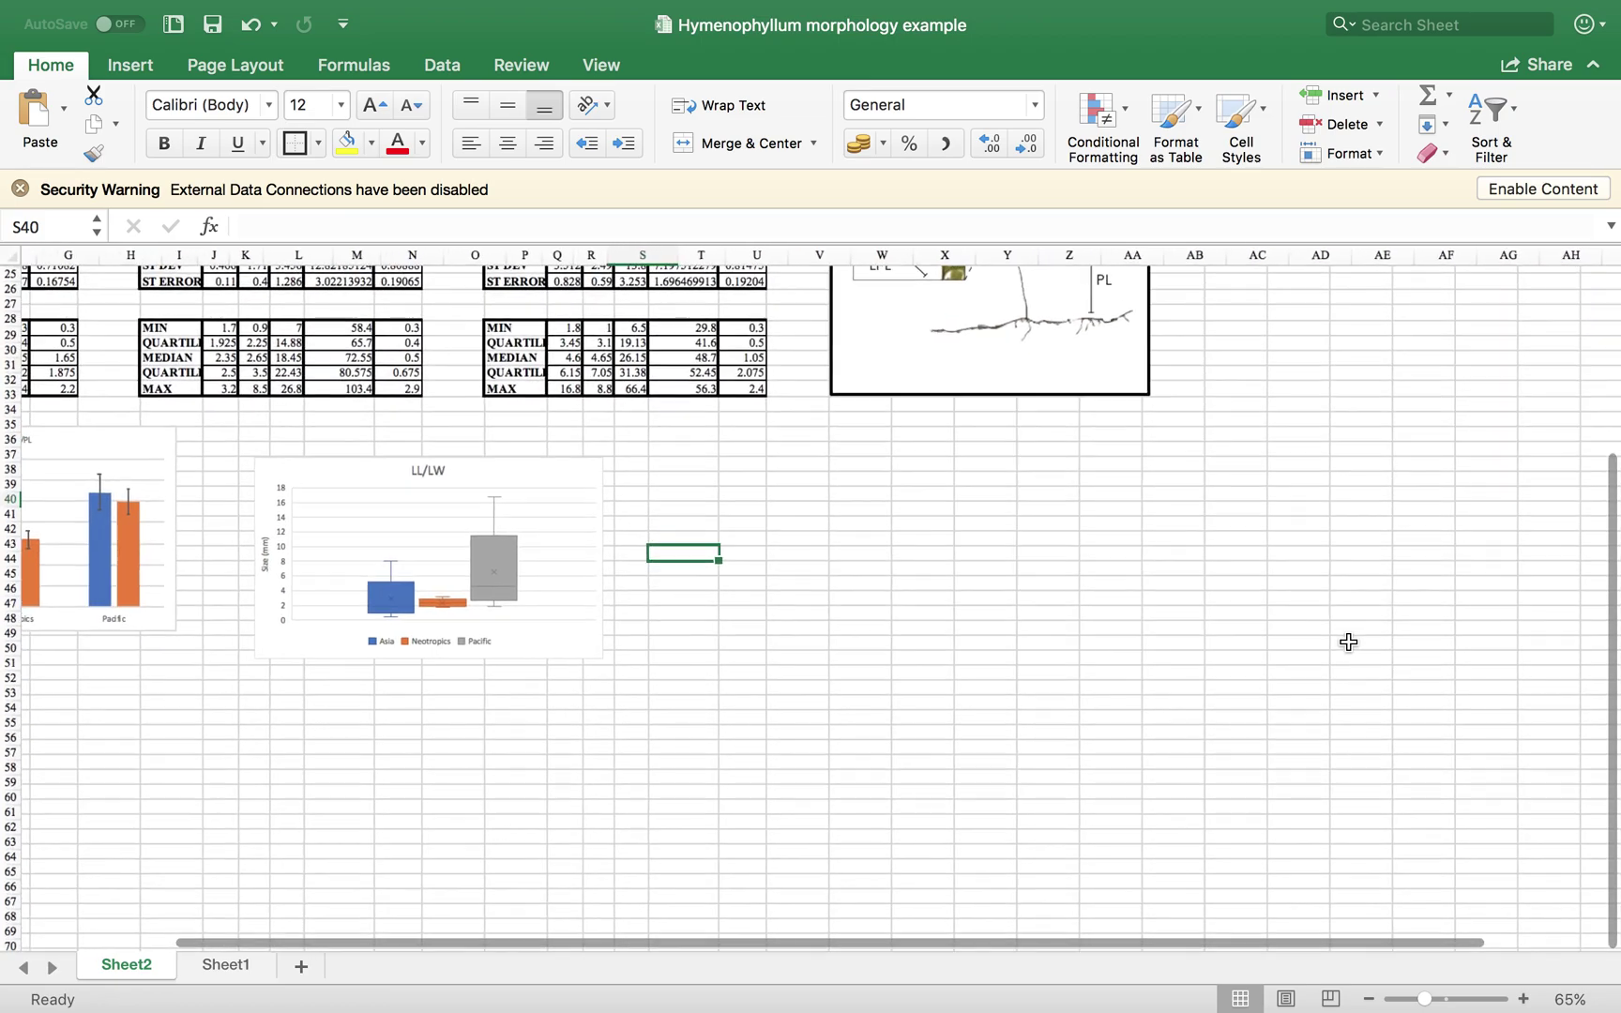
scroll(815, 483, up, 2)
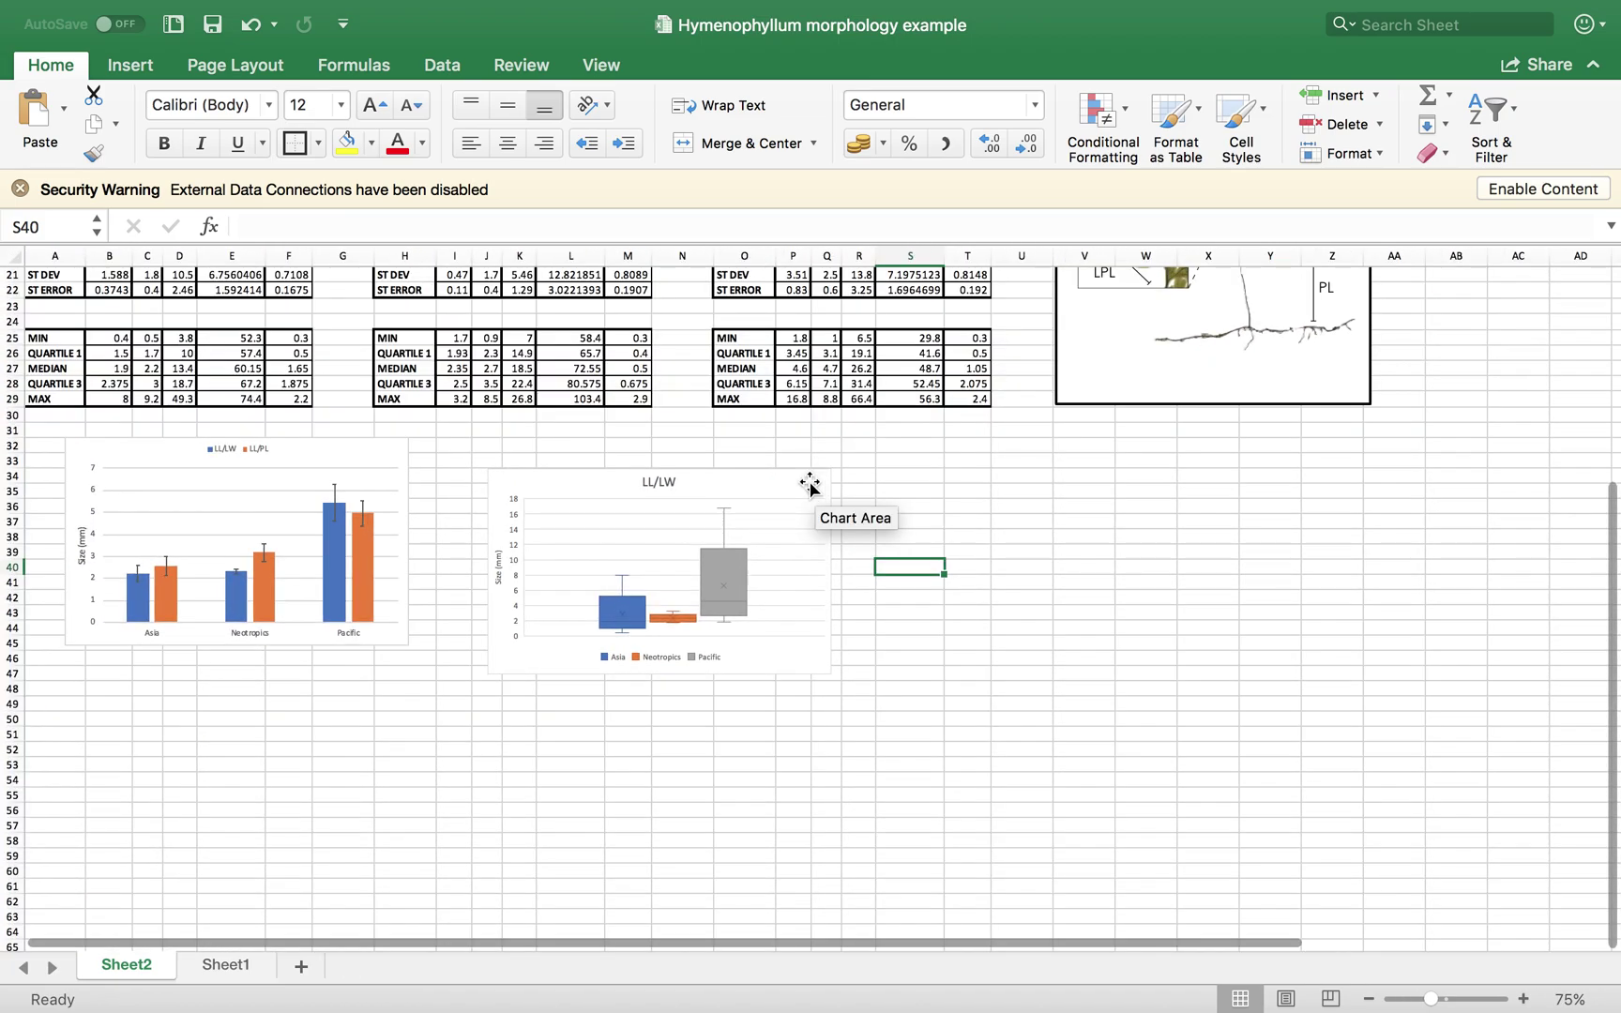
click(806, 481)
drag(806, 481, 807, 450)
scroll(962, 546, up, 5)
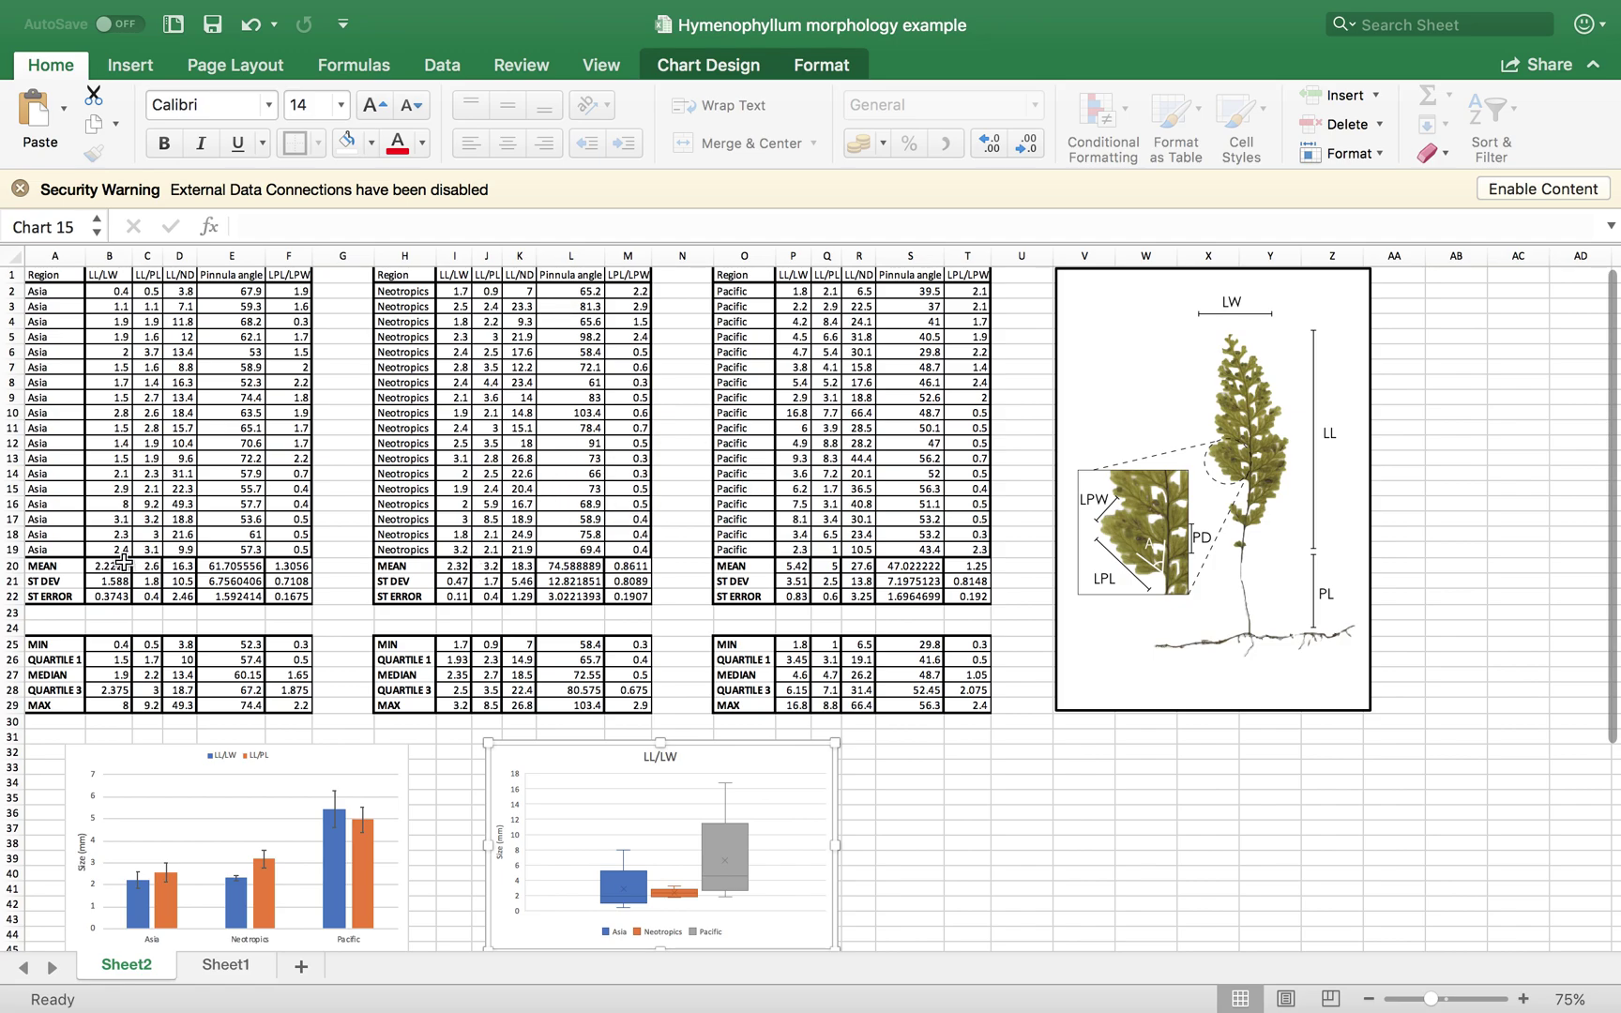
click(158, 68)
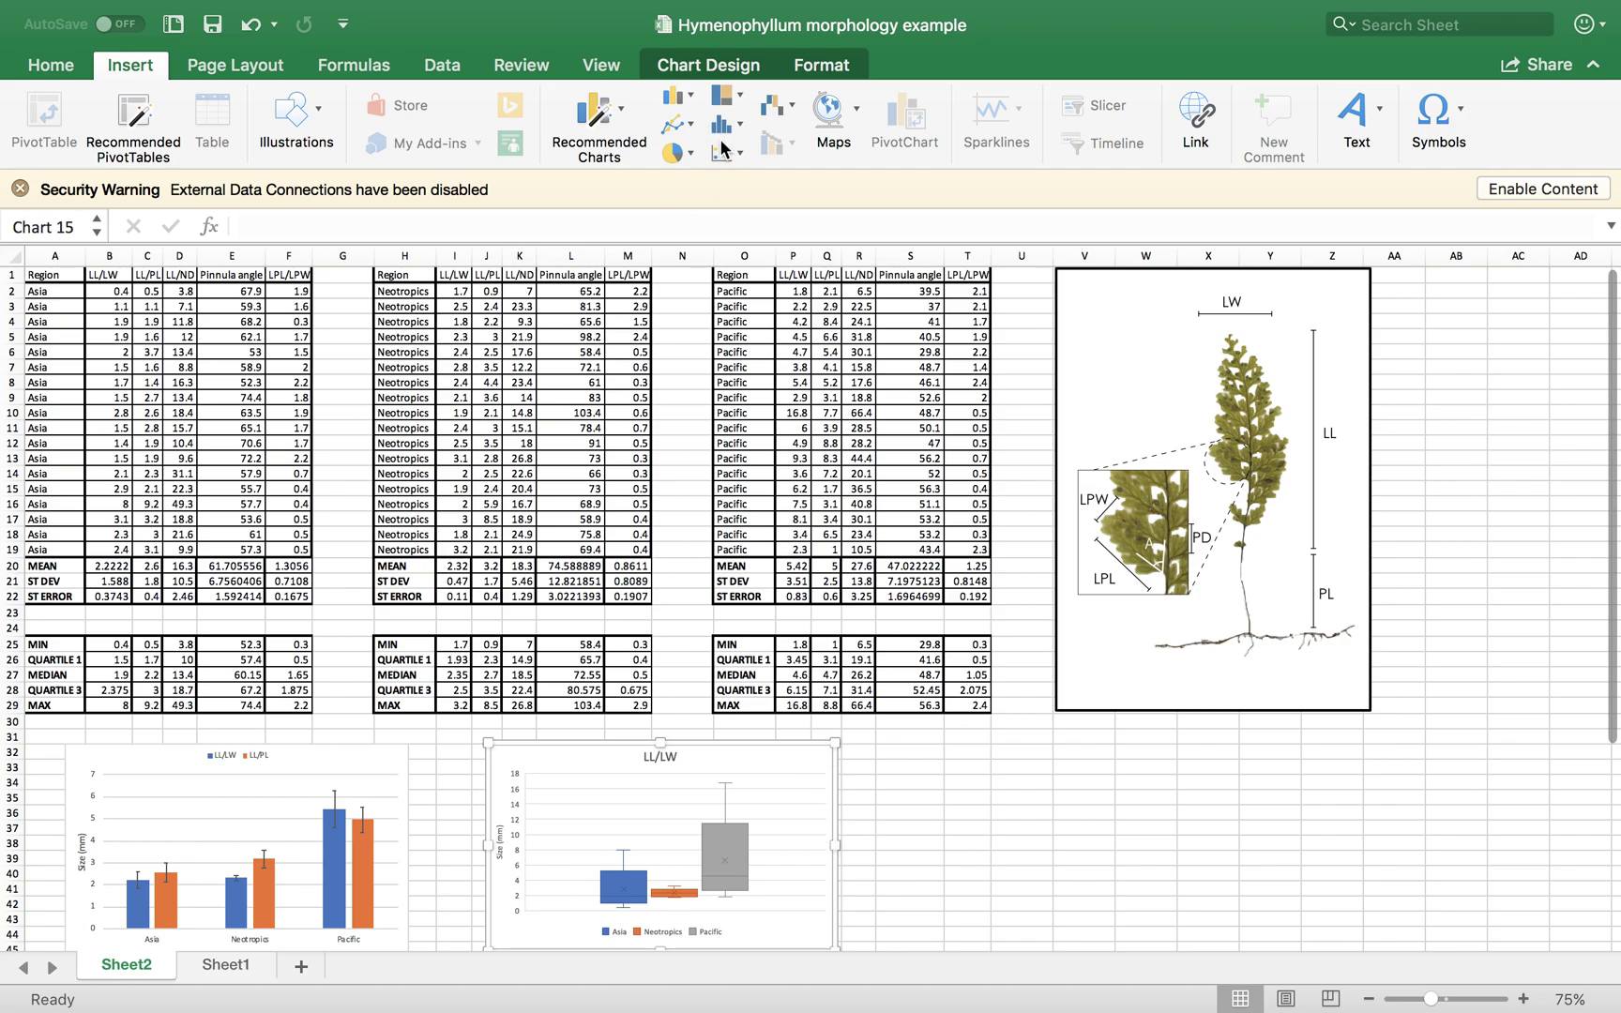
click(724, 64)
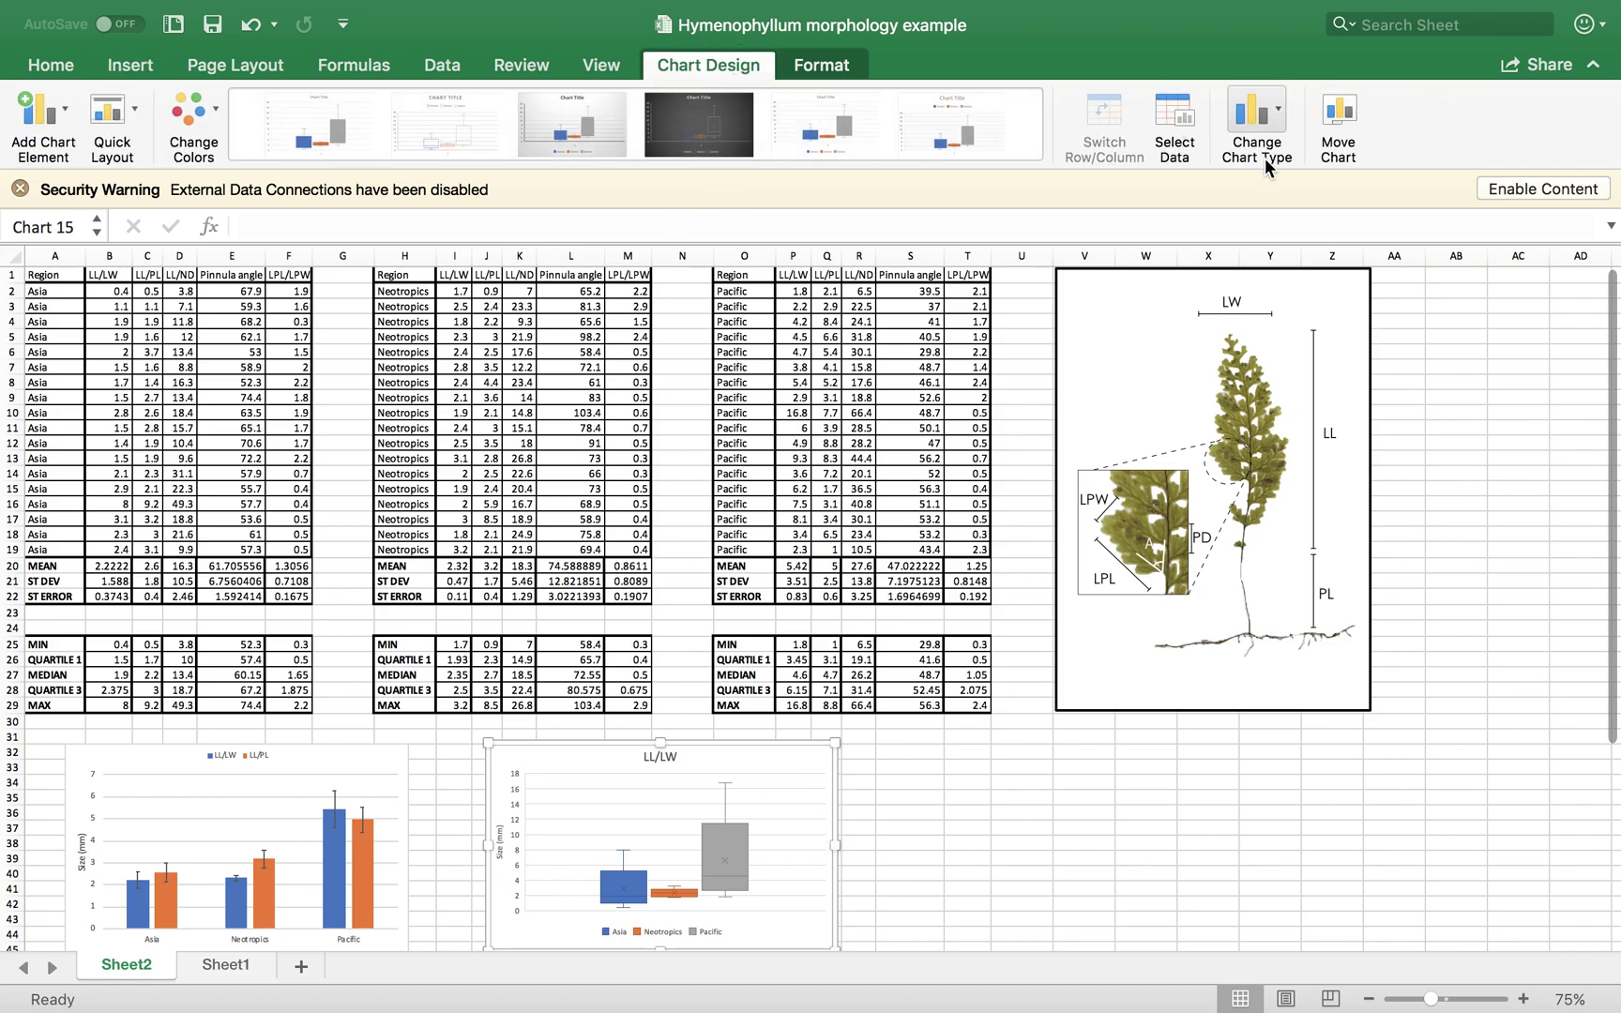